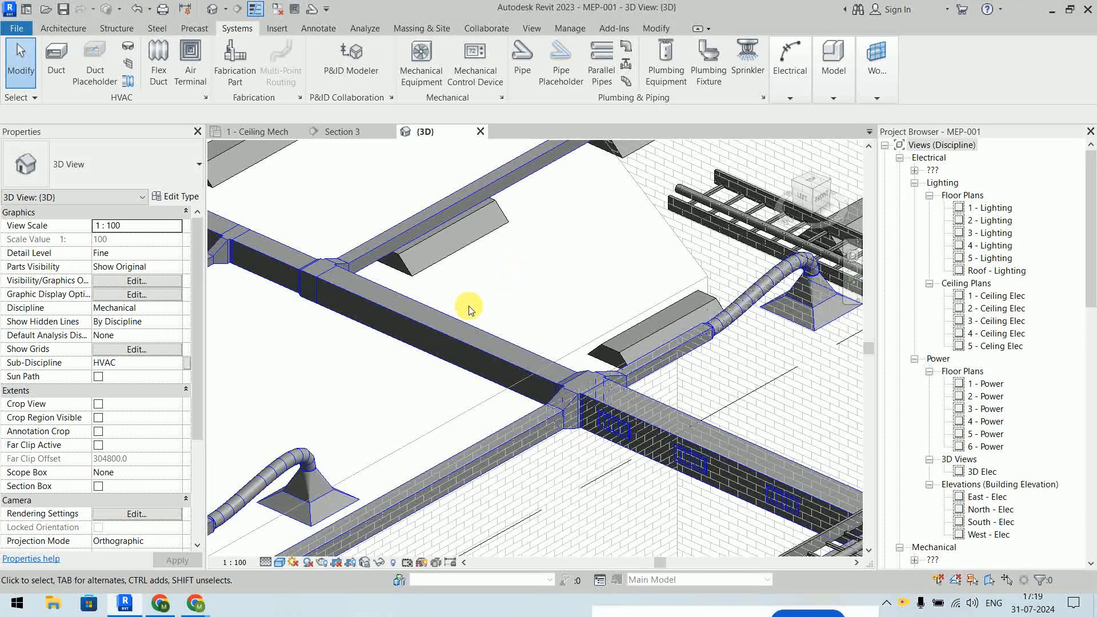
- Select the rectangular supply duct and bring up the Temporary Hide/Isolate options
{"action": "left_click", "coordinate": [444, 342]}
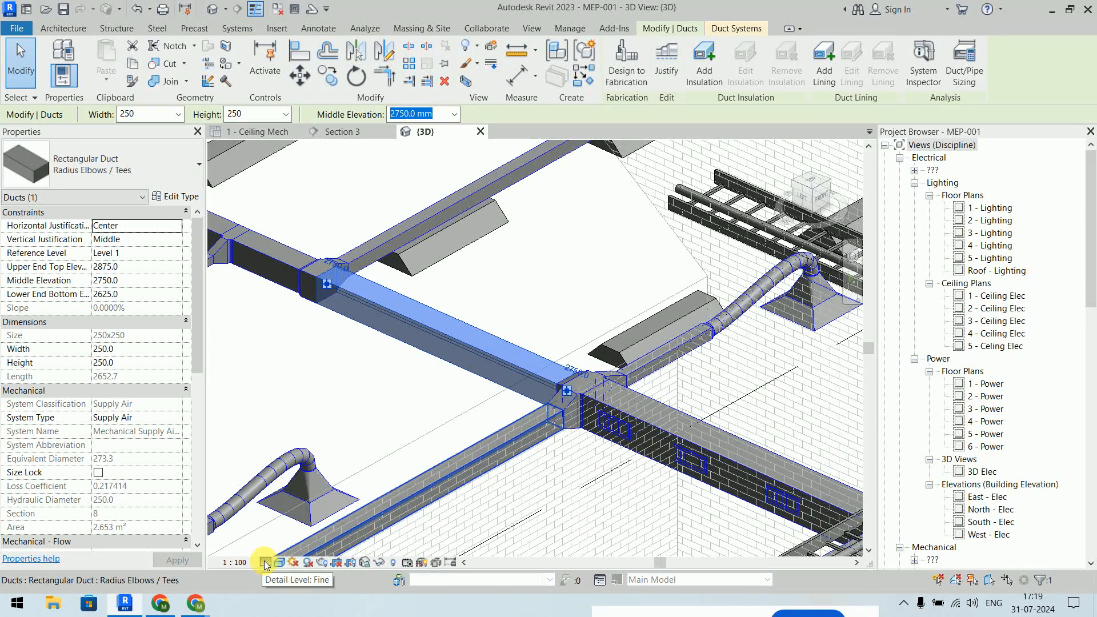
{"action": "left_click", "coordinate": [380, 564]}
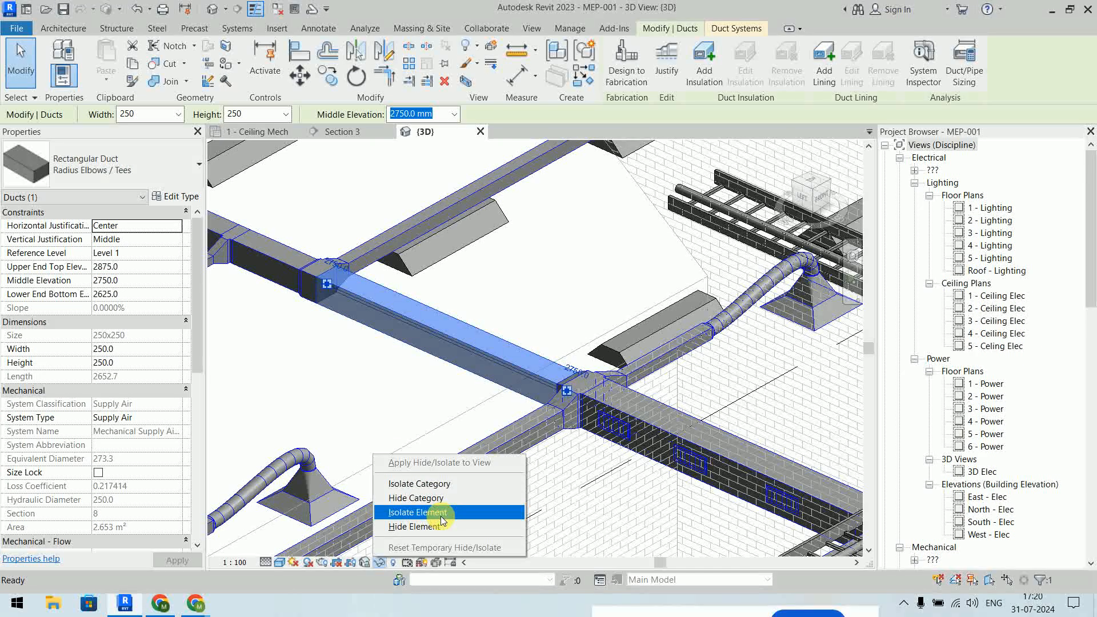
- Isolate the supply duct and view it from the ViewCube's Bottom face
{"action": "left_click", "coordinate": [441, 514]}
{"action": "left_click", "coordinate": [451, 474]}
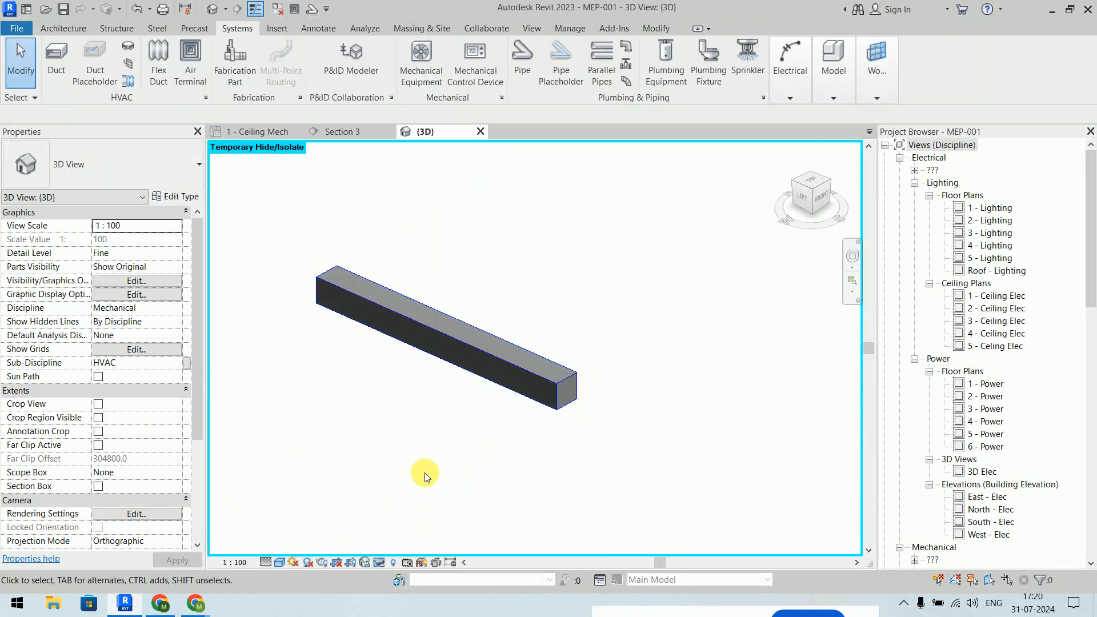
{"action": "left_click", "coordinate": [822, 181]}
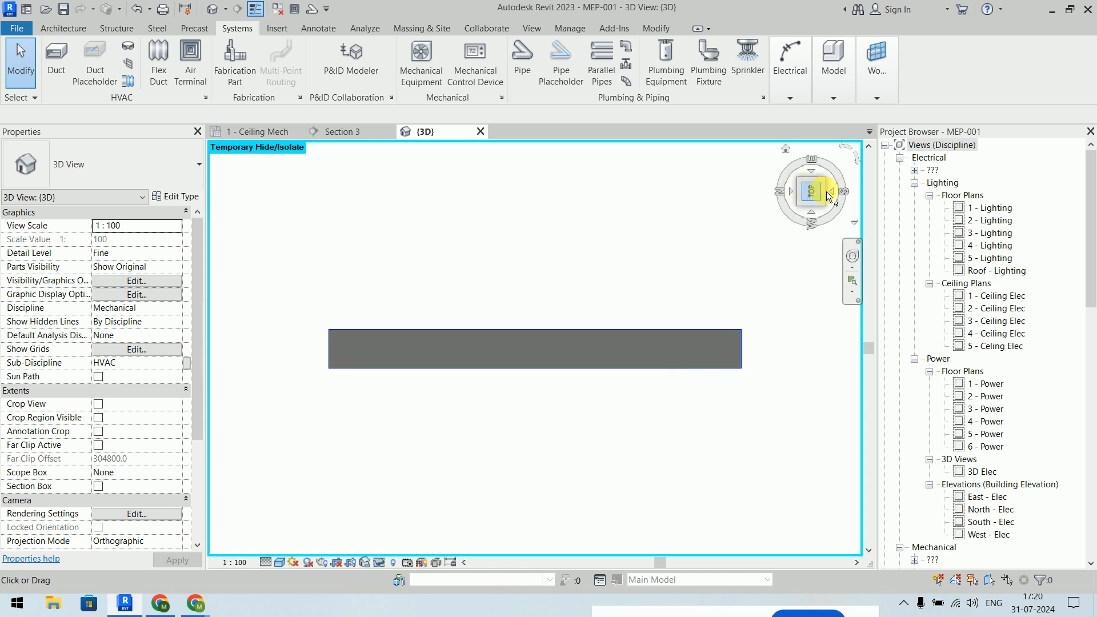
{"action": "left_click", "coordinate": [787, 147]}
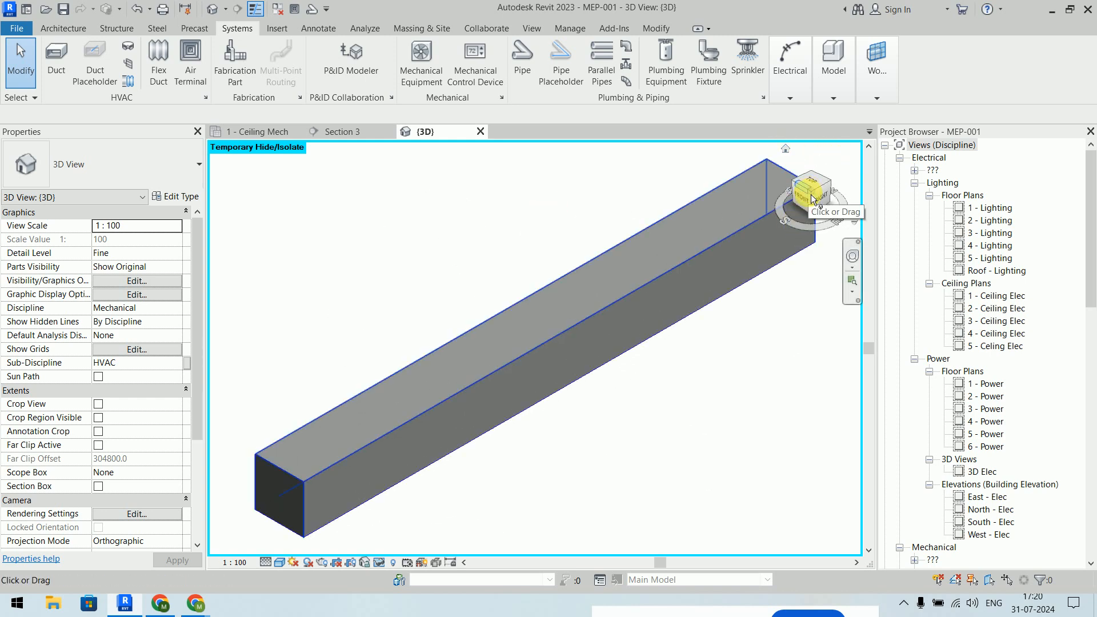
{"action": "left_click", "coordinate": [807, 211]}
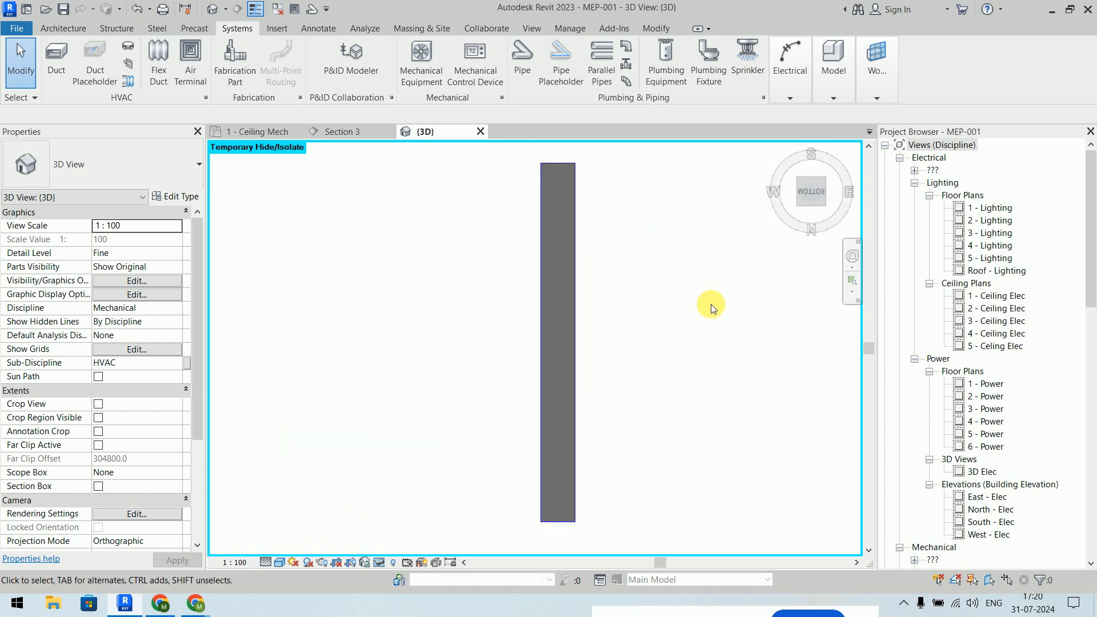
- Switch the view's visual style to Wireframe
{"action": "left_click", "coordinate": [280, 563]}
{"action": "left_click", "coordinate": [303, 491]}
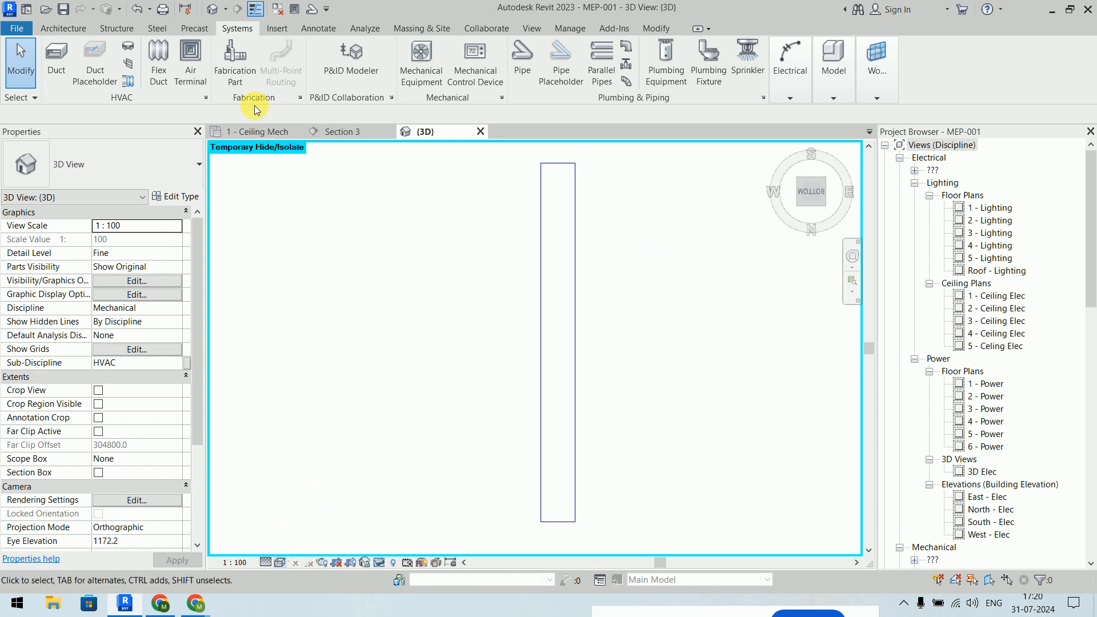
{"action": "left_click", "coordinate": [194, 66]}
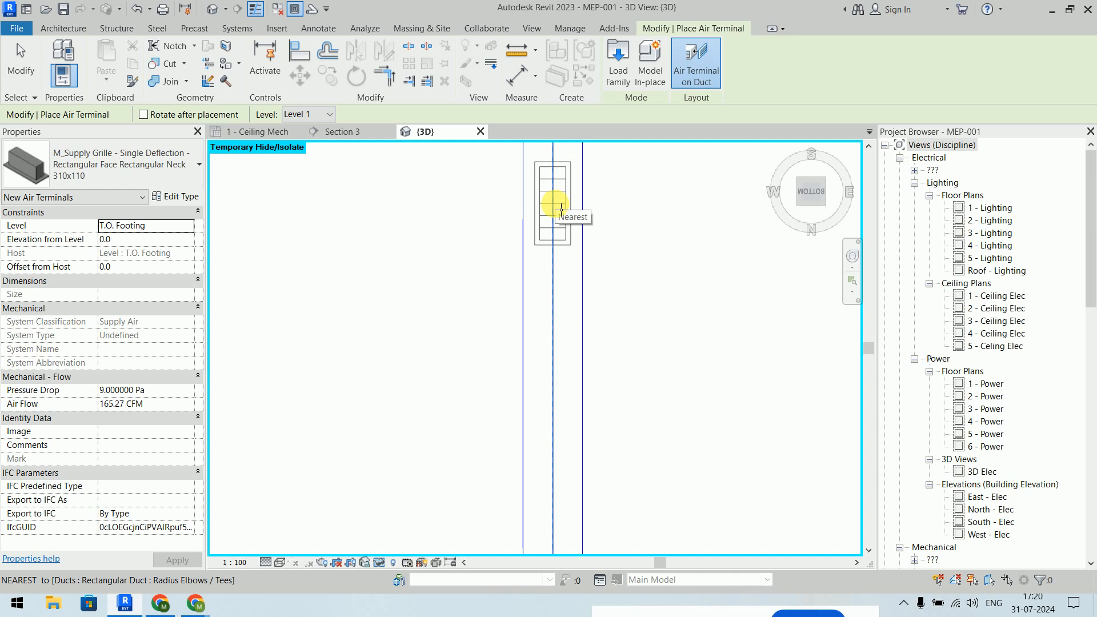
- Place an M_Supply Grille 310x110 on the duct's underside and delete the extra lower grille
{"action": "left_click", "coordinate": [562, 210]}
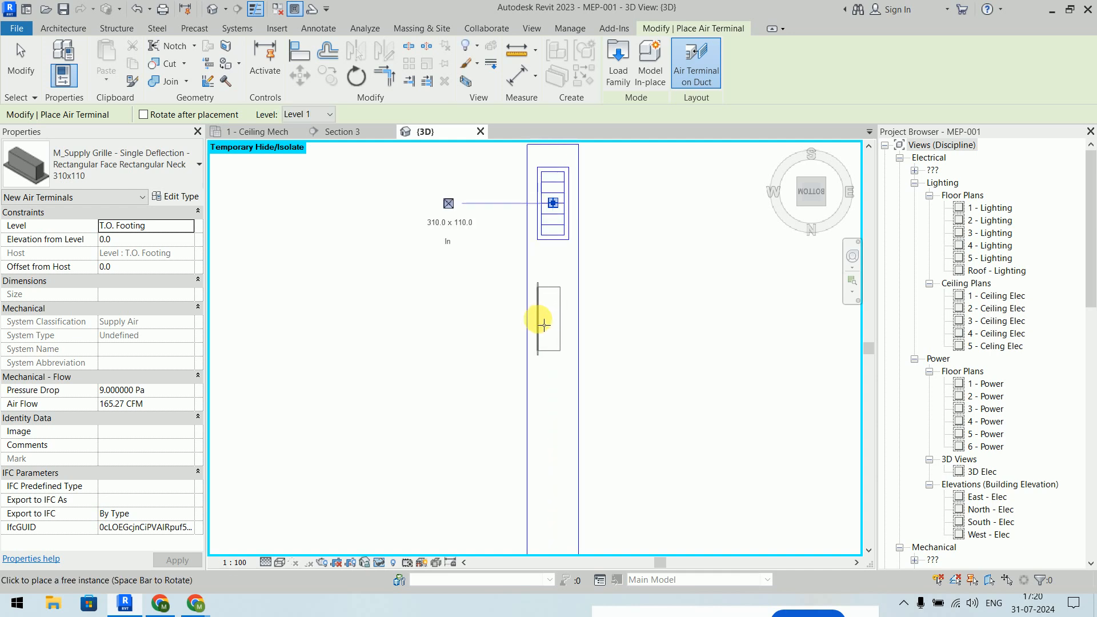
{"action": "left_click", "coordinate": [552, 318]}
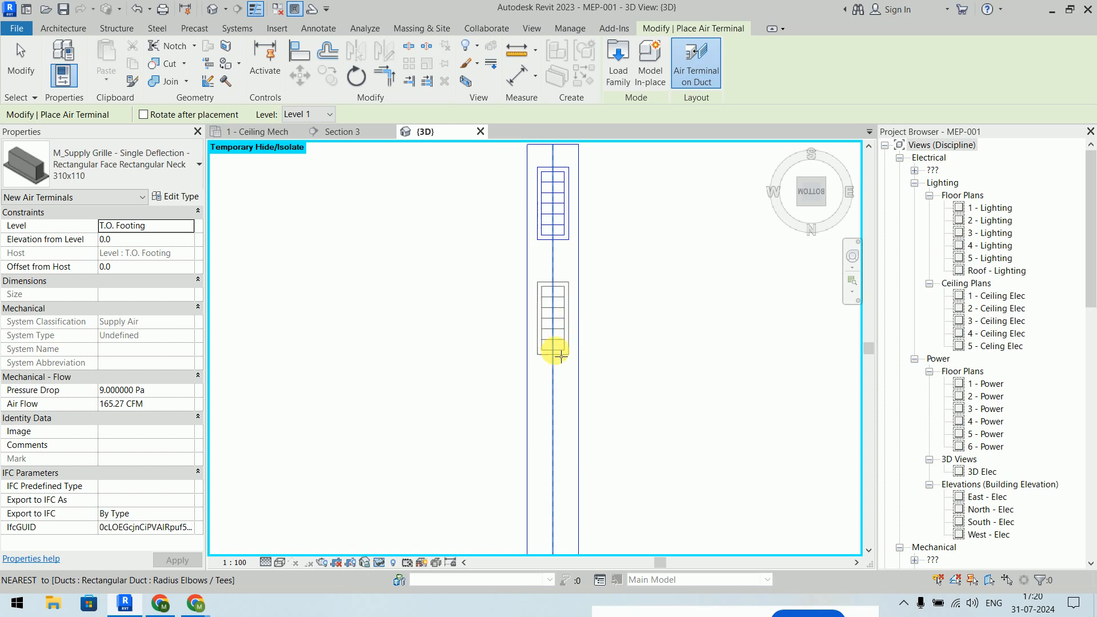
{"action": "scroll", "coordinate": [544, 472], "scroll_direction": "down", "scroll_amount": 2}
{"action": "middle_click_drag", "start_coordinate": [544, 472], "coordinate": [558, 351]}
{"action": "scroll", "coordinate": [558, 352], "scroll_direction": "down", "scroll_amount": 1}
{"action": "key", "text": "Escape"}
{"action": "key", "text": "Escape"}
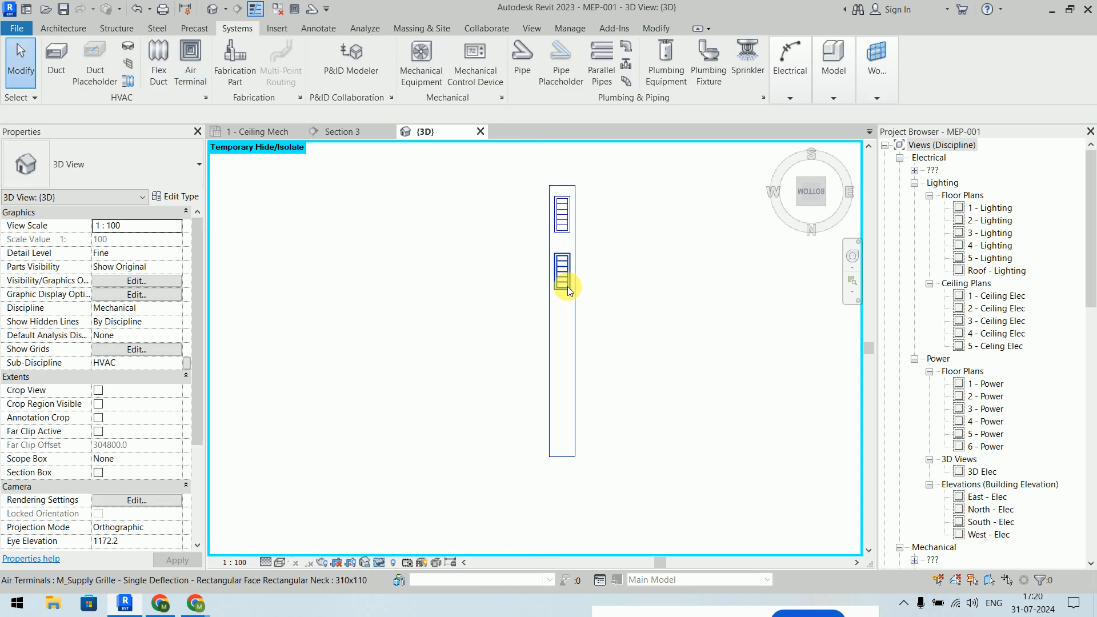
{"action": "key", "text": "Delete"}
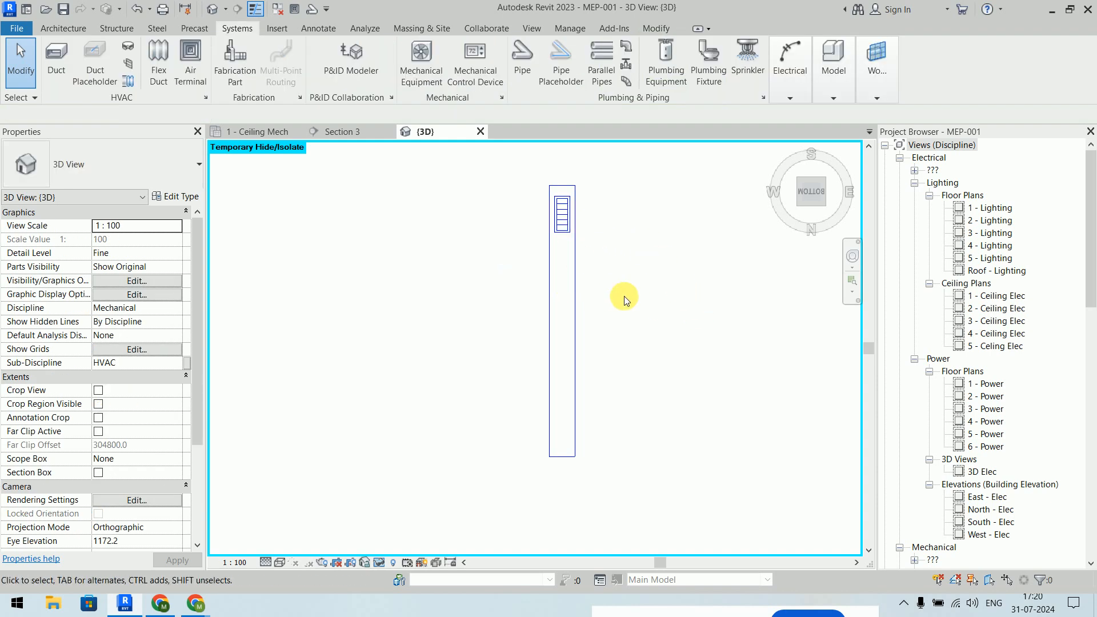
- Copy the remaining grille 1200 mm along the duct
{"action": "left_click", "coordinate": [562, 220]}
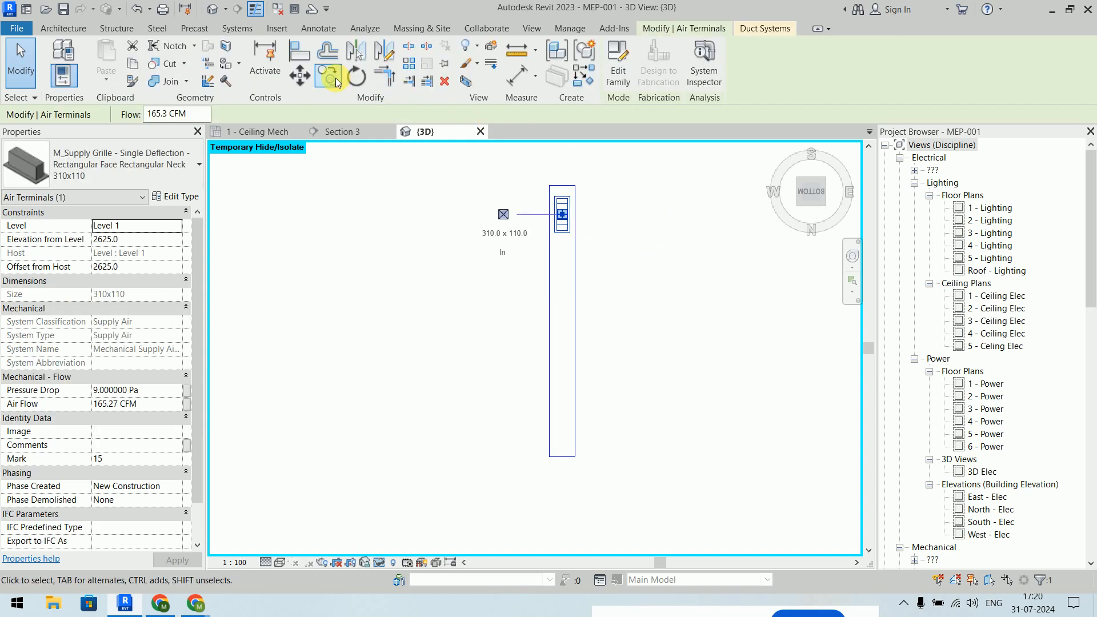
{"action": "left_click", "coordinate": [326, 76]}
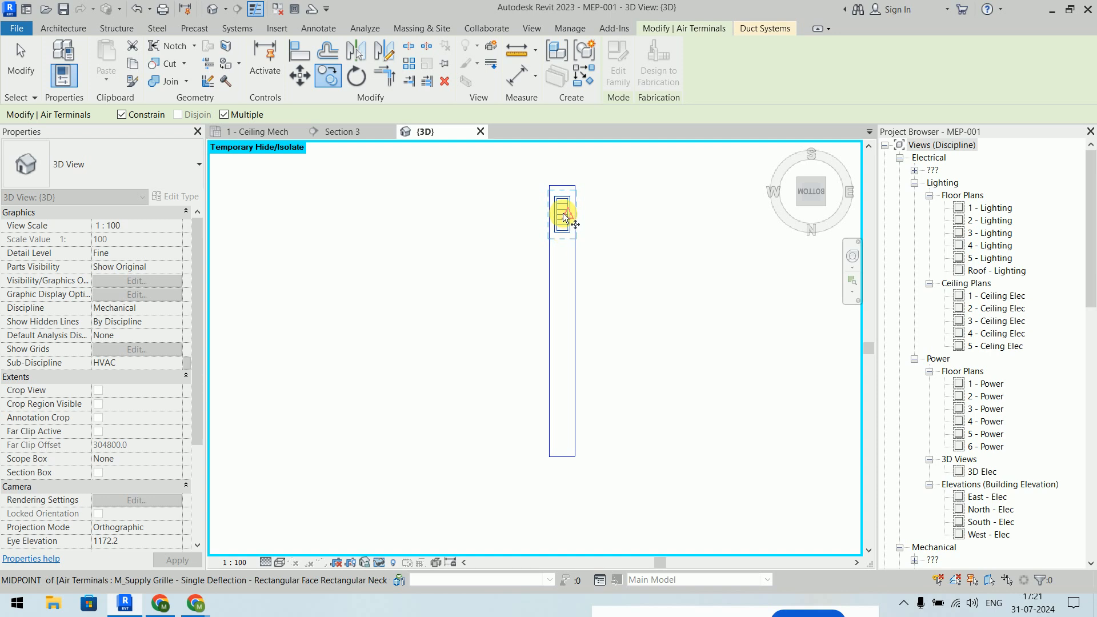
{"action": "scroll", "coordinate": [562, 210], "scroll_direction": "up", "scroll_amount": 2}
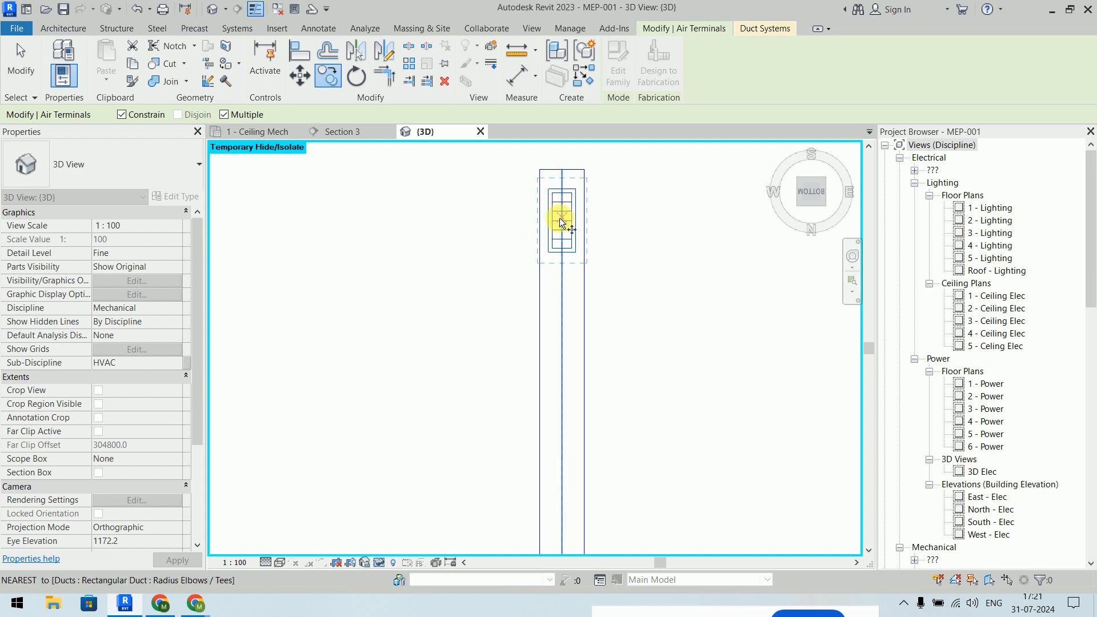
{"action": "left_click", "coordinate": [562, 221]}
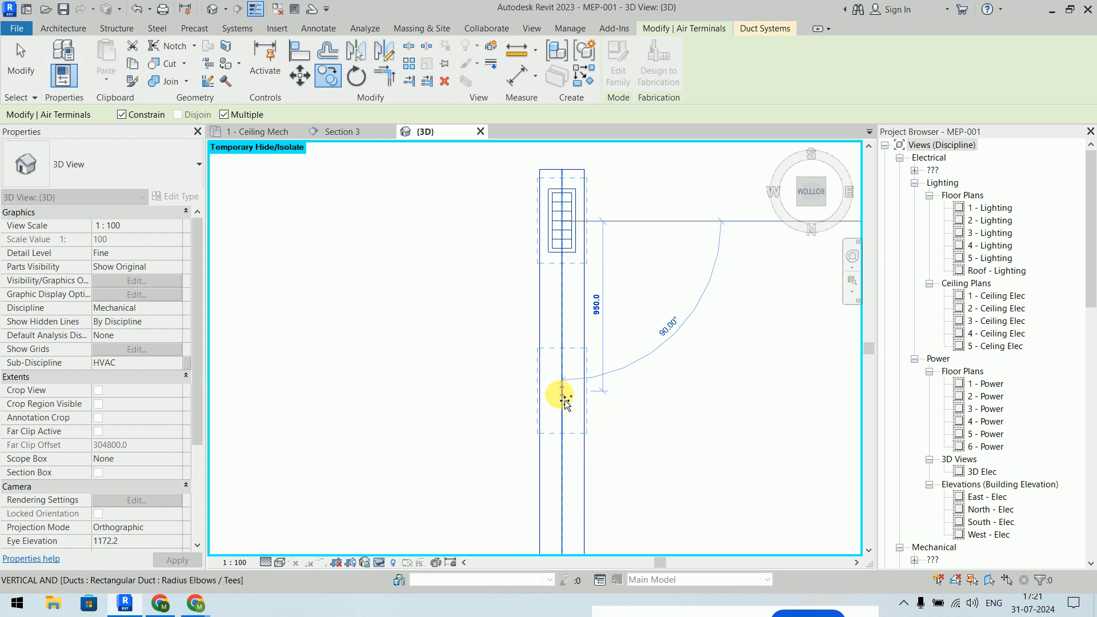
{"action": "type", "text": "1200"}
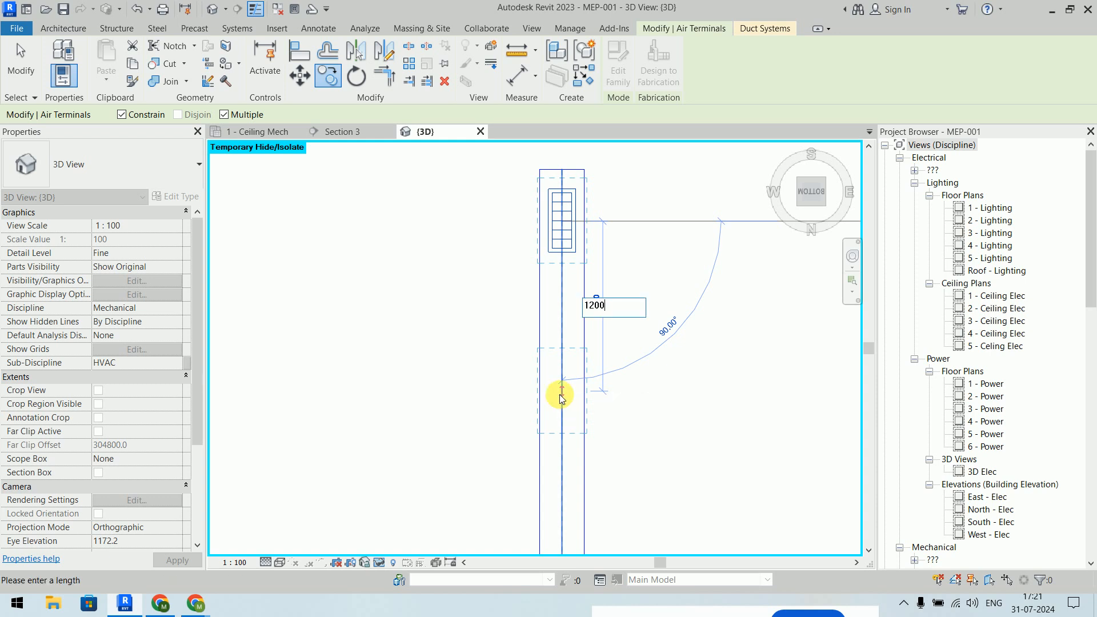
{"action": "key", "text": "Return"}
{"action": "key", "text": "Escape"}
{"action": "key", "text": "Escape"}
{"action": "scroll", "coordinate": [673, 313], "scroll_direction": "down", "scroll_amount": 3}
{"action": "middle_click_drag", "start_coordinate": [699, 328], "coordinate": [616, 297]}
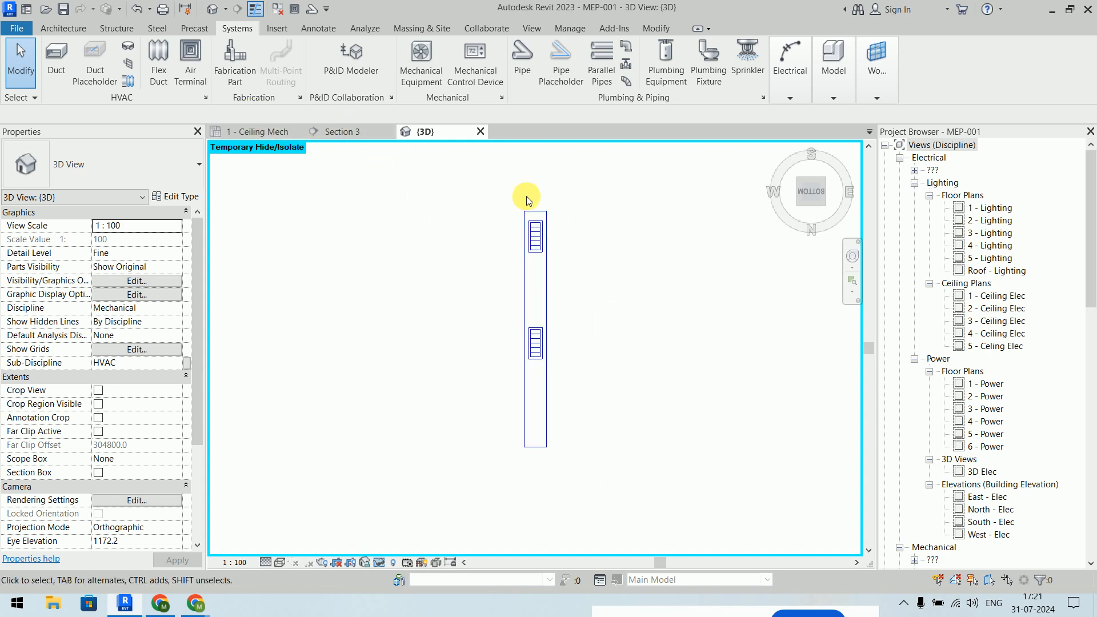
- Return to the Home view and reset Temporary Hide/Isolate to show all elements
{"action": "left_click", "coordinate": [783, 148]}
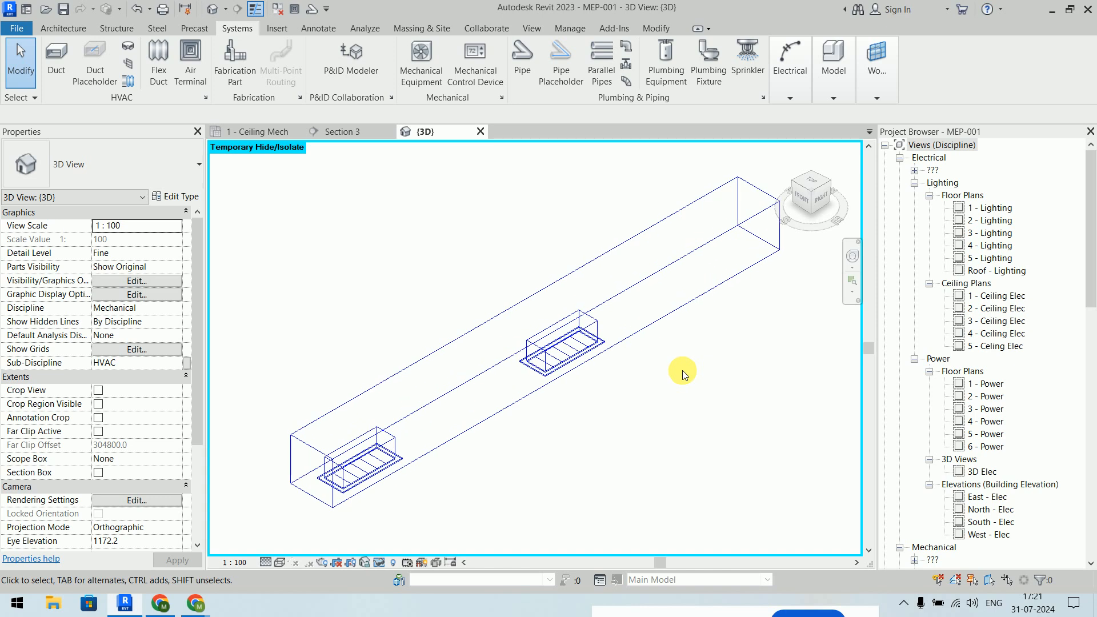
{"action": "middle_click_drag", "start_coordinate": [682, 371], "coordinate": [680, 372], "text": "shift"}
{"action": "mouse_move", "coordinate": [822, 372]}
{"action": "middle_mouse_down", "text": "shift"}
{"action": "mouse_move", "coordinate": [638, 414]}
{"action": "mouse_move", "coordinate": [632, 239]}
{"action": "mouse_move", "coordinate": [694, 164]}
{"action": "mouse_move", "coordinate": [862, 314]}
{"action": "mouse_move", "coordinate": [836, 358]}
{"action": "middle_mouse_up", "text": "shift"}
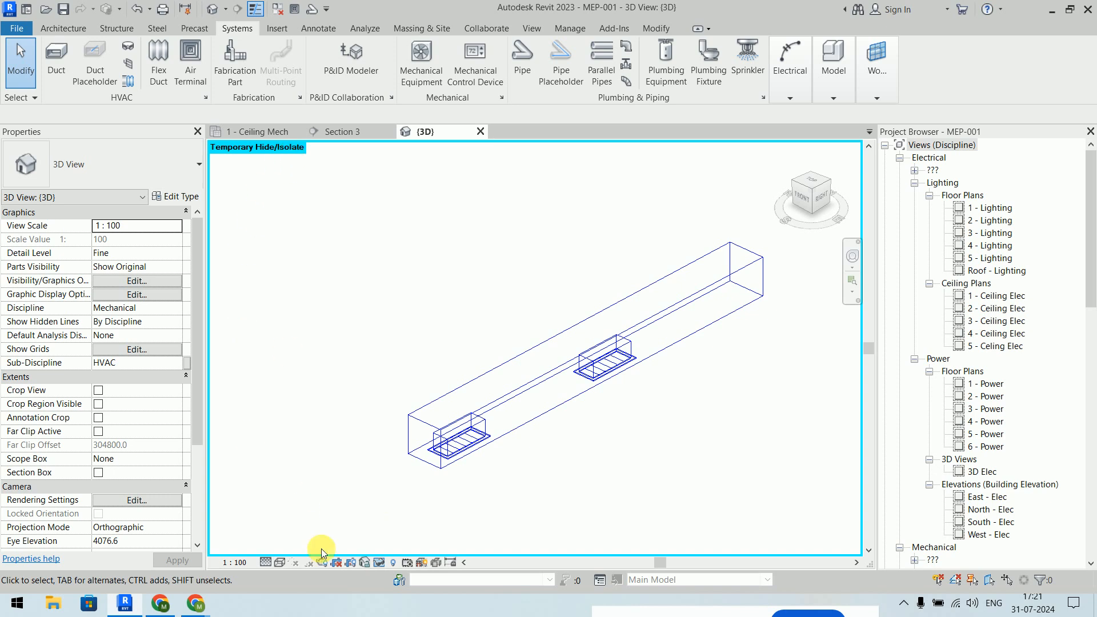
{"action": "left_click", "coordinate": [379, 563]}
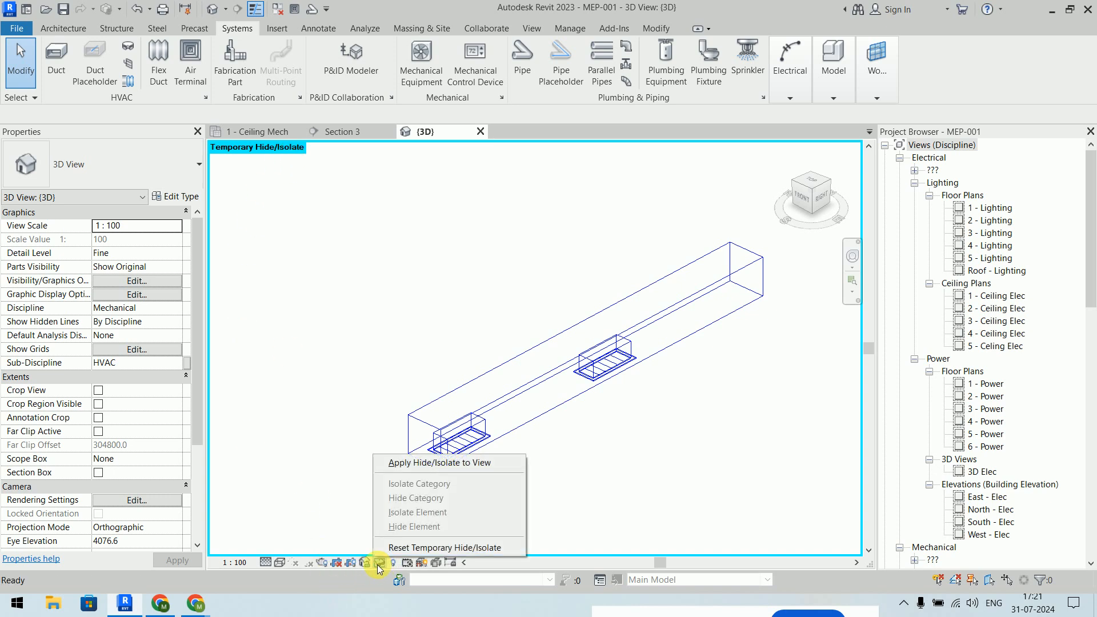
{"action": "left_click", "coordinate": [403, 548]}
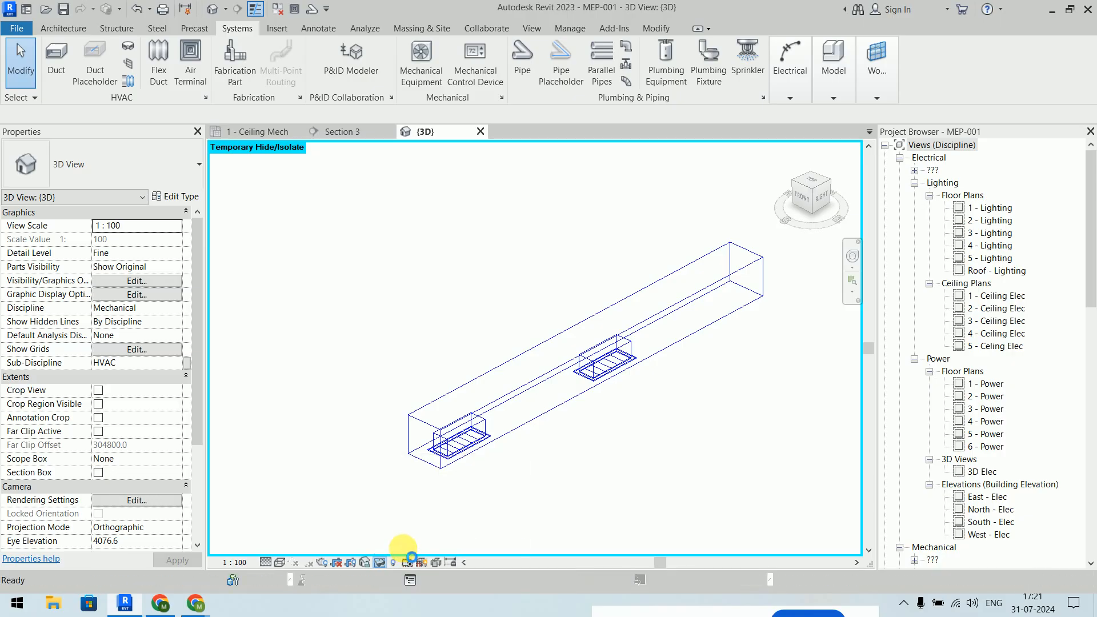
- Switch the visual style to Shaded and zoom in on the two grilles under the duct
{"action": "scroll", "coordinate": [485, 419], "scroll_direction": "down", "scroll_amount": 4}
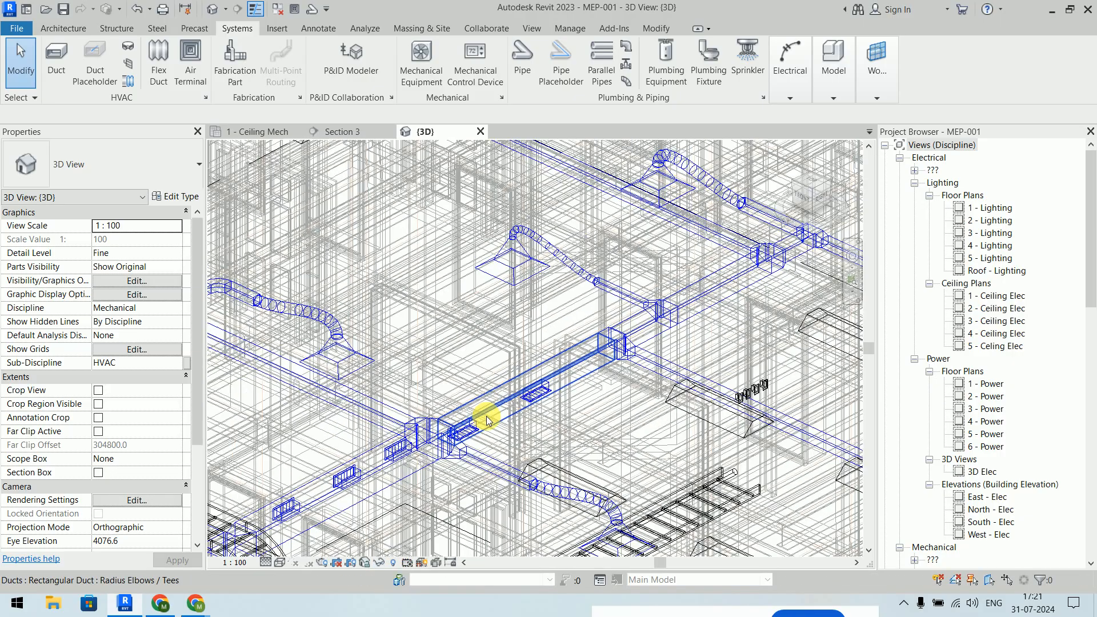
{"action": "middle_click_drag", "start_coordinate": [571, 460], "coordinate": [557, 439], "text": "shift"}
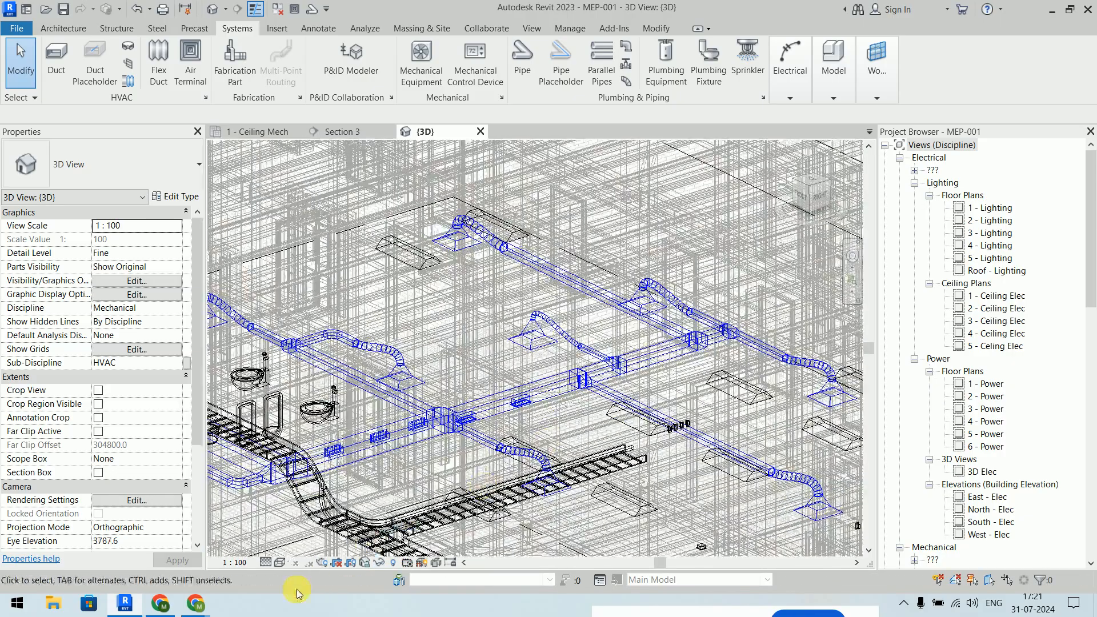
{"action": "left_click", "coordinate": [280, 563]}
{"action": "left_click", "coordinate": [320, 521]}
{"action": "mouse_move", "coordinate": [580, 433]}
{"action": "middle_mouse_down", "text": "shift"}
{"action": "mouse_move", "coordinate": [559, 321]}
{"action": "mouse_move", "coordinate": [590, 291]}
{"action": "mouse_move", "coordinate": [600, 225]}
{"action": "middle_mouse_up", "text": "shift"}
{"action": "scroll", "coordinate": [494, 400], "scroll_direction": "up", "scroll_amount": 8}
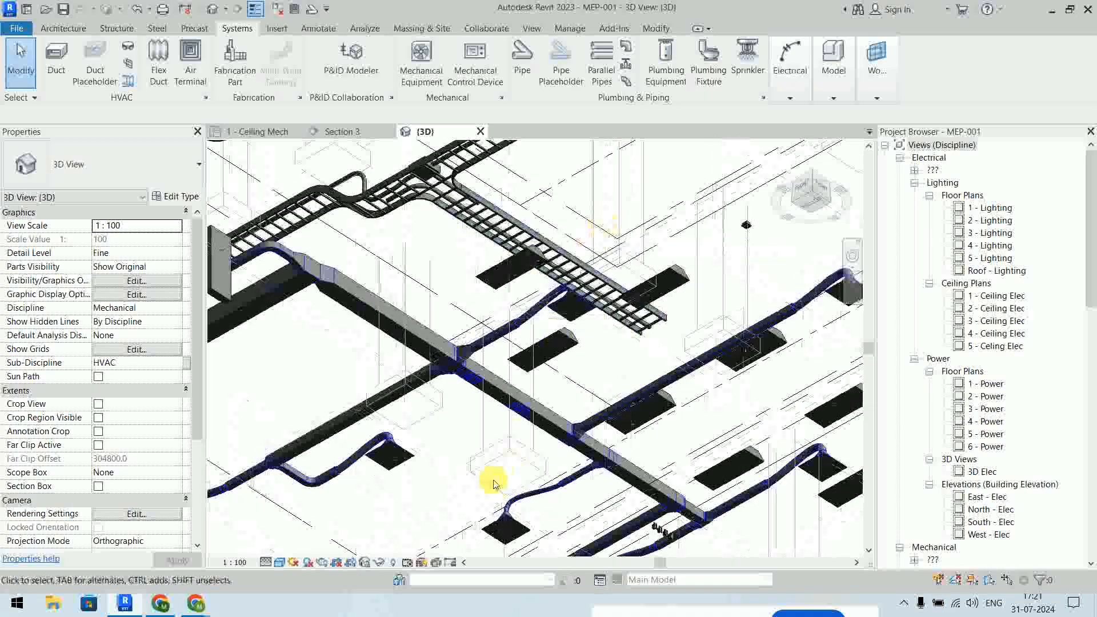
{"action": "scroll", "coordinate": [494, 396], "scroll_direction": "up", "scroll_amount": 1}
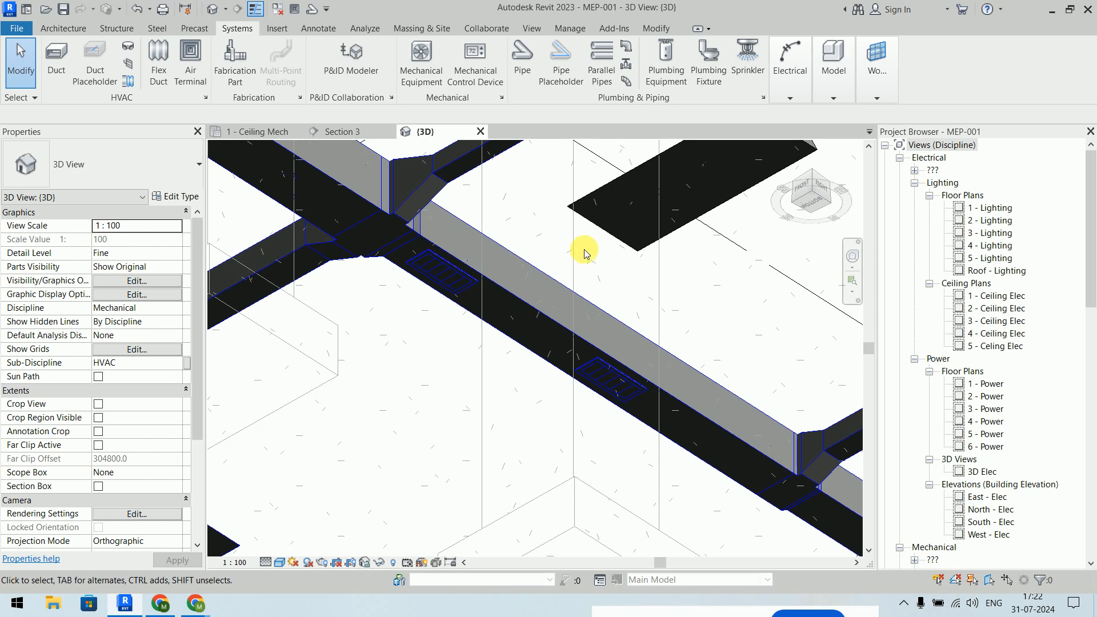
{"action": "scroll", "coordinate": [538, 321], "scroll_direction": "down", "scroll_amount": 2}
{"action": "scroll", "coordinate": [538, 321], "scroll_direction": "down", "scroll_amount": 4}
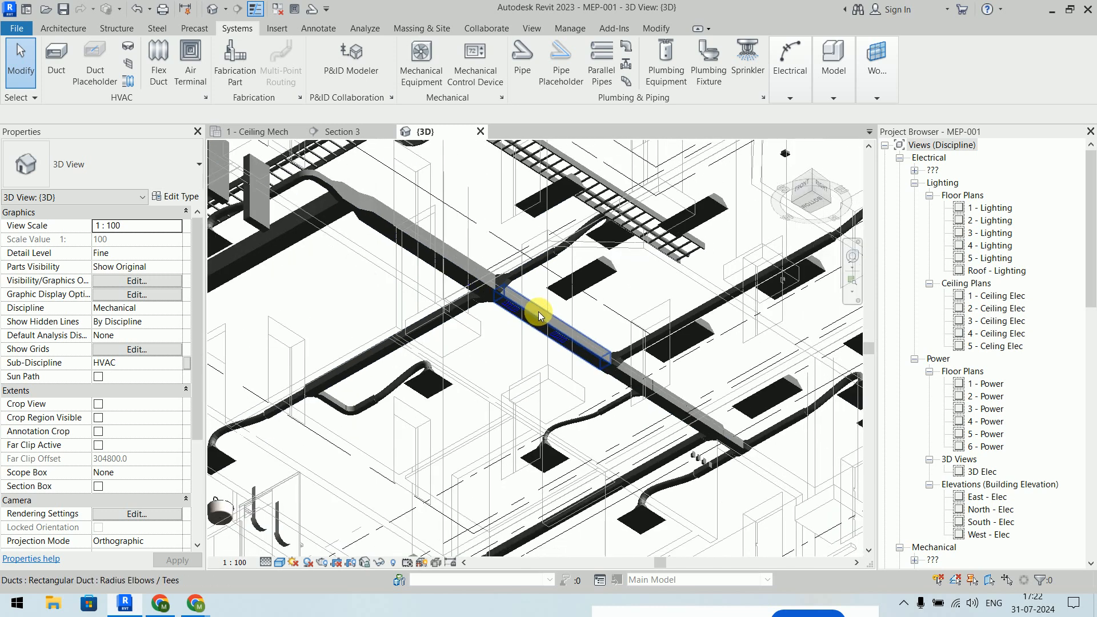
{"action": "middle_click_drag", "start_coordinate": [571, 261], "coordinate": [566, 518], "text": "shift"}
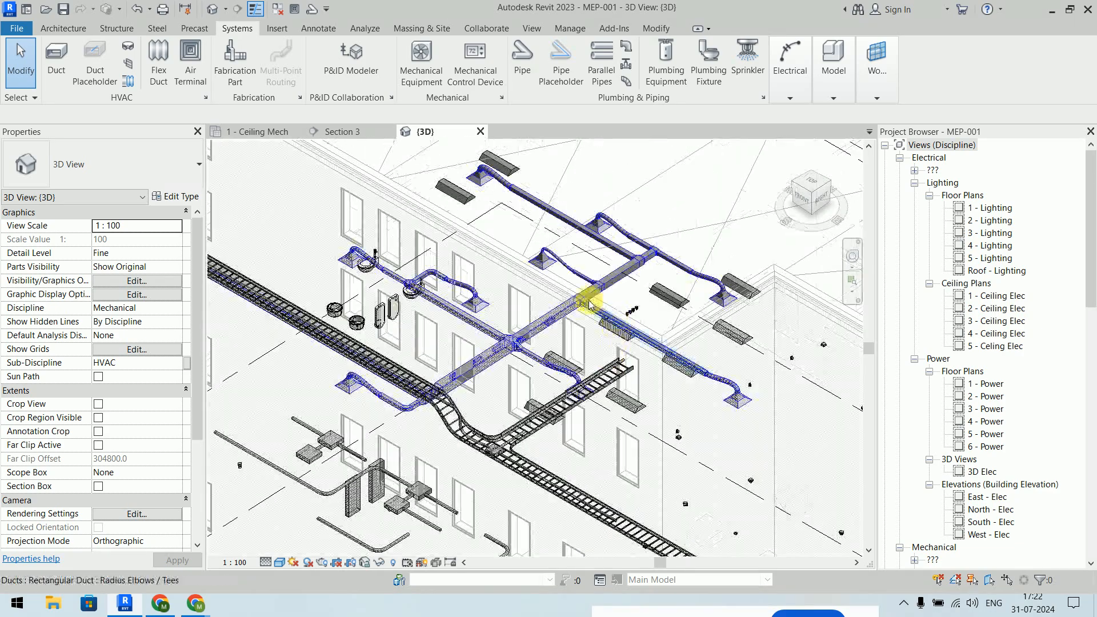
{"action": "scroll", "coordinate": [571, 315], "scroll_direction": "up", "scroll_amount": 2}
{"action": "middle_click_drag", "start_coordinate": [576, 319], "coordinate": [655, 392]}
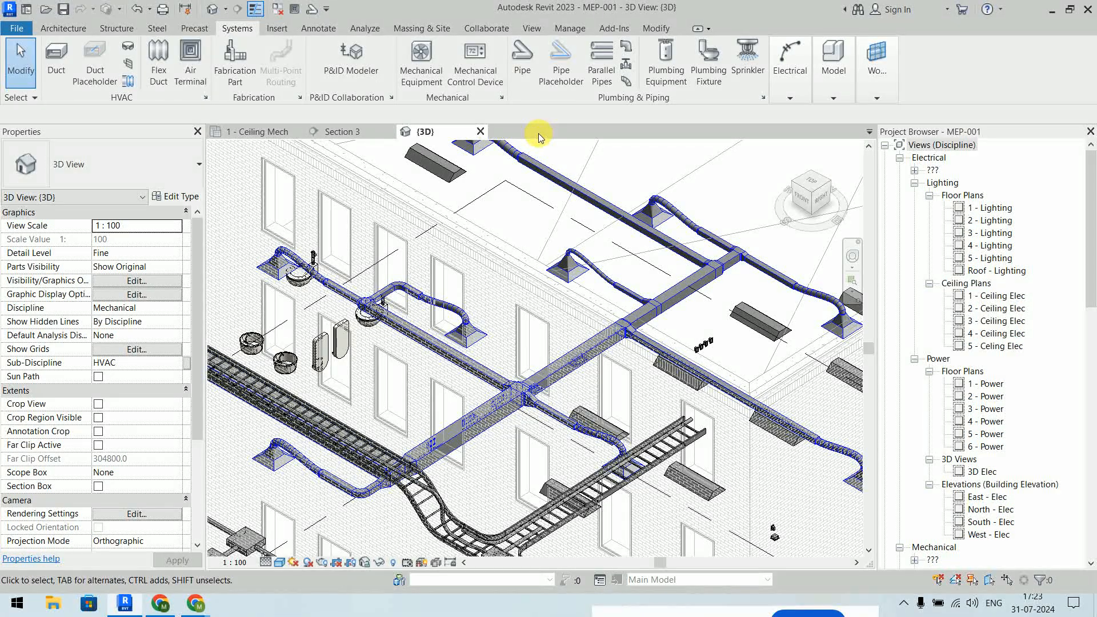
{"action": "scroll", "coordinate": [1033, 294], "scroll_direction": "down", "scroll_amount": 8}
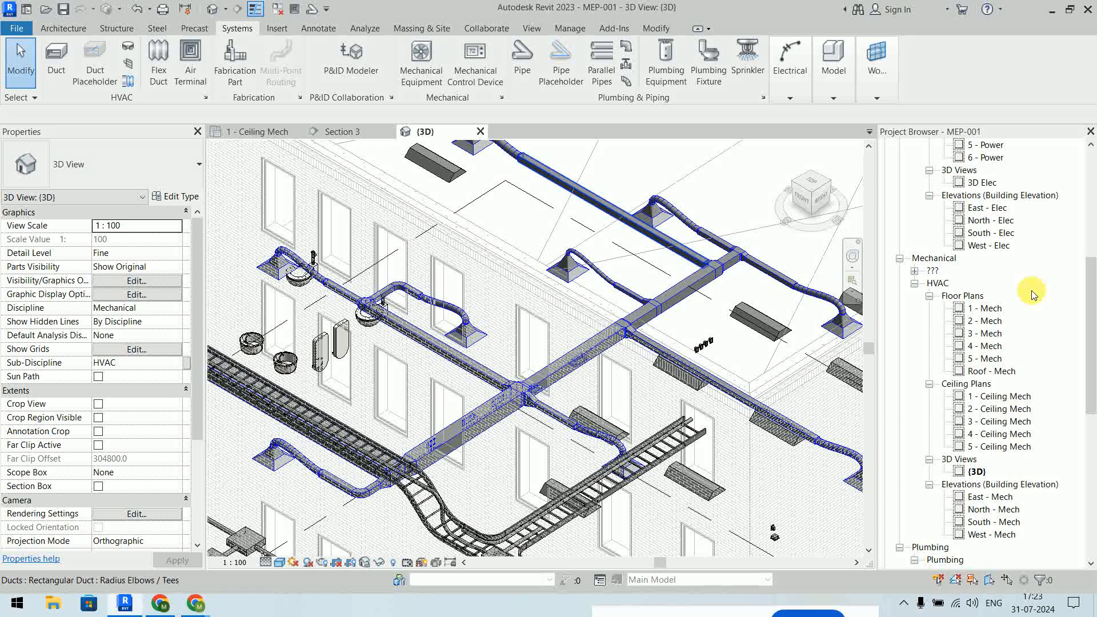
- Open the 1 - Mech floor plan and select the OFFICE 101 space
{"action": "double_click", "coordinate": [988, 309]}
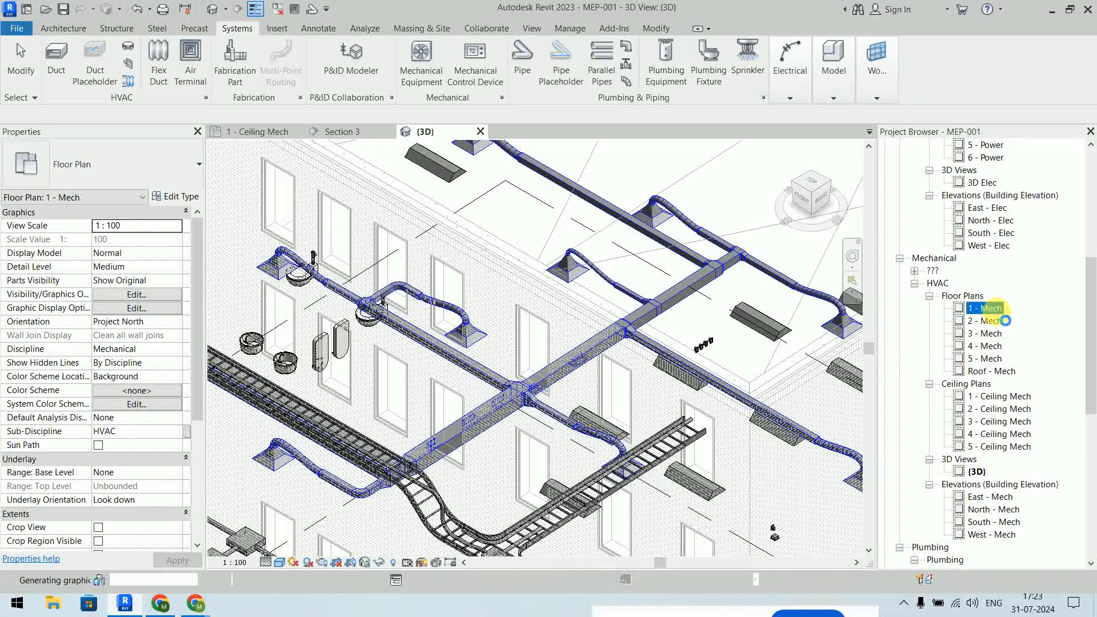
{"action": "scroll", "coordinate": [530, 308], "scroll_direction": "up", "scroll_amount": 6}
{"action": "left_click", "coordinate": [549, 256]}
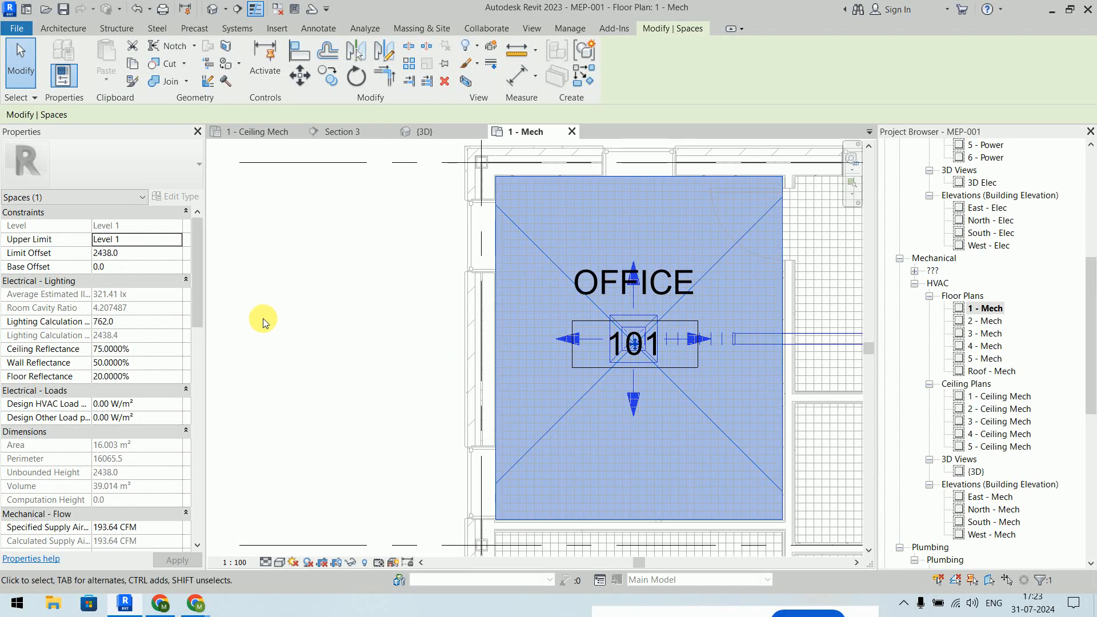
- Check OFFICE 101's Specified Supply Airflow of 193.64 CFM, then deselect the space
{"action": "scroll", "coordinate": [137, 285], "scroll_direction": "down", "scroll_amount": 7}
{"action": "scroll", "coordinate": [52, 291], "scroll_direction": "up", "scroll_amount": 1}
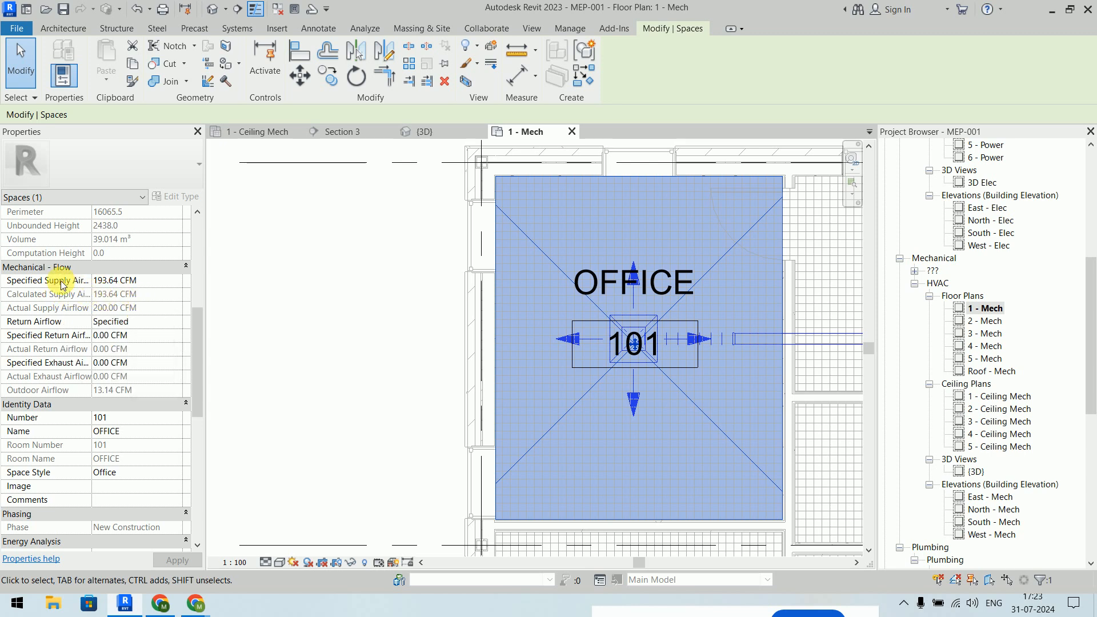
{"action": "left_click", "coordinate": [143, 281]}
{"action": "left_click_drag", "start_coordinate": [151, 281], "coordinate": [98, 281]}
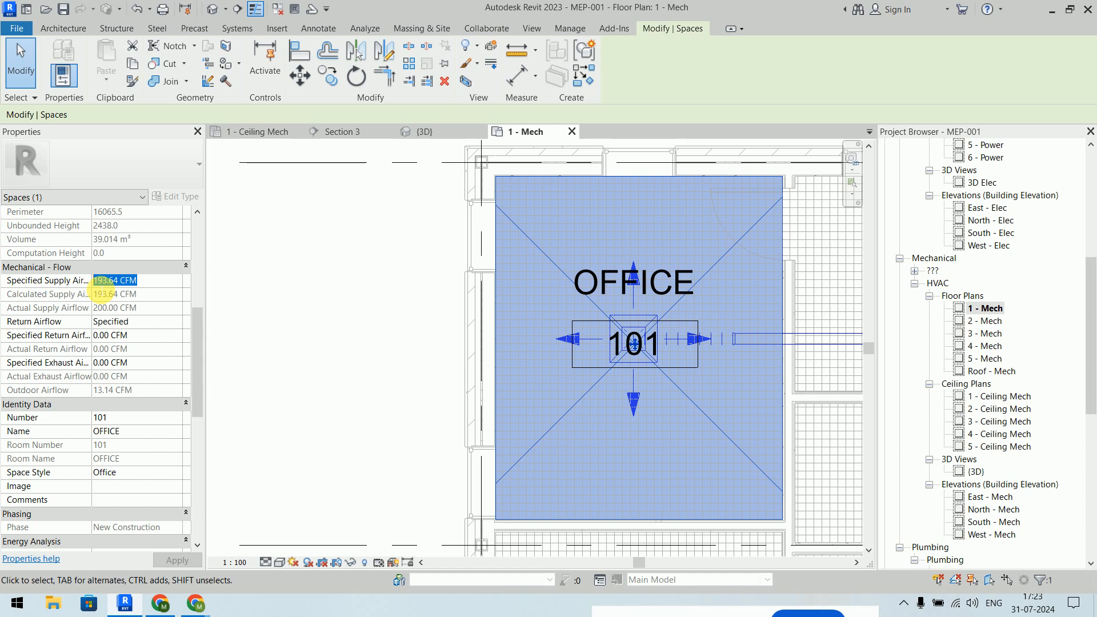
{"action": "left_click", "coordinate": [281, 299]}
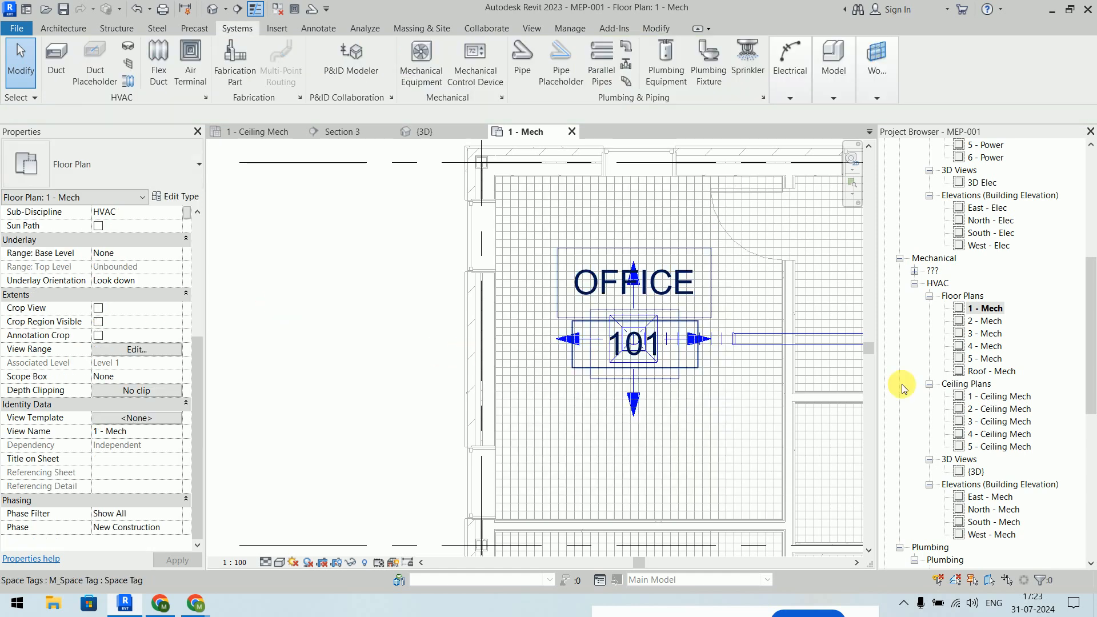
{"action": "scroll", "coordinate": [1031, 320], "scroll_direction": "down", "scroll_amount": 5}
{"action": "scroll", "coordinate": [1030, 324], "scroll_direction": "down", "scroll_amount": 5}
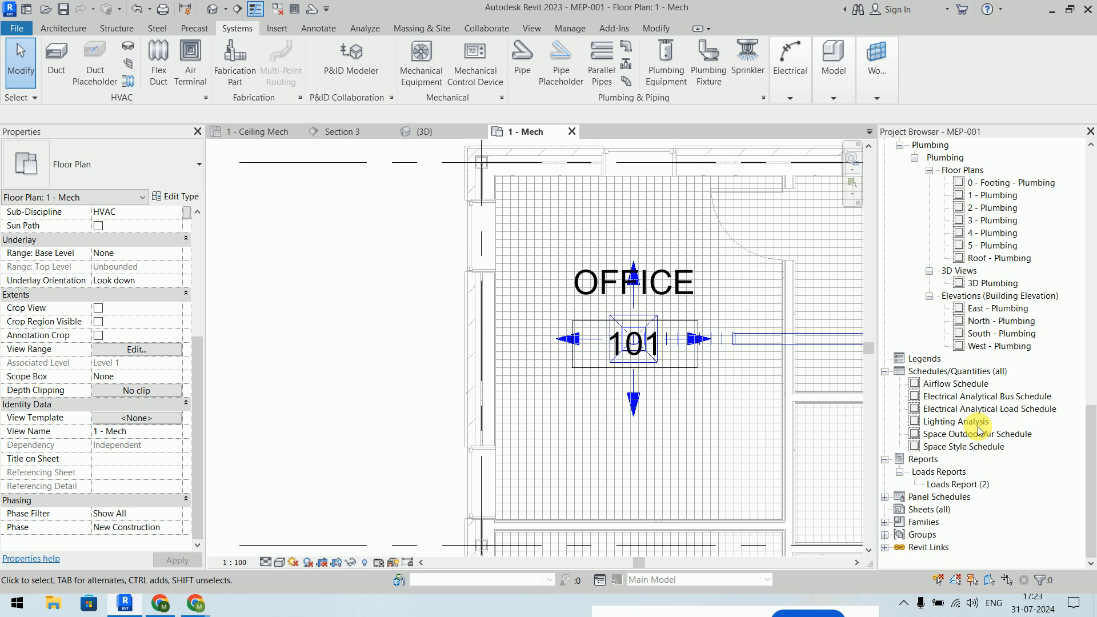
{"action": "left_click", "coordinate": [959, 485]}
- Scroll through Loads Report (2)'s Default Spaces and Calculated Results tables
{"action": "double_click", "coordinate": [959, 485]}
{"action": "scroll", "coordinate": [358, 249], "scroll_direction": "down", "scroll_amount": 15}
{"action": "scroll", "coordinate": [359, 249], "scroll_direction": "up", "scroll_amount": 2}
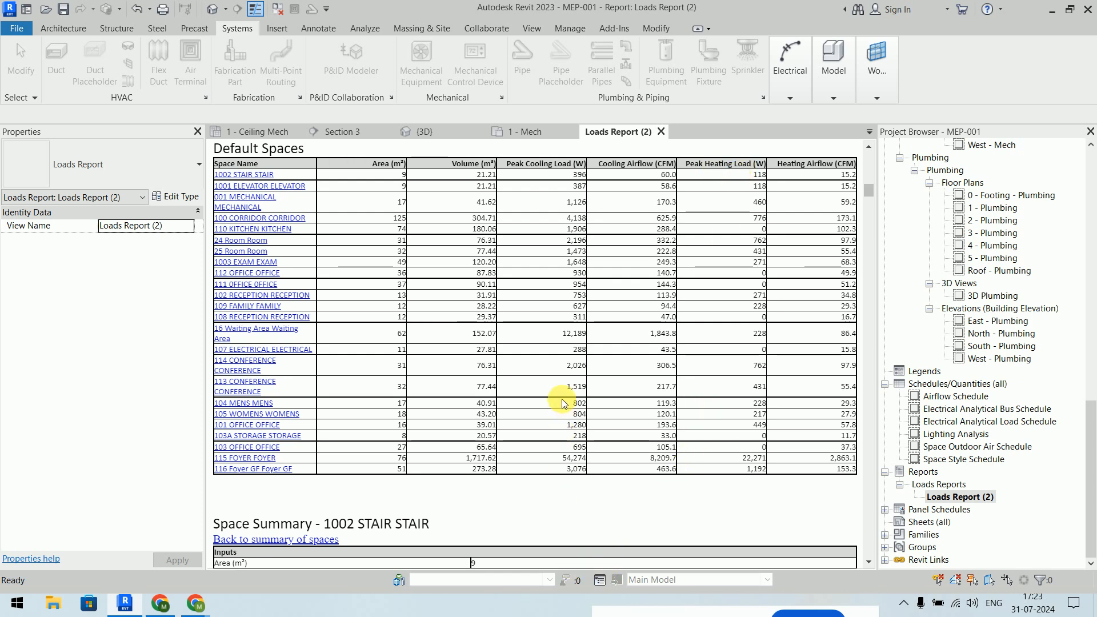
{"action": "scroll", "coordinate": [561, 404], "scroll_direction": "down", "scroll_amount": 20}
{"action": "scroll", "coordinate": [561, 403], "scroll_direction": "up", "scroll_amount": 15}
{"action": "scroll", "coordinate": [561, 399], "scroll_direction": "up", "scroll_amount": 3}
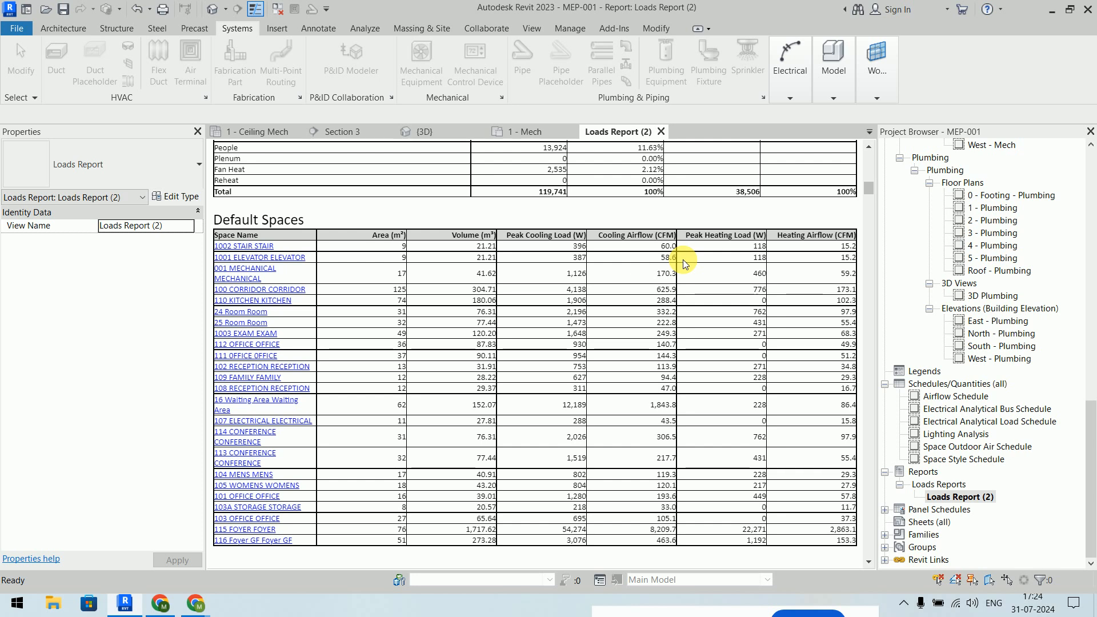
{"action": "scroll", "coordinate": [683, 259], "scroll_direction": "up", "scroll_amount": 6}
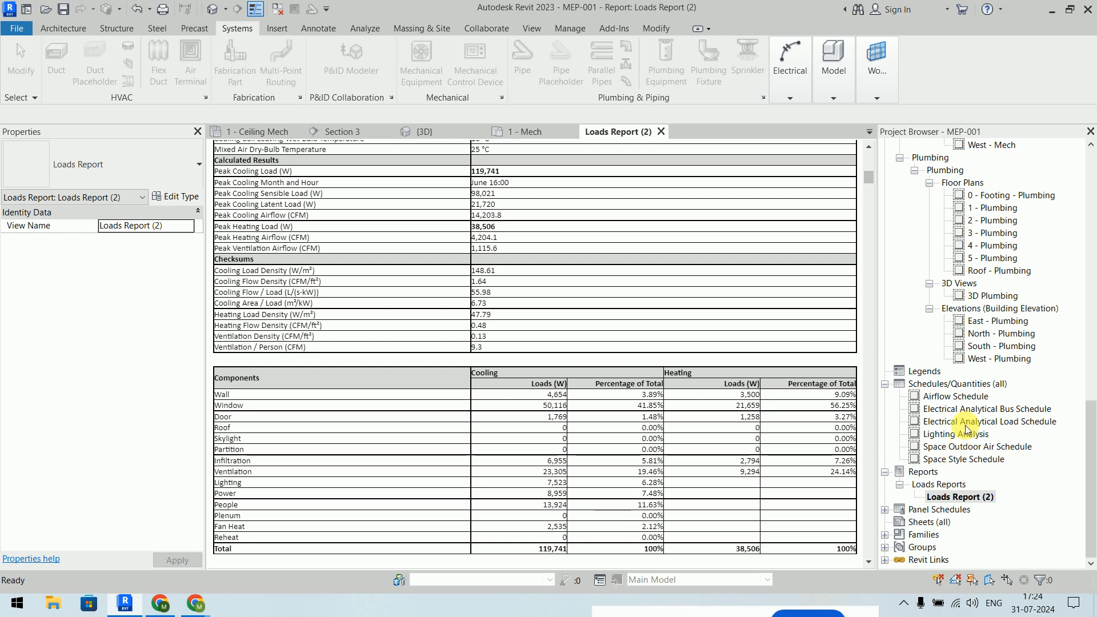
{"action": "left_click", "coordinate": [955, 396]}
{"action": "double_click", "coordinate": [960, 399]}
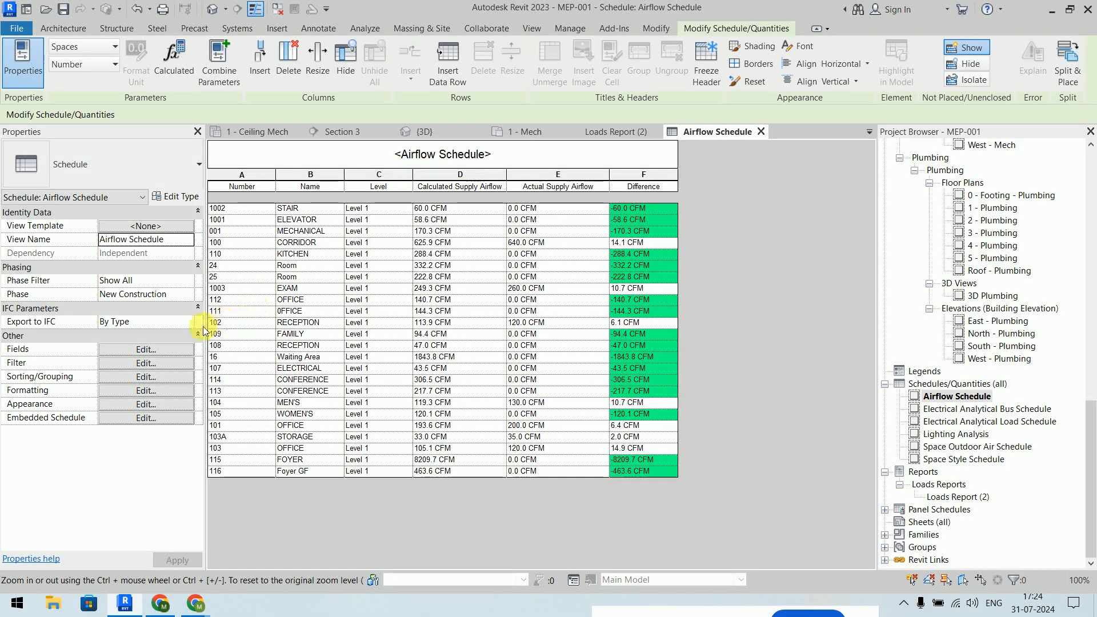
- Add the Specified Supply Airflow field right after Calculated Supply Airflow in the schedule
{"action": "left_click", "coordinate": [146, 349]}
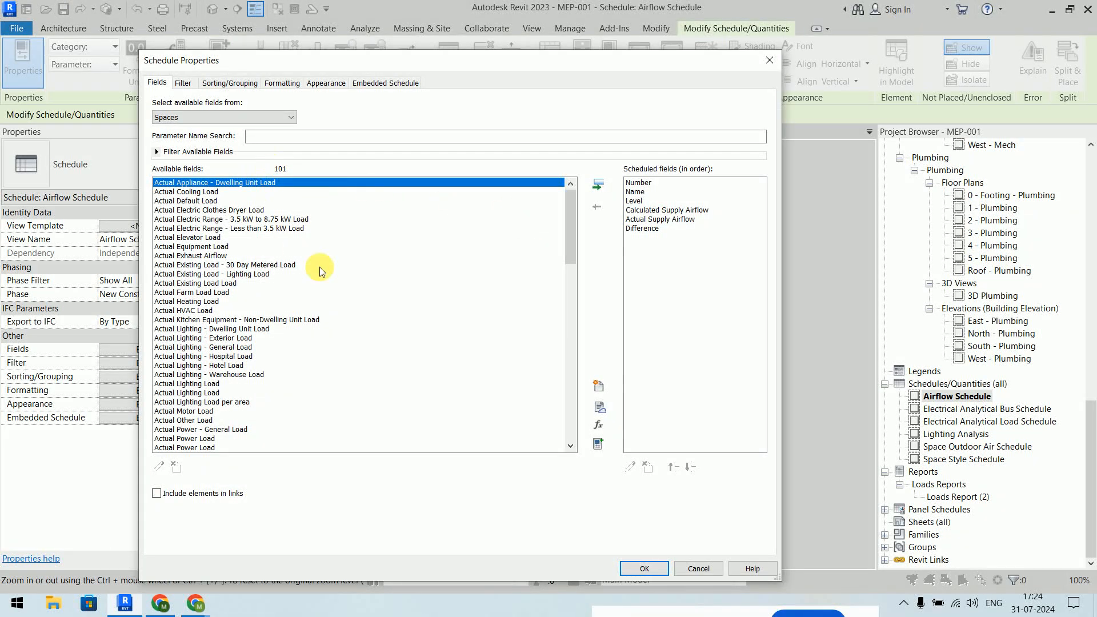
{"action": "left_click_drag", "start_coordinate": [570, 218], "coordinate": [557, 409]}
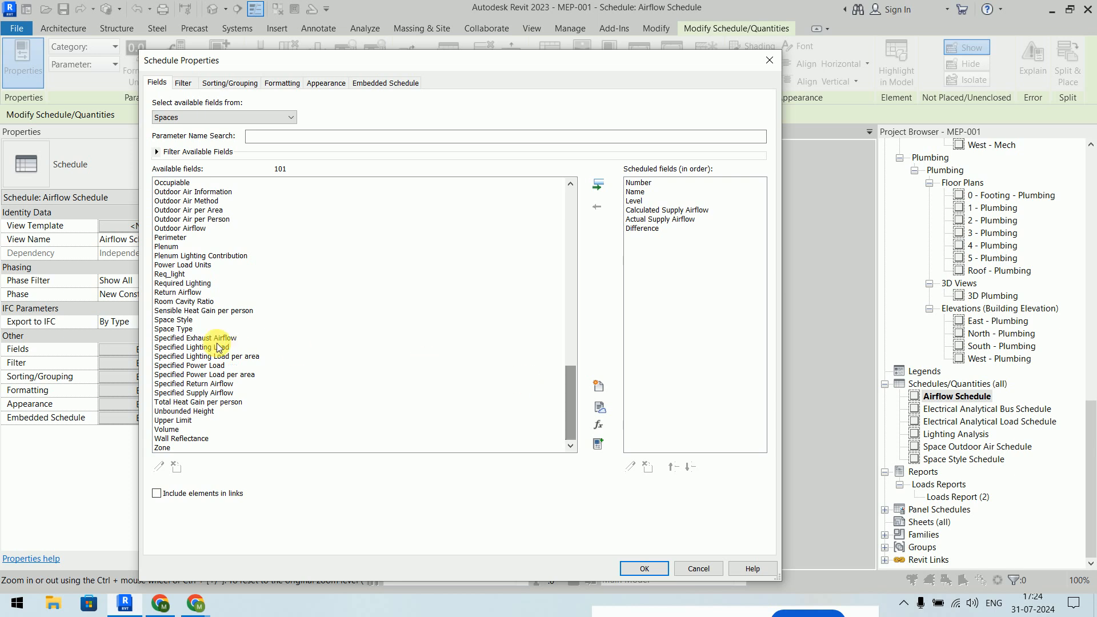
{"action": "left_click", "coordinate": [194, 393]}
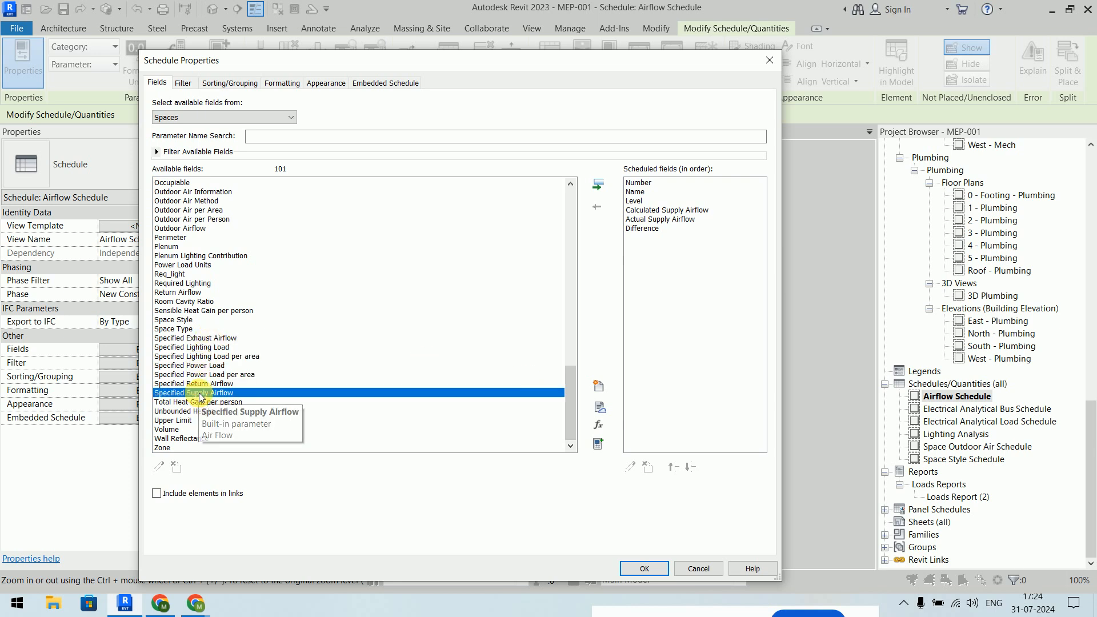
{"action": "left_click", "coordinate": [657, 210]}
{"action": "left_click", "coordinate": [598, 184]}
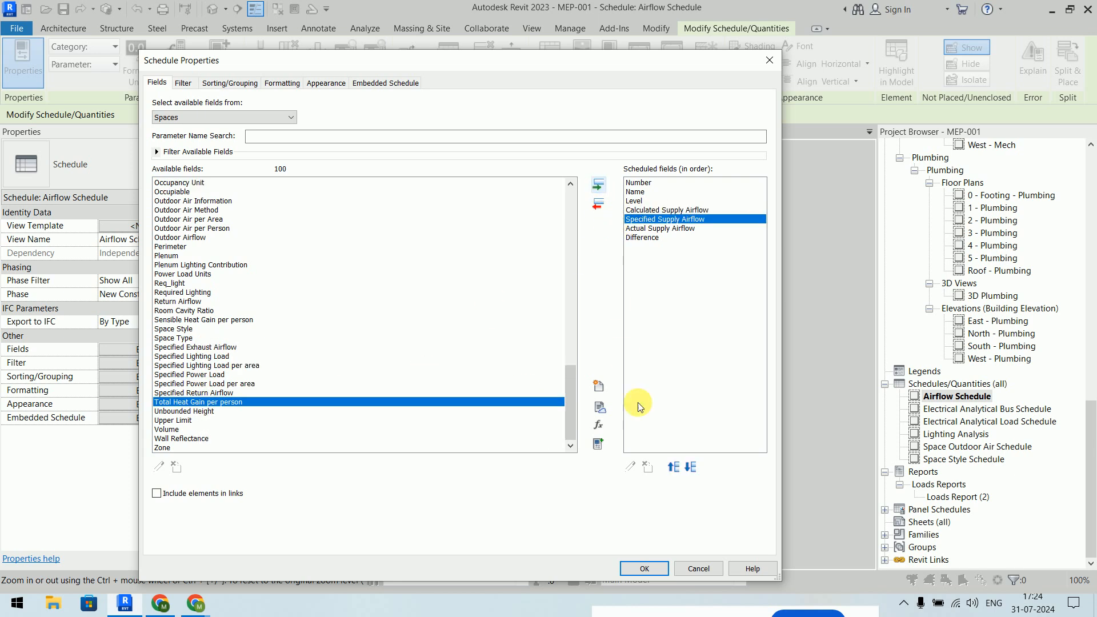
{"action": "left_click", "coordinate": [645, 569]}
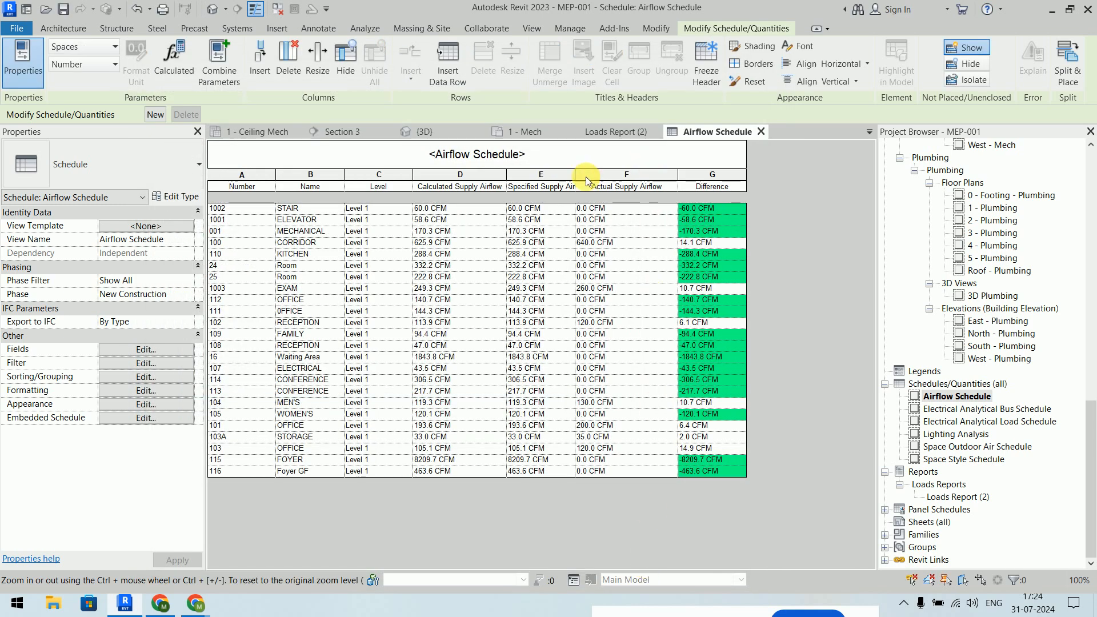
{"action": "left_click", "coordinate": [543, 208]}
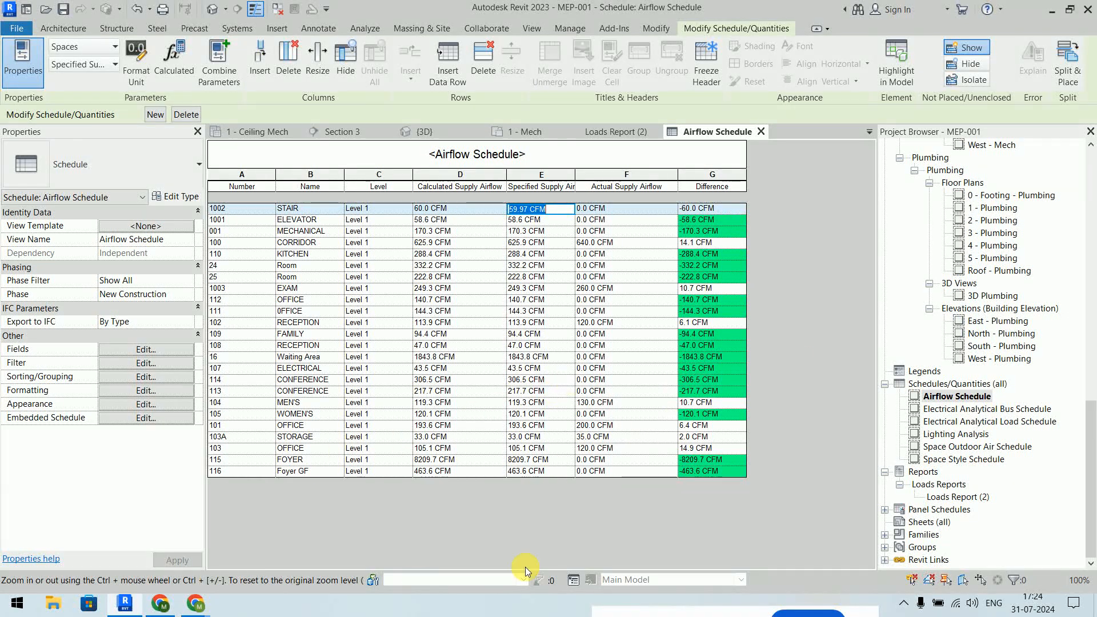
- Bring the Google Meet call to the front and mute the microphone
{"action": "left_click", "coordinate": [161, 603]}
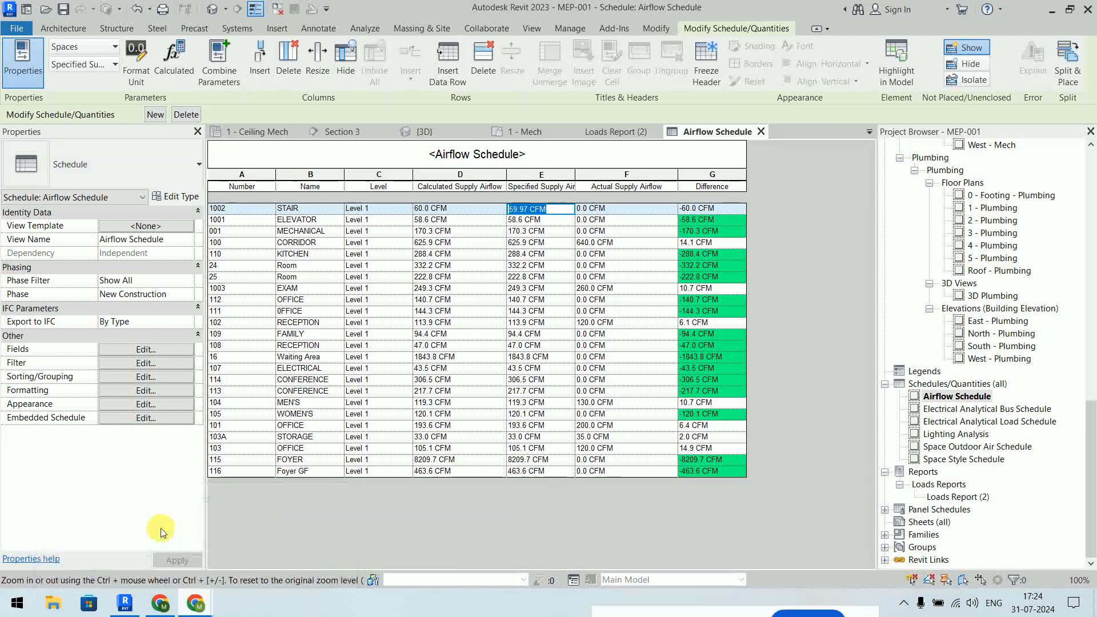
{"action": "left_click", "coordinate": [413, 559]}
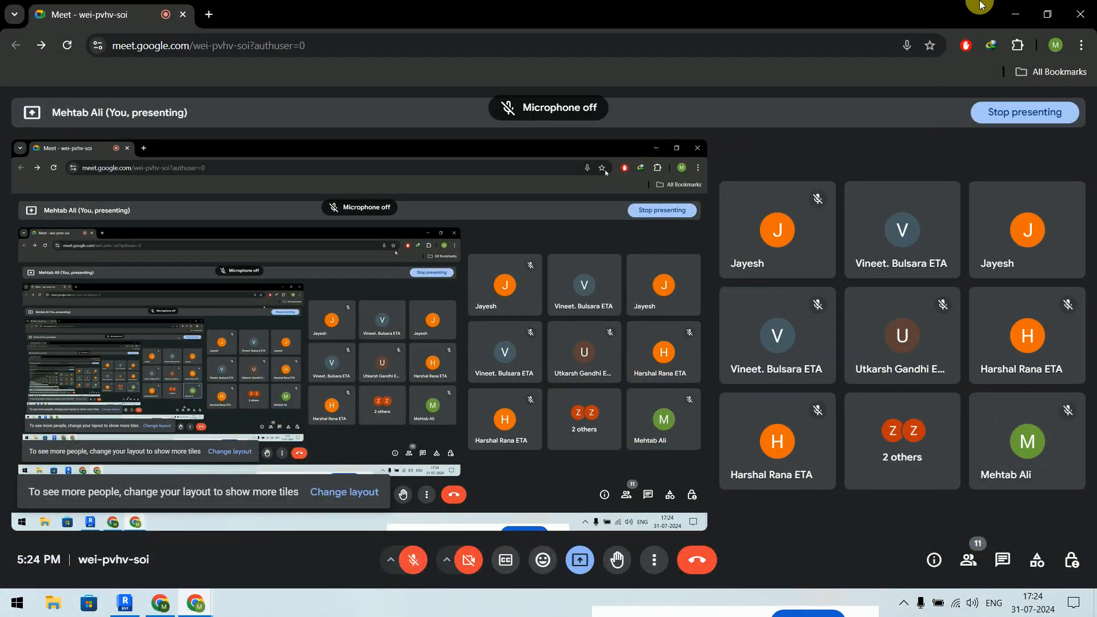
- Minimise Chrome's Meet window, revealing the Airflow Schedule with STAIR 1002 at 60.0 CFM
{"action": "left_click", "coordinate": [1005, 9]}
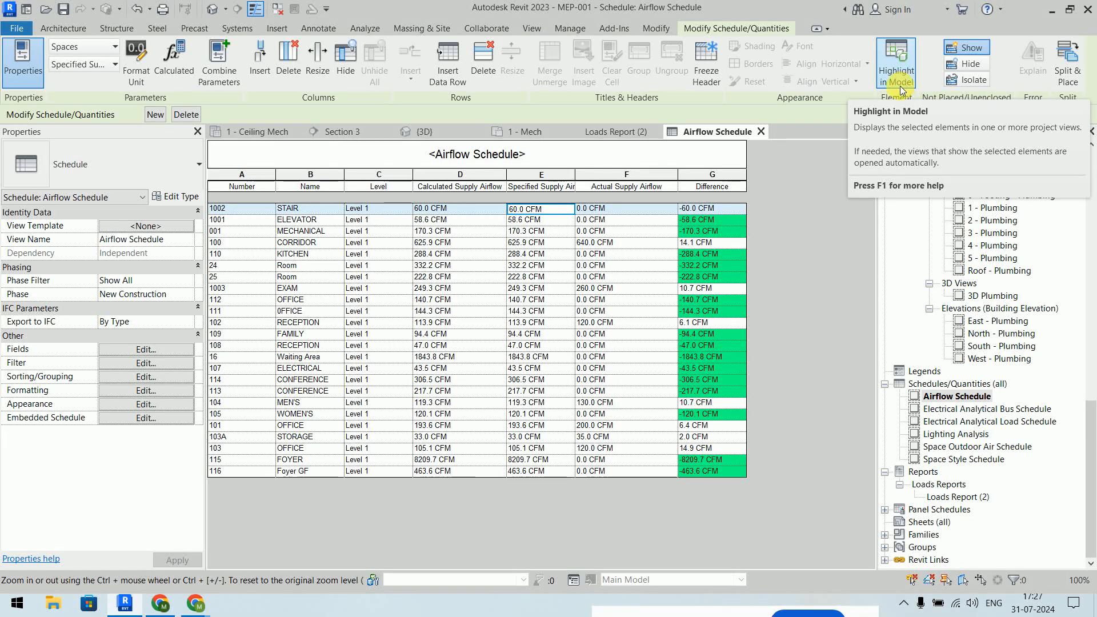
- Unmute the Meet microphone, then minimise Chrome back to the Airflow Schedule
{"action": "mouse_move", "coordinate": [196, 602]}
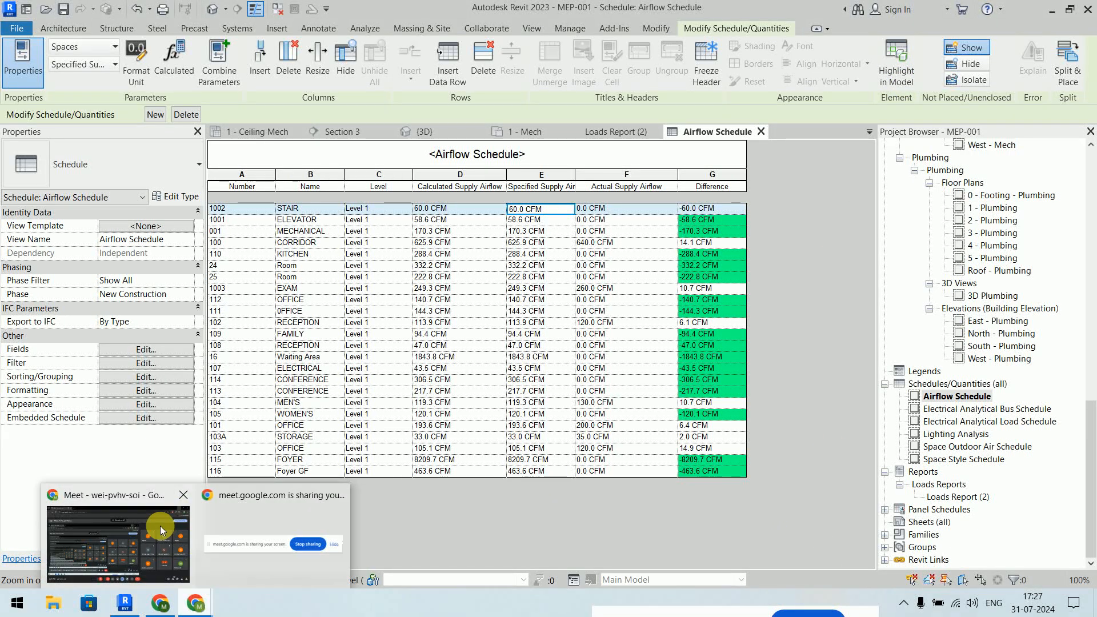
{"action": "left_click", "coordinate": [160, 526]}
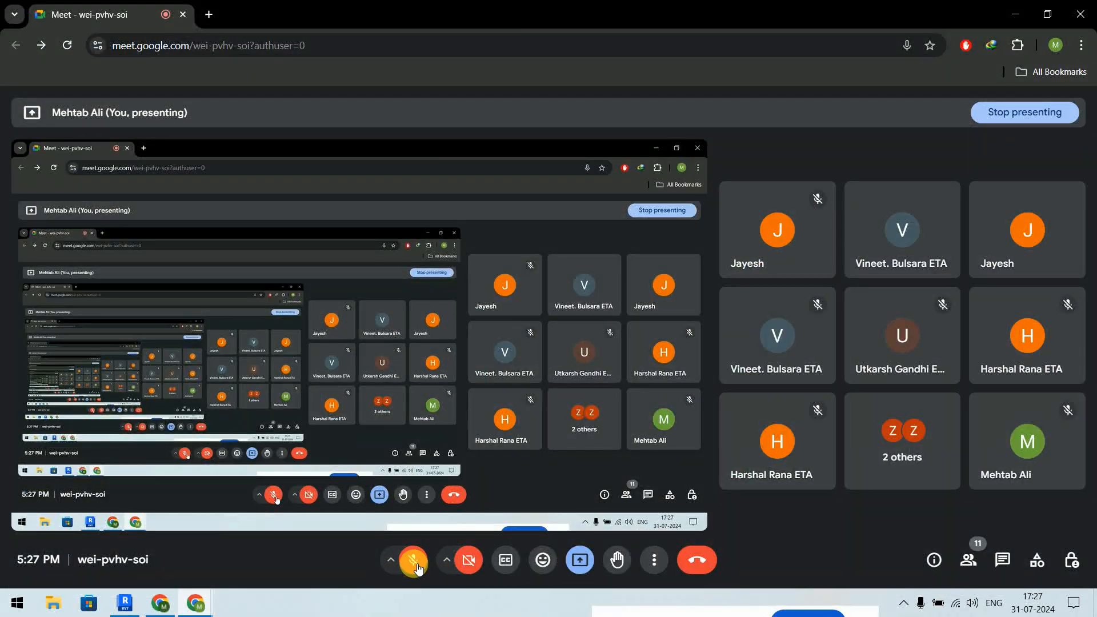
{"action": "left_click", "coordinate": [420, 568]}
{"action": "left_click", "coordinate": [161, 604]}
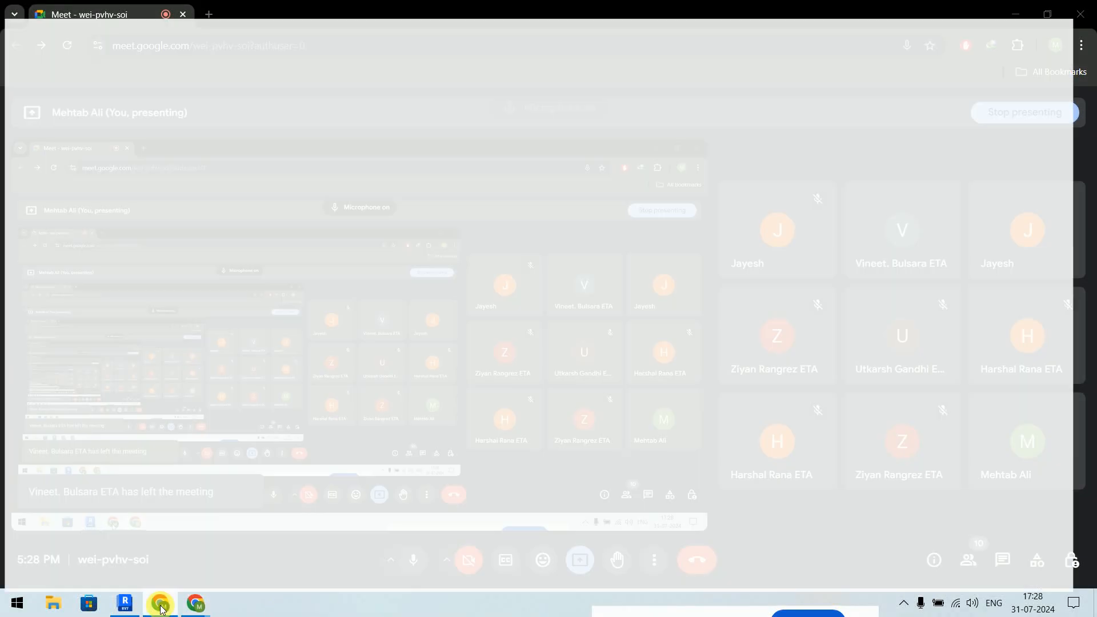
{"action": "left_click", "coordinate": [161, 607]}
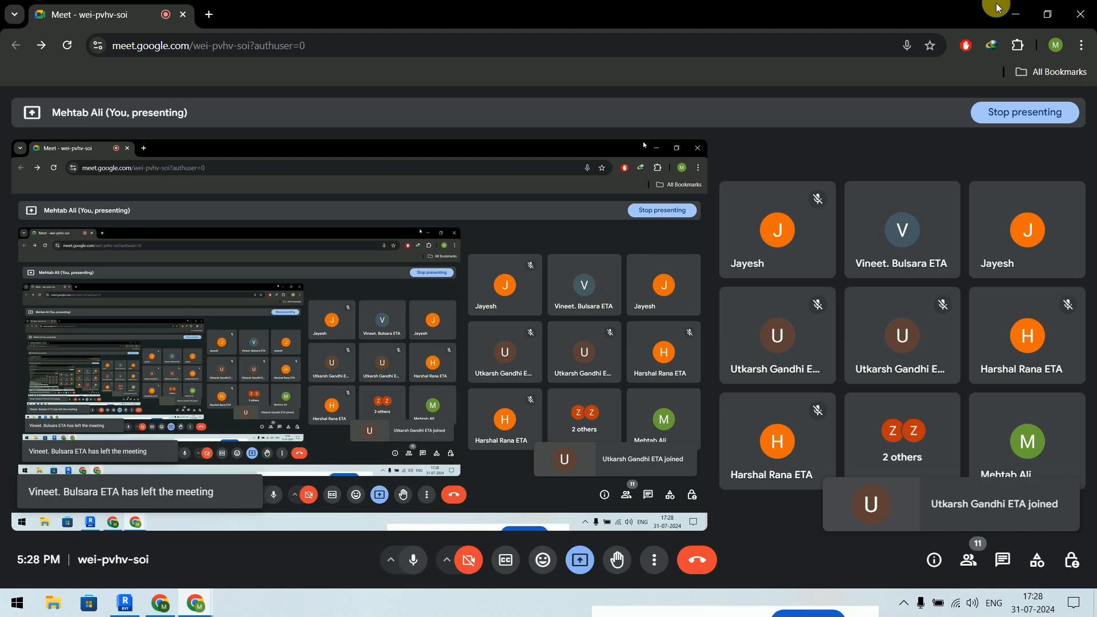
{"action": "left_click", "coordinate": [1016, 14]}
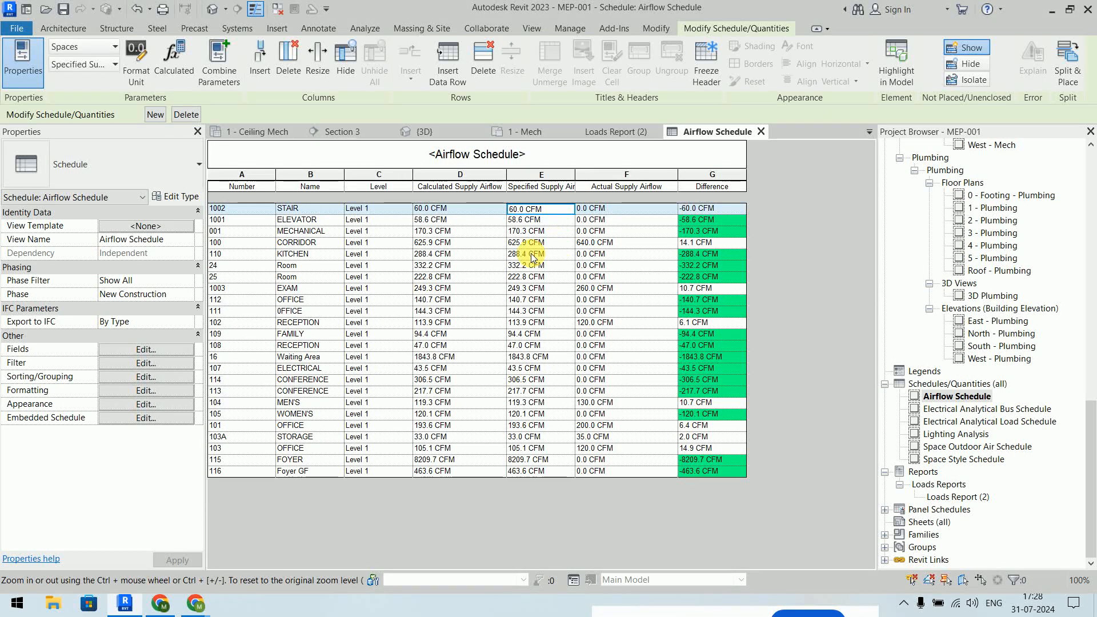
- Bring the Meet call forward again briefly and minimise it to the schedule
{"action": "mouse_move", "coordinate": [195, 603]}
{"action": "left_click", "coordinate": [169, 550]}
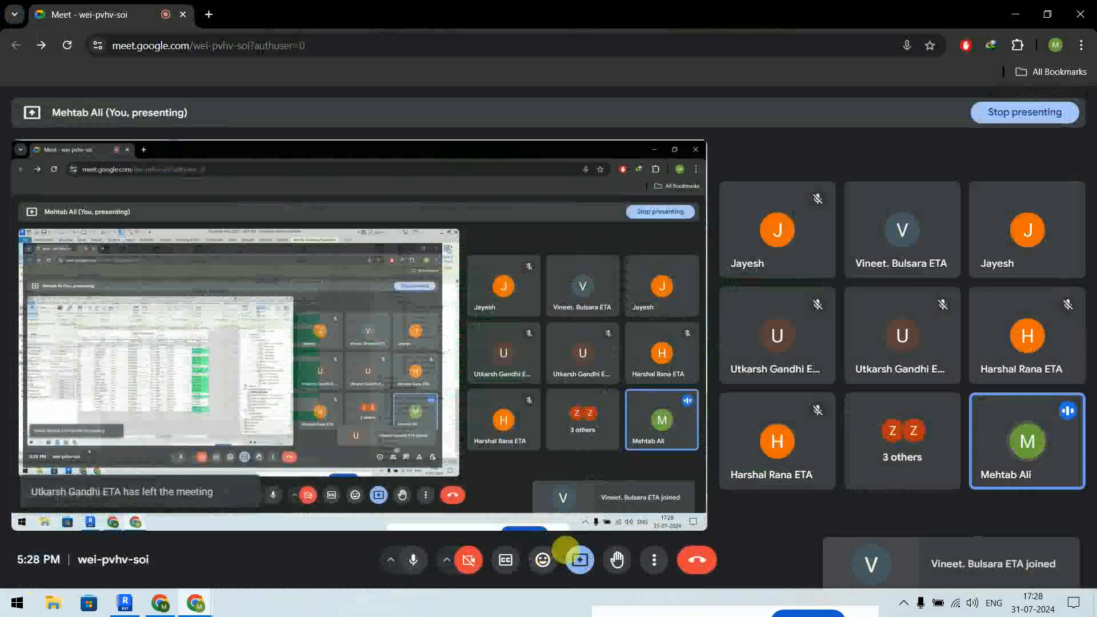
{"action": "left_click", "coordinate": [1015, 13]}
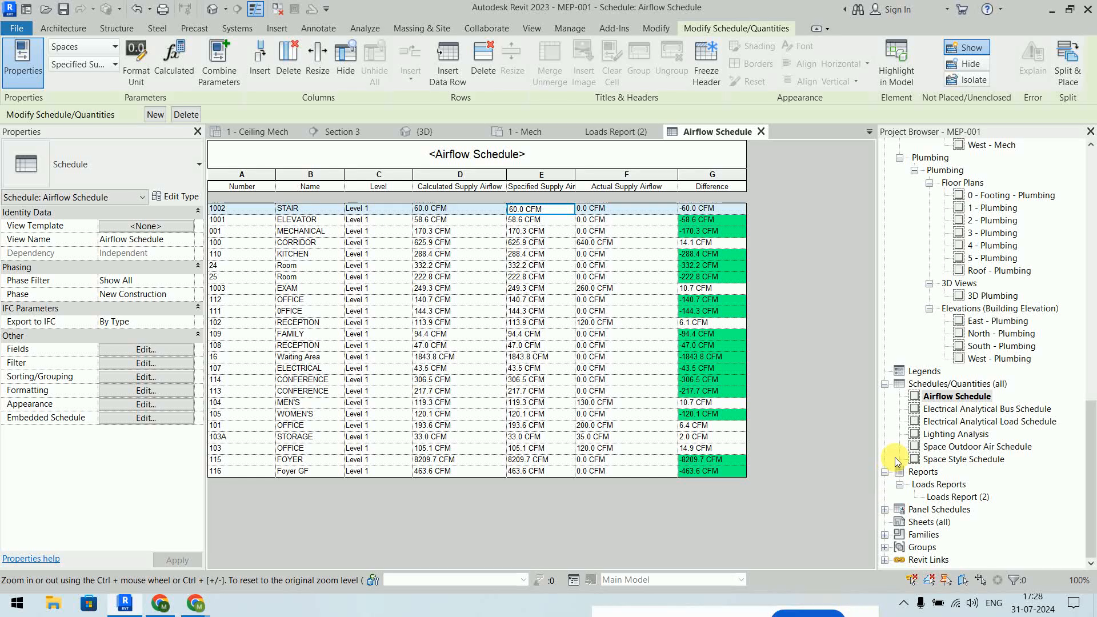
- Open the 1 - Plumbing floor plan and zoom in on the restroom's toilets and sinks
{"action": "left_click", "coordinate": [1008, 212]}
{"action": "double_click", "coordinate": [1008, 211]}
{"action": "scroll", "coordinate": [482, 351], "scroll_direction": "down", "scroll_amount": 7}
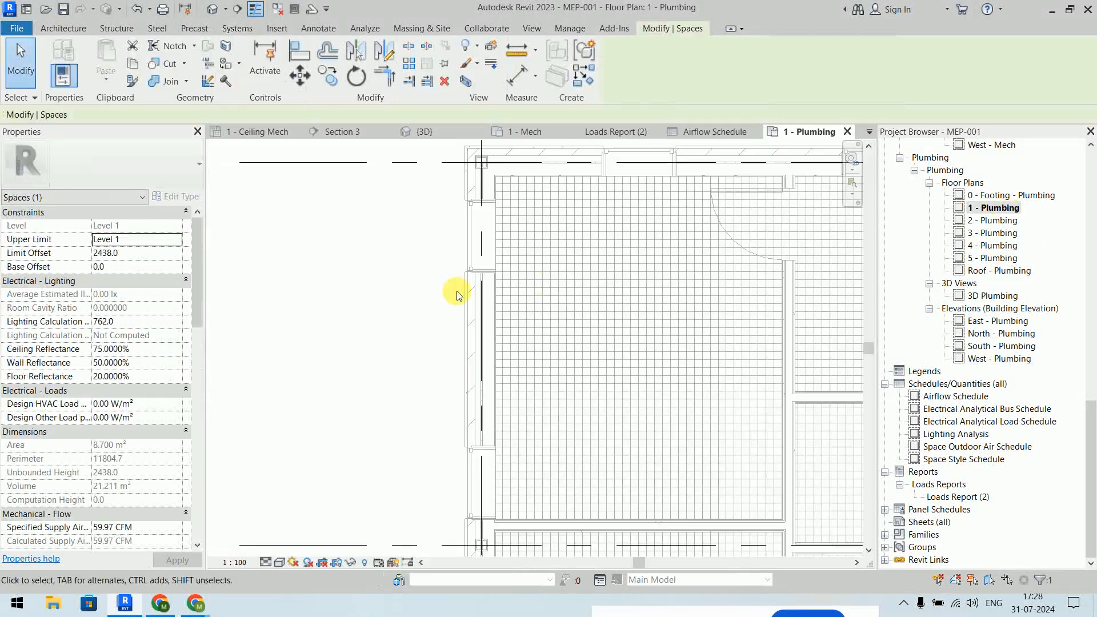
{"action": "scroll", "coordinate": [482, 351], "scroll_direction": "down", "scroll_amount": 2}
{"action": "middle_click_drag", "start_coordinate": [543, 440], "coordinate": [521, 331]}
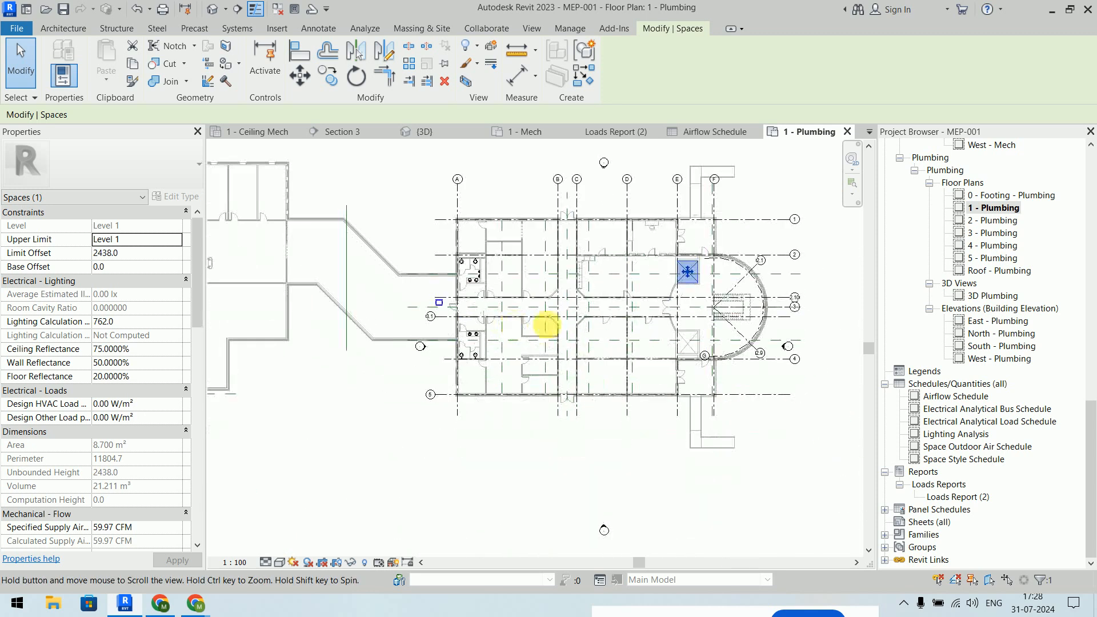
{"action": "left_click", "coordinate": [787, 440]}
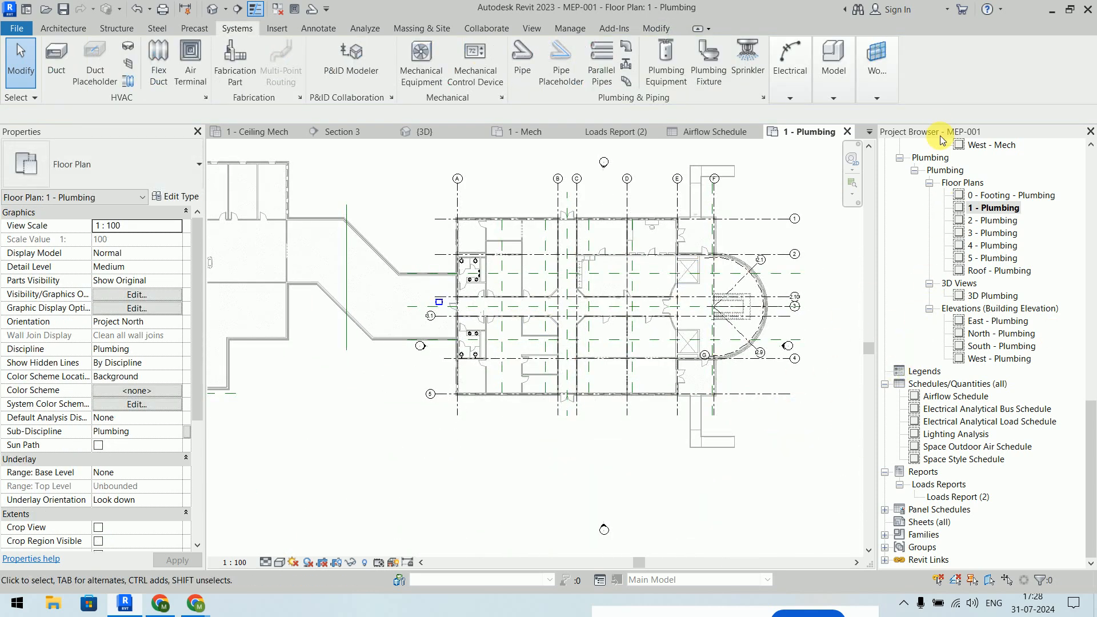
{"action": "scroll", "coordinate": [924, 200], "scroll_direction": "up", "scroll_amount": 3}
{"action": "scroll", "coordinate": [926, 204], "scroll_direction": "up", "scroll_amount": 3}
{"action": "scroll", "coordinate": [948, 240], "scroll_direction": "down", "scroll_amount": 5}
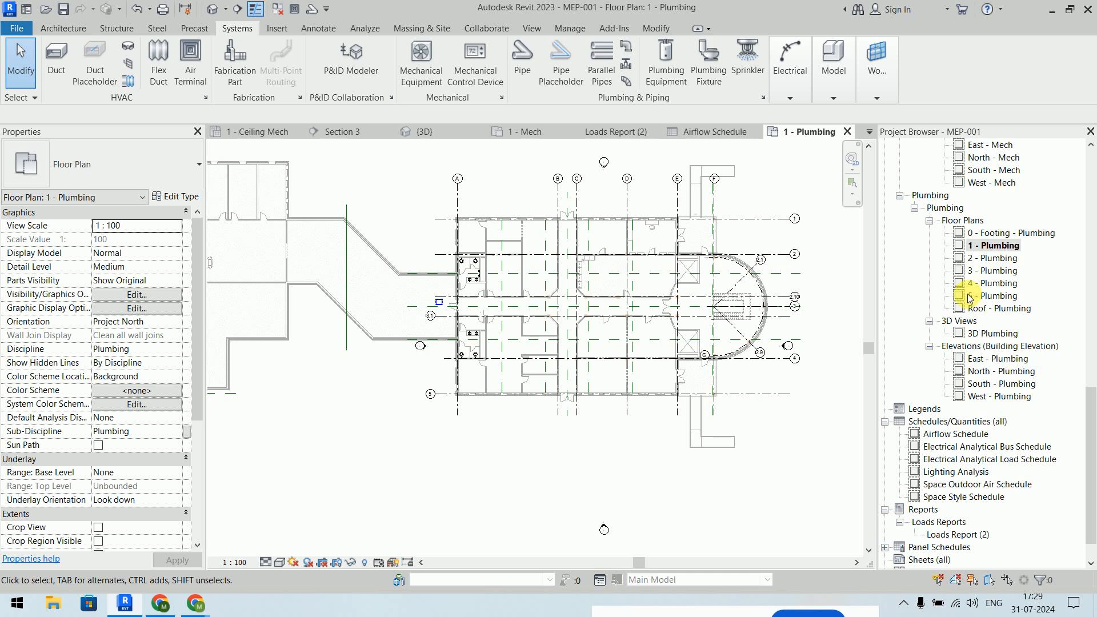
{"action": "scroll", "coordinate": [475, 270], "scroll_direction": "up", "scroll_amount": 3}
{"action": "scroll", "coordinate": [469, 250], "scroll_direction": "up", "scroll_amount": 4}
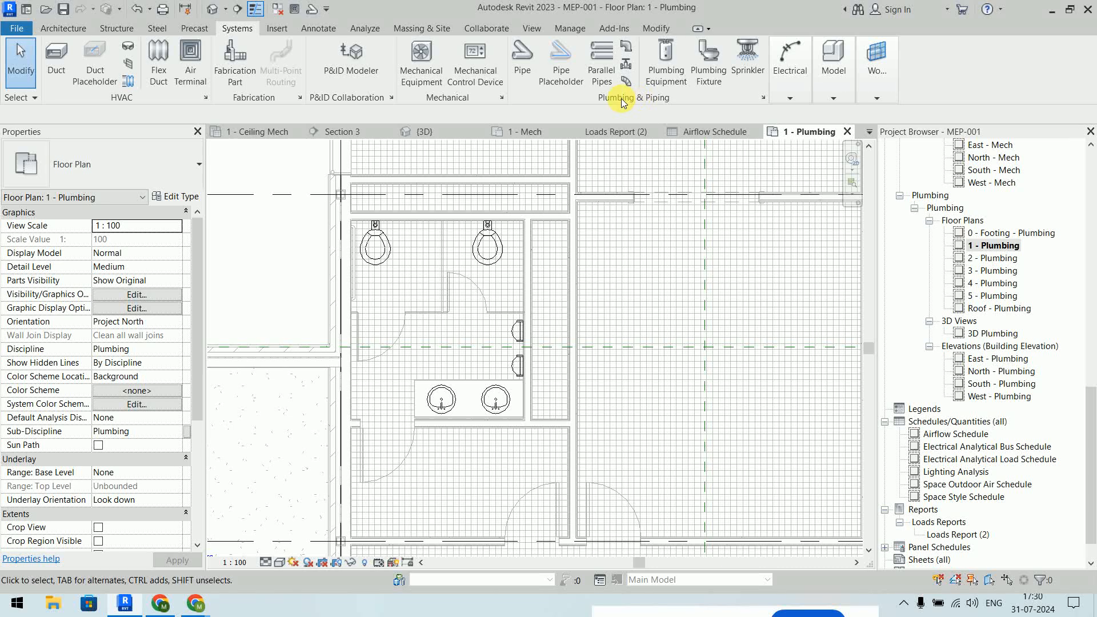
{"action": "left_click", "coordinate": [709, 73]}
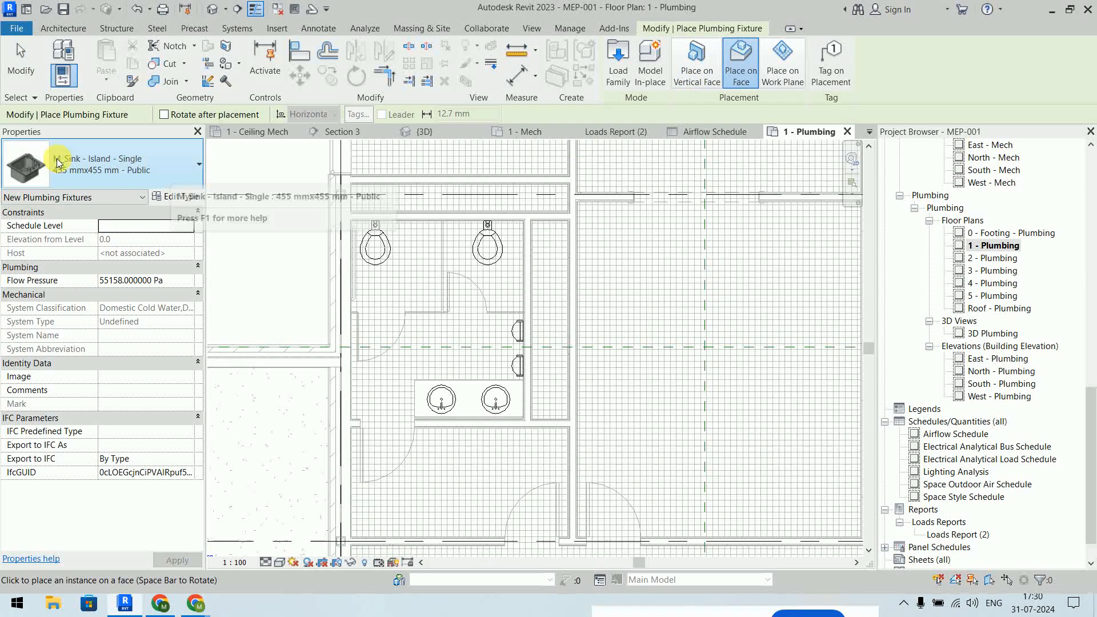
{"action": "left_click", "coordinate": [119, 170]}
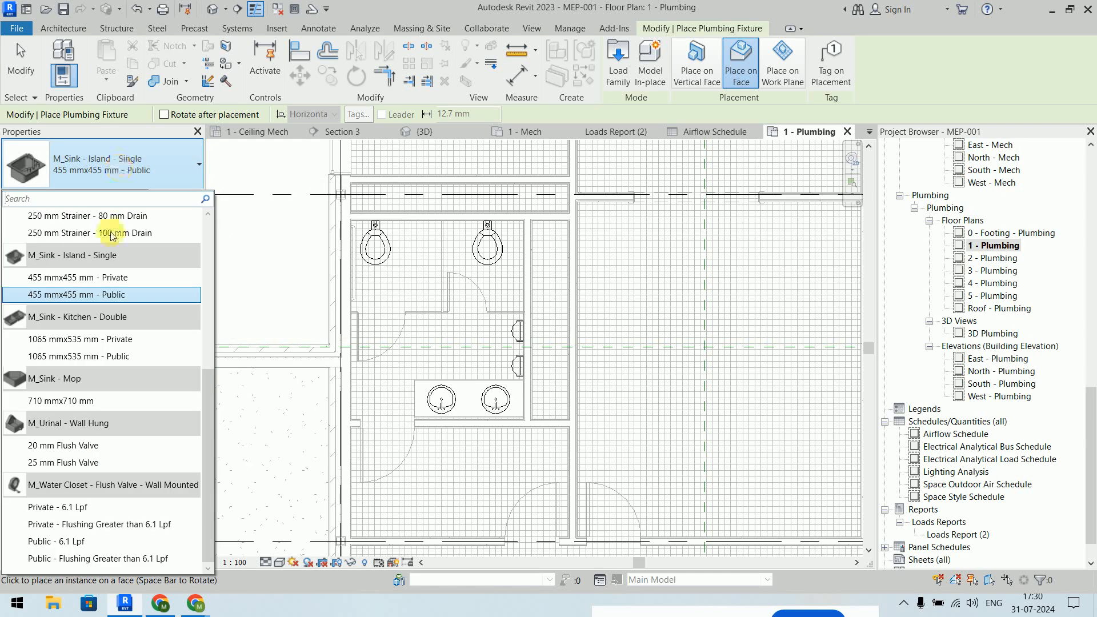
{"action": "mouse_move", "coordinate": [119, 427]}
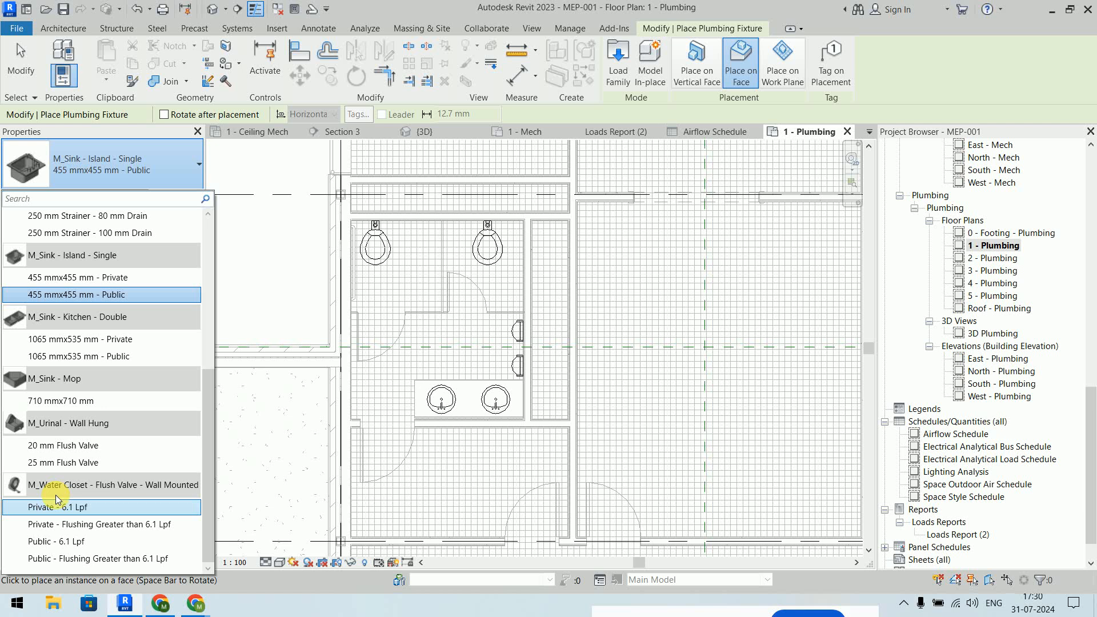
{"action": "mouse_move", "coordinate": [99, 491]}
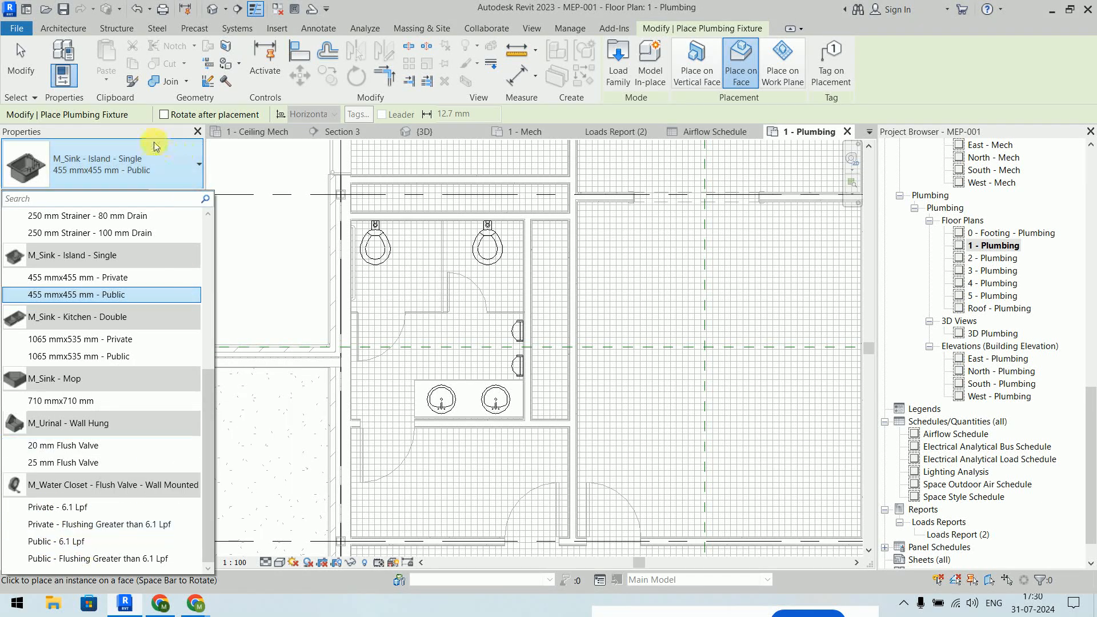
{"action": "scroll", "coordinate": [174, 333], "scroll_direction": "up", "scroll_amount": 5}
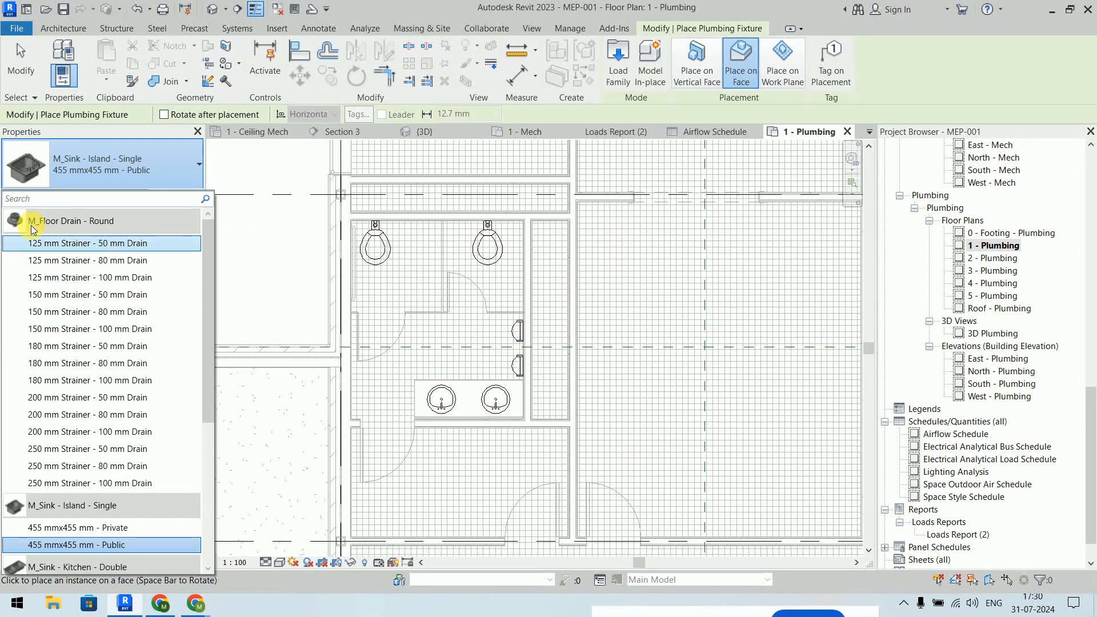
{"action": "scroll", "coordinate": [109, 252], "scroll_direction": "down", "scroll_amount": 2}
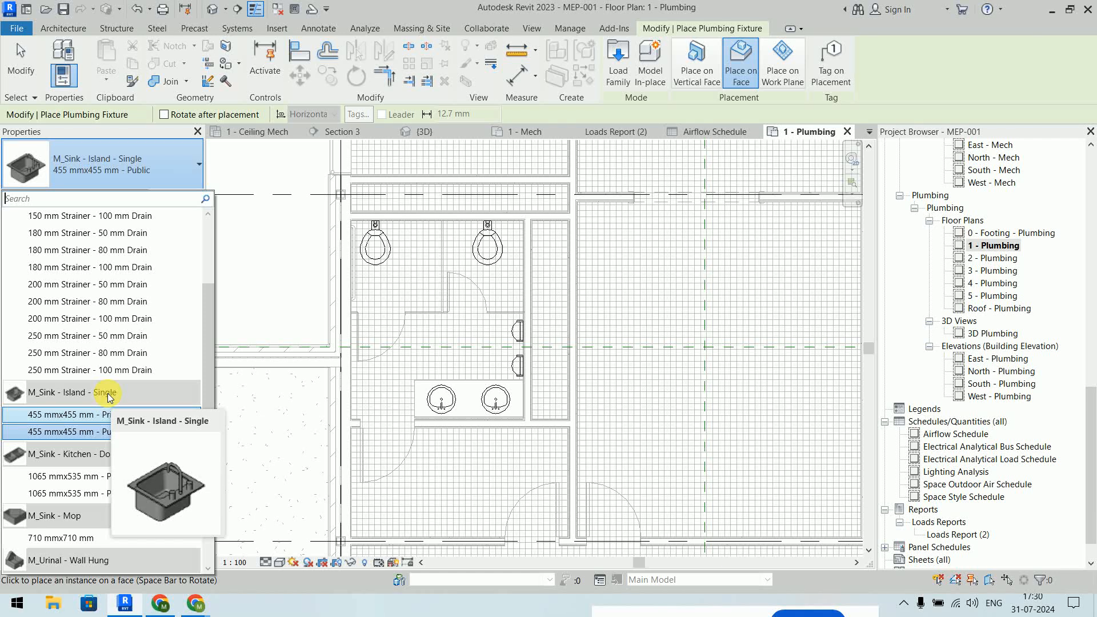
{"action": "left_click", "coordinate": [157, 170]}
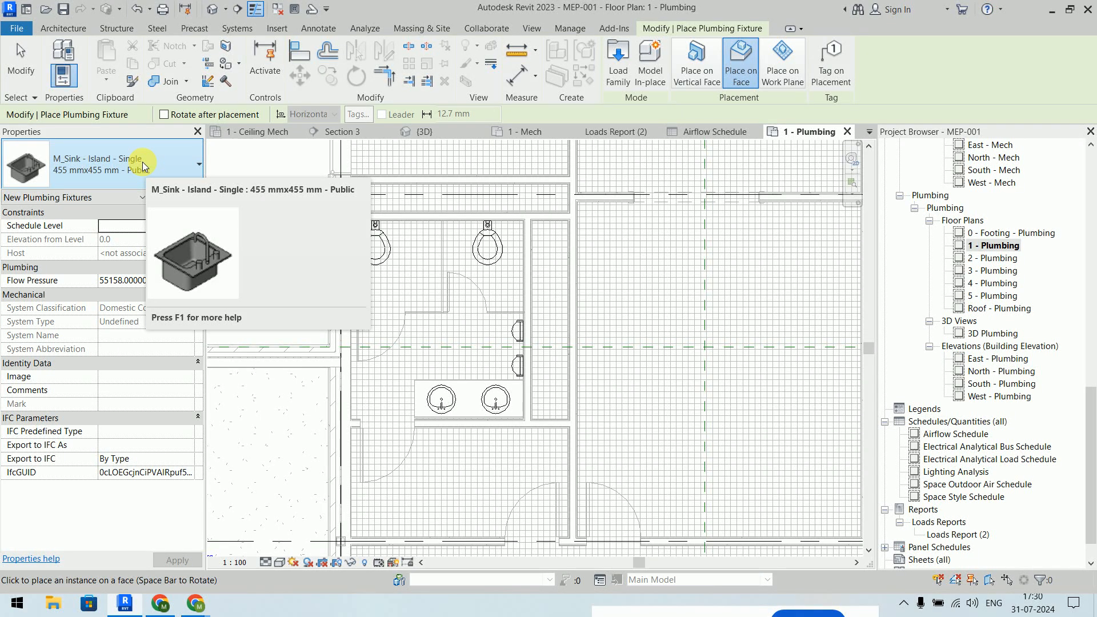
- In Load Family, browse to US > Plumbing > MEP > Fixtures > Water Closets
{"action": "left_click", "coordinate": [618, 78]}
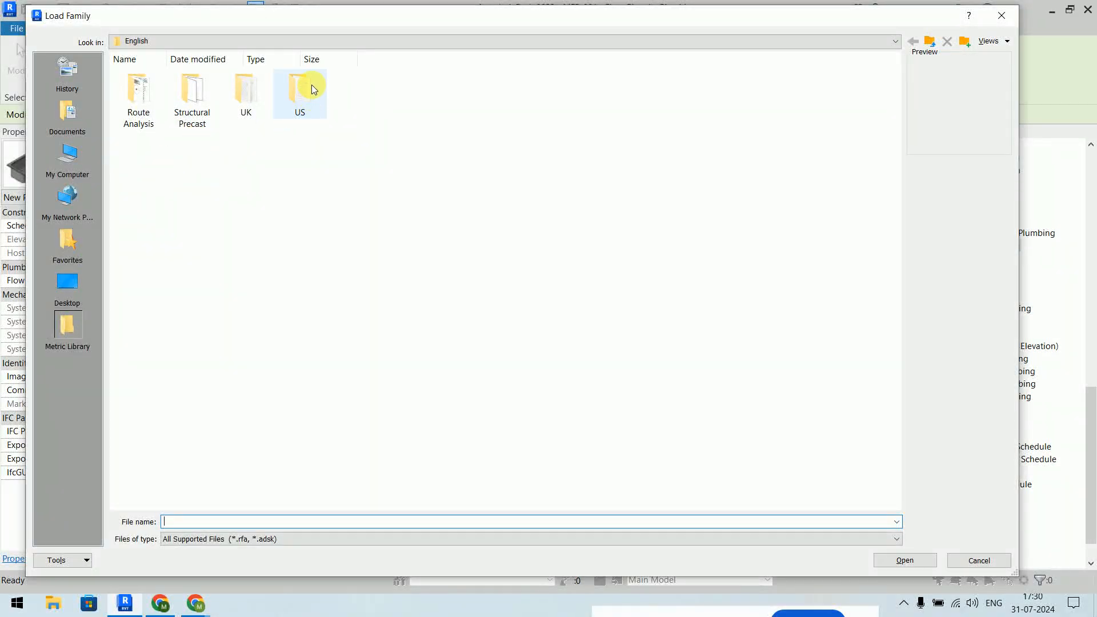
{"action": "double_click", "coordinate": [304, 93]}
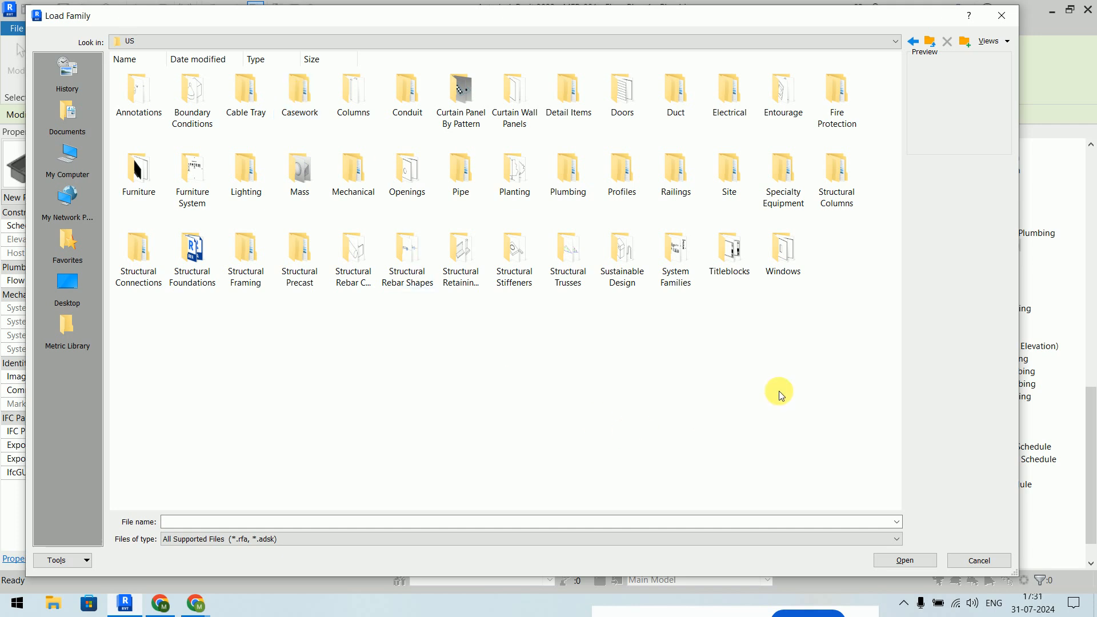
{"action": "double_click", "coordinate": [568, 171]}
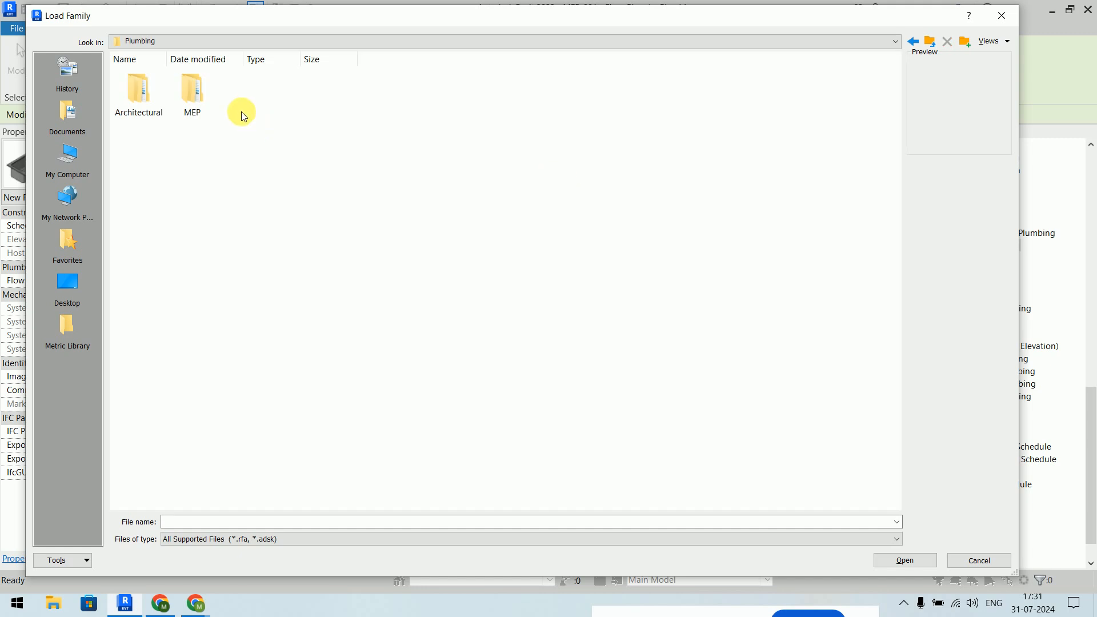
{"action": "double_click", "coordinate": [200, 90]}
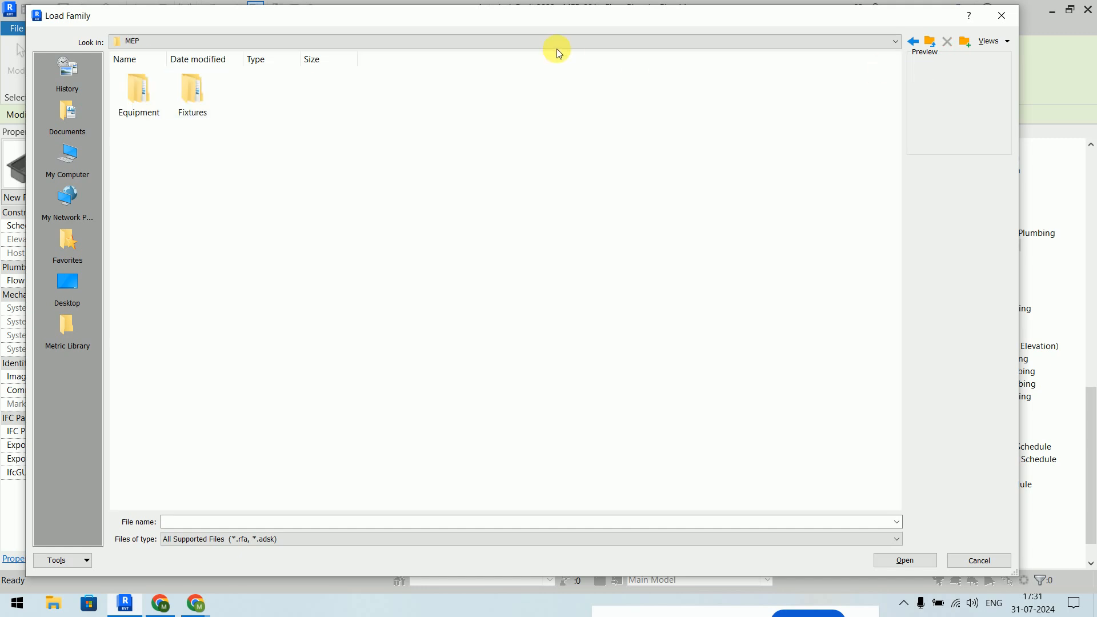
{"action": "double_click", "coordinate": [200, 104]}
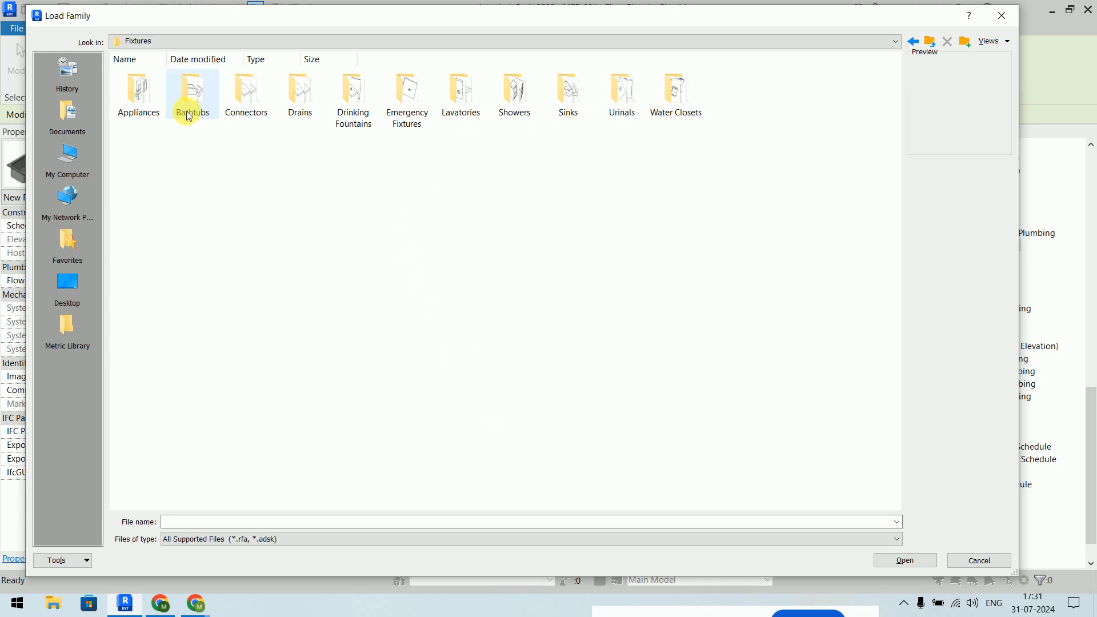
{"action": "double_click", "coordinate": [670, 105]}
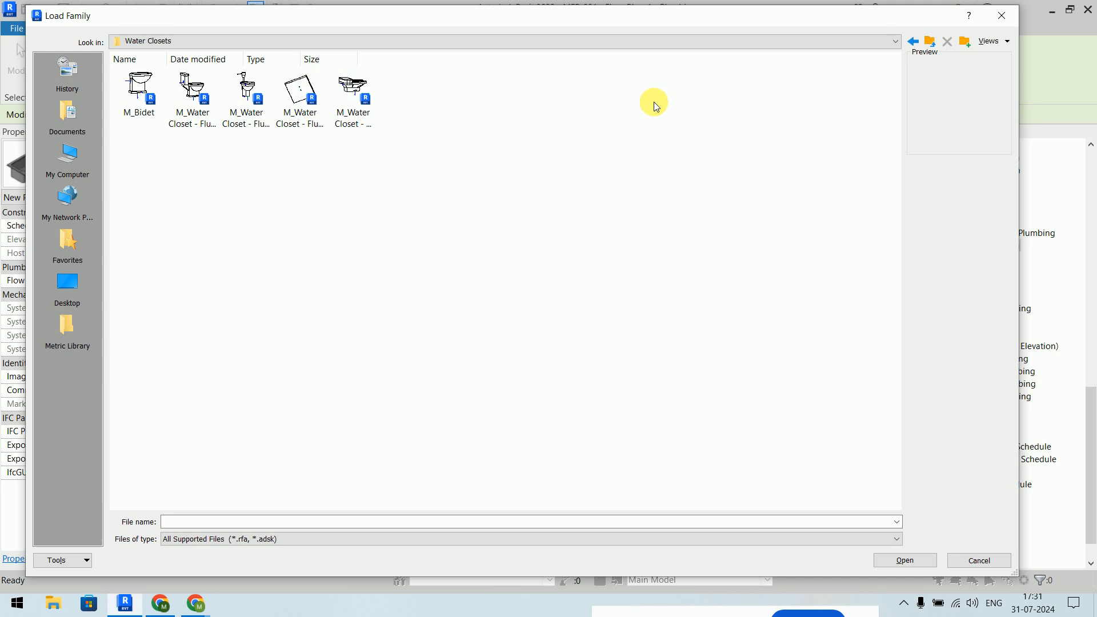
- Show extra large icons and load M_Water Closet - Flush Valve - Floor Mounted
{"action": "right_click", "coordinate": [233, 186]}
{"action": "mouse_move", "coordinate": [265, 200]}
{"action": "left_click", "coordinate": [397, 200]}
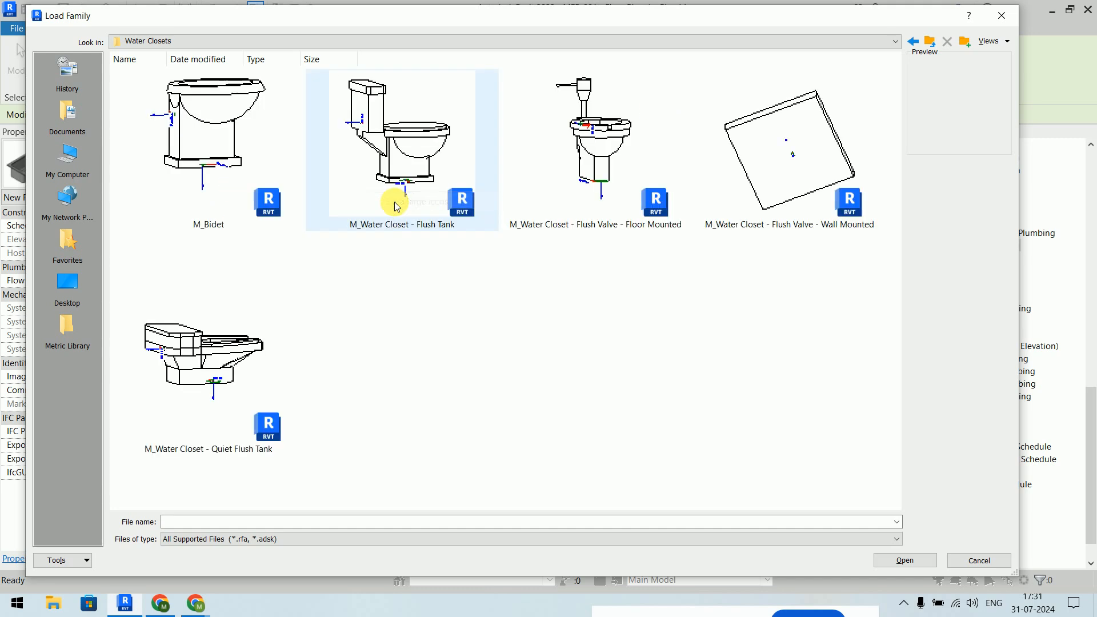
{"action": "left_click", "coordinate": [403, 208]}
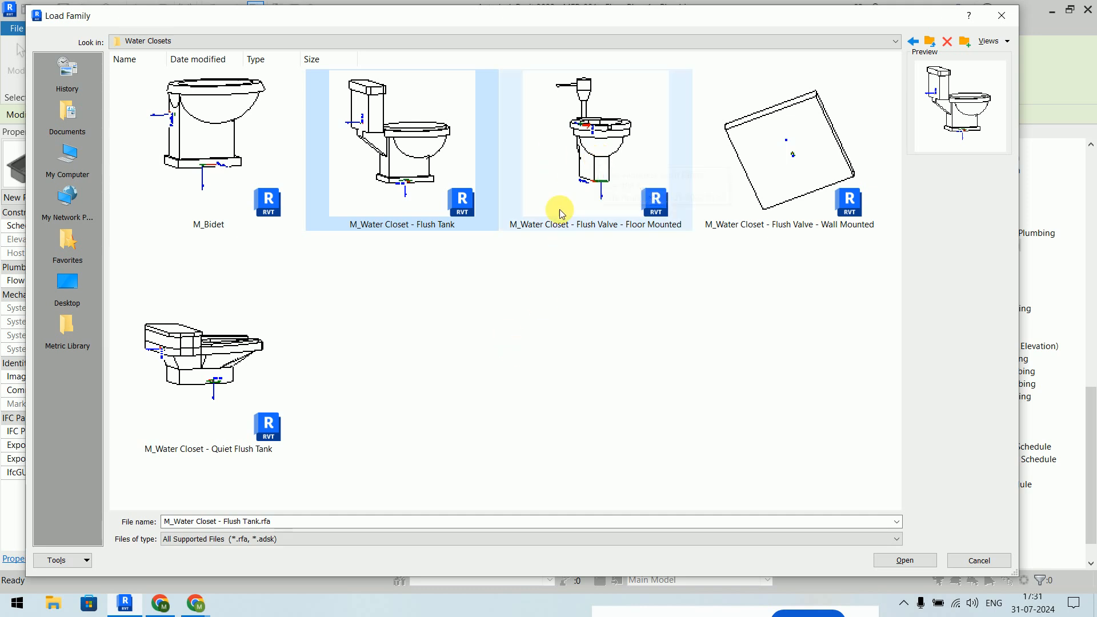
{"action": "left_click", "coordinate": [576, 149]}
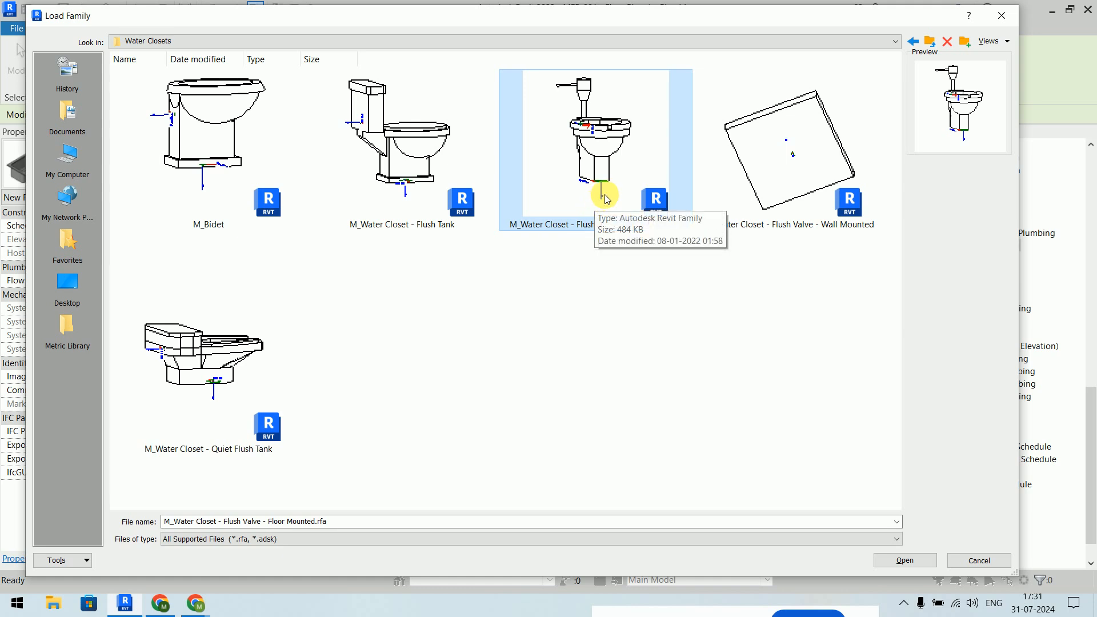
{"action": "left_click", "coordinate": [908, 560]}
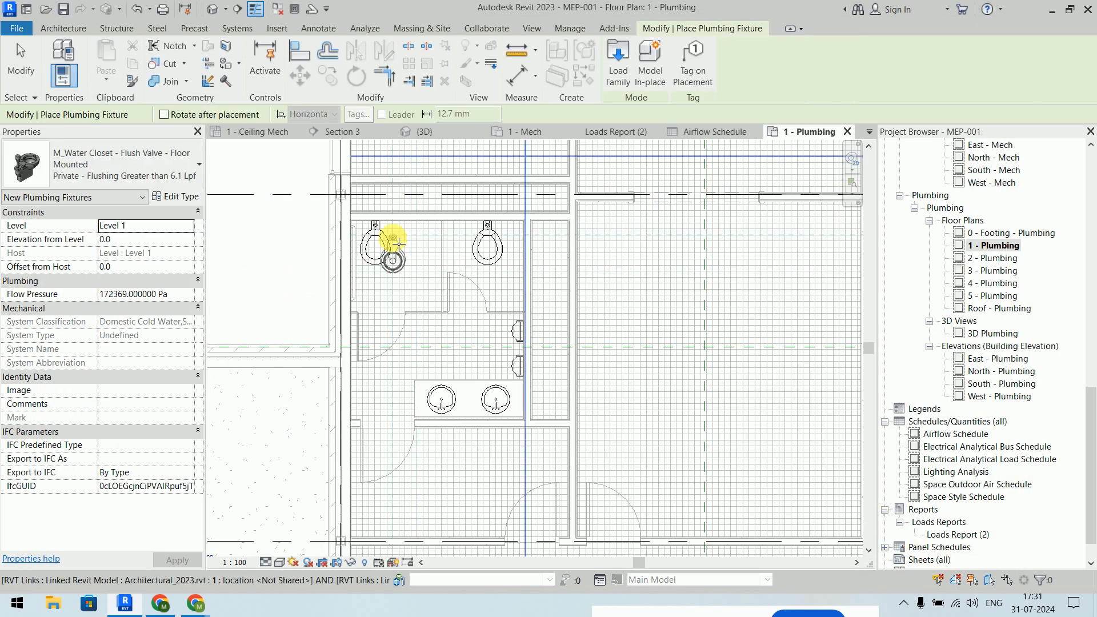
- Zoom to the toilets and expand the Properties fixture type list
{"action": "scroll", "coordinate": [395, 240], "scroll_direction": "up", "scroll_amount": 6}
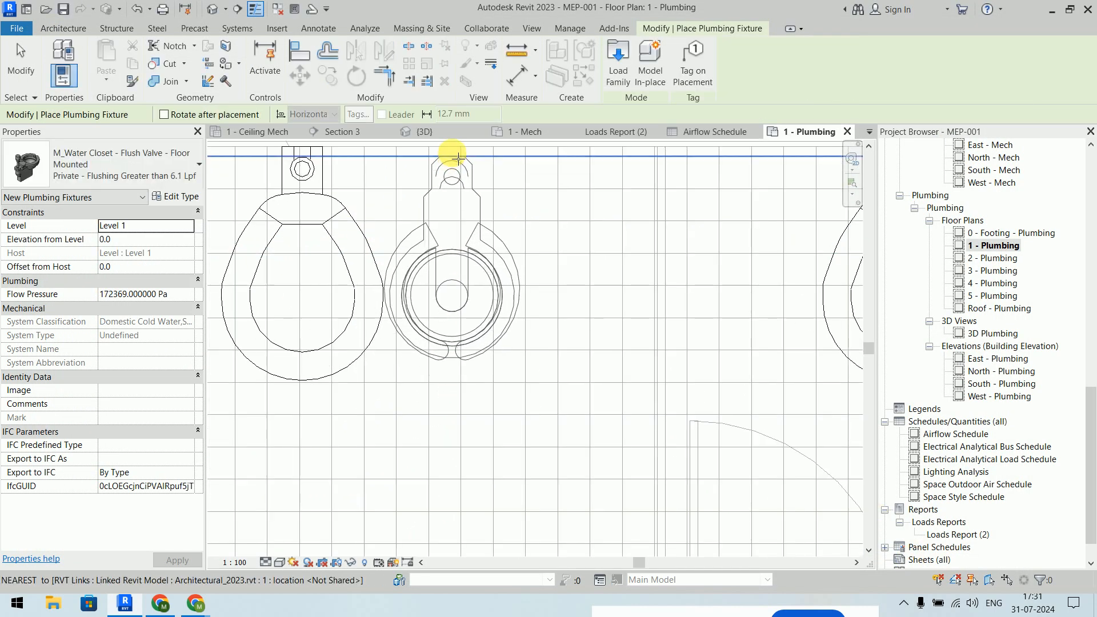
{"action": "scroll", "coordinate": [457, 153], "scroll_direction": "down", "scroll_amount": 3}
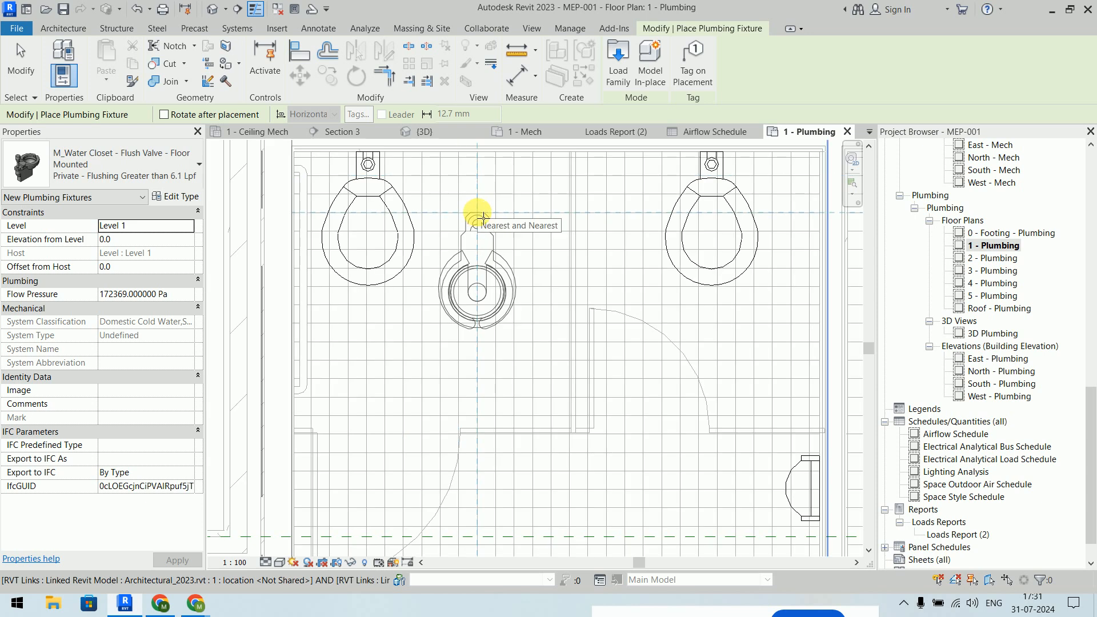
{"action": "left_click", "coordinate": [79, 174]}
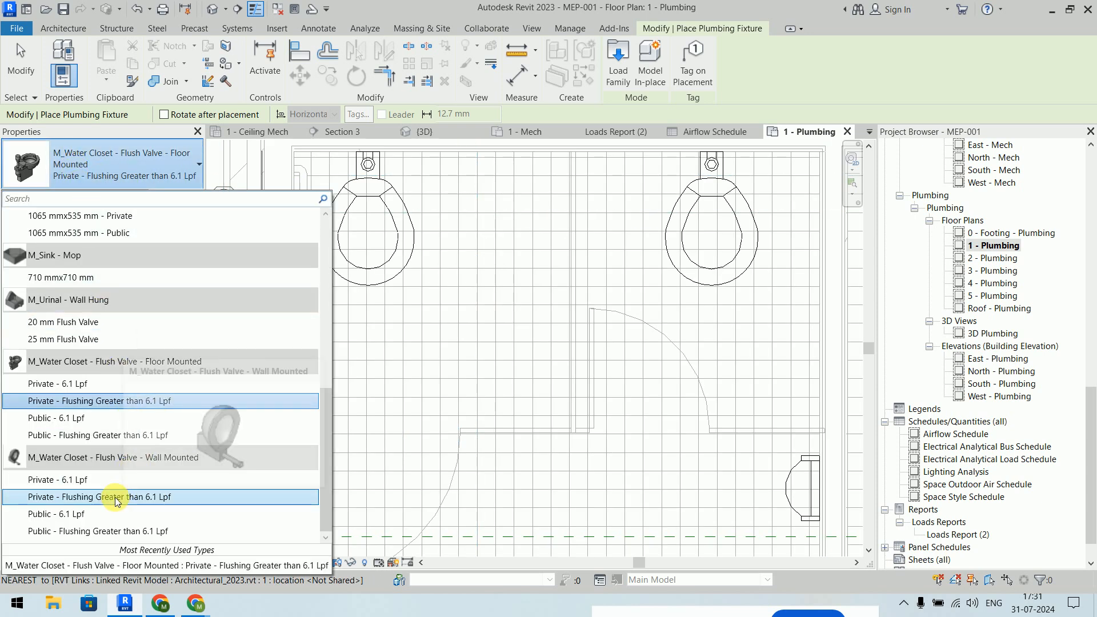
- Choose the wall-mounted flush-valve Private - 6.1 Lpf water closet with Place on Vertical Face
{"action": "mouse_move", "coordinate": [124, 499]}
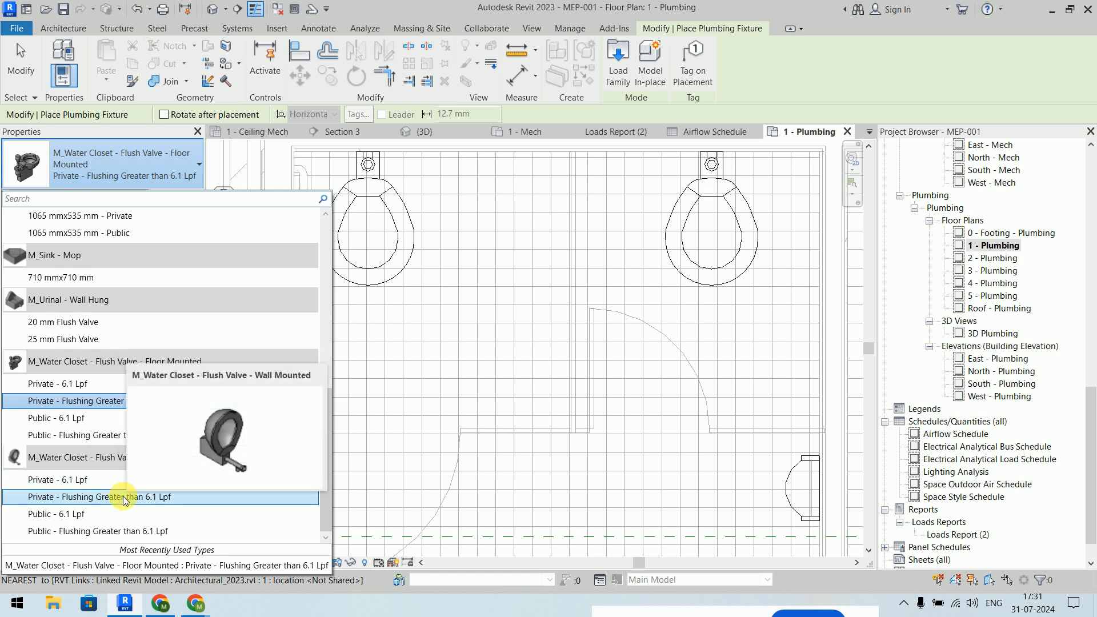
{"action": "left_click", "coordinate": [118, 481]}
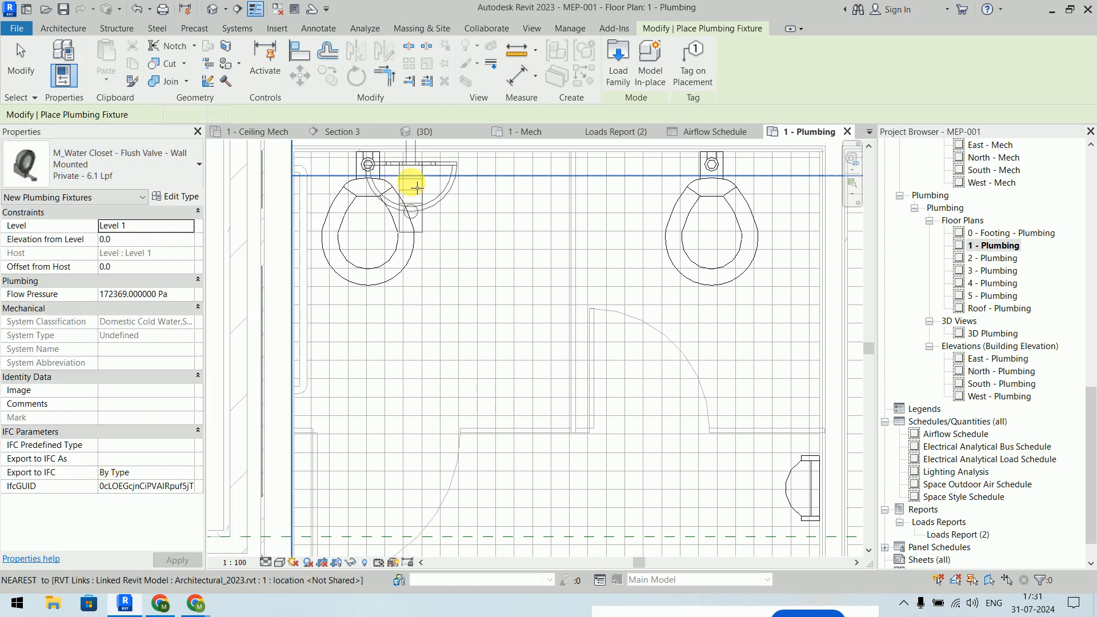
{"action": "scroll", "coordinate": [555, 274], "scroll_direction": "down", "scroll_amount": 1}
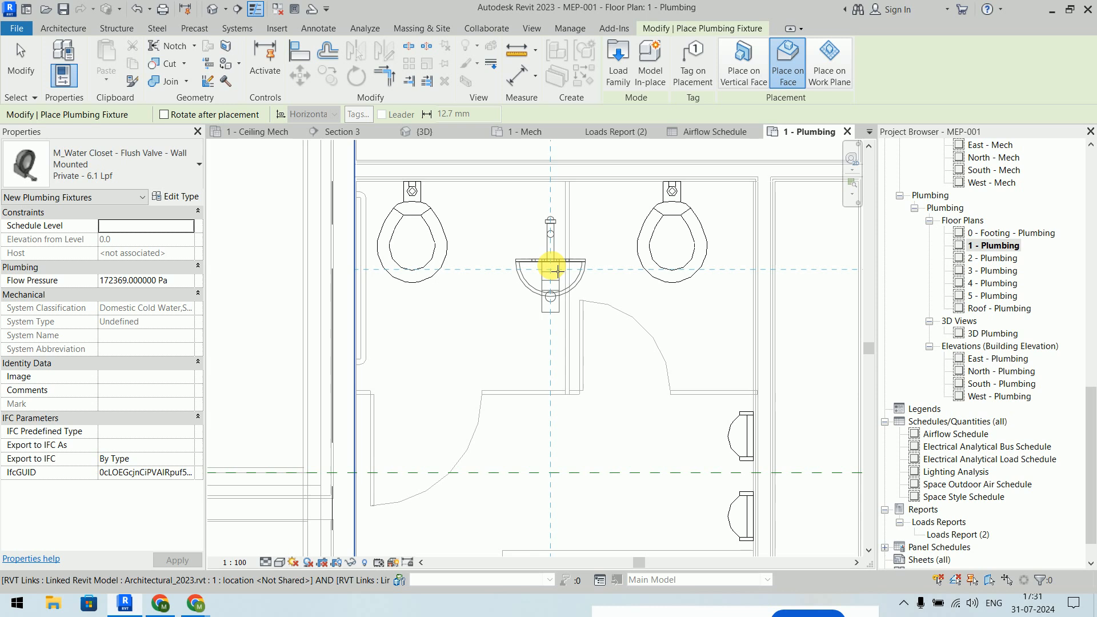
{"action": "middle_click_drag", "start_coordinate": [561, 260], "coordinate": [574, 360]}
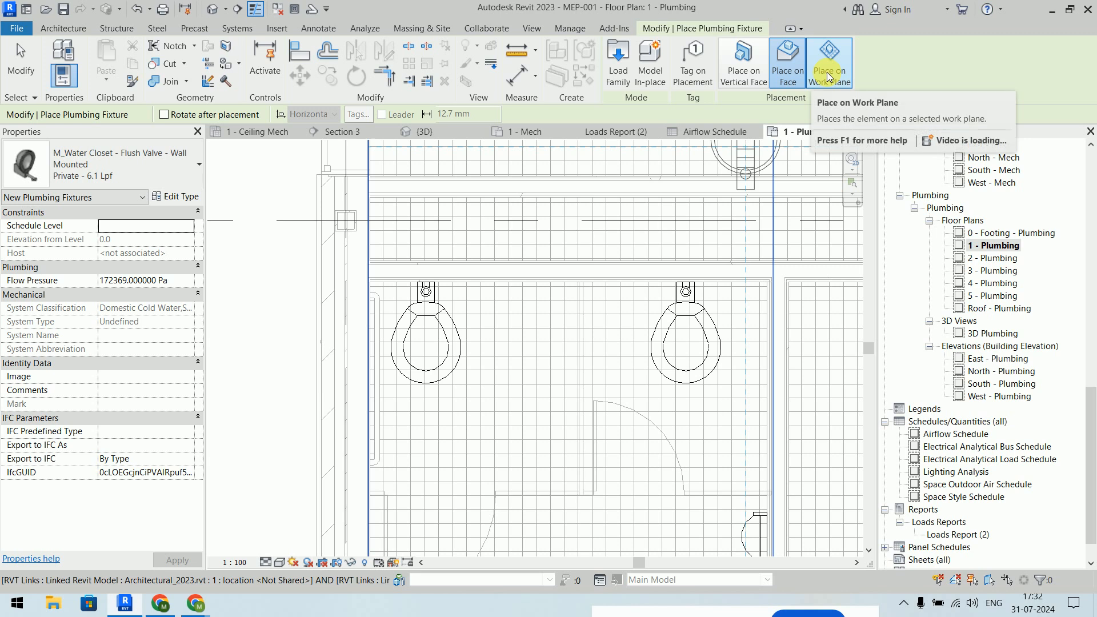
{"action": "left_click", "coordinate": [744, 83]}
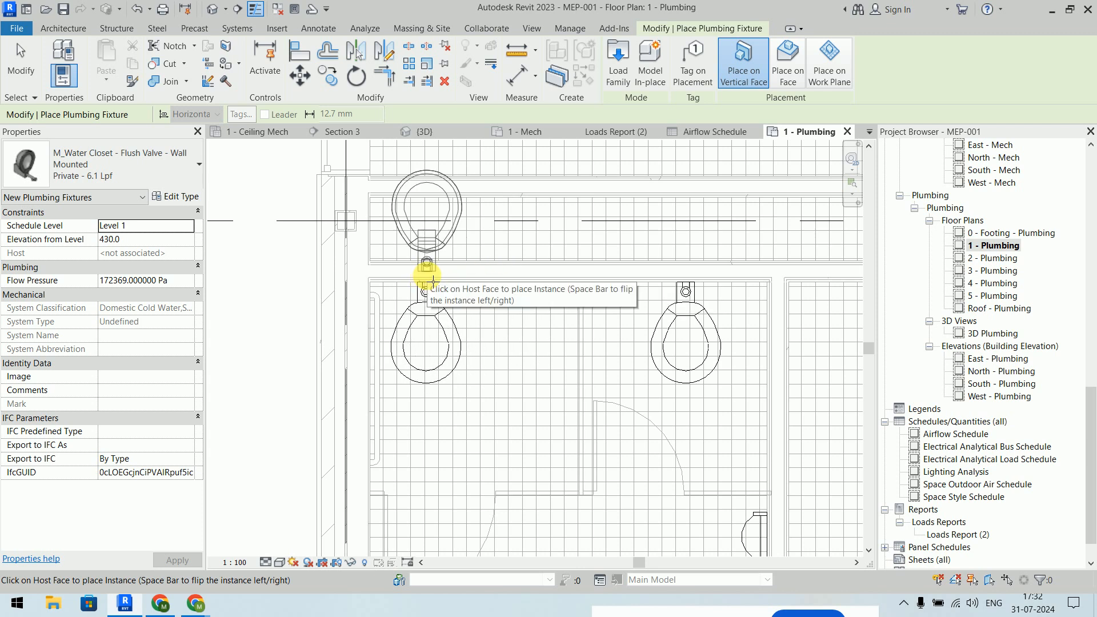
- Place two flipped water closets at the left and right toilet positions
{"action": "key", "text": "space"}
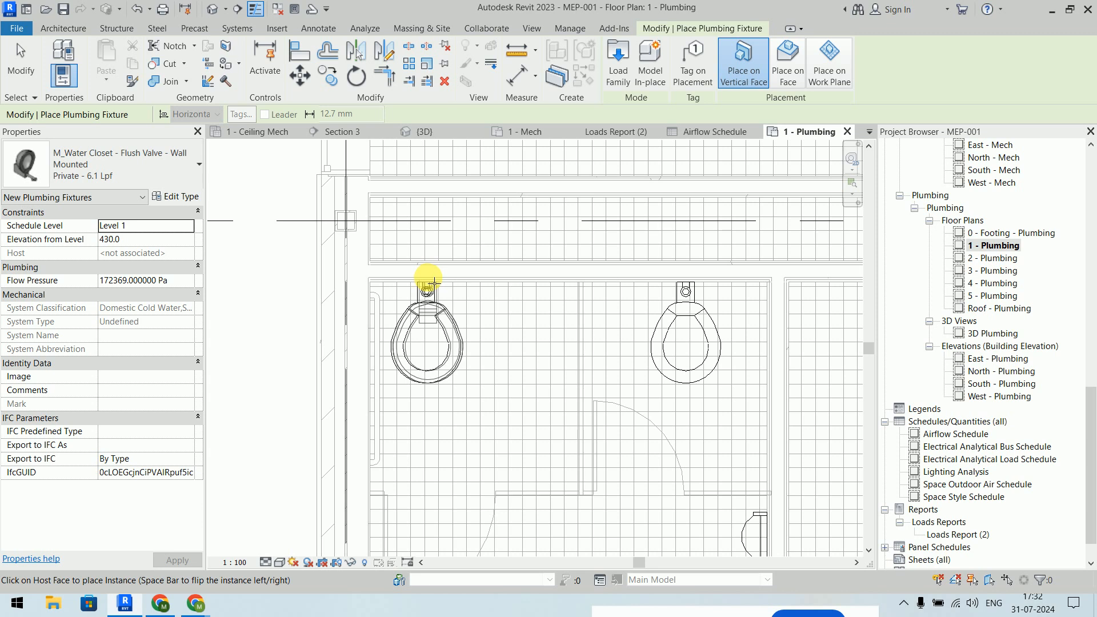
{"action": "left_click", "coordinate": [429, 282]}
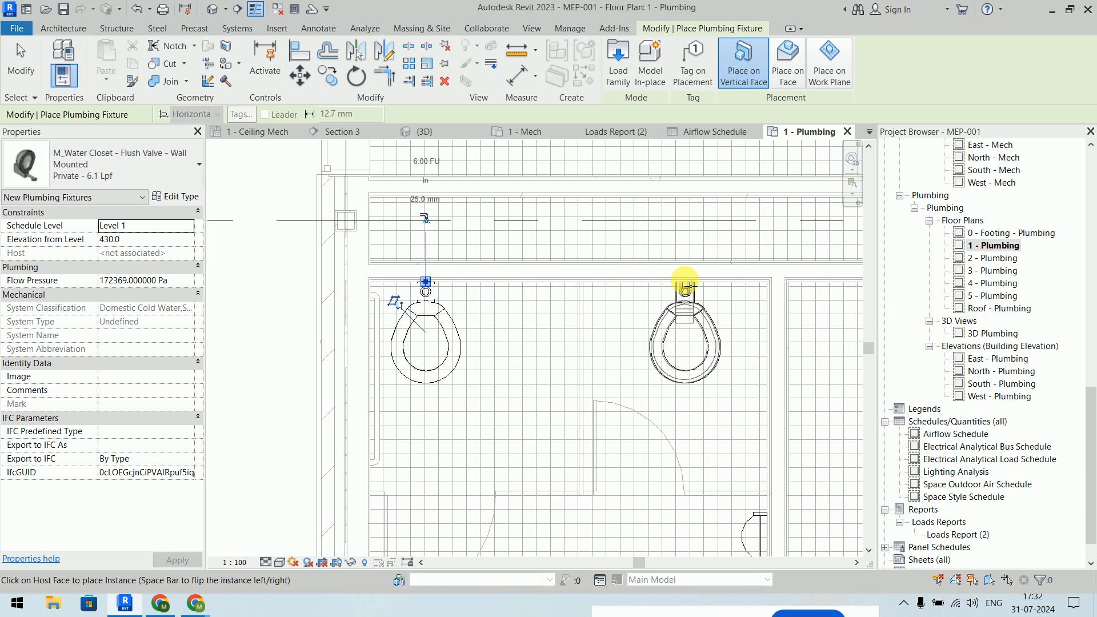
{"action": "left_click", "coordinate": [686, 283]}
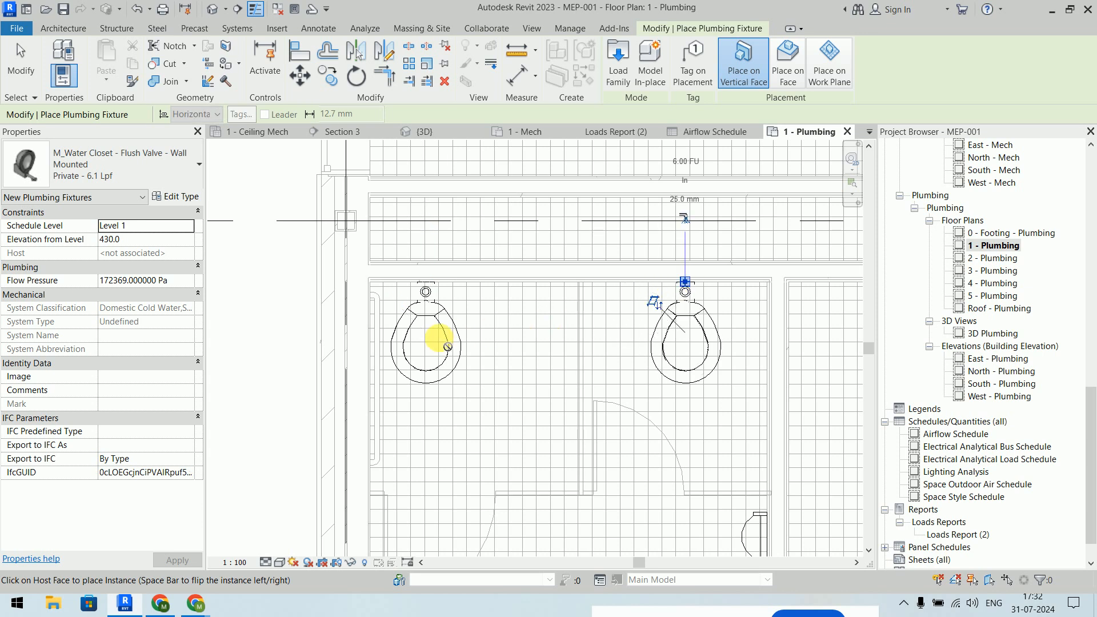
{"action": "key", "text": "Escape"}
{"action": "key", "text": "Escape"}
{"action": "scroll", "coordinate": [640, 398], "scroll_direction": "down", "scroll_amount": 2}
{"action": "middle_click_drag", "start_coordinate": [640, 399], "coordinate": [470, 255]}
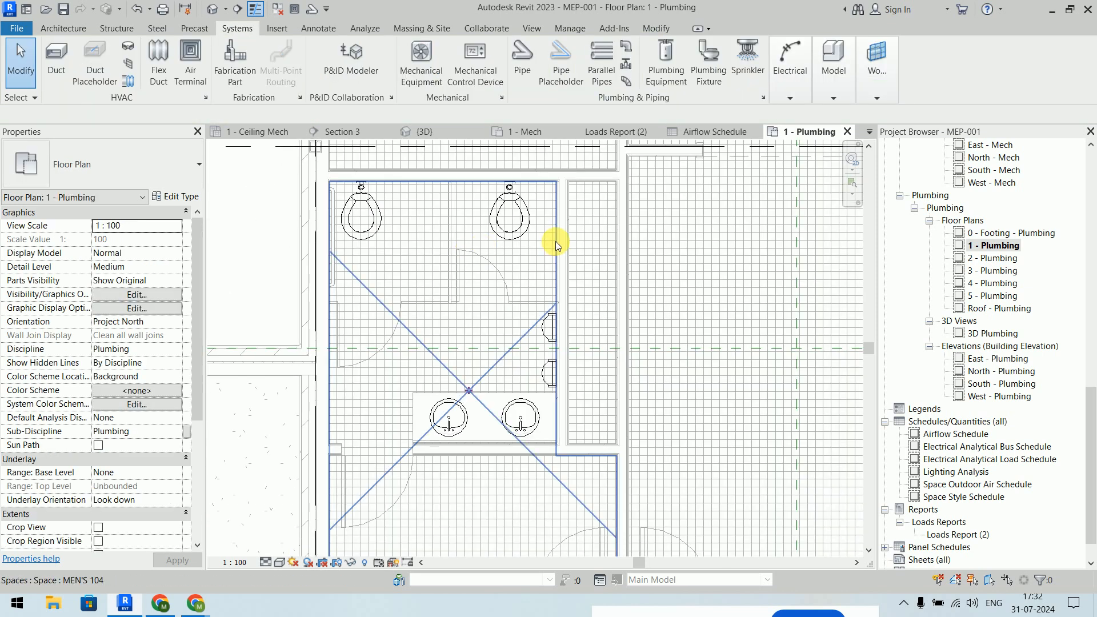
- Zoom to the urinals, restart Plumbing Fixture placement and expand the type list
{"action": "scroll", "coordinate": [546, 320], "scroll_direction": "up", "scroll_amount": 3}
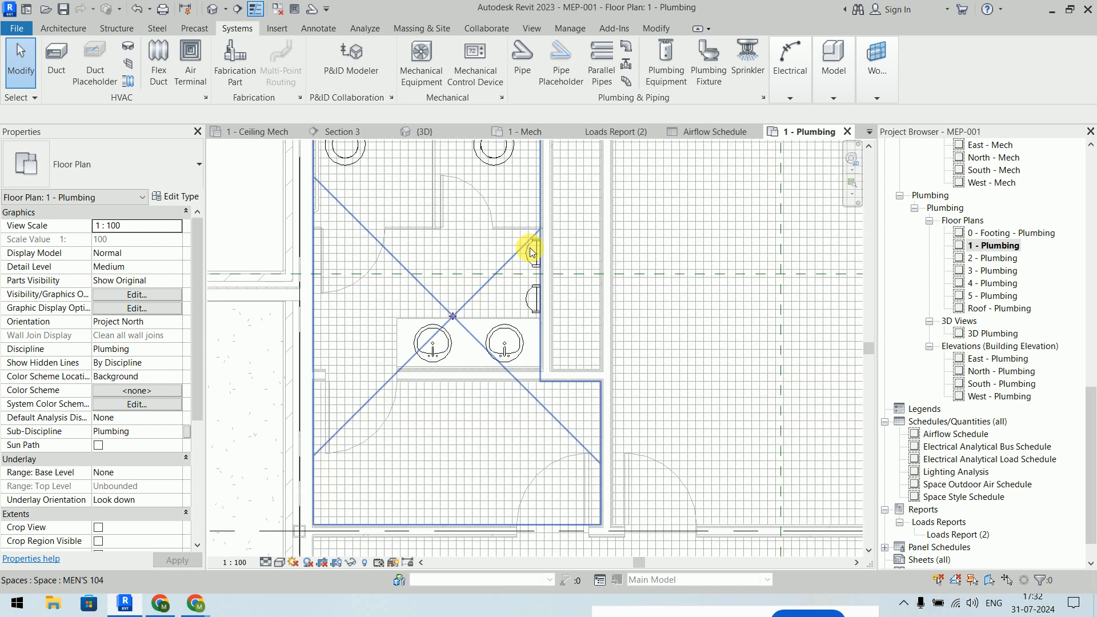
{"action": "scroll", "coordinate": [533, 254], "scroll_direction": "up", "scroll_amount": 3}
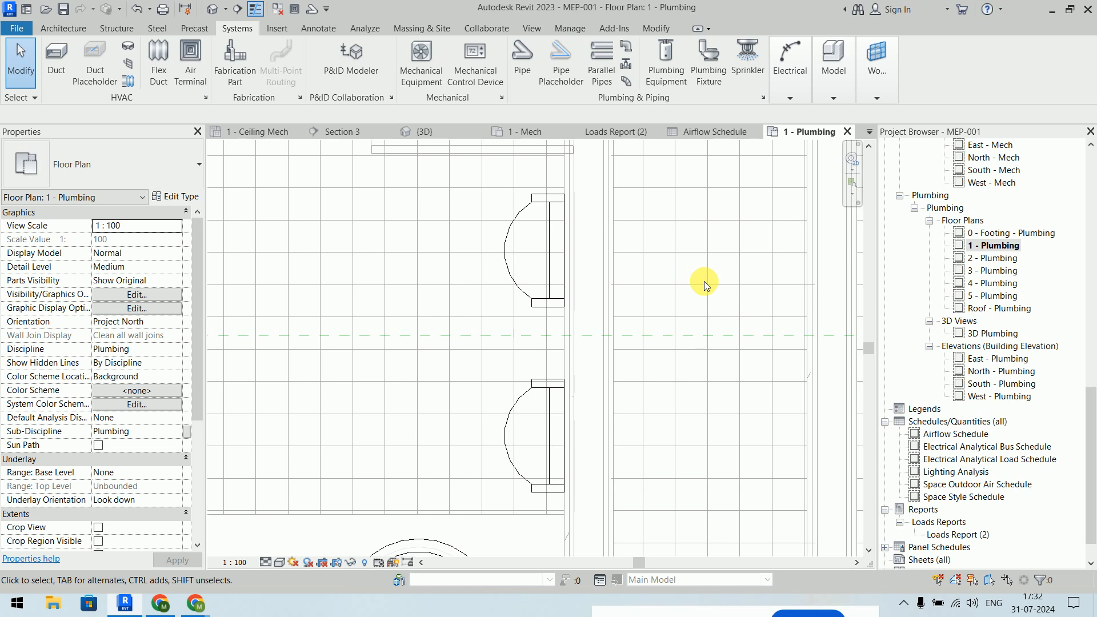
{"action": "left_click", "coordinate": [718, 81]}
{"action": "left_click", "coordinate": [164, 176]}
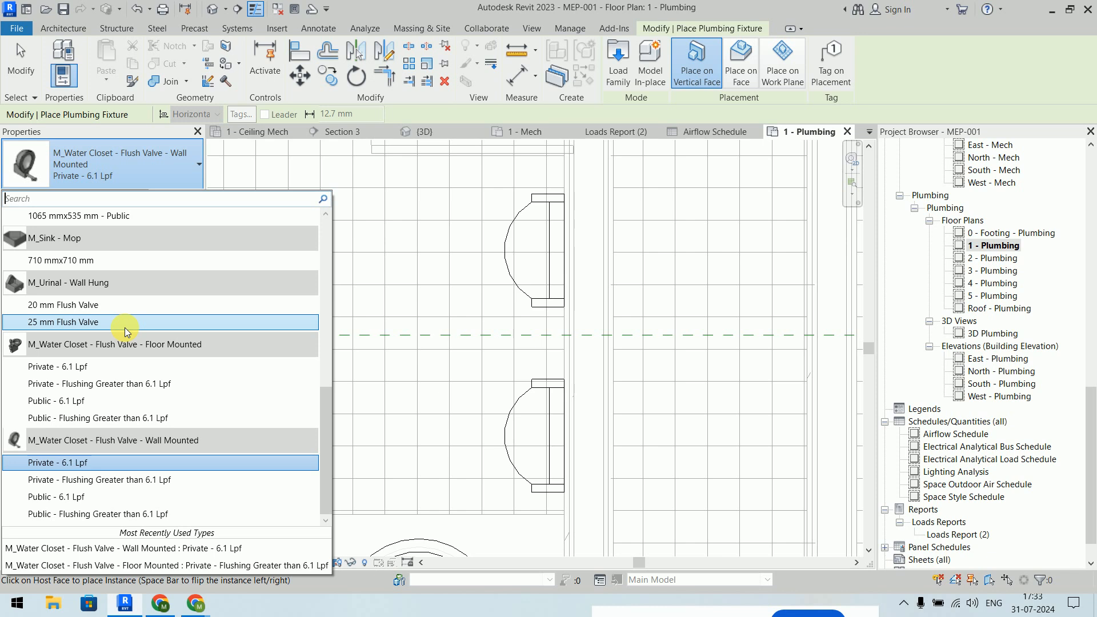
- Place a flipped M_Urinal - Wall Hung 20 mm Flush Valve on the wall face
{"action": "left_click", "coordinate": [114, 305]}
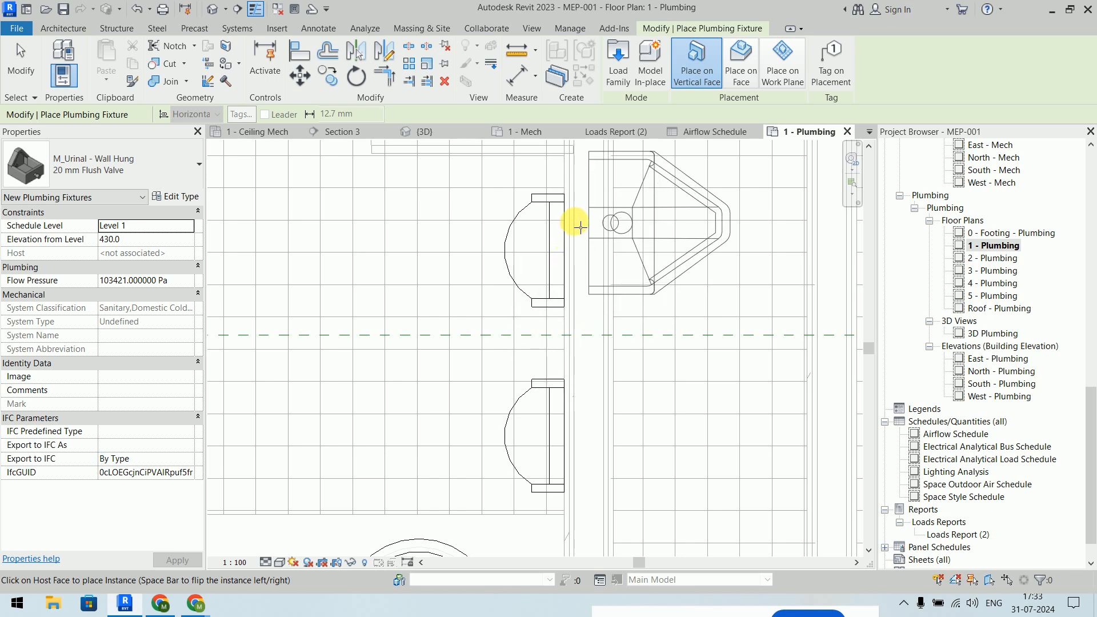
{"action": "key", "text": "space"}
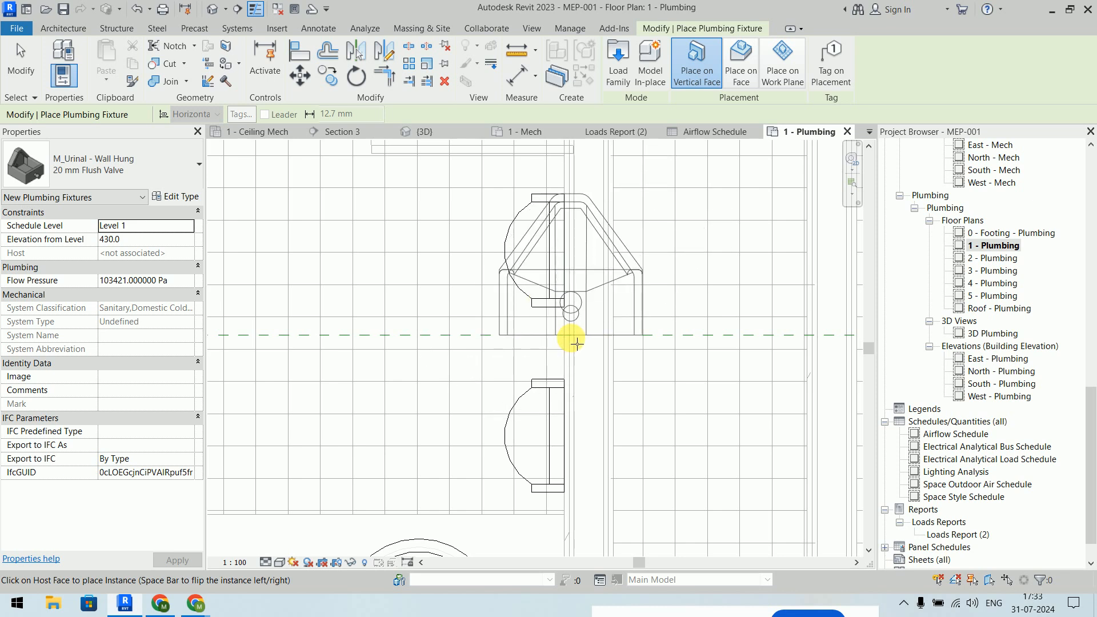
{"action": "left_click", "coordinate": [572, 354]}
{"action": "key", "text": "Escape"}
{"action": "key", "text": "Escape"}
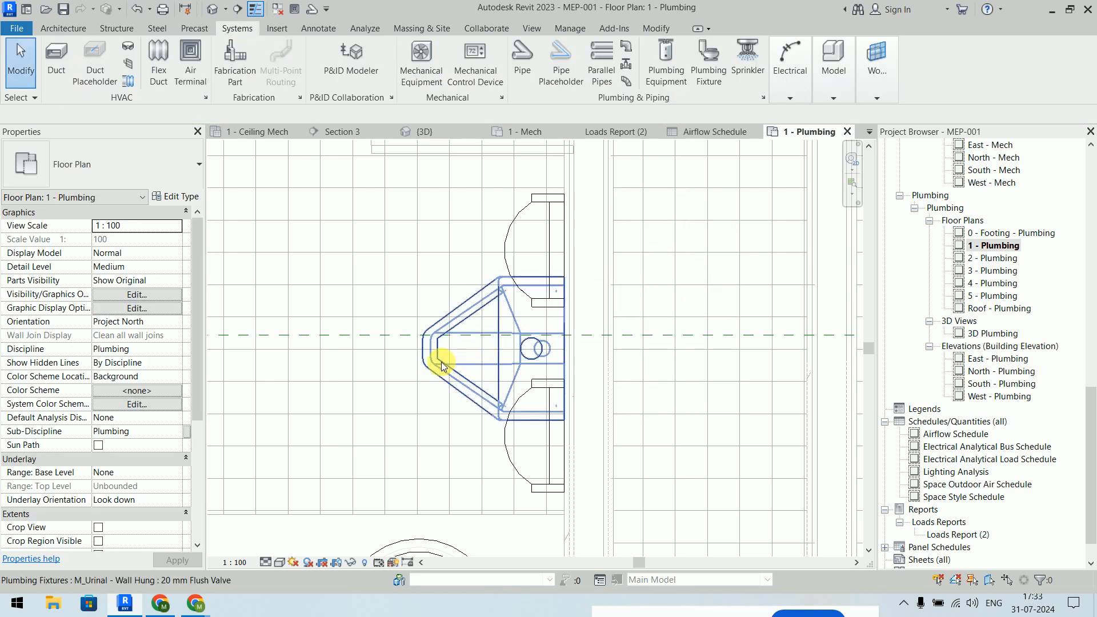
- Nudge the urinal with arrow keys to line up with the upper water closet
{"action": "left_click", "coordinate": [440, 360]}
{"action": "key", "text": "Up"}
{"action": "key", "text": "Up"}
{"action": "key", "text": "Up"}
{"action": "key", "text": "Up"}
{"action": "key", "text": "Up"}
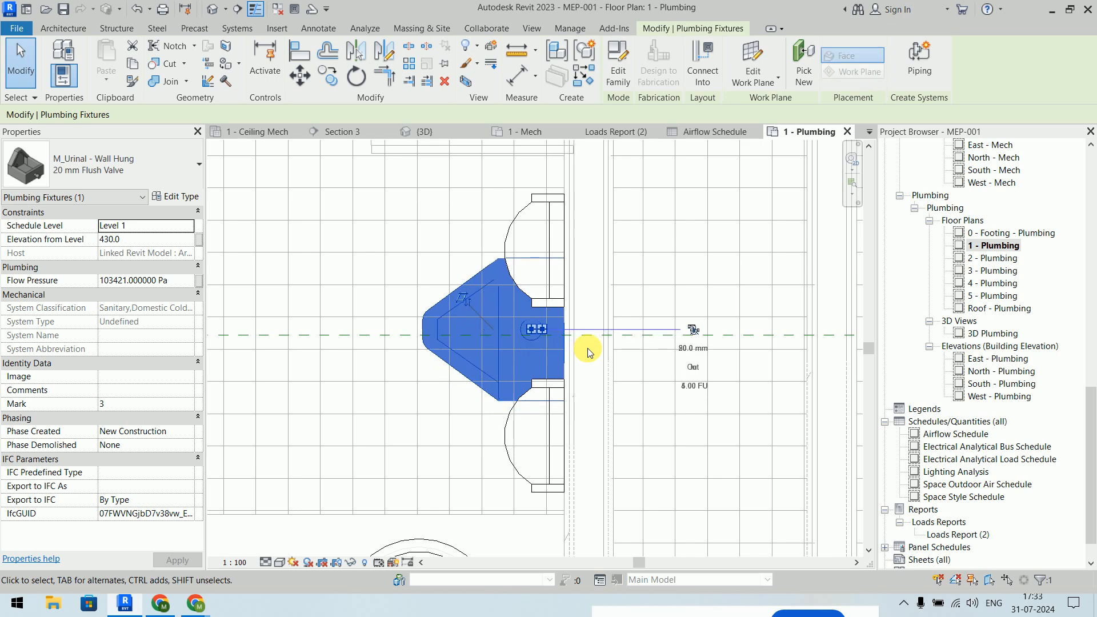
{"action": "key", "text": "Up"}
{"action": "key", "text": "Up"}
{"action": "key", "text": "Up"}
{"action": "key", "text": "Up"}
{"action": "key", "text": "Up"}
{"action": "key", "text": "Up"}
{"action": "key", "text": "Up"}
{"action": "key", "text": "Up"}
{"action": "key", "text": "Up"}
{"action": "key", "text": "Up"}
{"action": "key", "text": "Up"}
{"action": "key", "text": "Up"}
{"action": "key", "text": "Up"}
{"action": "key", "text": "Up"}
{"action": "key", "text": "Up"}
{"action": "key", "text": "Up"}
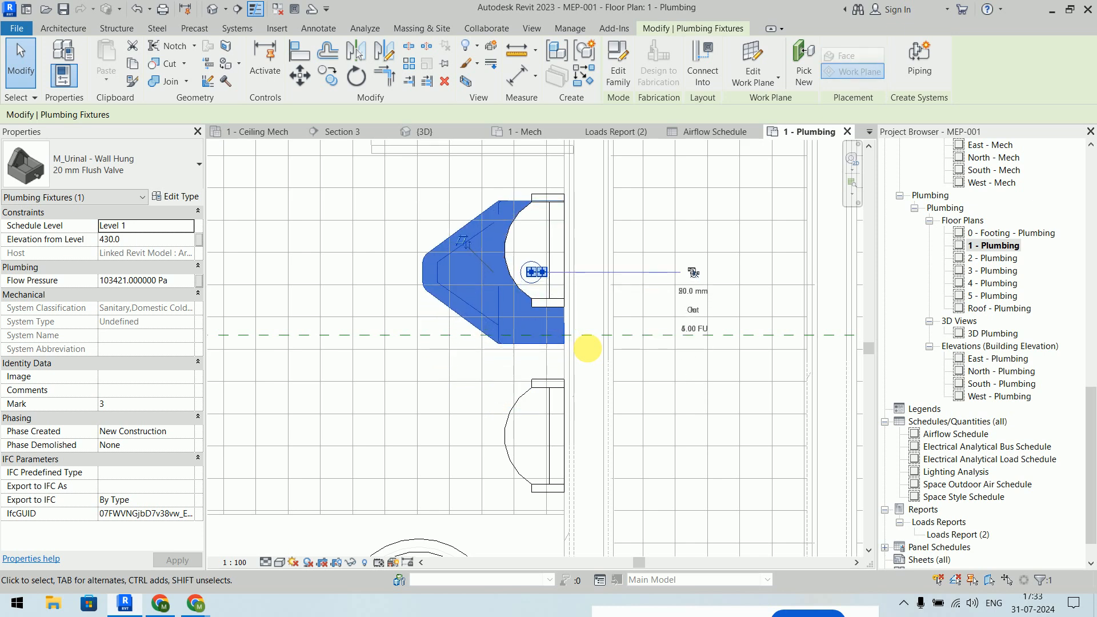
{"action": "key", "text": "Up"}
{"action": "key", "text": "Up"}
{"action": "key", "text": "Up"}
{"action": "key", "text": "Down"}
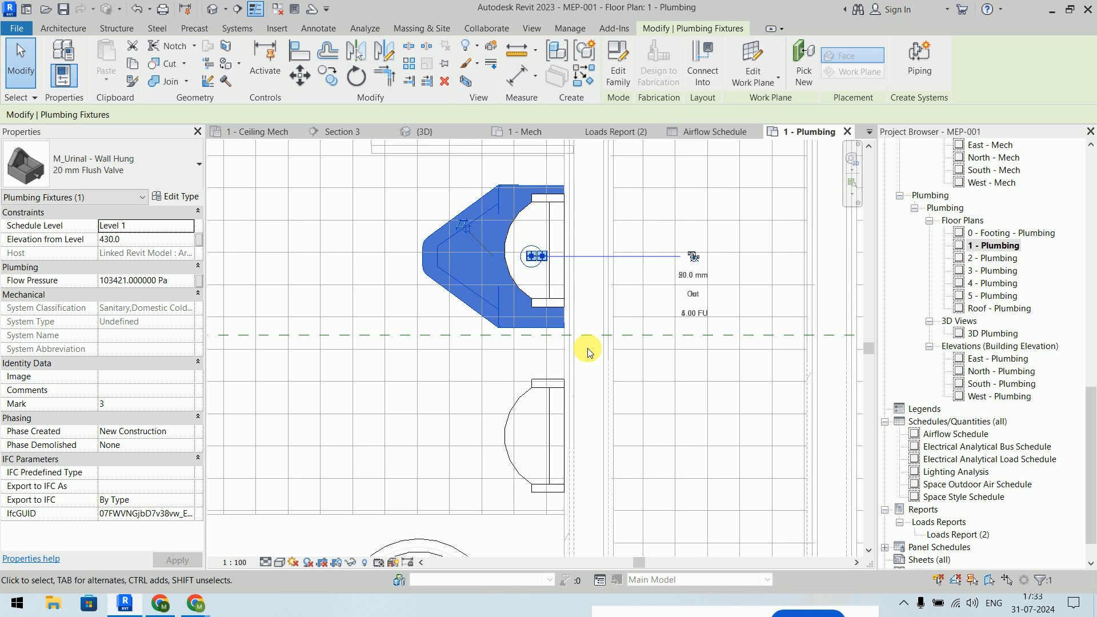
{"action": "left_click", "coordinate": [747, 204]}
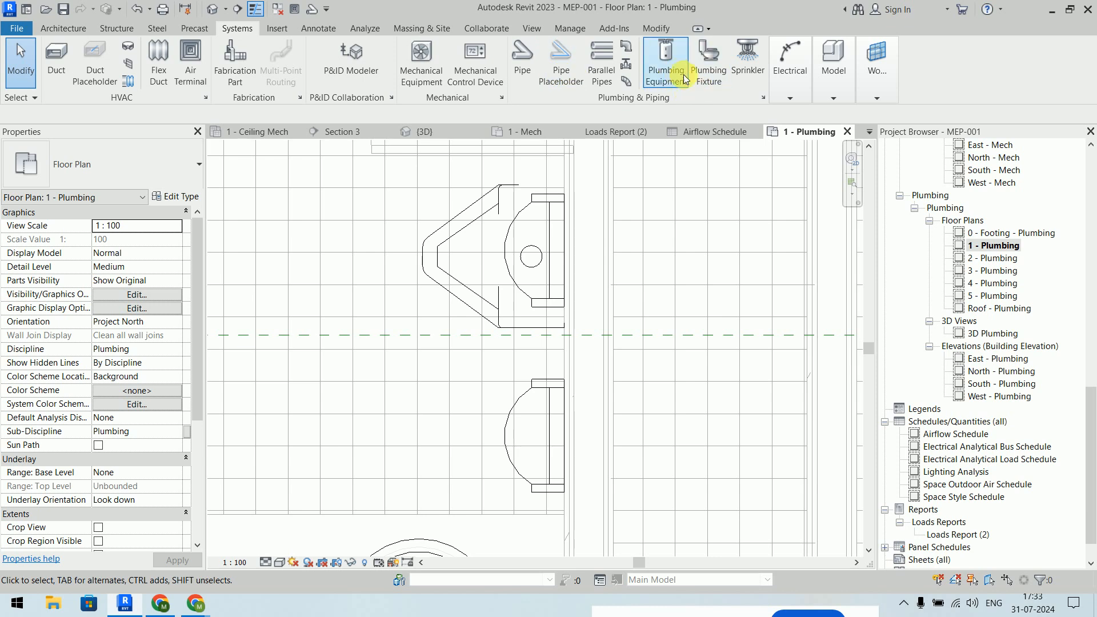
- In Load Family, go to the Fixtures > Urinals folder shown as large icons
{"action": "left_click", "coordinate": [709, 56]}
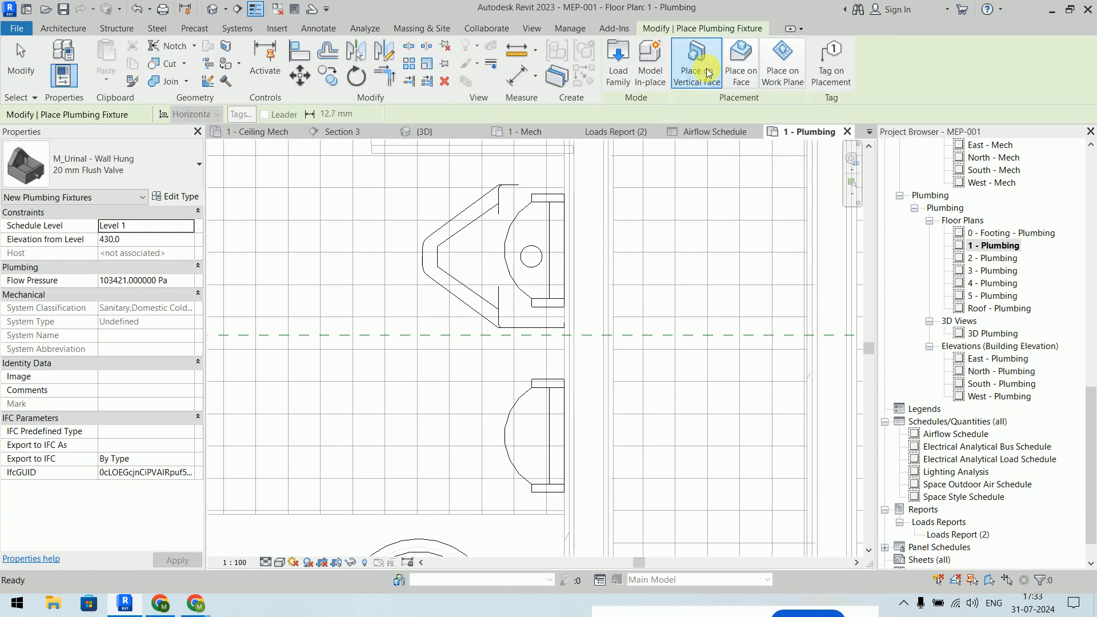
{"action": "left_click", "coordinate": [618, 67]}
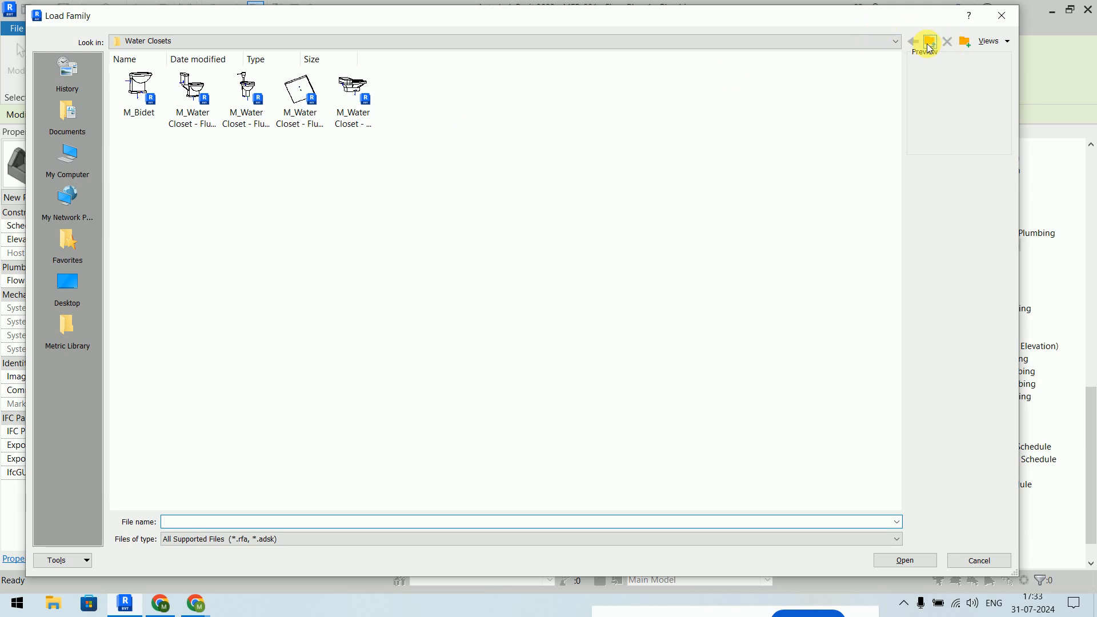
{"action": "left_click", "coordinate": [930, 46]}
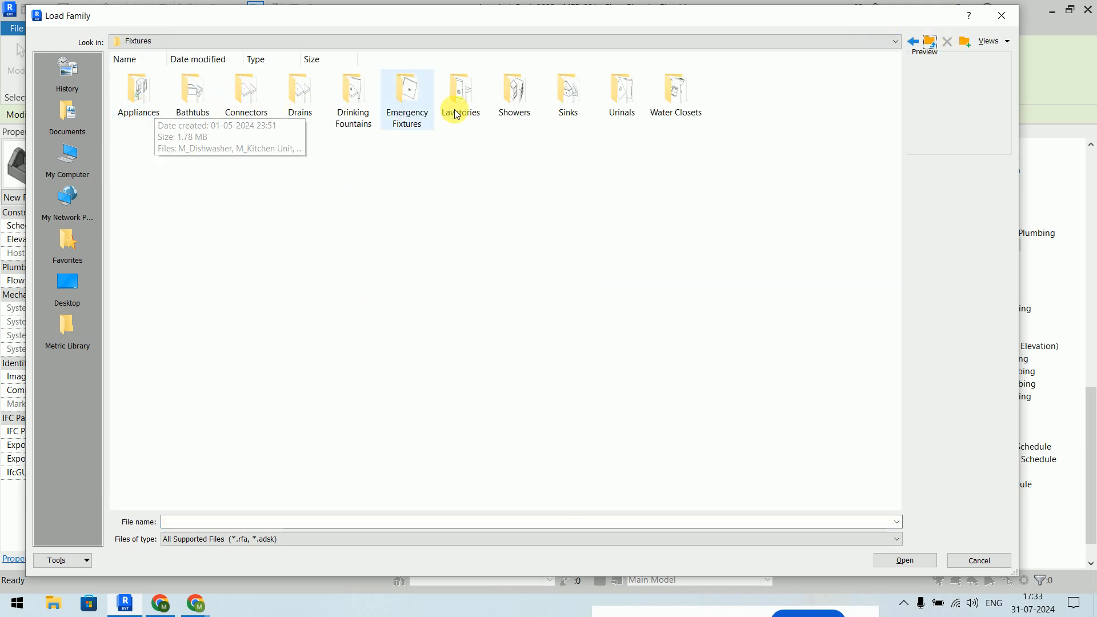
{"action": "double_click", "coordinate": [628, 101]}
{"action": "right_click", "coordinate": [284, 193]}
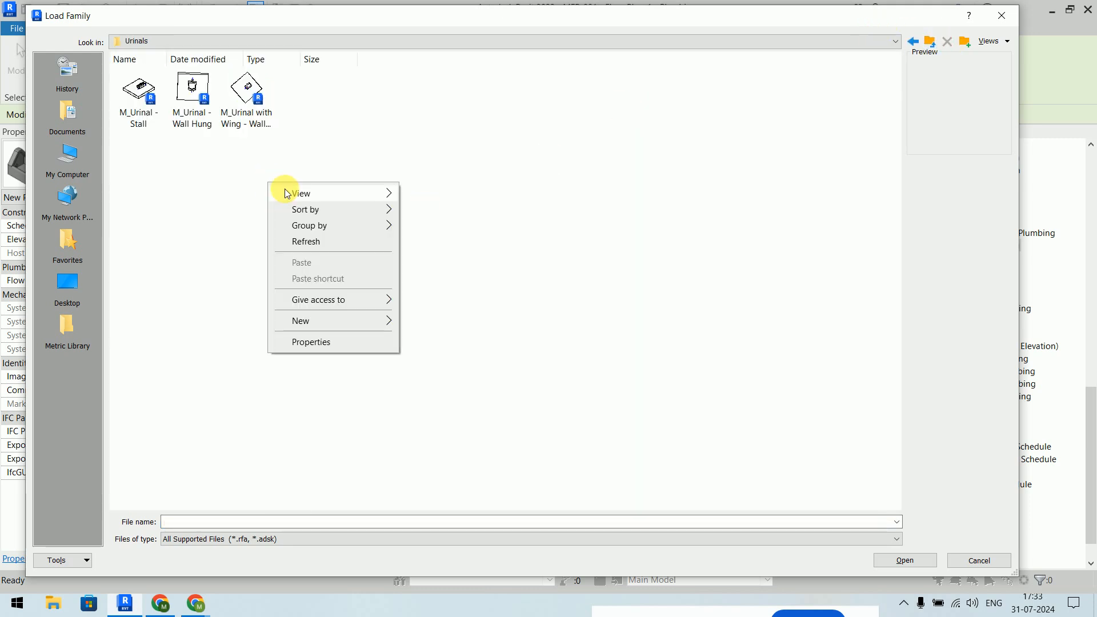
{"action": "mouse_move", "coordinate": [284, 193]}
{"action": "left_click", "coordinate": [456, 210]}
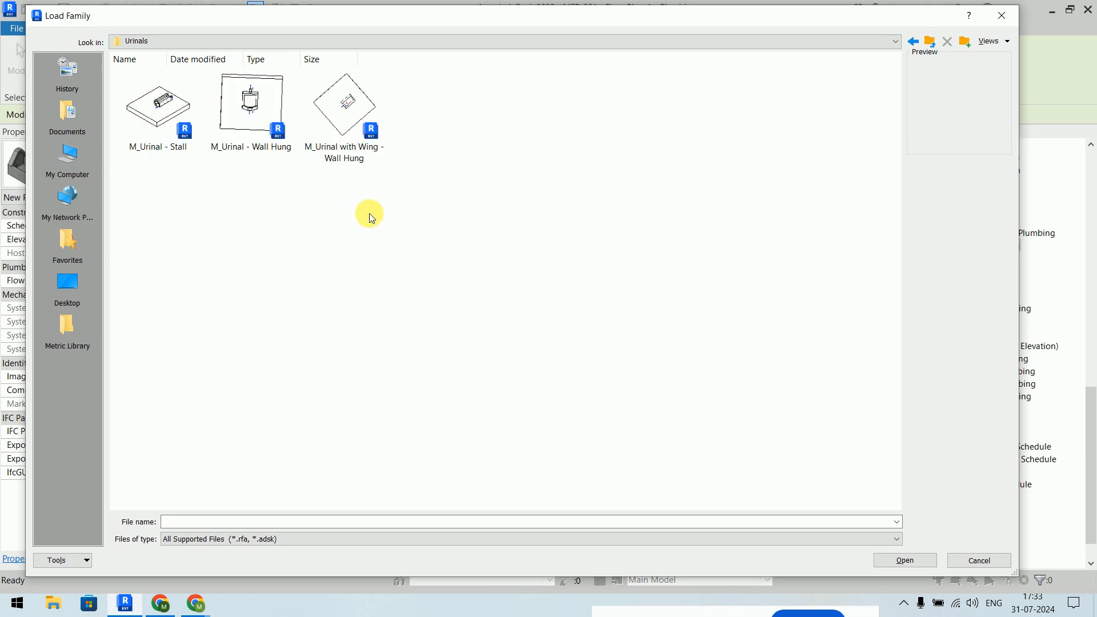
- Load the Stall, Wall Hung and with Wing urinal families, overwriting existing parameters
{"action": "left_click", "coordinate": [257, 144]}
{"action": "left_click", "coordinate": [158, 150]}
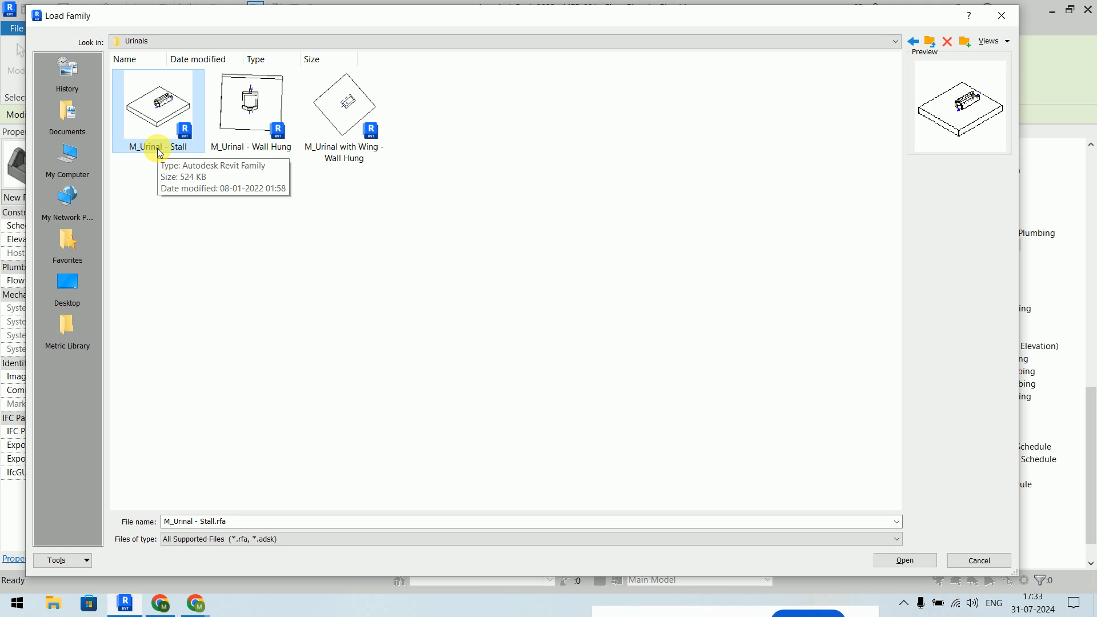
{"action": "left_click", "coordinate": [357, 135]}
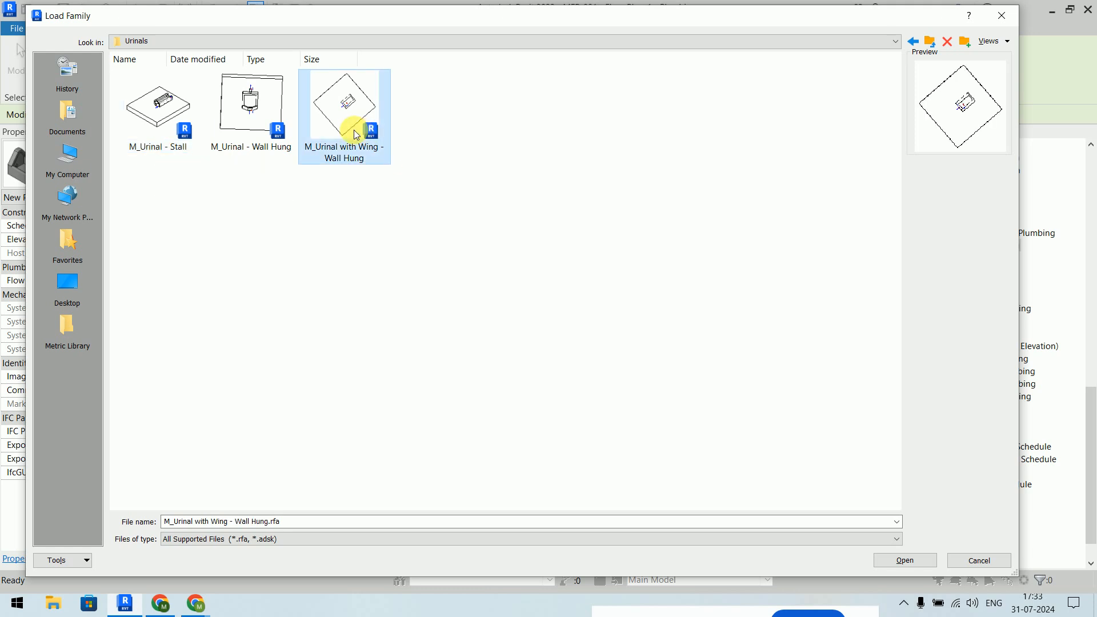
{"action": "left_click_drag", "start_coordinate": [460, 199], "coordinate": [204, 169]}
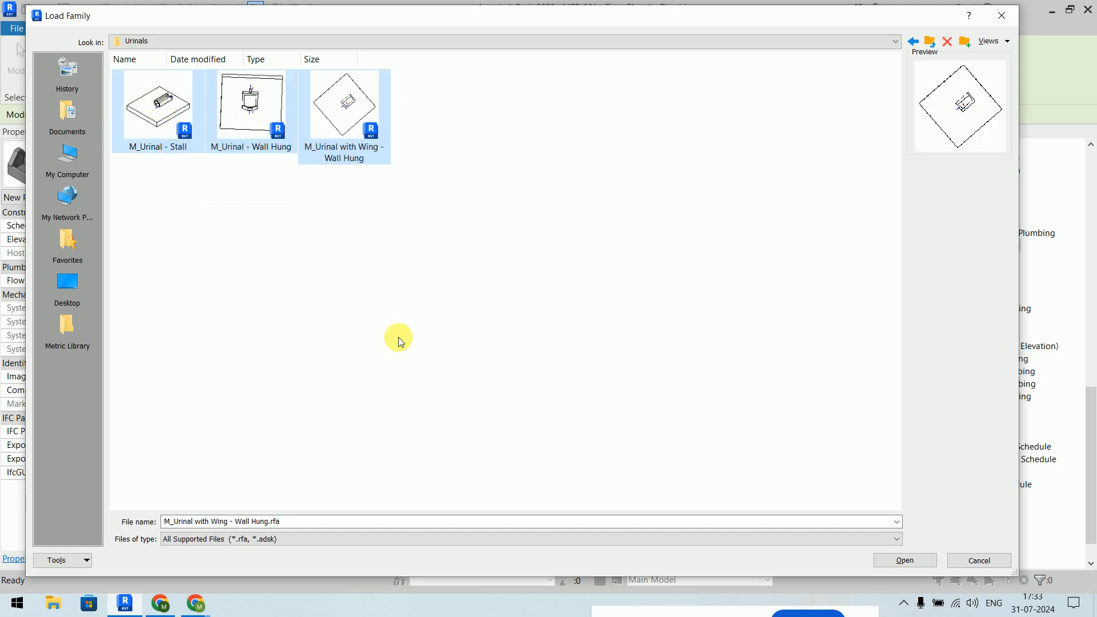
{"action": "left_click", "coordinate": [907, 561]}
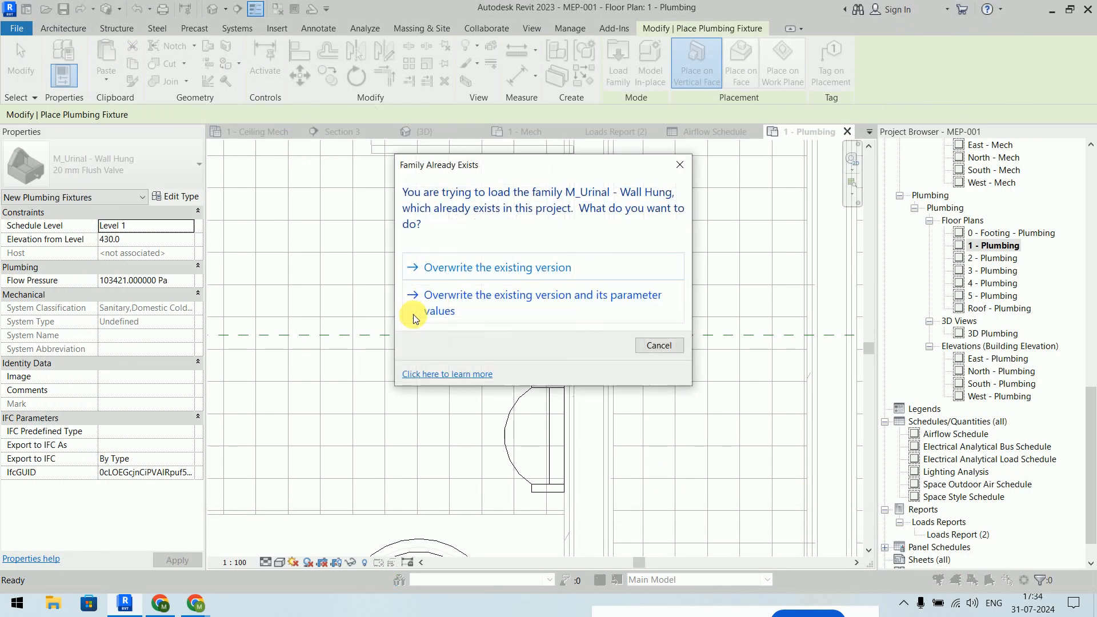
{"action": "left_click", "coordinate": [503, 302]}
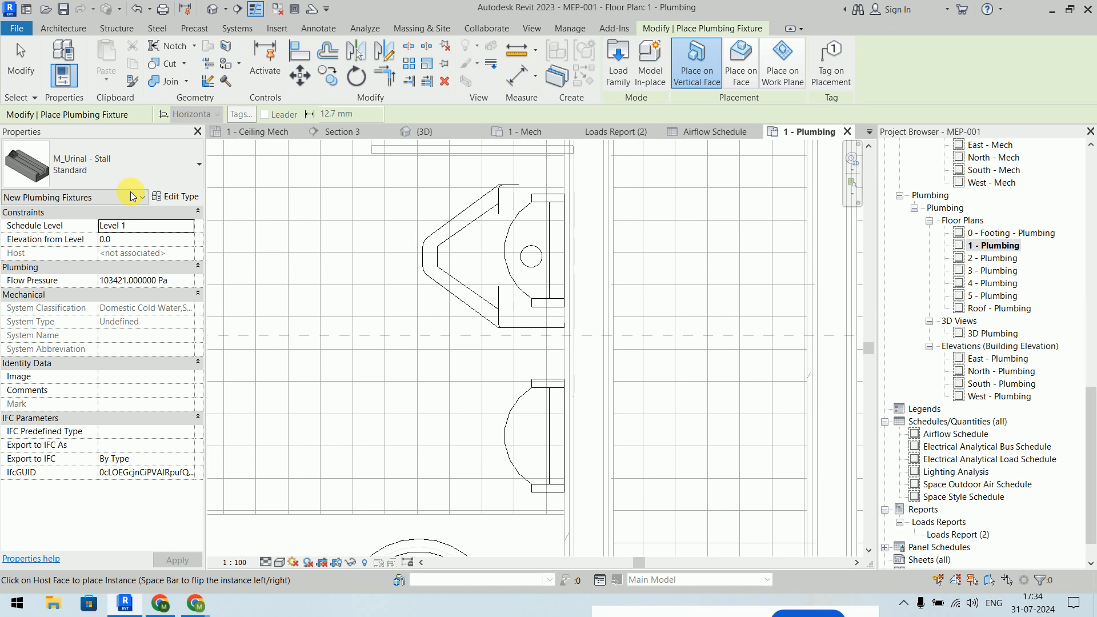
- Check the fixture type list, then bring the Google Meet window forward
{"action": "left_click", "coordinate": [104, 176]}
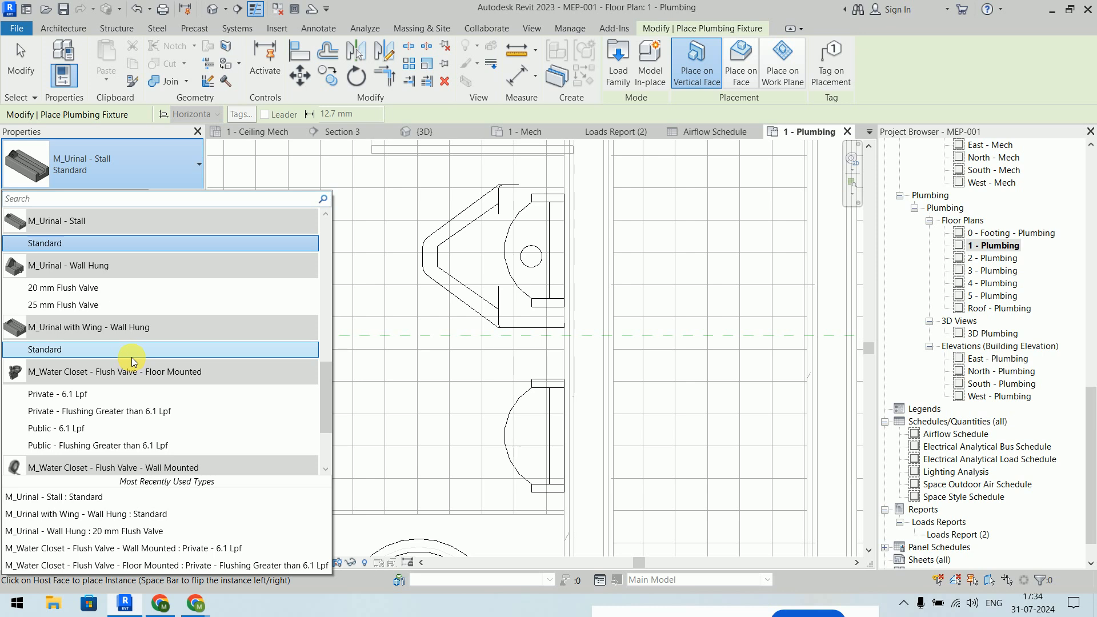
{"action": "left_click", "coordinate": [195, 603]}
{"action": "left_click", "coordinate": [153, 531]}
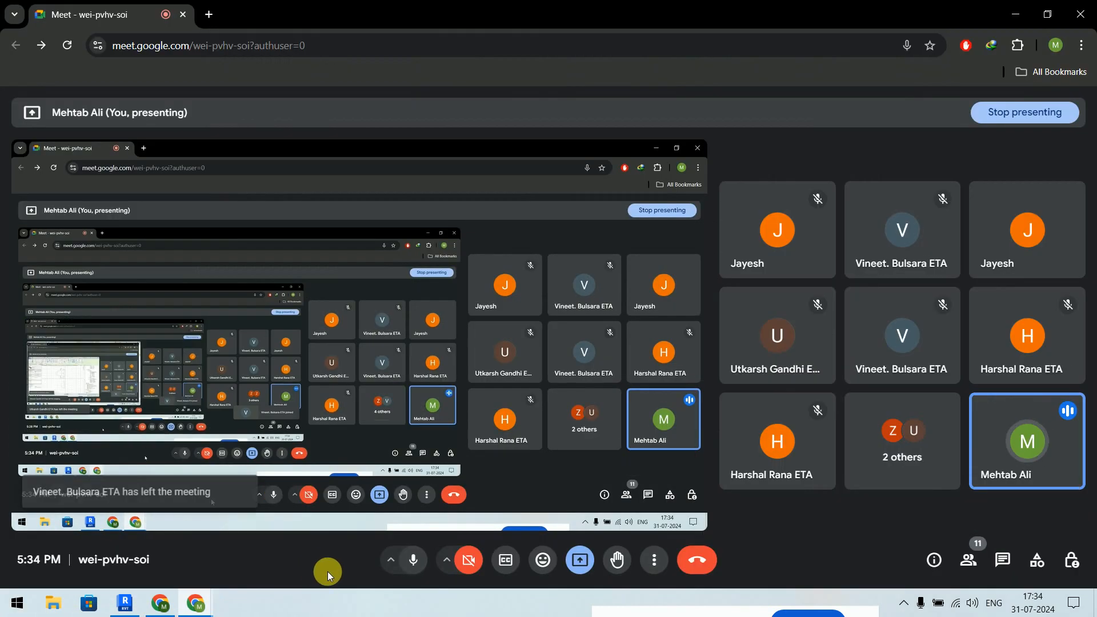
- Unmute the Meet microphone and minimize the meeting window to return to Revit
{"action": "left_click", "coordinate": [416, 560]}
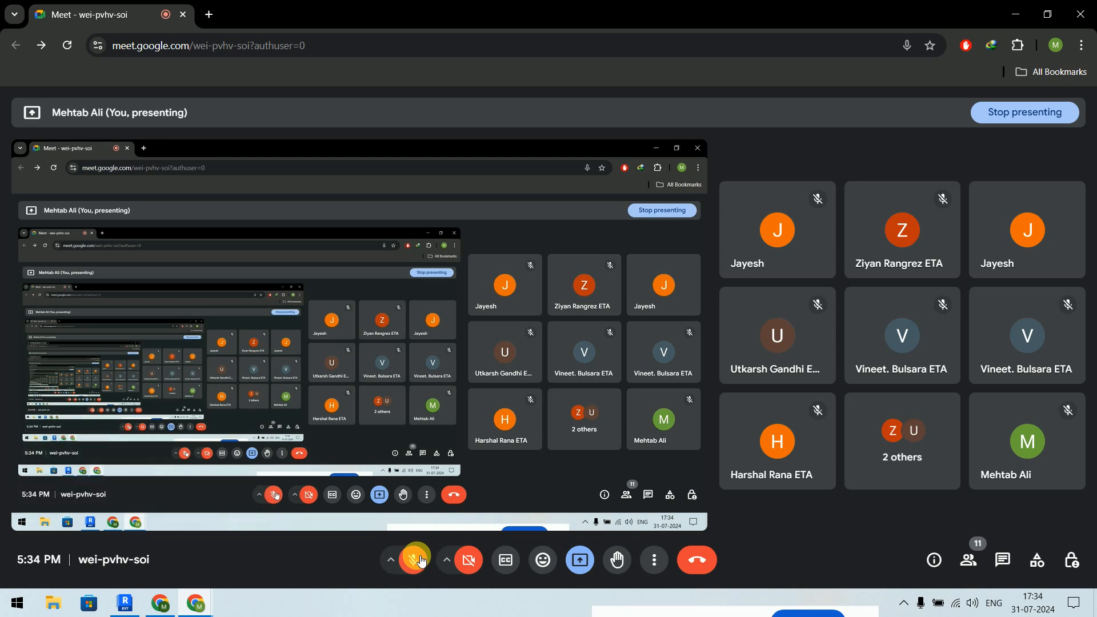
{"action": "left_click", "coordinate": [421, 562]}
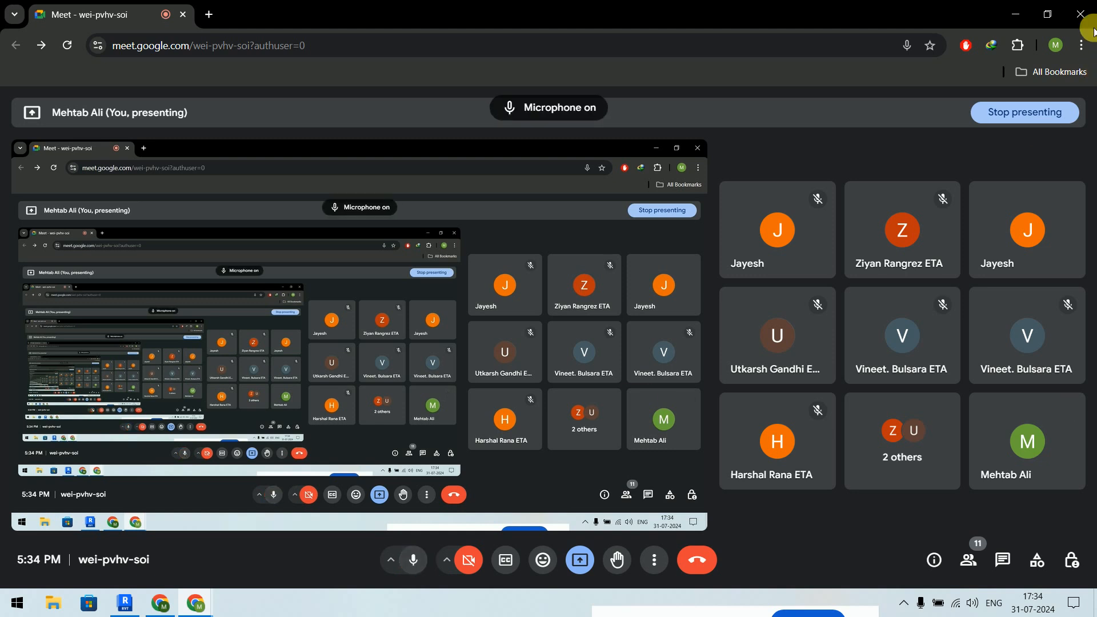
{"action": "left_click", "coordinate": [1006, 14]}
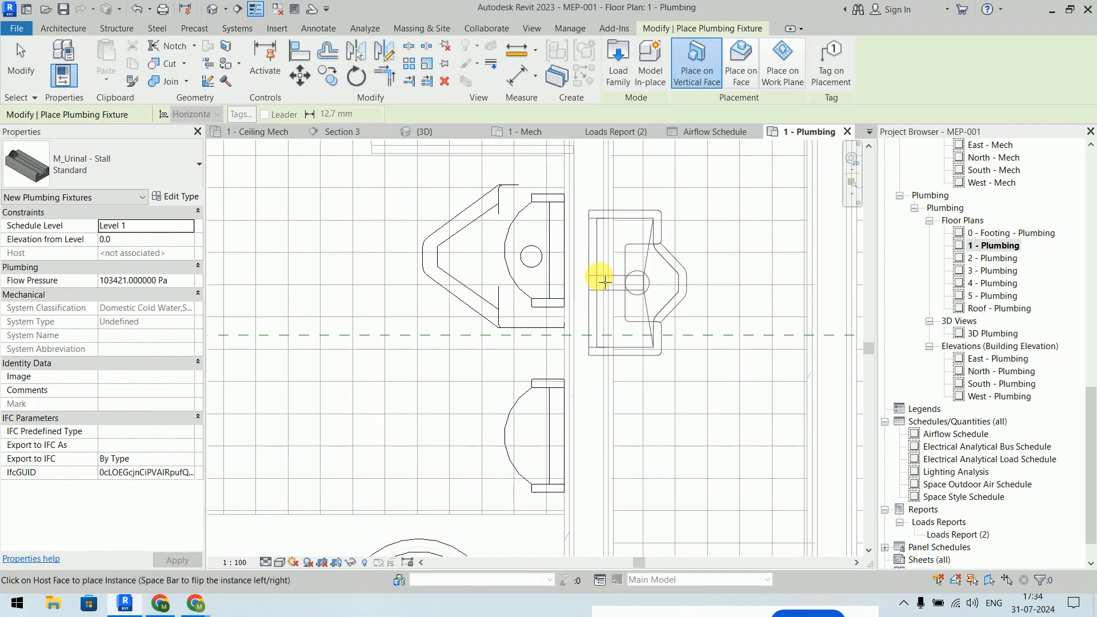
- Place an M_Urinal with Wing - Wall Hung : Standard on the restroom wall face
{"action": "key", "text": "Escape"}
{"action": "key", "text": "Escape"}
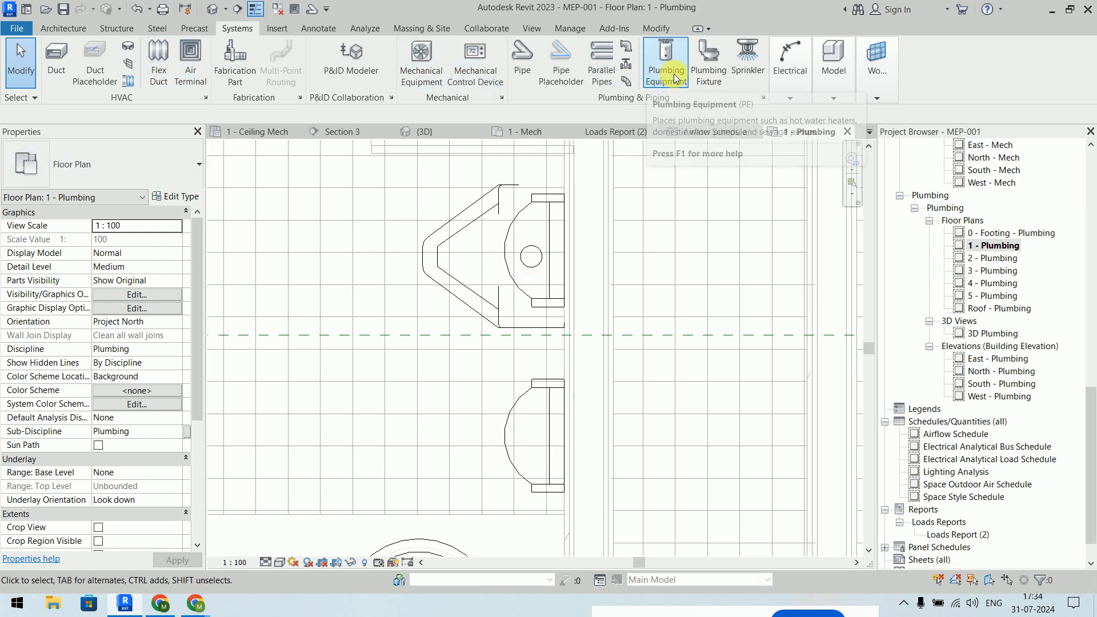
{"action": "left_click", "coordinate": [709, 75]}
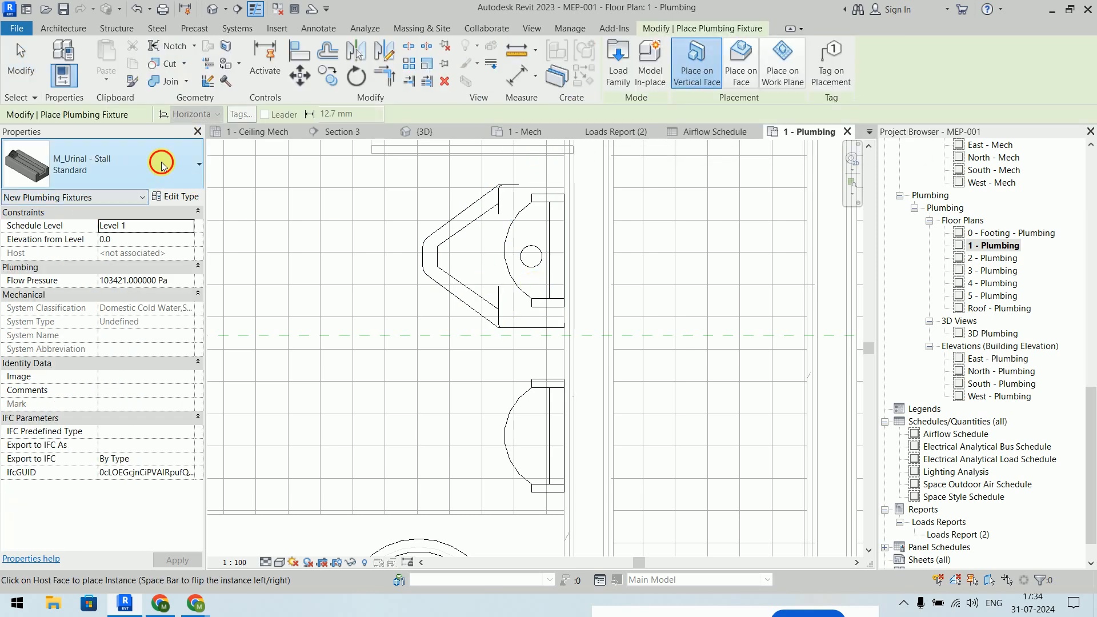
{"action": "left_click", "coordinate": [166, 167]}
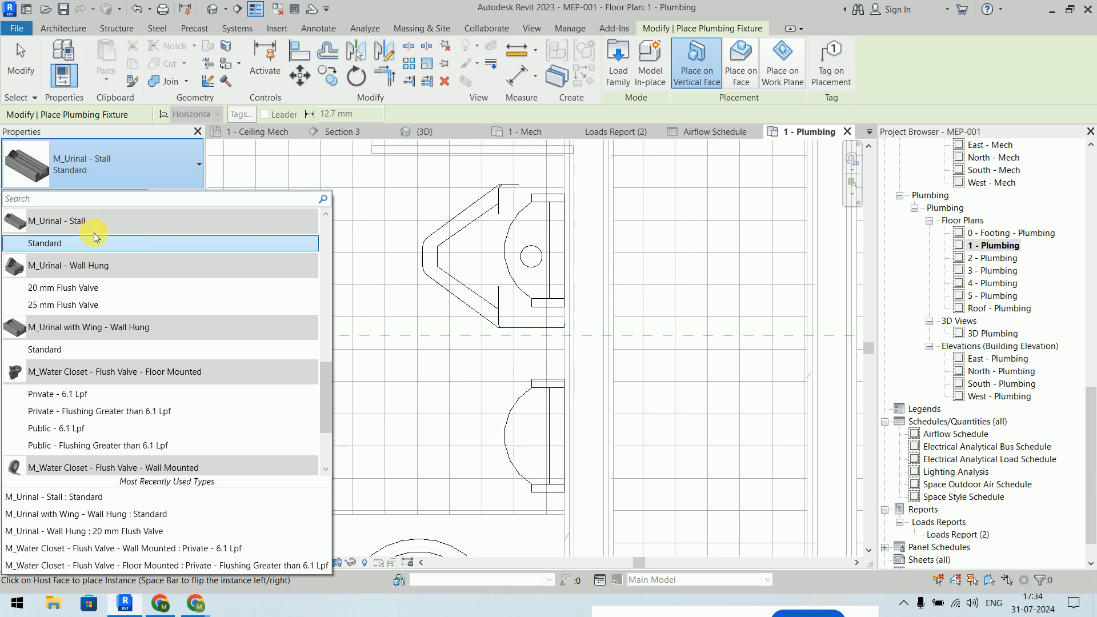
{"action": "scroll", "coordinate": [93, 232], "scroll_direction": "up", "scroll_amount": 2}
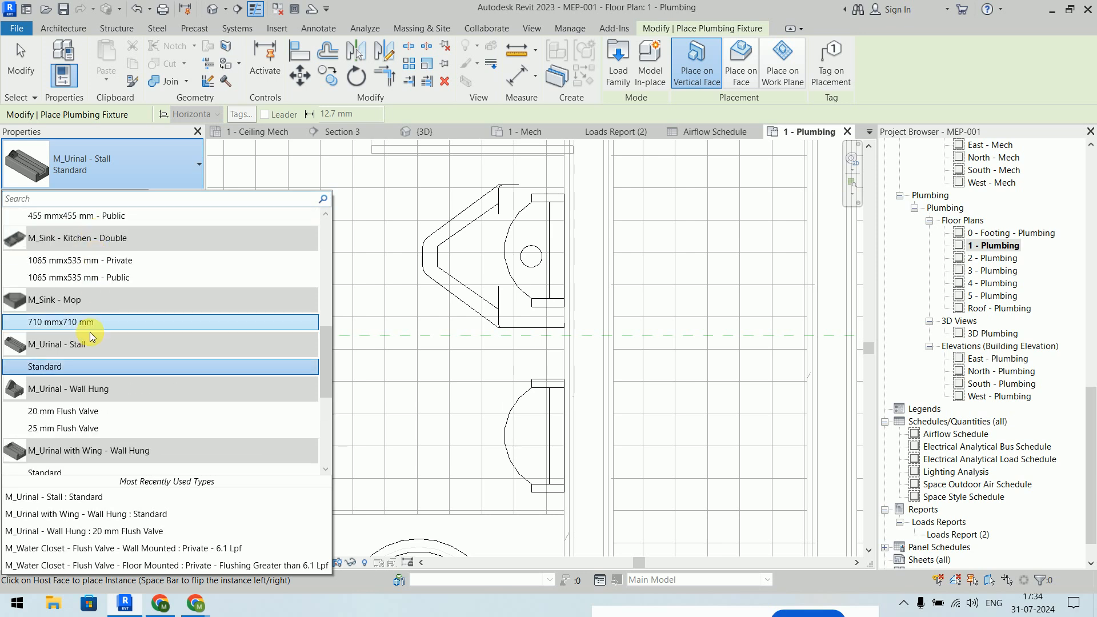
{"action": "scroll", "coordinate": [92, 336], "scroll_direction": "down", "scroll_amount": 2}
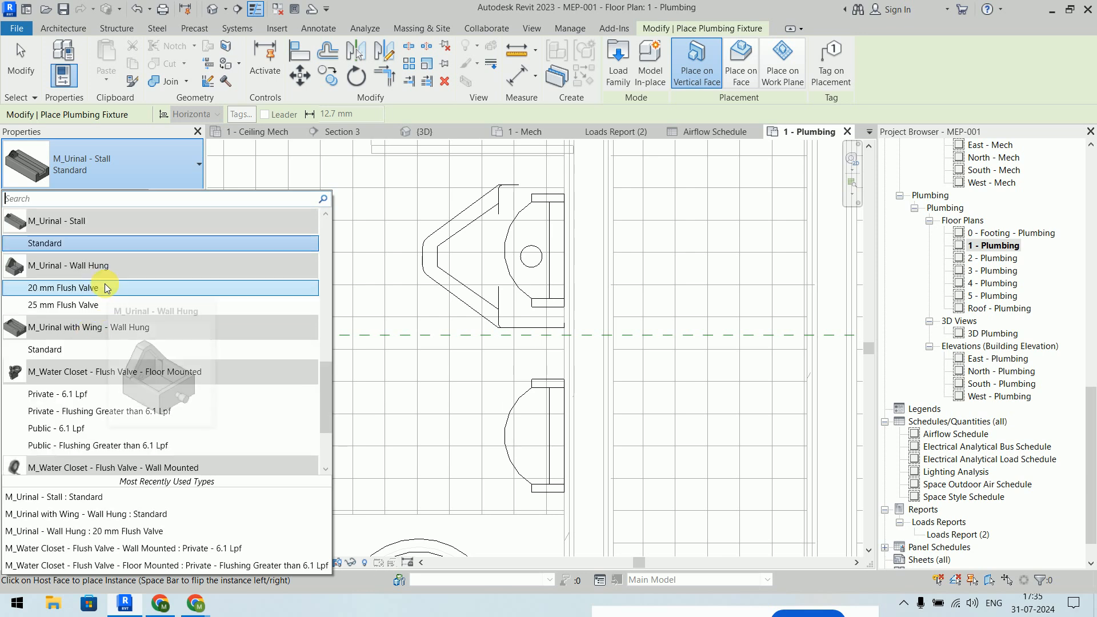
{"action": "left_click", "coordinate": [98, 347]}
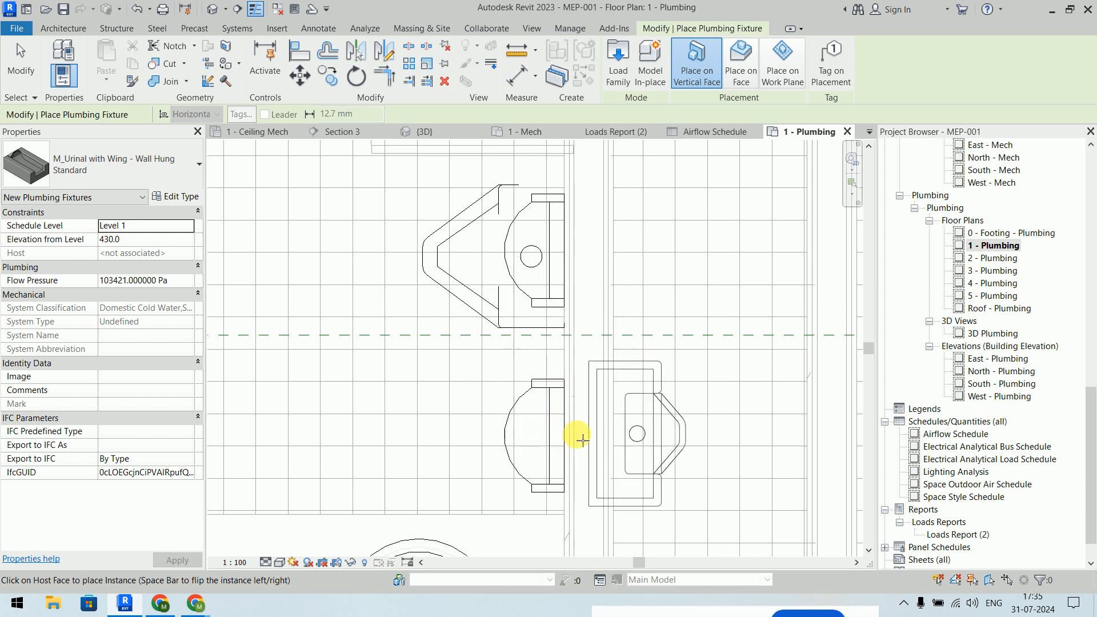
{"action": "left_click", "coordinate": [572, 354]}
- Drag the winged urinal down along the wall and reselect it
{"action": "key", "text": "Escape"}
{"action": "left_click", "coordinate": [523, 400]}
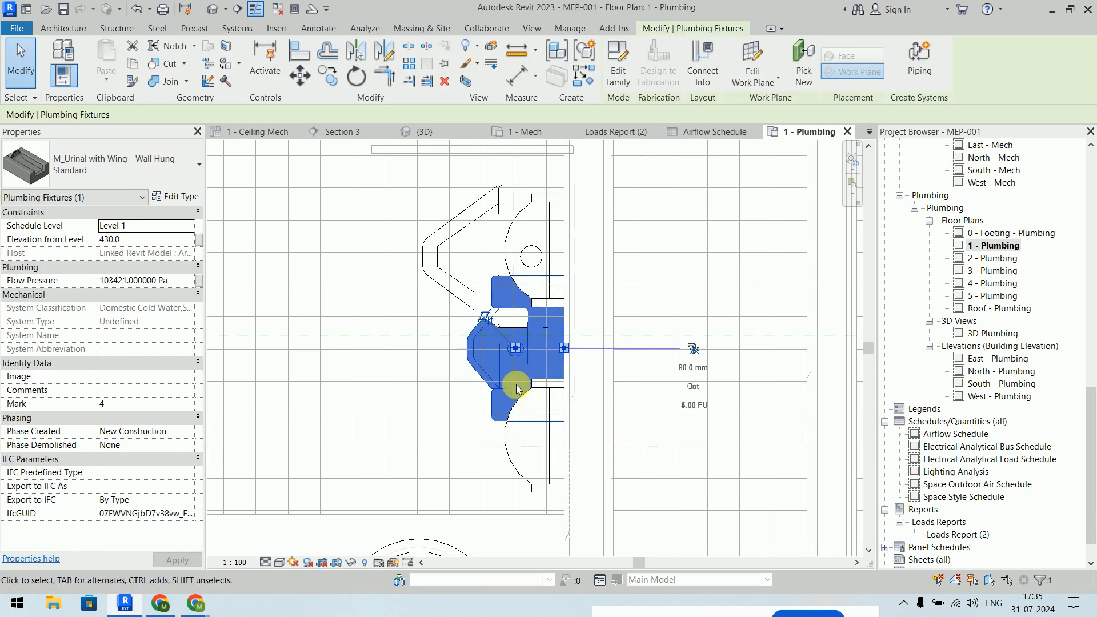
{"action": "left_click_drag", "start_coordinate": [514, 375], "coordinate": [531, 470]}
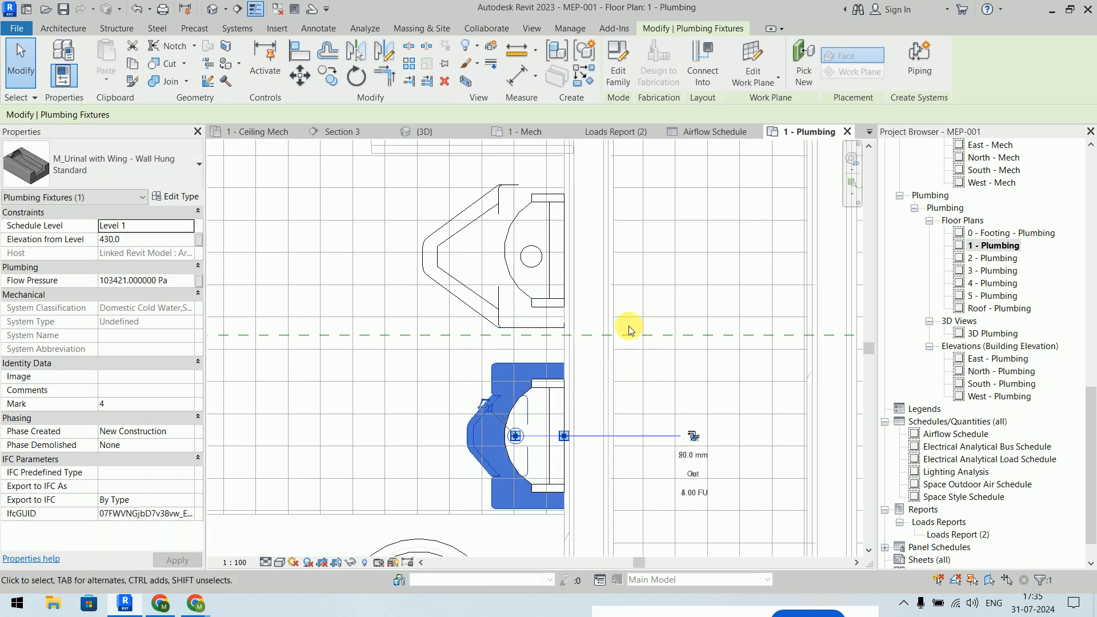
{"action": "left_click", "coordinate": [479, 247]}
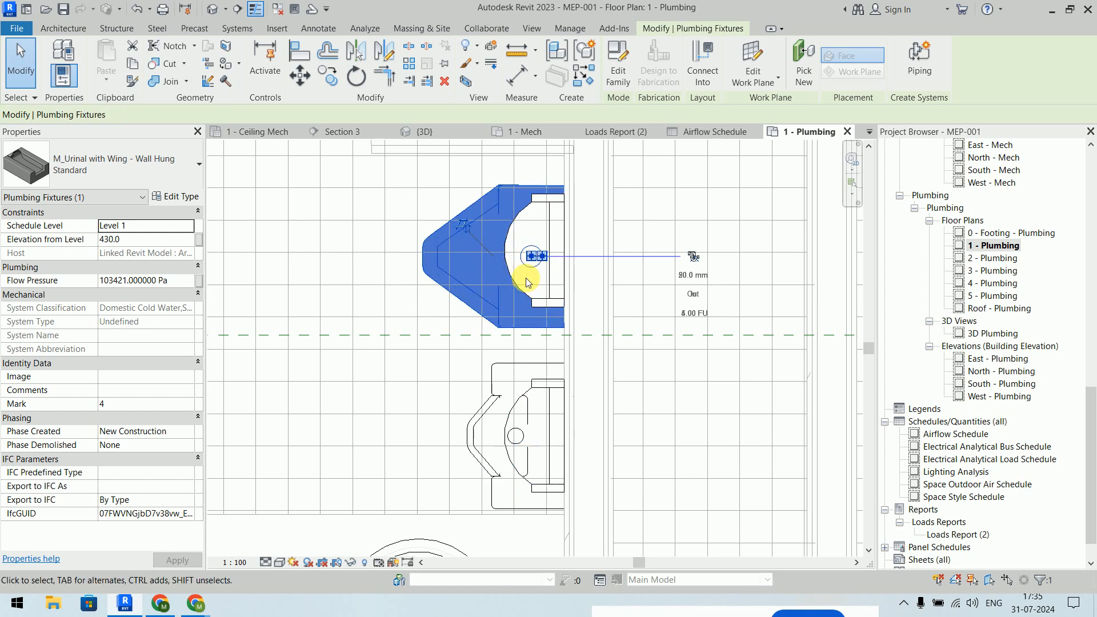
{"action": "left_click", "coordinate": [618, 280]}
{"action": "left_click", "coordinate": [487, 407]}
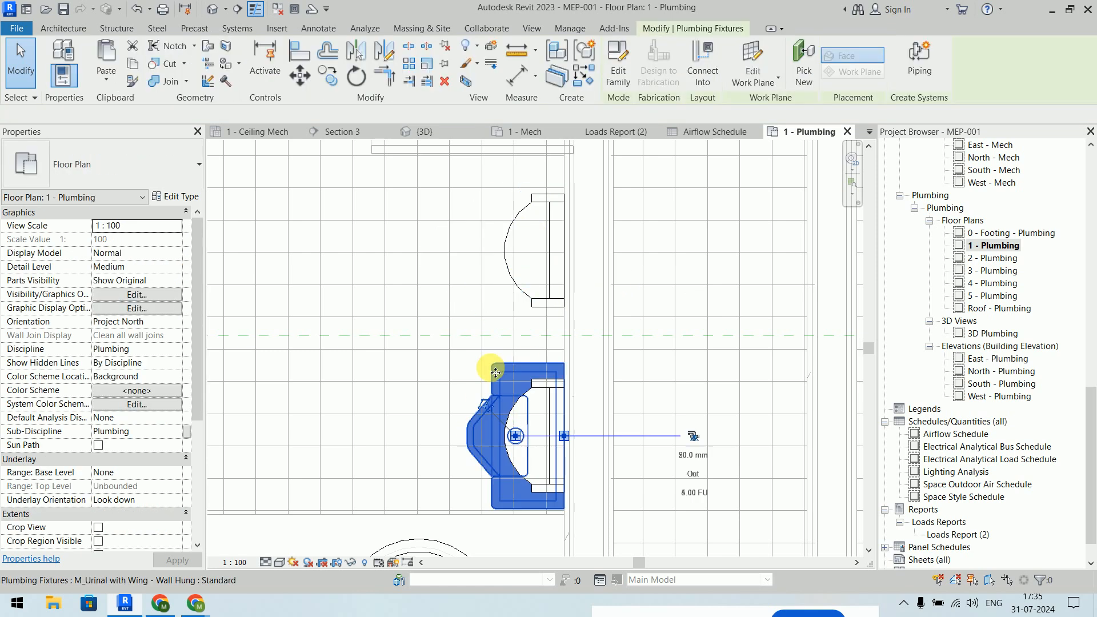
- Move the lower urinal to snap in line with the upper urinal
{"action": "left_click", "coordinate": [329, 76]}
{"action": "left_click", "coordinate": [566, 437]}
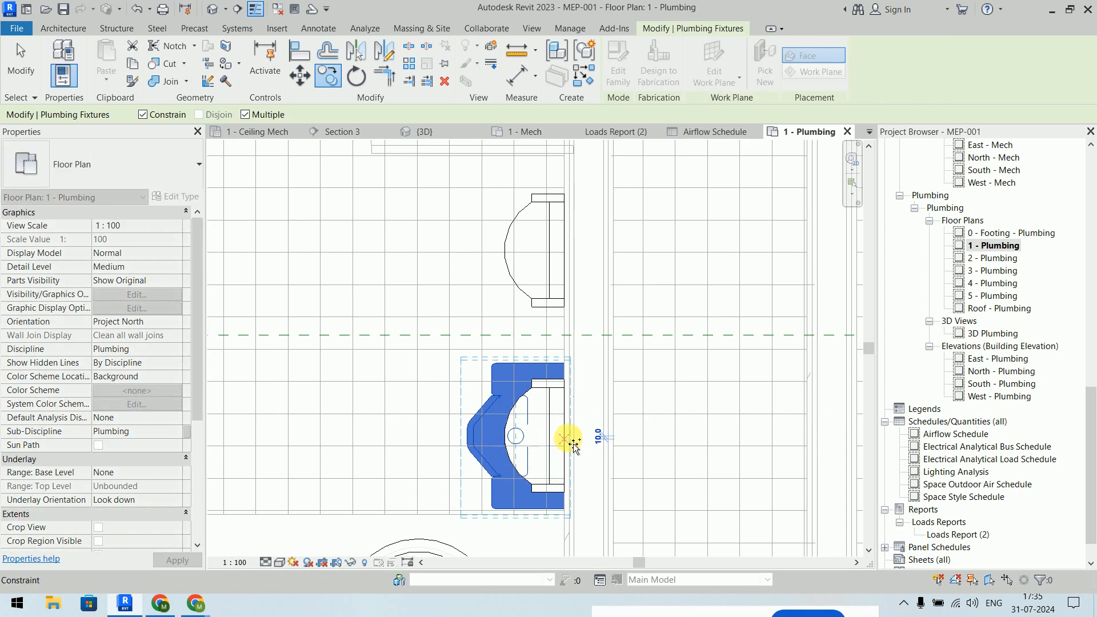
{"action": "left_click", "coordinate": [565, 251]}
{"action": "key", "text": "Escape"}
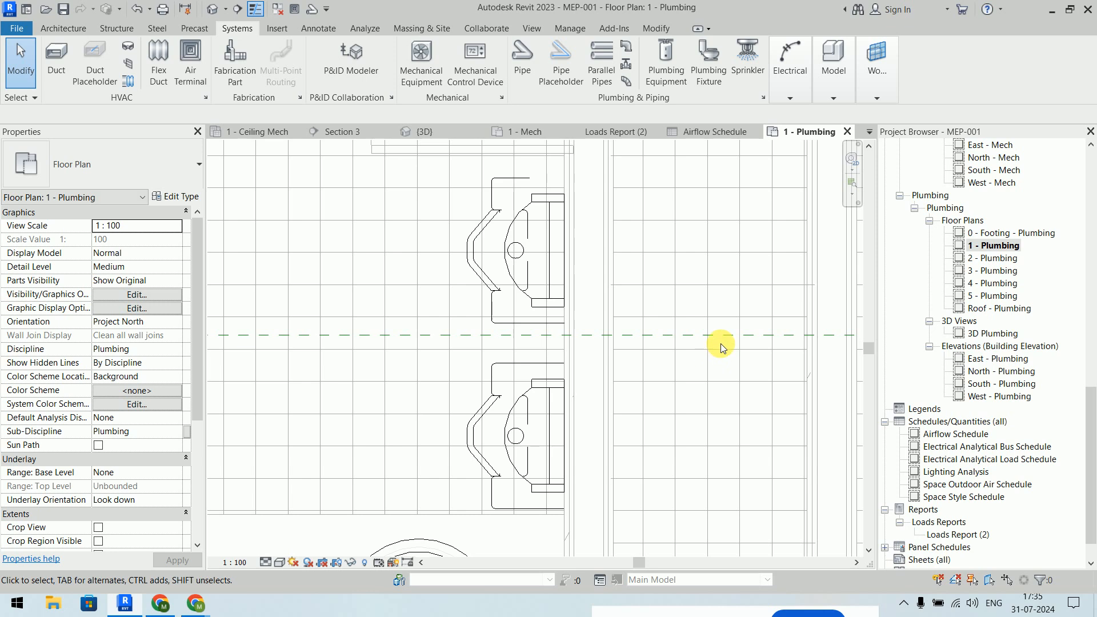
{"action": "scroll", "coordinate": [723, 343], "scroll_direction": "down", "scroll_amount": 5}
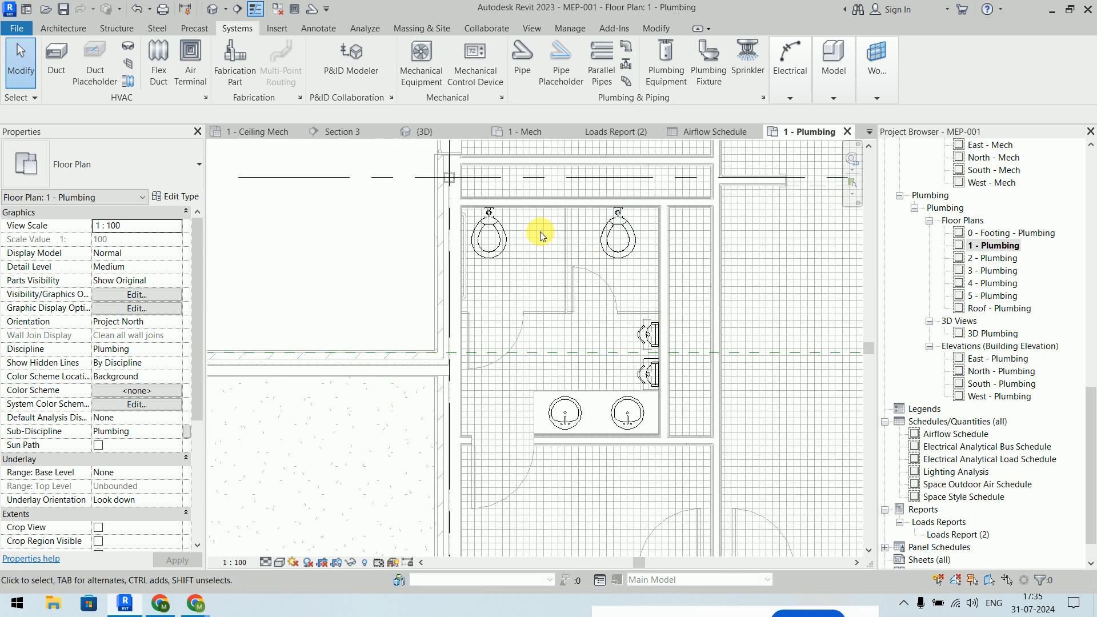
{"action": "mouse_move", "coordinate": [652, 422]}
{"action": "middle_mouse_down"}
{"action": "mouse_move", "coordinate": [535, 284]}
{"action": "mouse_move", "coordinate": [662, 435]}
{"action": "middle_mouse_up"}
{"action": "scroll", "coordinate": [520, 279], "scroll_direction": "up", "scroll_amount": 5}
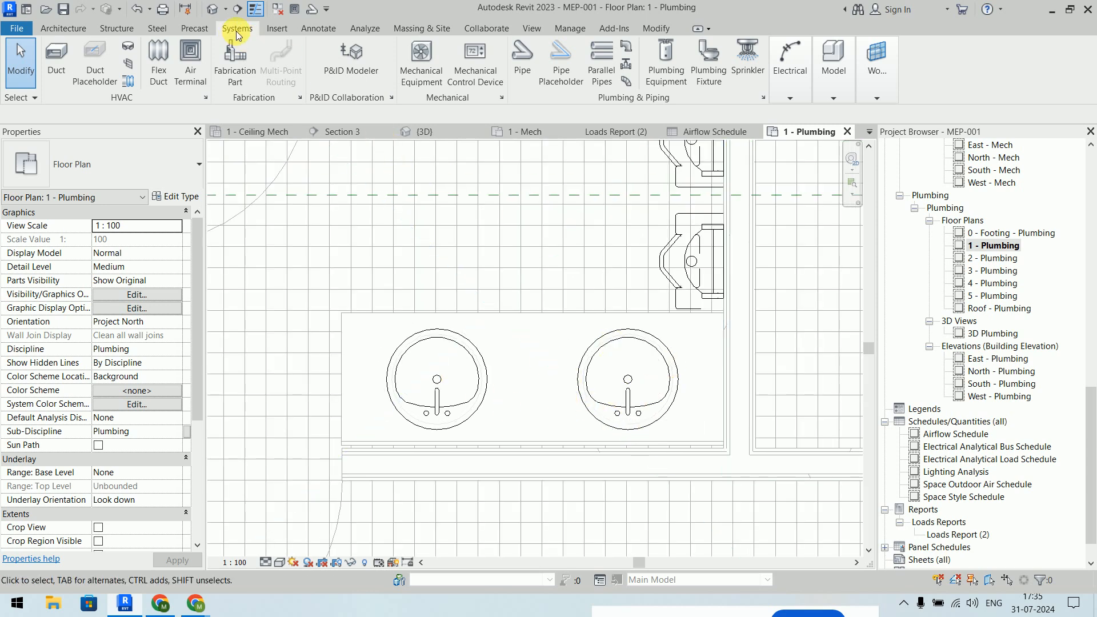
- Load the M_Sink - Work family from the Fixtures > Sinks library folder as a plumbing fixture
{"action": "left_click", "coordinate": [722, 67]}
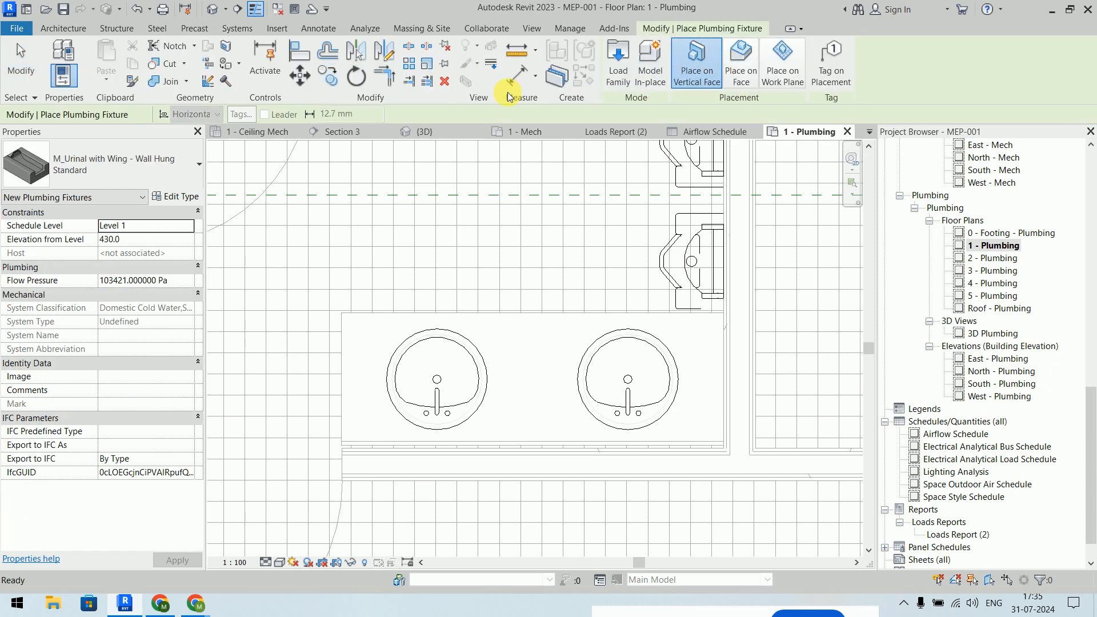
{"action": "left_click", "coordinate": [619, 63]}
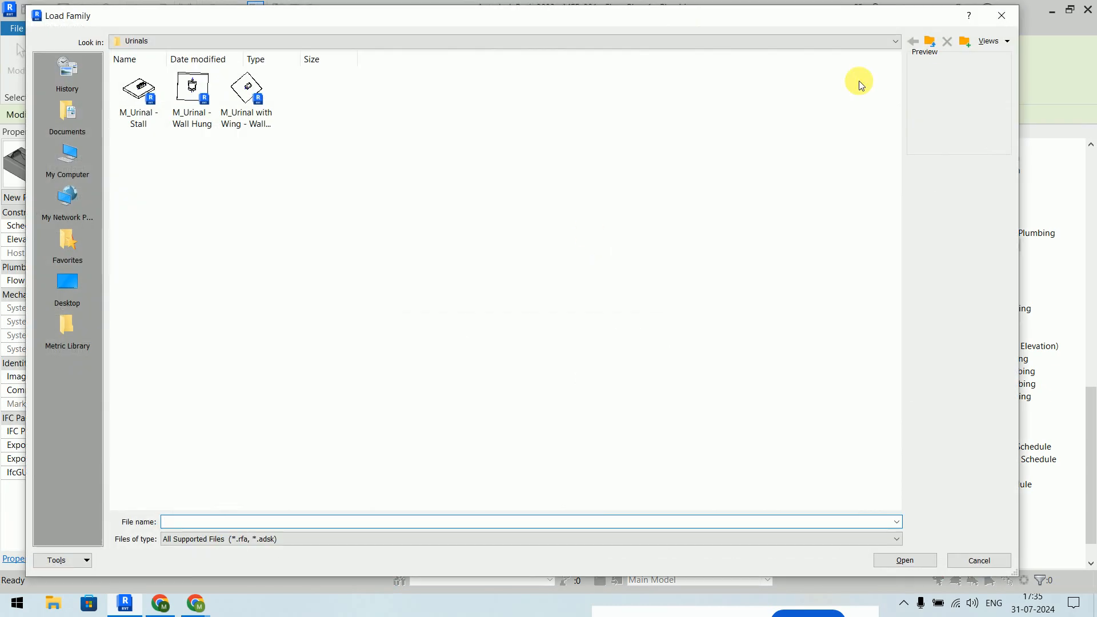
{"action": "left_click", "coordinate": [937, 50]}
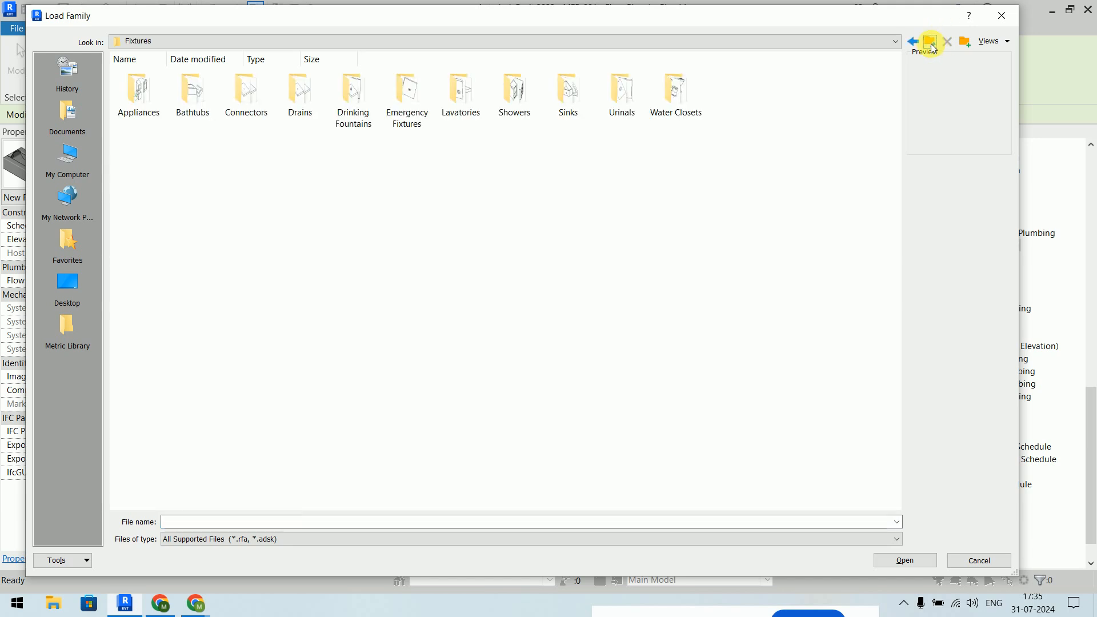
{"action": "double_click", "coordinate": [571, 114]}
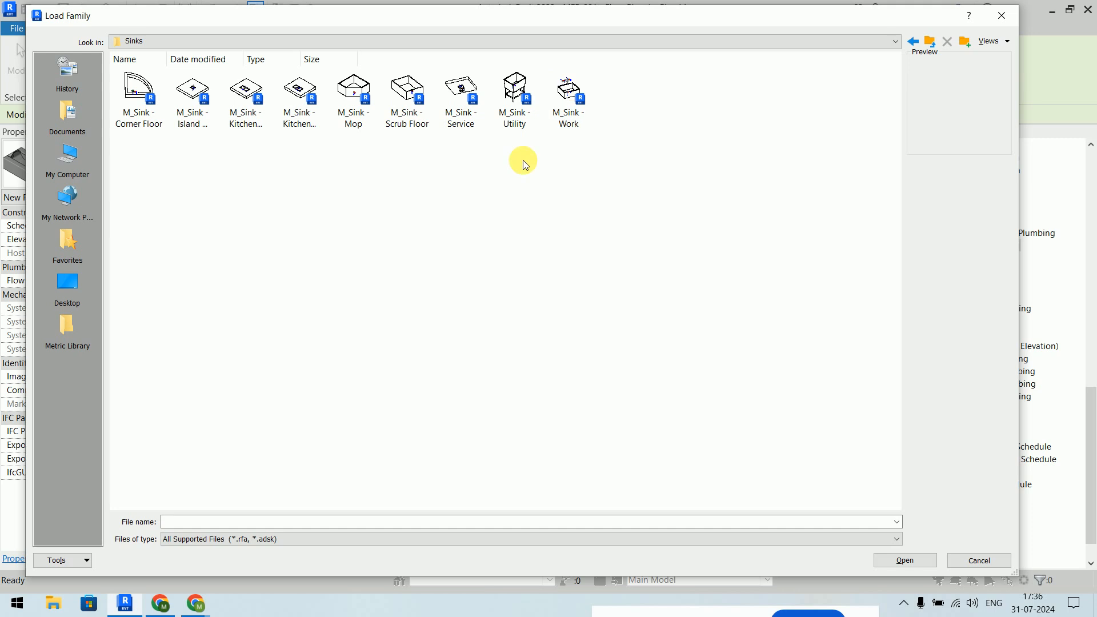
{"action": "mouse_move", "coordinate": [406, 204]}
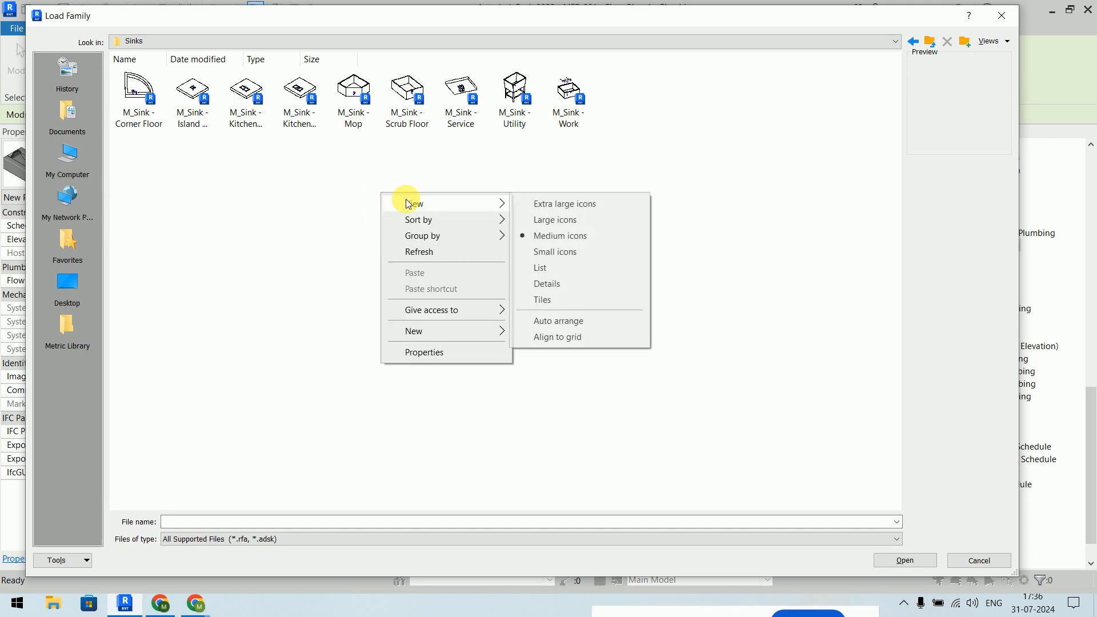
{"action": "left_click", "coordinate": [563, 220]}
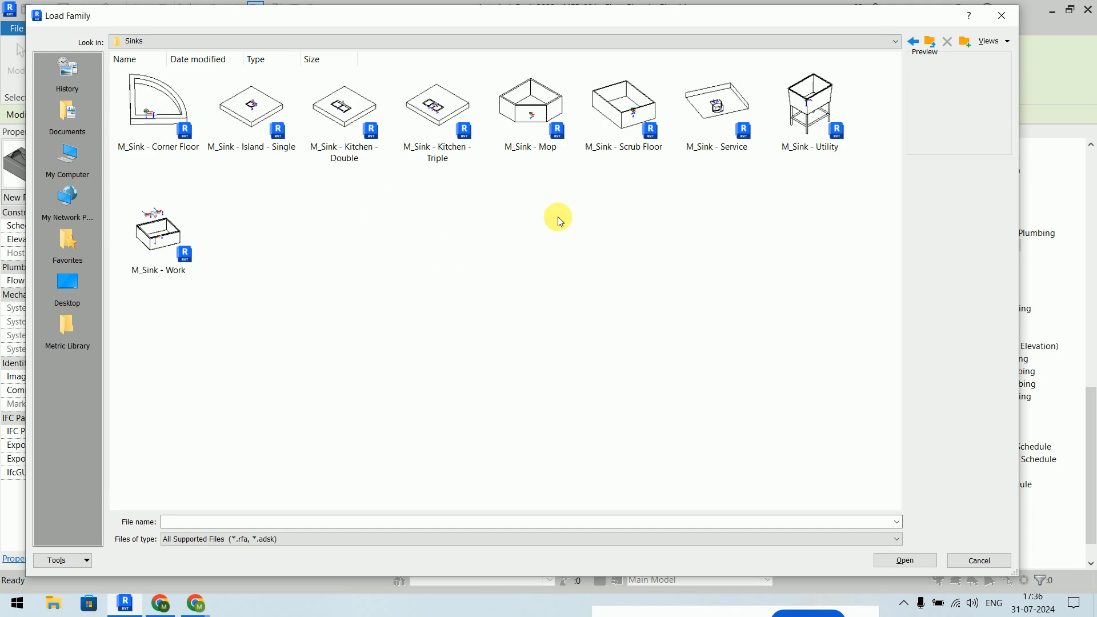
{"action": "left_click", "coordinate": [148, 245]}
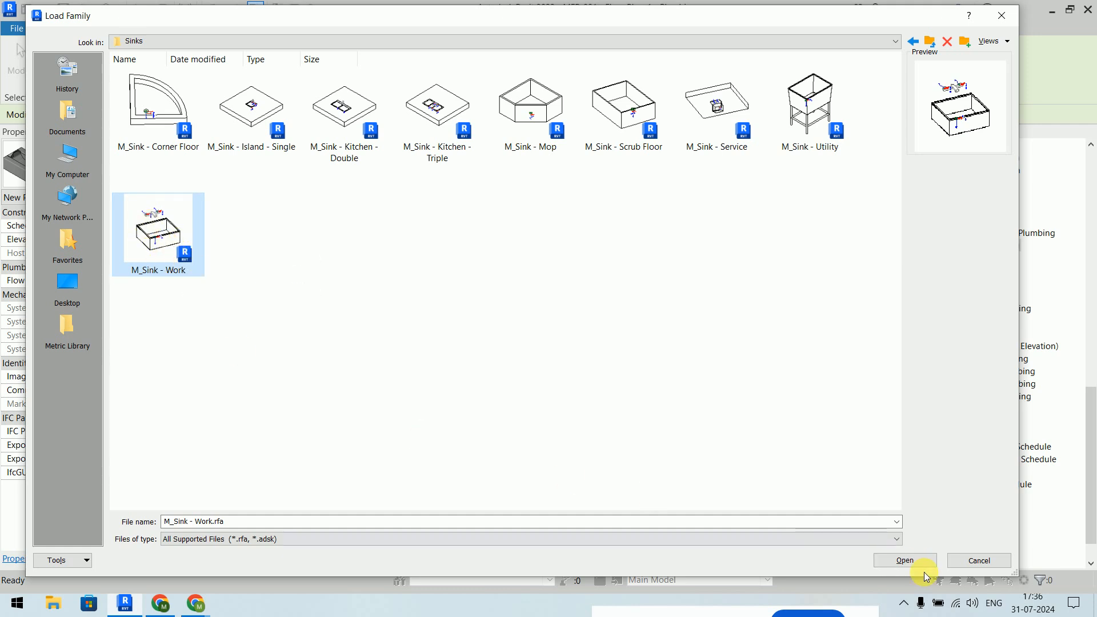
{"action": "left_click", "coordinate": [910, 561]}
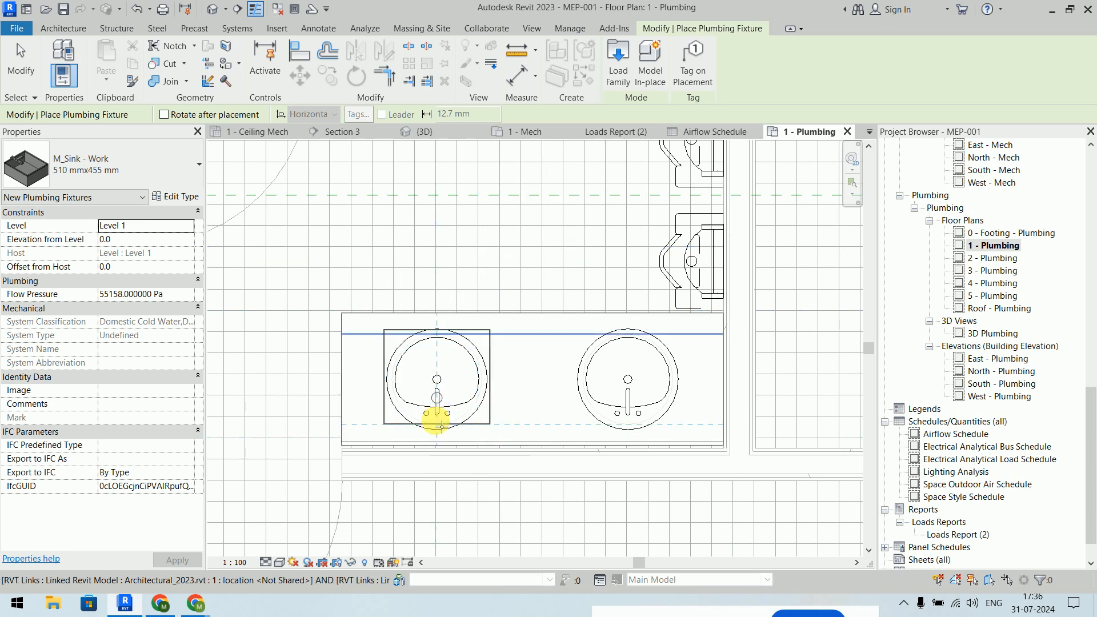
- Place M_Sink - Work fixtures on the left and right washroom basins
{"action": "left_click", "coordinate": [442, 426]}
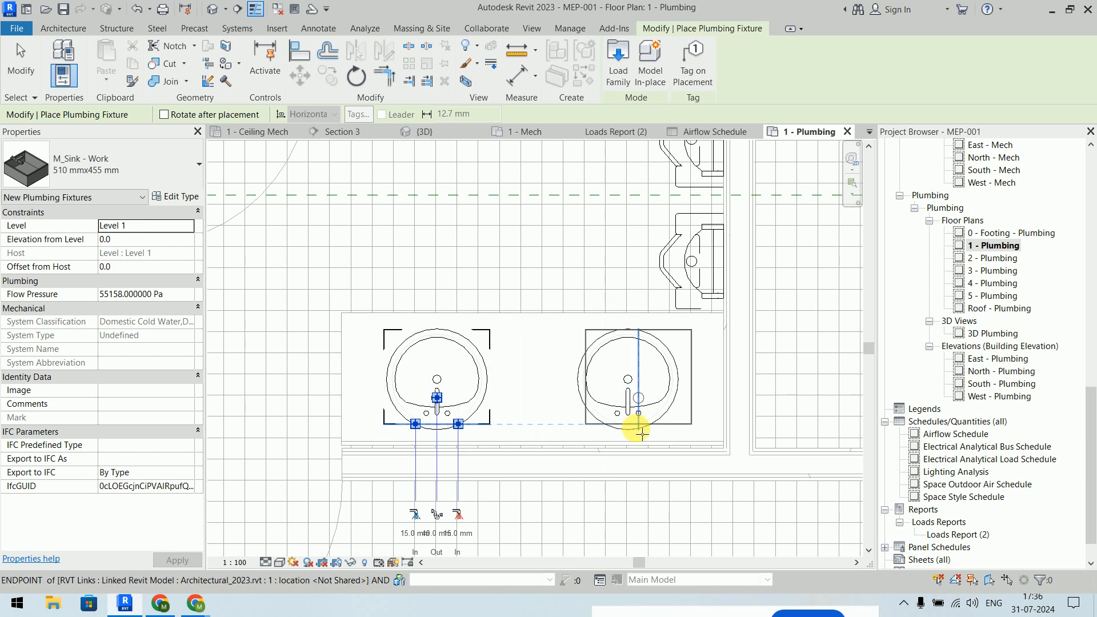
{"action": "left_click", "coordinate": [633, 425]}
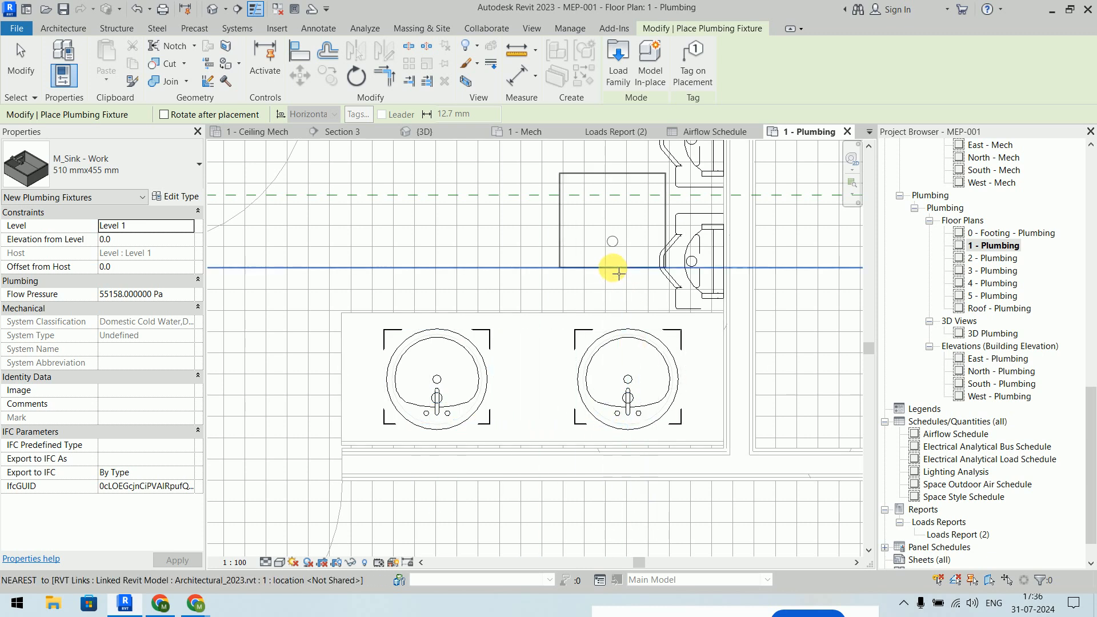
{"action": "key", "text": "Escape"}
{"action": "key", "text": "Escape"}
- Pan the plan to show the whole toilet room and start VG for visibility overrides
{"action": "scroll", "coordinate": [612, 268], "scroll_direction": "down", "scroll_amount": 5}
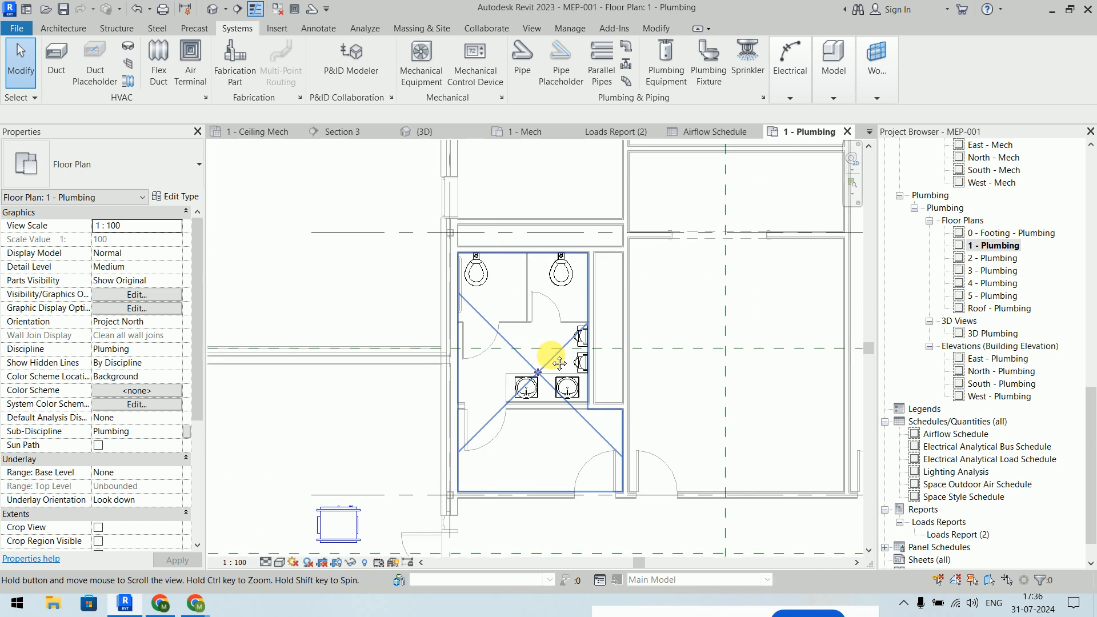
{"action": "scroll", "coordinate": [593, 348], "scroll_direction": "up", "scroll_amount": 5}
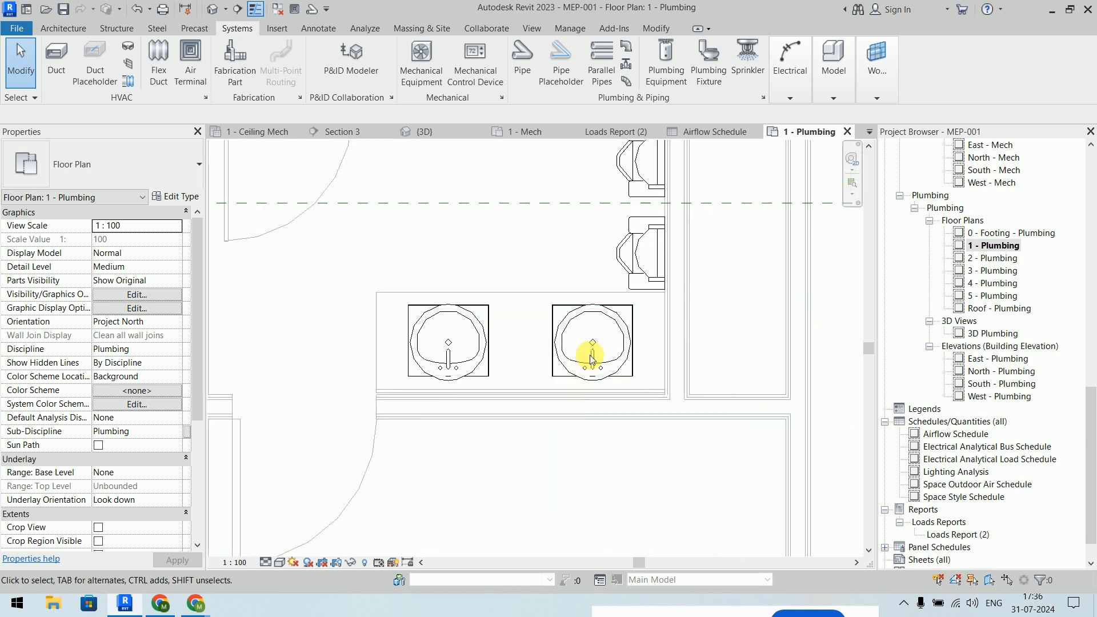
{"action": "scroll", "coordinate": [634, 158], "scroll_direction": "down", "scroll_amount": 3}
{"action": "middle_click_drag", "start_coordinate": [634, 168], "coordinate": [627, 310]}
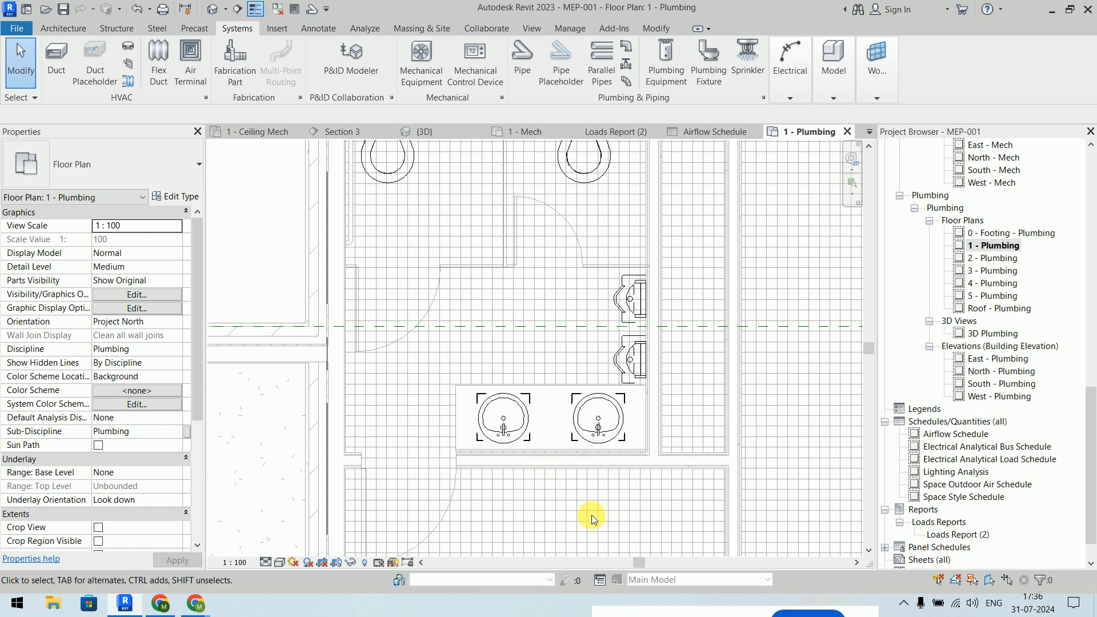
{"action": "key", "text": "v"}
{"action": "key", "text": "v"}
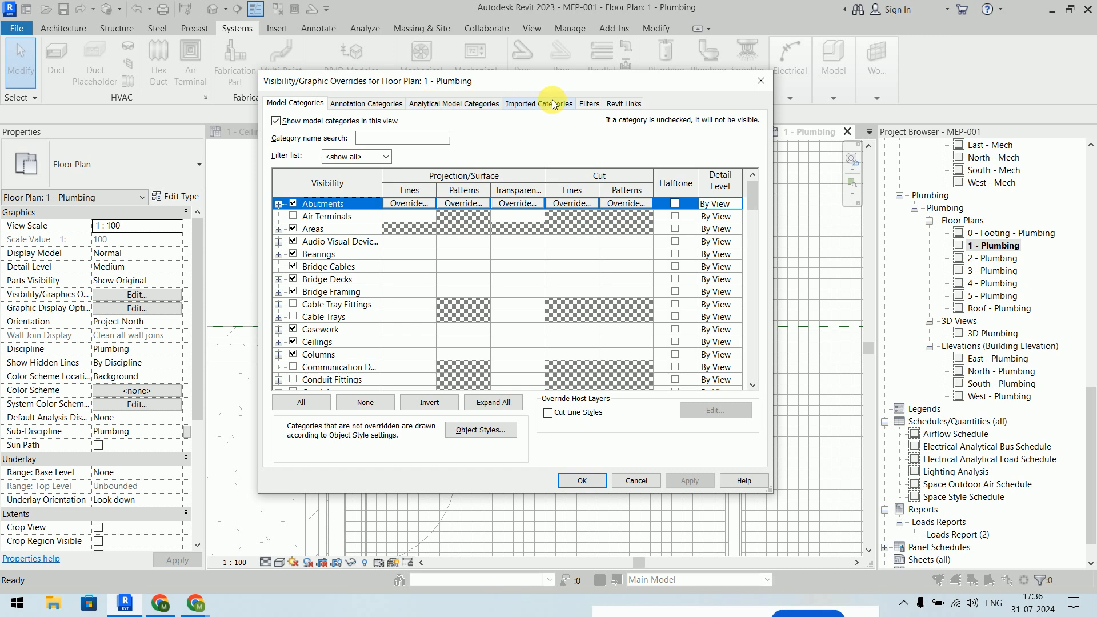
- Set the Architectural_2023.rvt link to Custom display with its Plumbing Fixtures and Plumbing Equipment turned off
{"action": "left_click", "coordinate": [632, 105]}
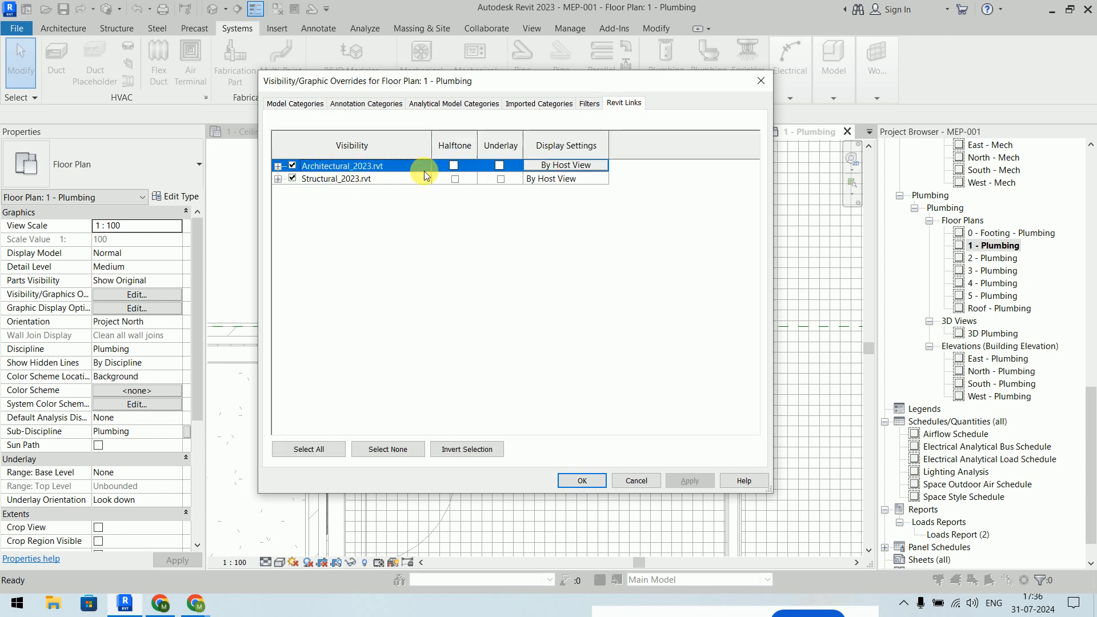
{"action": "left_click", "coordinate": [566, 167]}
{"action": "left_click", "coordinate": [413, 108]}
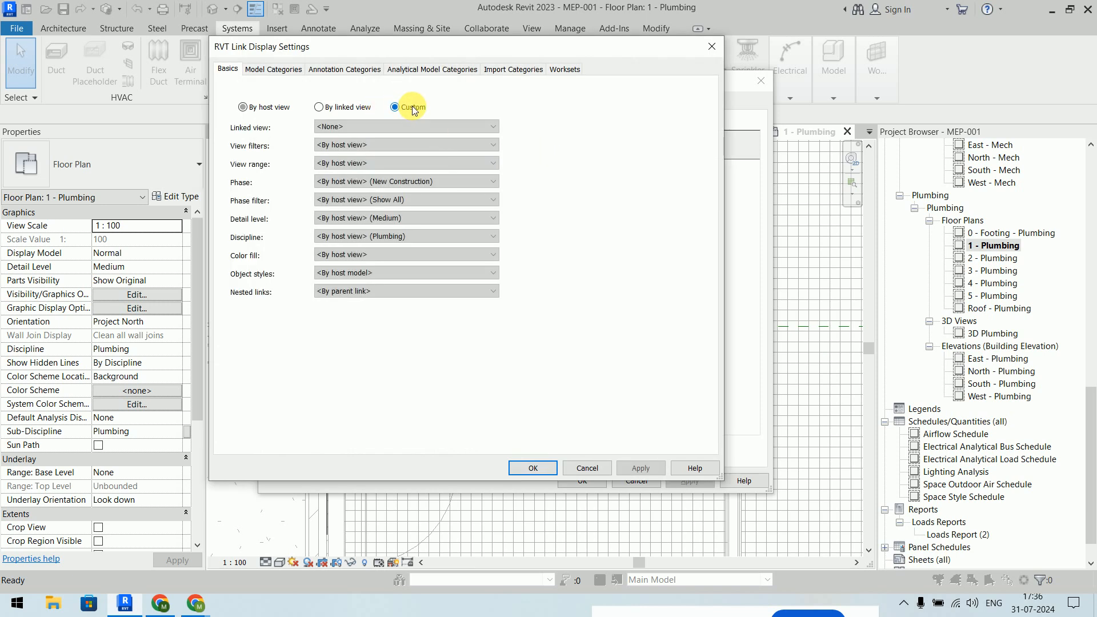
{"action": "left_click", "coordinate": [269, 73]}
{"action": "left_click", "coordinate": [403, 91]}
{"action": "left_click", "coordinate": [394, 113]}
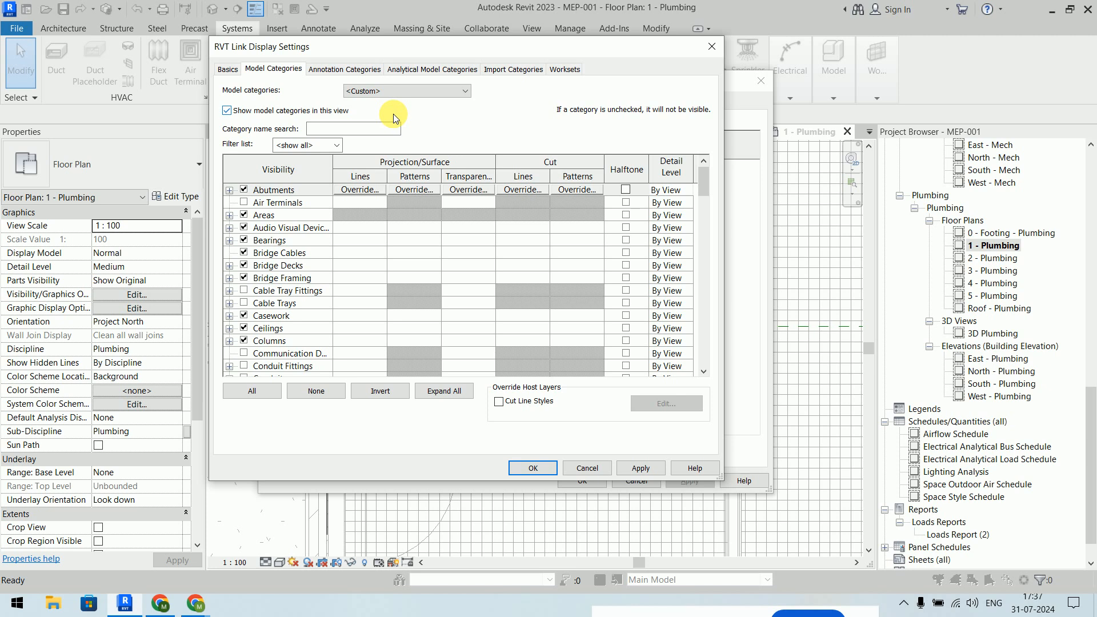
{"action": "left_click_drag", "start_coordinate": [702, 179], "coordinate": [690, 298]}
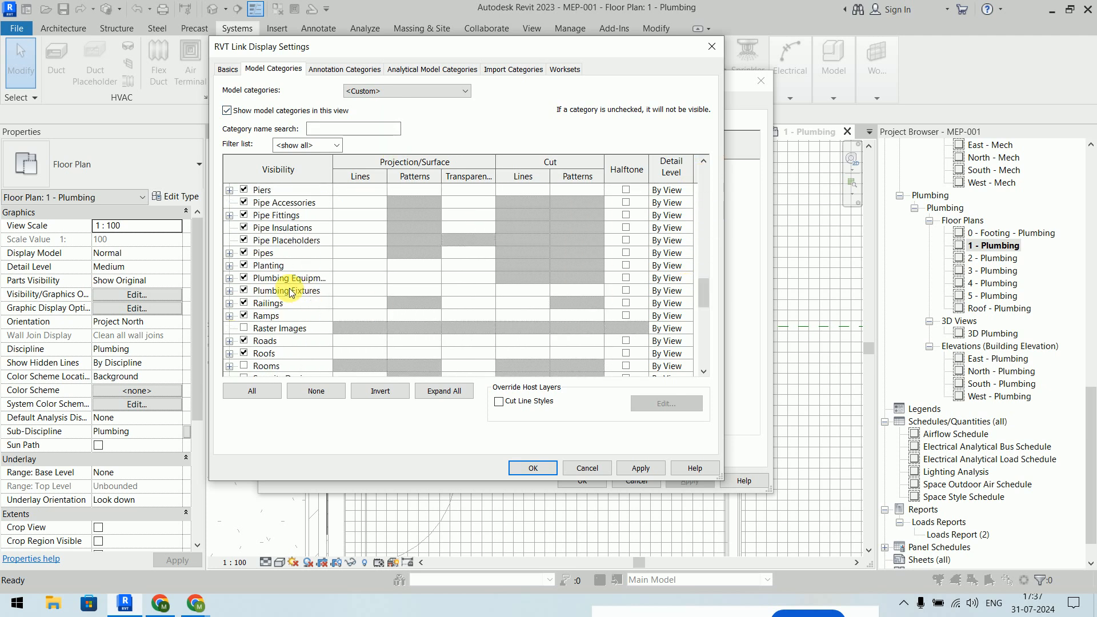
{"action": "left_click", "coordinate": [243, 290]}
{"action": "left_click", "coordinate": [242, 278]}
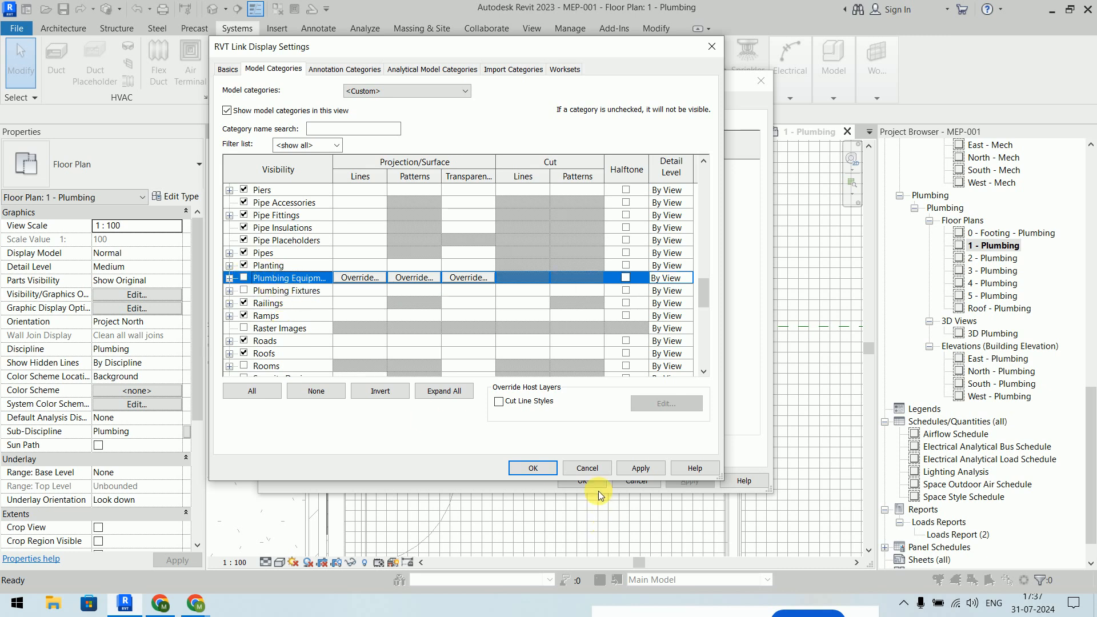
{"action": "left_click", "coordinate": [532, 468]}
{"action": "left_click", "coordinate": [582, 479]}
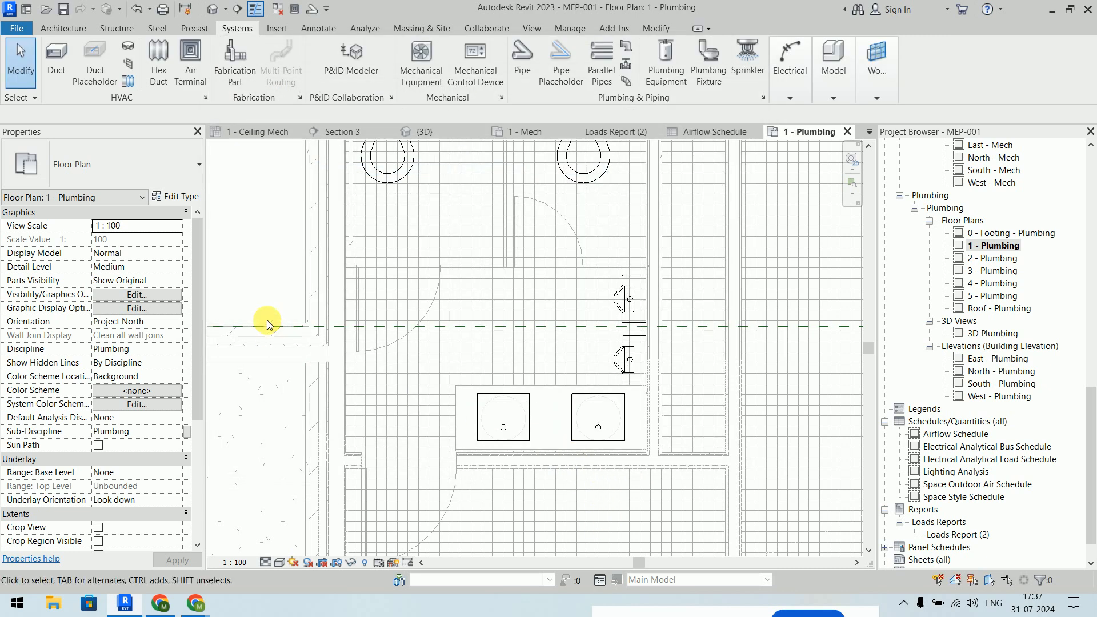
- Switch to the 3D Plumbing view and centre the restroom fixtures in it
{"action": "middle_click_drag", "start_coordinate": [540, 241], "coordinate": [546, 307]}
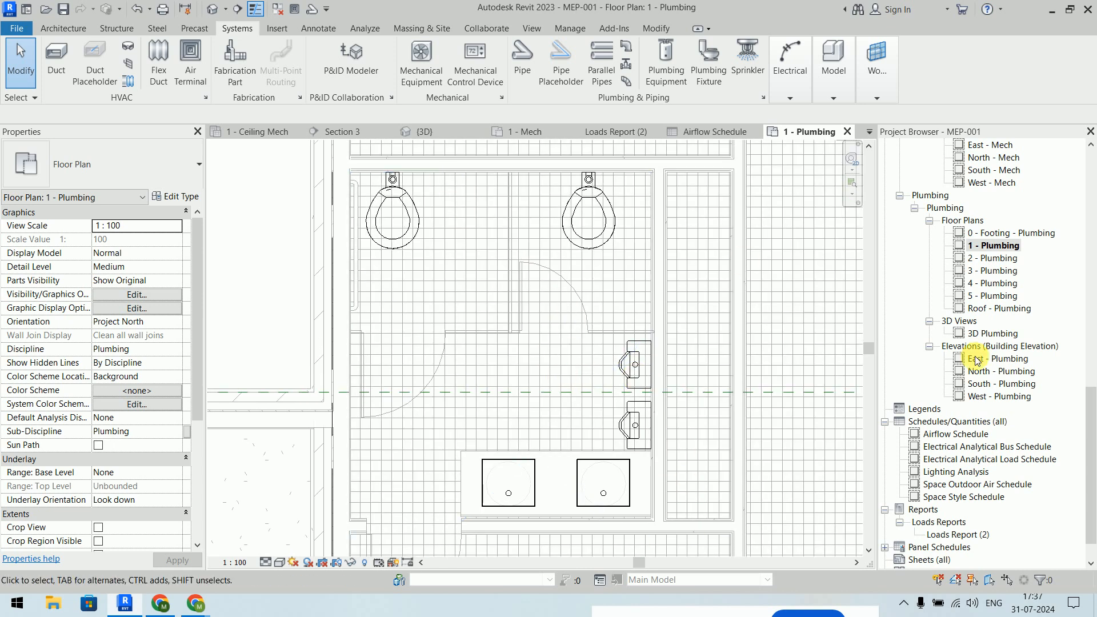
{"action": "left_click", "coordinate": [990, 333]}
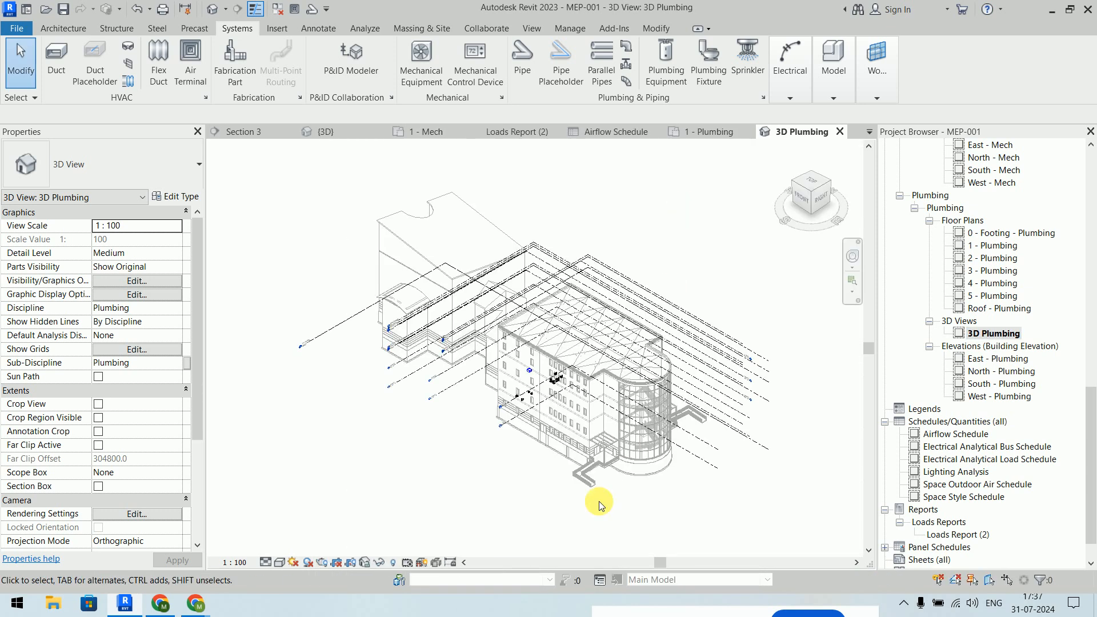
{"action": "scroll", "coordinate": [527, 384], "scroll_direction": "up", "scroll_amount": 10}
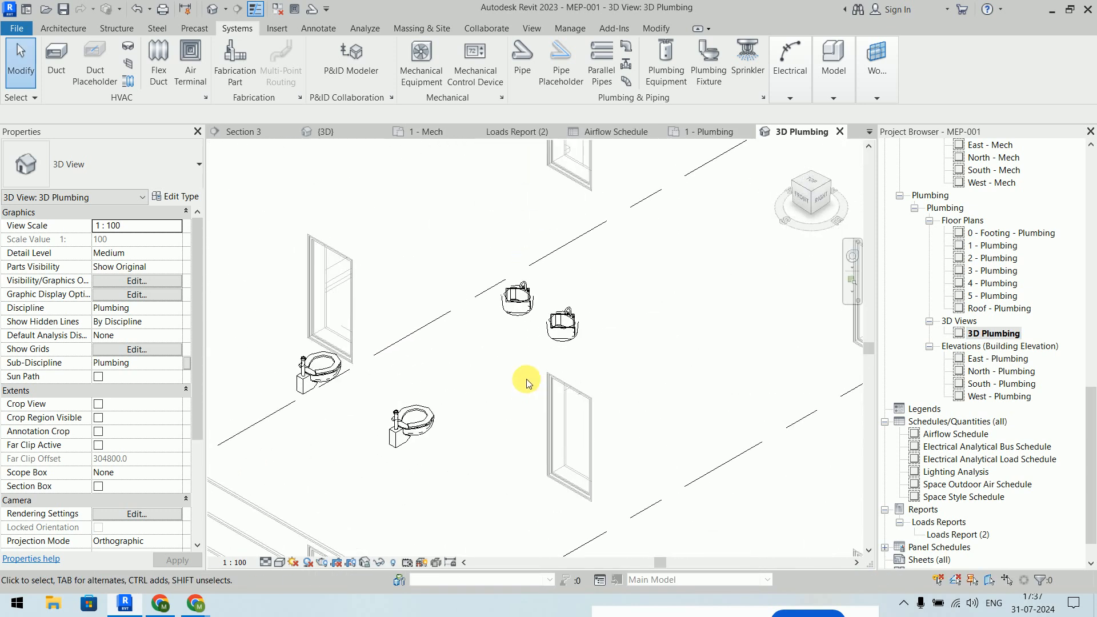
{"action": "scroll", "coordinate": [527, 382], "scroll_direction": "down", "scroll_amount": 10}
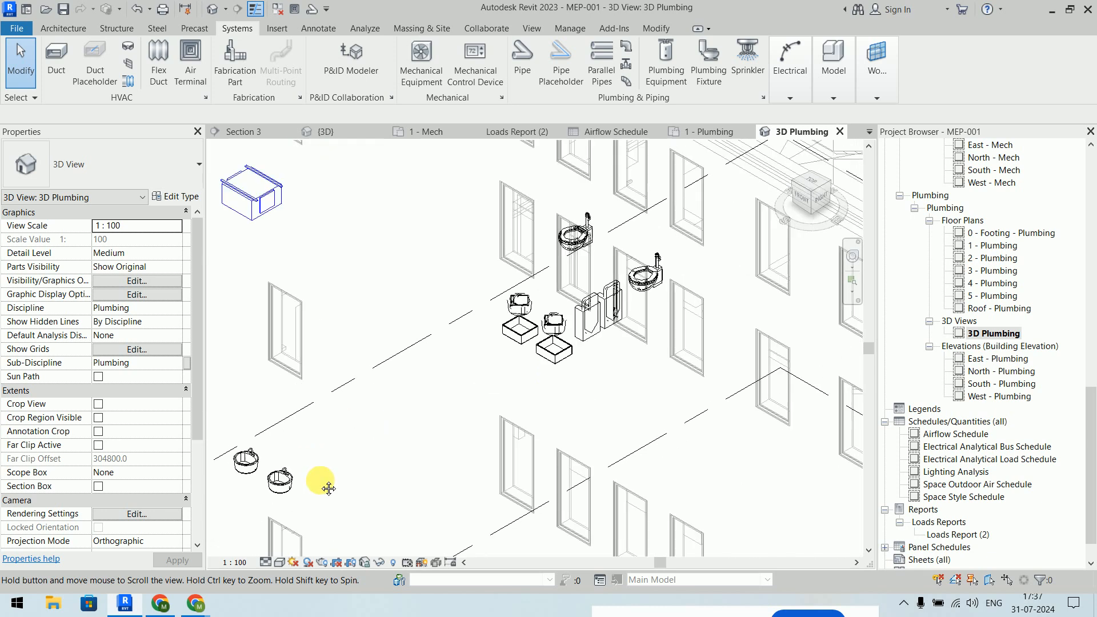
{"action": "scroll", "coordinate": [544, 352], "scroll_direction": "up", "scroll_amount": 10}
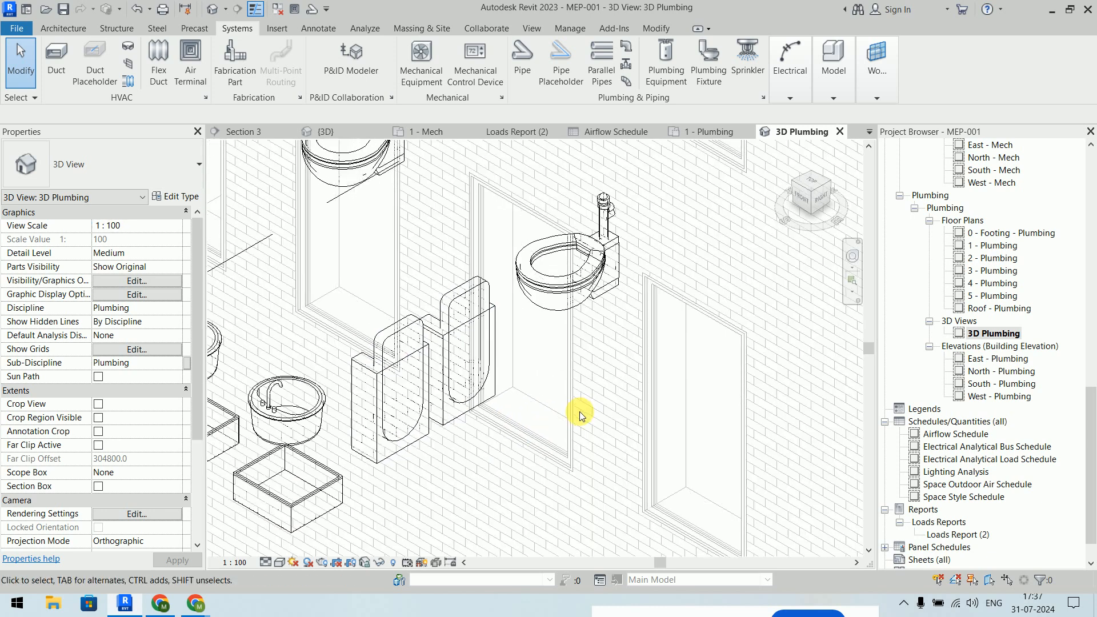
{"action": "middle_click_drag", "start_coordinate": [651, 305], "coordinate": [682, 320]}
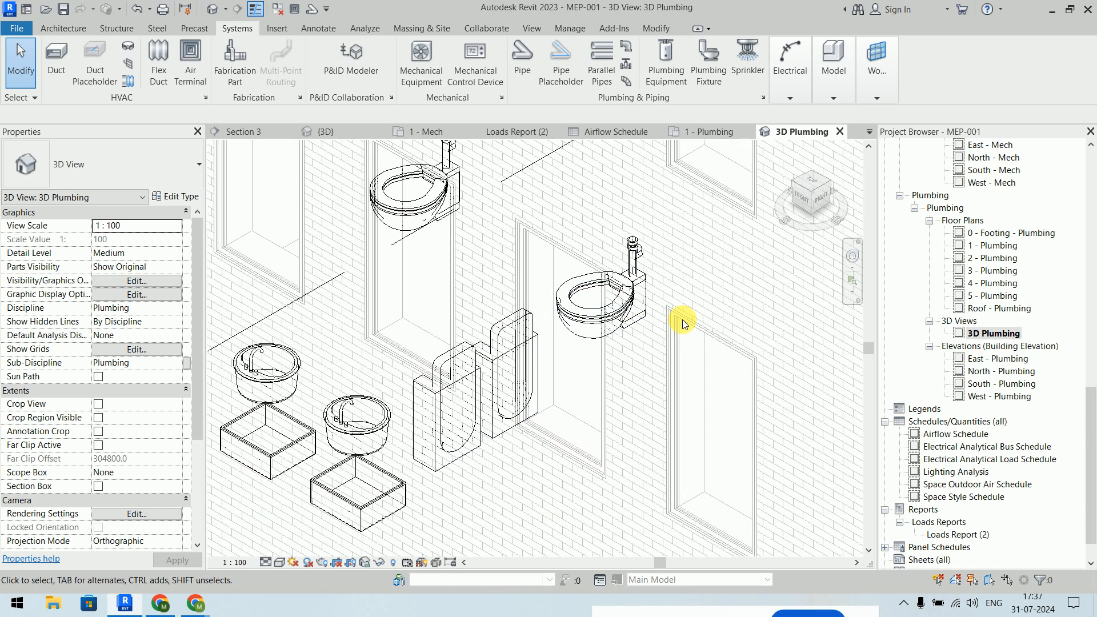
- In 3D Plumbing, set the linked model to Custom and turn off its Plumbing Equipment and Plumbing Fixtures
{"action": "key", "text": "v"}
{"action": "key", "text": "v"}
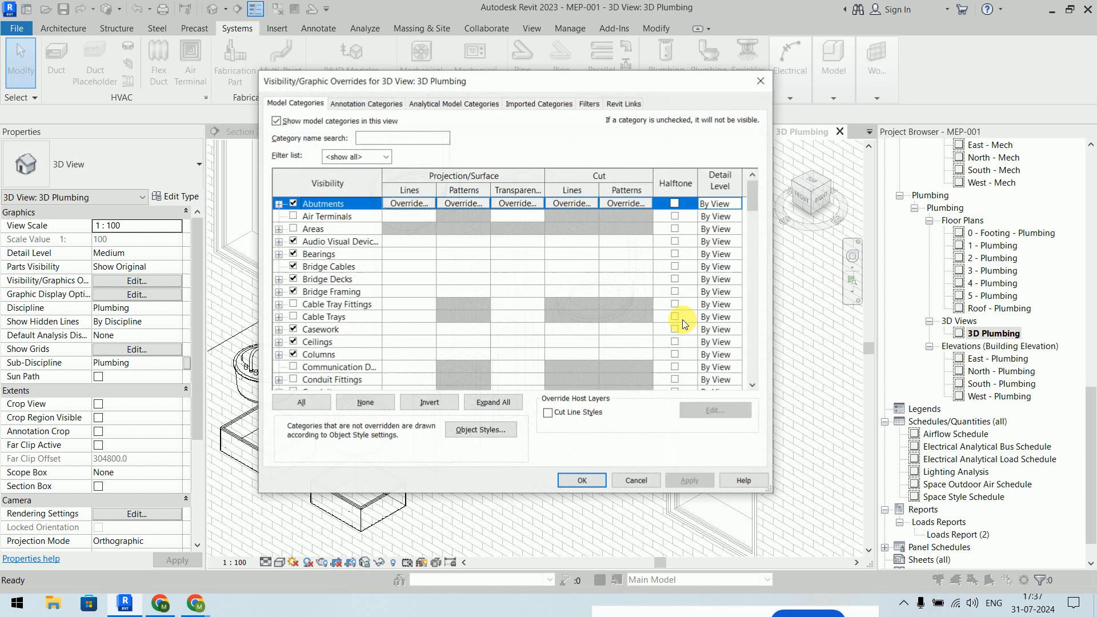
{"action": "scroll", "coordinate": [476, 317], "scroll_direction": "down", "scroll_amount": 5}
{"action": "scroll", "coordinate": [476, 318], "scroll_direction": "down", "scroll_amount": 6}
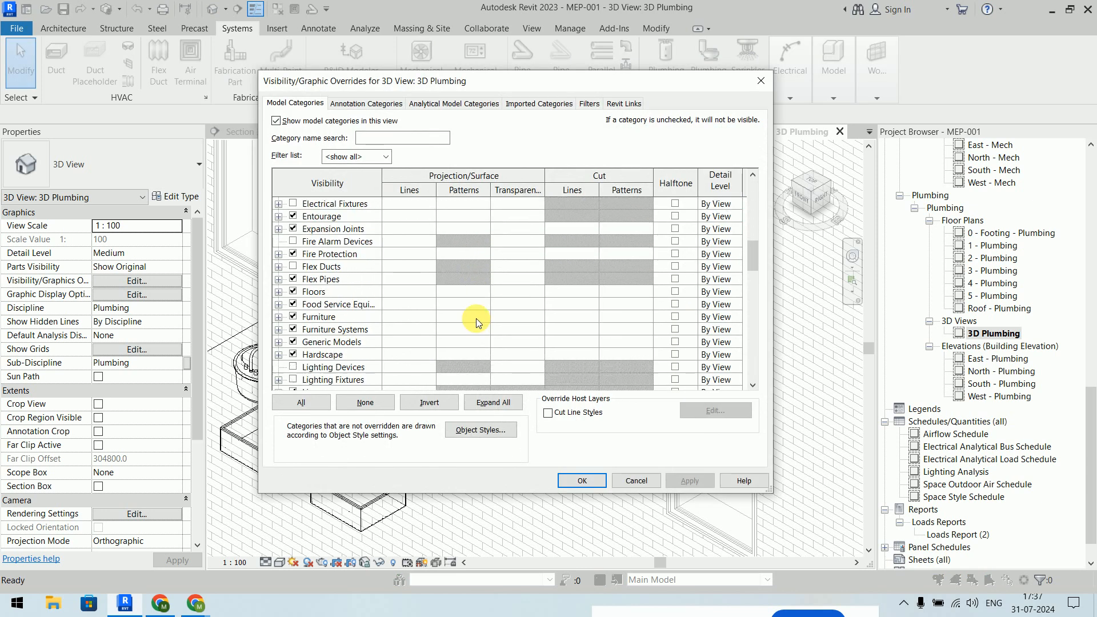
{"action": "left_click", "coordinate": [623, 104]}
{"action": "left_click", "coordinate": [571, 165]}
{"action": "left_click", "coordinate": [395, 107]}
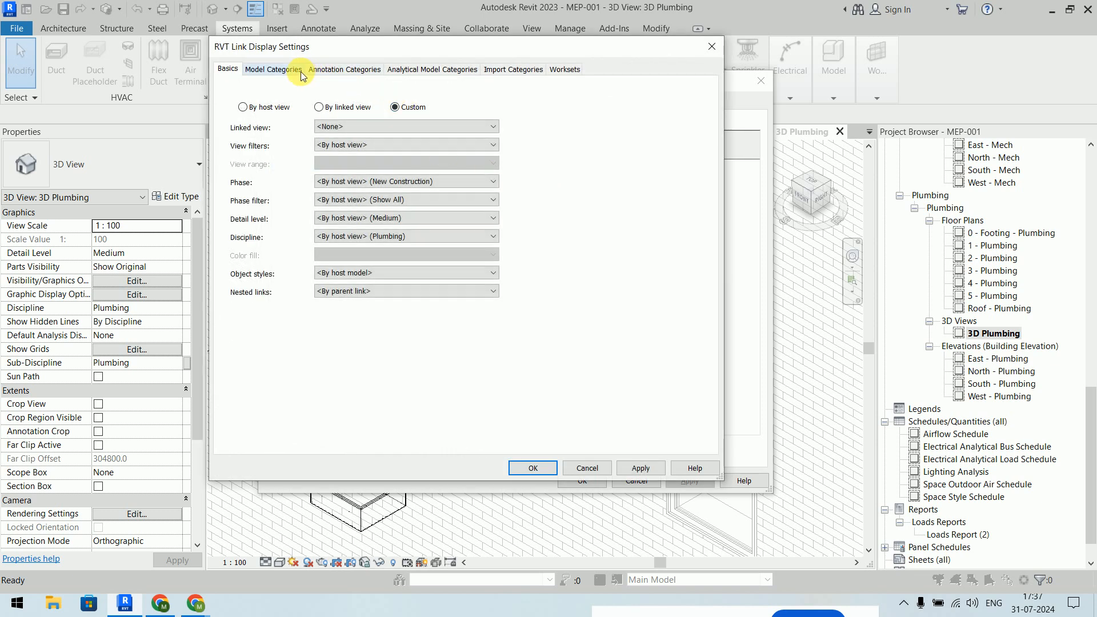
{"action": "left_click", "coordinate": [303, 73]}
{"action": "left_click", "coordinate": [416, 90]}
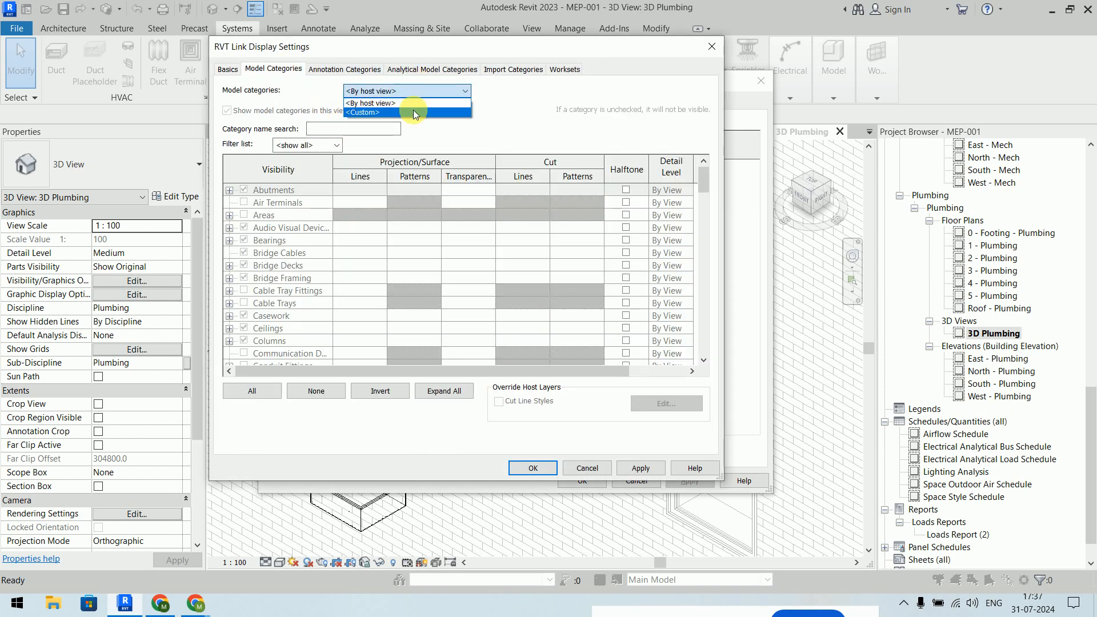
{"action": "left_click", "coordinate": [377, 112]}
{"action": "left_click_drag", "start_coordinate": [708, 188], "coordinate": [697, 292]}
{"action": "left_click", "coordinate": [240, 316]}
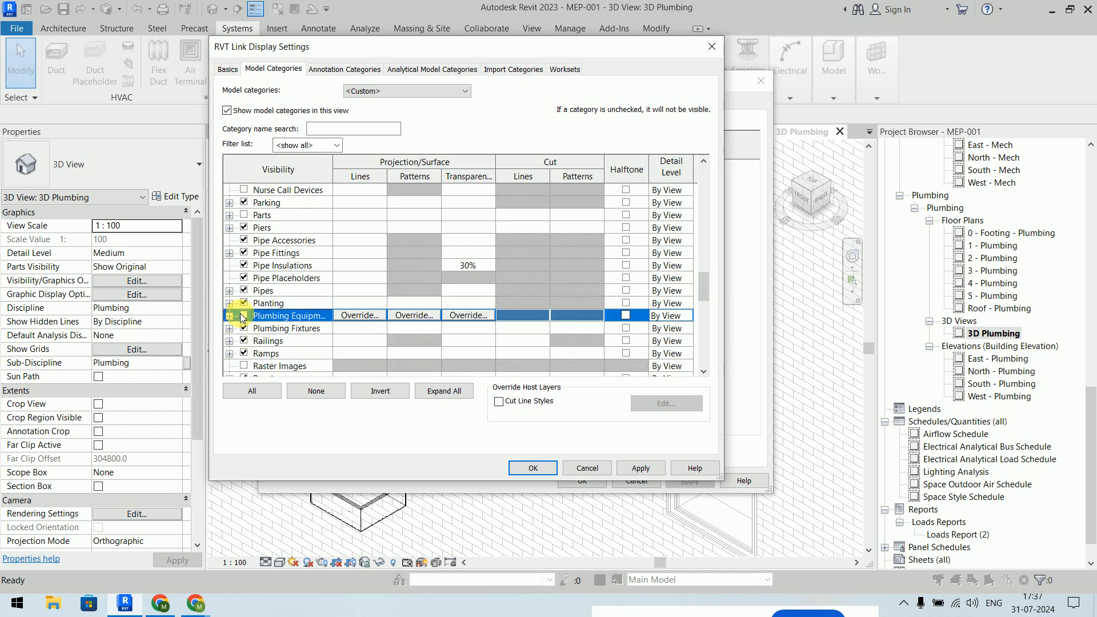
{"action": "left_click", "coordinate": [244, 328]}
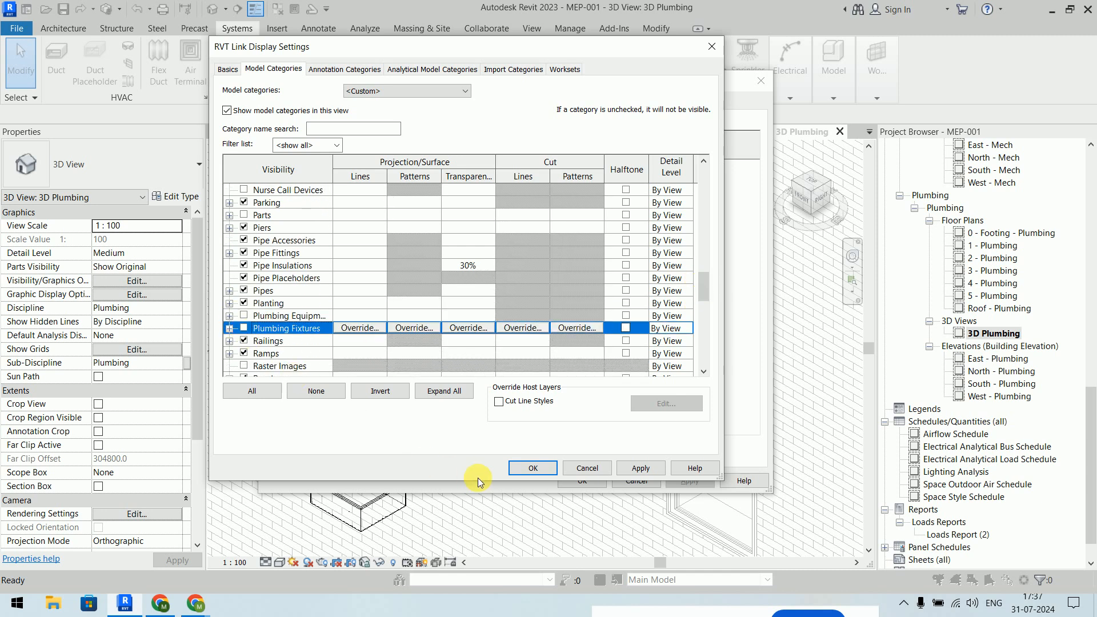
{"action": "left_click", "coordinate": [533, 469]}
{"action": "left_click", "coordinate": [580, 482]}
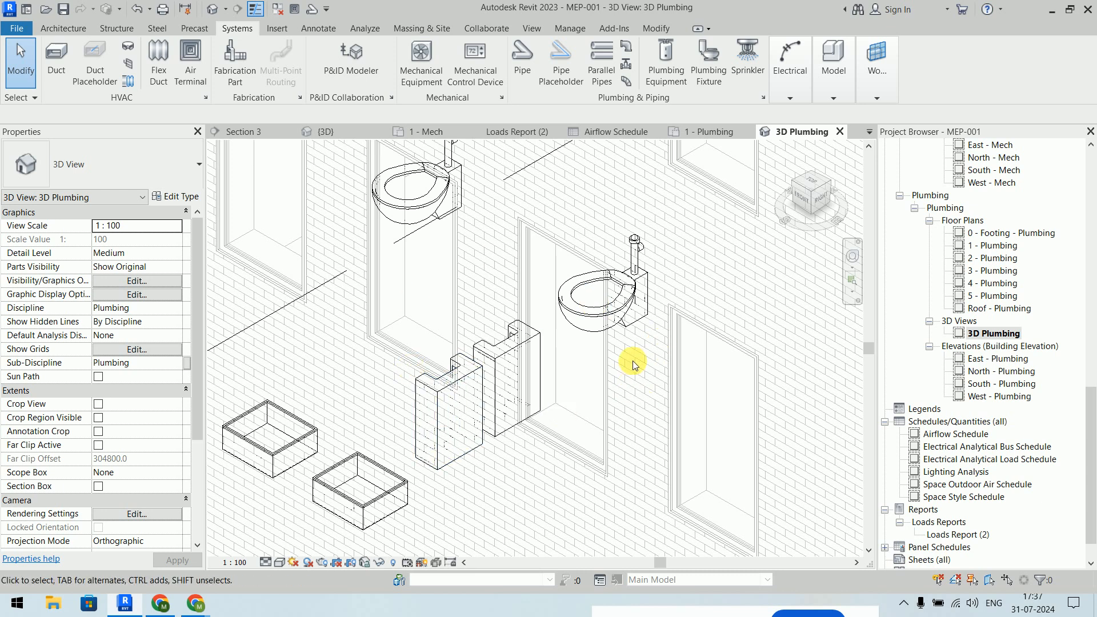
- Close the {3D}, 1 - Mech, Loads Report (2), Airflow Schedule, Section 3 and 1 - Ceiling Mech views
{"action": "scroll", "coordinate": [637, 368], "scroll_direction": "down", "scroll_amount": 2}
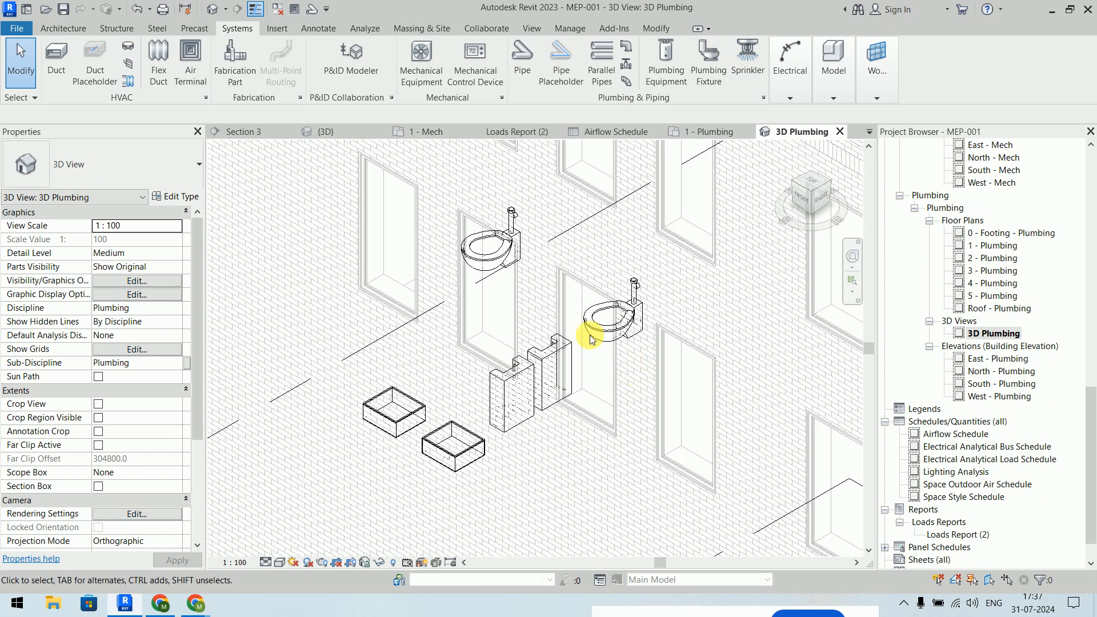
{"action": "left_click", "coordinate": [381, 131]}
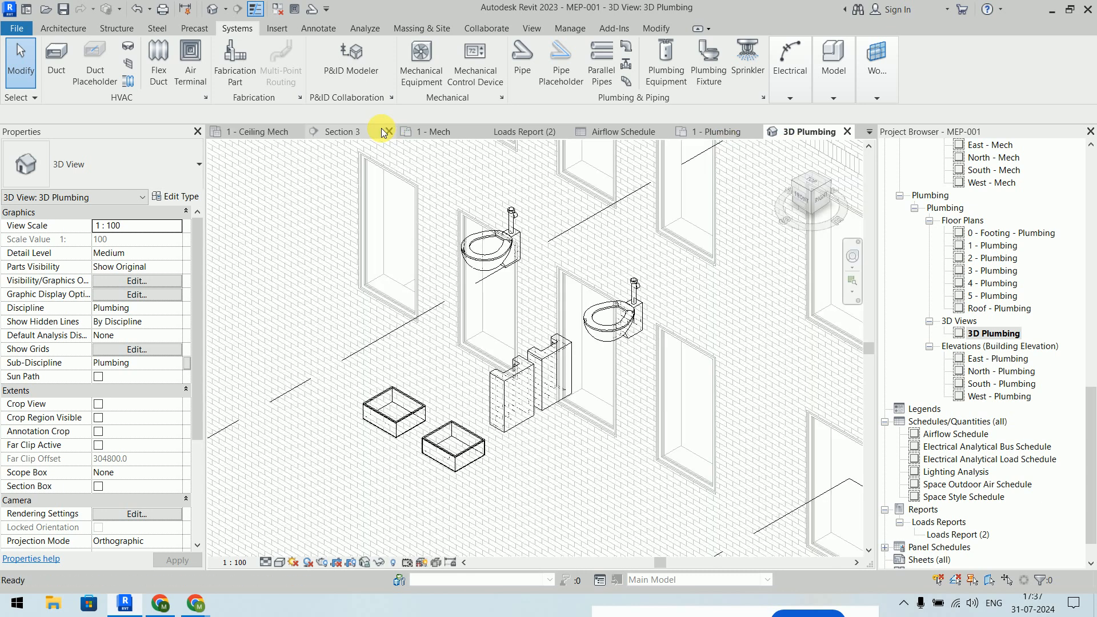
{"action": "left_click", "coordinate": [483, 132]}
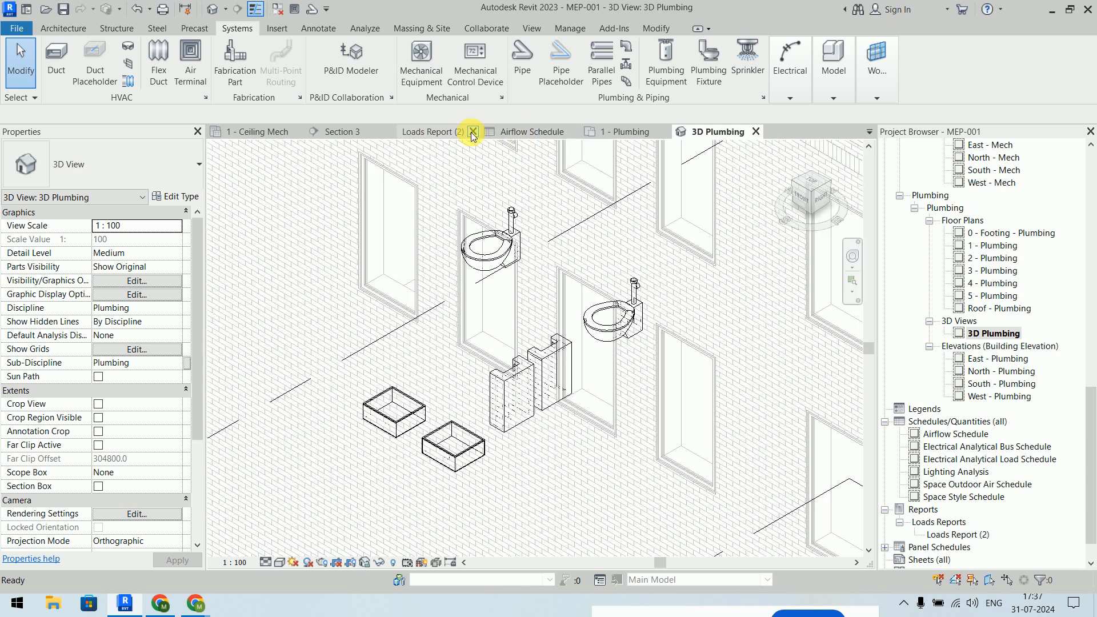
{"action": "left_click", "coordinate": [473, 132]}
{"action": "left_click", "coordinate": [489, 132]}
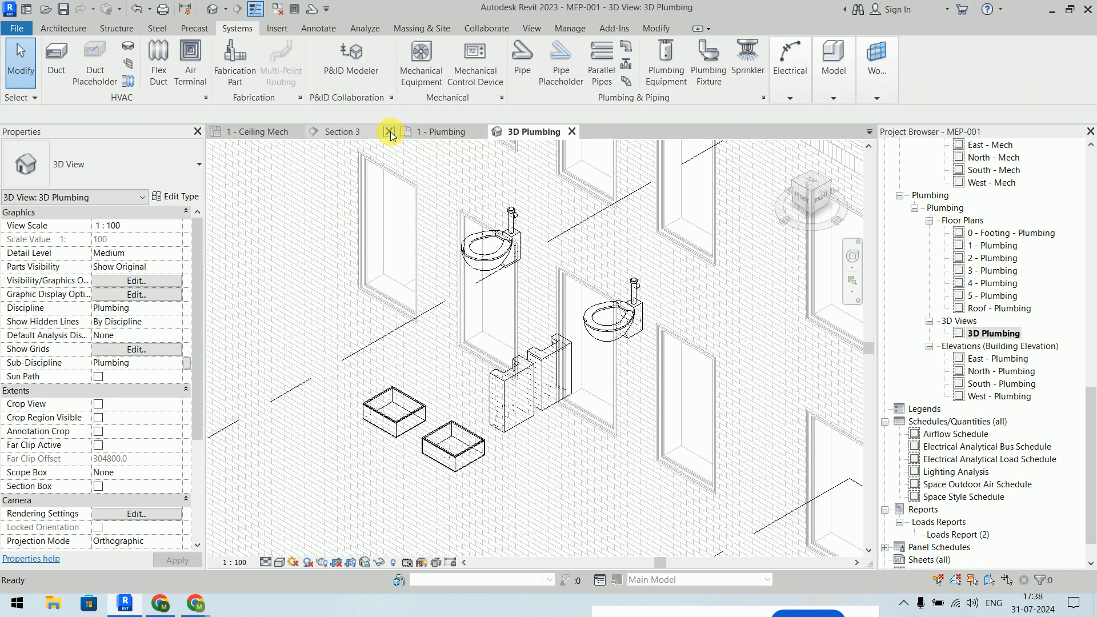
{"action": "left_click", "coordinate": [391, 132]}
{"action": "left_click", "coordinate": [301, 132]}
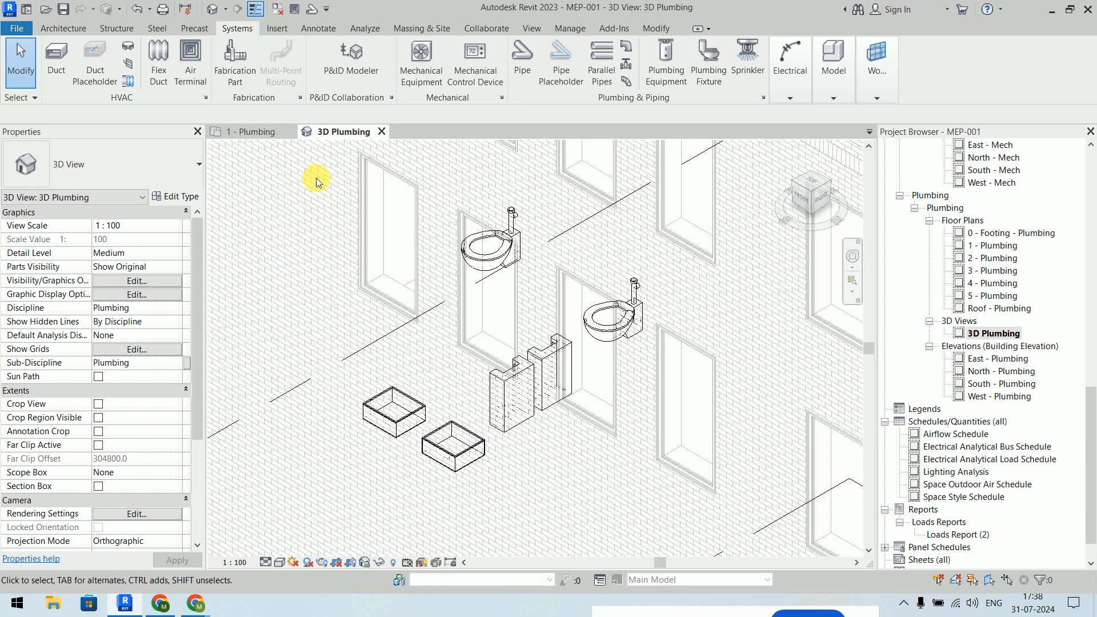
- Bring up the 1 - Plumbing floor plan framed on the restroom fixtures
{"action": "left_click", "coordinate": [260, 130]}
{"action": "scroll", "coordinate": [643, 394], "scroll_direction": "up", "scroll_amount": 2}
{"action": "middle_click_drag", "start_coordinate": [642, 372], "coordinate": [609, 301]}
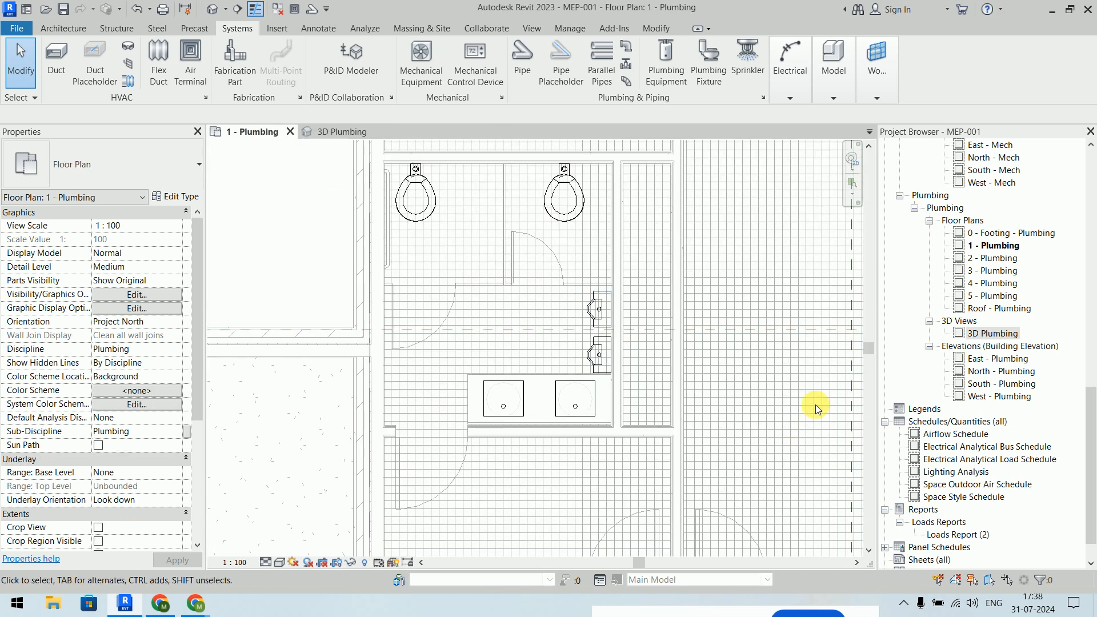
- Draw a section from the upper toilet past the work sinks, narrowing its depth and extents
{"action": "left_click", "coordinate": [235, 10]}
{"action": "left_click", "coordinate": [543, 314]}
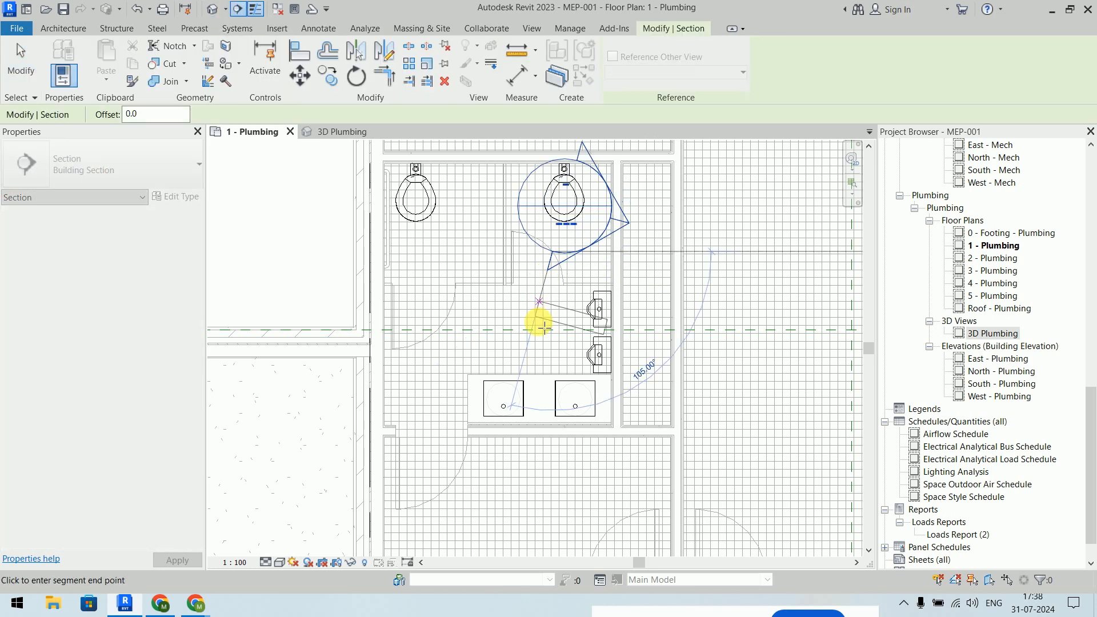
{"action": "left_click", "coordinate": [563, 497]}
{"action": "scroll", "coordinate": [710, 375], "scroll_direction": "down", "scroll_amount": 3}
{"action": "left_click_drag", "start_coordinate": [692, 371], "coordinate": [653, 386]}
{"action": "left_click_drag", "start_coordinate": [606, 441], "coordinate": [607, 413]}
{"action": "left_click_drag", "start_coordinate": [605, 303], "coordinate": [605, 316]}
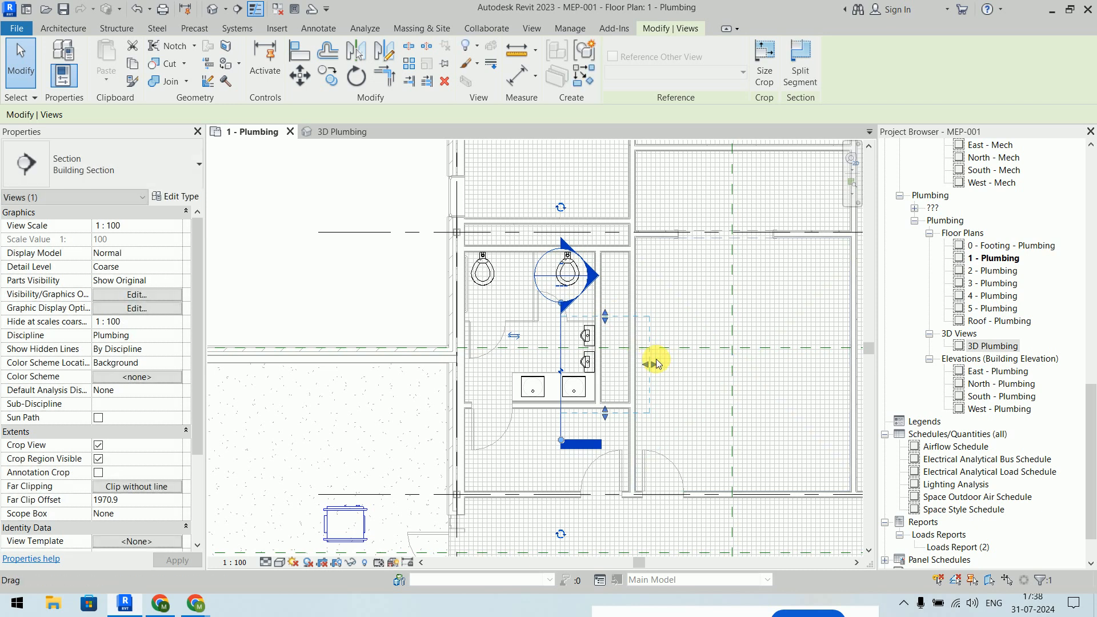
- Open the new Section 4 view from the section's context menu
{"action": "left_click", "coordinate": [612, 362]}
{"action": "right_click", "coordinate": [563, 361]}
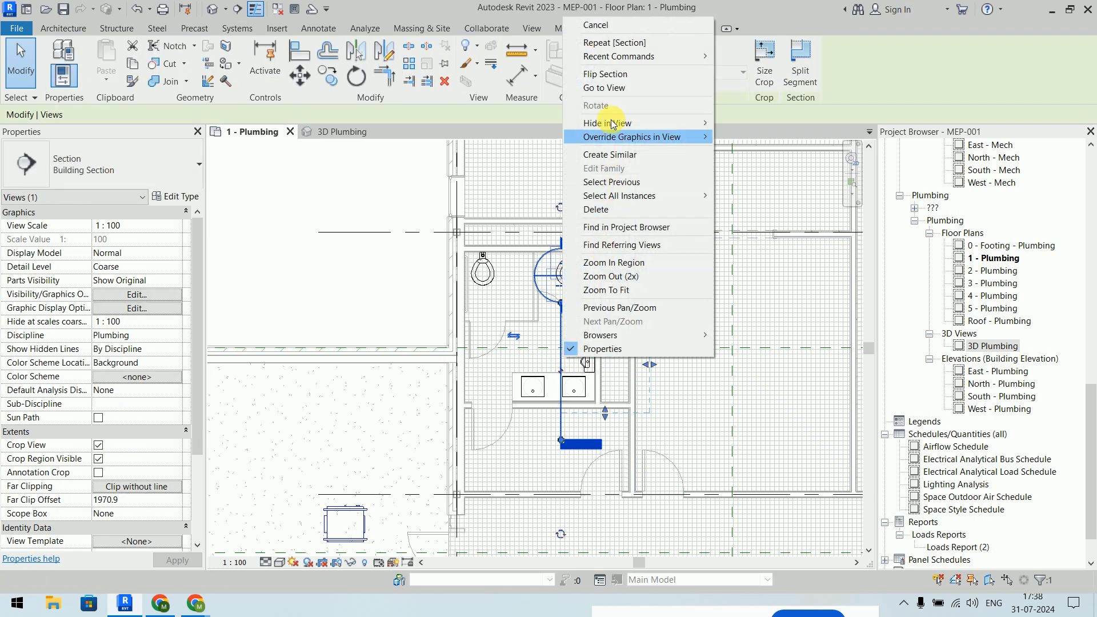
{"action": "left_click", "coordinate": [604, 87]}
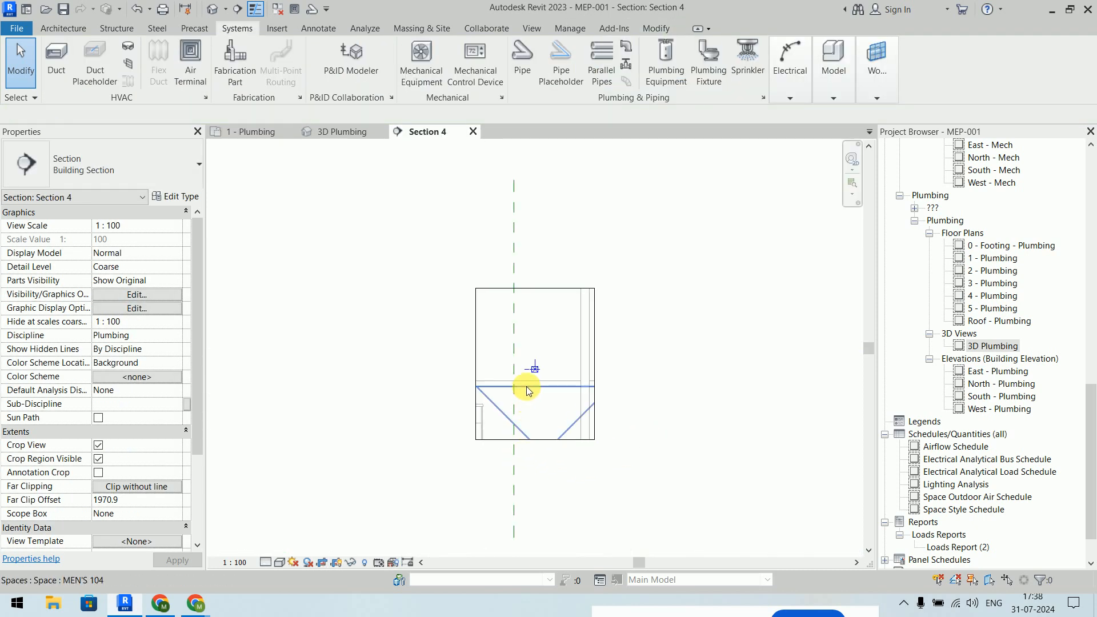
- Set Section 4 to Fine detail and extend the space below the floor line downward
{"action": "left_click", "coordinate": [267, 562]}
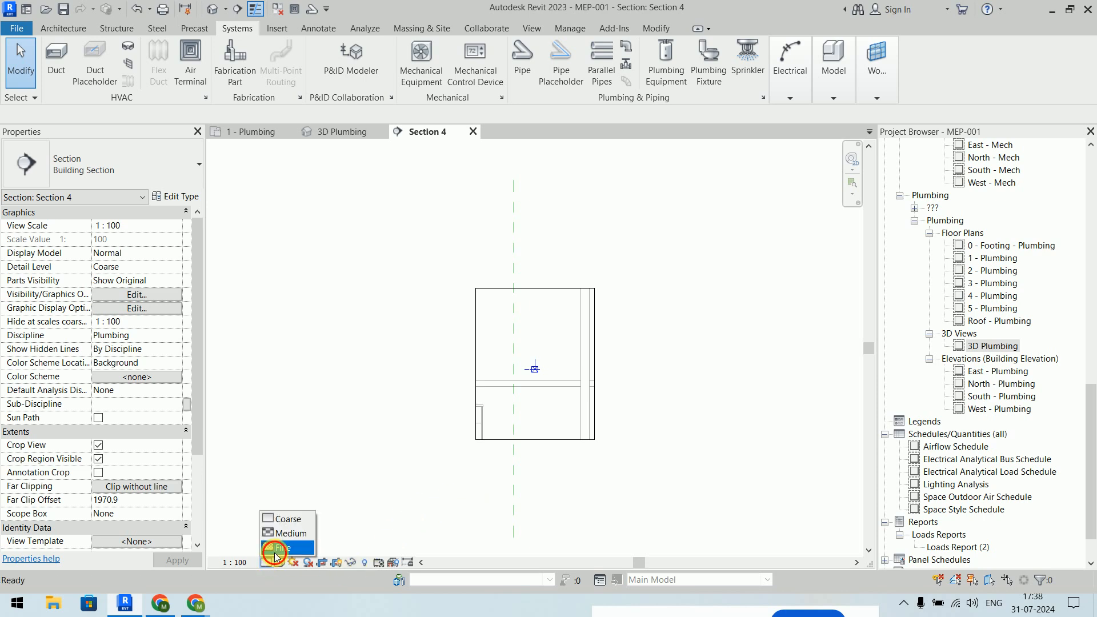
{"action": "left_click", "coordinate": [285, 546]}
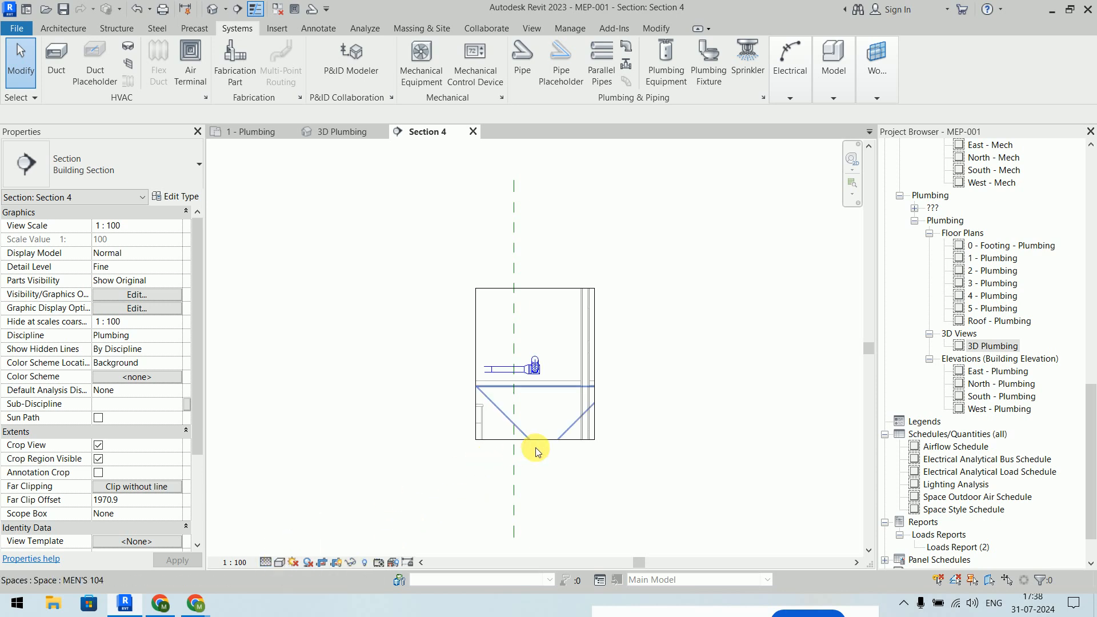
{"action": "left_click", "coordinate": [533, 441]}
{"action": "scroll", "coordinate": [674, 357], "scroll_direction": "down", "scroll_amount": 2}
{"action": "middle_click_drag", "start_coordinate": [673, 351], "coordinate": [580, 214]}
{"action": "left_click_drag", "start_coordinate": [489, 318], "coordinate": [492, 390]}
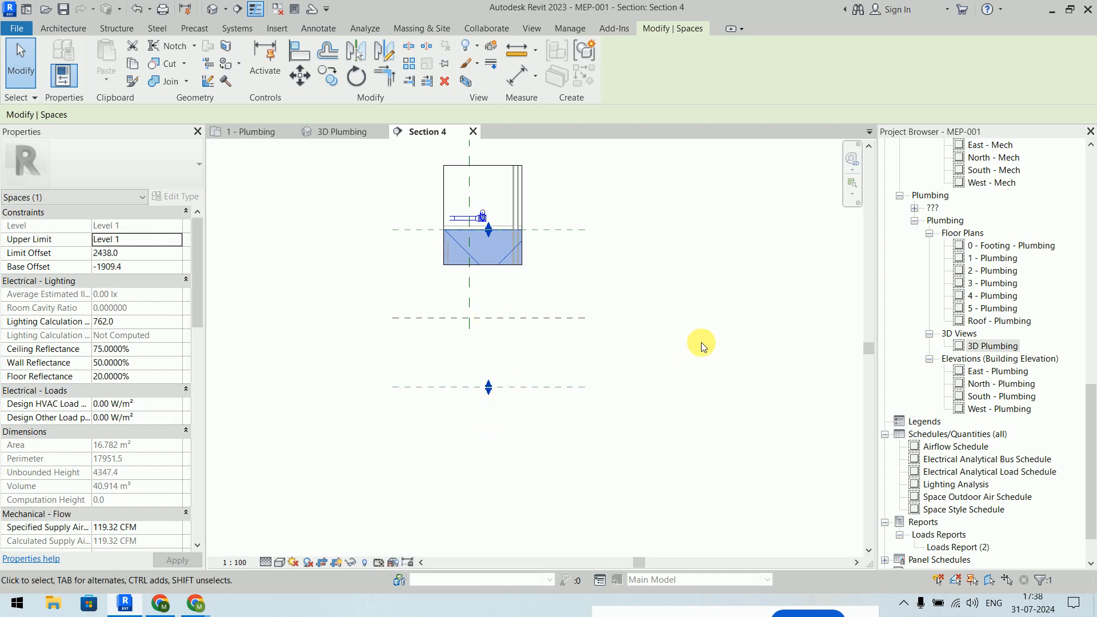
{"action": "left_click_drag", "start_coordinate": [196, 252], "coordinate": [194, 200]}
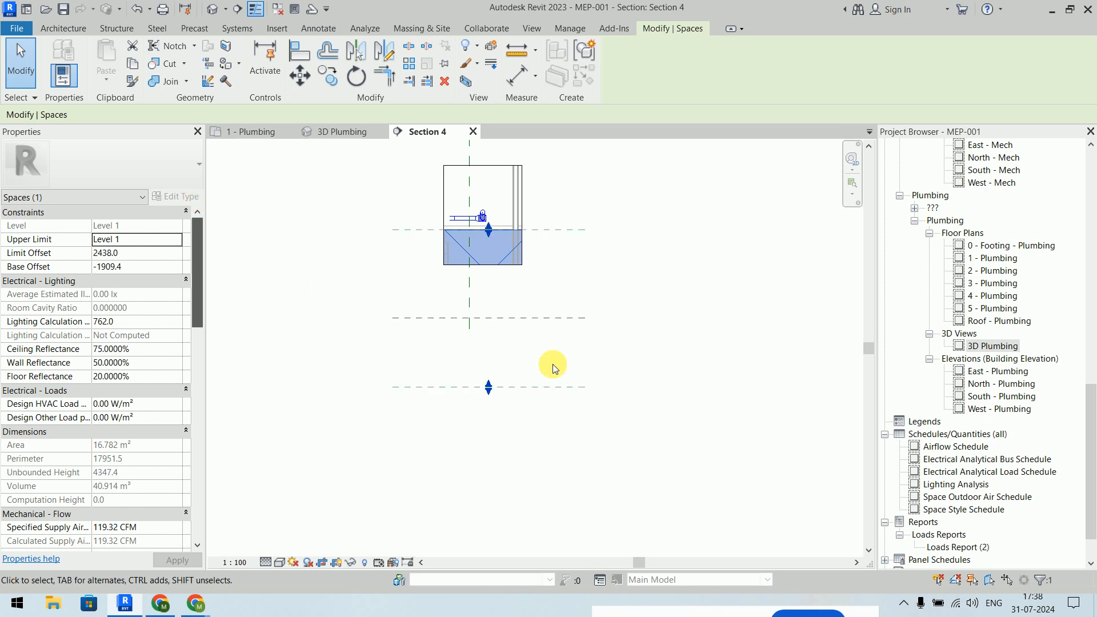
{"action": "left_click", "coordinate": [701, 375]}
- Select the section's crop region and stretch its top and bottom edges outward
{"action": "scroll", "coordinate": [639, 270], "scroll_direction": "down", "scroll_amount": 2}
{"action": "middle_click_drag", "start_coordinate": [640, 279], "coordinate": [606, 401]}
{"action": "left_click", "coordinate": [500, 325]}
{"action": "left_click_drag", "start_coordinate": [502, 323], "coordinate": [488, 192]}
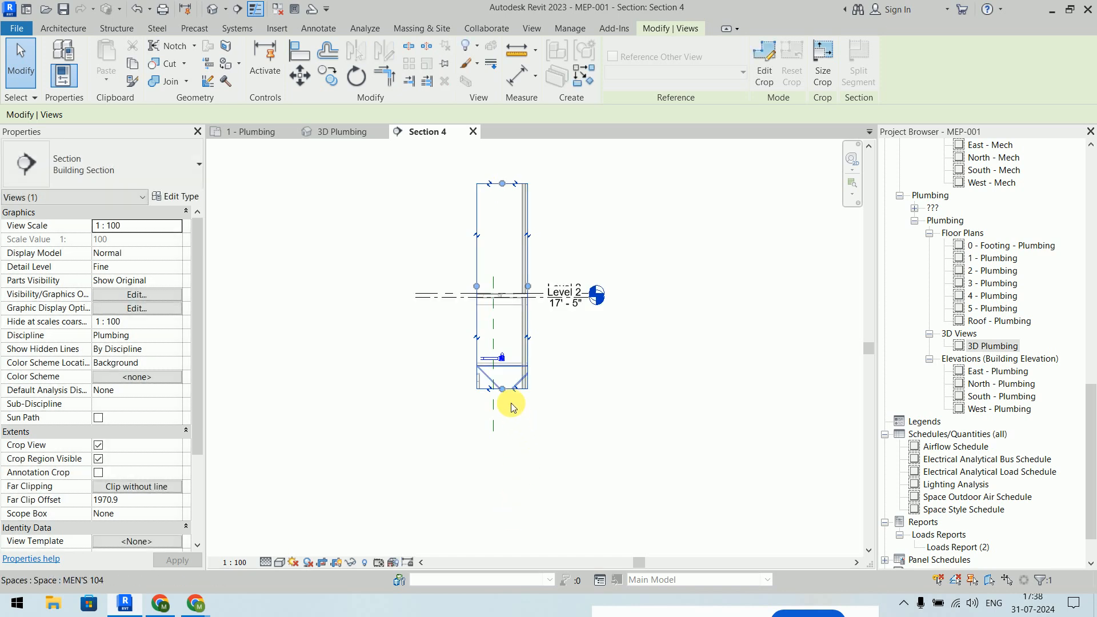
{"action": "left_click_drag", "start_coordinate": [502, 389], "coordinate": [503, 509]}
- Reframe the crop from just below Level 1 up to Level 2, widened to the left
{"action": "middle_click_drag", "start_coordinate": [657, 464], "coordinate": [676, 520]}
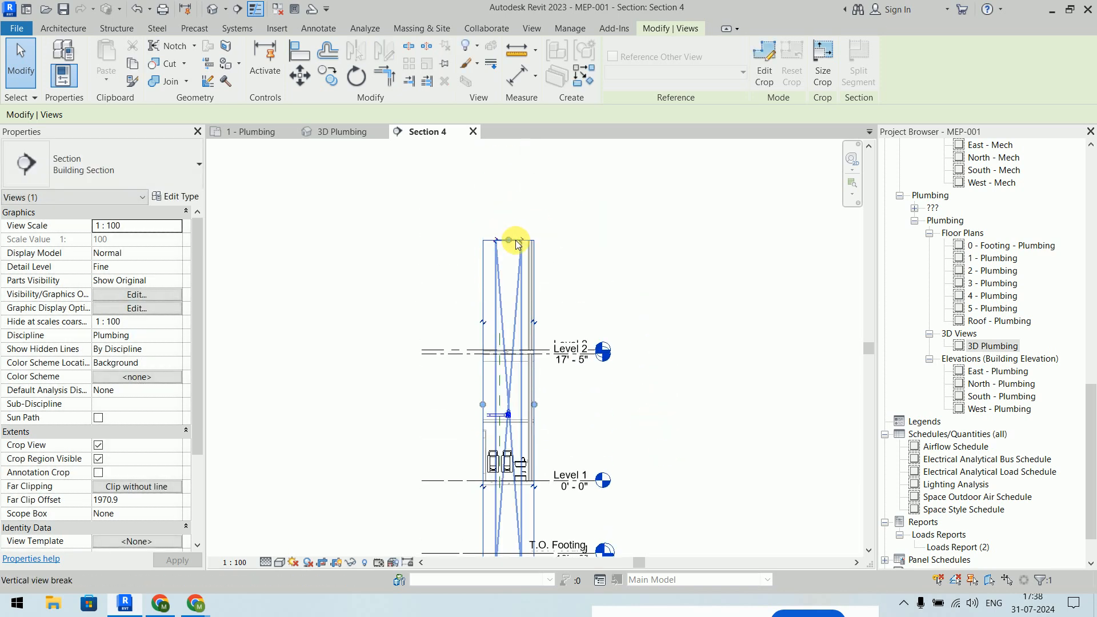
{"action": "left_click_drag", "start_coordinate": [510, 240], "coordinate": [522, 350]}
{"action": "scroll", "coordinate": [507, 485], "scroll_direction": "up", "scroll_amount": 5}
{"action": "scroll", "coordinate": [486, 469], "scroll_direction": "down", "scroll_amount": 3}
{"action": "left_click_drag", "start_coordinate": [470, 466], "coordinate": [476, 326]}
{"action": "scroll", "coordinate": [465, 291], "scroll_direction": "up", "scroll_amount": 4}
{"action": "left_click_drag", "start_coordinate": [437, 231], "coordinate": [387, 234]}
{"action": "left_click", "coordinate": [625, 318]}
{"action": "scroll", "coordinate": [553, 440], "scroll_direction": "up", "scroll_amount": 2}
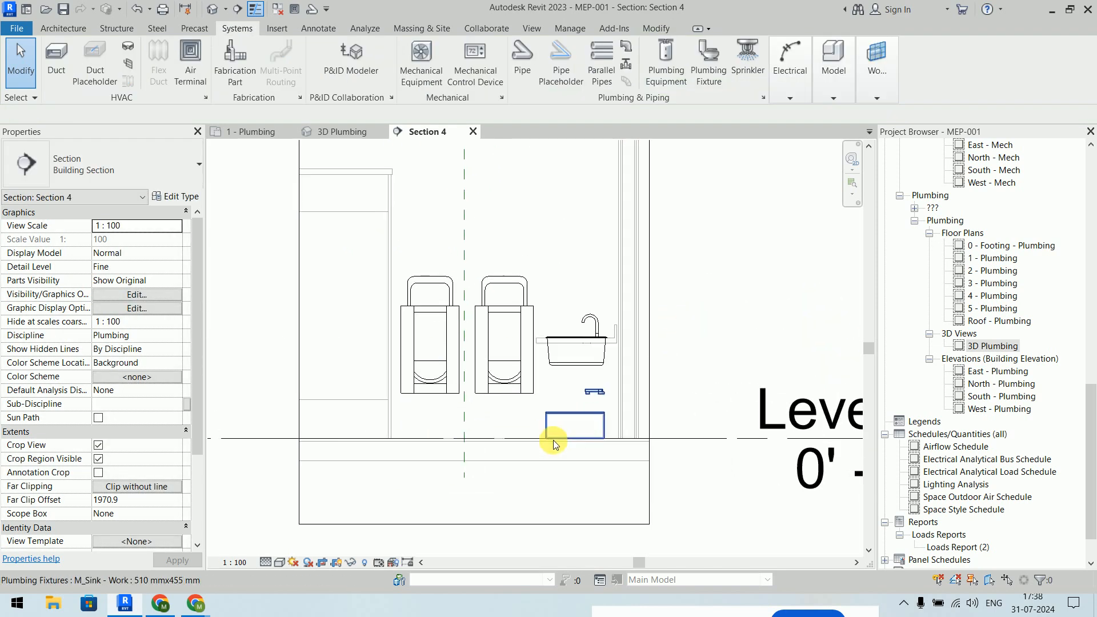
- Switch Section 4 to the Shaded visual style and frame the urinals and work sink
{"action": "left_click", "coordinate": [512, 307]}
{"action": "scroll", "coordinate": [517, 394], "scroll_direction": "up", "scroll_amount": 3}
{"action": "scroll", "coordinate": [541, 379], "scroll_direction": "down", "scroll_amount": 3}
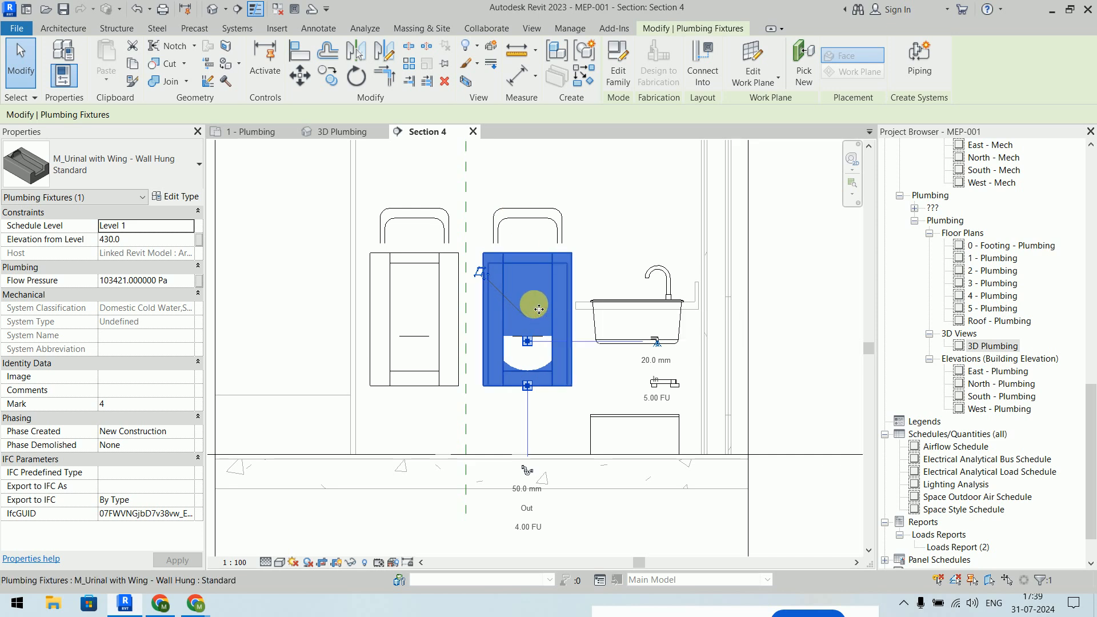
{"action": "key", "text": "Escape"}
{"action": "left_click", "coordinate": [279, 562]}
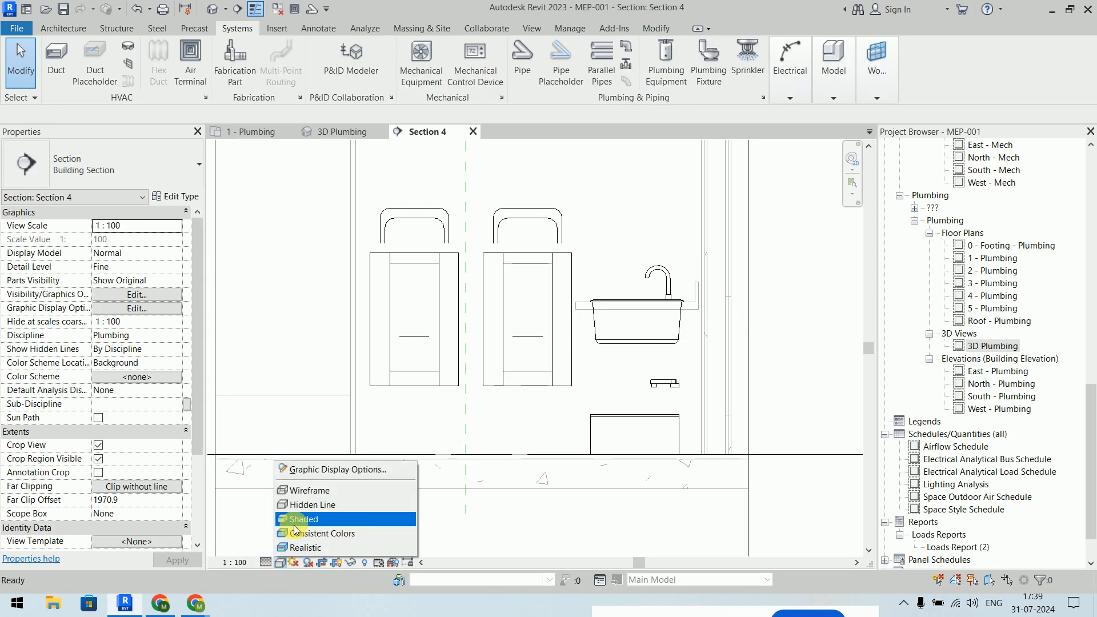
{"action": "left_click", "coordinate": [297, 519]}
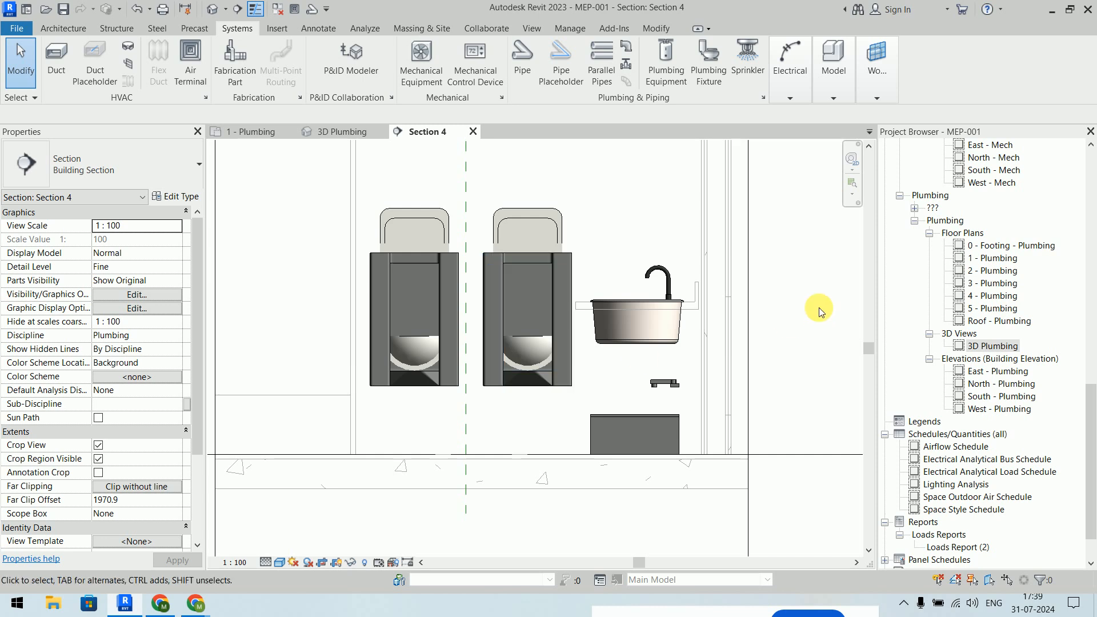
{"action": "middle_click_drag", "start_coordinate": [817, 306], "coordinate": [752, 299]}
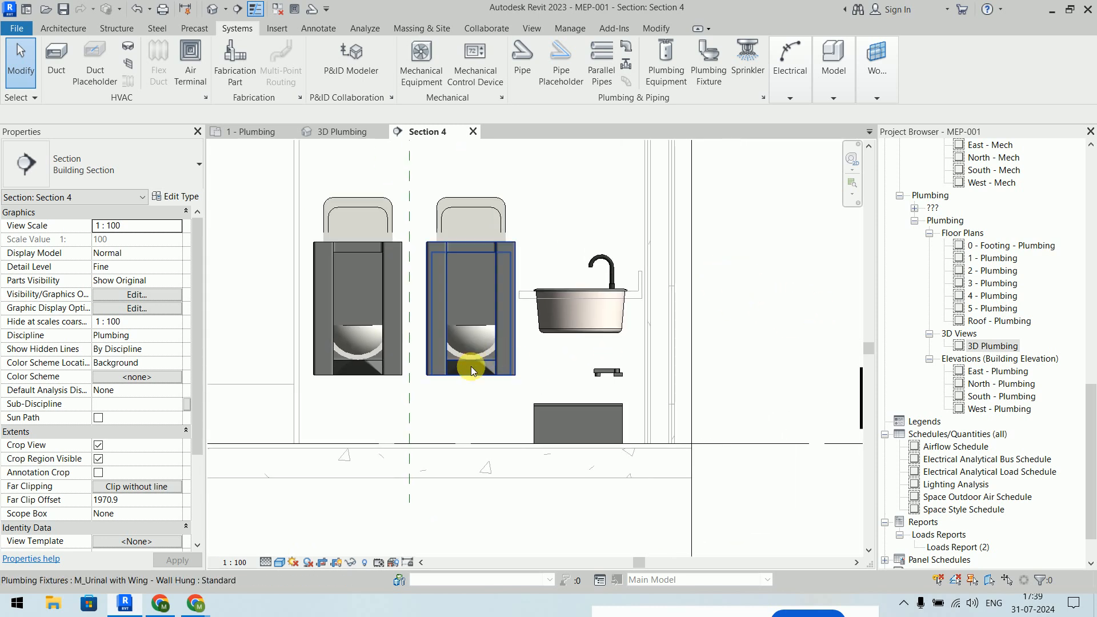
- Align the left and middle urinals to a reference line, then undo both alignments
{"action": "key", "text": "l"}
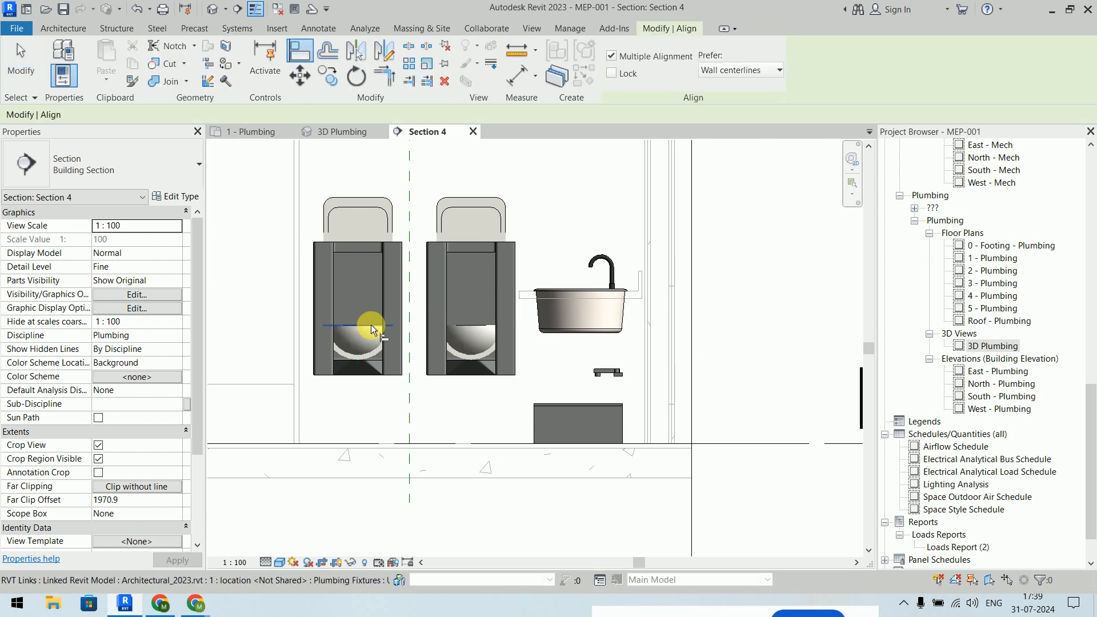
{"action": "left_click", "coordinate": [372, 325]}
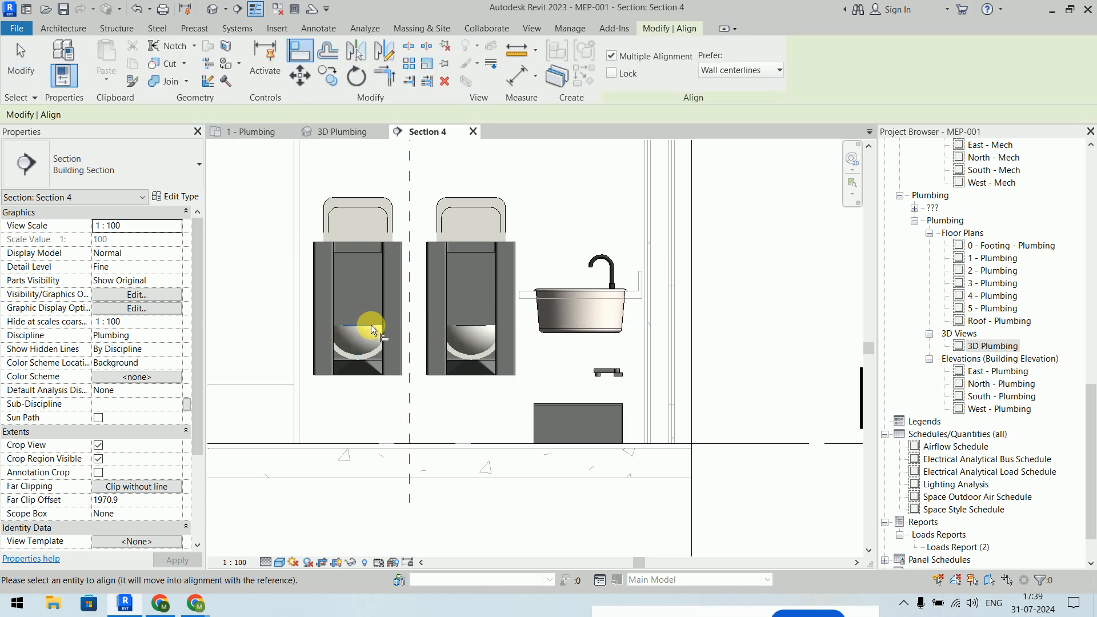
{"action": "left_click", "coordinate": [365, 375]}
{"action": "left_click", "coordinate": [474, 375]}
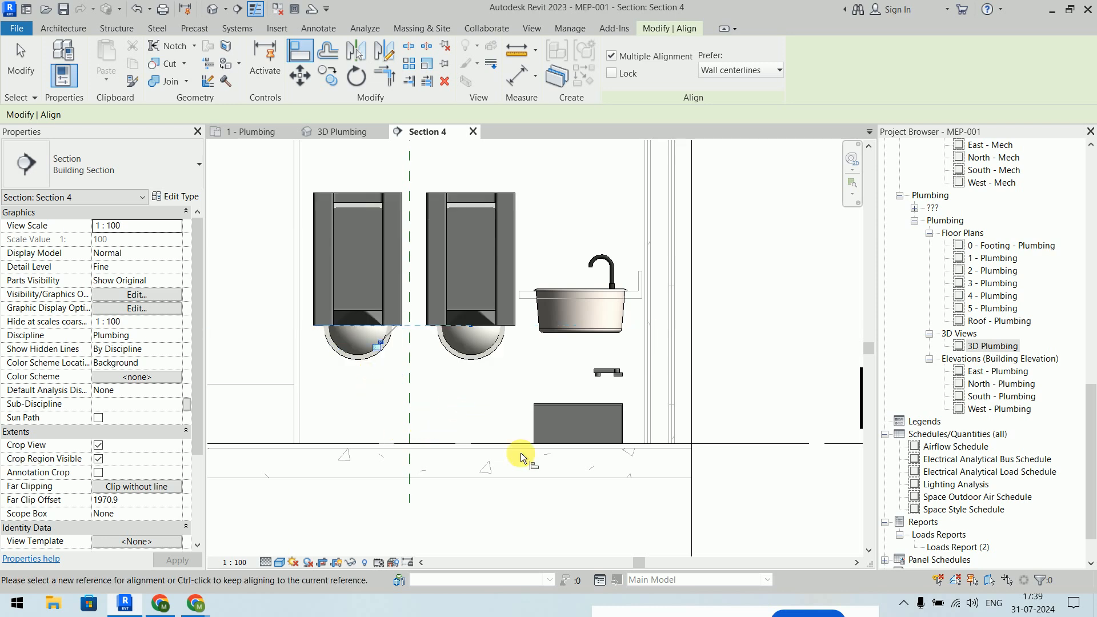
{"action": "key", "text": "Escape"}
{"action": "key", "text": "Escape"}
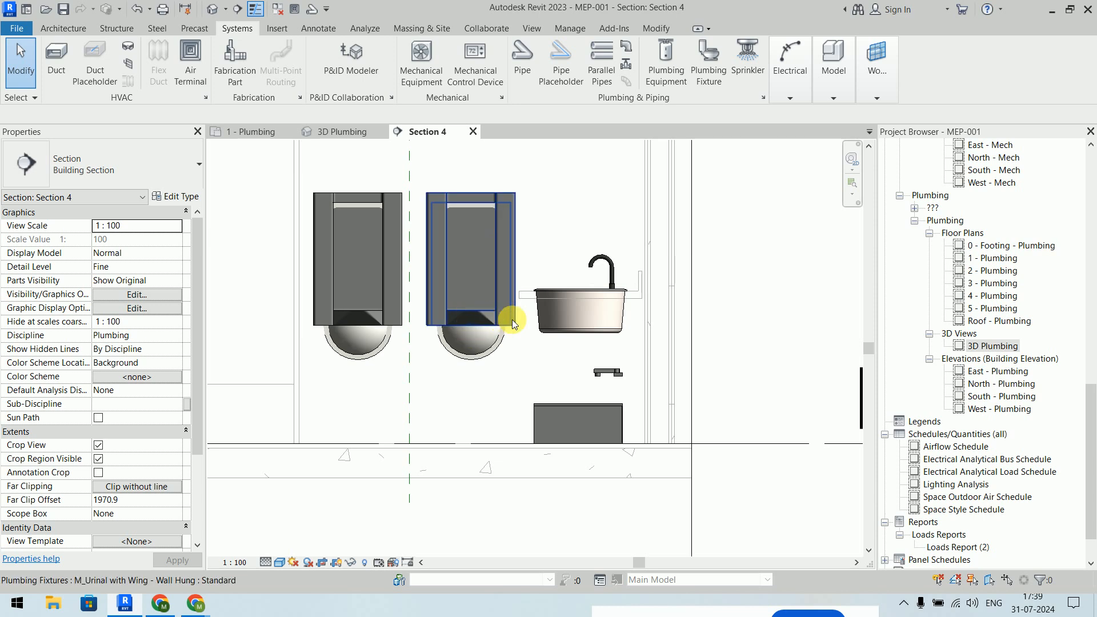
{"action": "key", "text": "ctrl+z"}
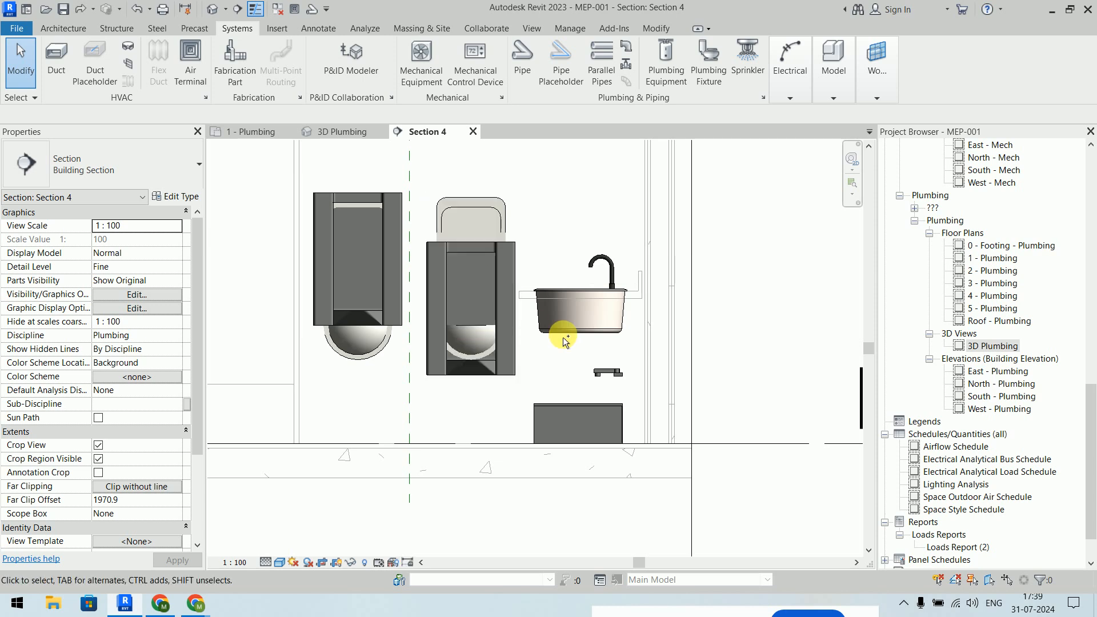
{"action": "key", "text": "ctrl+z"}
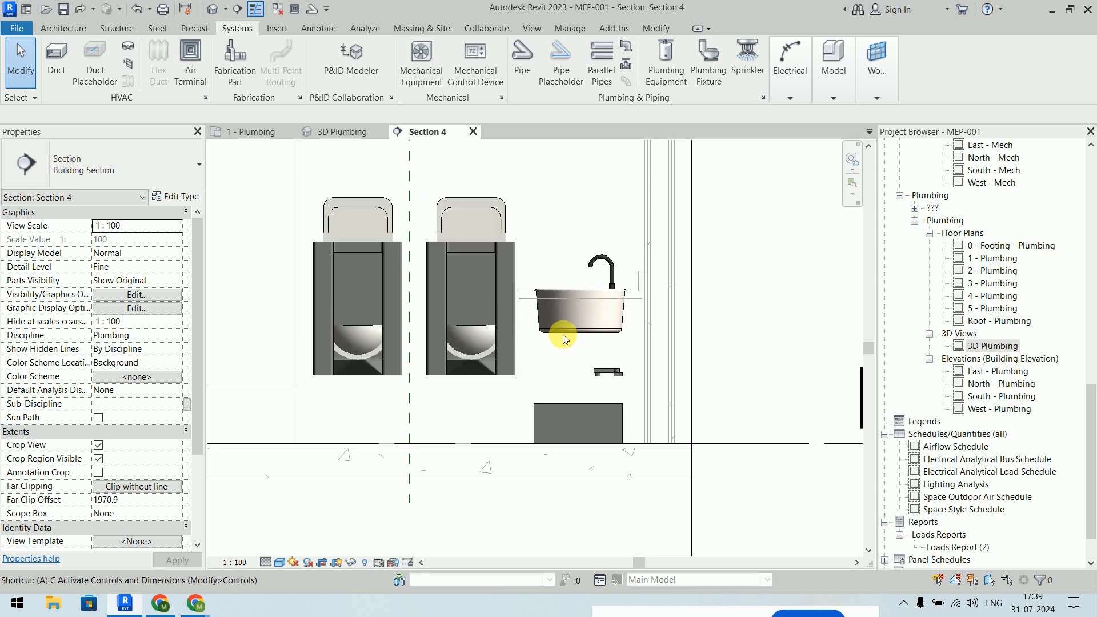
- Re-align both urinals level to the left urinal's edge using Align (AL)
{"action": "key", "text": "a"}
{"action": "key", "text": "l"}
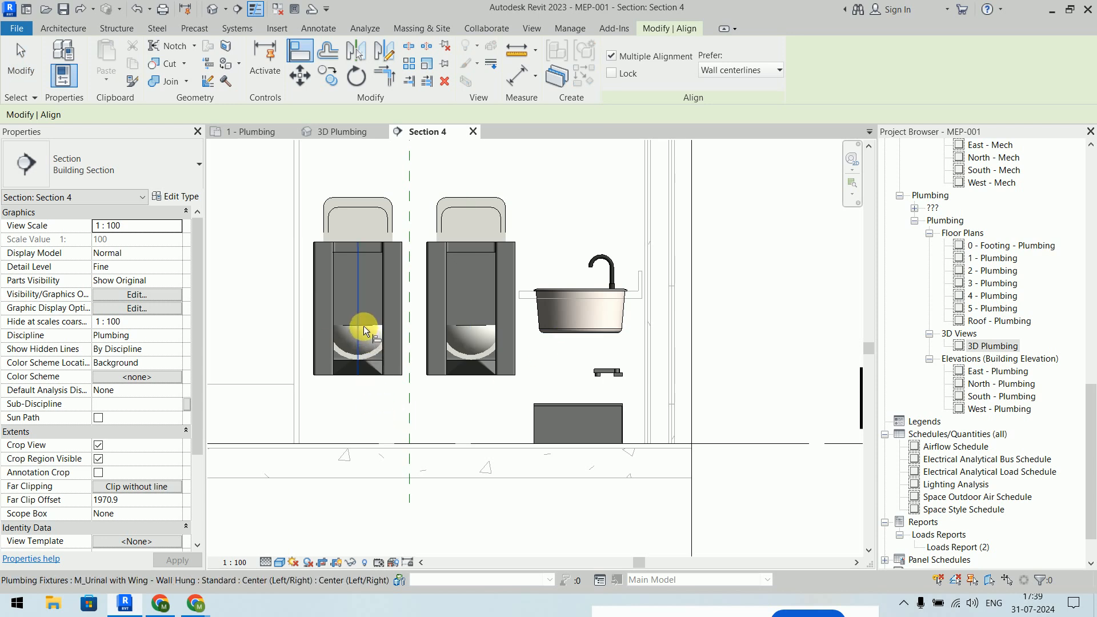
{"action": "left_click", "coordinate": [372, 322]}
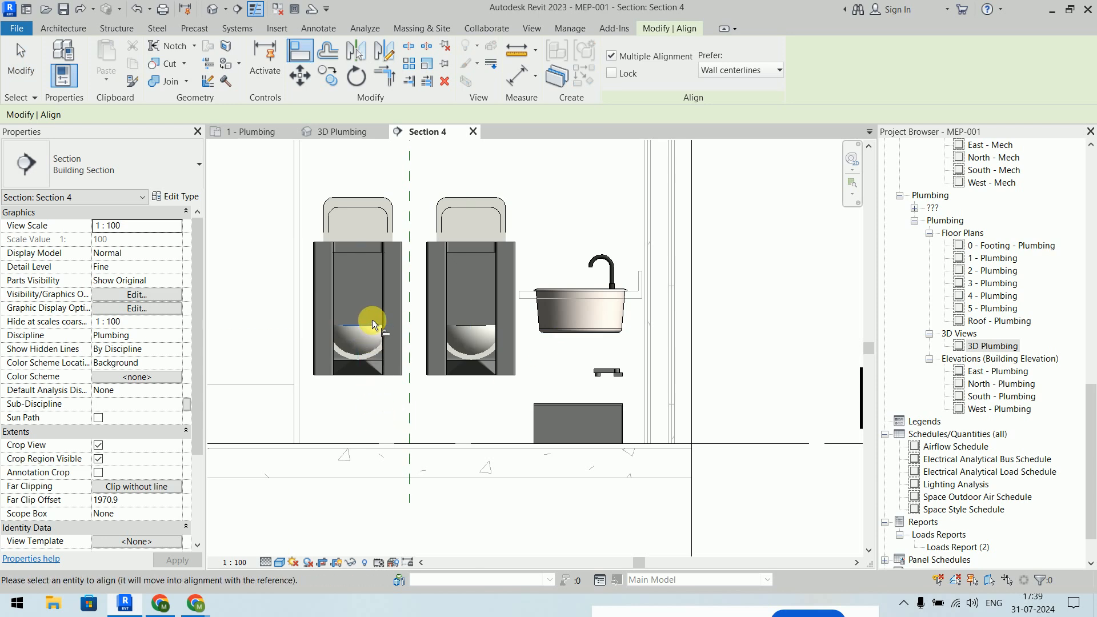
{"action": "left_click", "coordinate": [374, 357]}
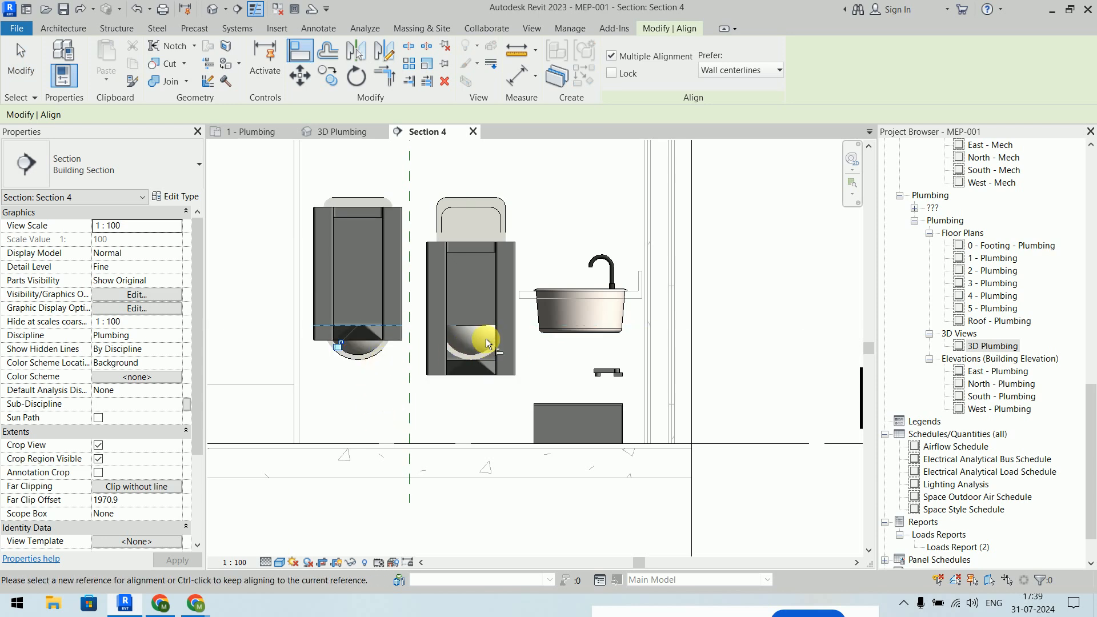
{"action": "left_click", "coordinate": [487, 353]}
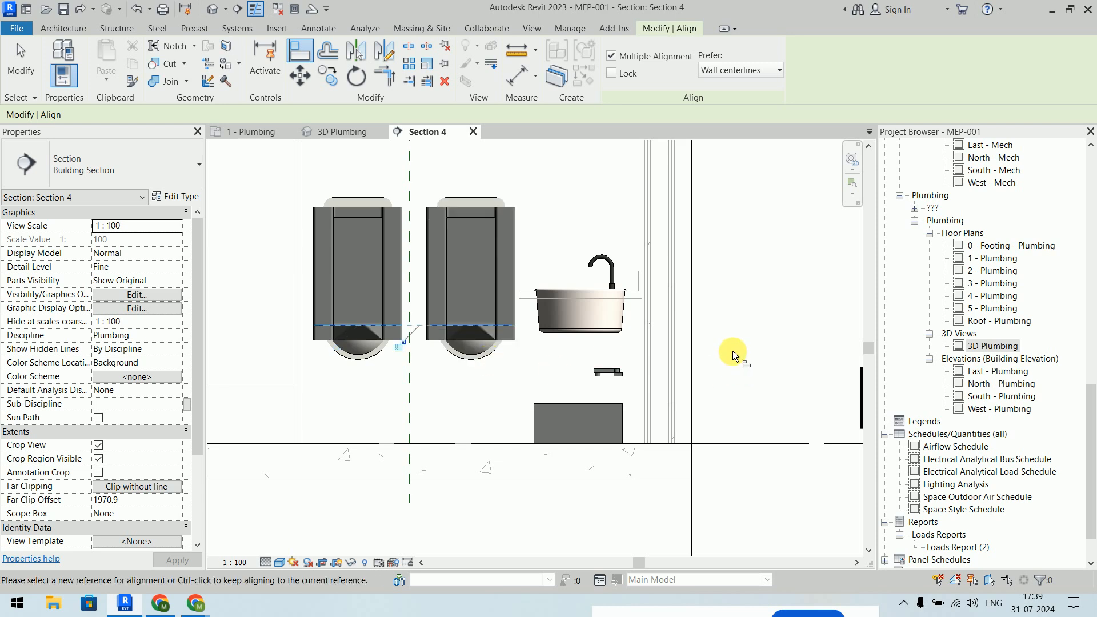
{"action": "key", "text": "Escape"}
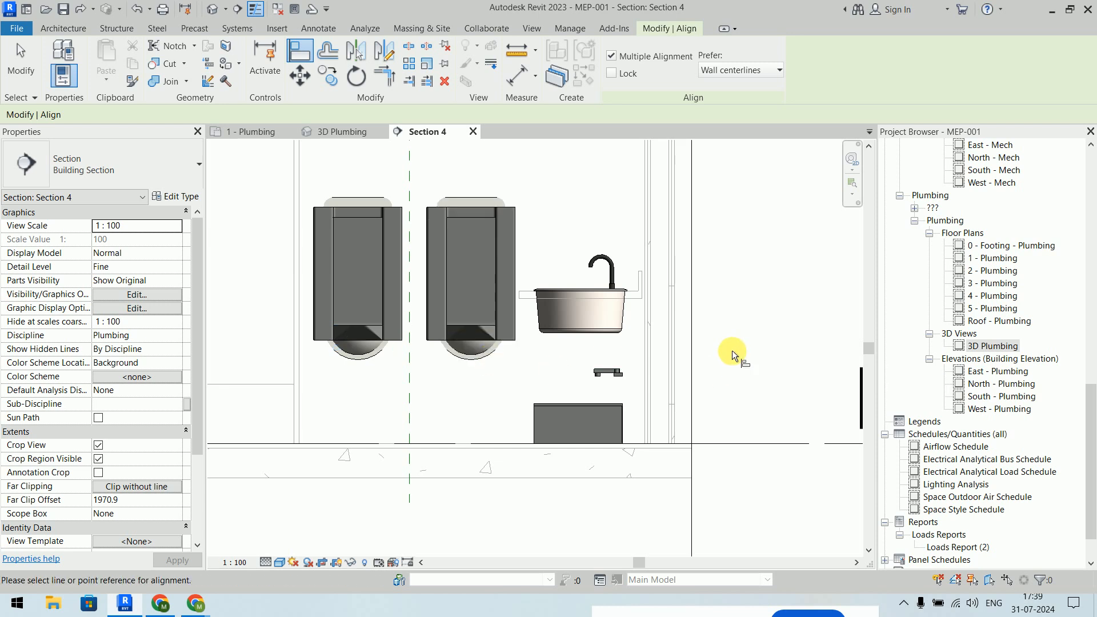
- Align the work sink cabinet's top to the sink's top edge
{"action": "left_click", "coordinate": [607, 293]}
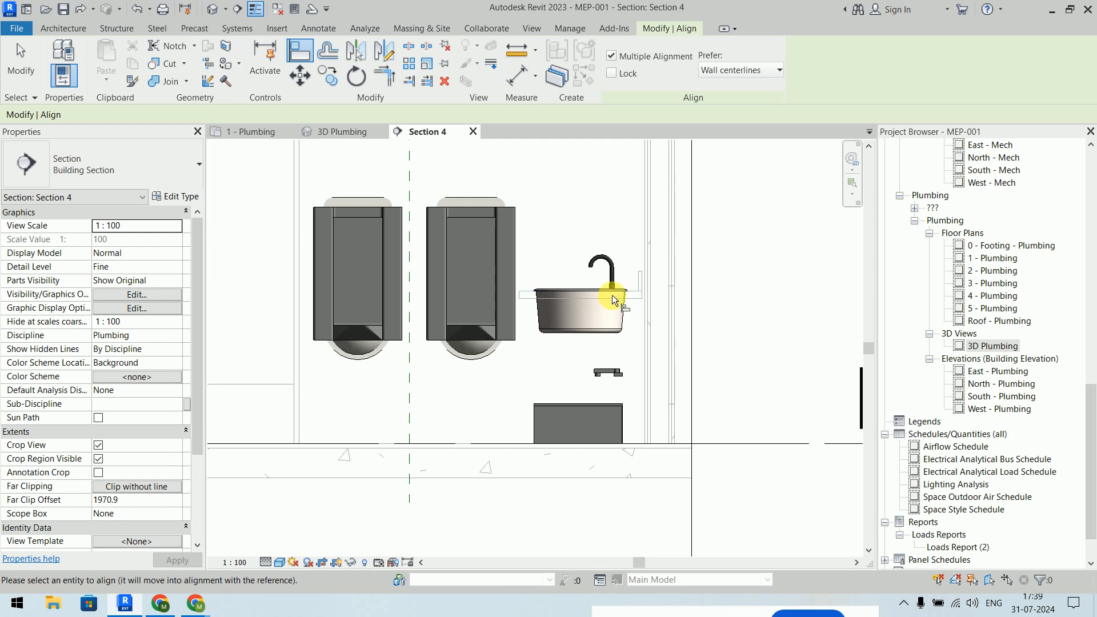
{"action": "scroll", "coordinate": [591, 407], "scroll_direction": "up", "scroll_amount": 1}
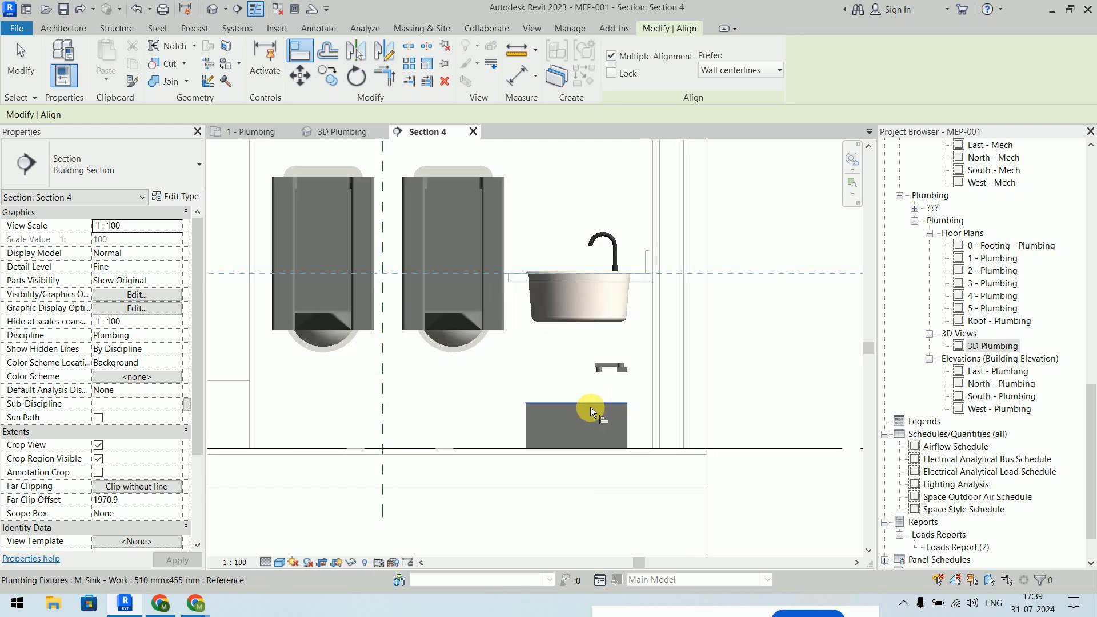
{"action": "scroll", "coordinate": [590, 407], "scroll_direction": "up", "scroll_amount": 1}
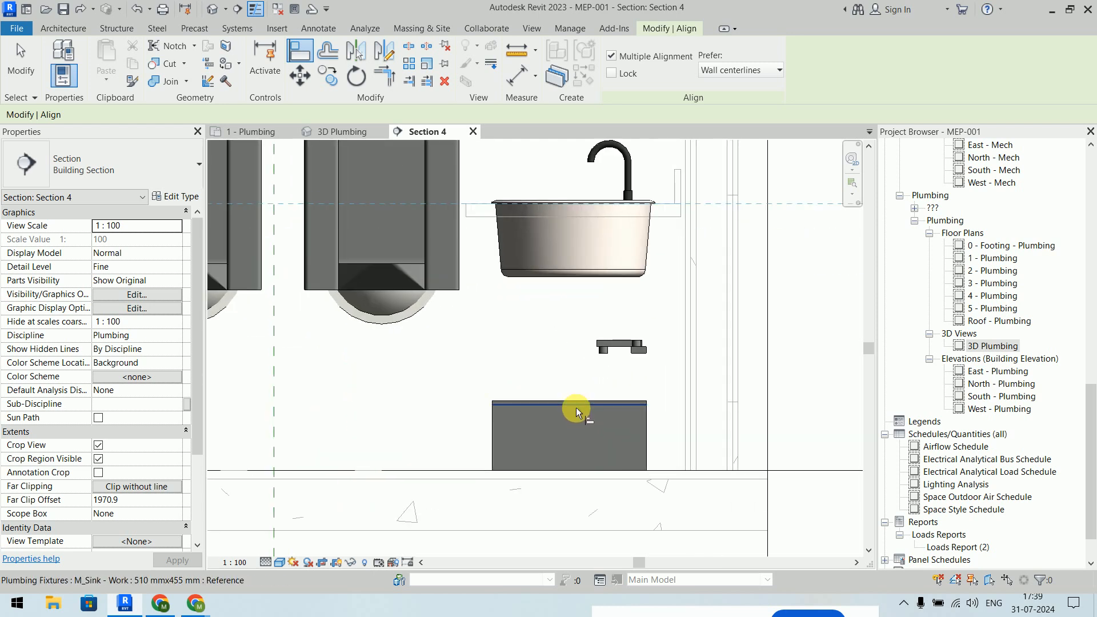
{"action": "left_click", "coordinate": [576, 407]}
{"action": "scroll", "coordinate": [575, 407], "scroll_direction": "down", "scroll_amount": 2}
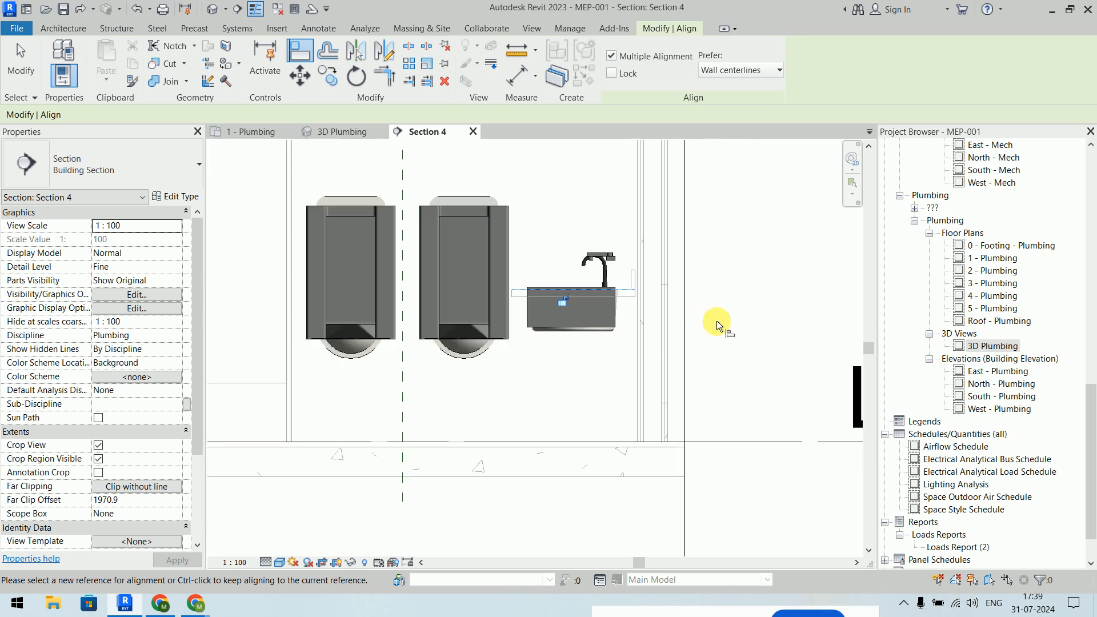
{"action": "key", "text": "Escape"}
{"action": "key", "text": "Escape"}
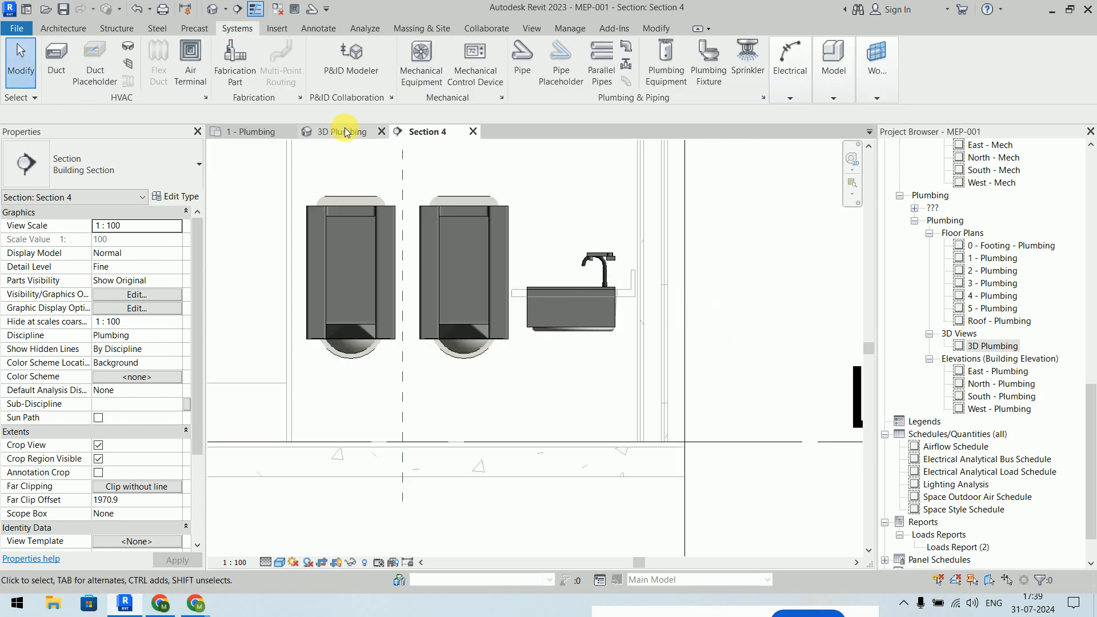
- In 1 - Plumbing, move the Section 4 line left across the work sinks and deepen its far clip to 2103.7
{"action": "left_click", "coordinate": [252, 131]}
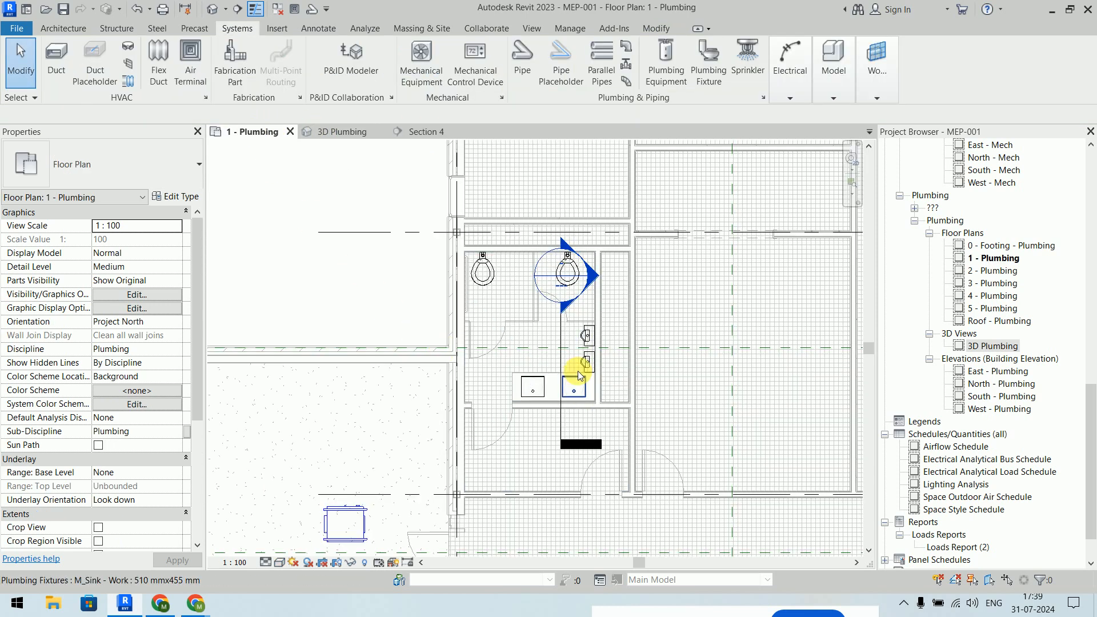
{"action": "left_click", "coordinate": [557, 351]}
{"action": "scroll", "coordinate": [573, 372], "scroll_direction": "up", "scroll_amount": 2}
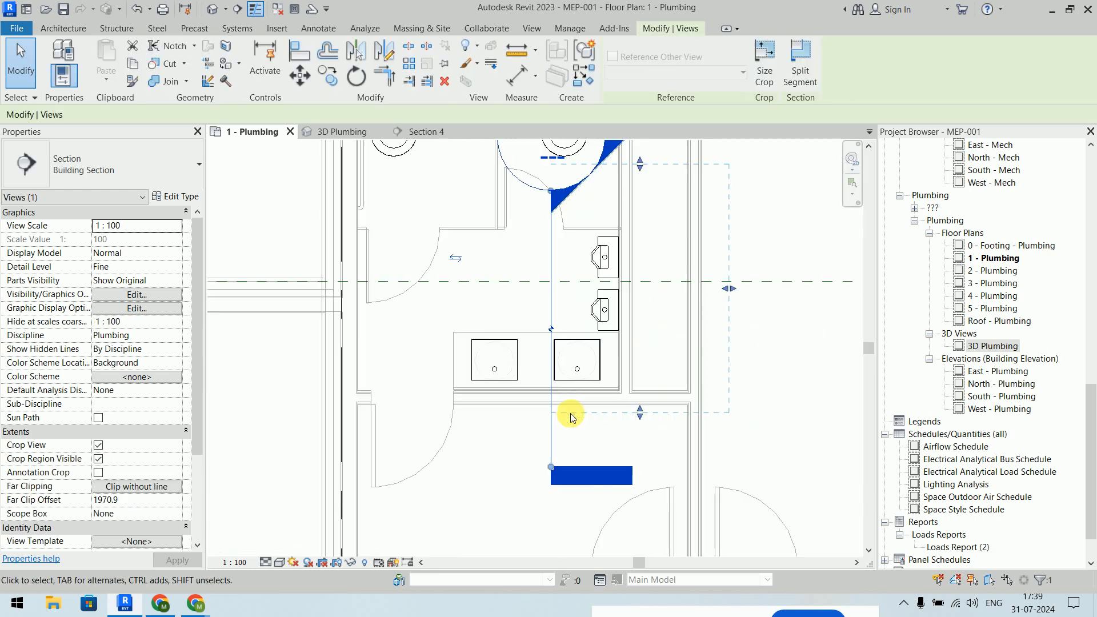
{"action": "left_click_drag", "start_coordinate": [551, 312], "coordinate": [464, 292]}
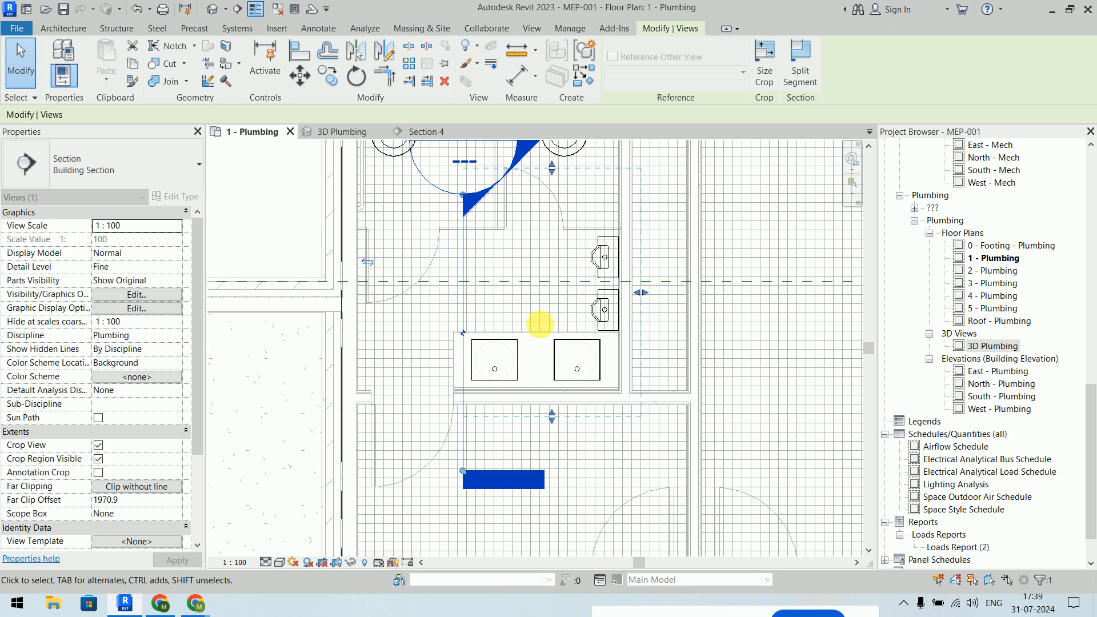
{"action": "left_click_drag", "start_coordinate": [644, 296], "coordinate": [654, 299]}
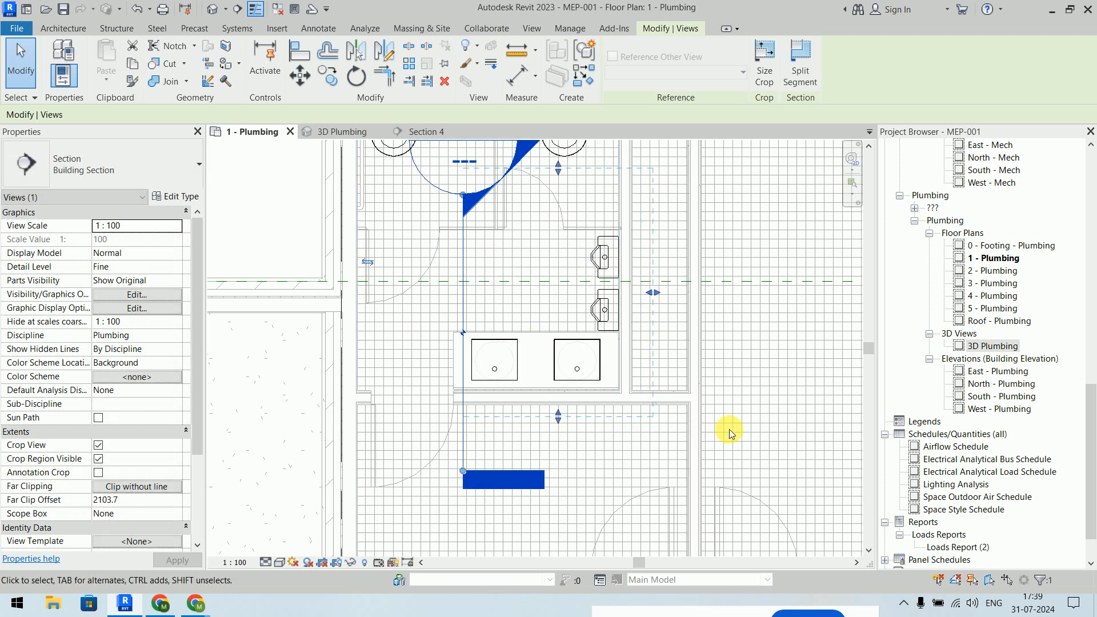
{"action": "left_click", "coordinate": [729, 430]}
- Return to the Section 4 view from the section line's context menu
{"action": "left_click", "coordinate": [464, 290]}
{"action": "right_click", "coordinate": [464, 290]}
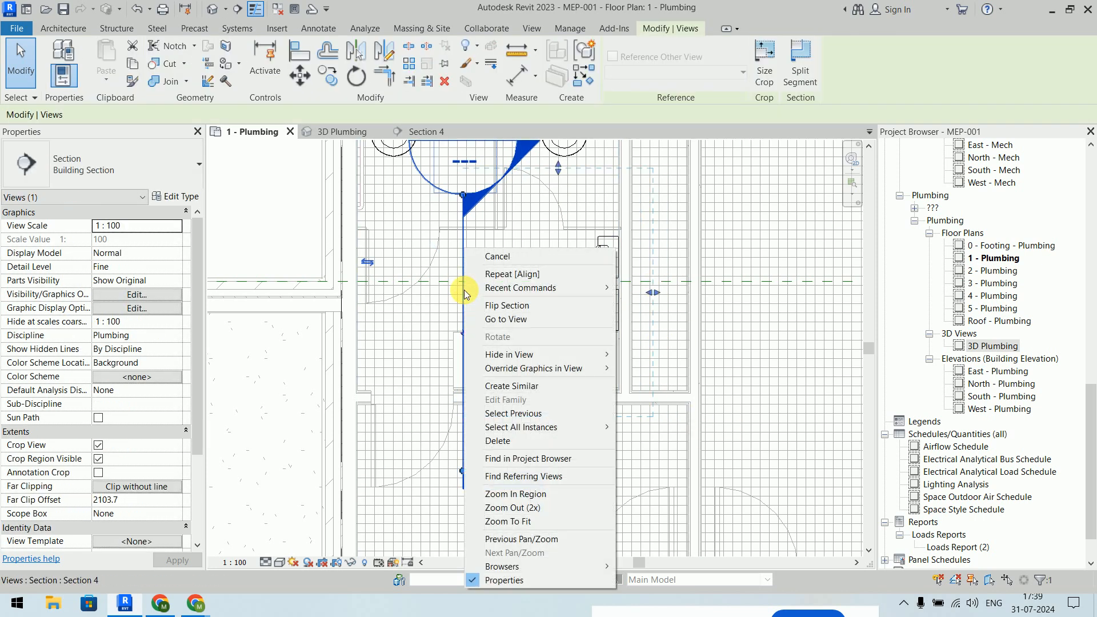
{"action": "left_click", "coordinate": [489, 319]}
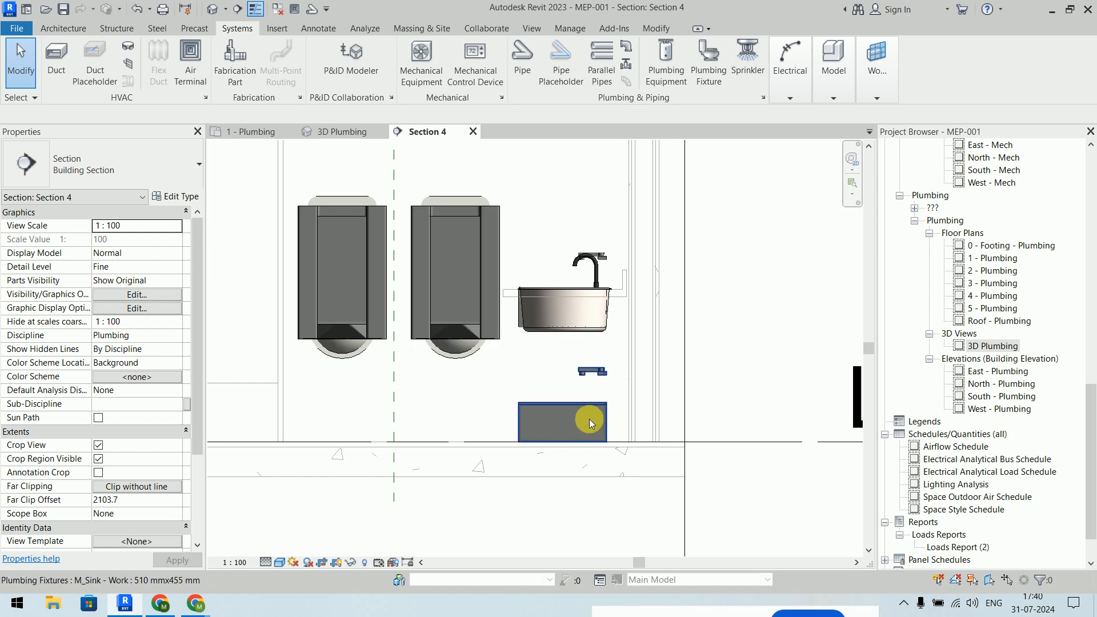
- Align the lower work sink cabinet's top to the upper sink's top edge in Section 4 with AL
{"action": "key", "text": "a"}
{"action": "key", "text": "l"}
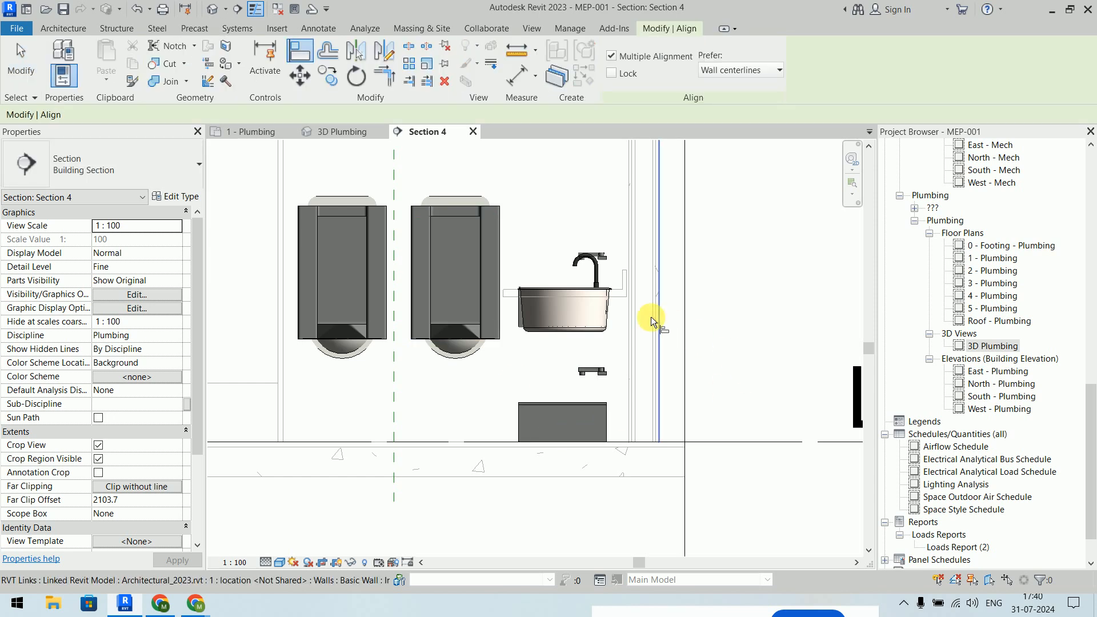
{"action": "left_click", "coordinate": [616, 291]}
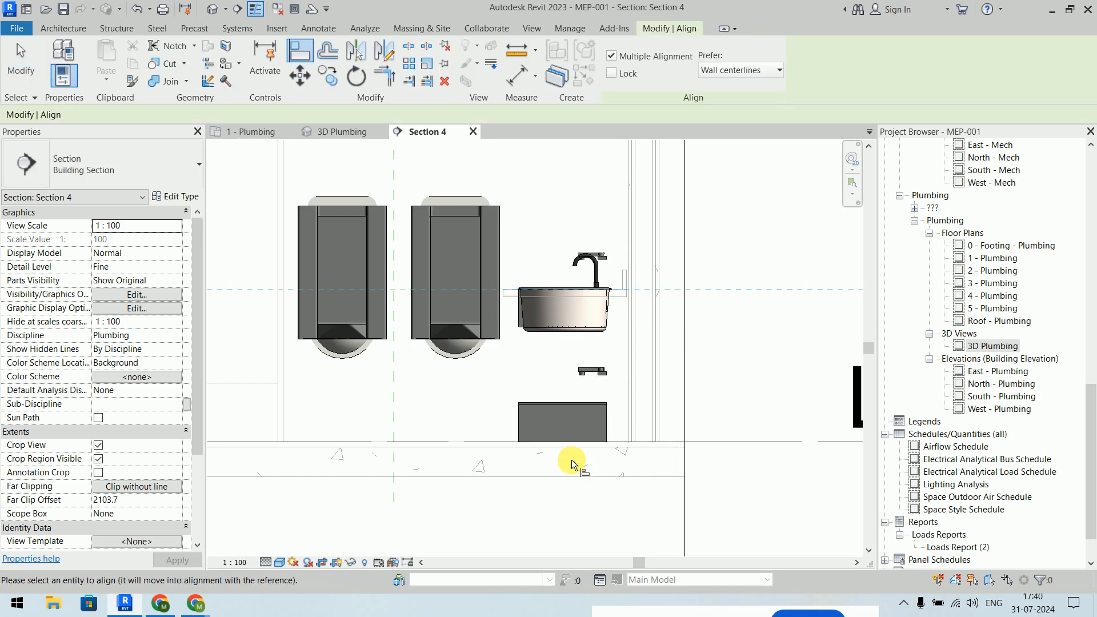
{"action": "scroll", "coordinate": [577, 460], "scroll_direction": "up", "scroll_amount": 2}
{"action": "left_click", "coordinate": [567, 369]}
{"action": "scroll", "coordinate": [586, 403], "scroll_direction": "down", "scroll_amount": 2}
{"action": "scroll", "coordinate": [586, 406], "scroll_direction": "down", "scroll_amount": 1}
{"action": "key", "text": "Escape"}
{"action": "key", "text": "Escape"}
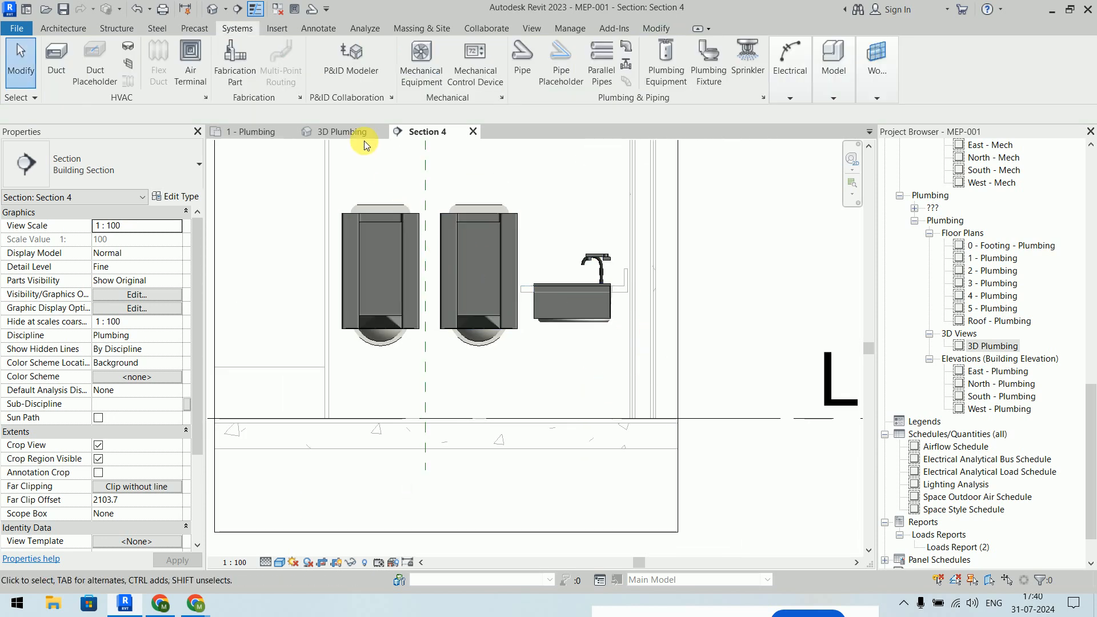
{"action": "left_click", "coordinate": [364, 143]}
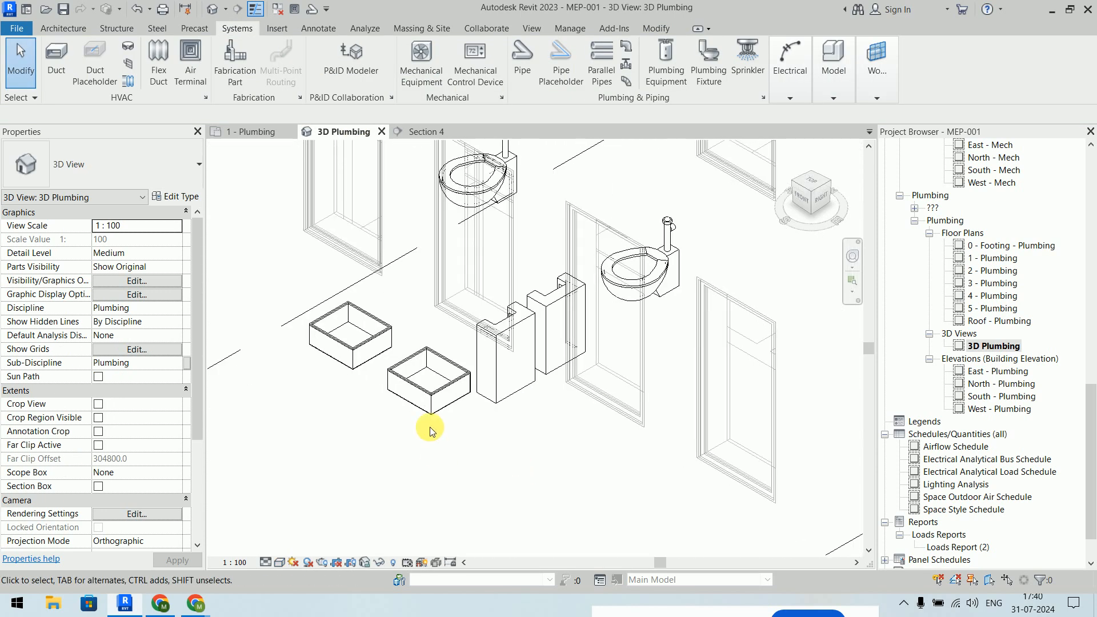
- Orbit and pan the 3D Plumbing view to inspect both water closets, both urinals and the work sinks
{"action": "middle_click_drag", "start_coordinate": [456, 433], "coordinate": [530, 395], "text": "shift"}
{"action": "scroll", "coordinate": [529, 395], "scroll_direction": "down", "scroll_amount": 3}
{"action": "middle_click_drag", "start_coordinate": [343, 318], "coordinate": [613, 357]}
{"action": "middle_click_drag", "start_coordinate": [324, 372], "coordinate": [652, 335]}
{"action": "middle_click_drag", "start_coordinate": [572, 375], "coordinate": [559, 439], "text": "shift"}
{"action": "middle_click_drag", "start_coordinate": [541, 365], "coordinate": [513, 554]}
{"action": "scroll", "coordinate": [537, 380], "scroll_direction": "up", "scroll_amount": 3}
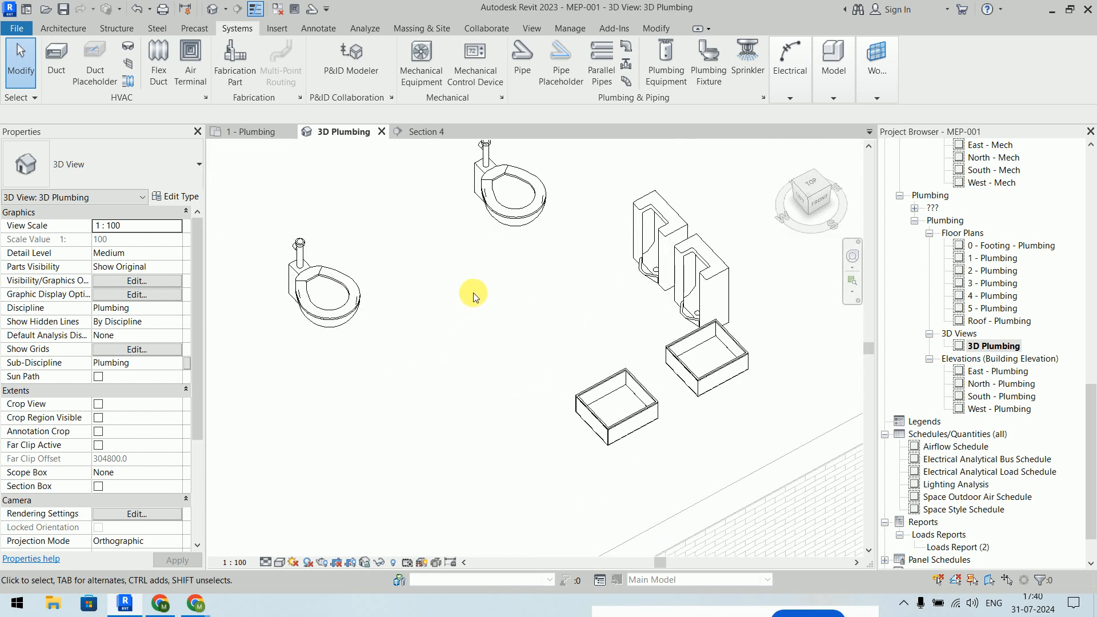
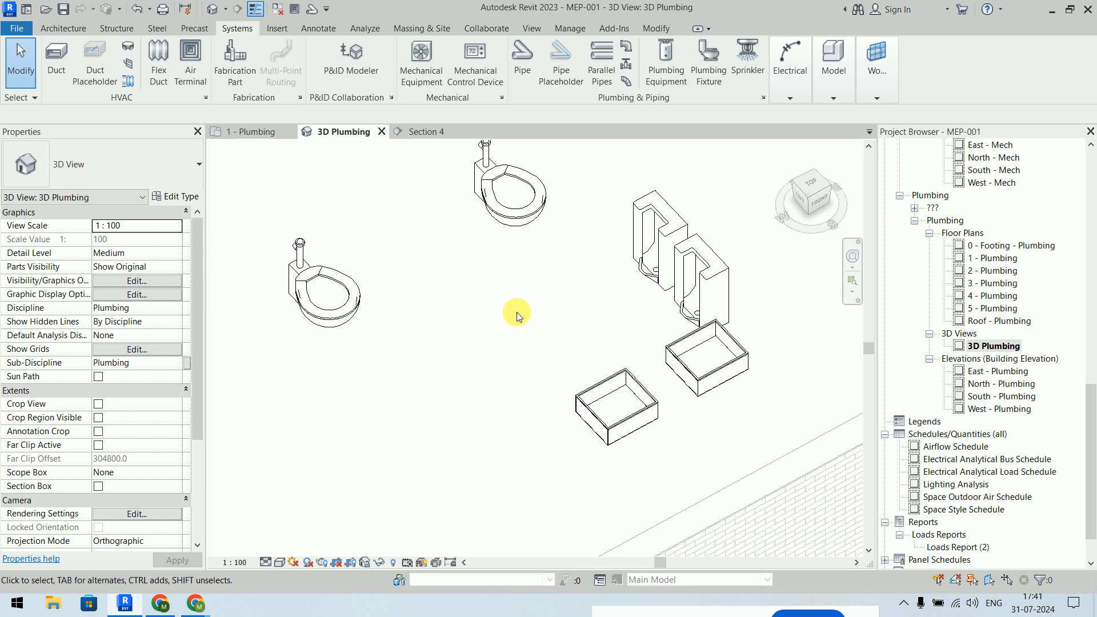
- Leave the 3D Plumbing view for the 1 - Plumbing plan and zoom in on the restroom fixtures
{"action": "scroll", "coordinate": [517, 316], "scroll_direction": "down", "scroll_amount": 6}
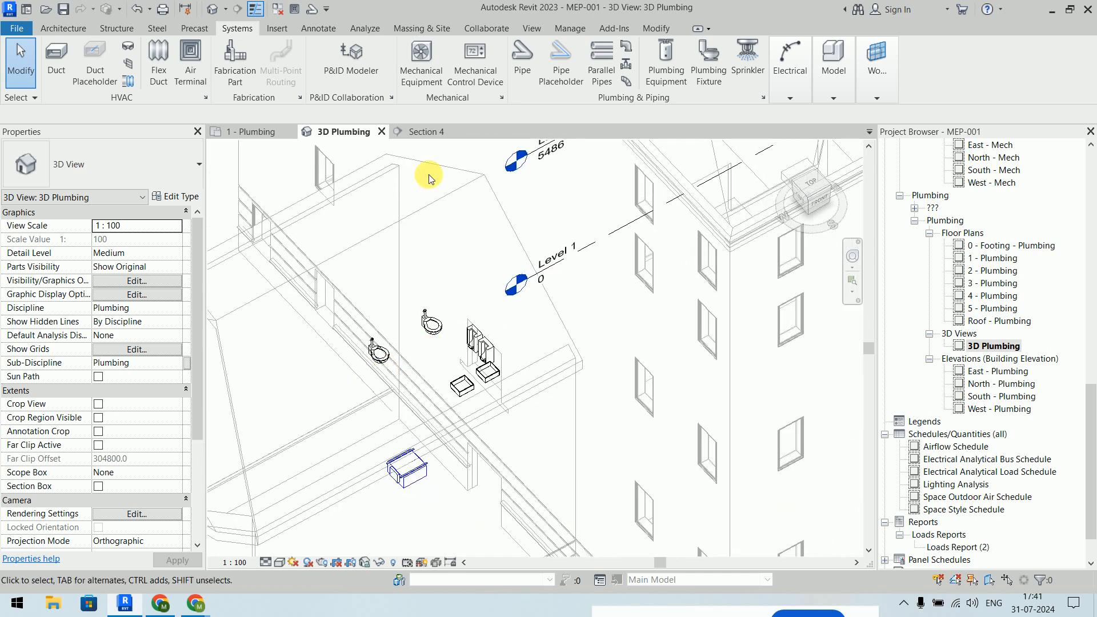
{"action": "left_click", "coordinate": [246, 132]}
{"action": "scroll", "coordinate": [588, 351], "scroll_direction": "up", "scroll_amount": 3}
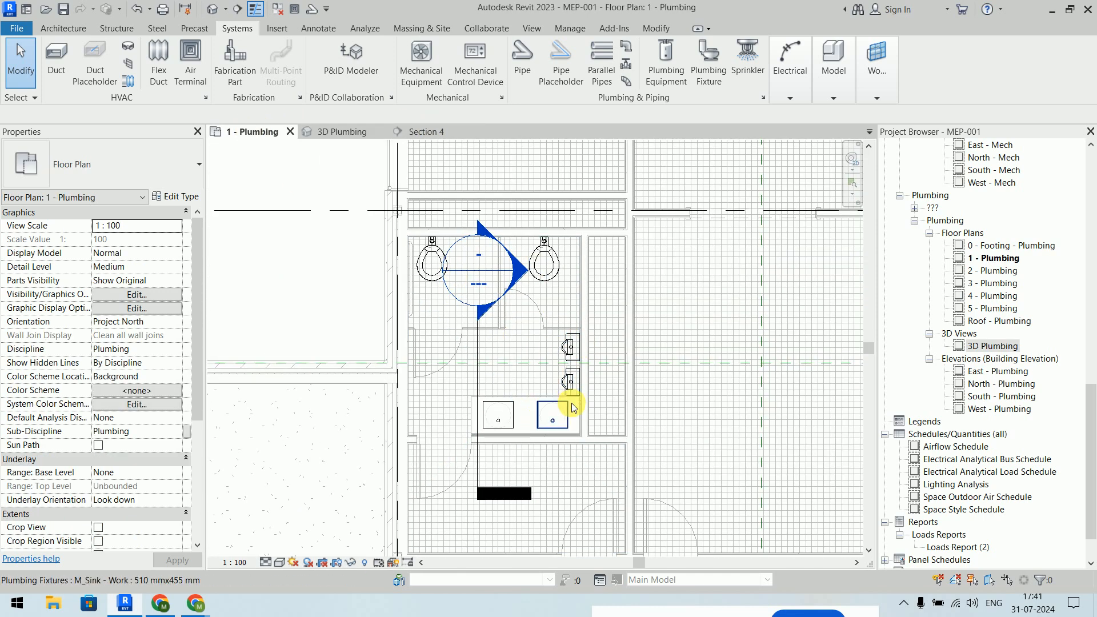
- Drag the section line left out of the toilet room so it no longer crosses the toilets
{"action": "middle_click_drag", "start_coordinate": [573, 407], "coordinate": [566, 342]}
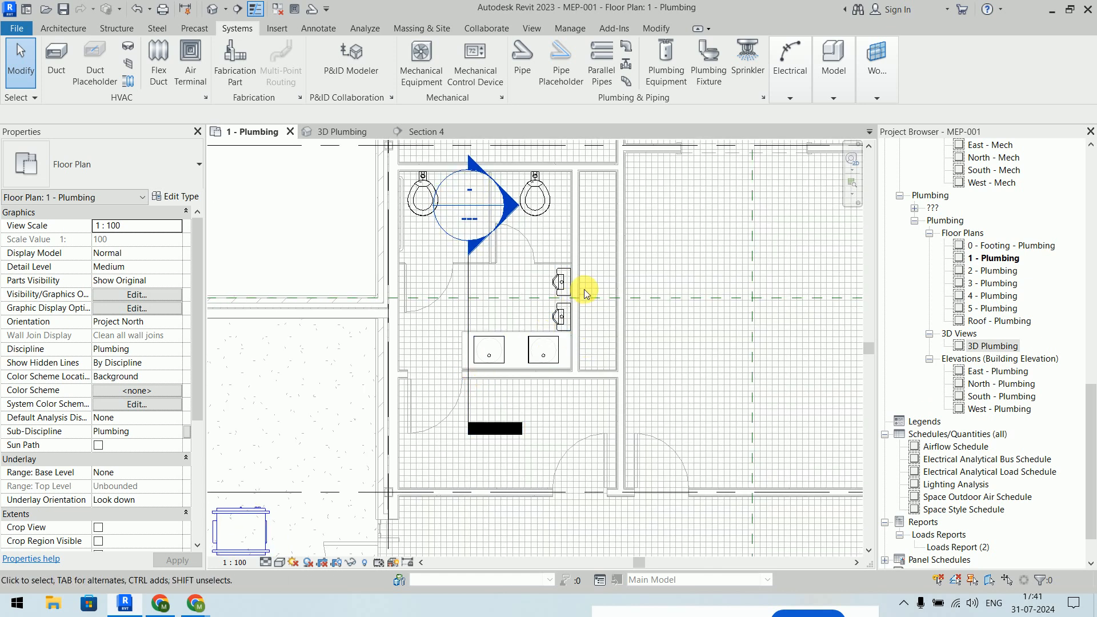
{"action": "left_click_drag", "start_coordinate": [468, 303], "coordinate": [319, 283]}
{"action": "left_click", "coordinate": [729, 324]}
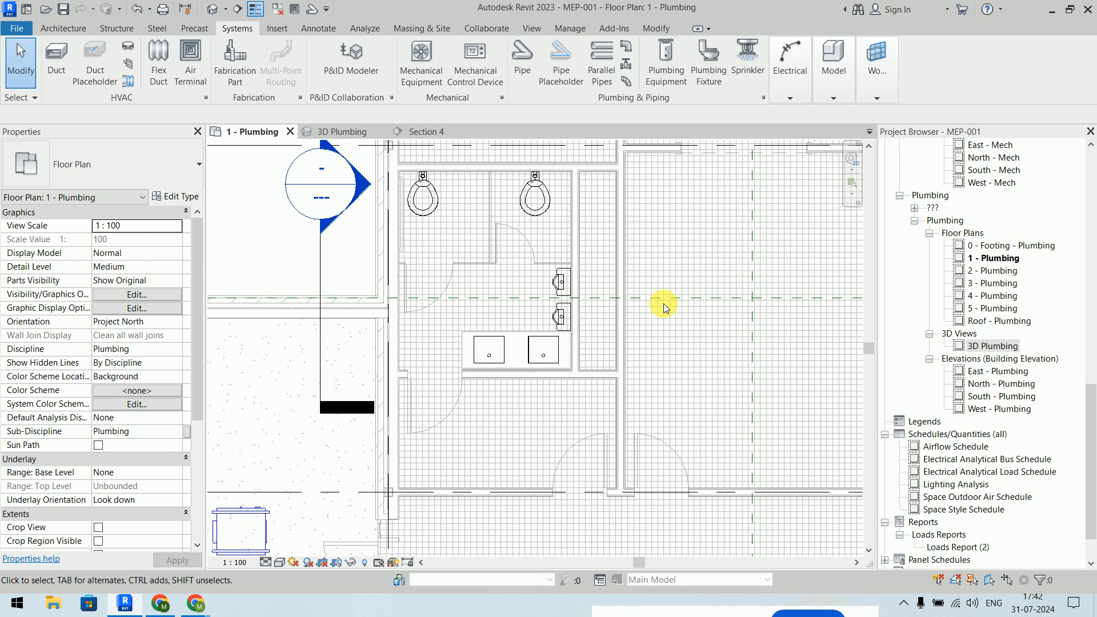
{"action": "scroll", "coordinate": [512, 228], "scroll_direction": "up", "scroll_amount": 1}
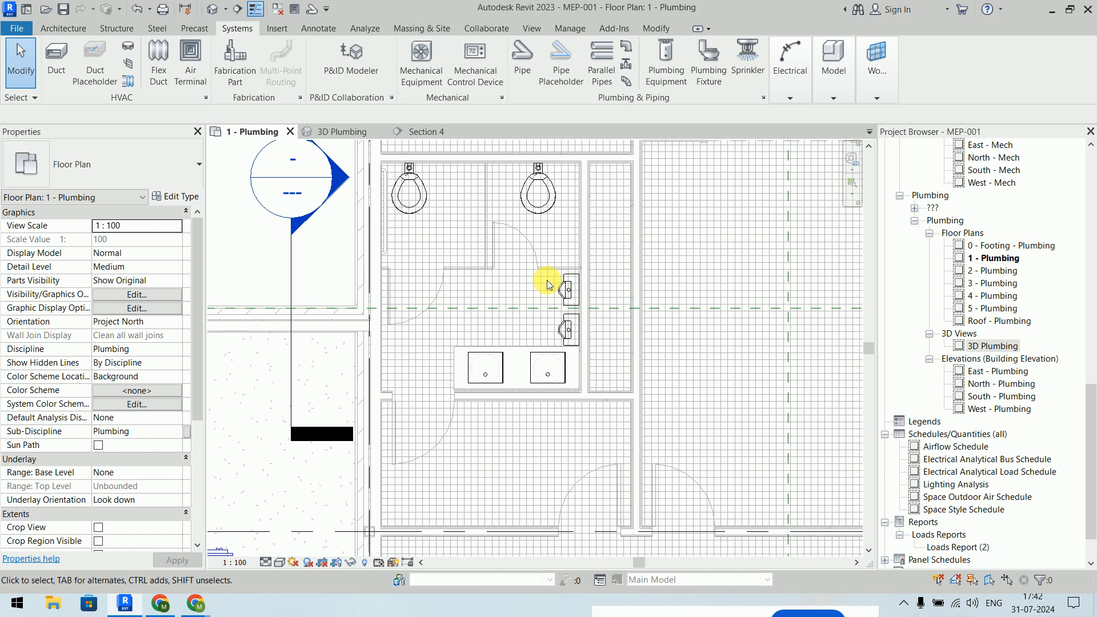
{"action": "middle_click_drag", "start_coordinate": [540, 277], "coordinate": [570, 290]}
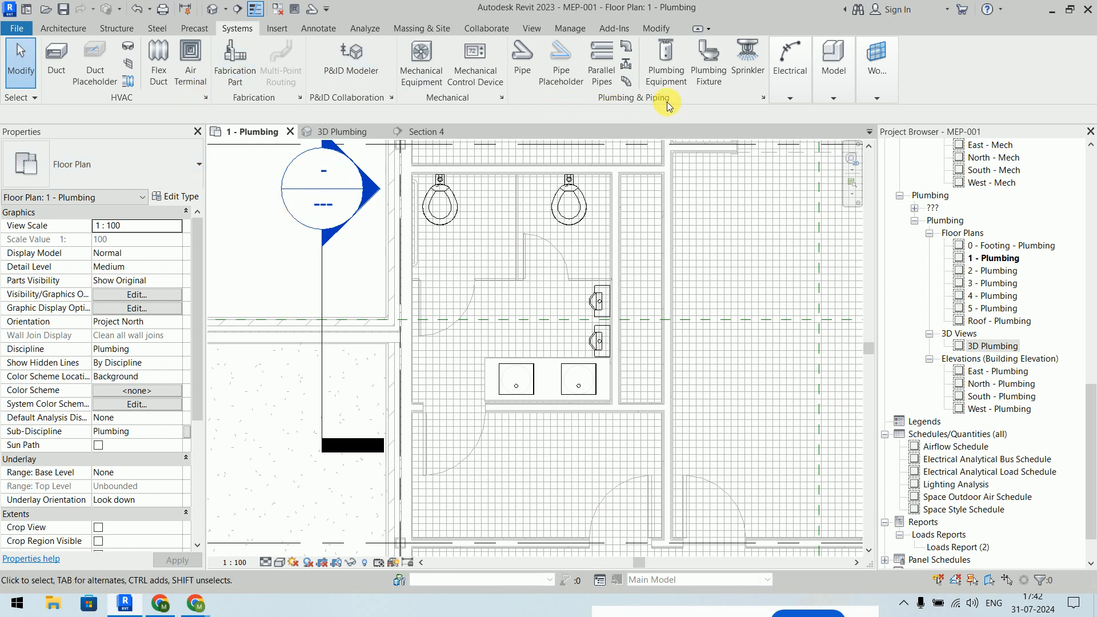
- Start a plumbing fixture as M_Floor Drain - Round 125 mm Strainer - 80 mm Drain, placed on face
{"action": "left_click", "coordinate": [710, 67]}
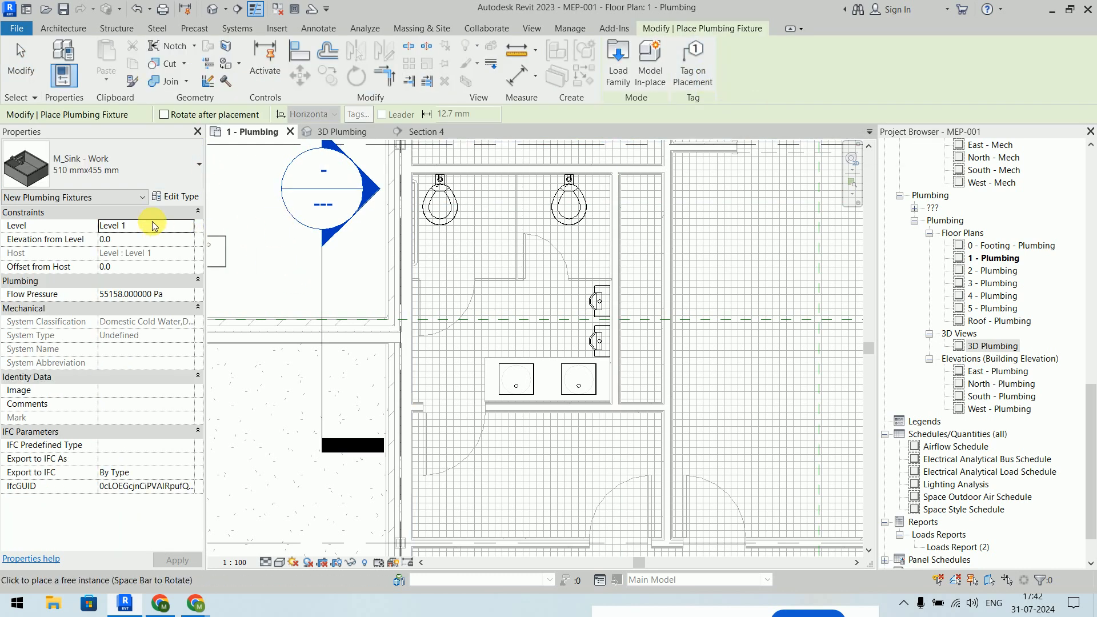
{"action": "left_click", "coordinate": [126, 171]}
{"action": "scroll", "coordinate": [137, 269], "scroll_direction": "up", "scroll_amount": 3}
{"action": "scroll", "coordinate": [137, 268], "scroll_direction": "up", "scroll_amount": 3}
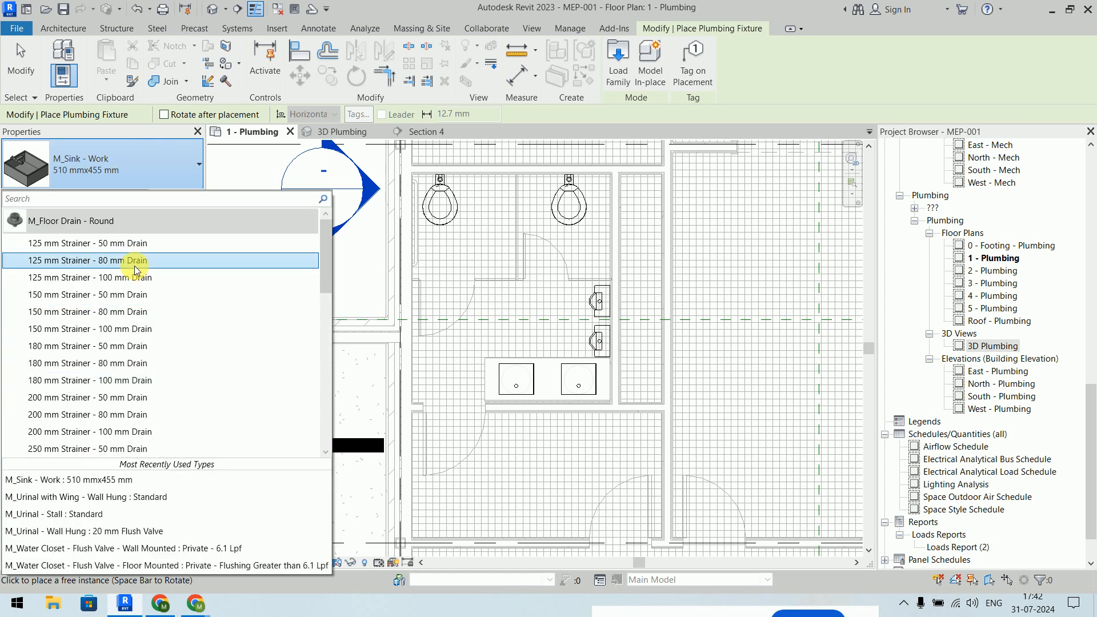
{"action": "mouse_move", "coordinate": [109, 231]}
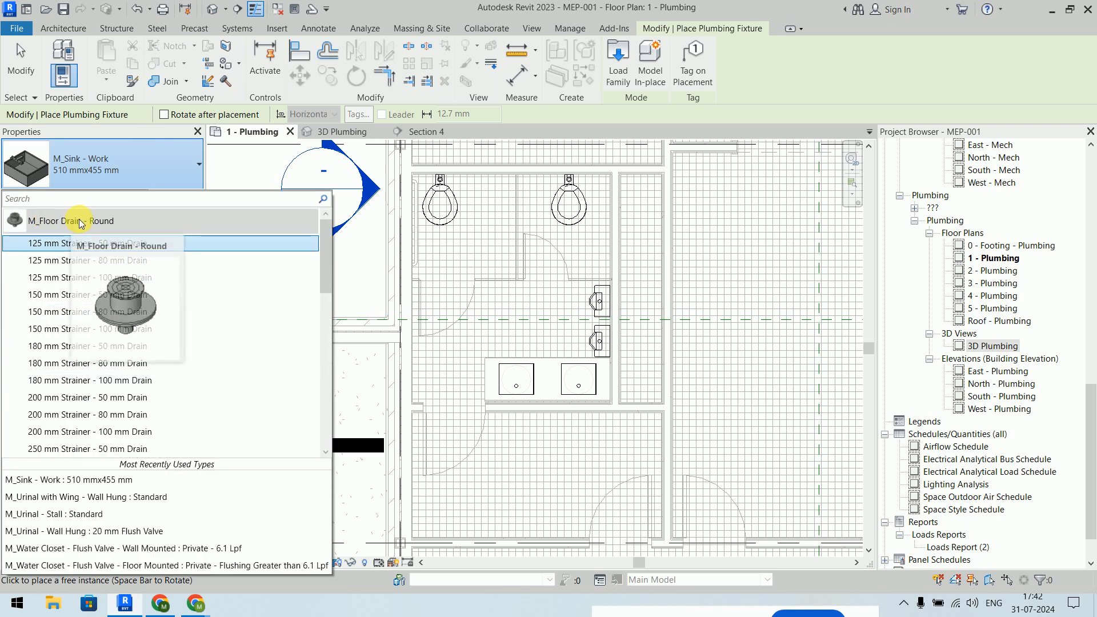
{"action": "left_click", "coordinate": [114, 260]}
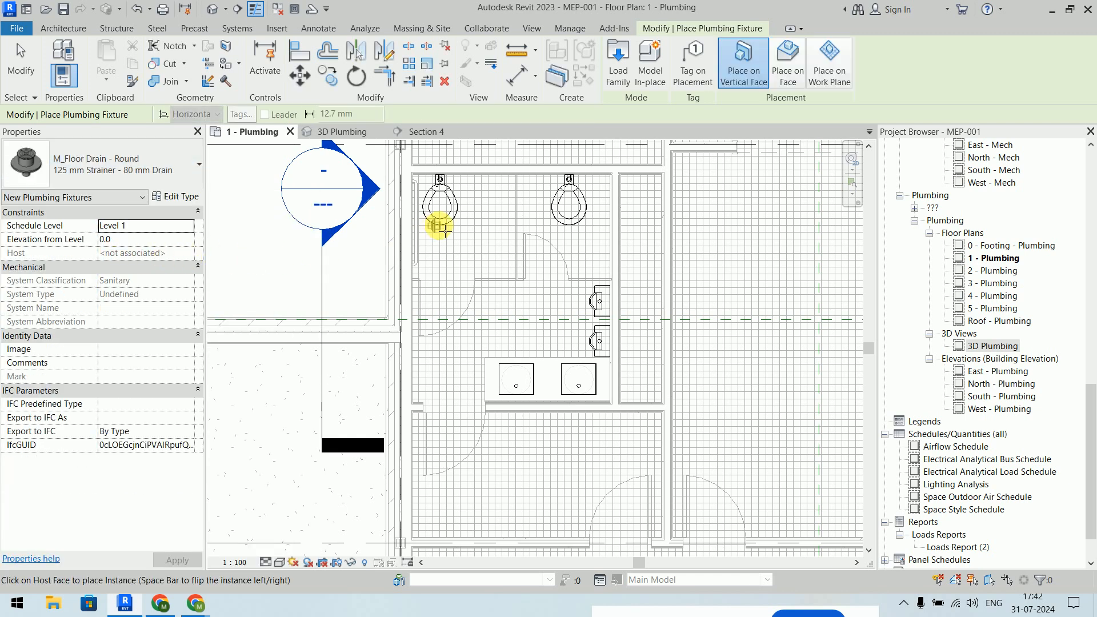
{"action": "scroll", "coordinate": [529, 205], "scroll_direction": "up", "scroll_amount": 5}
{"action": "middle_click_drag", "start_coordinate": [530, 194], "coordinate": [595, 291]}
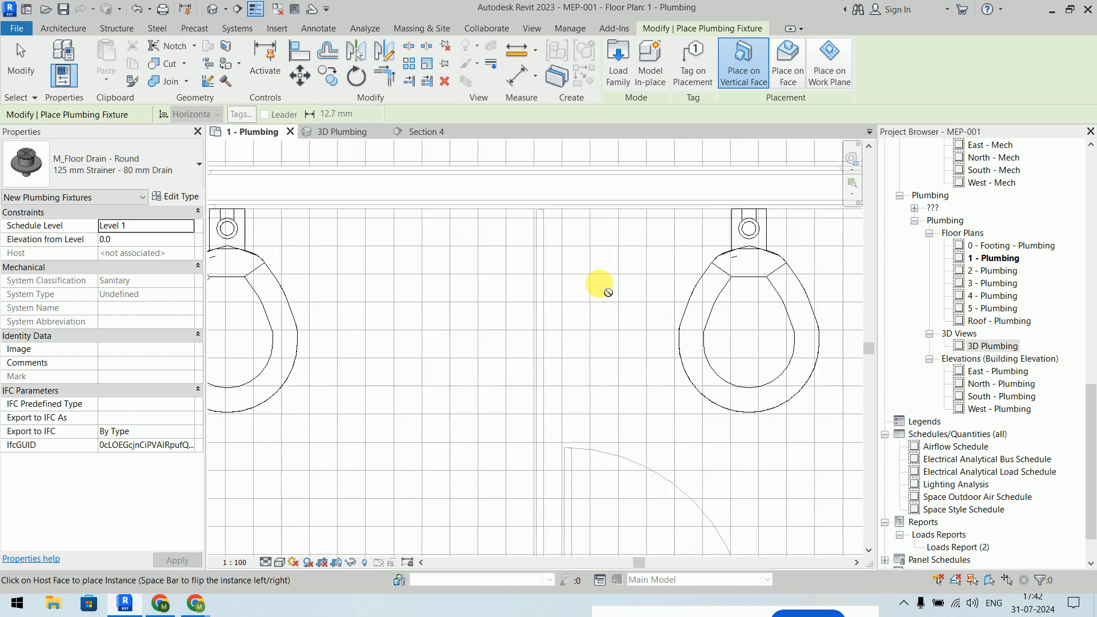
{"action": "left_click", "coordinate": [796, 71]}
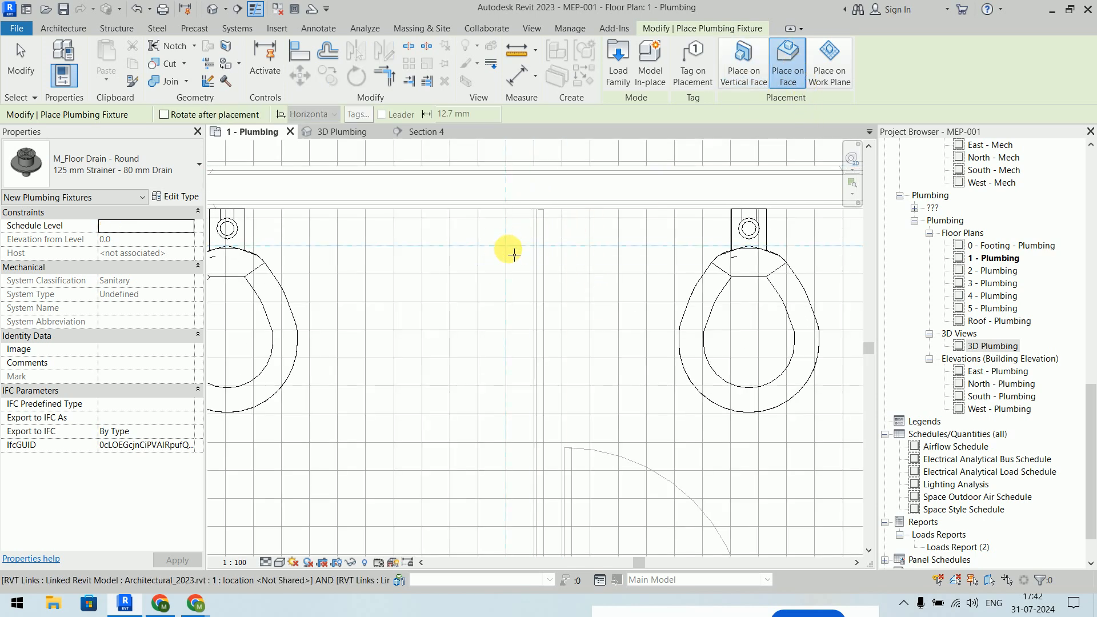
- Place the floor drain between the two toilets and dismiss the not-visible warning
{"action": "left_click", "coordinate": [512, 252]}
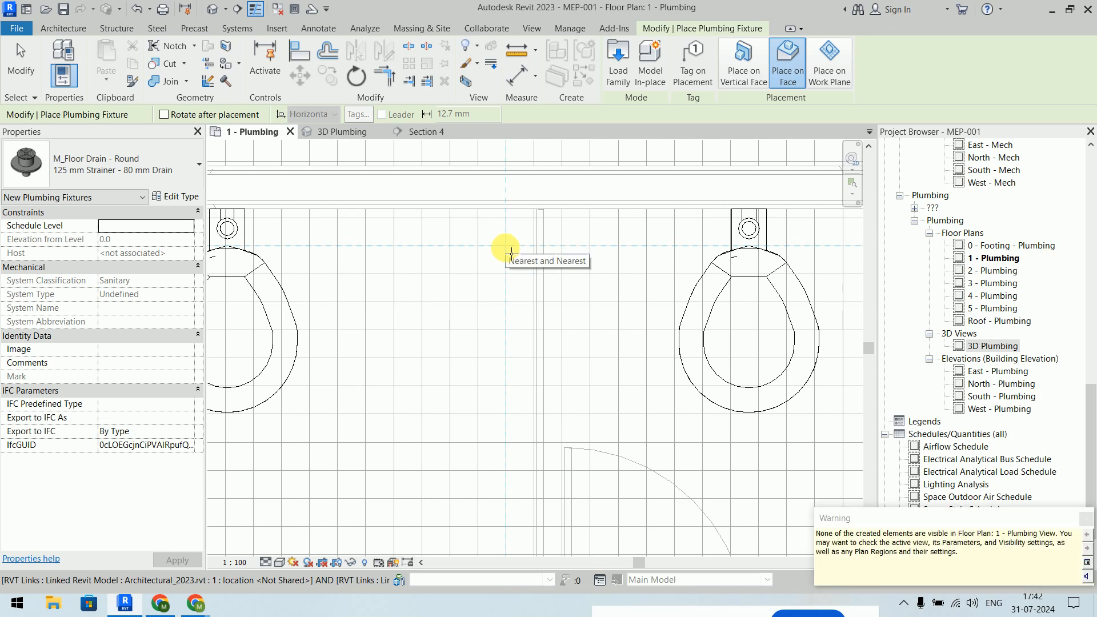
{"action": "key", "text": "Escape"}
{"action": "key", "text": "Escape"}
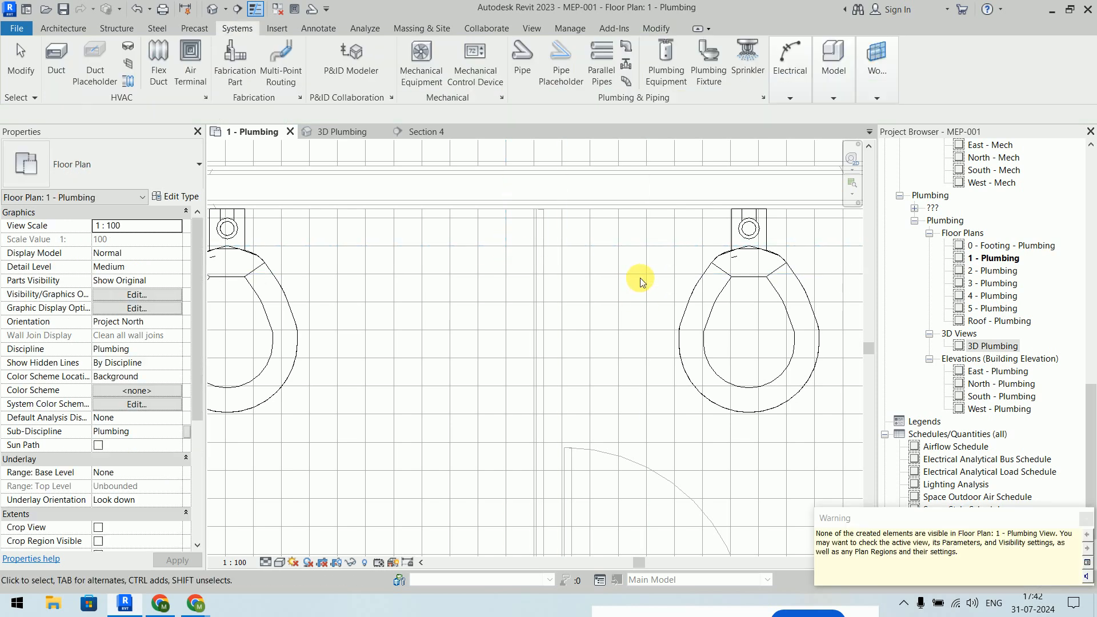
{"action": "left_click_drag", "start_coordinate": [917, 507], "coordinate": [499, 259]}
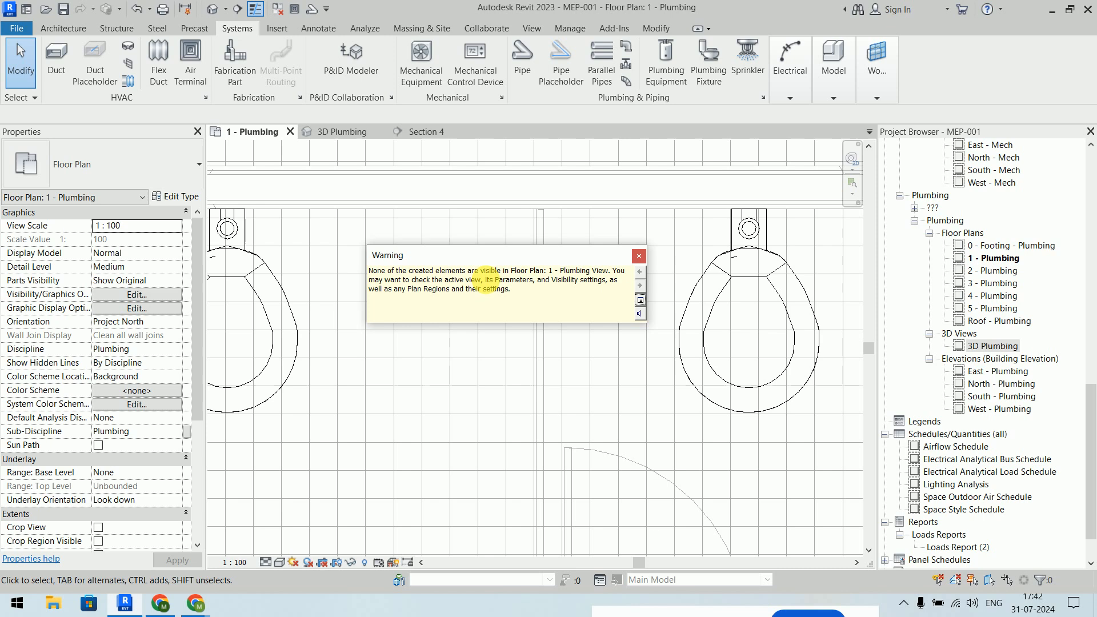
{"action": "left_click", "coordinate": [639, 256]}
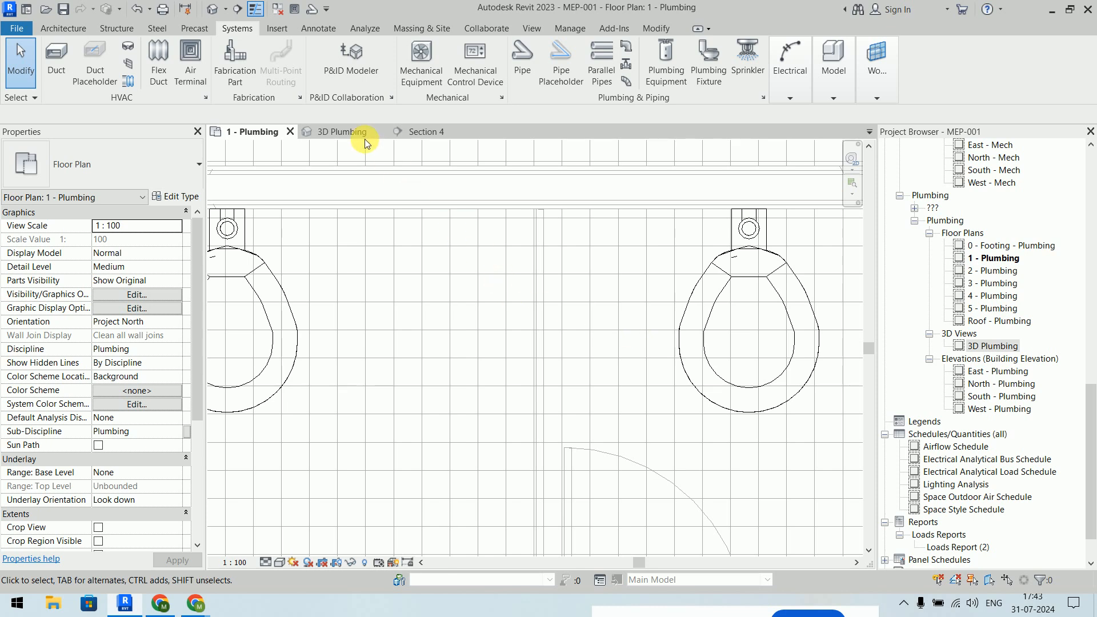
- Zoom to the new floor drain in the 3D Plumbing view
{"action": "left_click", "coordinate": [349, 133]}
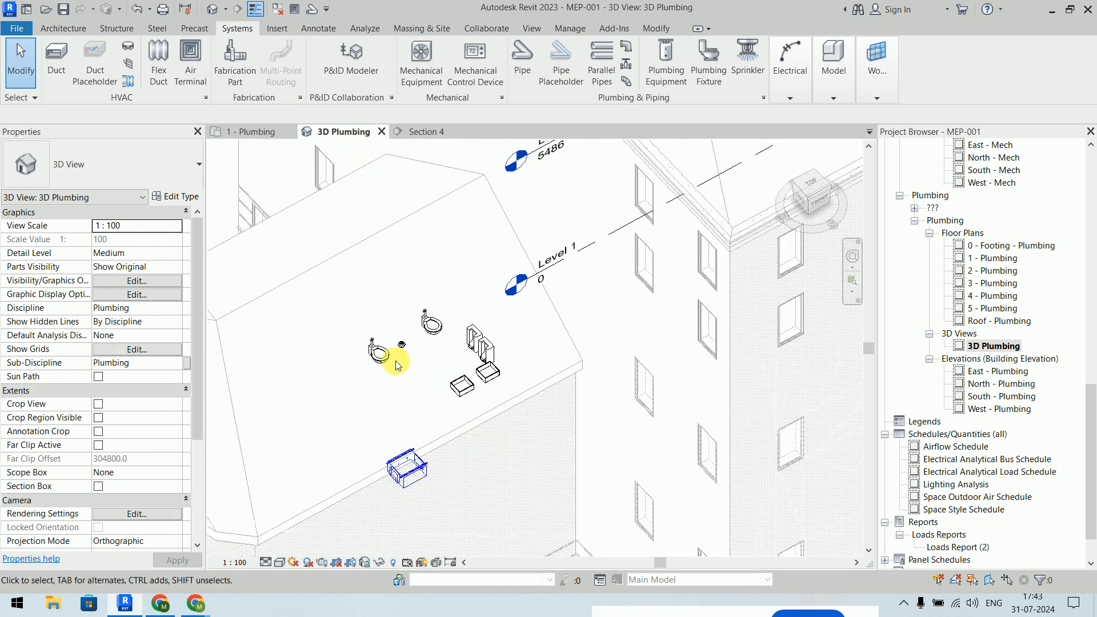
{"action": "scroll", "coordinate": [397, 360], "scroll_direction": "up", "scroll_amount": 8}
{"action": "middle_click_drag", "start_coordinate": [550, 308], "coordinate": [571, 383]}
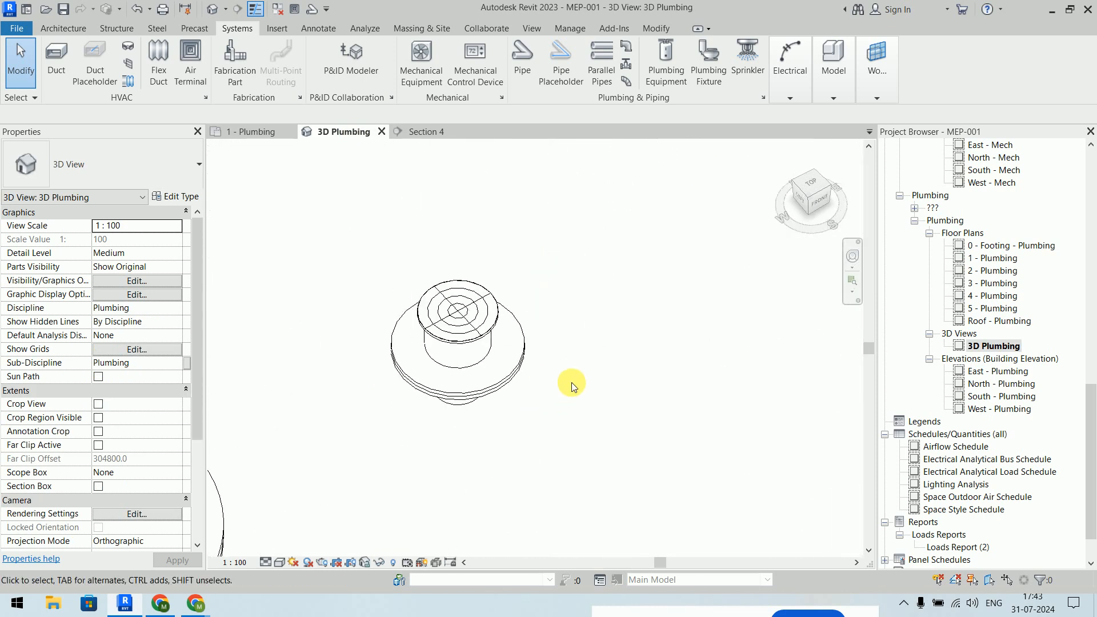
{"action": "scroll", "coordinate": [572, 382], "scroll_direction": "up", "scroll_amount": 2}
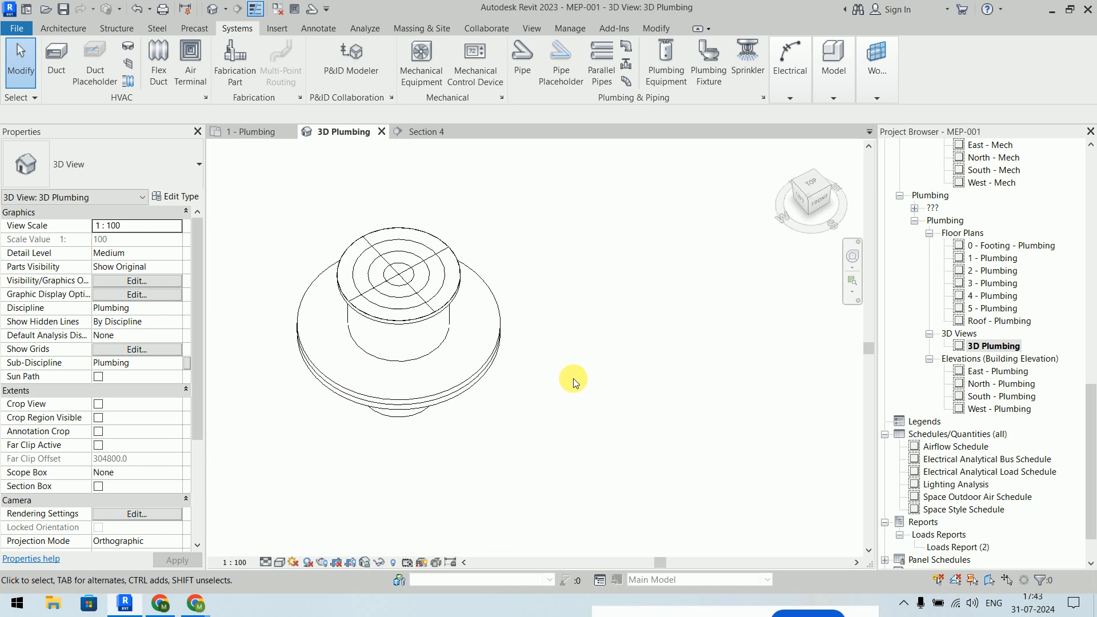
- Check the floor drain in the South - Plumbing elevation, then return to the 1 - Plumbing plan
{"action": "left_click", "coordinate": [252, 131]}
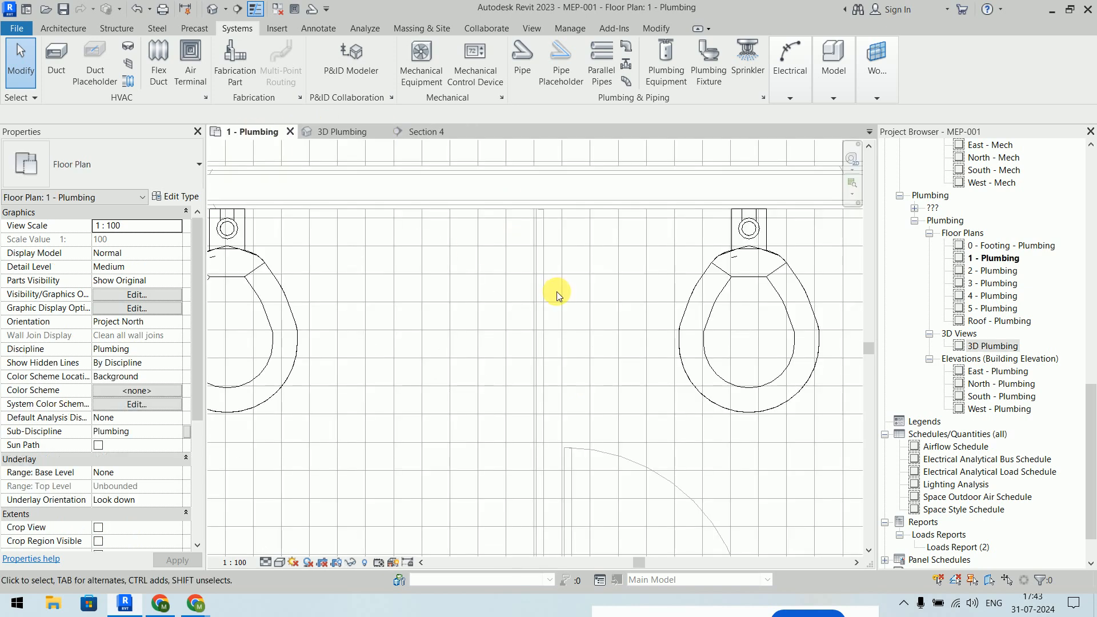
{"action": "scroll", "coordinate": [557, 294], "scroll_direction": "down", "scroll_amount": 3}
{"action": "scroll", "coordinate": [972, 349], "scroll_direction": "down", "scroll_amount": 2}
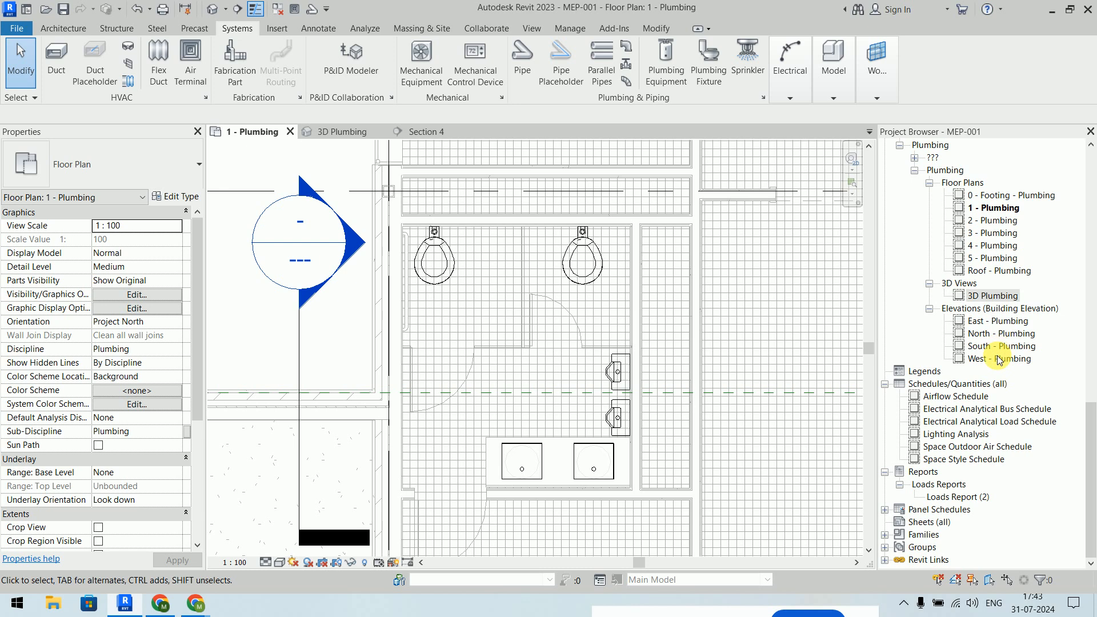
{"action": "double_click", "coordinate": [1000, 345]}
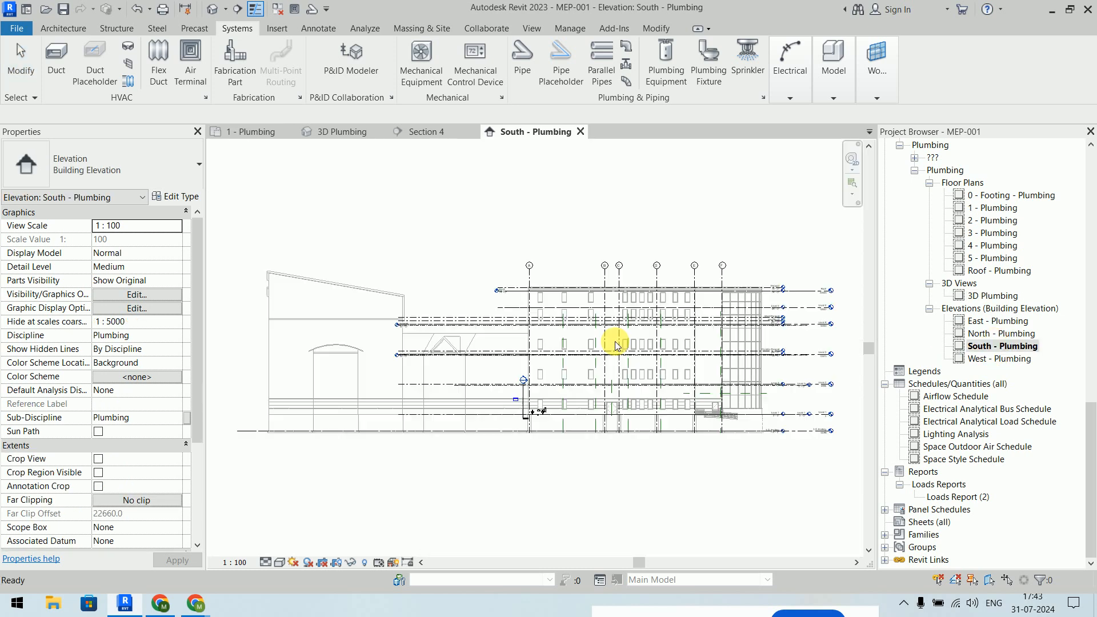
{"action": "scroll", "coordinate": [543, 411], "scroll_direction": "up", "scroll_amount": 5}
{"action": "scroll", "coordinate": [561, 330], "scroll_direction": "up", "scroll_amount": 5}
{"action": "left_click", "coordinate": [503, 327]}
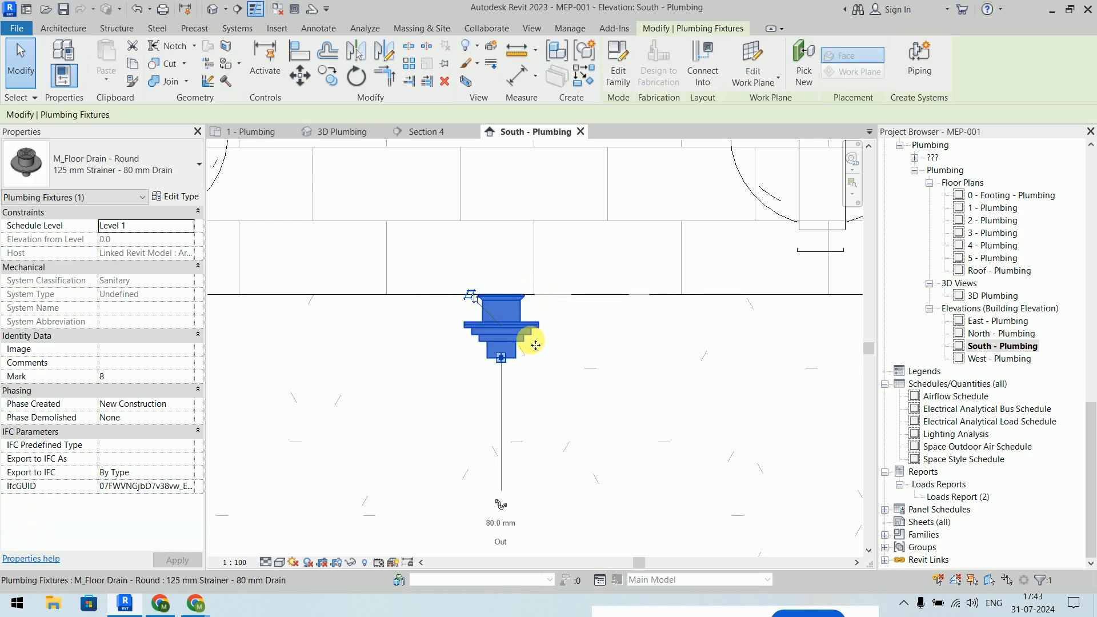
{"action": "left_click", "coordinate": [547, 437]}
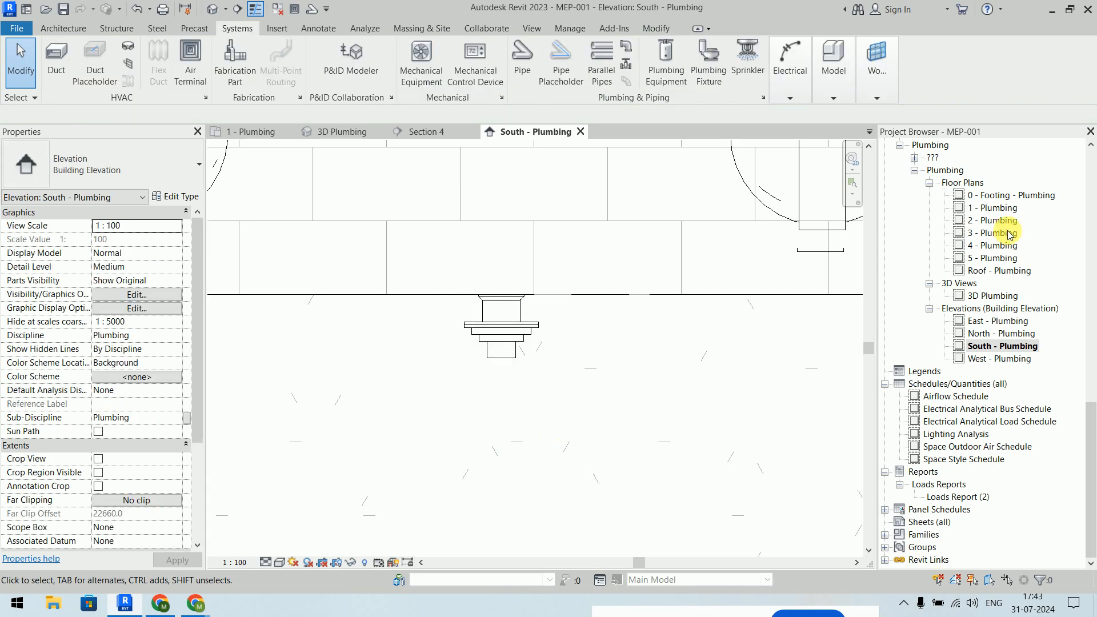
{"action": "double_click", "coordinate": [1008, 209]}
{"action": "scroll", "coordinate": [651, 356], "scroll_direction": "down", "scroll_amount": 1}
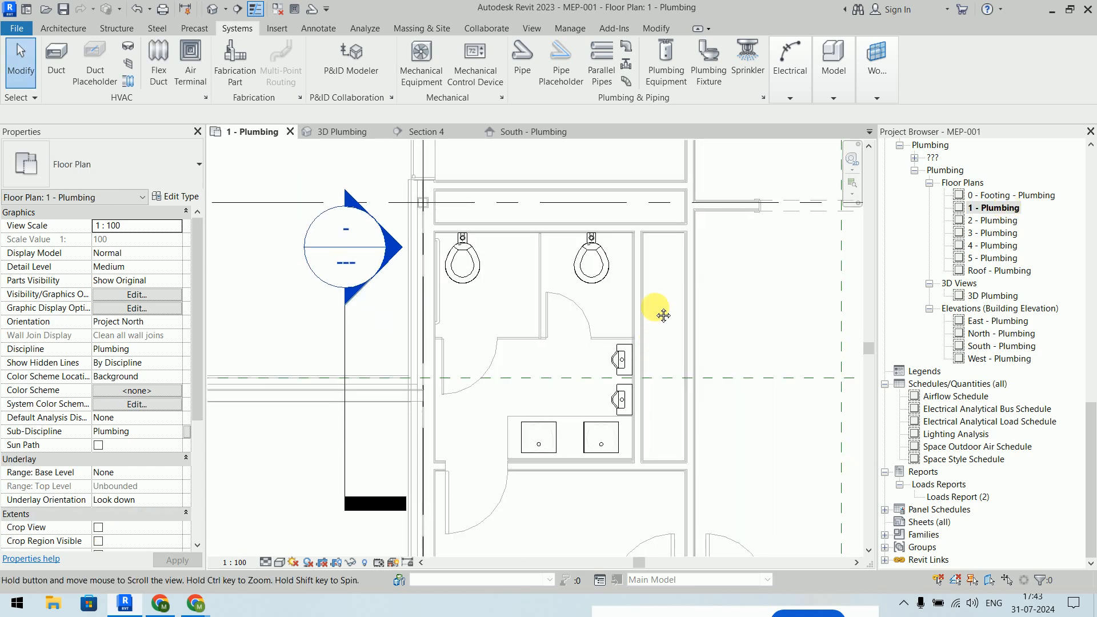
{"action": "middle_click_drag", "start_coordinate": [662, 338], "coordinate": [662, 280]}
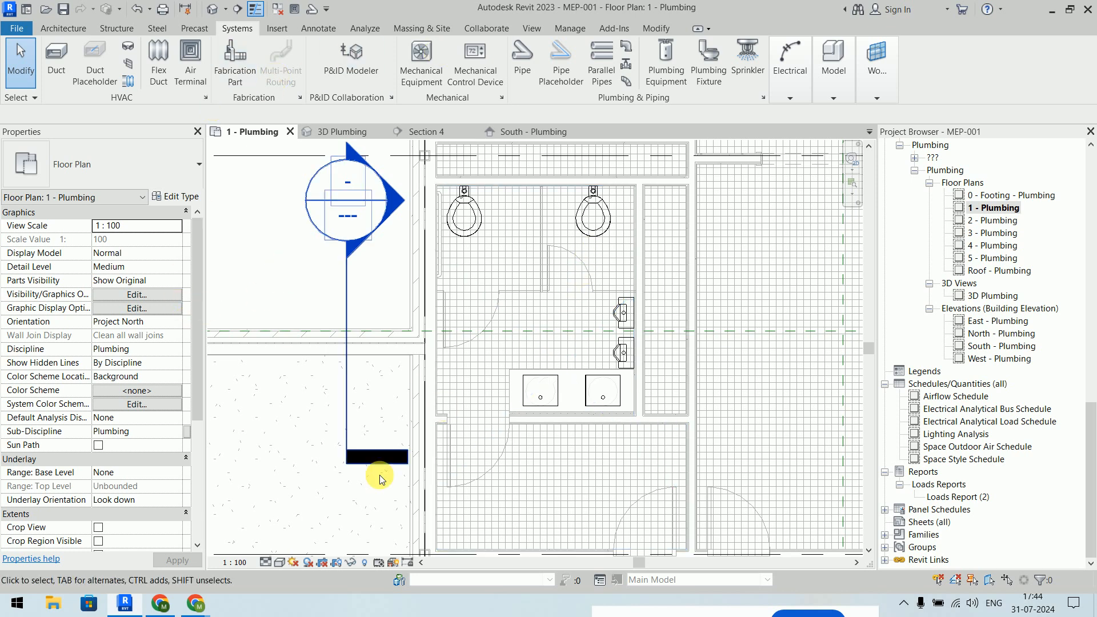
- Launch Paint and draw a tall rectangle in the canvas centre
{"action": "left_click", "coordinate": [4, 601]}
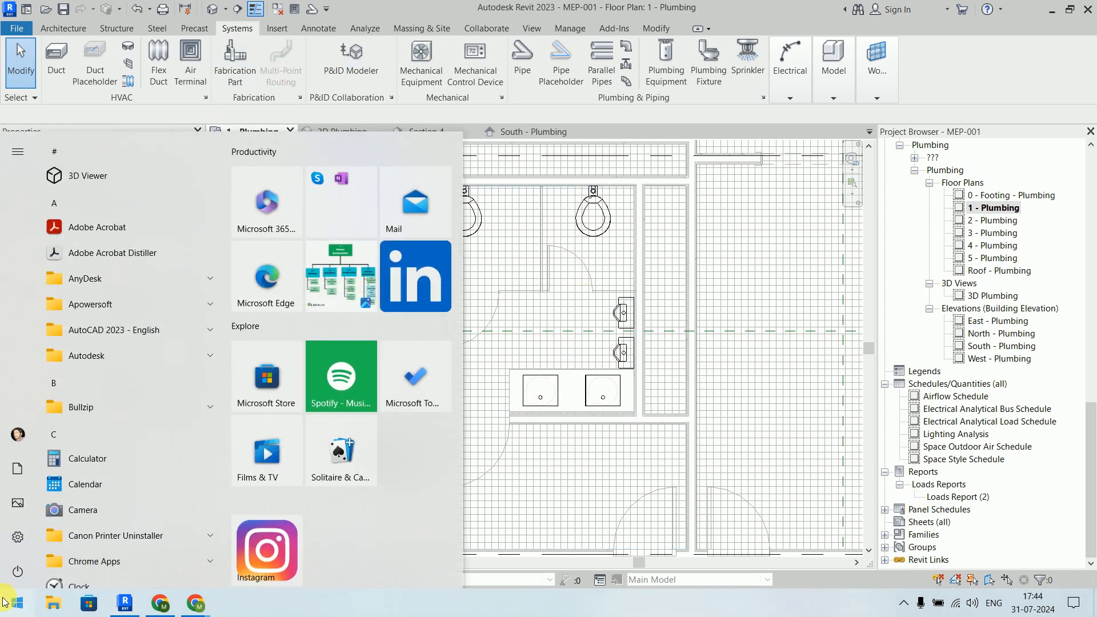
{"action": "type", "text": "paint"}
{"action": "key", "text": "Return"}
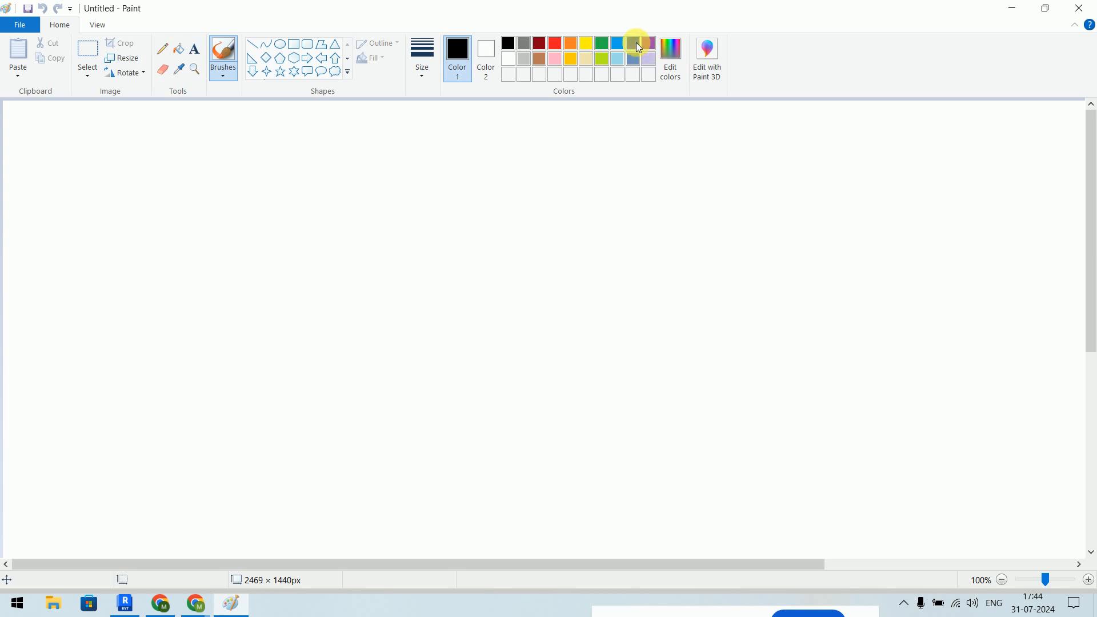
{"action": "left_click", "coordinate": [293, 45]}
{"action": "left_click_drag", "start_coordinate": [438, 183], "coordinate": [603, 518]}
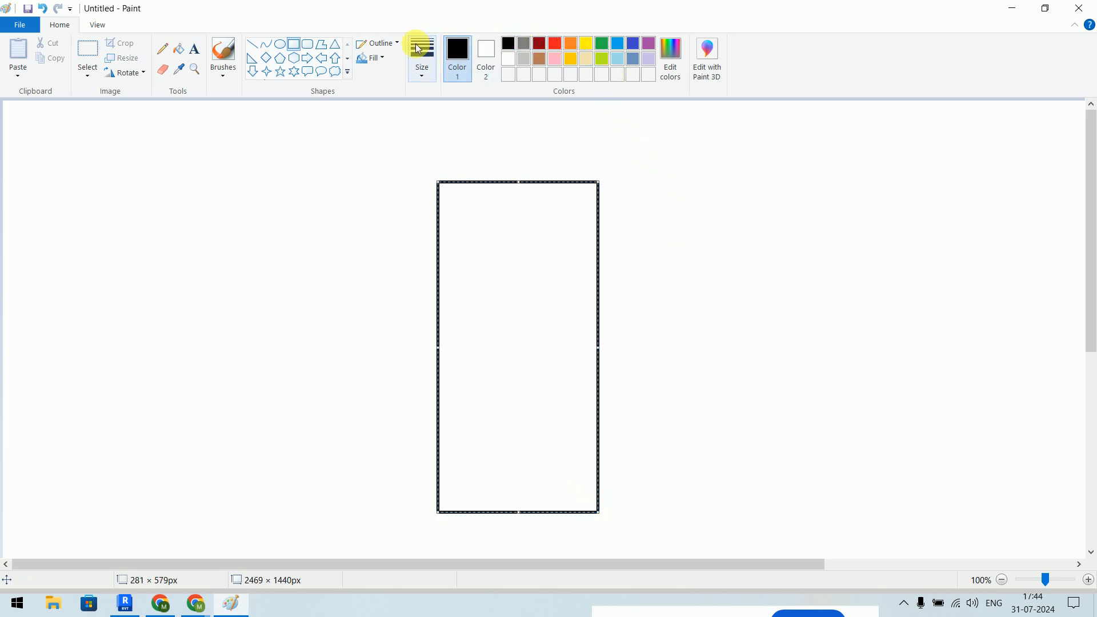
- Brush level lines labelled L1 (0) and L2 (3000) beside the rectangle, then pick green
{"action": "left_click", "coordinate": [224, 50]}
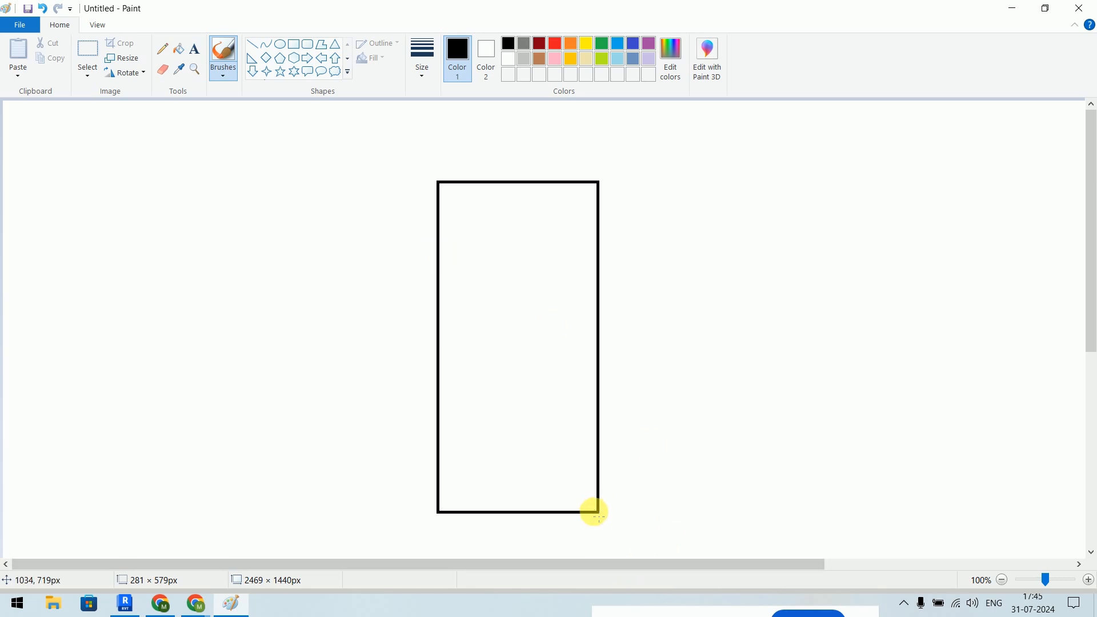
{"action": "mouse_move", "coordinate": [595, 512]}
{"action": "left_mouse_down"}
{"action": "mouse_move", "coordinate": [686, 506]}
{"action": "mouse_move", "coordinate": [755, 532]}
{"action": "left_mouse_up"}
{"action": "left_click_drag", "start_coordinate": [592, 182], "coordinate": [758, 193]}
{"action": "mouse_move", "coordinate": [781, 498]}
{"action": "left_mouse_down"}
{"action": "mouse_move", "coordinate": [787, 537]}
{"action": "mouse_move", "coordinate": [806, 507]}
{"action": "mouse_move", "coordinate": [818, 534]}
{"action": "left_mouse_up"}
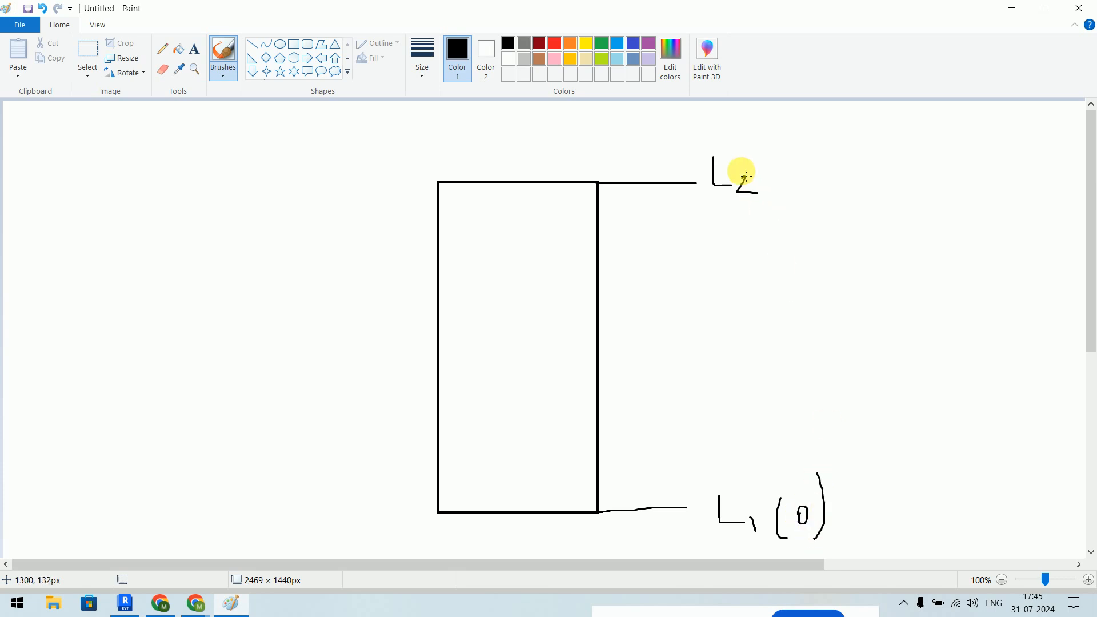
{"action": "mouse_move", "coordinate": [807, 142]}
{"action": "left_mouse_down"}
{"action": "mouse_move", "coordinate": [820, 204]}
{"action": "mouse_move", "coordinate": [850, 172]}
{"action": "mouse_move", "coordinate": [907, 180]}
{"action": "left_mouse_up"}
{"action": "mouse_move", "coordinate": [904, 143]}
{"action": "left_mouse_down"}
{"action": "mouse_move", "coordinate": [918, 166]}
{"action": "mouse_move", "coordinate": [913, 204]}
{"action": "left_mouse_up"}
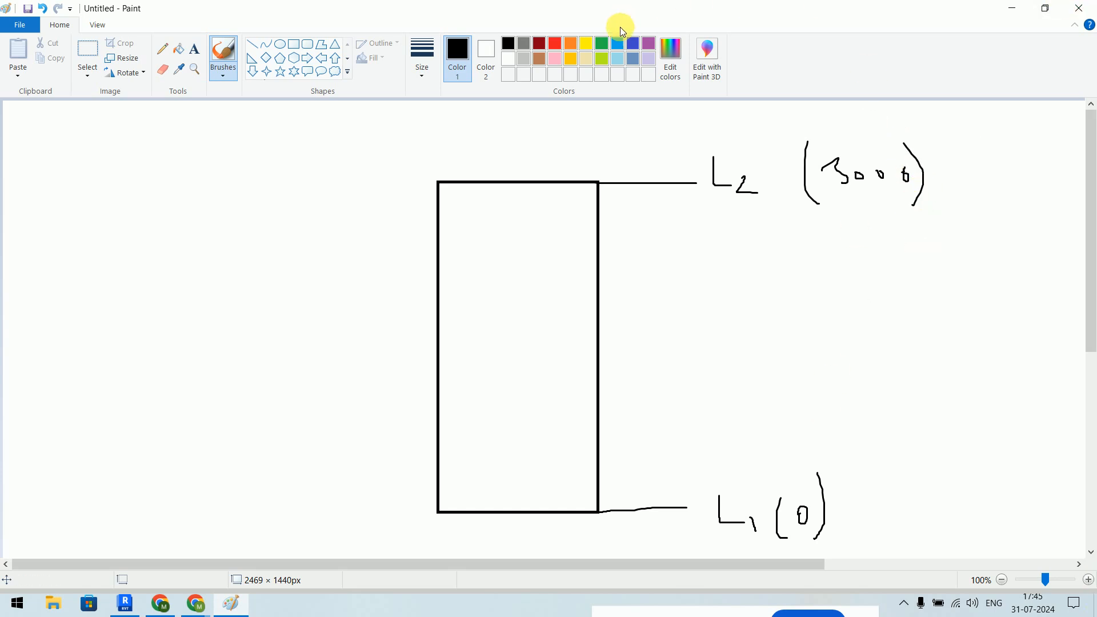
{"action": "left_click", "coordinate": [598, 46]}
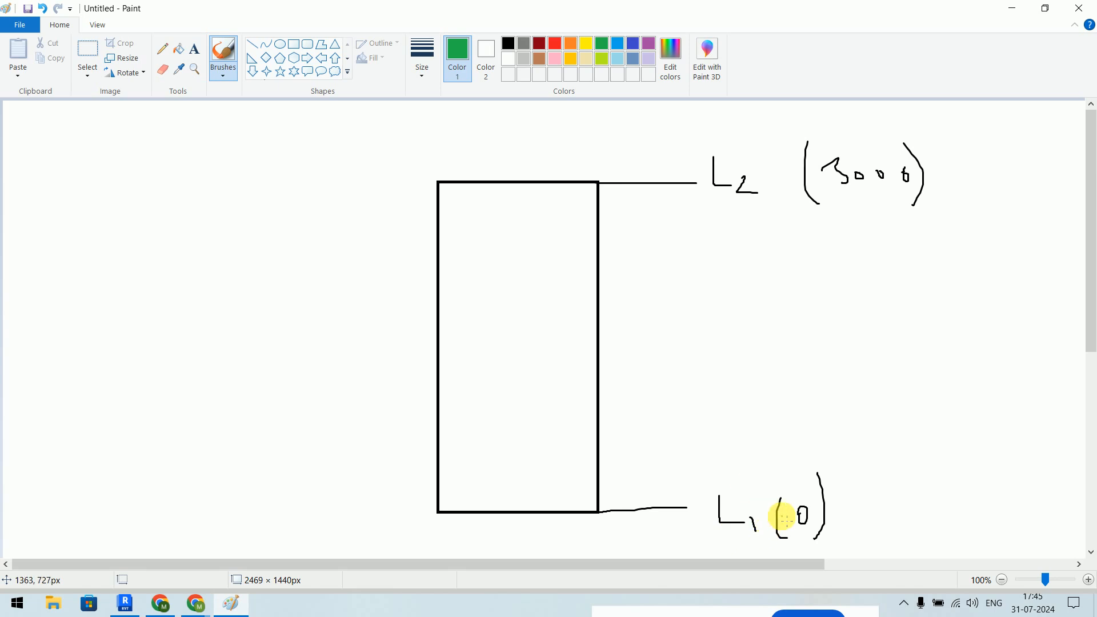
- Draw green arrows from L1 (0) to handwritten 'Floor Plan' and 'Ceiling Plan' notes, then choose dark red
{"action": "mouse_move", "coordinate": [830, 483]}
{"action": "left_mouse_down"}
{"action": "mouse_move", "coordinate": [864, 451]}
{"action": "mouse_move", "coordinate": [877, 462]}
{"action": "left_mouse_up"}
{"action": "mouse_move", "coordinate": [919, 433]}
{"action": "left_mouse_down"}
{"action": "mouse_move", "coordinate": [904, 452]}
{"action": "mouse_move", "coordinate": [992, 438]}
{"action": "mouse_move", "coordinate": [1018, 453]}
{"action": "mouse_move", "coordinate": [1022, 437]}
{"action": "mouse_move", "coordinate": [1019, 453]}
{"action": "mouse_move", "coordinate": [1028, 441]}
{"action": "mouse_move", "coordinate": [1054, 461]}
{"action": "left_mouse_up"}
{"action": "mouse_move", "coordinate": [841, 520]}
{"action": "left_mouse_down"}
{"action": "mouse_move", "coordinate": [926, 526]}
{"action": "mouse_move", "coordinate": [938, 509]}
{"action": "mouse_move", "coordinate": [977, 530]}
{"action": "mouse_move", "coordinate": [994, 514]}
{"action": "mouse_move", "coordinate": [1043, 524]}
{"action": "left_mouse_up"}
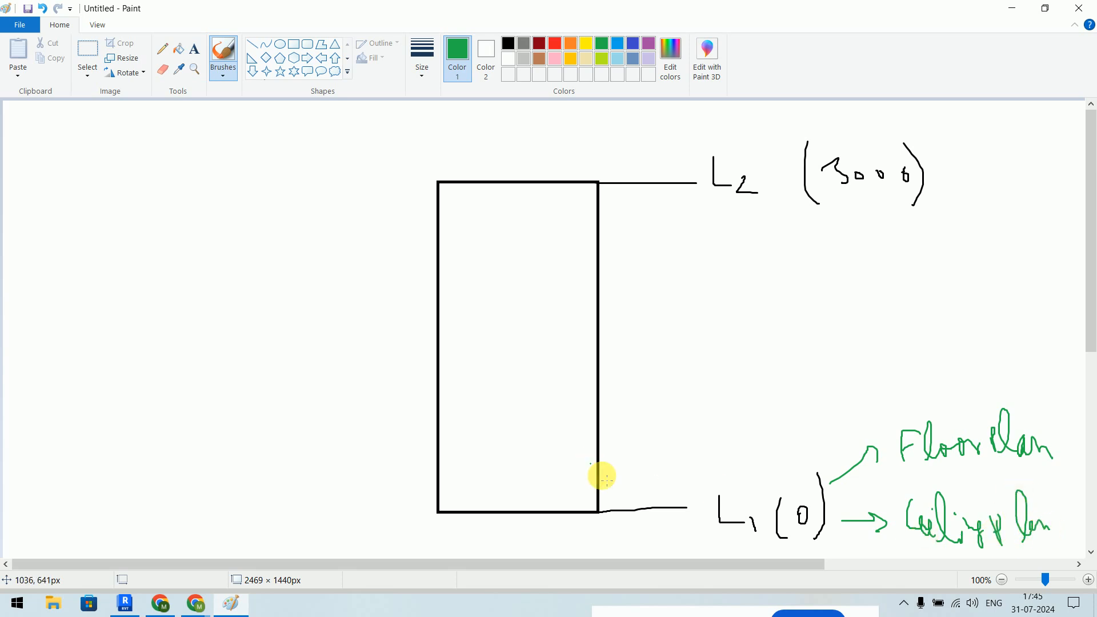
{"action": "left_click", "coordinate": [538, 45]}
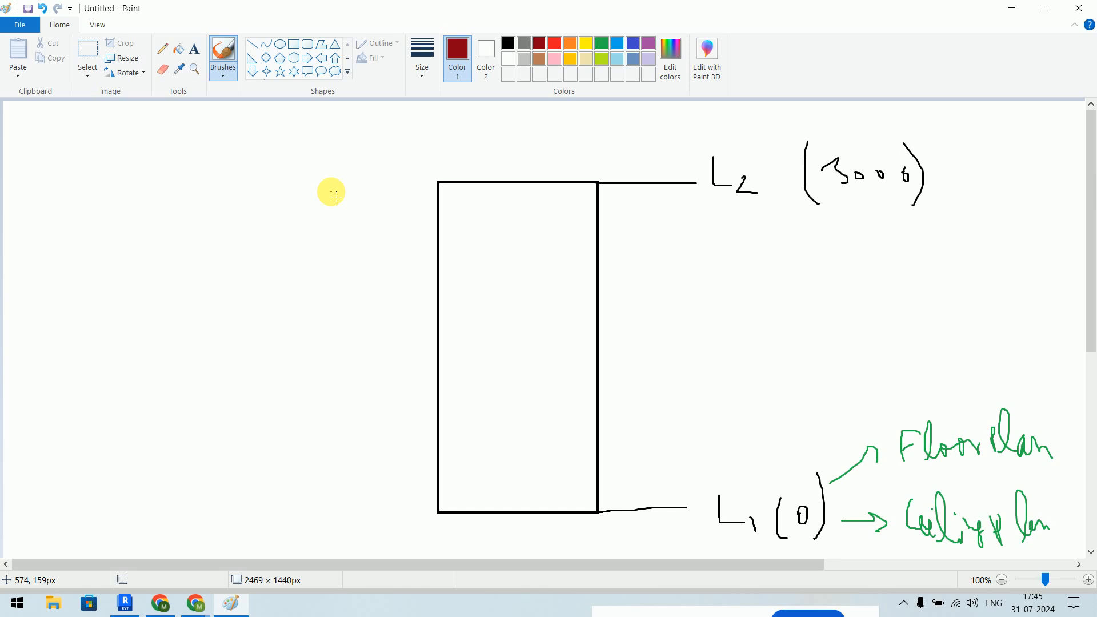
- Draw dark red level lines labelled 2300mm, 1200mm and Bottom, circle the 0, add a down arrow
{"action": "left_click_drag", "start_coordinate": [318, 208], "coordinate": [696, 227]}
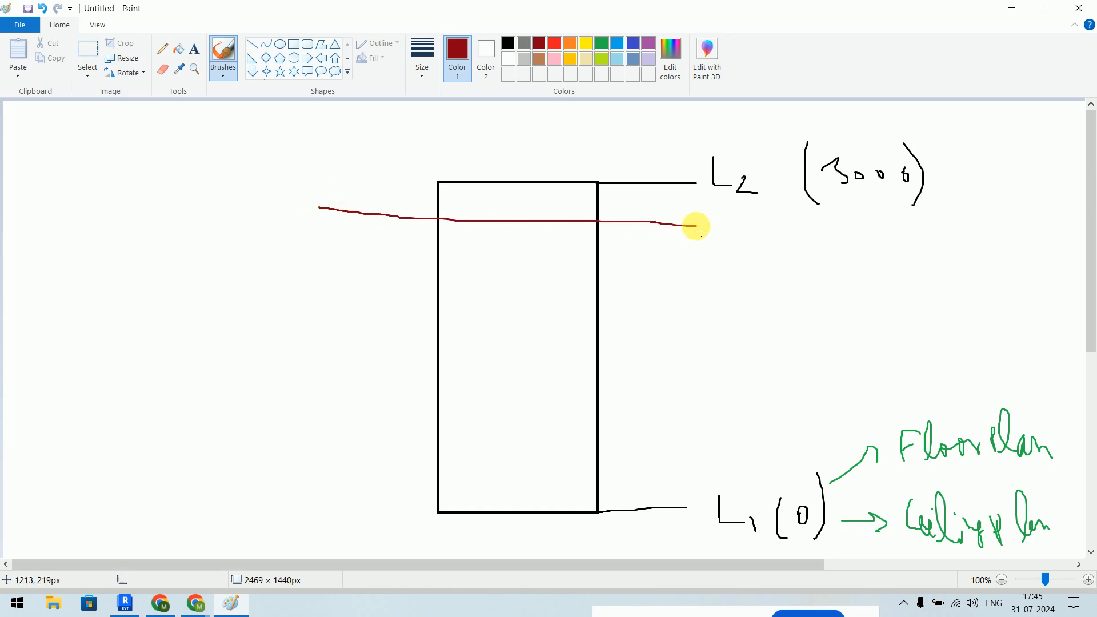
{"action": "left_click_drag", "start_coordinate": [305, 331], "coordinate": [692, 331], "text": "shift"}
{"action": "left_click_drag", "start_coordinate": [297, 504], "coordinate": [691, 513]}
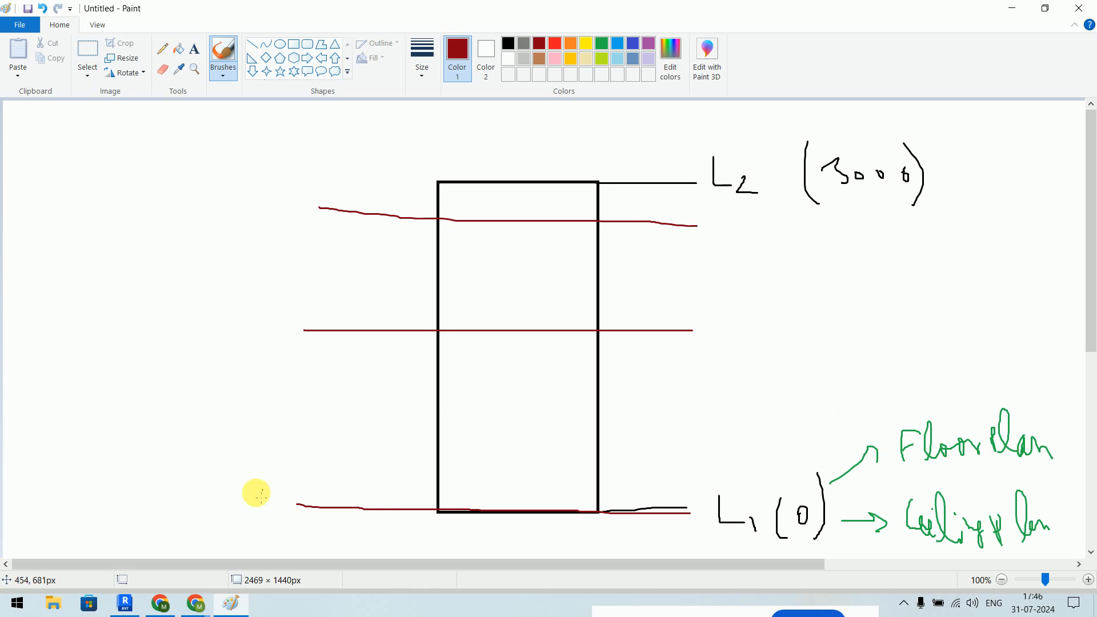
{"action": "mouse_move", "coordinate": [233, 484]}
{"action": "left_mouse_down"}
{"action": "mouse_move", "coordinate": [231, 509]}
{"action": "mouse_move", "coordinate": [225, 499]}
{"action": "mouse_move", "coordinate": [261, 513]}
{"action": "mouse_move", "coordinate": [259, 485]}
{"action": "mouse_move", "coordinate": [265, 502]}
{"action": "mouse_move", "coordinate": [342, 501]}
{"action": "left_mouse_up"}
{"action": "mouse_move", "coordinate": [797, 536]}
{"action": "left_mouse_down"}
{"action": "mouse_move", "coordinate": [823, 530]}
{"action": "mouse_move", "coordinate": [769, 521]}
{"action": "mouse_move", "coordinate": [803, 534]}
{"action": "mouse_move", "coordinate": [777, 491]}
{"action": "left_mouse_up"}
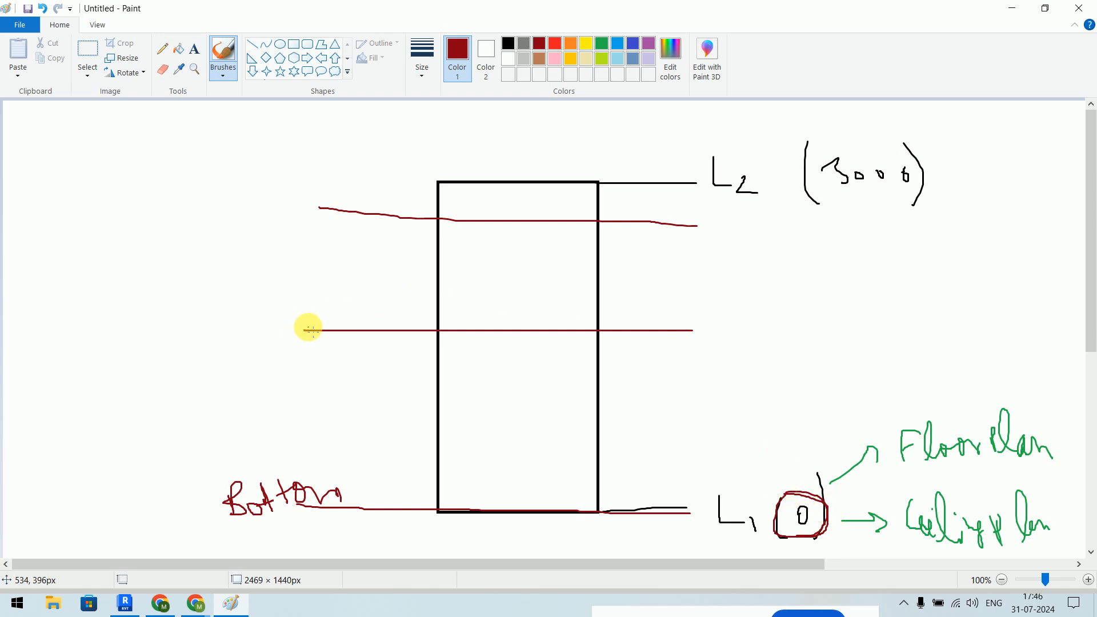
{"action": "mouse_move", "coordinate": [362, 467]}
{"action": "left_mouse_down"}
{"action": "mouse_move", "coordinate": [386, 482]}
{"action": "mouse_move", "coordinate": [374, 497]}
{"action": "mouse_move", "coordinate": [400, 220]}
{"action": "left_mouse_up"}
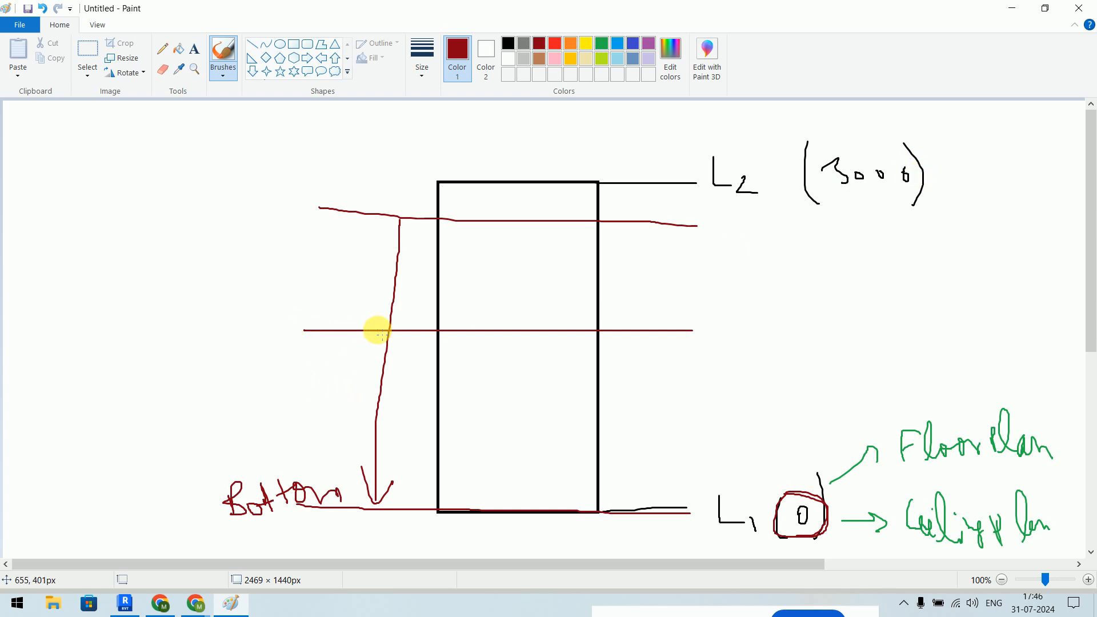
{"action": "mouse_move", "coordinate": [216, 319]}
{"action": "left_mouse_down"}
{"action": "mouse_move", "coordinate": [227, 337]}
{"action": "mouse_move", "coordinate": [234, 326]}
{"action": "mouse_move", "coordinate": [297, 346]}
{"action": "left_mouse_up"}
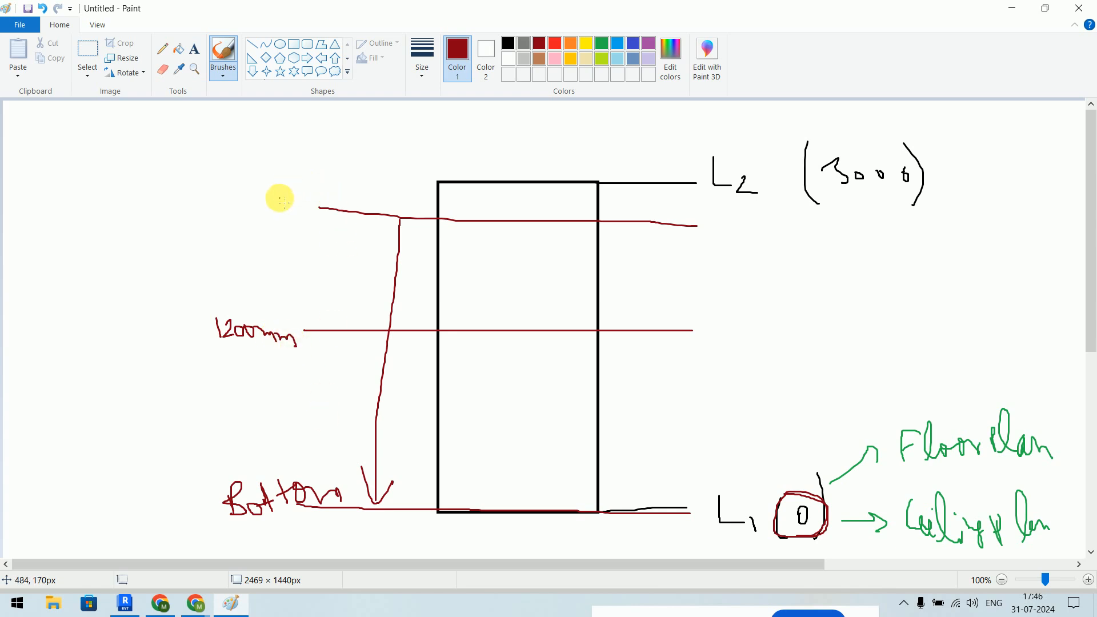
{"action": "left_click_drag", "start_coordinate": [246, 208], "coordinate": [313, 210]}
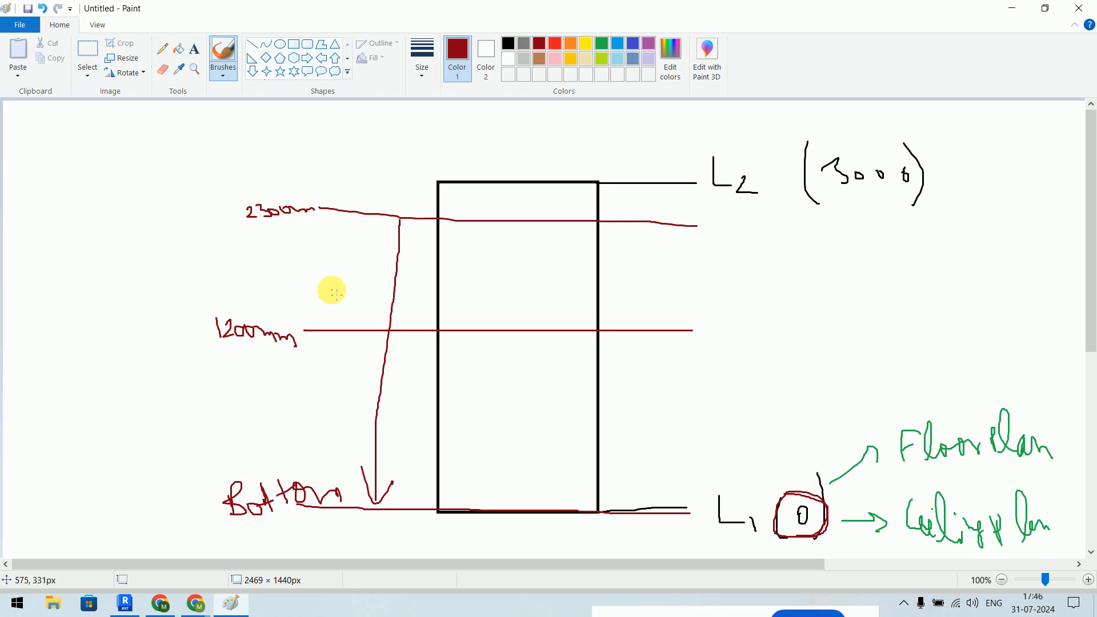
- Overdraw the Floor Plan note and the 1200mm, Bottom and upper level lines in bright red
{"action": "left_click", "coordinate": [557, 46]}
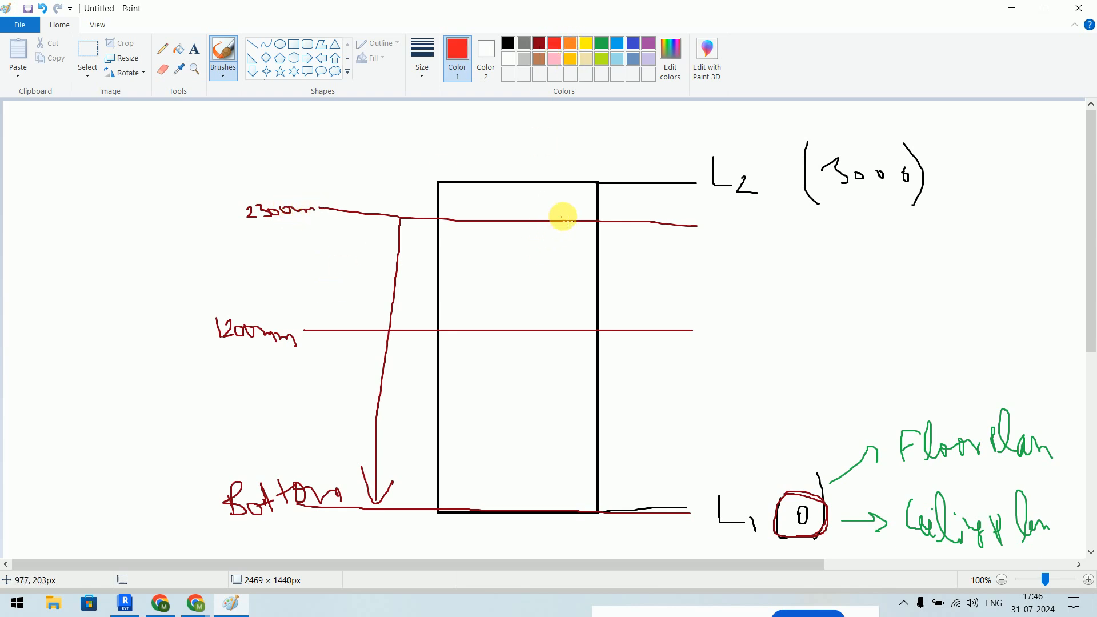
{"action": "mouse_move", "coordinate": [895, 473]}
{"action": "left_mouse_down"}
{"action": "mouse_move", "coordinate": [1053, 455]}
{"action": "mouse_move", "coordinate": [889, 457]}
{"action": "mouse_move", "coordinate": [1053, 463]}
{"action": "left_mouse_up"}
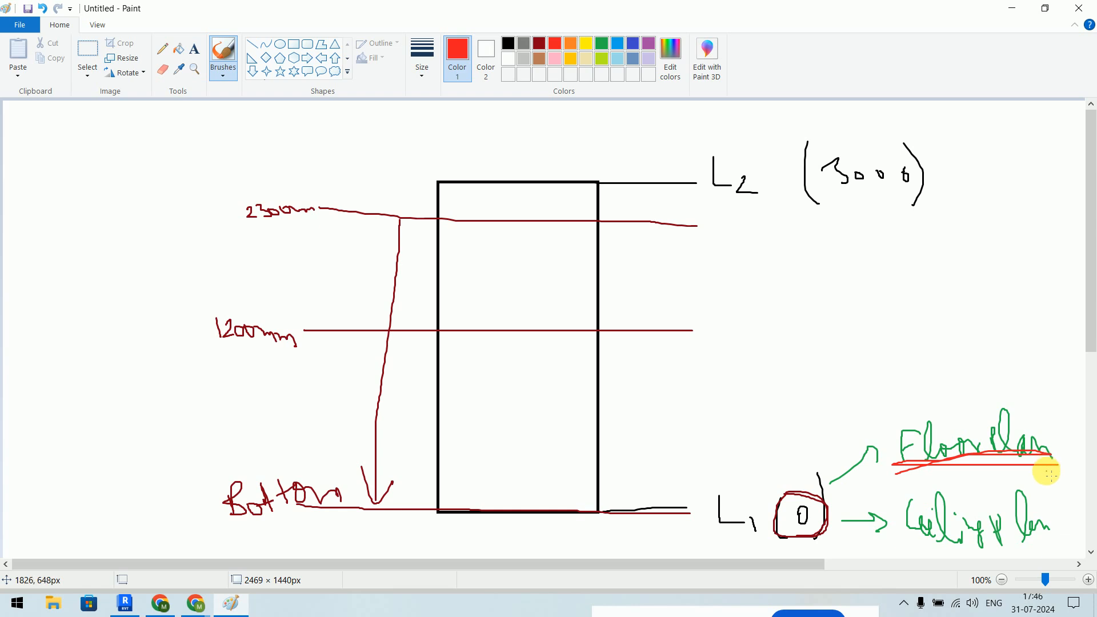
{"action": "mouse_move", "coordinate": [170, 327]}
{"action": "left_mouse_down"}
{"action": "mouse_move", "coordinate": [306, 333]}
{"action": "mouse_move", "coordinate": [276, 327]}
{"action": "left_mouse_up"}
{"action": "mouse_move", "coordinate": [181, 496]}
{"action": "left_mouse_down"}
{"action": "mouse_move", "coordinate": [330, 497]}
{"action": "mouse_move", "coordinate": [275, 504]}
{"action": "left_mouse_up"}
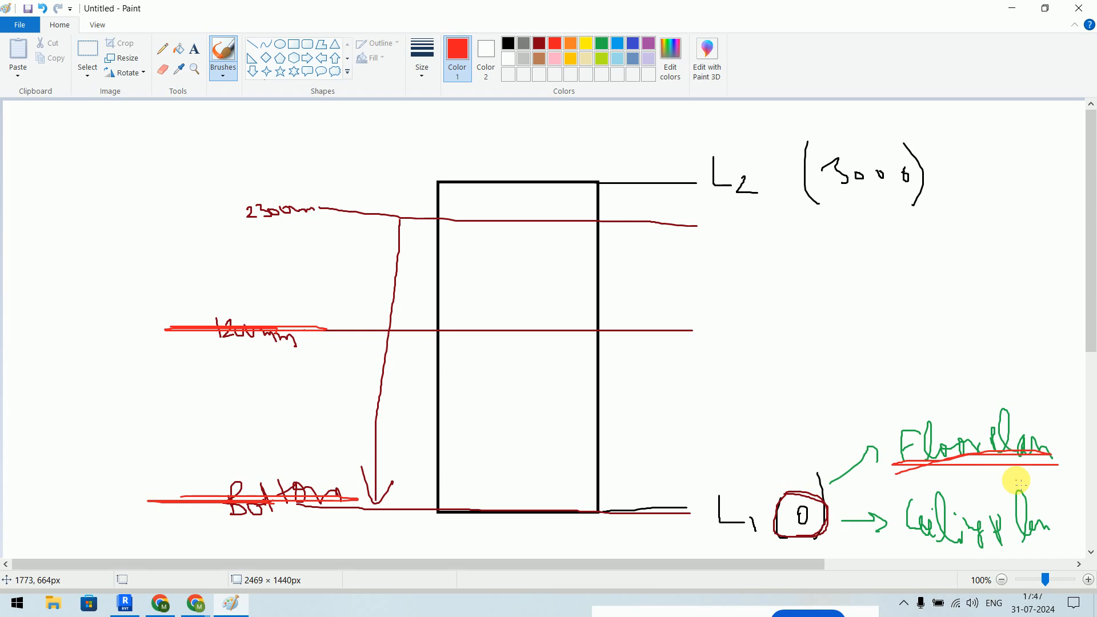
{"action": "left_click_drag", "start_coordinate": [666, 223], "coordinate": [767, 215]}
{"action": "mouse_move", "coordinate": [670, 322]}
{"action": "left_mouse_down"}
{"action": "mouse_move", "coordinate": [728, 319]}
{"action": "mouse_move", "coordinate": [735, 338]}
{"action": "mouse_move", "coordinate": [768, 326]}
{"action": "left_mouse_up"}
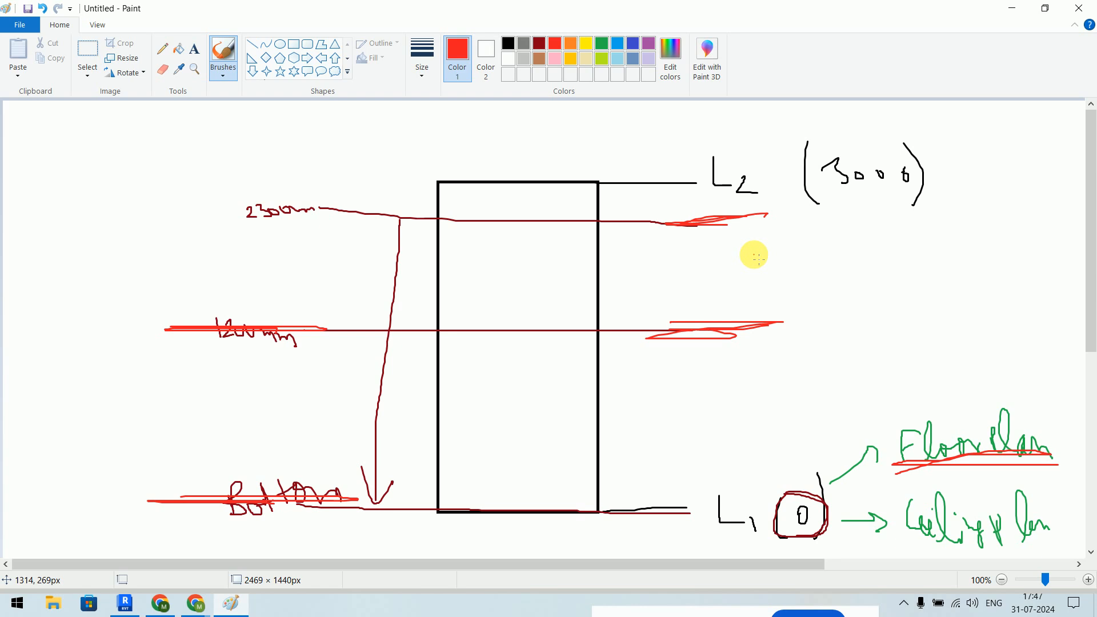
{"action": "left_click_drag", "start_coordinate": [1091, 198], "coordinate": [1093, 307]}
- Sketch a red Depth line and label below the base, plus a long arrow from the 2300mm line down to it
{"action": "mouse_move", "coordinate": [428, 311]}
{"action": "left_mouse_down"}
{"action": "mouse_move", "coordinate": [419, 395]}
{"action": "mouse_move", "coordinate": [438, 371]}
{"action": "left_mouse_up"}
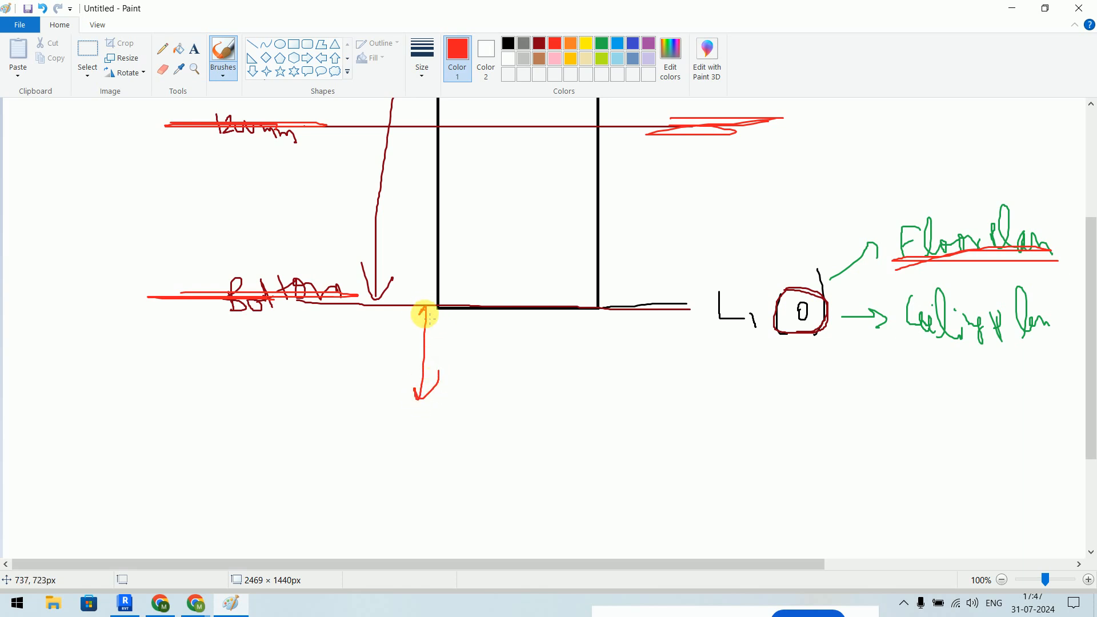
{"action": "mouse_move", "coordinate": [309, 418]}
{"action": "left_mouse_down"}
{"action": "mouse_move", "coordinate": [428, 400]}
{"action": "mouse_move", "coordinate": [797, 416]}
{"action": "left_mouse_up"}
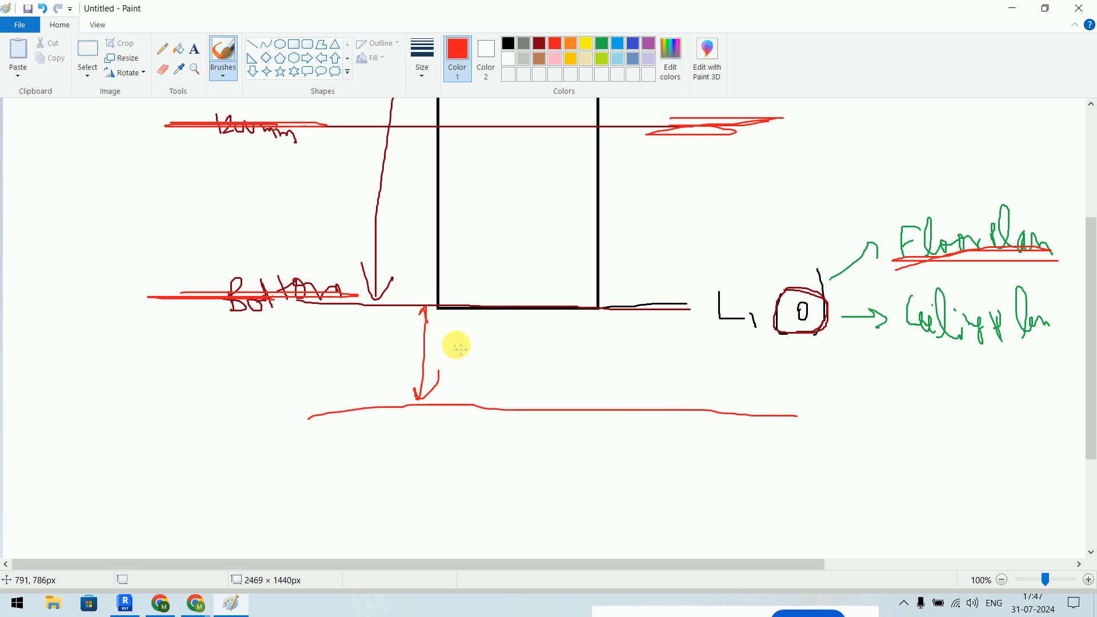
{"action": "mouse_move", "coordinate": [454, 343]}
{"action": "left_mouse_down"}
{"action": "mouse_move", "coordinate": [456, 360]}
{"action": "mouse_move", "coordinate": [514, 350]}
{"action": "mouse_move", "coordinate": [524, 363]}
{"action": "left_mouse_up"}
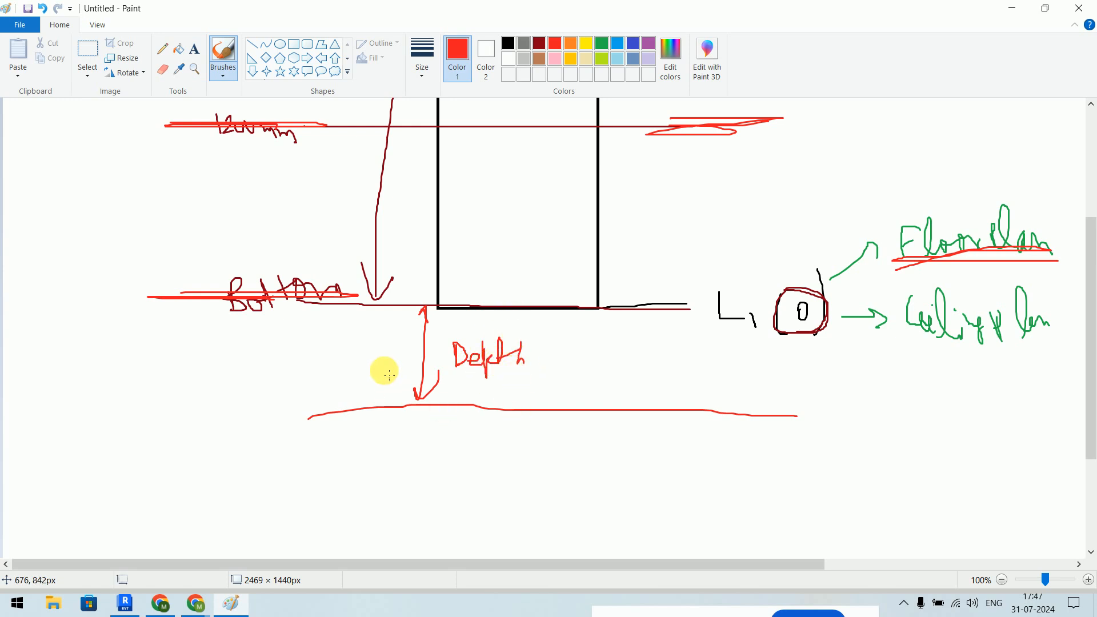
{"action": "mouse_move", "coordinate": [348, 357]}
{"action": "left_mouse_down"}
{"action": "mouse_move", "coordinate": [387, 358]}
{"action": "mouse_move", "coordinate": [326, 340]}
{"action": "mouse_move", "coordinate": [348, 359]}
{"action": "left_mouse_up"}
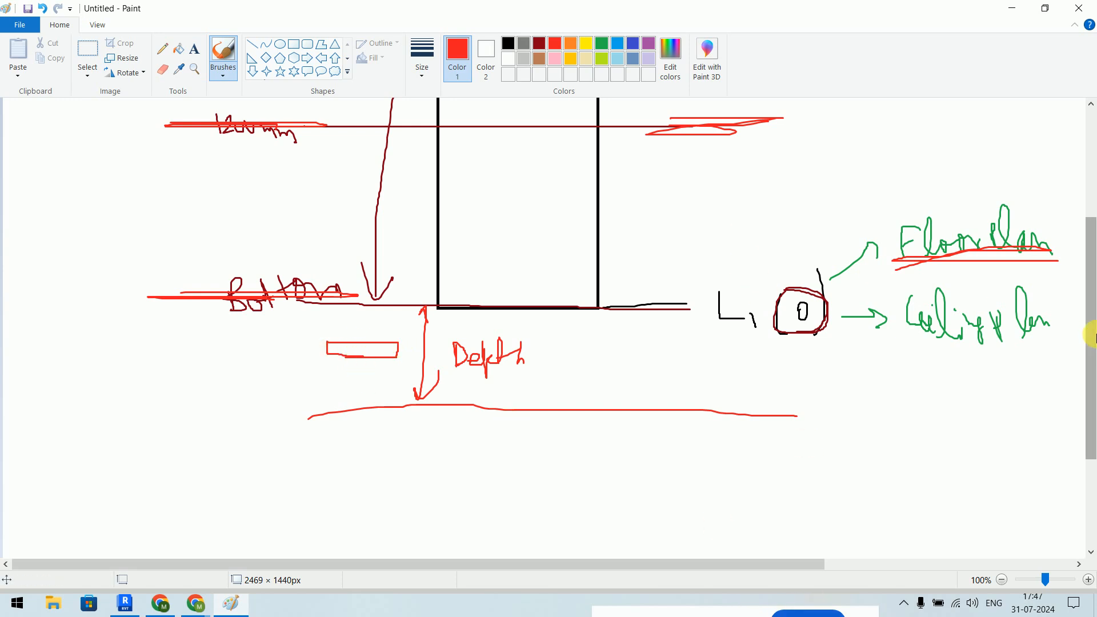
{"action": "left_click_drag", "start_coordinate": [1089, 341], "coordinate": [1092, 272]}
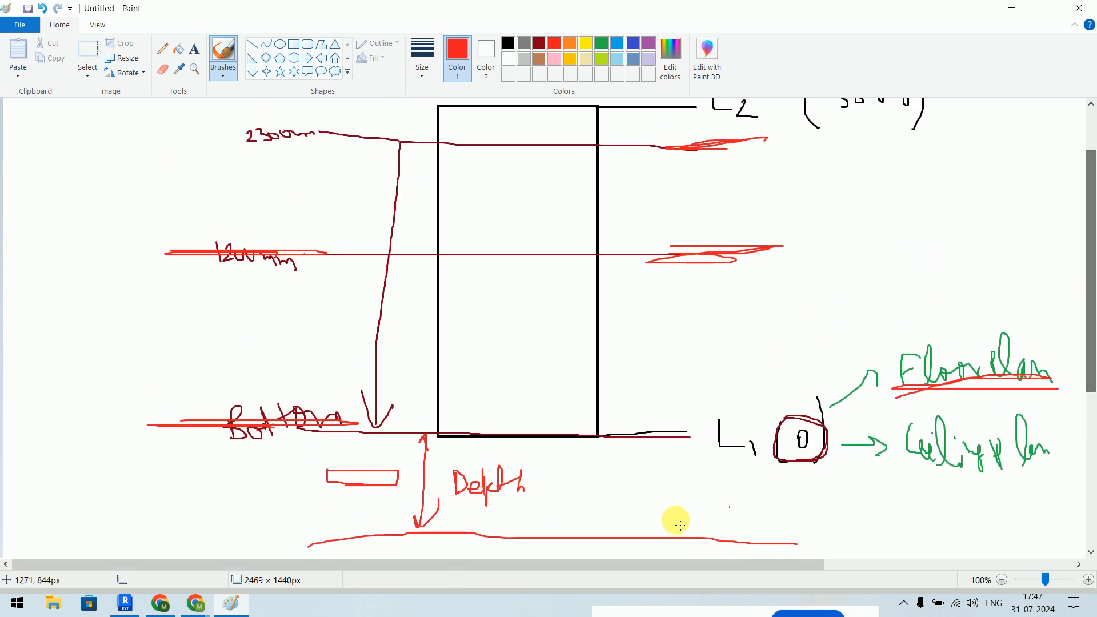
{"action": "mouse_move", "coordinate": [522, 158]}
{"action": "left_mouse_down"}
{"action": "mouse_move", "coordinate": [539, 147]}
{"action": "mouse_move", "coordinate": [557, 175]}
{"action": "mouse_move", "coordinate": [553, 400]}
{"action": "mouse_move", "coordinate": [571, 548]}
{"action": "mouse_move", "coordinate": [540, 132]}
{"action": "left_mouse_up"}
{"action": "left_click_drag", "start_coordinate": [540, 200], "coordinate": [557, 537]}
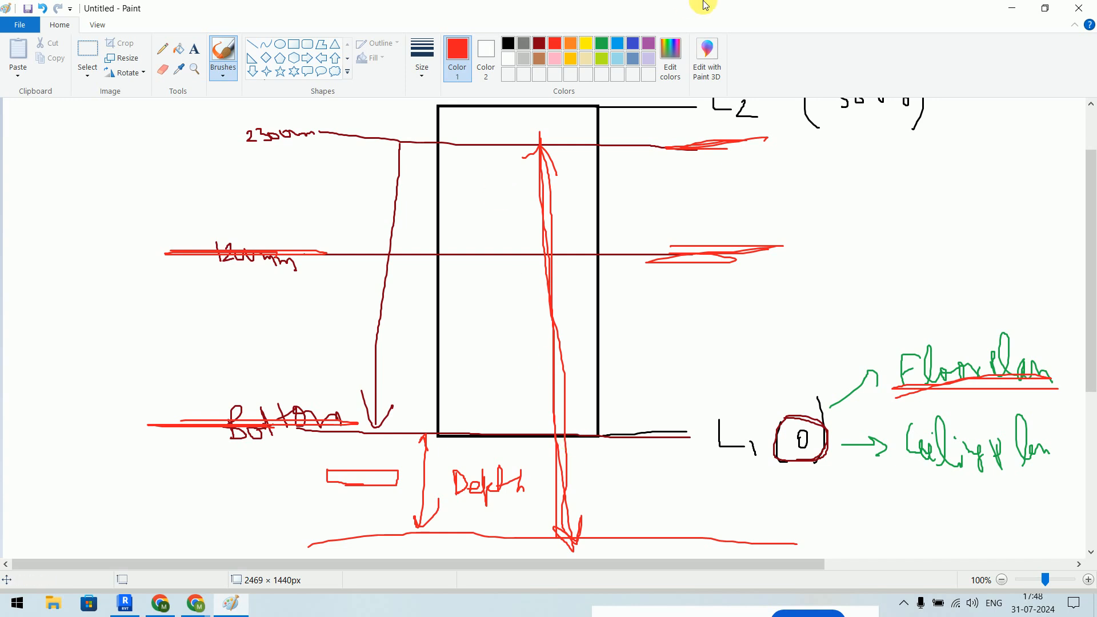
- Minimize Paint and open the 1 - Plumbing plan's View Range settings from the Properties palette
{"action": "left_click", "coordinate": [1012, 8]}
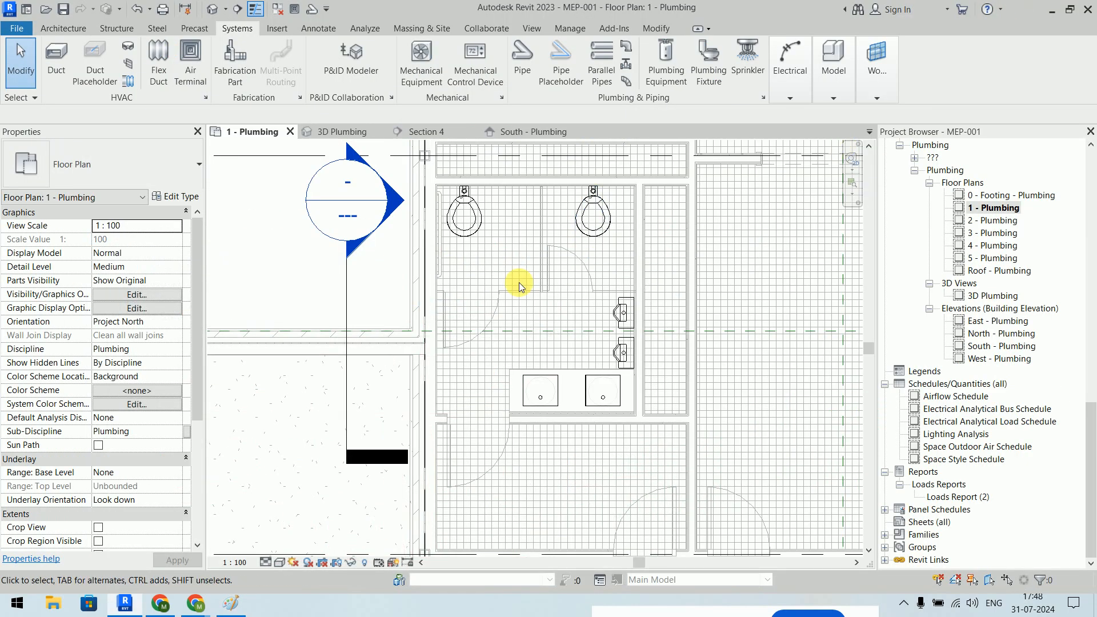
{"action": "scroll", "coordinate": [503, 291], "scroll_direction": "down", "scroll_amount": 5}
{"action": "middle_click_drag", "start_coordinate": [483, 304], "coordinate": [460, 313]}
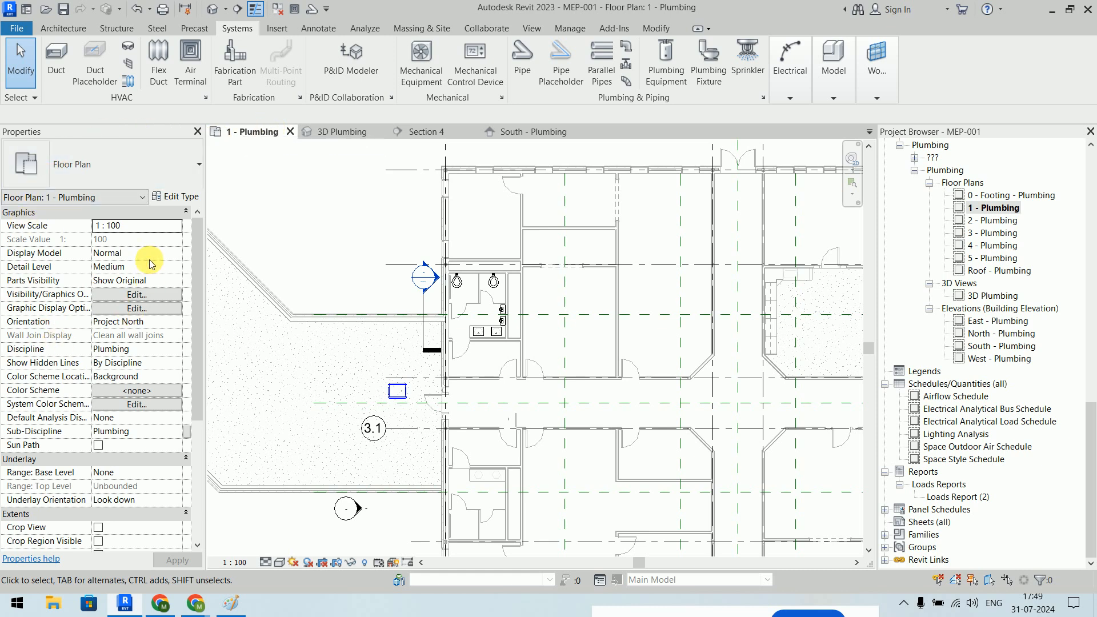
{"action": "scroll", "coordinate": [149, 260], "scroll_direction": "down", "scroll_amount": 4}
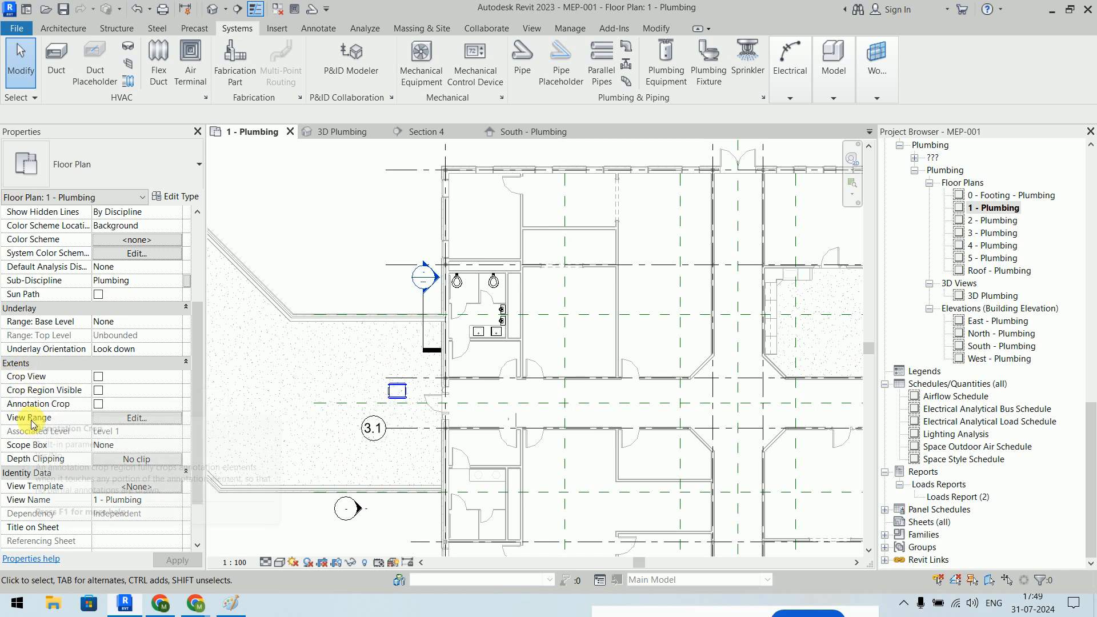
{"action": "left_click", "coordinate": [136, 423]}
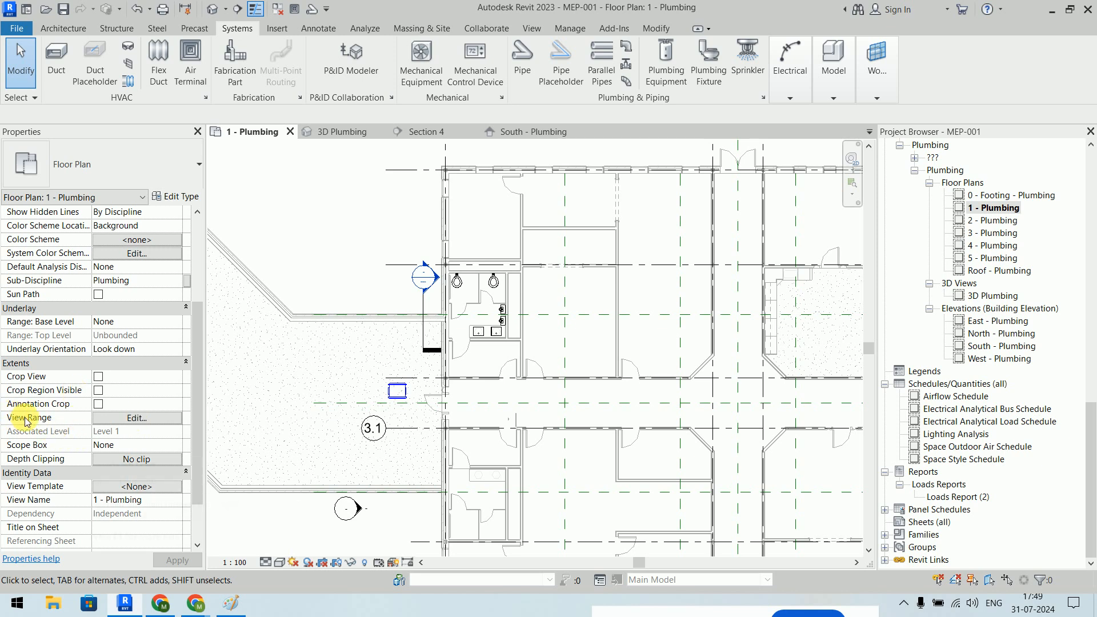
{"action": "left_click", "coordinate": [138, 419]}
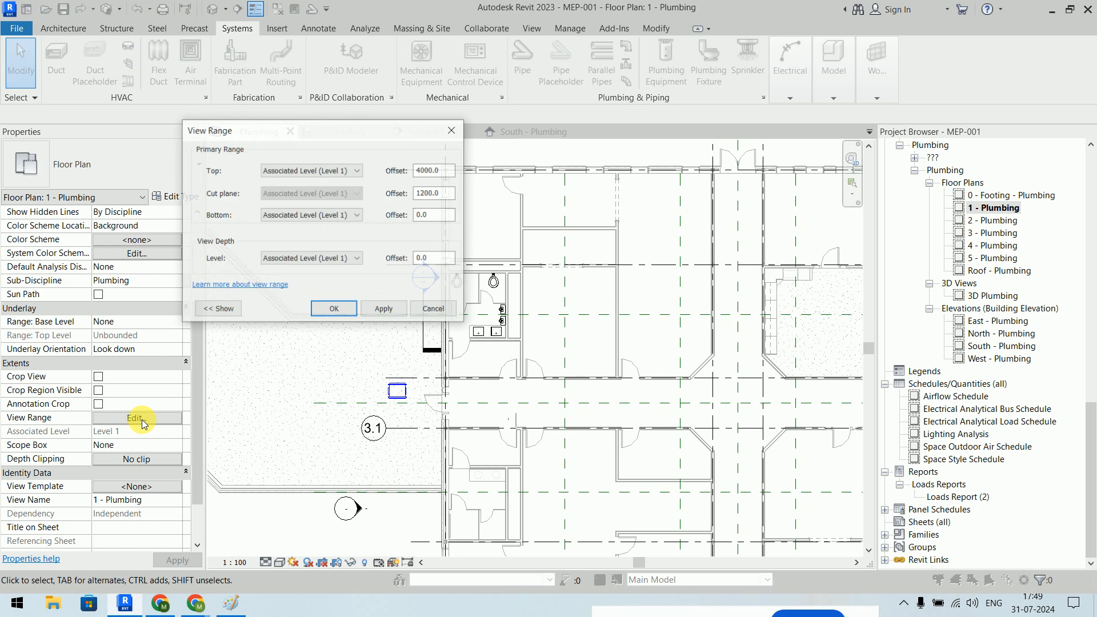
- Move the View Range dialog aside and expand its Sample View Range diagram
{"action": "left_click_drag", "start_coordinate": [292, 135], "coordinate": [634, 96]}
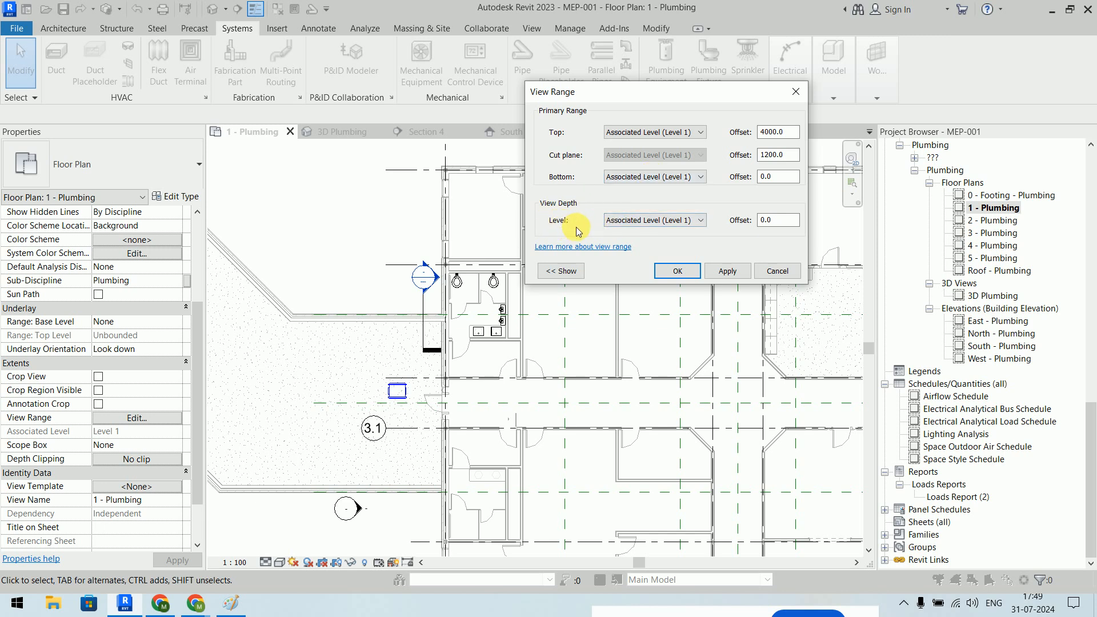
{"action": "left_click", "coordinate": [557, 272]}
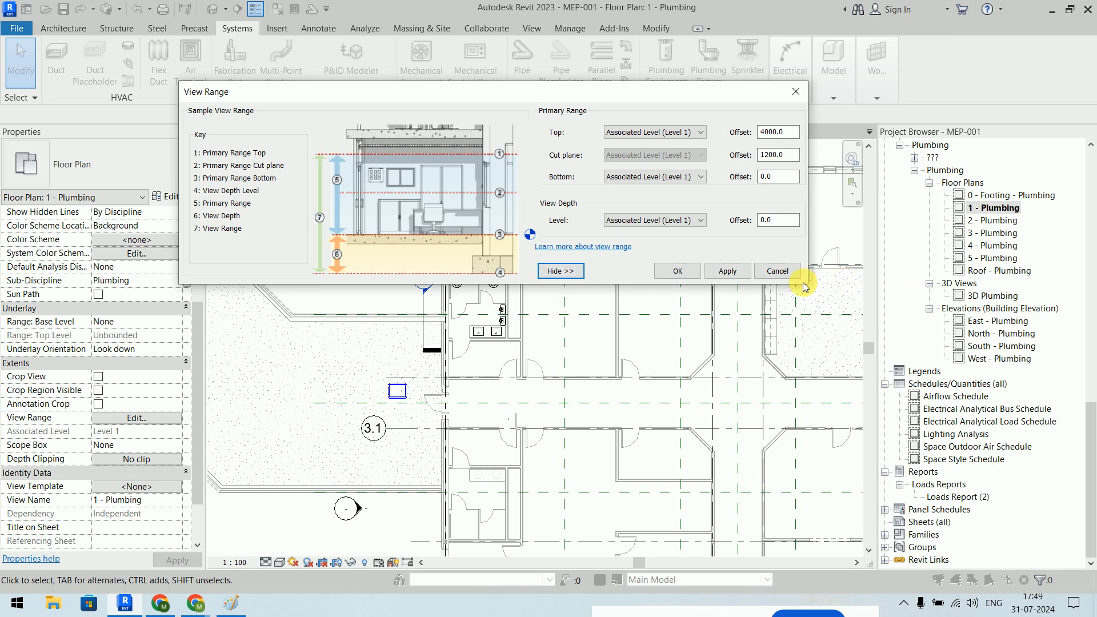
{"action": "left_click_drag", "start_coordinate": [508, 91], "coordinate": [498, 129]}
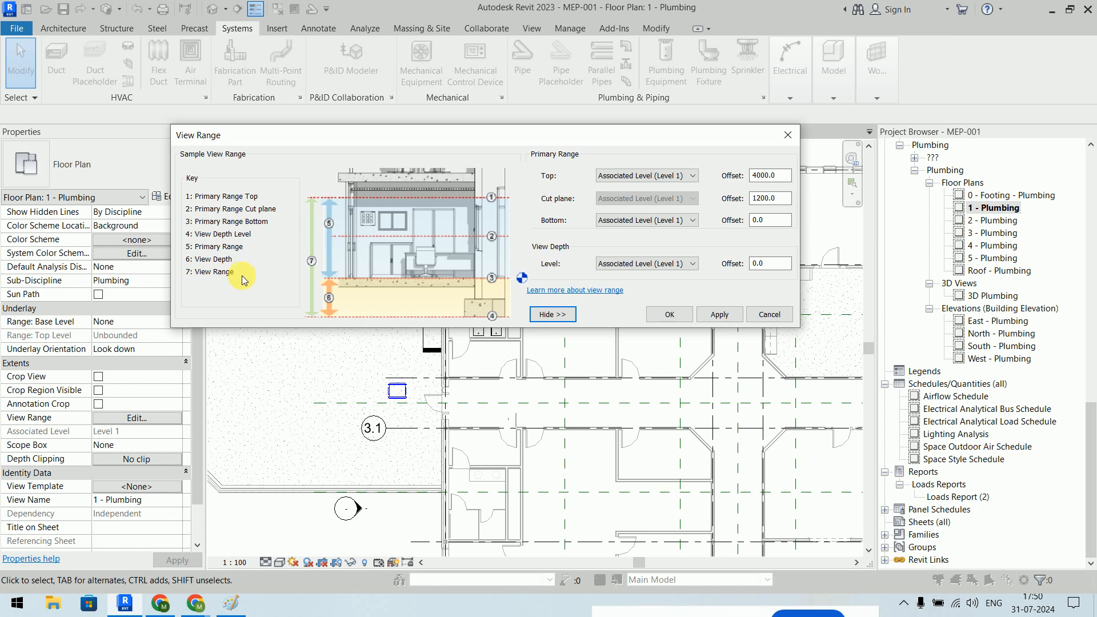
- Set the 1 - Plumbing View Depth offset to -1500 and apply it
{"action": "left_click_drag", "start_coordinate": [612, 129], "coordinate": [496, 70]}
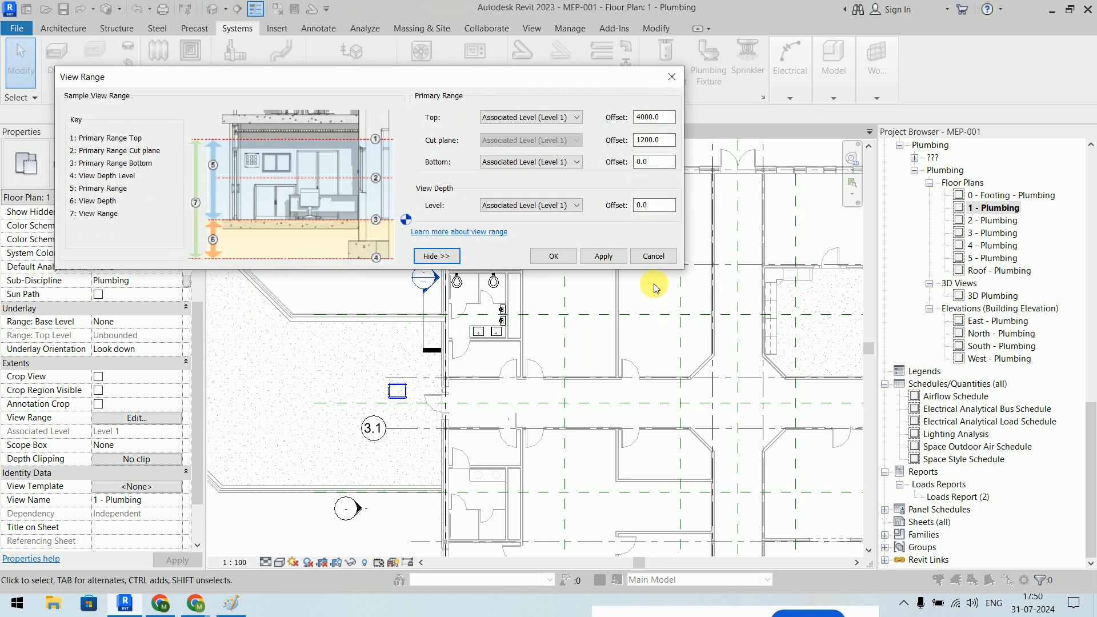
{"action": "double_click", "coordinate": [663, 140]}
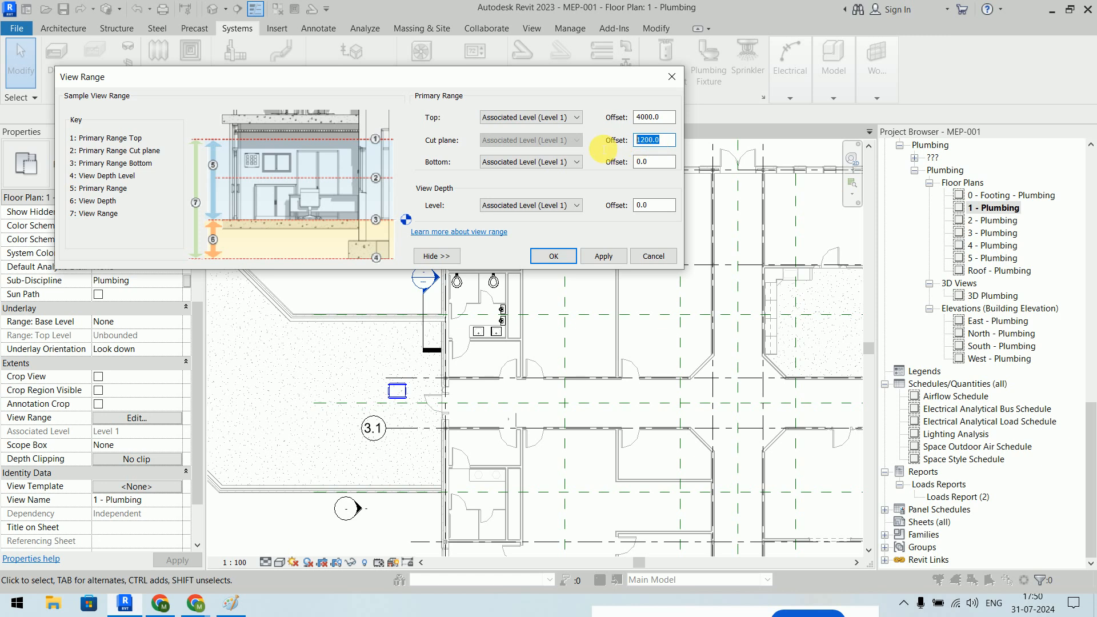
{"action": "double_click", "coordinate": [664, 162]}
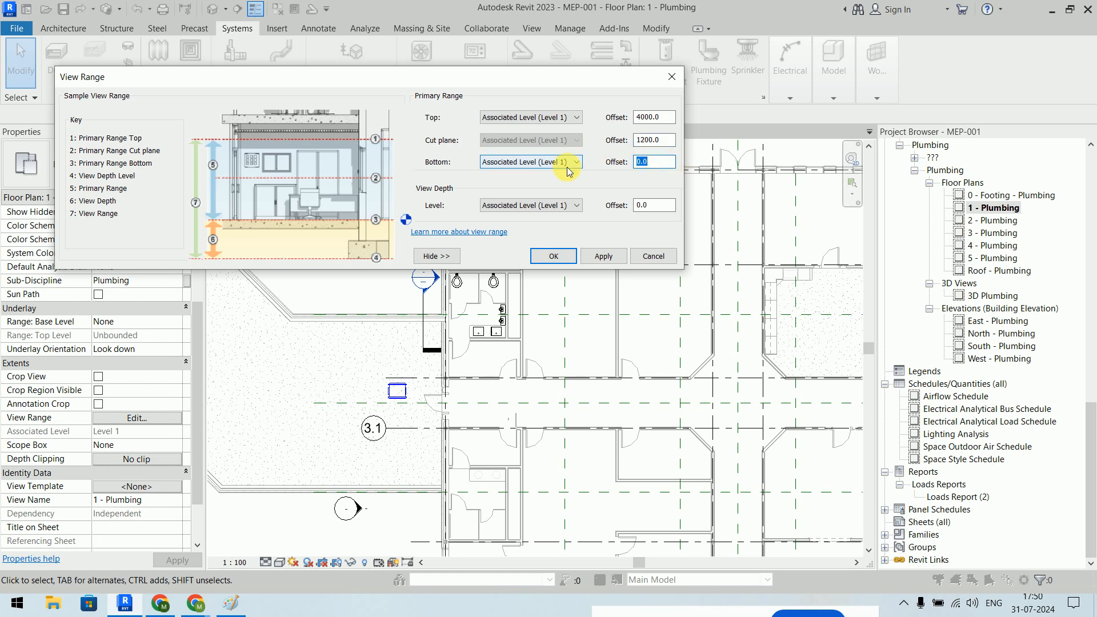
{"action": "double_click", "coordinate": [643, 205]}
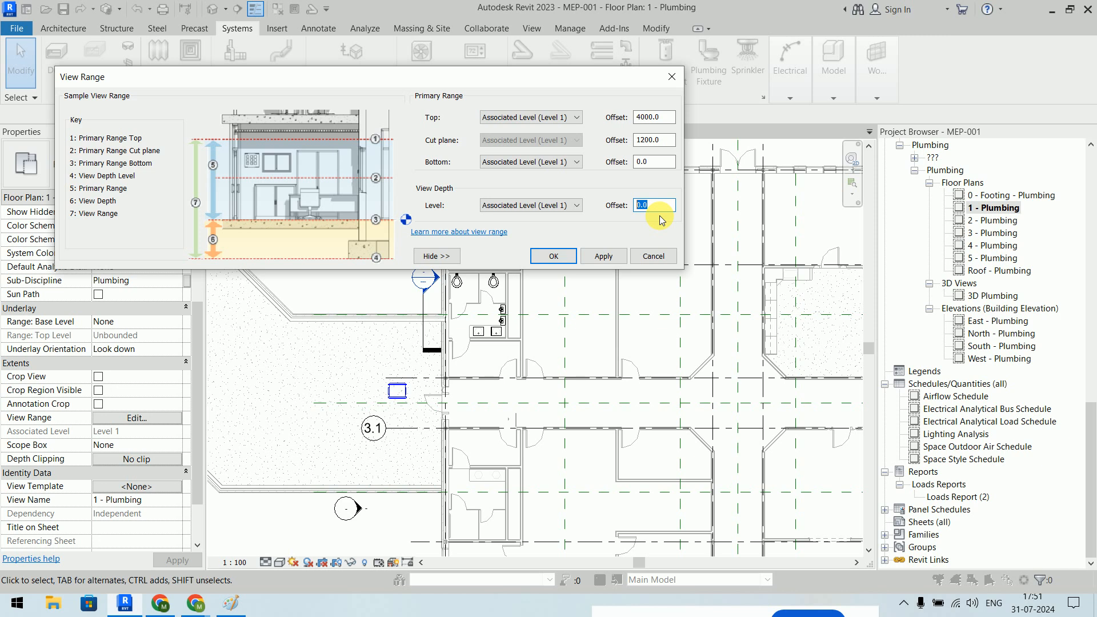
{"action": "type", "text": "-1500"}
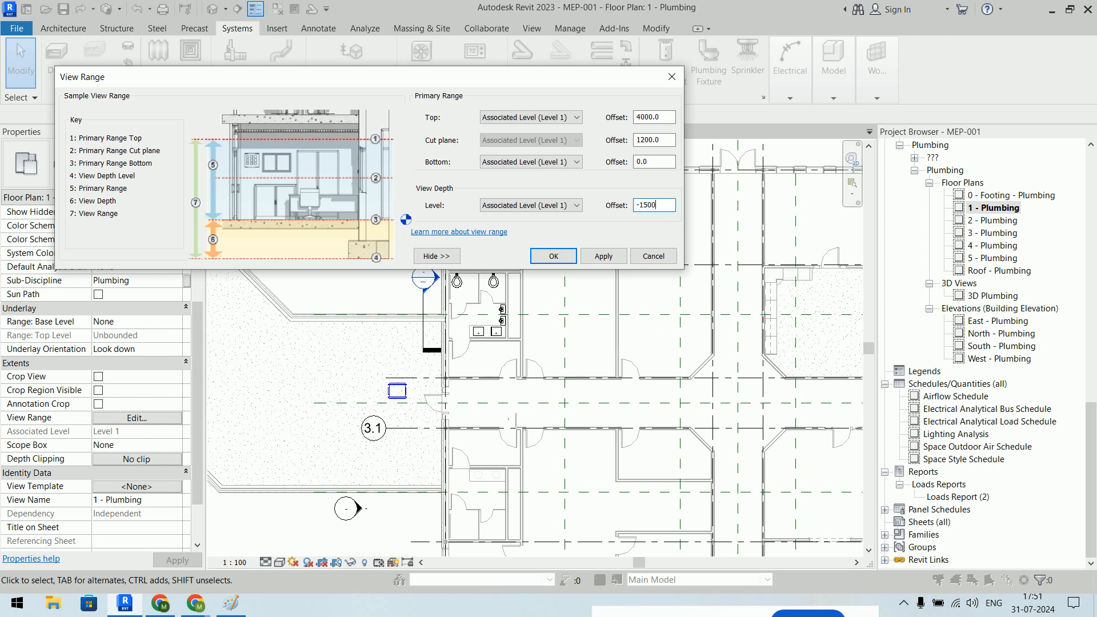
{"action": "left_click", "coordinate": [610, 257]}
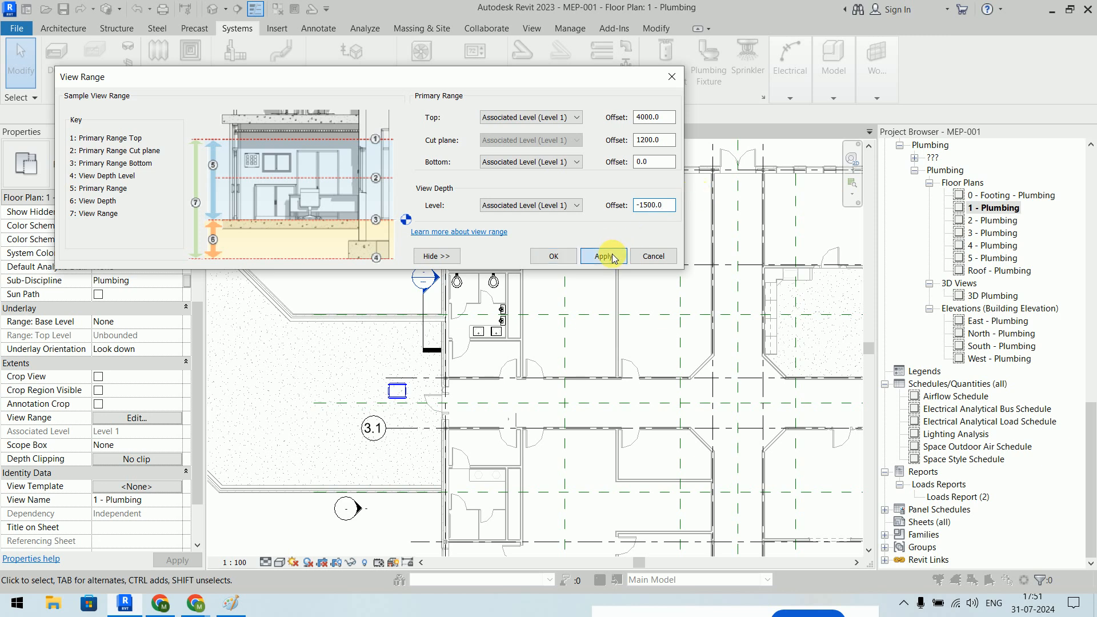
{"action": "left_click", "coordinate": [549, 256]}
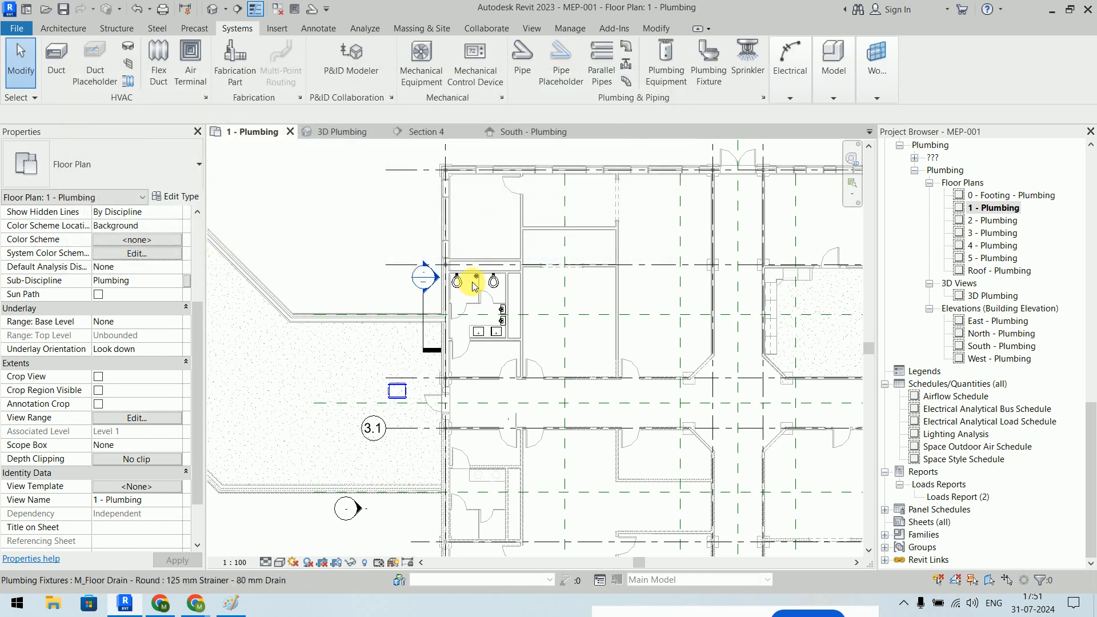
{"action": "scroll", "coordinate": [484, 279], "scroll_direction": "up", "scroll_amount": 5}
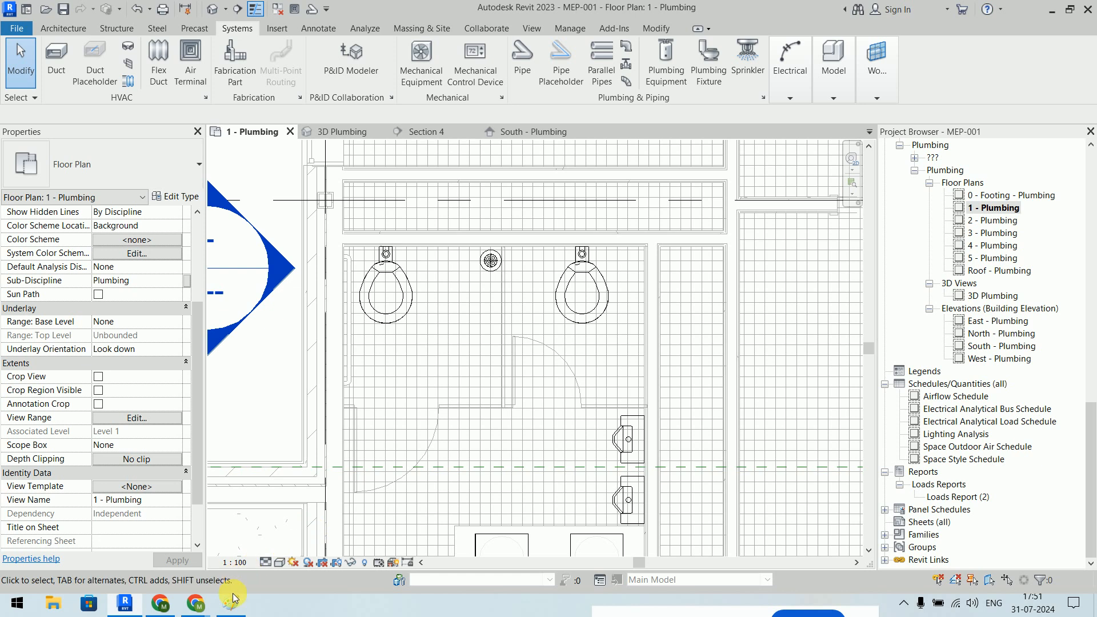
{"action": "mouse_move", "coordinate": [232, 602]}
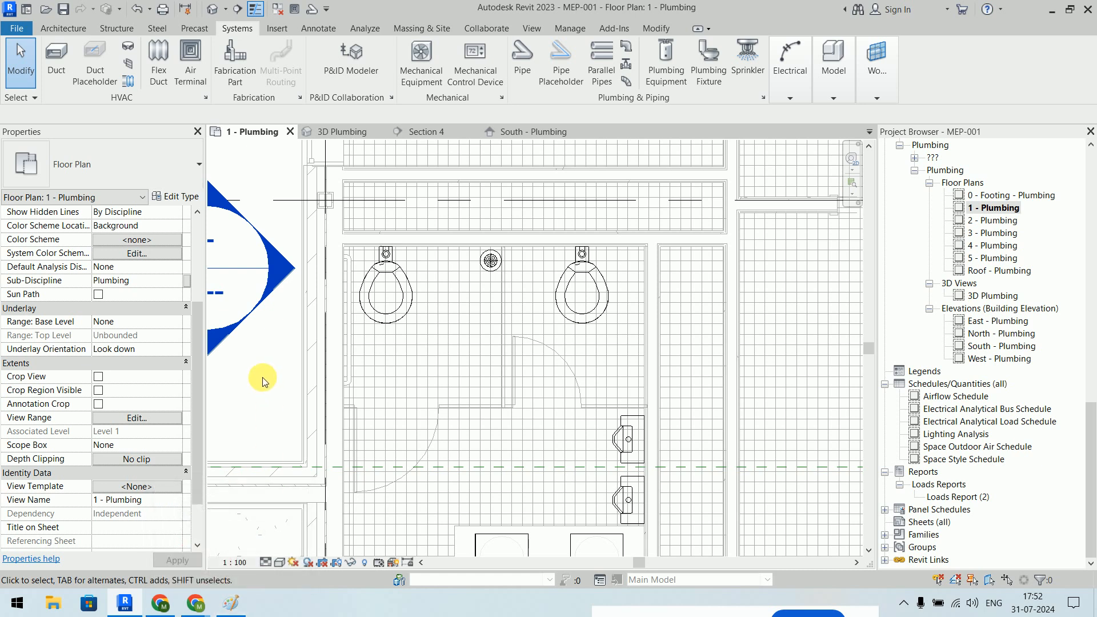
- Open the 2 - Plumbing floor plan without saving the current changes
{"action": "double_click", "coordinate": [981, 222]}
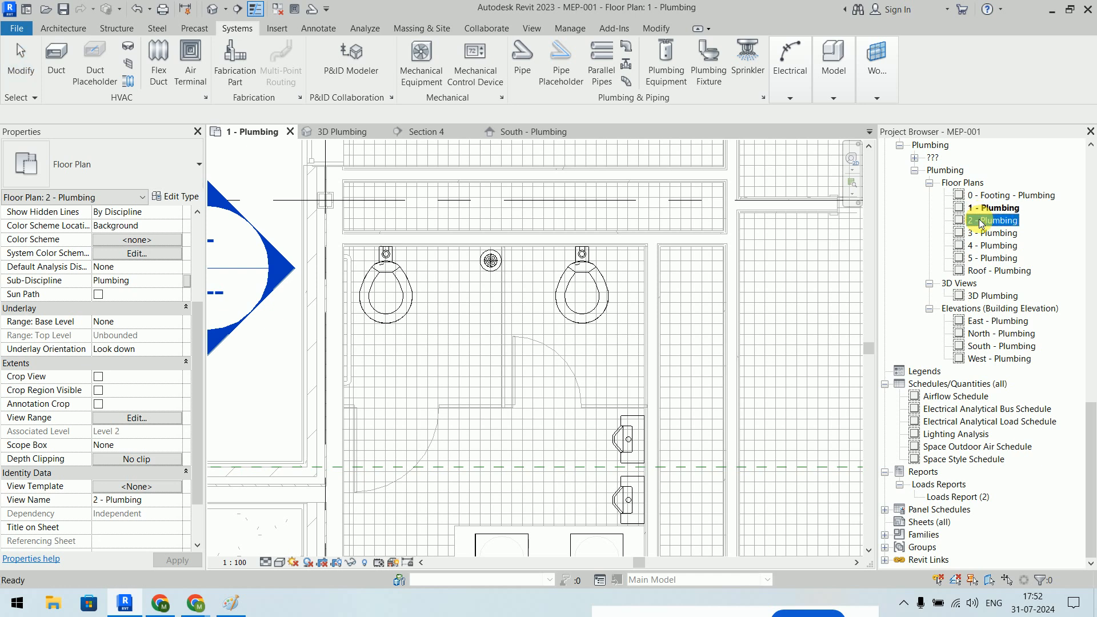
{"action": "left_click", "coordinate": [641, 356]}
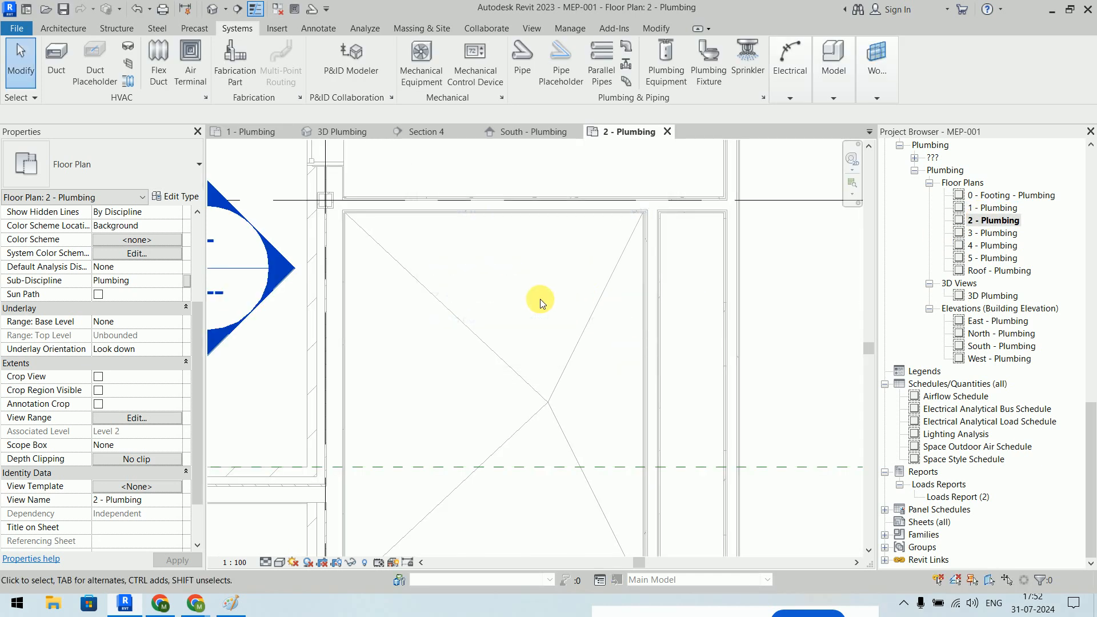
{"action": "scroll", "coordinate": [577, 279], "scroll_direction": "down", "scroll_amount": 2}
{"action": "scroll", "coordinate": [532, 232], "scroll_direction": "up", "scroll_amount": 3}
{"action": "scroll", "coordinate": [532, 232], "scroll_direction": "up", "scroll_amount": 3}
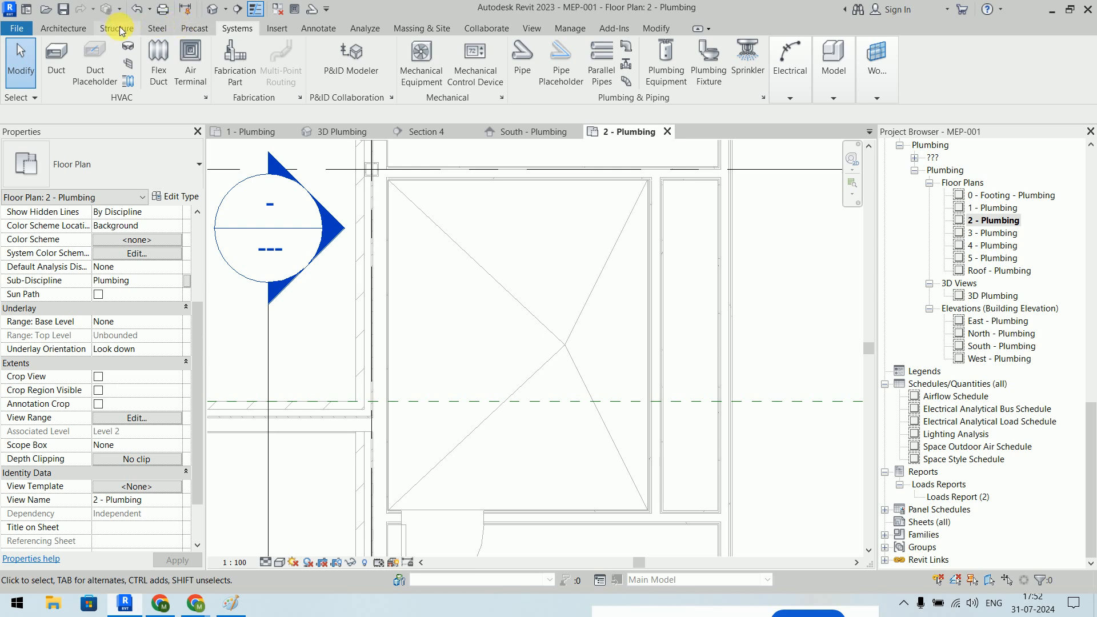
- Place a space, tagged 117, in the empty room and end the Space command
{"action": "left_click", "coordinate": [419, 30]}
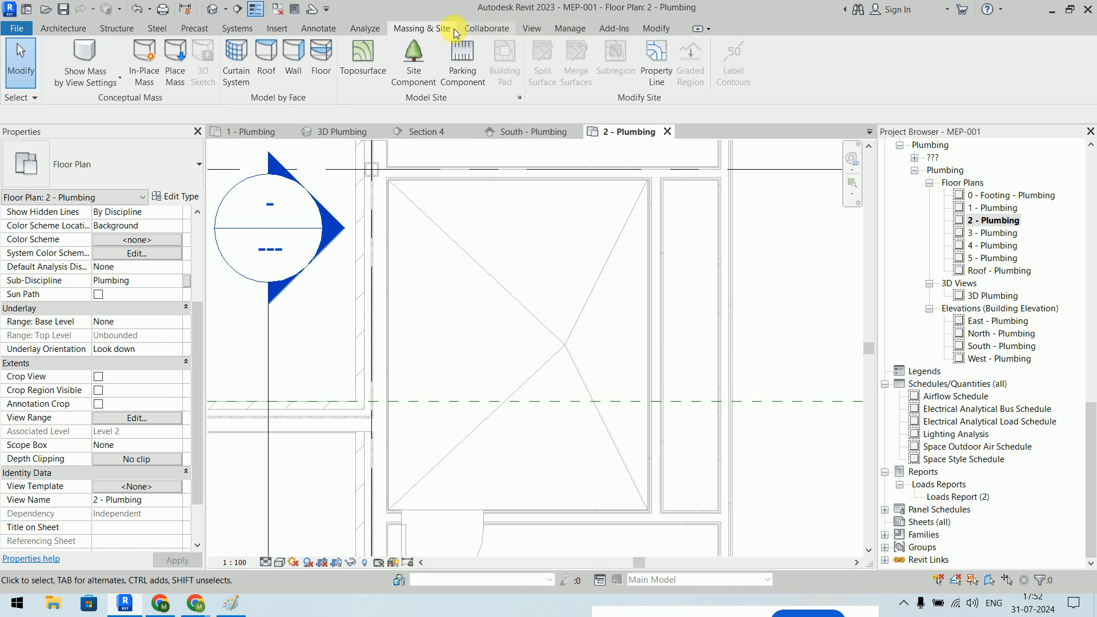
{"action": "left_click", "coordinate": [360, 29]}
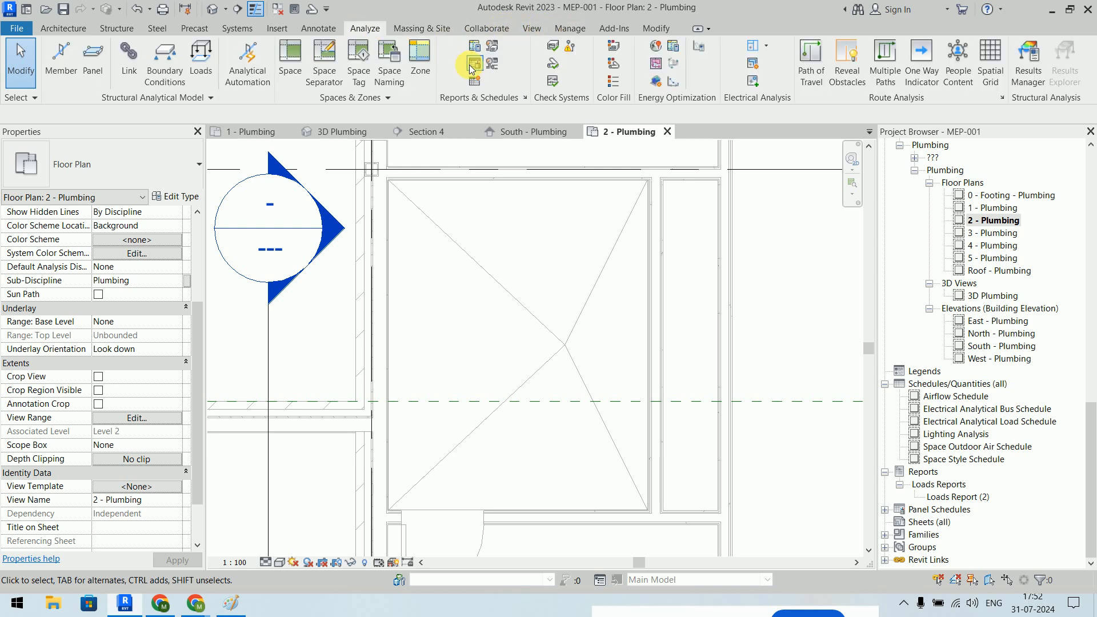
{"action": "left_click", "coordinate": [289, 57]}
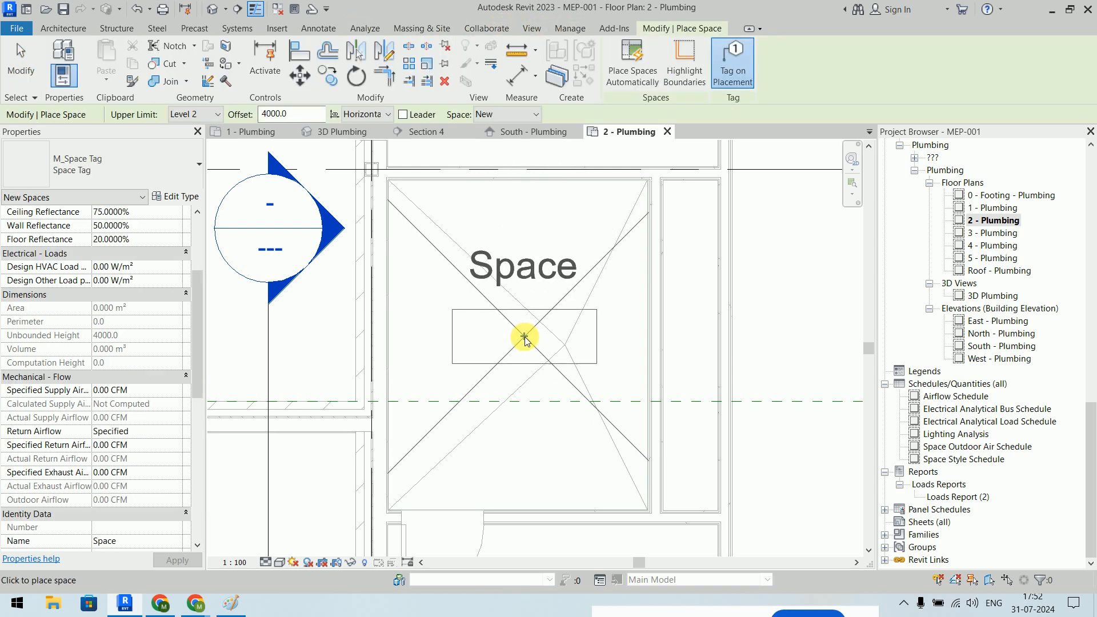
{"action": "left_click", "coordinate": [524, 337]}
{"action": "right_click", "coordinate": [278, 177]}
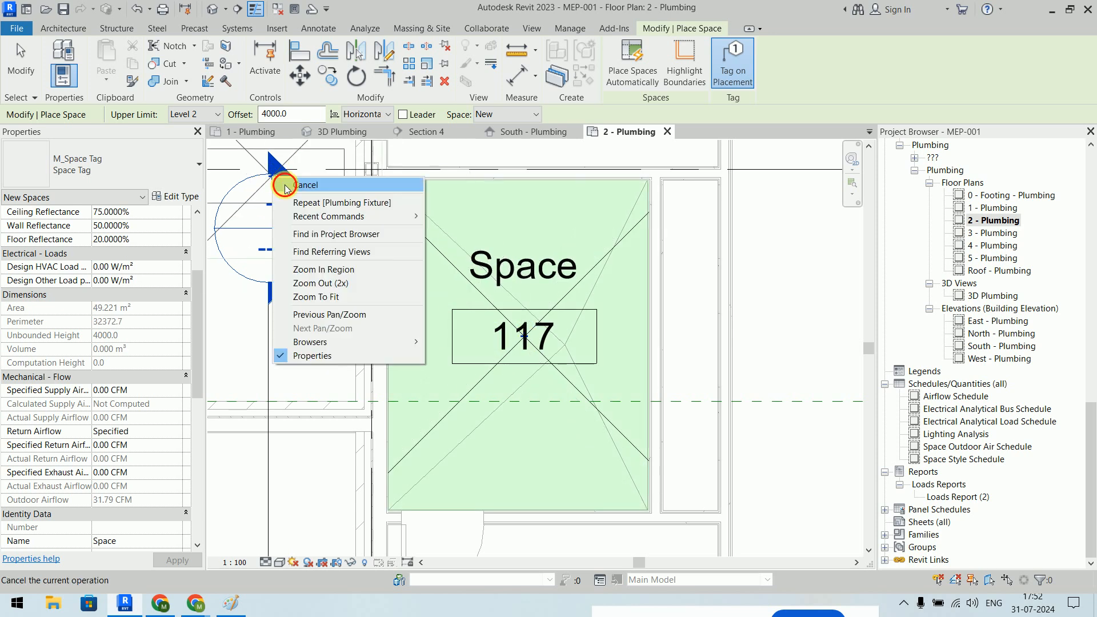
{"action": "left_click", "coordinate": [300, 185]}
{"action": "right_click", "coordinate": [293, 174]}
{"action": "left_click", "coordinate": [320, 179]}
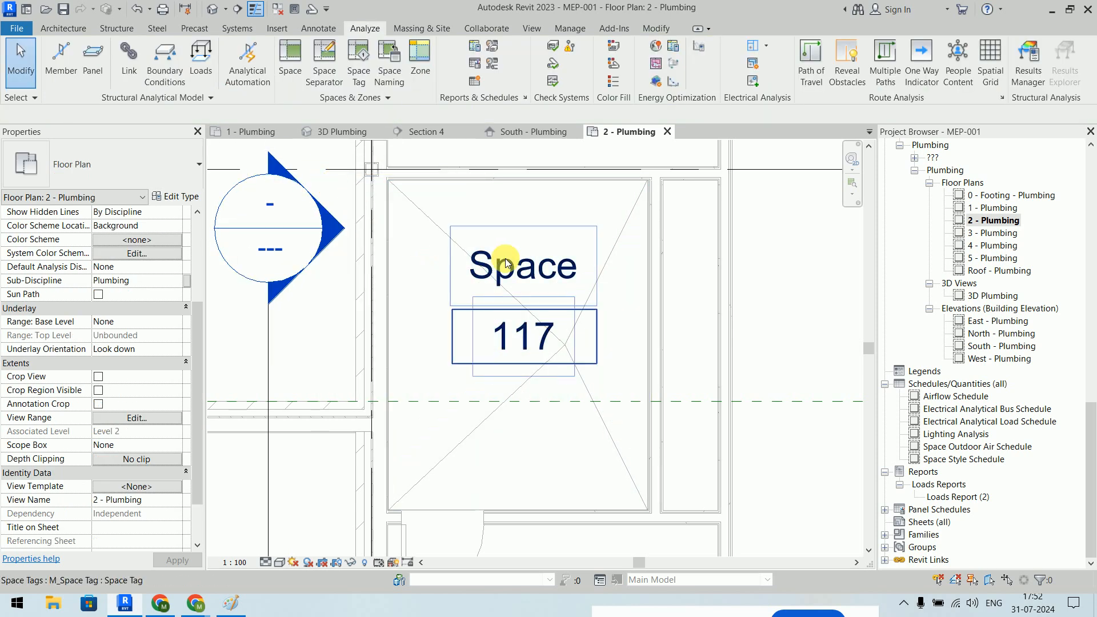
{"action": "scroll", "coordinate": [507, 256], "scroll_direction": "down", "scroll_amount": 3}
{"action": "scroll", "coordinate": [581, 229], "scroll_direction": "up", "scroll_amount": 4}
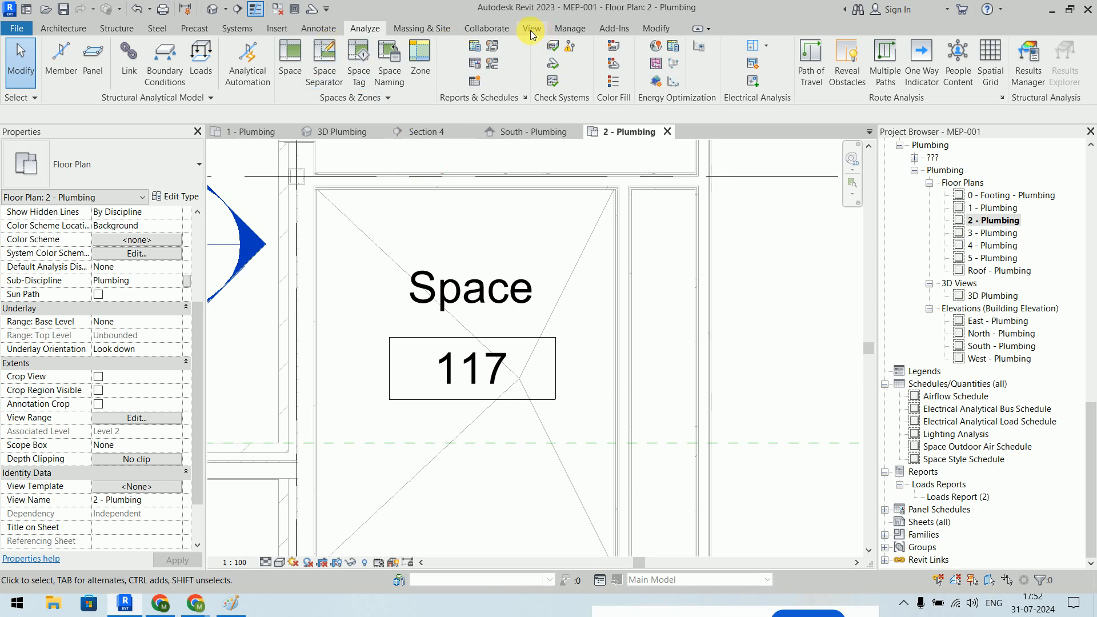
{"action": "left_click", "coordinate": [221, 26]}
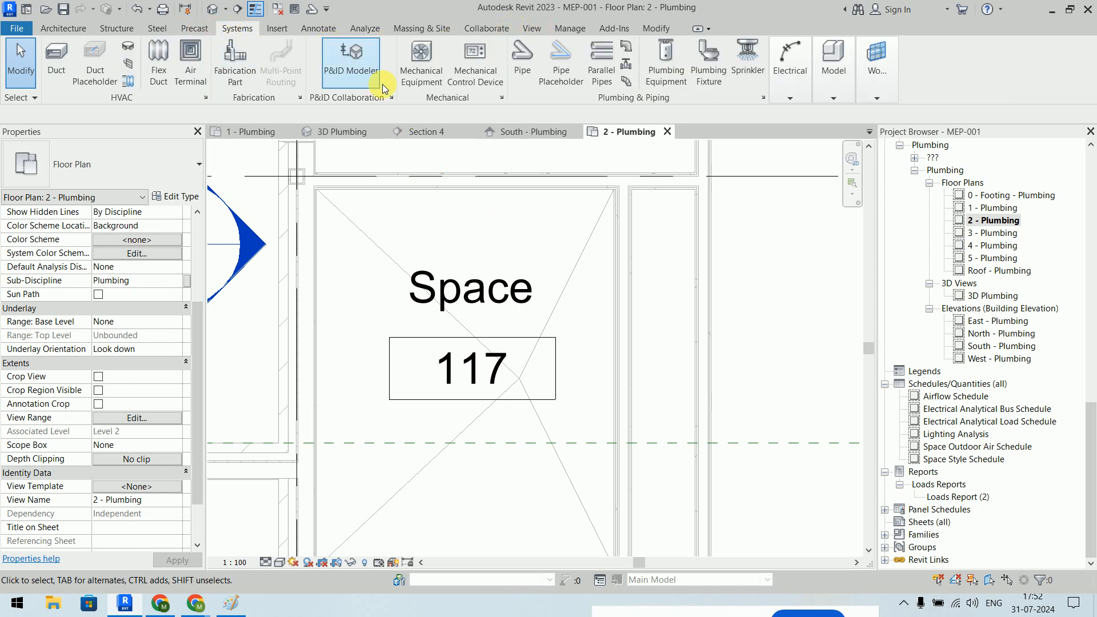
- Place an M_Water Closet - Flush Valve - Wall Mounted Private - 6.1 Lpf on the room's top wall
{"action": "left_click", "coordinate": [714, 73]}
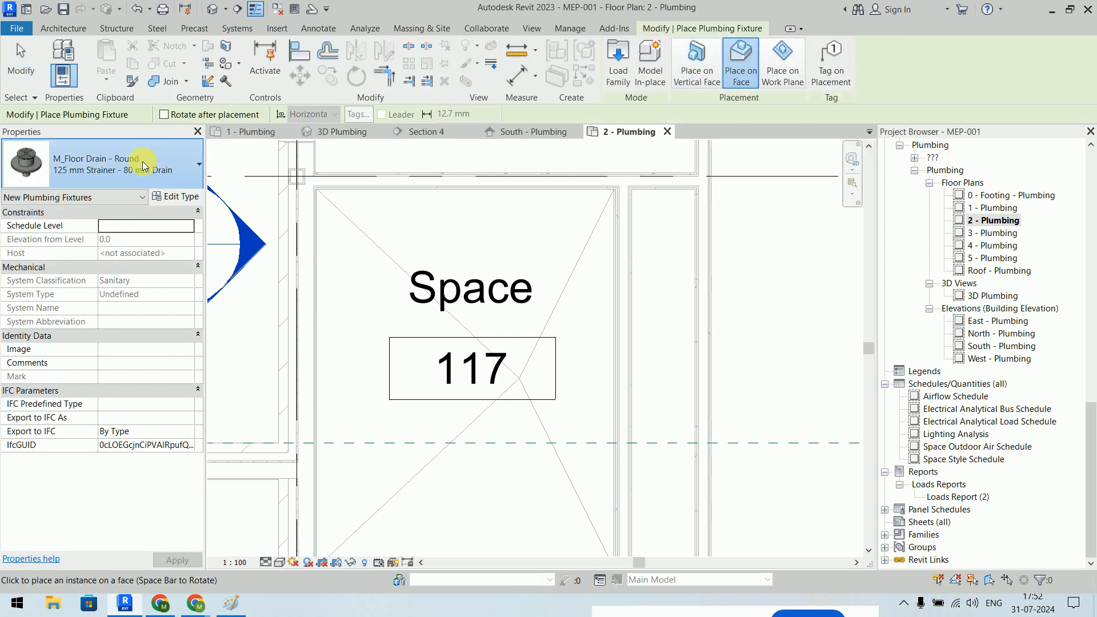
{"action": "left_click", "coordinate": [142, 161]}
{"action": "scroll", "coordinate": [143, 337], "scroll_direction": "up", "scroll_amount": 1}
{"action": "scroll", "coordinate": [143, 337], "scroll_direction": "down", "scroll_amount": 10}
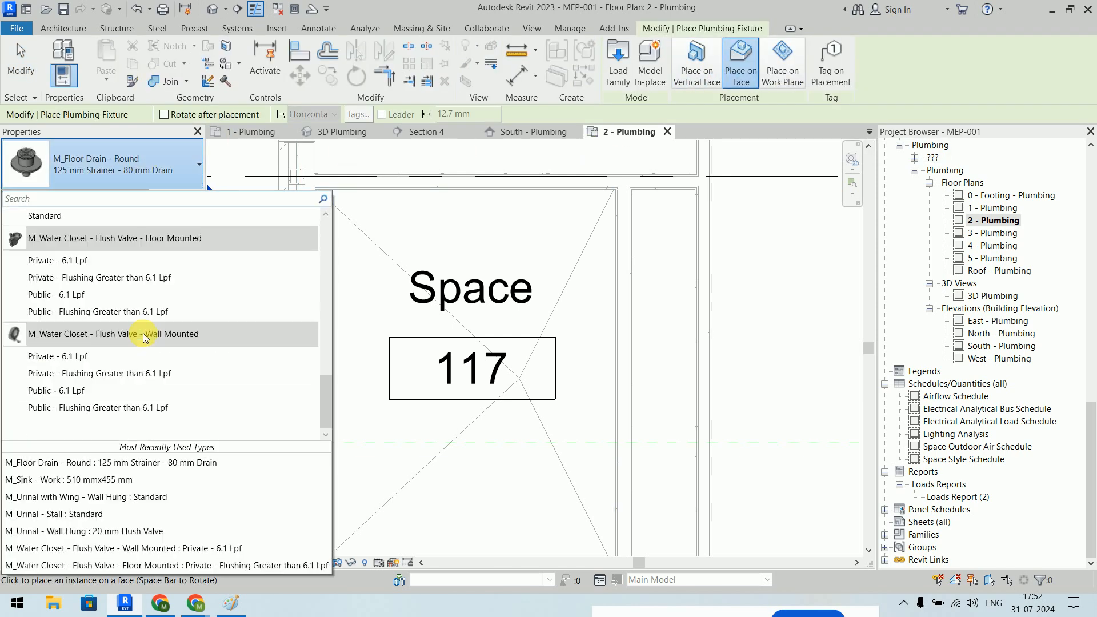
{"action": "scroll", "coordinate": [143, 337], "scroll_direction": "up", "scroll_amount": 3}
{"action": "scroll", "coordinate": [143, 337], "scroll_direction": "down", "scroll_amount": 3}
{"action": "left_click", "coordinate": [132, 356]}
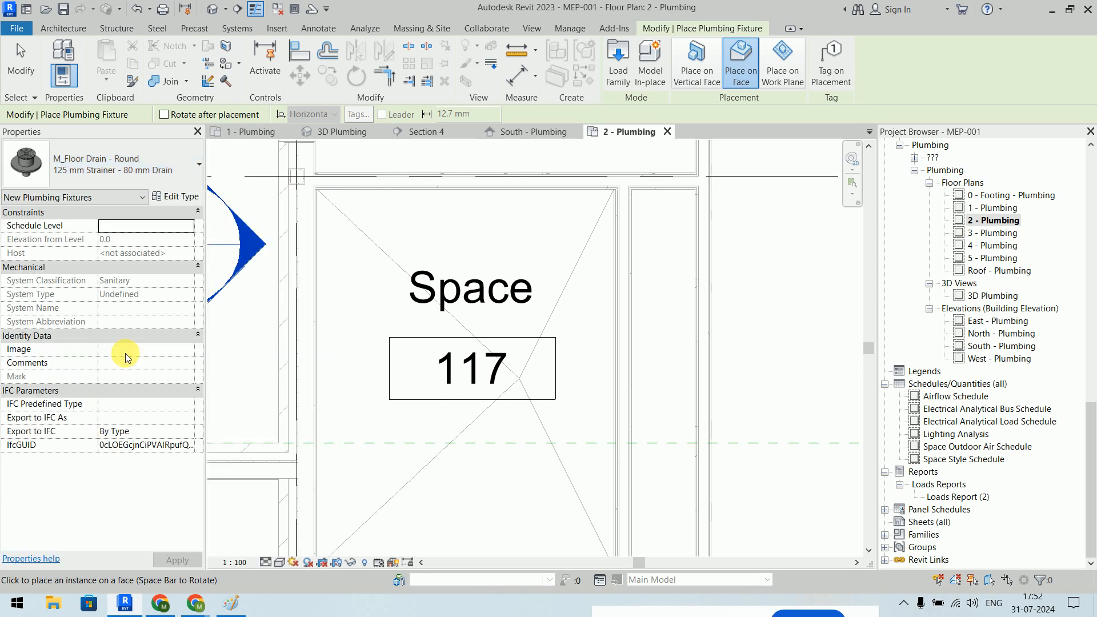
{"action": "left_click", "coordinate": [696, 64]}
{"action": "left_click", "coordinate": [372, 196]}
- Place an M_Urinal - Wall Hung 20 mm Flush Valve on the room's left wall
{"action": "left_click", "coordinate": [172, 165]}
{"action": "scroll", "coordinate": [91, 313], "scroll_direction": "up", "scroll_amount": 3}
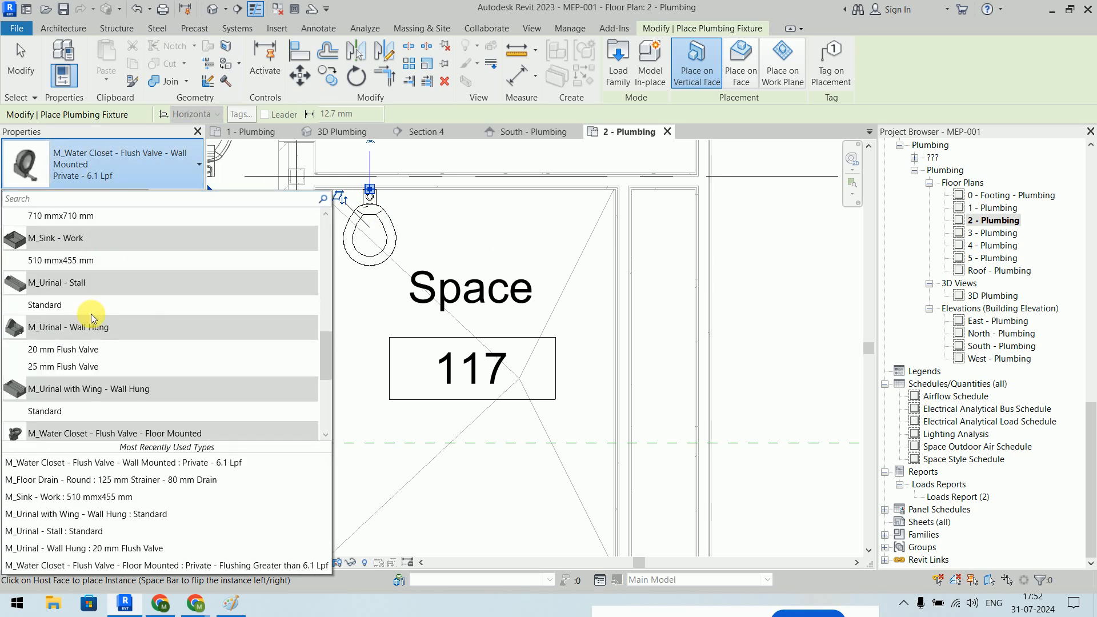
{"action": "left_click", "coordinate": [83, 354]}
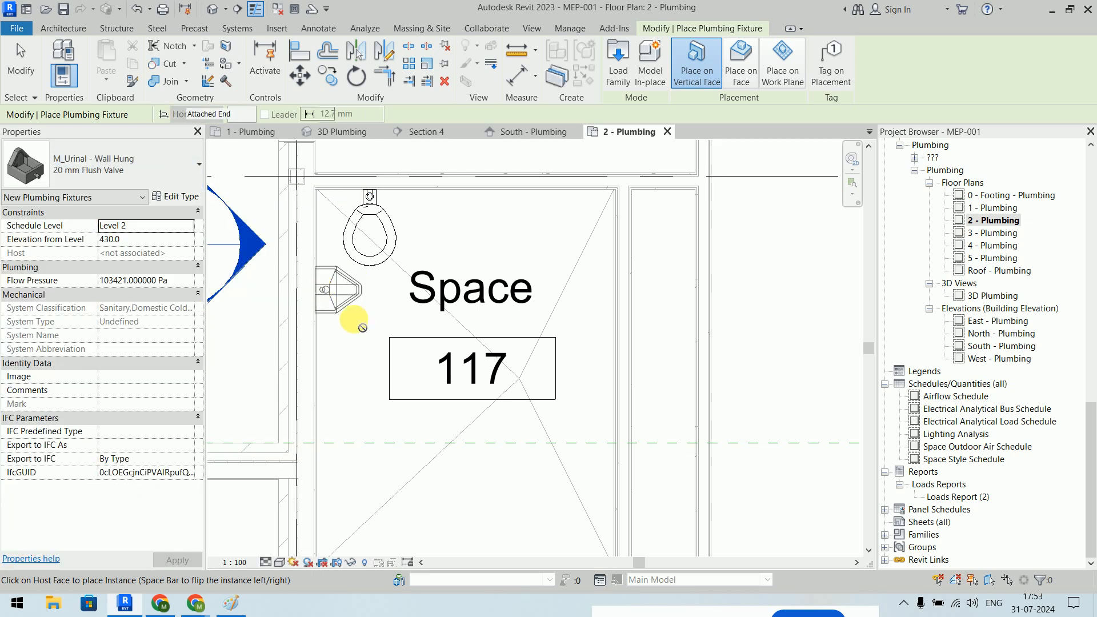
{"action": "left_click", "coordinate": [323, 289]}
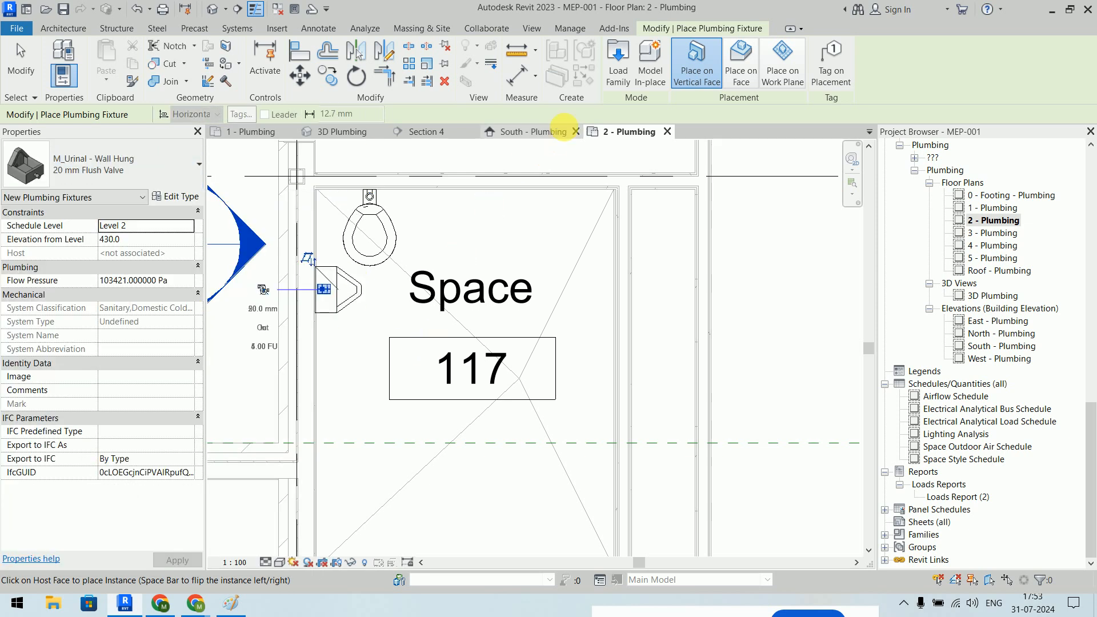
- Switch the fixture type to M_Floor Drain - Round 125 mm Strainer - 80 mm Drain
{"action": "left_click", "coordinate": [96, 170]}
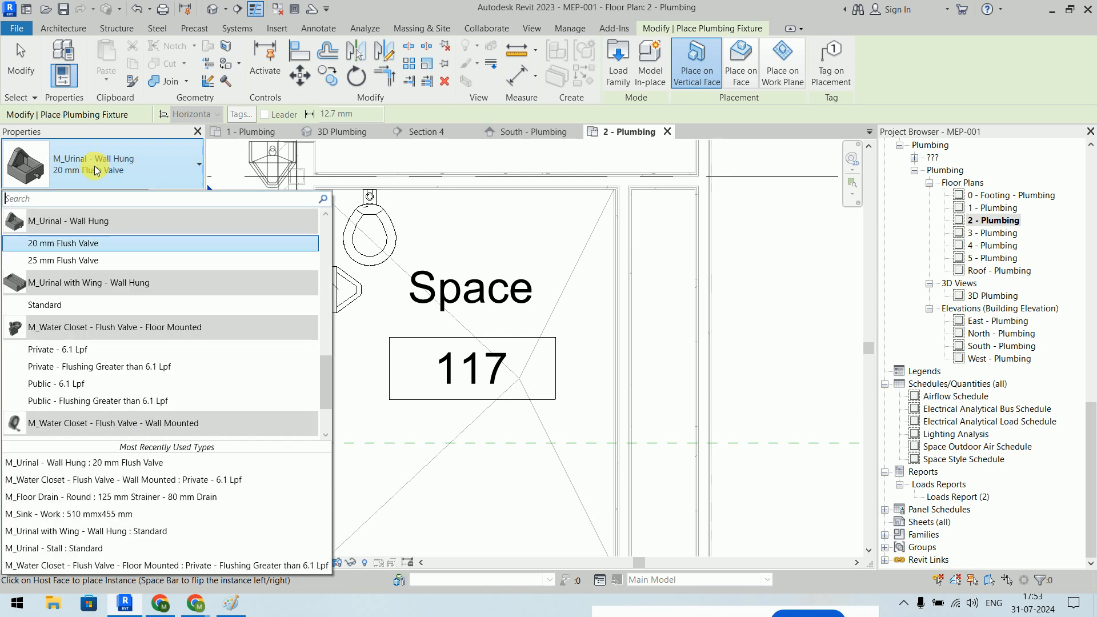
{"action": "scroll", "coordinate": [69, 383], "scroll_direction": "up", "scroll_amount": 10}
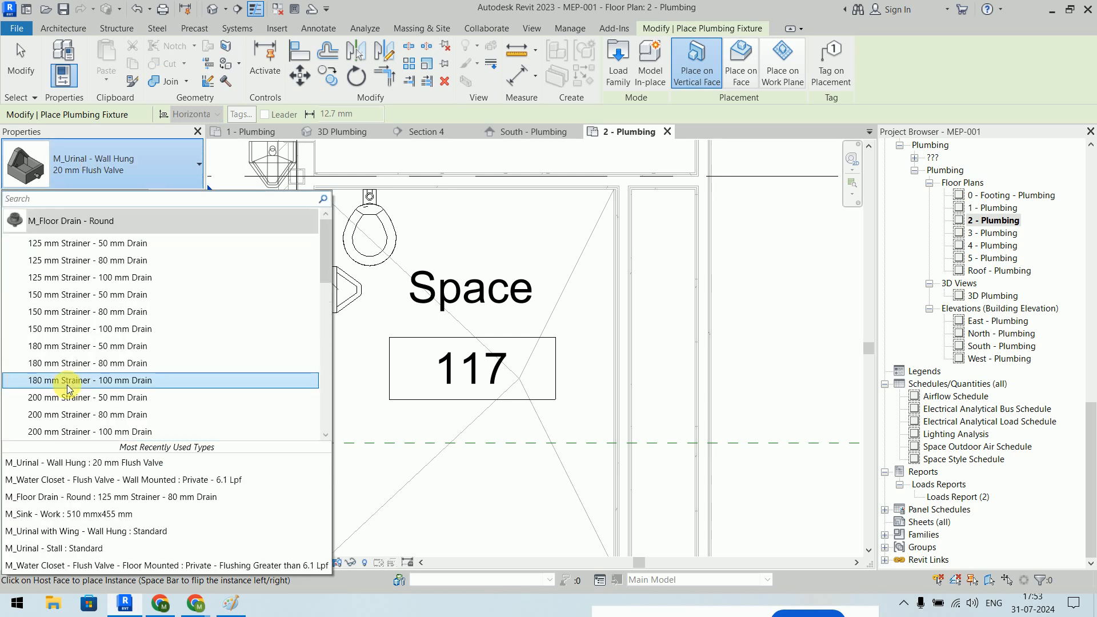
{"action": "left_click", "coordinate": [103, 260]}
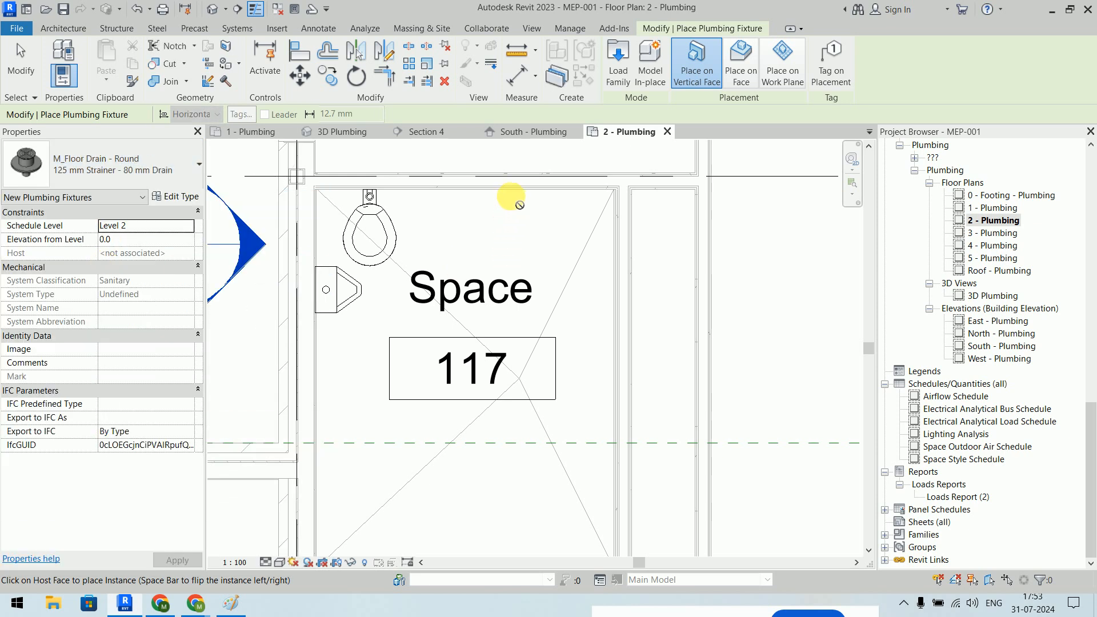
{"action": "left_click", "coordinate": [704, 153]}
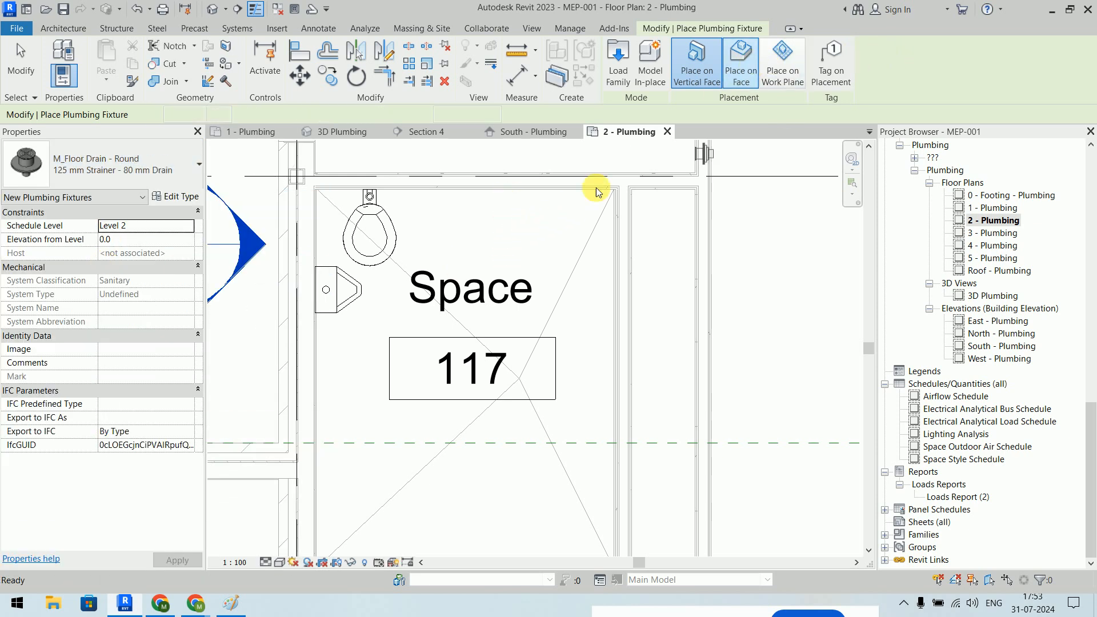
- Host the 125 mm Strainer floor drain on the floor face, accepting it stays hidden in plan
{"action": "left_click", "coordinate": [729, 80]}
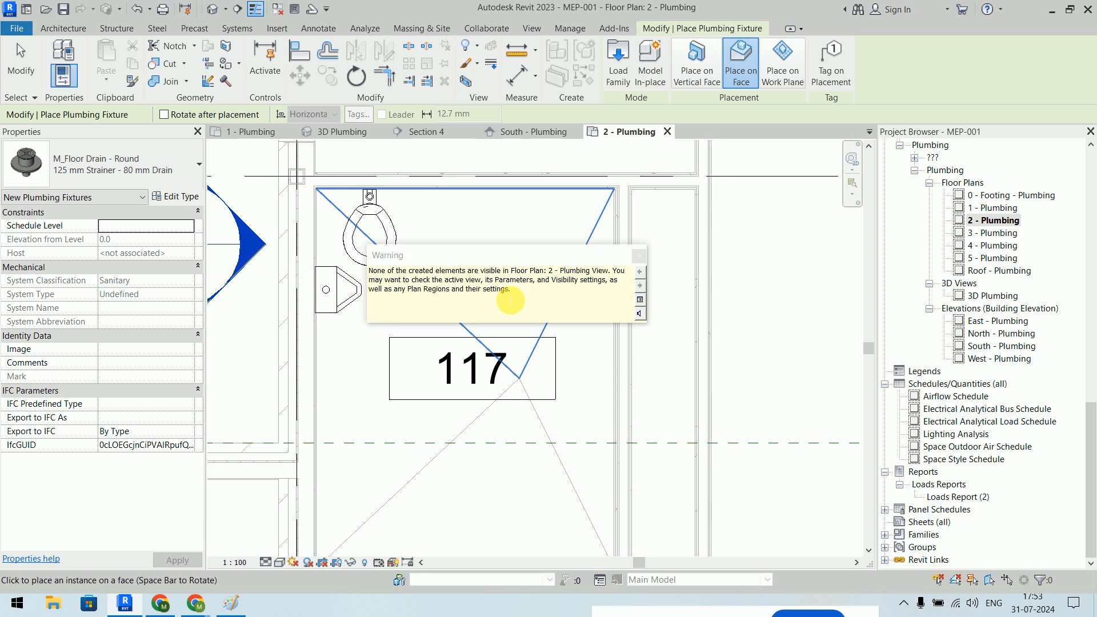
{"action": "left_click", "coordinate": [640, 255]}
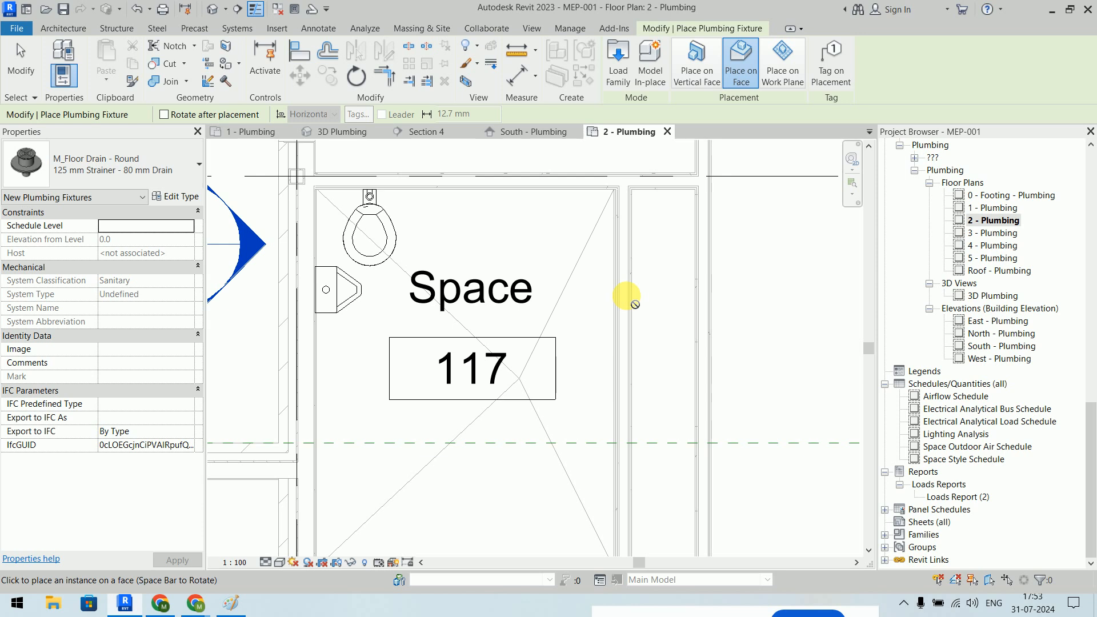
{"action": "key", "text": "Escape"}
{"action": "key", "text": "Escape"}
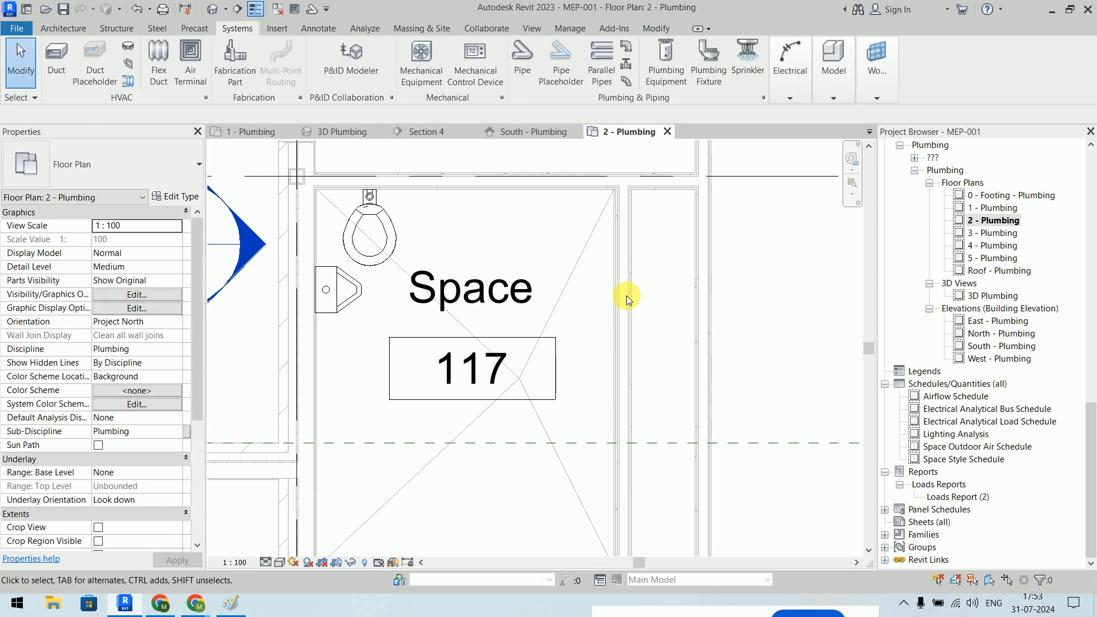
- Switch to the South - Plumbing elevation and select the upper floor drain
{"action": "left_click", "coordinate": [534, 132]}
{"action": "scroll", "coordinate": [517, 266], "scroll_direction": "down", "scroll_amount": 6}
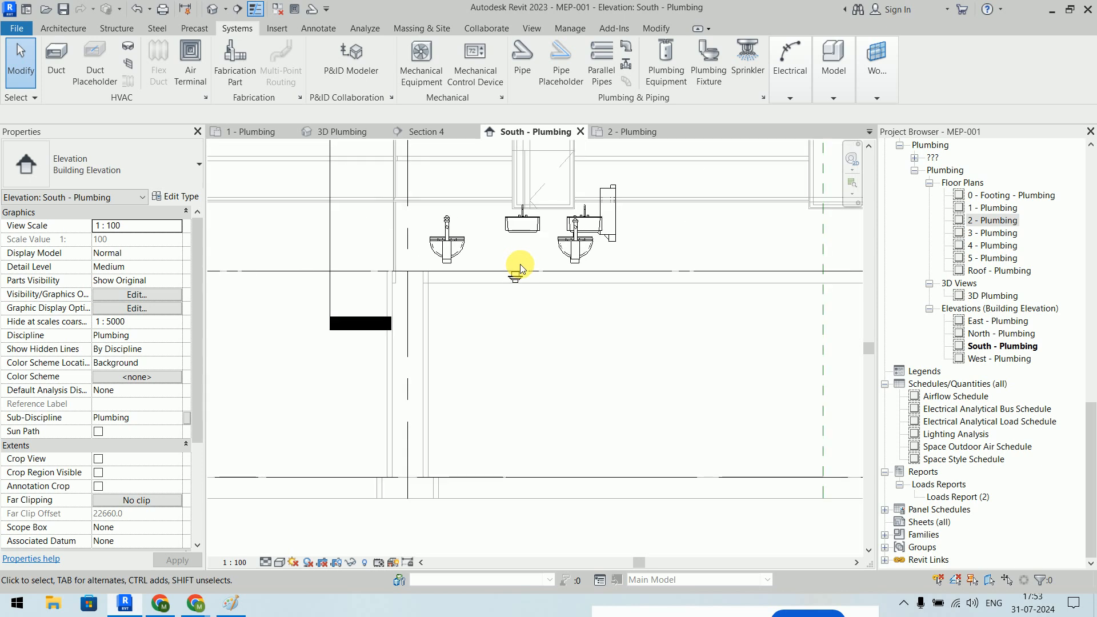
{"action": "middle_click_drag", "start_coordinate": [519, 262], "coordinate": [497, 472]}
{"action": "scroll", "coordinate": [516, 367], "scroll_direction": "up", "scroll_amount": 8}
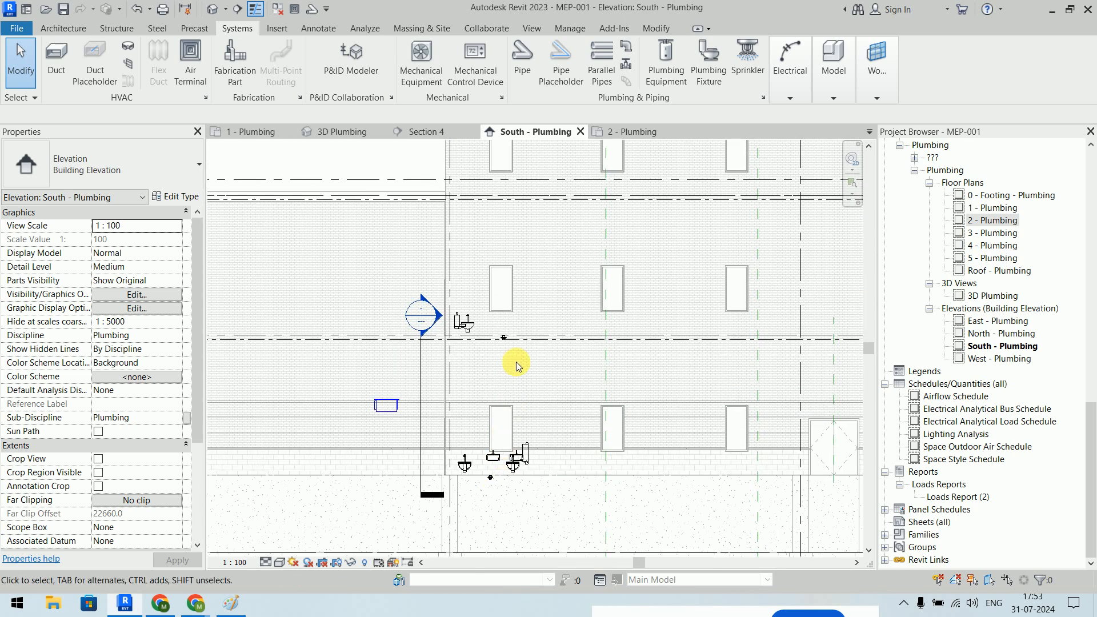
{"action": "scroll", "coordinate": [499, 332], "scroll_direction": "up", "scroll_amount": 6}
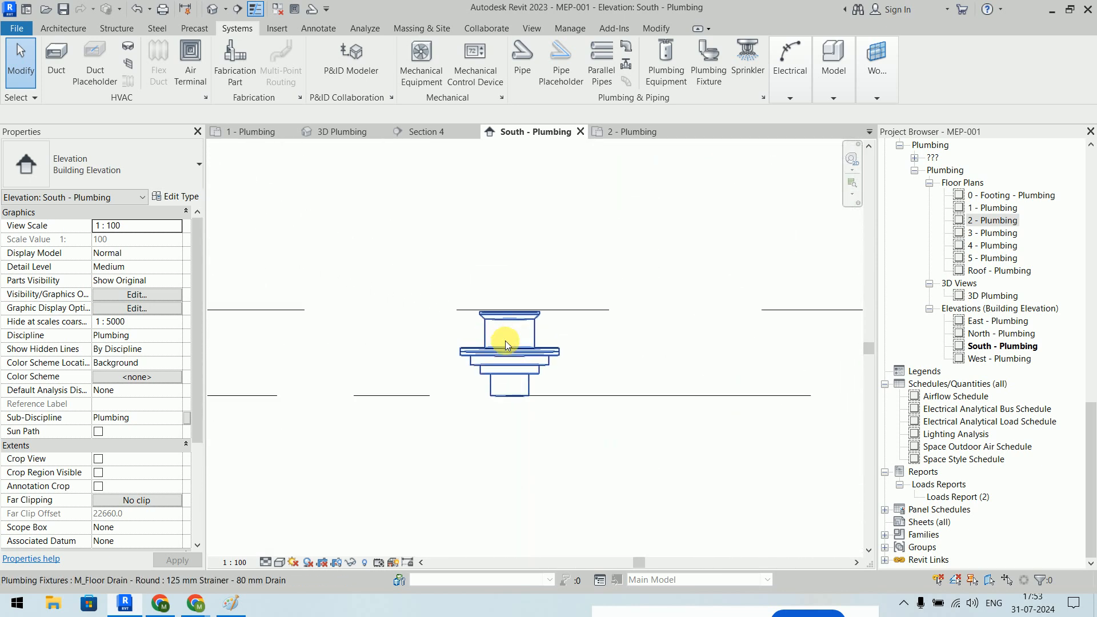
{"action": "left_click", "coordinate": [523, 349]}
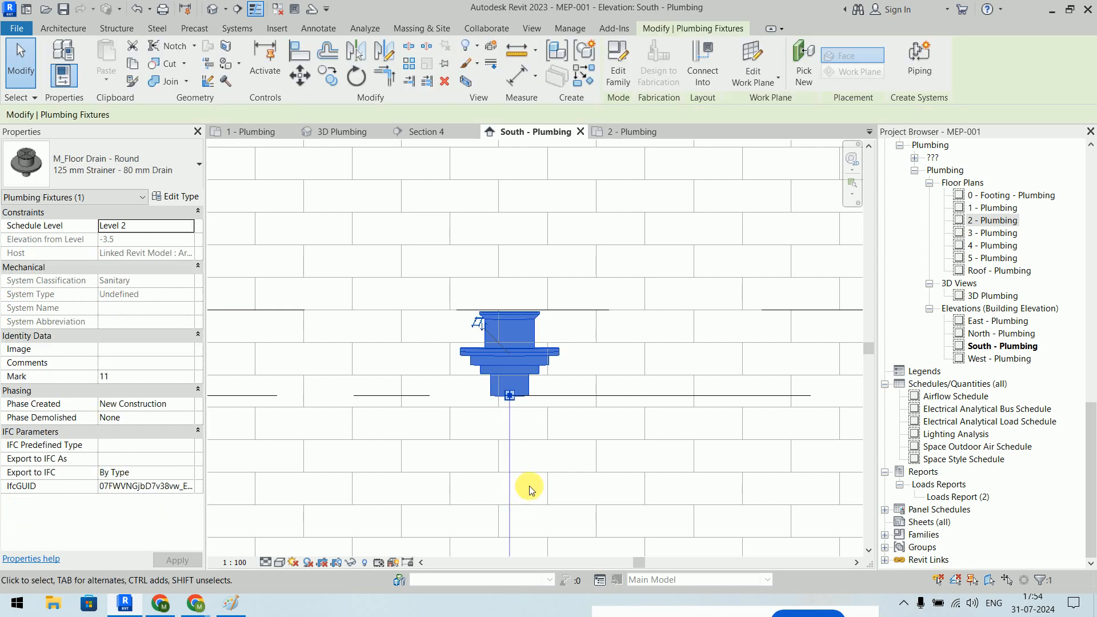
- Select the lower floor drain and confirm its Schedule Level is Level 1
{"action": "scroll", "coordinate": [529, 483], "scroll_direction": "down", "scroll_amount": 5}
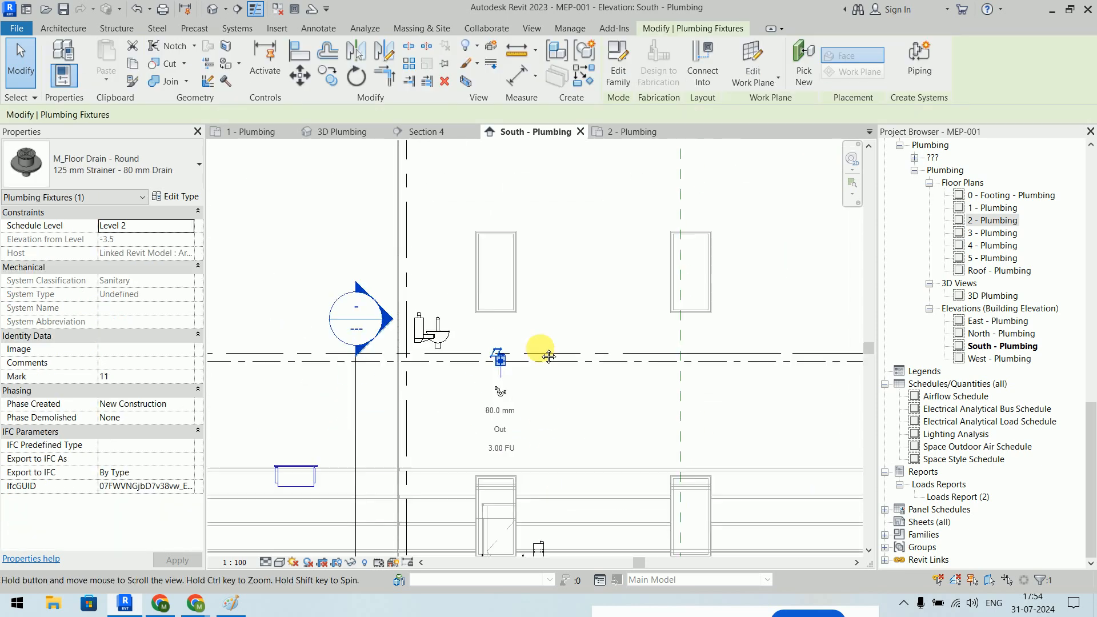
{"action": "key", "text": "Escape"}
{"action": "scroll", "coordinate": [477, 534], "scroll_direction": "up", "scroll_amount": 5}
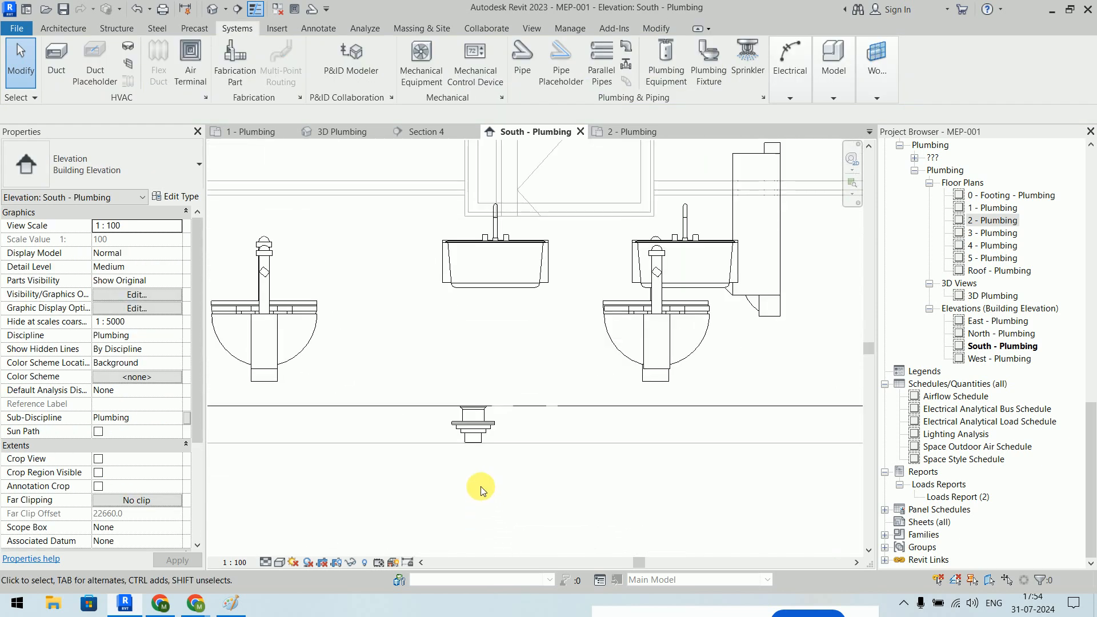
{"action": "scroll", "coordinate": [471, 404], "scroll_direction": "up", "scroll_amount": 3}
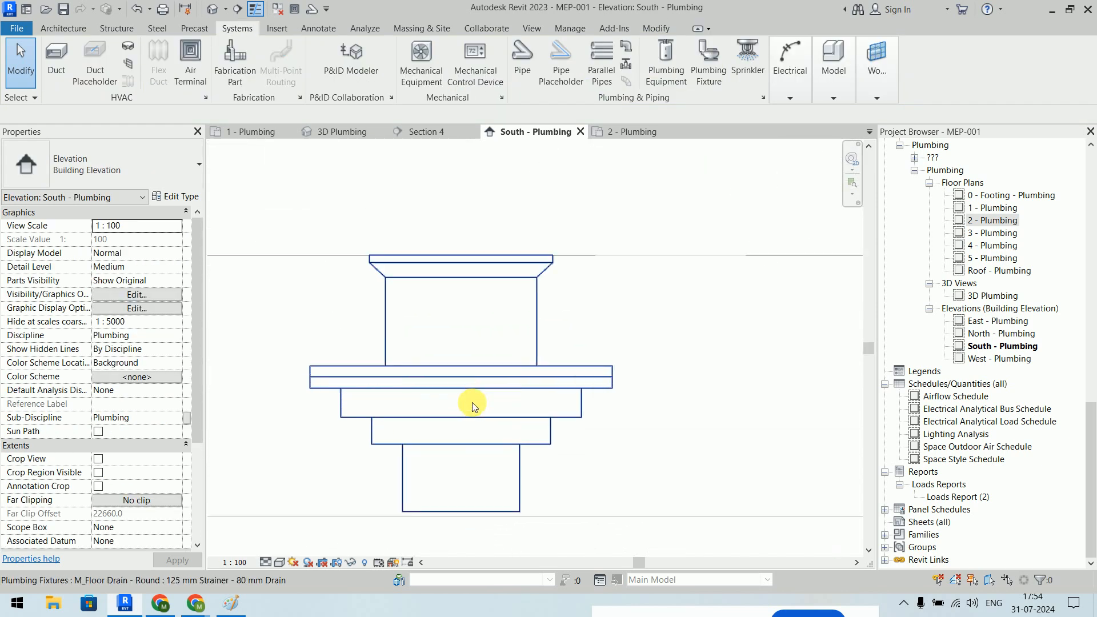
{"action": "left_click", "coordinate": [586, 380]}
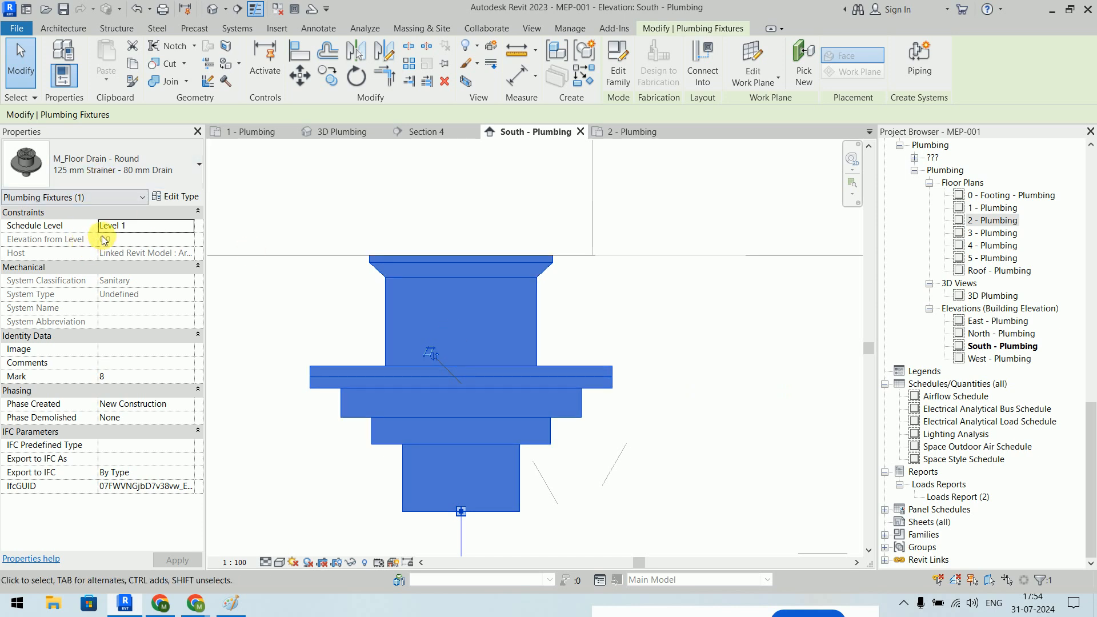
{"action": "scroll", "coordinate": [540, 295], "scroll_direction": "down", "scroll_amount": 5}
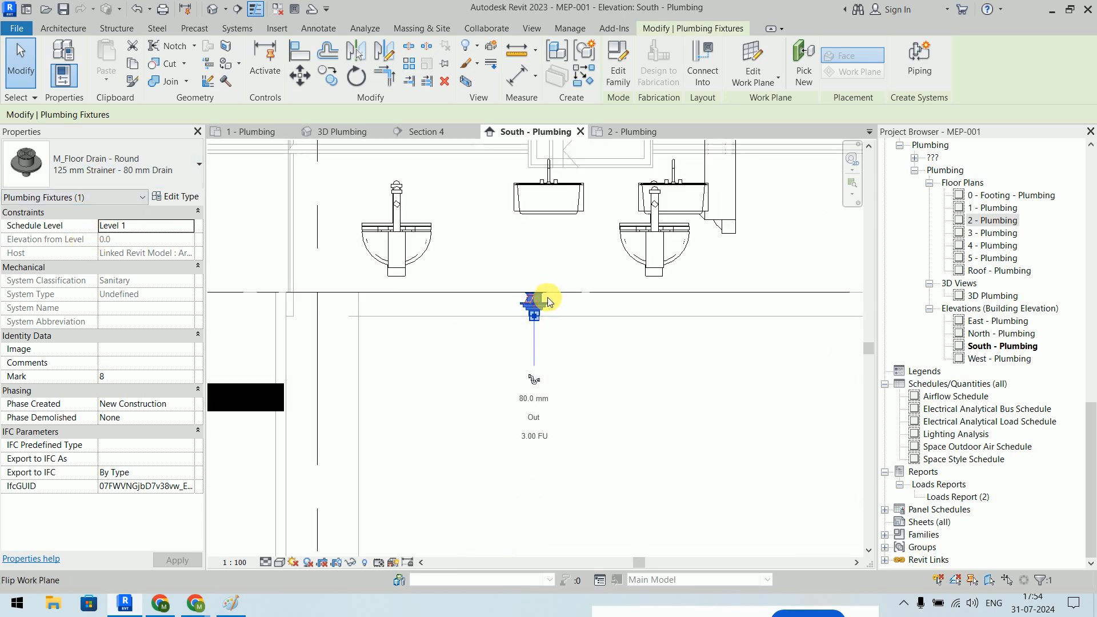
{"action": "scroll", "coordinate": [565, 382], "scroll_direction": "down", "scroll_amount": 3}
- Pan the elevation left to the Level 1 and T.O. Footing heads
{"action": "middle_click_drag", "start_coordinate": [567, 380], "coordinate": [287, 341]}
{"action": "scroll", "coordinate": [729, 368], "scroll_direction": "down", "scroll_amount": 5}
{"action": "middle_click_drag", "start_coordinate": [712, 375], "coordinate": [453, 343]}
{"action": "middle_click_drag", "start_coordinate": [754, 337], "coordinate": [284, 339]}
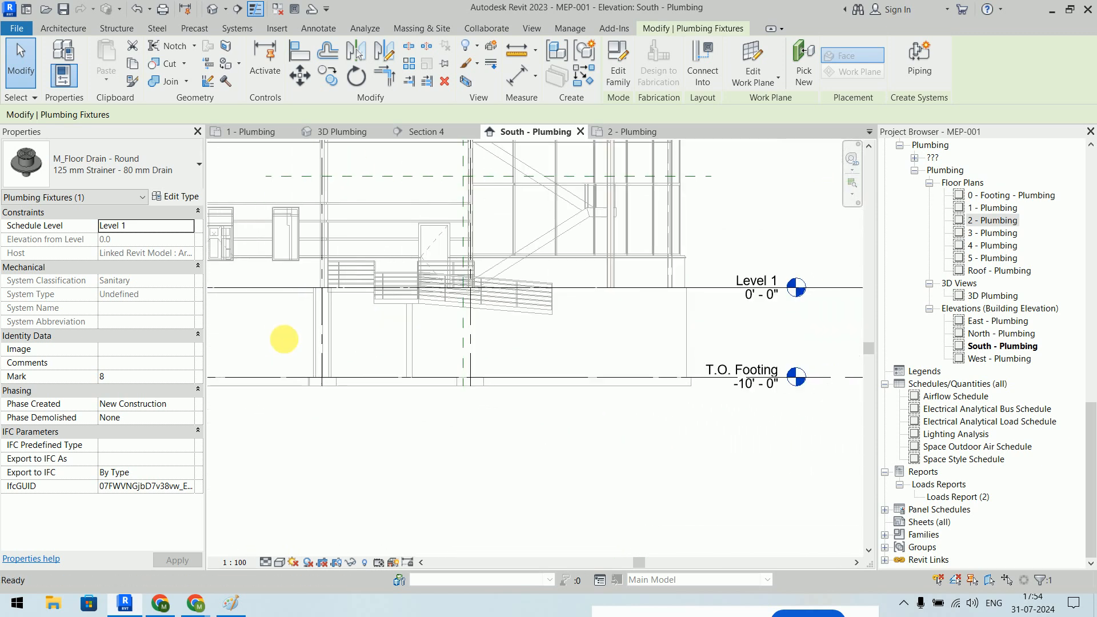
- Turn on the head bubble at the right end of the Level 1 line
{"action": "scroll", "coordinate": [517, 327], "scroll_direction": "down", "scroll_amount": 2}
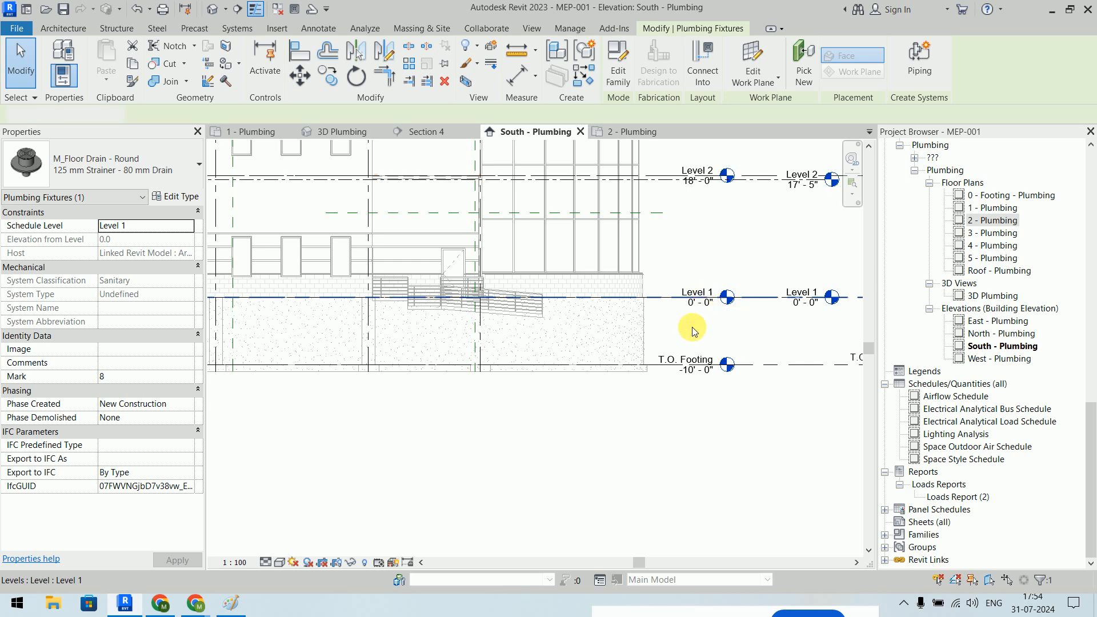
{"action": "left_click", "coordinate": [706, 299]}
{"action": "scroll", "coordinate": [580, 379], "scroll_direction": "down", "scroll_amount": 1}
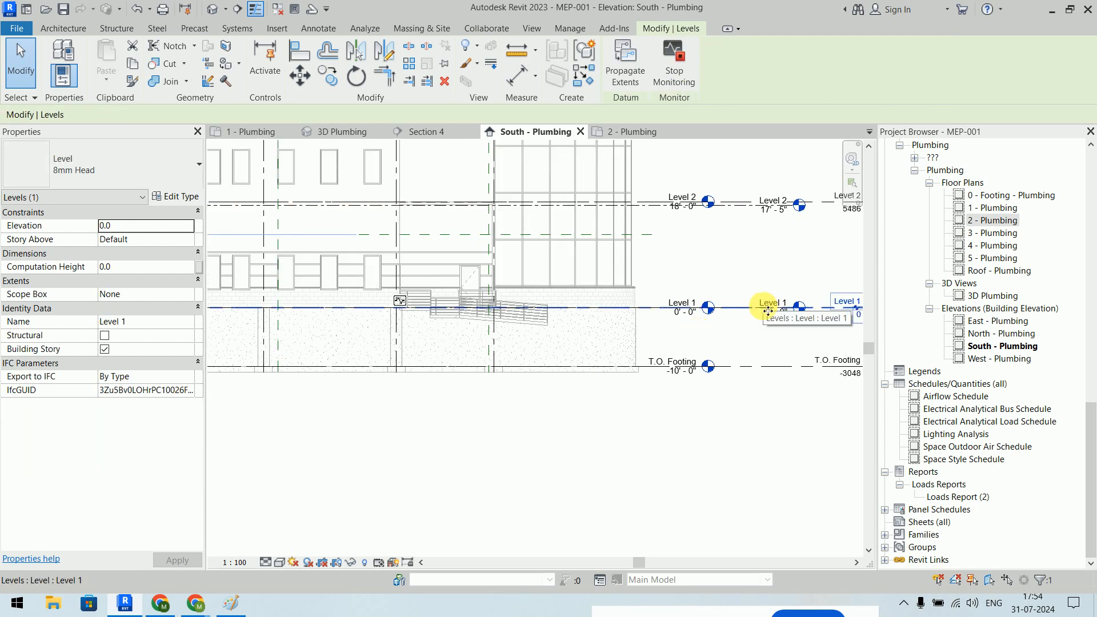
{"action": "scroll", "coordinate": [607, 411], "scroll_direction": "down", "scroll_amount": 3}
{"action": "scroll", "coordinate": [687, 377], "scroll_direction": "up", "scroll_amount": 4}
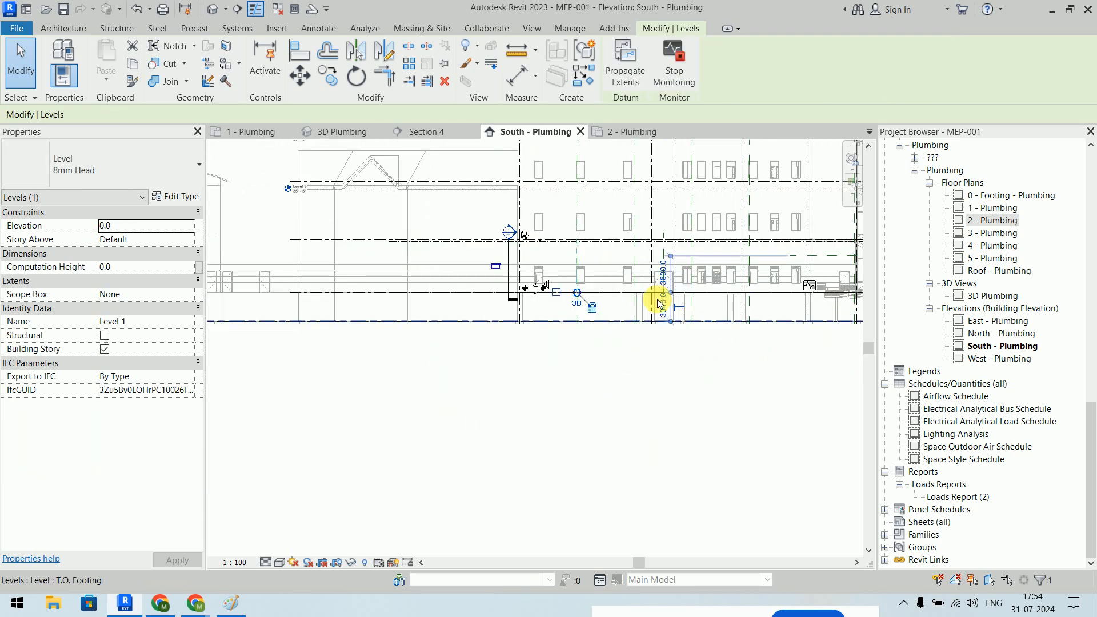
{"action": "scroll", "coordinate": [554, 301], "scroll_direction": "up", "scroll_amount": 5}
{"action": "scroll", "coordinate": [481, 301], "scroll_direction": "up", "scroll_amount": 5}
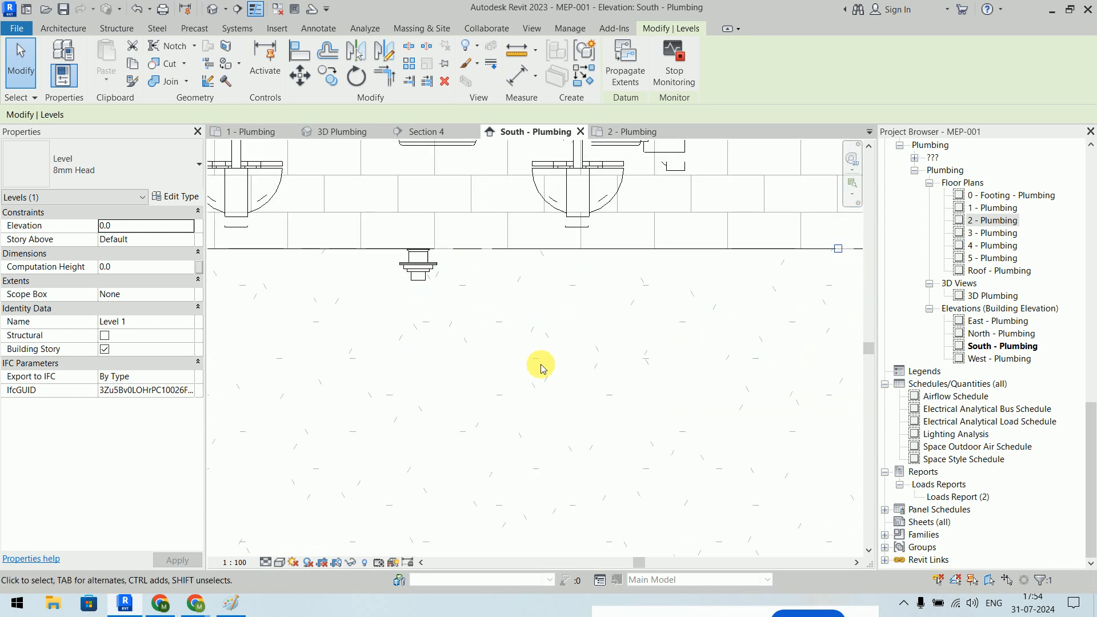
{"action": "left_click", "coordinate": [837, 248]}
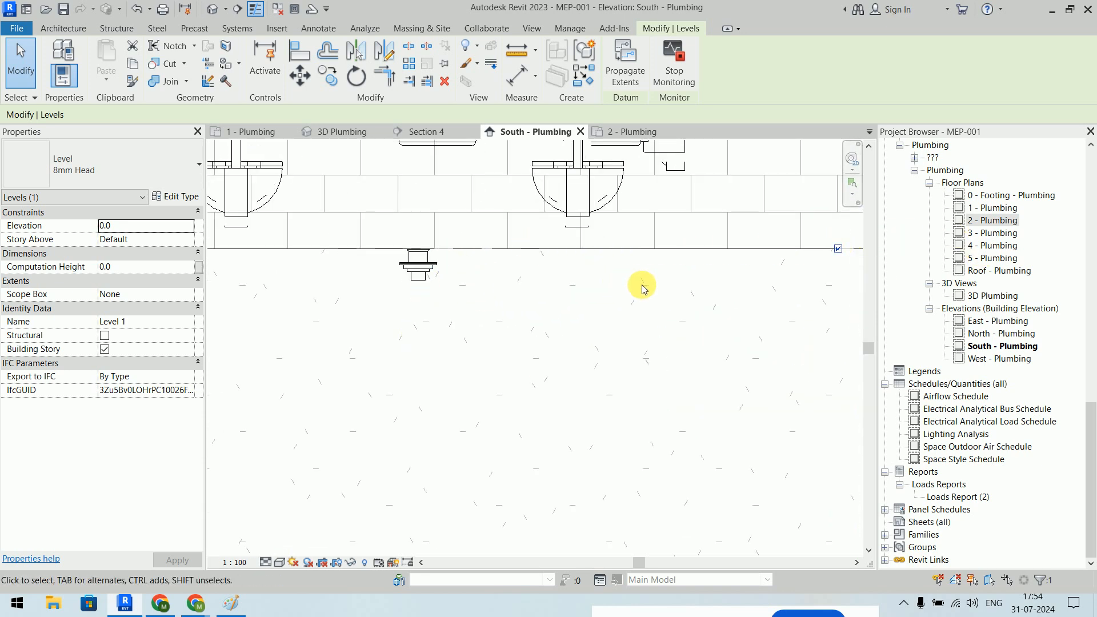
{"action": "left_click", "coordinate": [677, 285]}
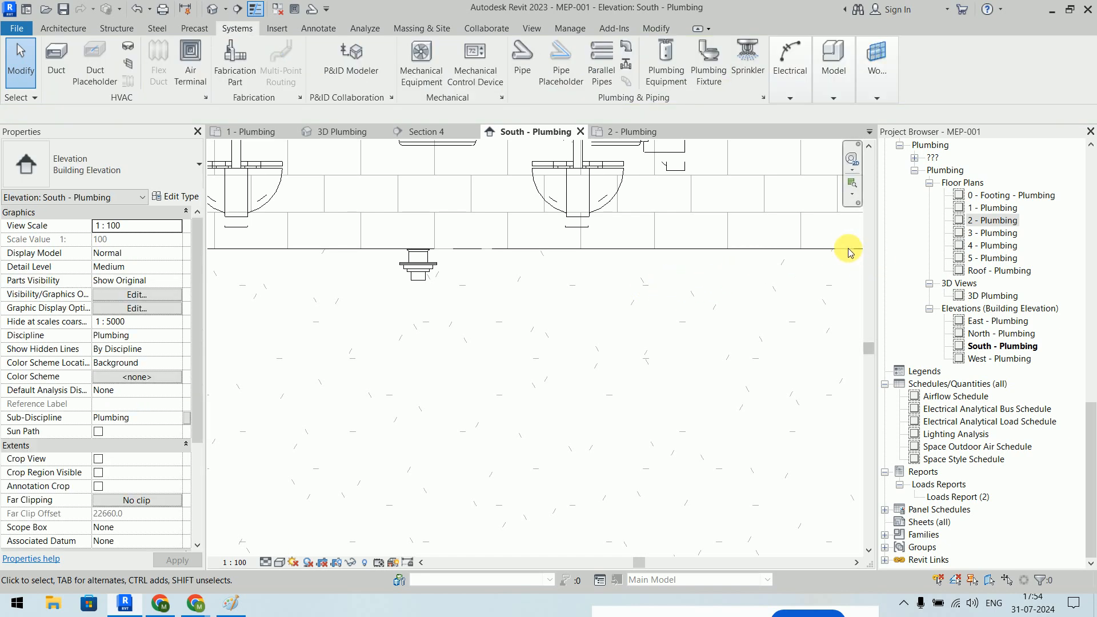
- Drag Level 1's right end left so its head sits beside the floor drains
{"action": "scroll", "coordinate": [689, 323], "scroll_direction": "down", "scroll_amount": 5}
{"action": "middle_click_drag", "start_coordinate": [688, 323], "coordinate": [584, 304]}
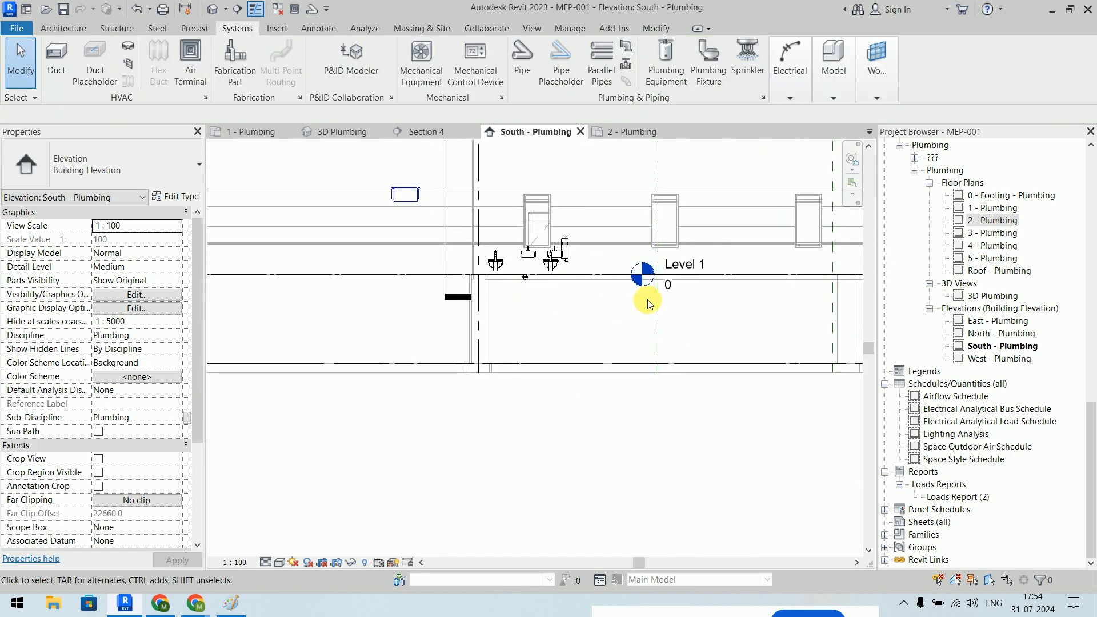
{"action": "left_click", "coordinate": [673, 290]}
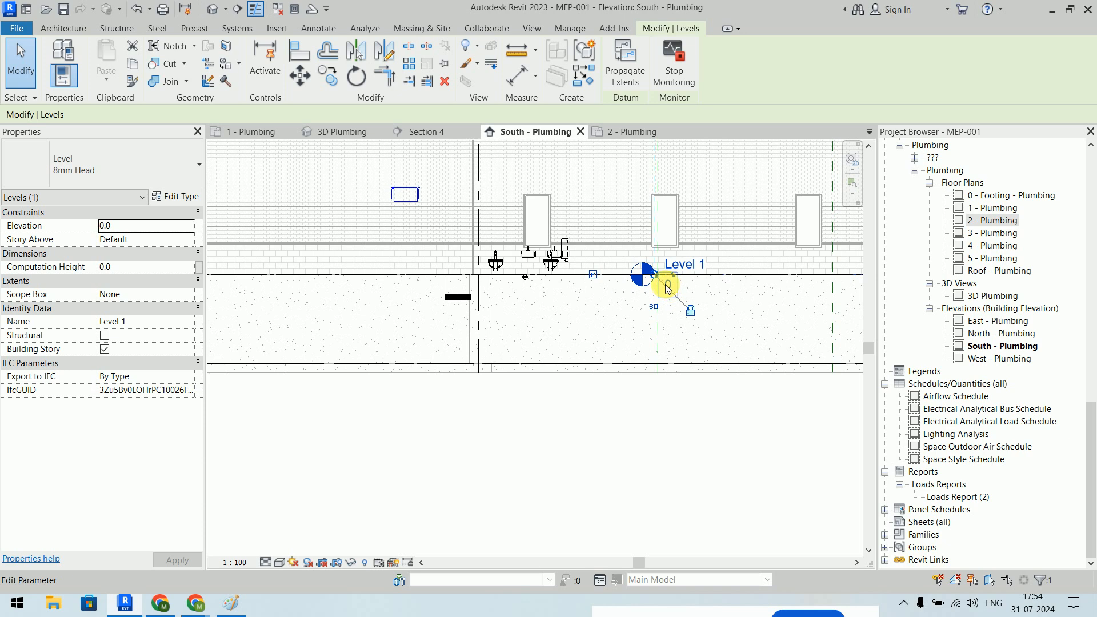
{"action": "left_click_drag", "start_coordinate": [655, 272], "coordinate": [445, 275]}
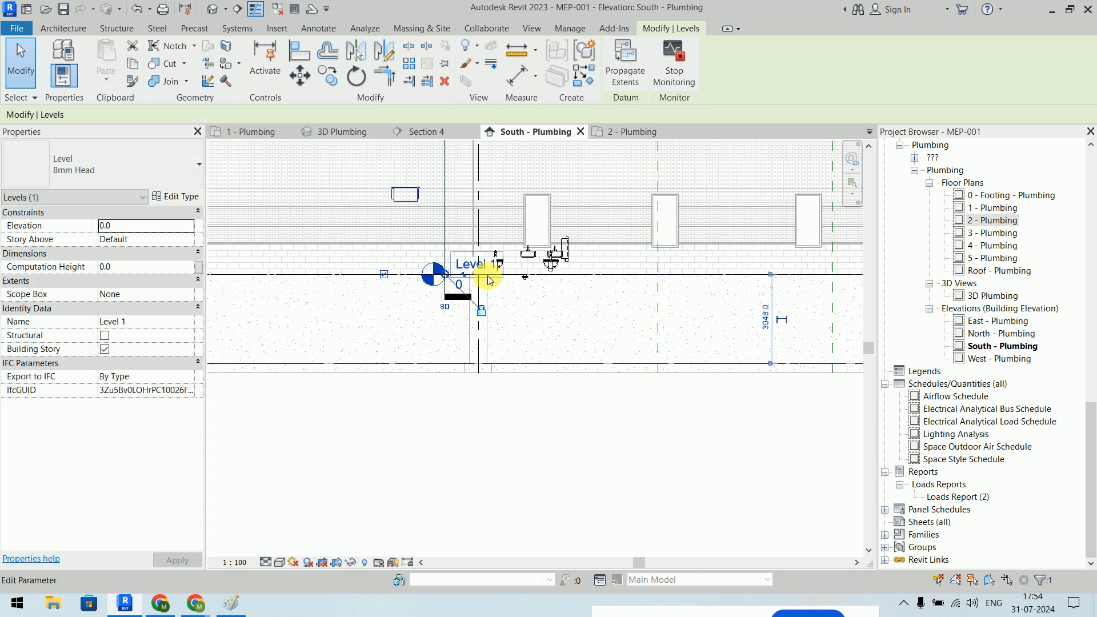
{"action": "scroll", "coordinate": [497, 274], "scroll_direction": "up", "scroll_amount": 5}
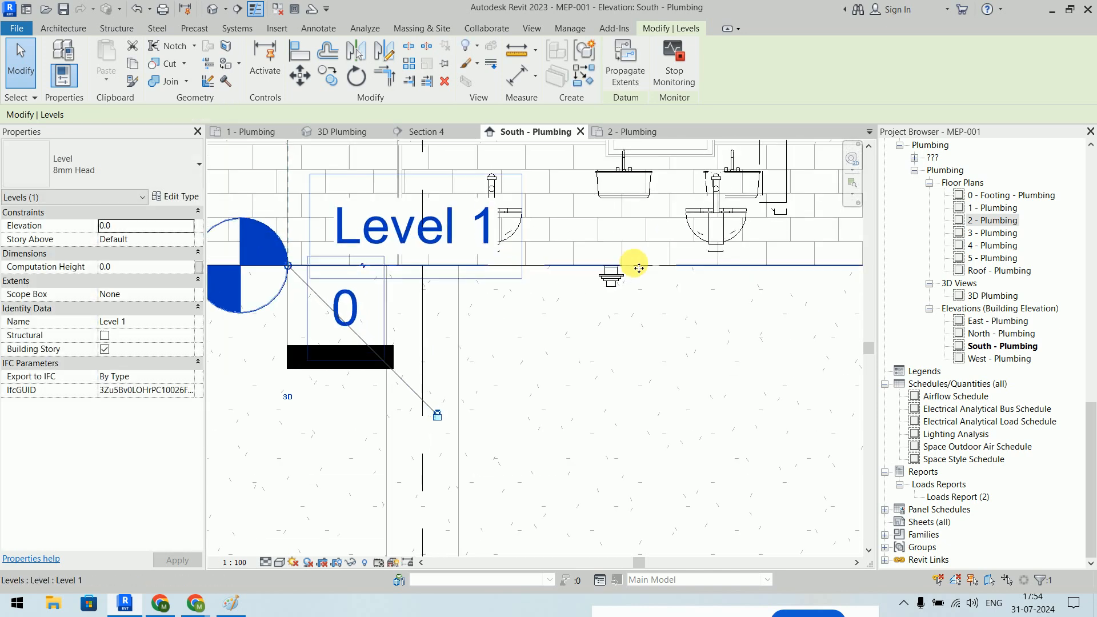
{"action": "key", "text": "Escape"}
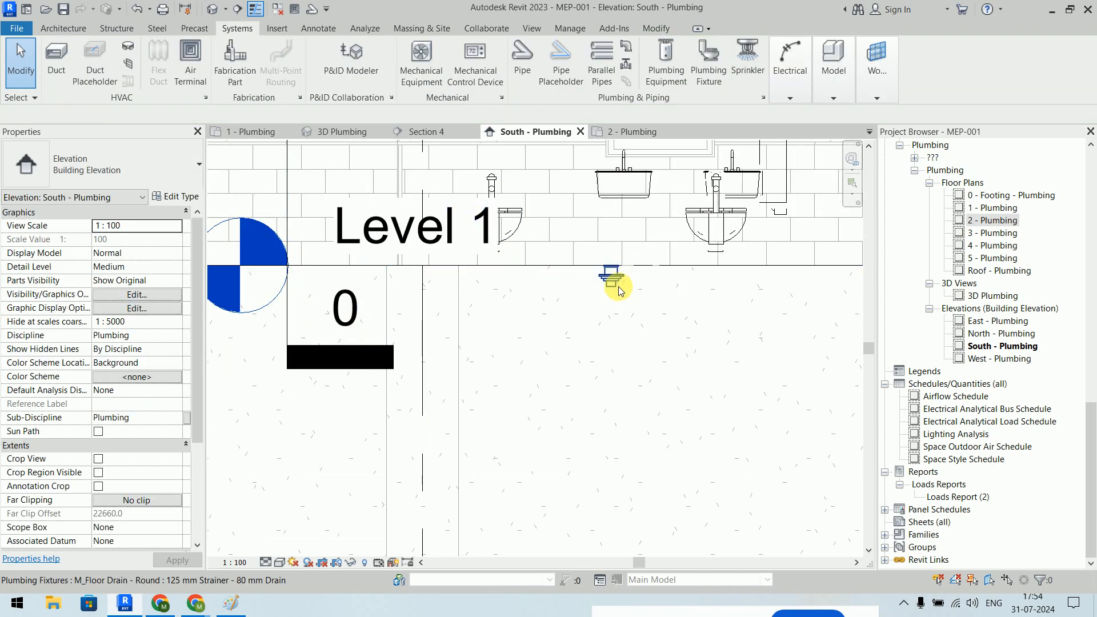
{"action": "scroll", "coordinate": [620, 292], "scroll_direction": "up", "scroll_amount": 3}
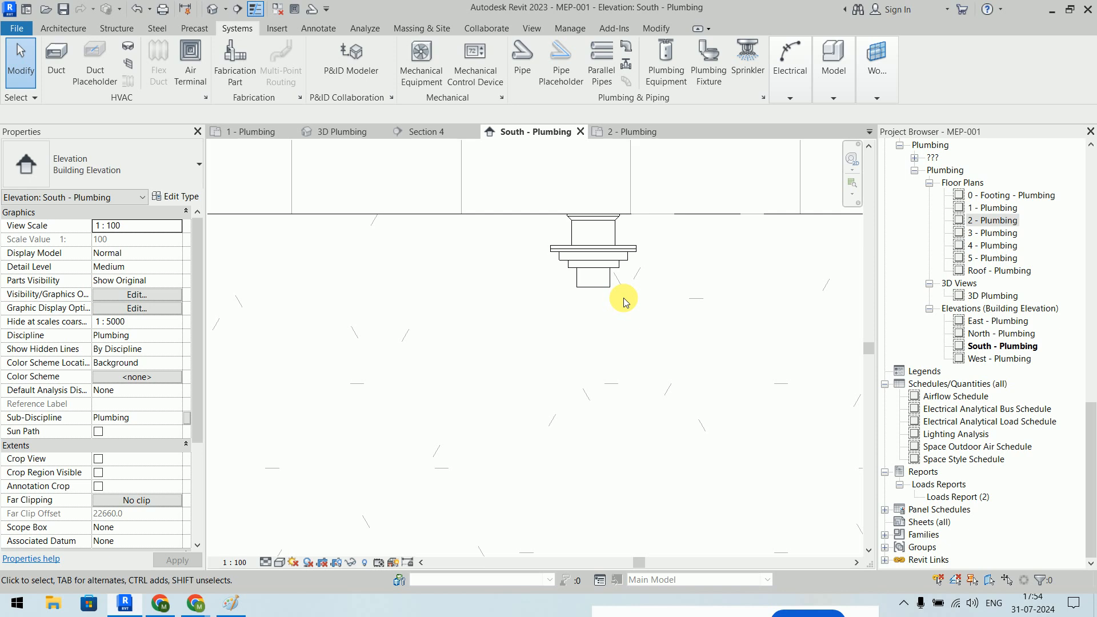
- Open the 2 - Plumbing plan's View Range settings, then bring up the Google Meet window
{"action": "left_click", "coordinate": [641, 129]}
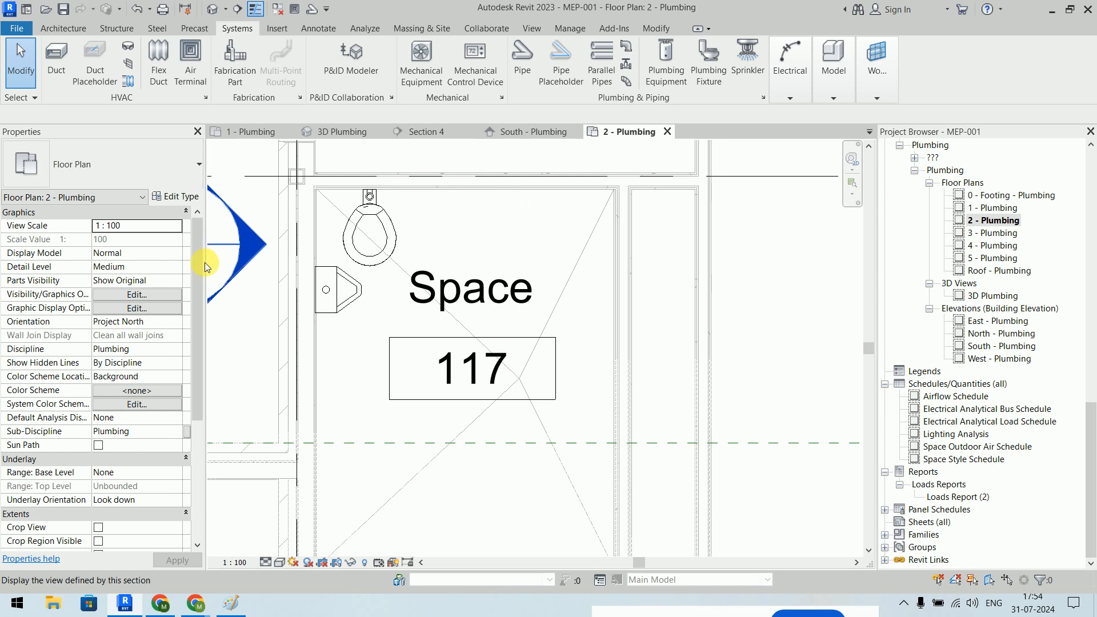
{"action": "left_click_drag", "start_coordinate": [197, 244], "coordinate": [197, 331]}
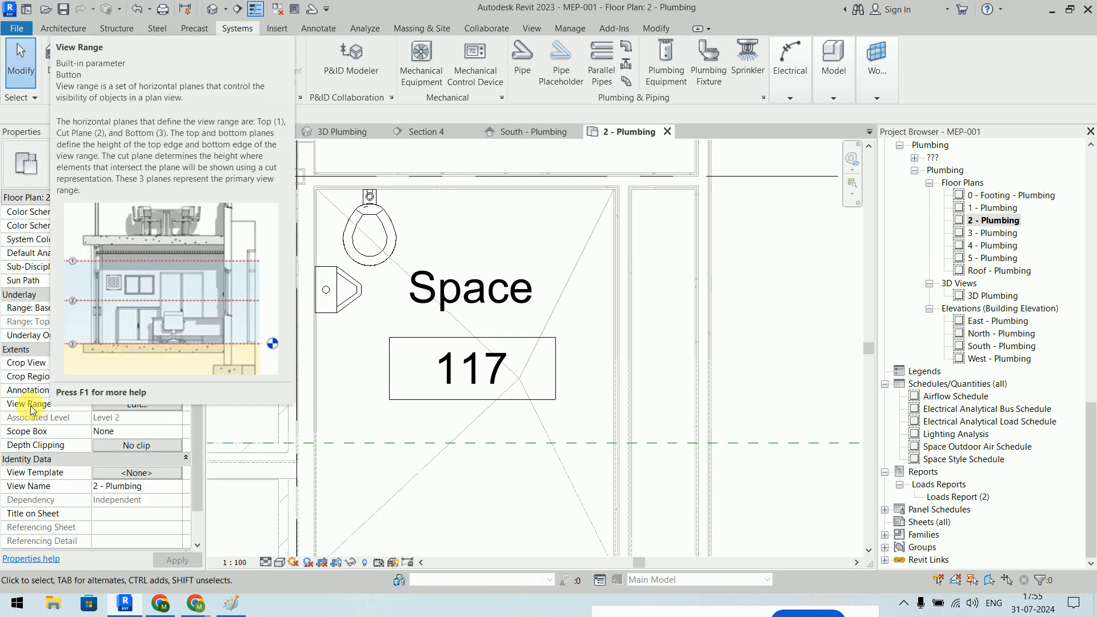
{"action": "left_click", "coordinate": [132, 408]}
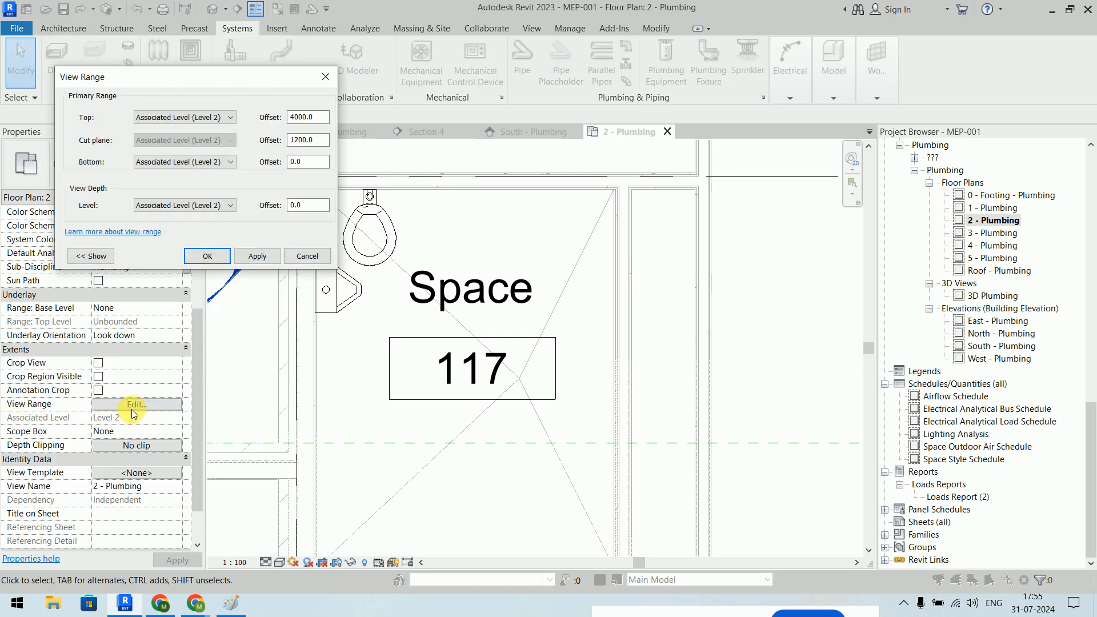
{"action": "left_click_drag", "start_coordinate": [166, 91], "coordinate": [626, 94]}
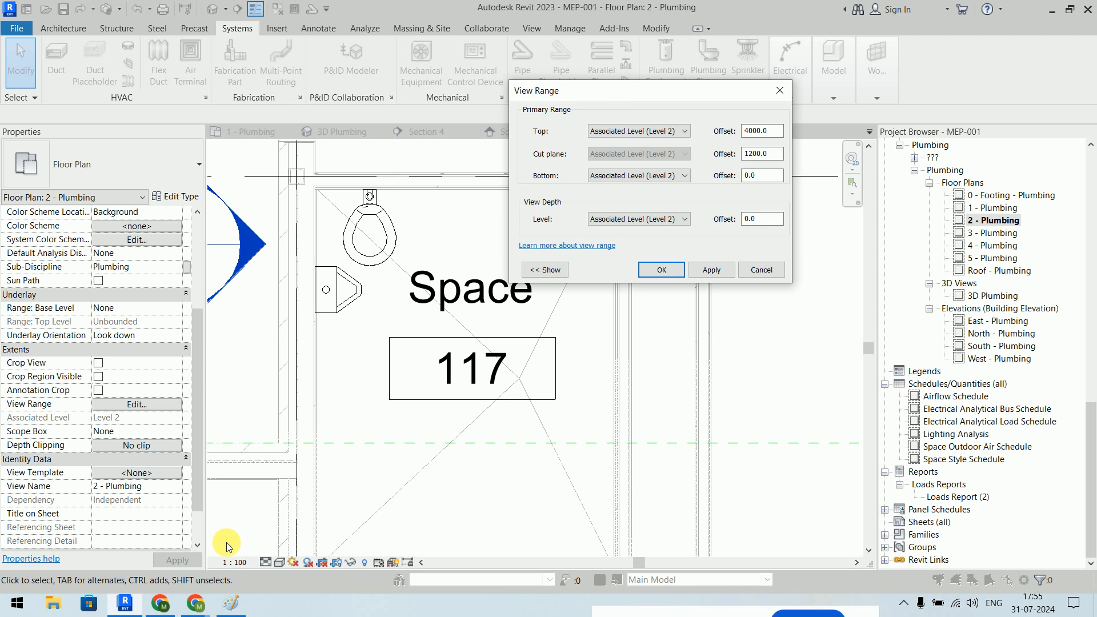
{"action": "left_click", "coordinate": [196, 604]}
{"action": "left_click", "coordinate": [180, 544]}
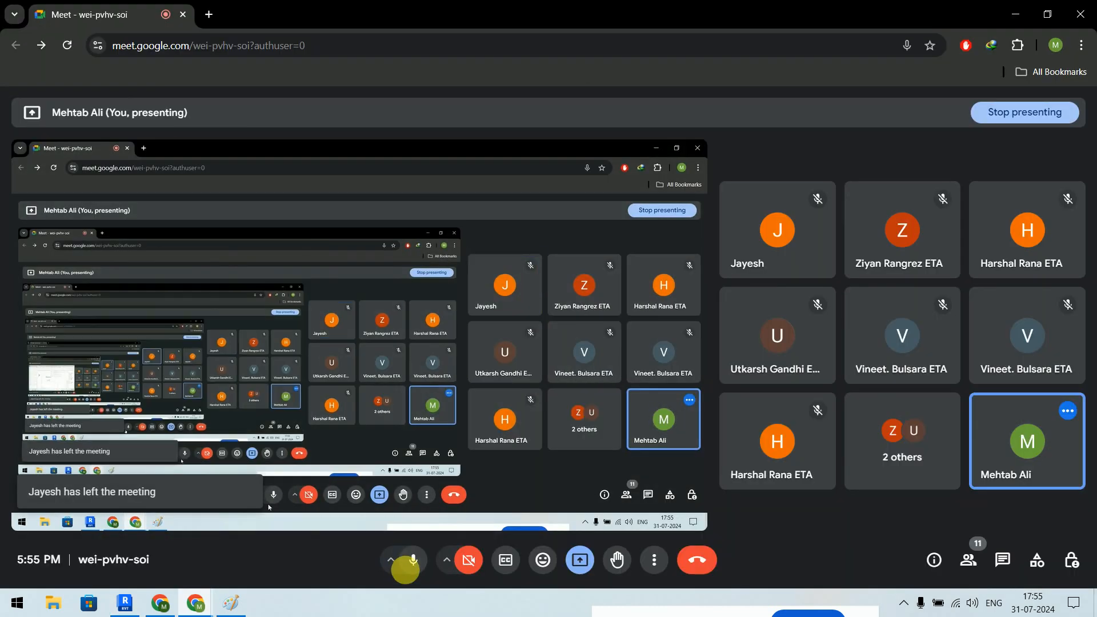
- Unmute the Meet microphone and minimise the call back to Revit's View Range dialog
{"action": "left_click", "coordinate": [410, 559]}
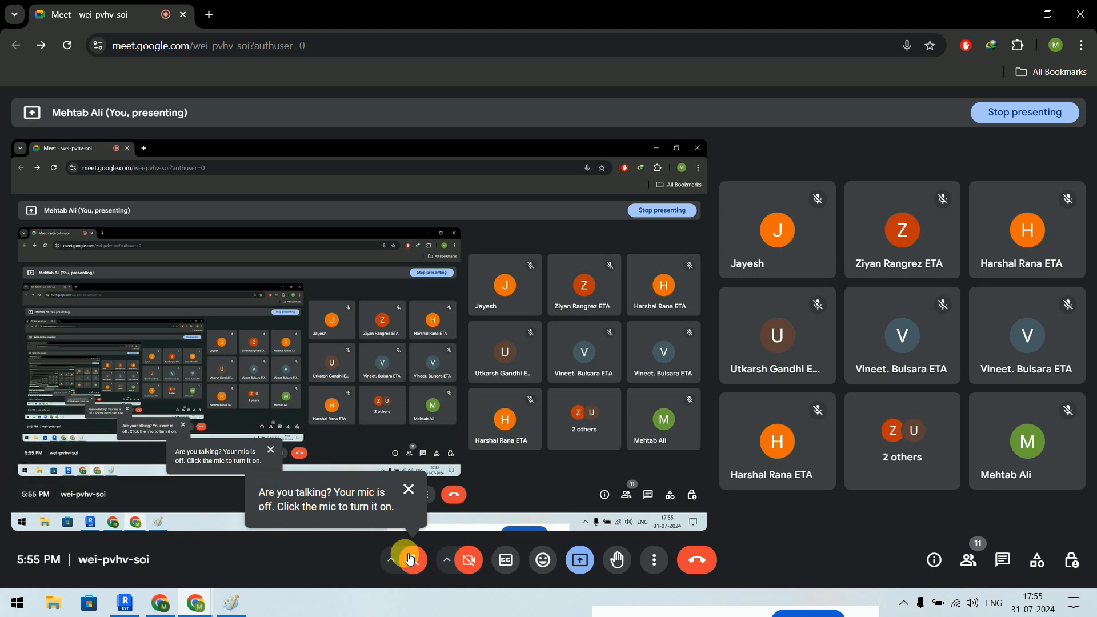
{"action": "mouse_move", "coordinate": [392, 590]}
{"action": "left_click", "coordinate": [420, 521]}
{"action": "left_click", "coordinate": [371, 516]}
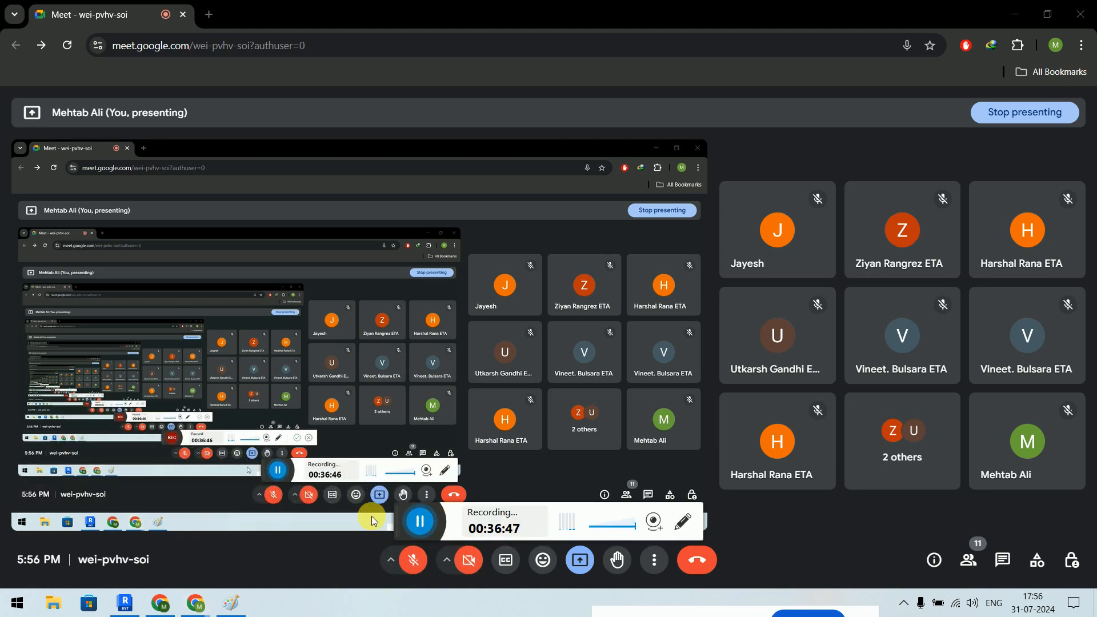
{"action": "left_click", "coordinate": [416, 566]}
{"action": "left_click", "coordinate": [1018, 8]}
{"action": "left_click_drag", "start_coordinate": [671, 86], "coordinate": [732, 115]}
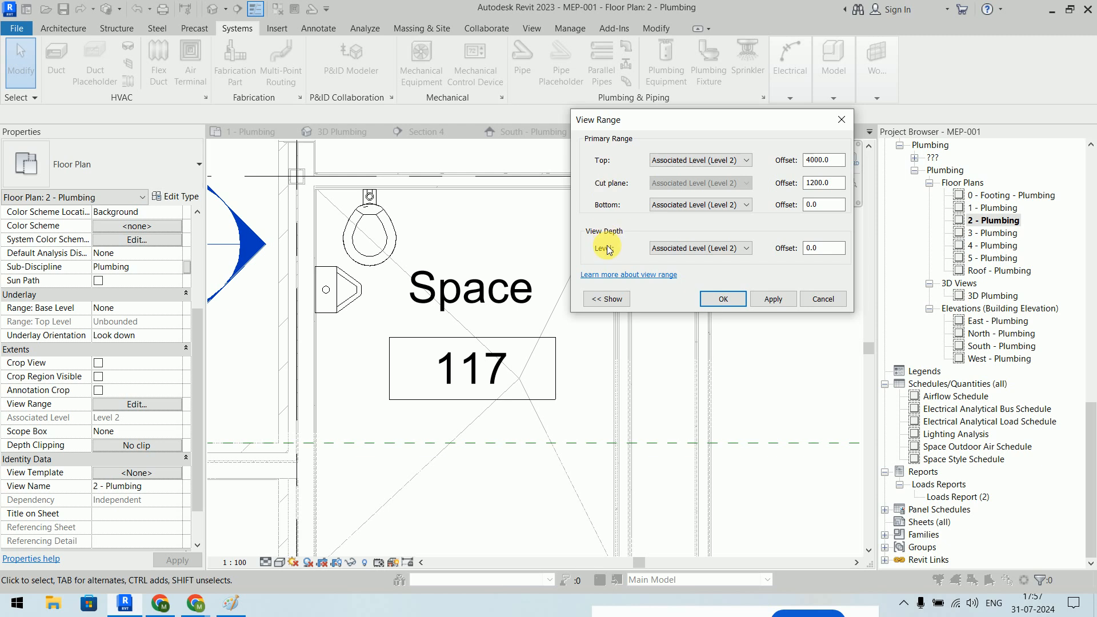
- Show the sample view range diagram, then close the dialog without changes
{"action": "left_click", "coordinate": [607, 299]}
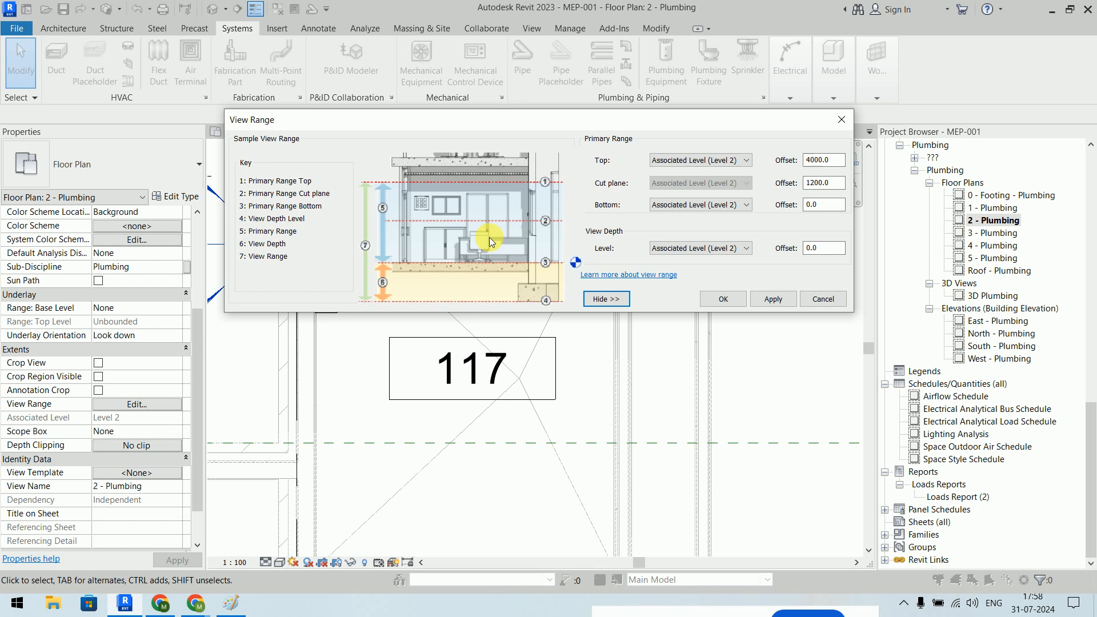
{"action": "left_click", "coordinate": [721, 299]}
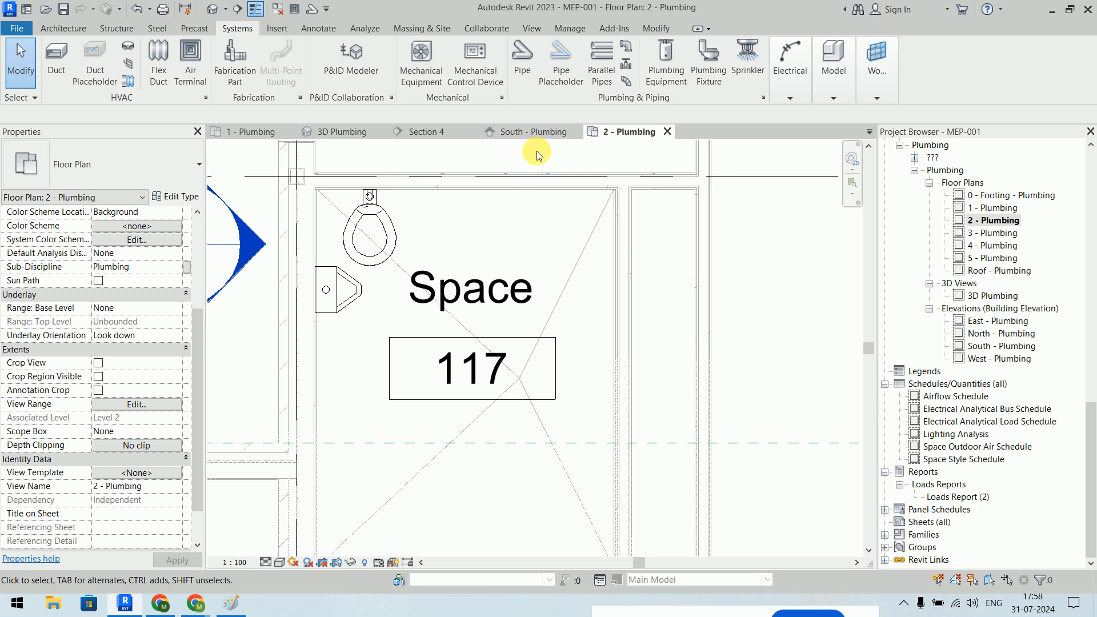
- In the South - Plumbing elevation, select the floor drain and confirm it sits on Level 2
{"action": "left_click", "coordinate": [533, 132]}
{"action": "scroll", "coordinate": [532, 280], "scroll_direction": "down", "scroll_amount": 8}
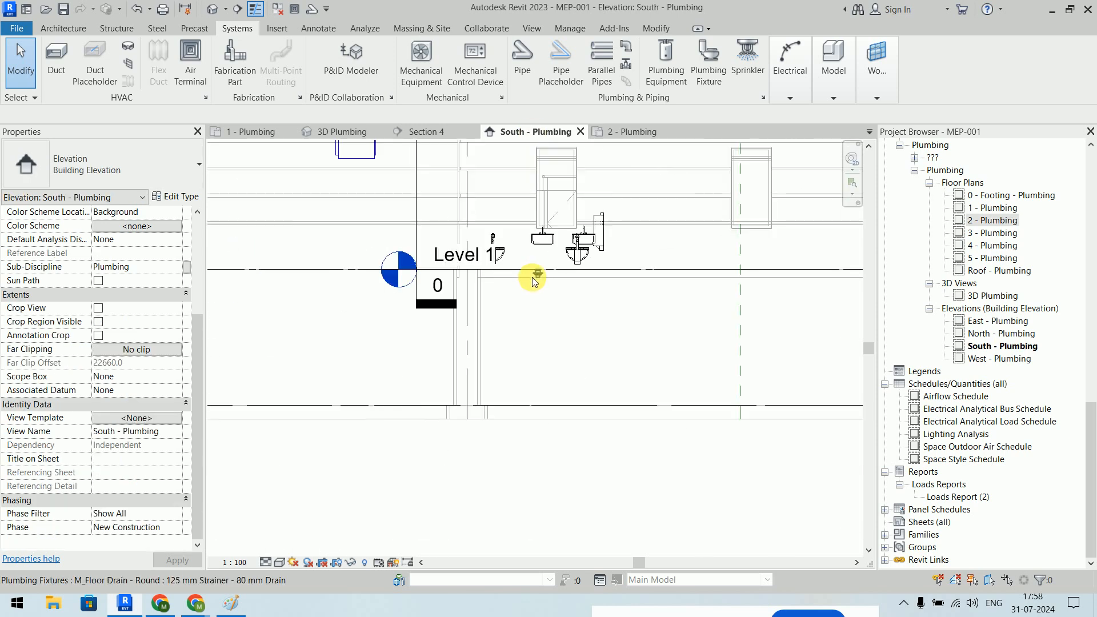
{"action": "middle_click_drag", "start_coordinate": [535, 274], "coordinate": [517, 377]}
{"action": "scroll", "coordinate": [465, 372], "scroll_direction": "up", "scroll_amount": 7}
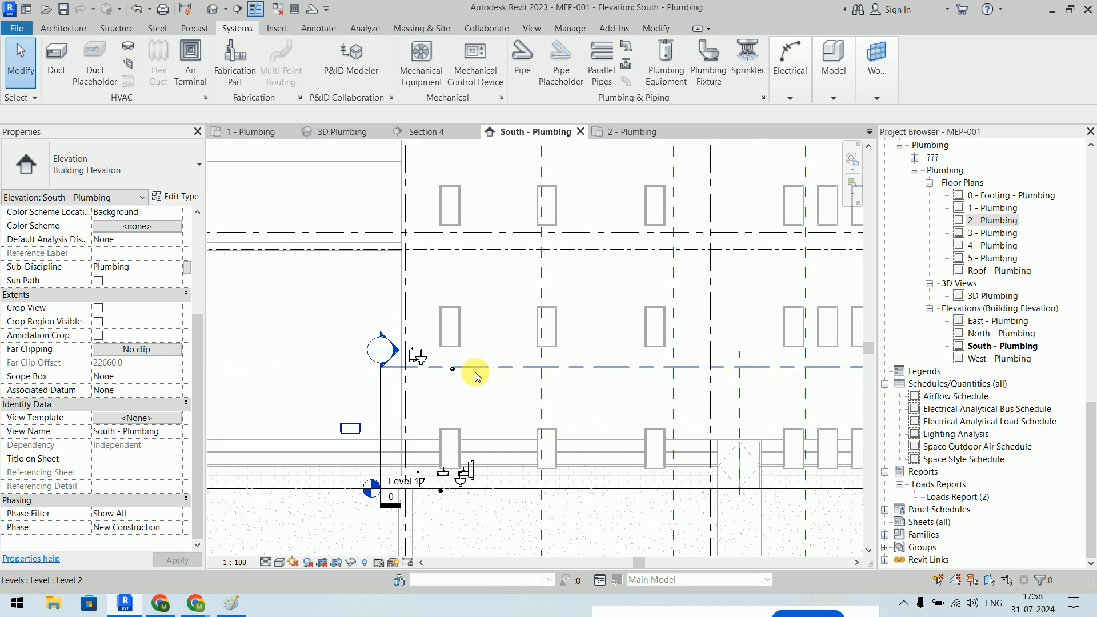
{"action": "left_click", "coordinate": [471, 351]}
{"action": "scroll", "coordinate": [548, 411], "scroll_direction": "down", "scroll_amount": 5}
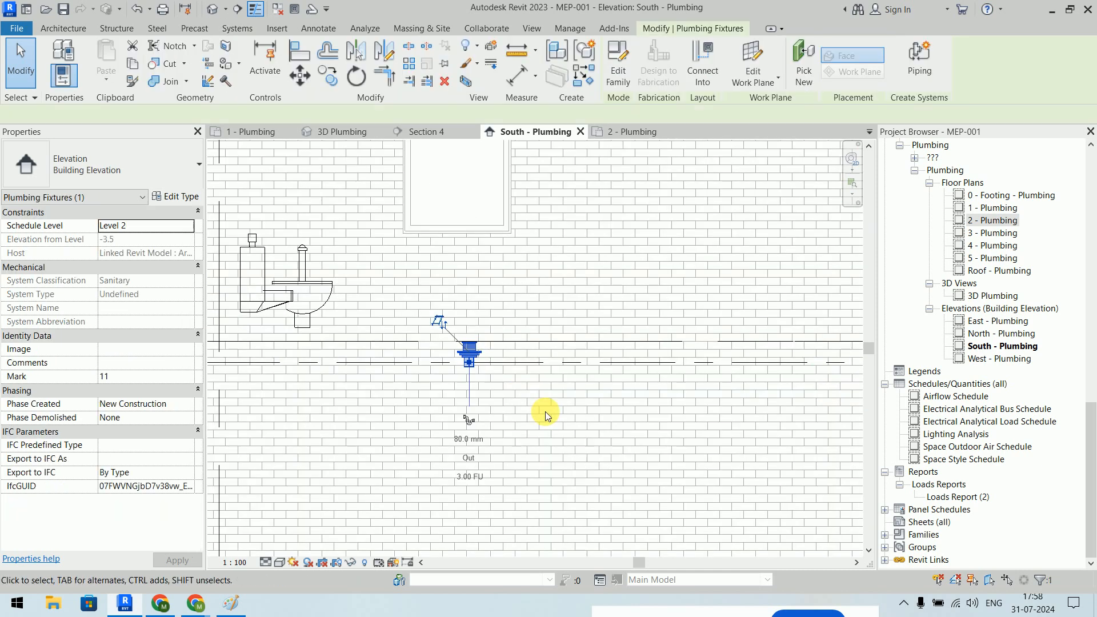
{"action": "scroll", "coordinate": [736, 382], "scroll_direction": "down", "scroll_amount": 3}
{"action": "middle_click_drag", "start_coordinate": [657, 385], "coordinate": [463, 384]}
{"action": "scroll", "coordinate": [749, 360], "scroll_direction": "up", "scroll_amount": 5}
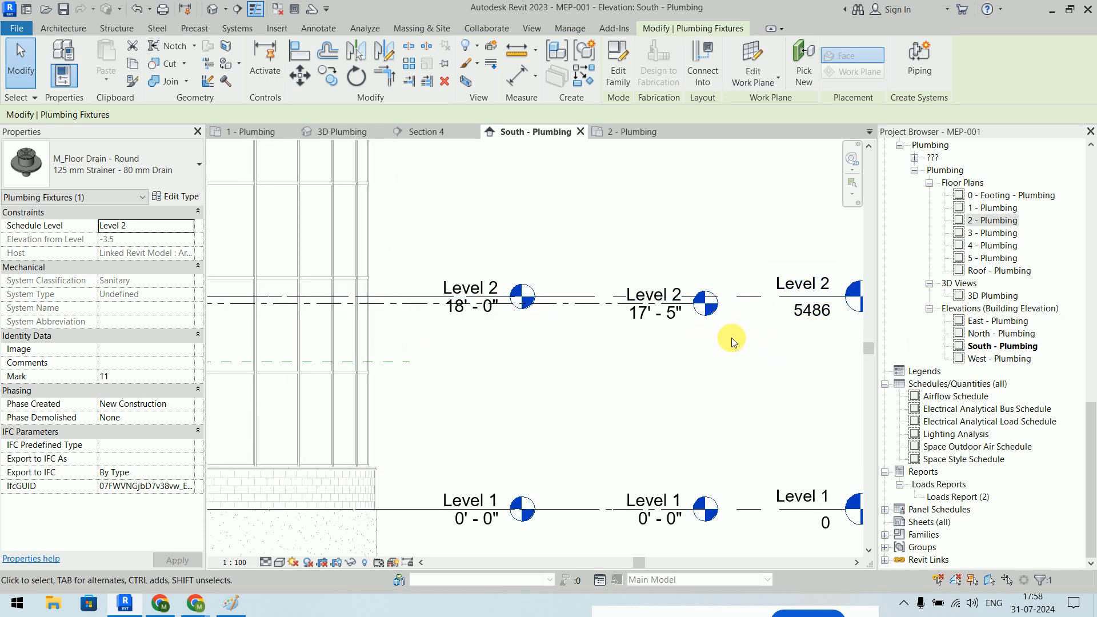
{"action": "scroll", "coordinate": [740, 314], "scroll_direction": "down", "scroll_amount": 3}
{"action": "middle_click_drag", "start_coordinate": [743, 311], "coordinate": [656, 317]}
{"action": "scroll", "coordinate": [656, 318], "scroll_direction": "up", "scroll_amount": 3}
{"action": "scroll", "coordinate": [526, 313], "scroll_direction": "up", "scroll_amount": 4}
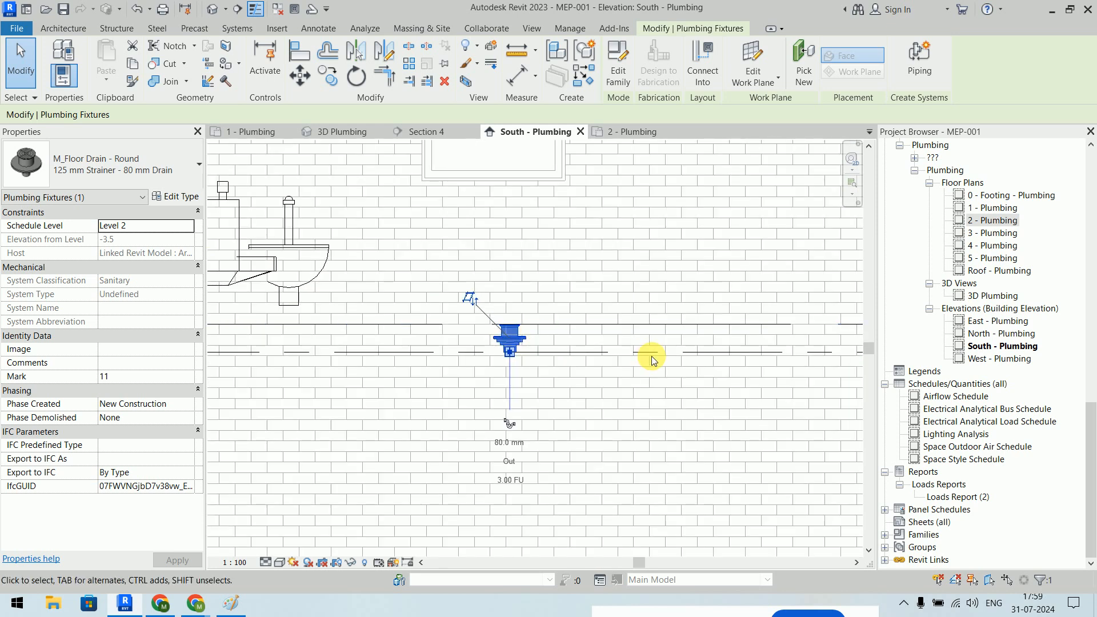
- Deselect the floor drain and switch to the 2 - Plumbing floor plan
{"action": "left_click", "coordinate": [698, 290]}
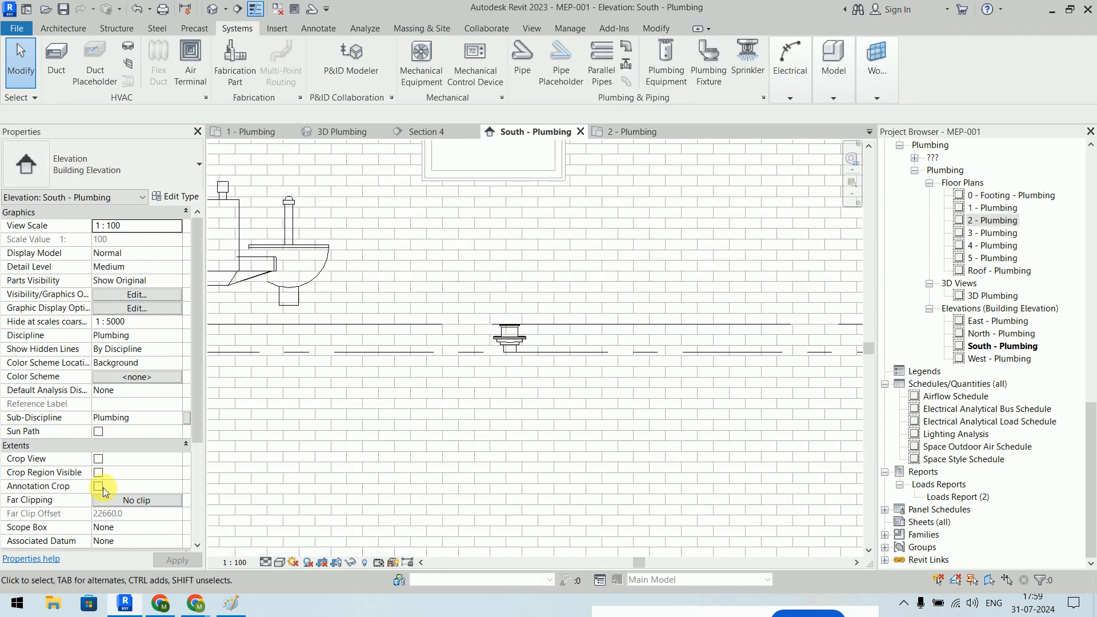
{"action": "scroll", "coordinate": [157, 343], "scroll_direction": "down", "scroll_amount": 4}
{"action": "scroll", "coordinate": [139, 304], "scroll_direction": "up", "scroll_amount": 3}
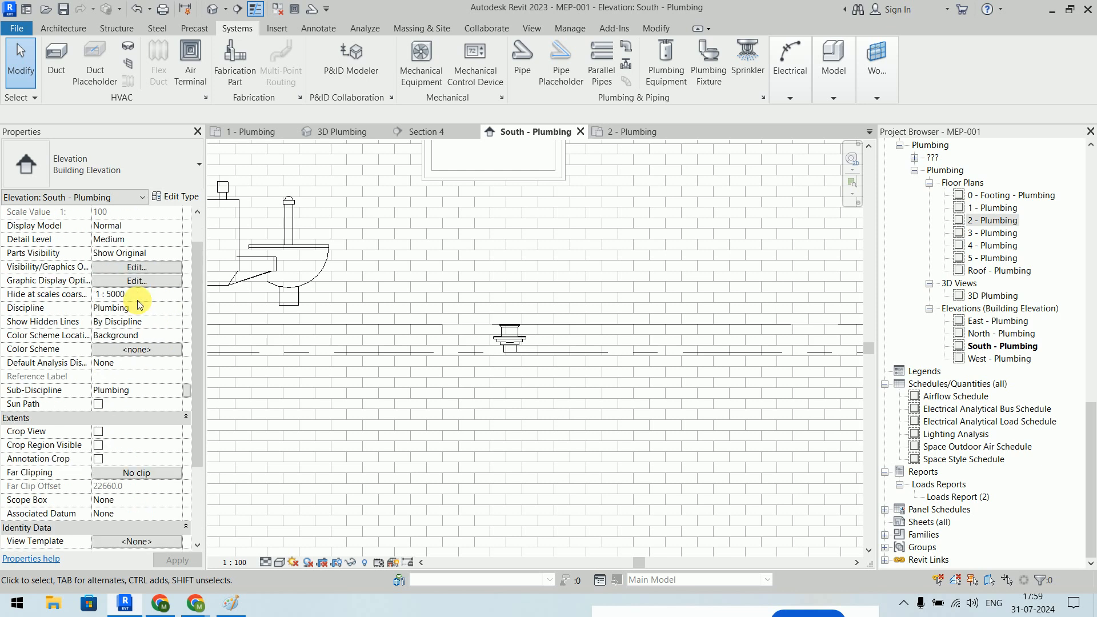
{"action": "scroll", "coordinate": [139, 305], "scroll_direction": "up", "scroll_amount": 1}
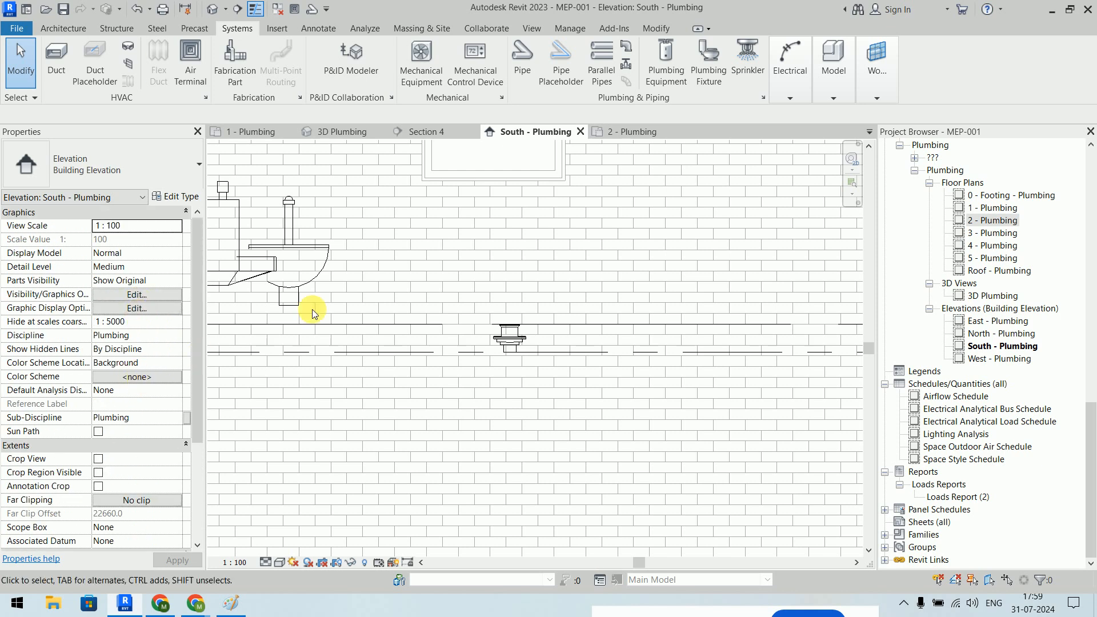
{"action": "scroll", "coordinate": [179, 286], "scroll_direction": "down", "scroll_amount": 5}
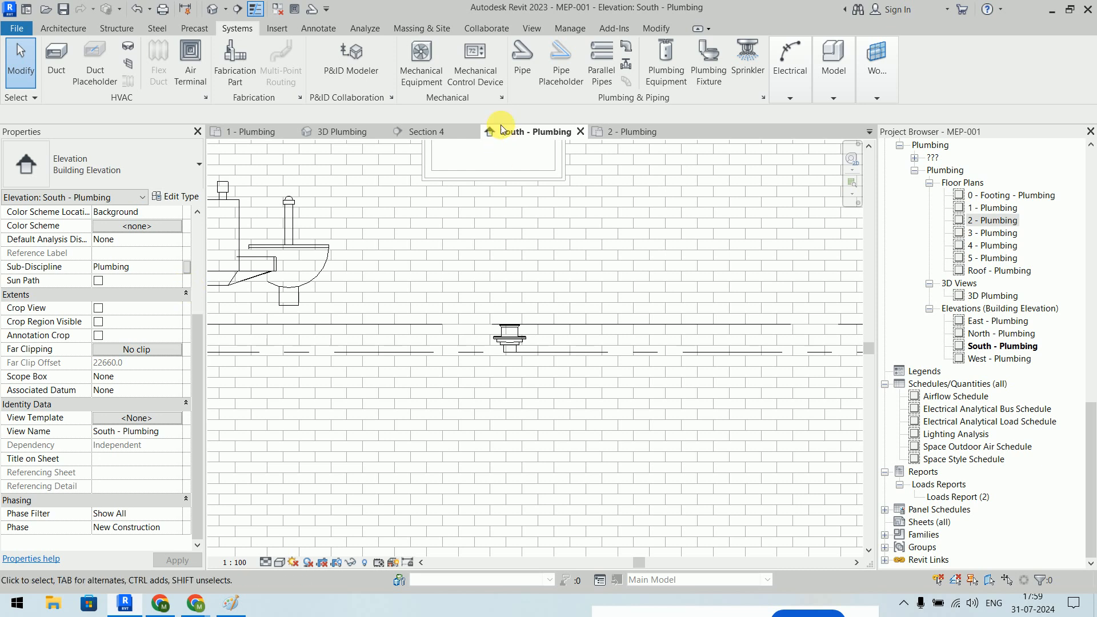
{"action": "left_click", "coordinate": [630, 134]}
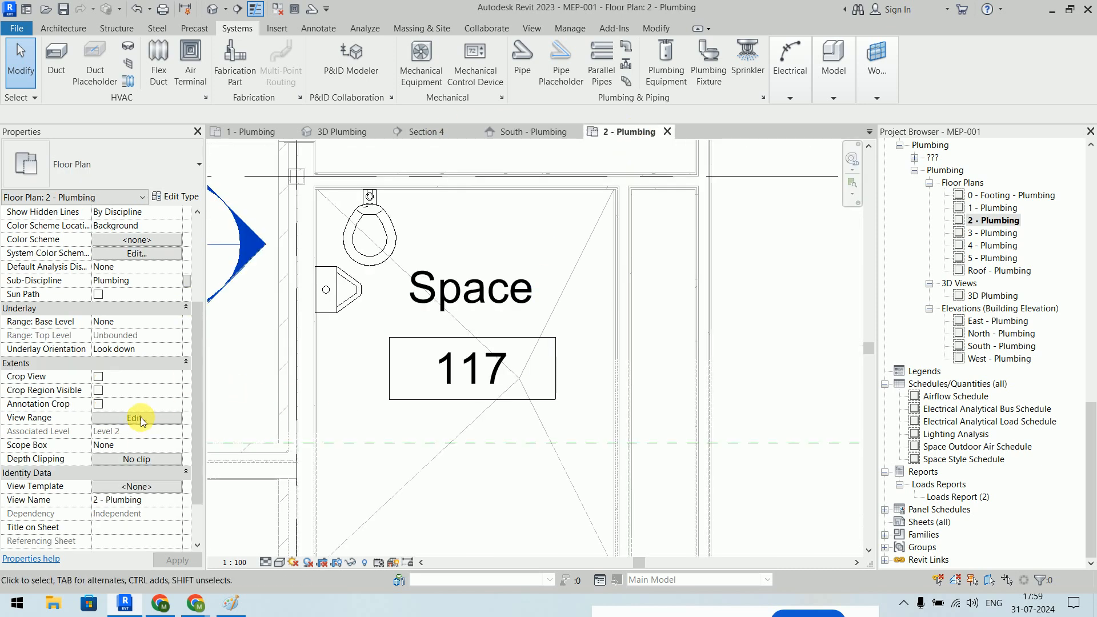
- Set the 2 - Plumbing View Range's View Depth offset to -1000, then deselect Space 117
{"action": "left_click", "coordinate": [138, 419]}
{"action": "left_click", "coordinate": [833, 207]}
{"action": "left_click_drag", "start_coordinate": [835, 211], "coordinate": [763, 205]}
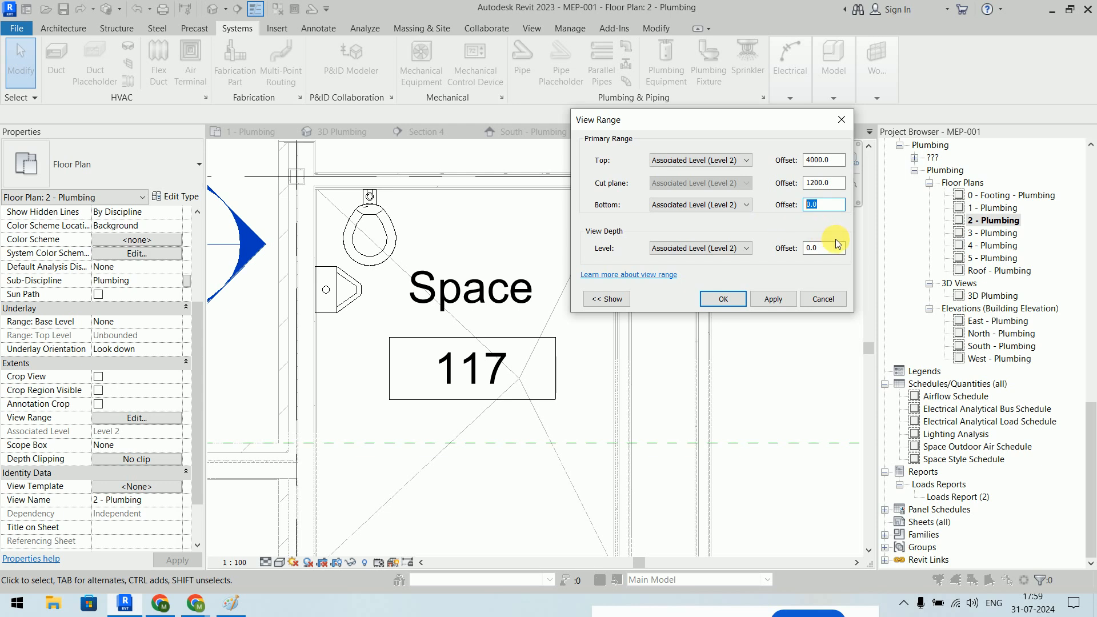
{"action": "left_click_drag", "start_coordinate": [839, 248], "coordinate": [805, 247]}
{"action": "type", "text": "-1000"}
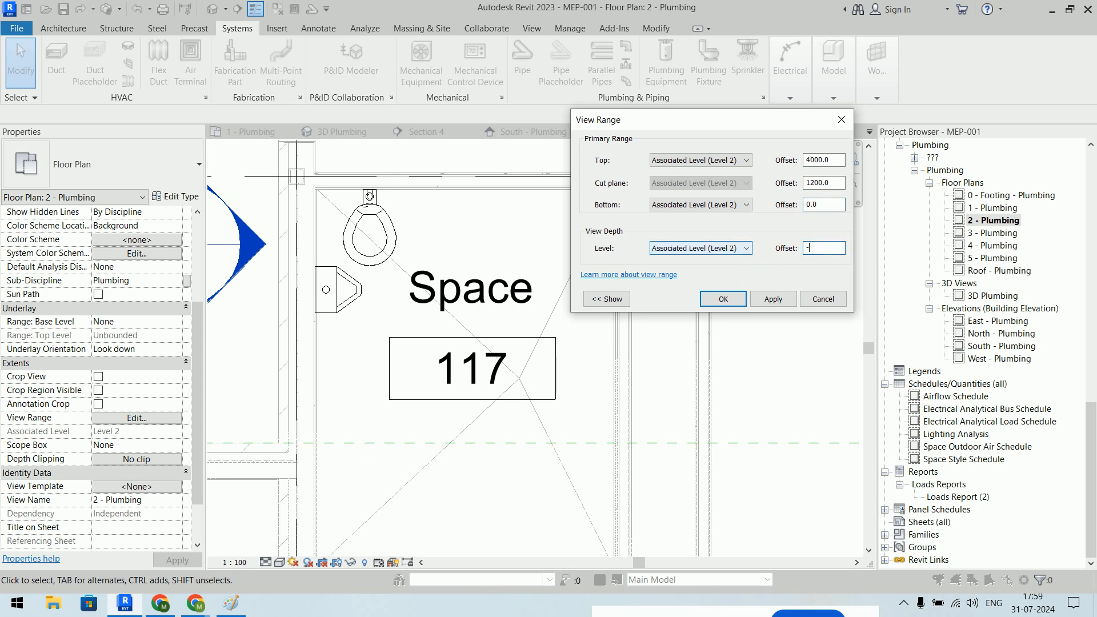
{"action": "key", "text": "Return"}
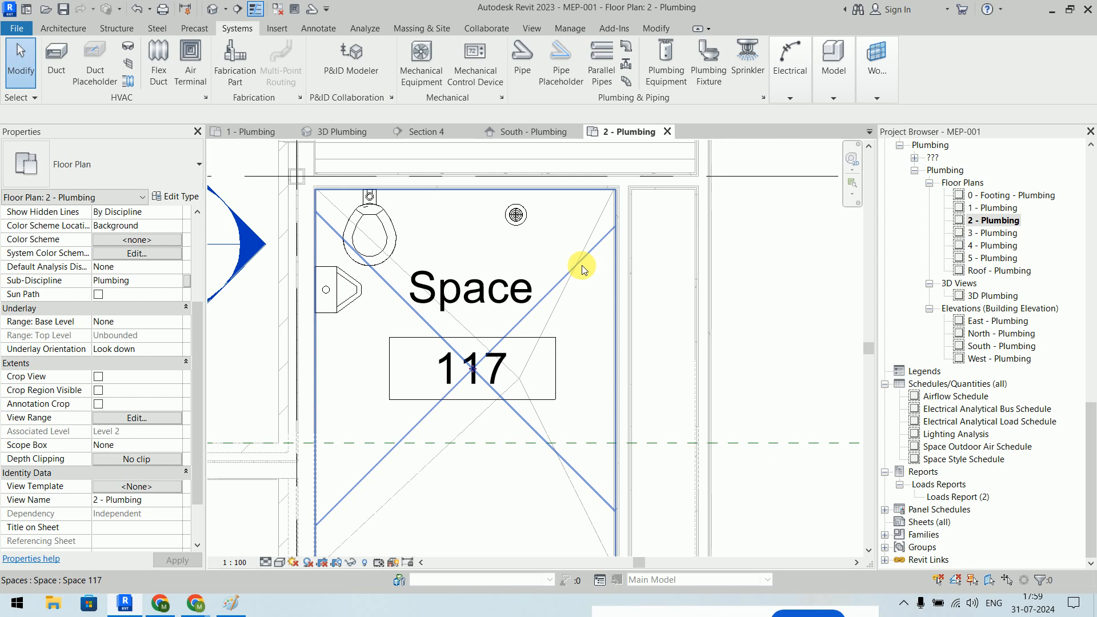
{"action": "key", "text": "Escape"}
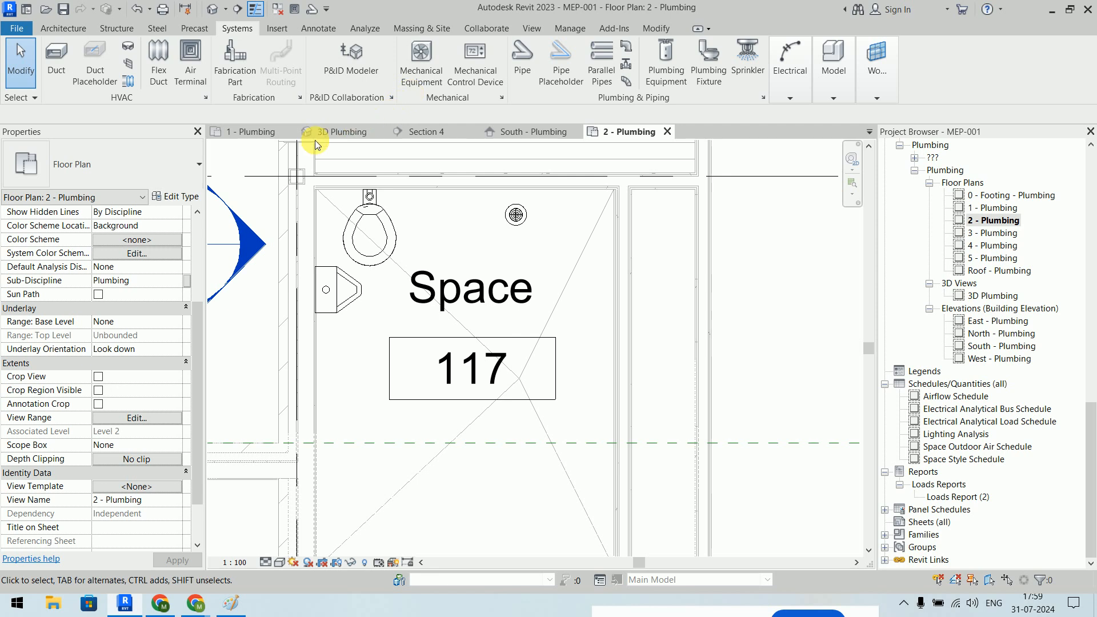
- Switch to 1 - Plumbing, close the 2 - Plumbing view, and centre the restroom with both water closets
{"action": "left_click", "coordinate": [248, 131]}
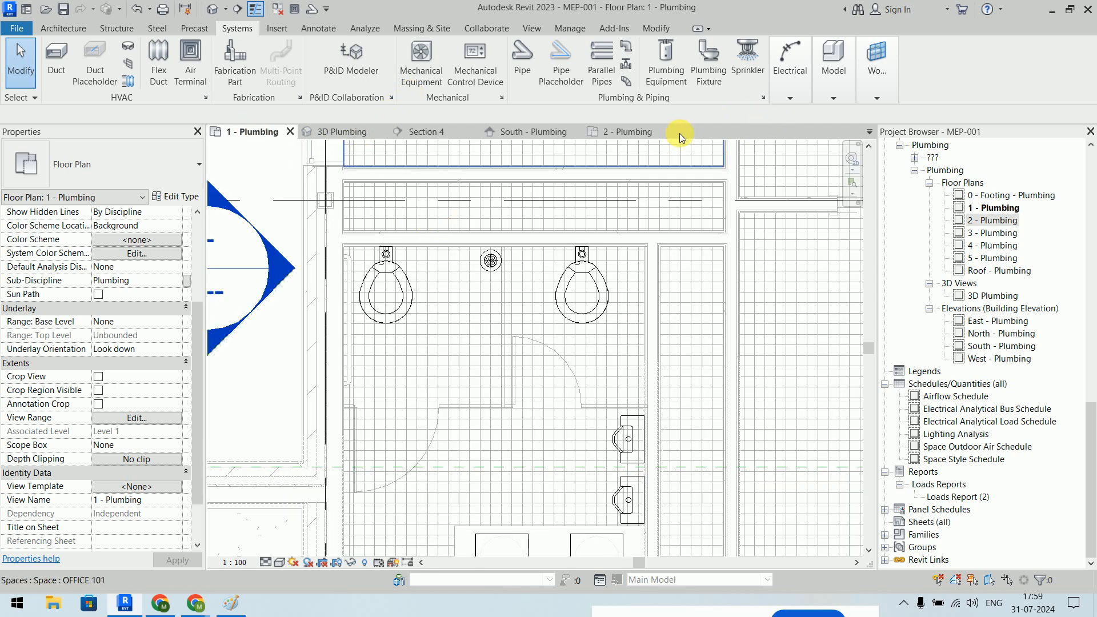
{"action": "left_click", "coordinate": [665, 131]}
{"action": "middle_click_drag", "start_coordinate": [678, 414], "coordinate": [708, 320]}
{"action": "scroll", "coordinate": [721, 313], "scroll_direction": "down", "scroll_amount": 1}
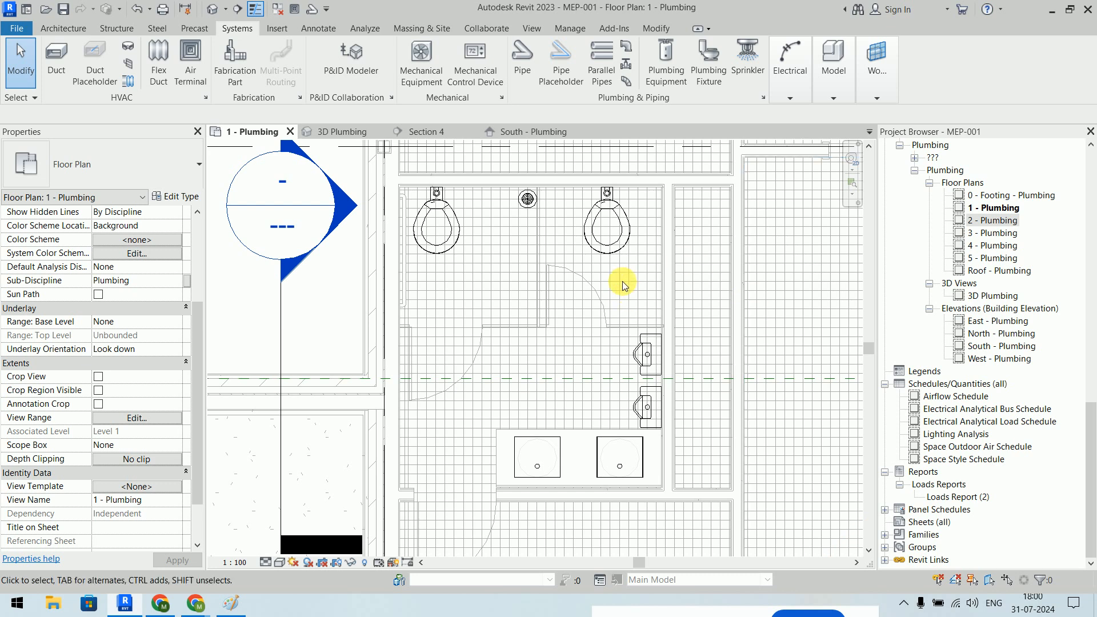
{"action": "left_click", "coordinate": [522, 63]}
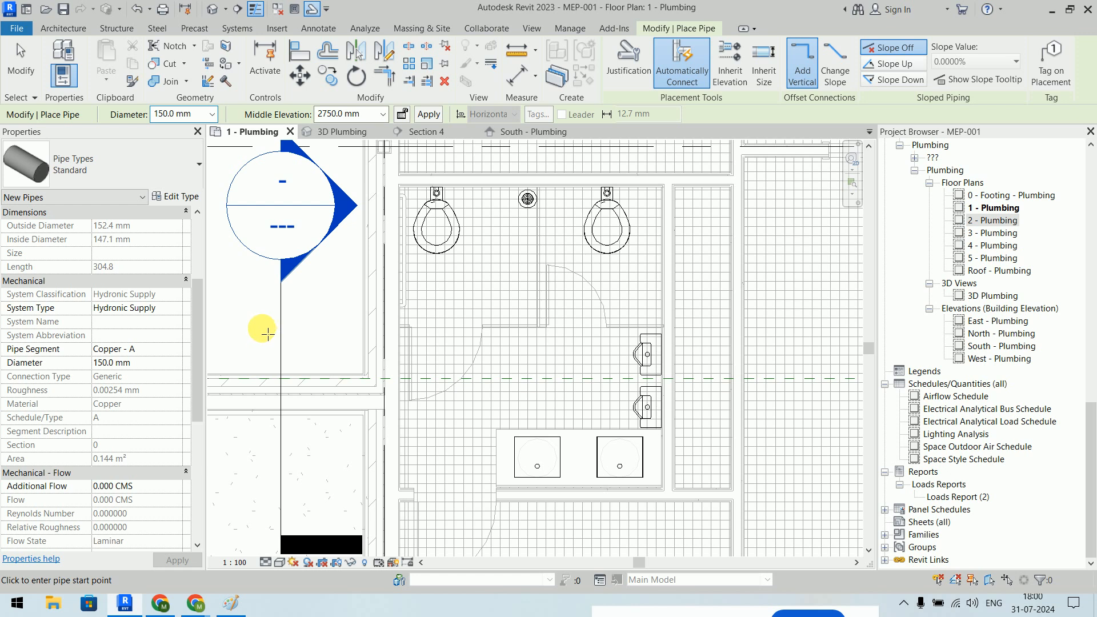
{"action": "key", "text": "Escape"}
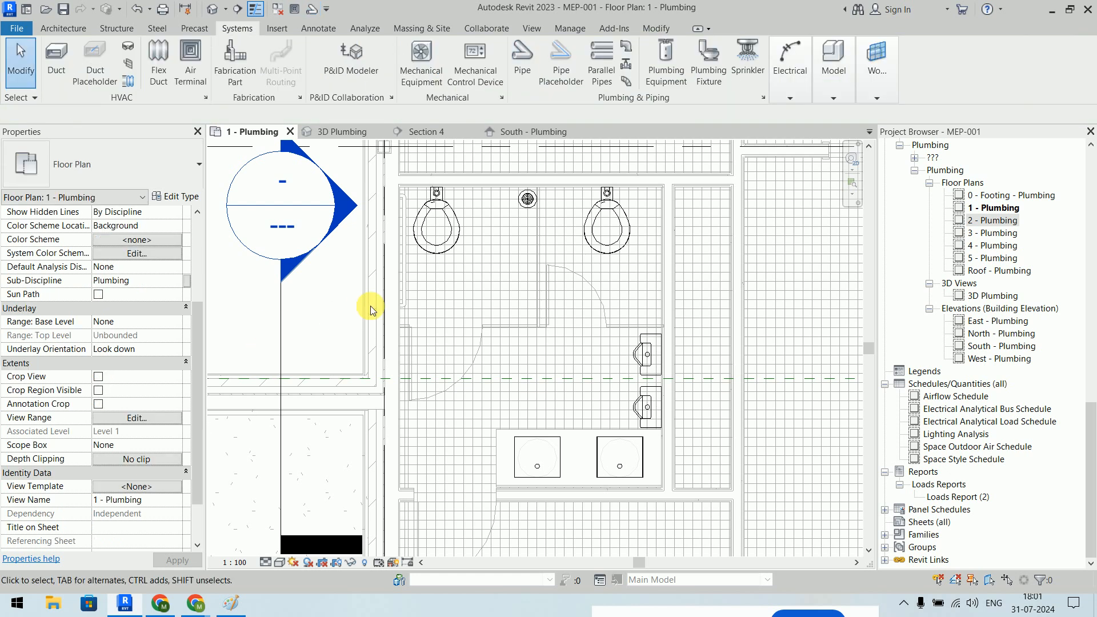
- Draw a short 80 mm pipe straight up from the left water closet's Connector 2 Sanitary outlet
{"action": "left_click", "coordinate": [437, 226]}
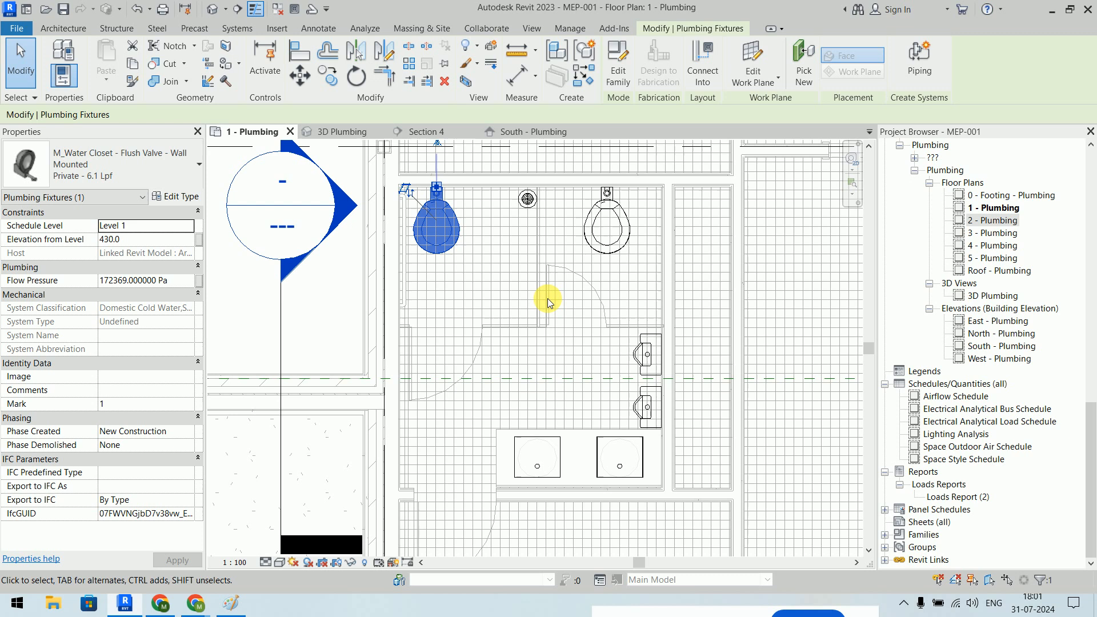
{"action": "middle_click_drag", "start_coordinate": [558, 318], "coordinate": [550, 380]}
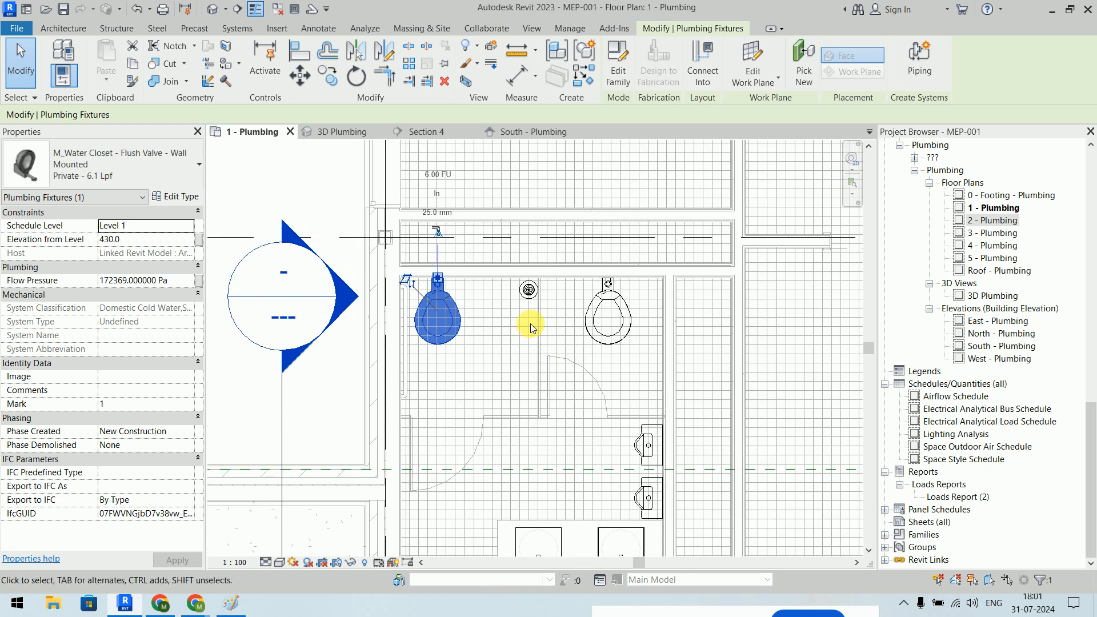
{"action": "scroll", "coordinate": [451, 246], "scroll_direction": "up", "scroll_amount": 5}
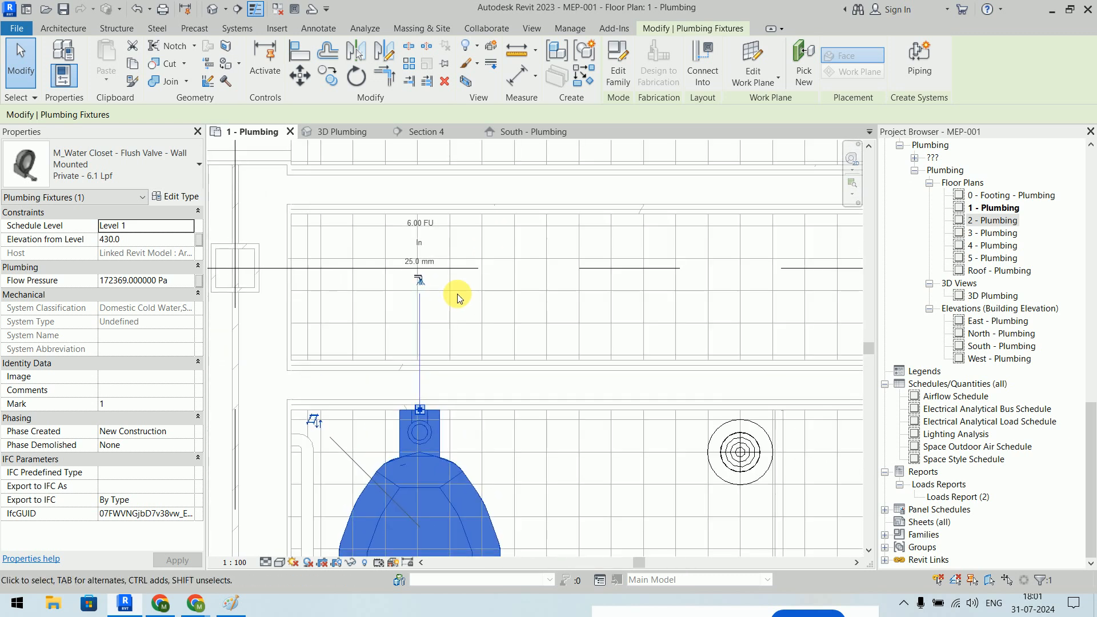
{"action": "left_click", "coordinate": [419, 283]}
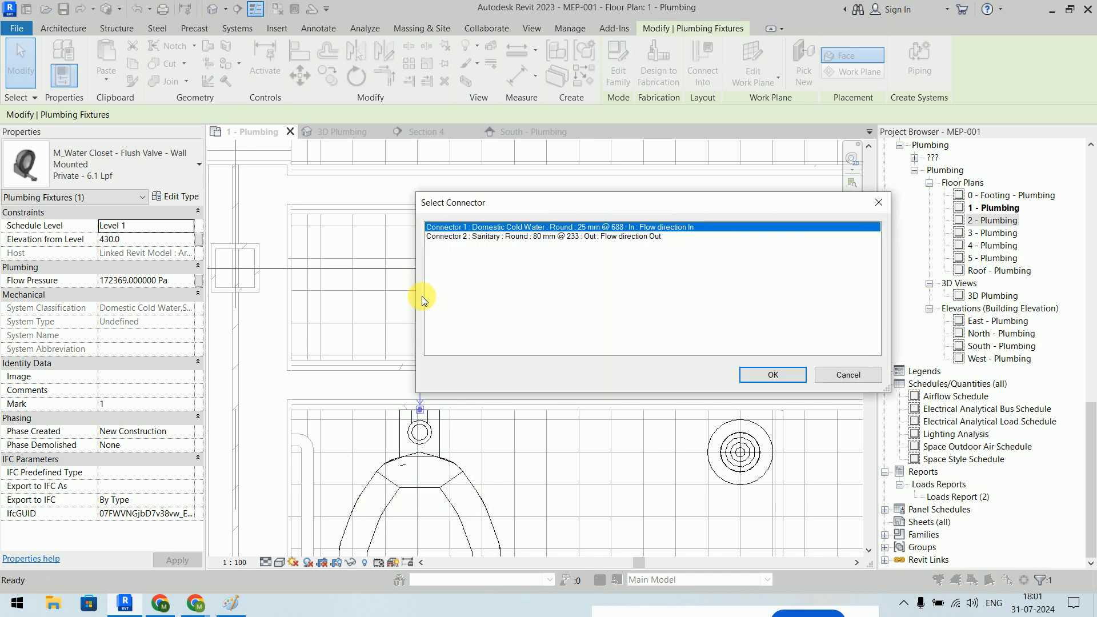
{"action": "left_click", "coordinate": [509, 238]}
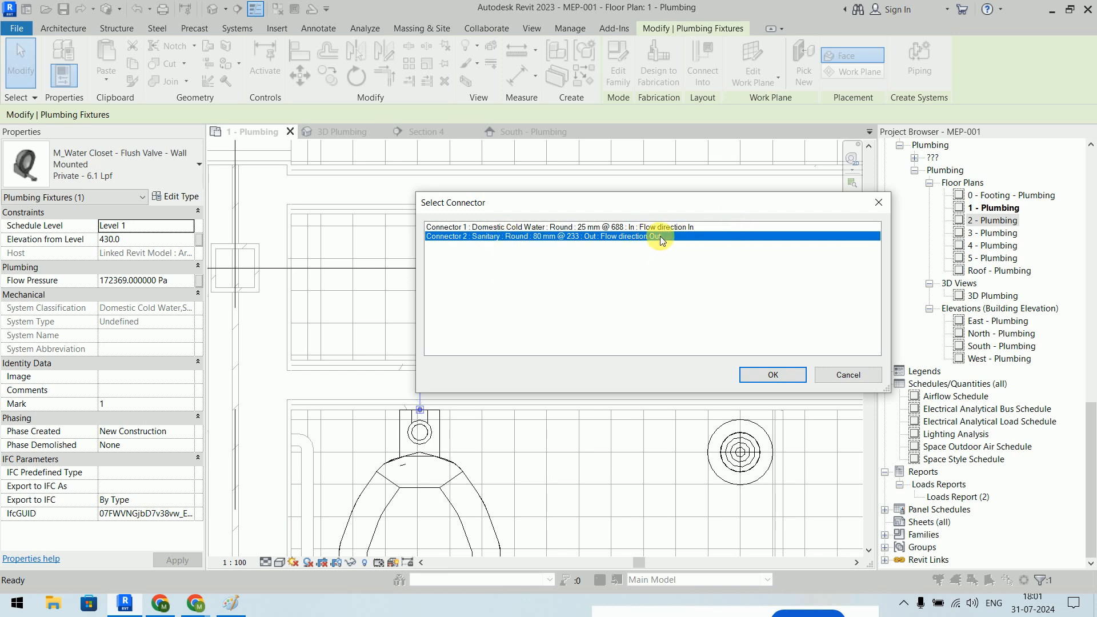
{"action": "left_click", "coordinate": [474, 228]}
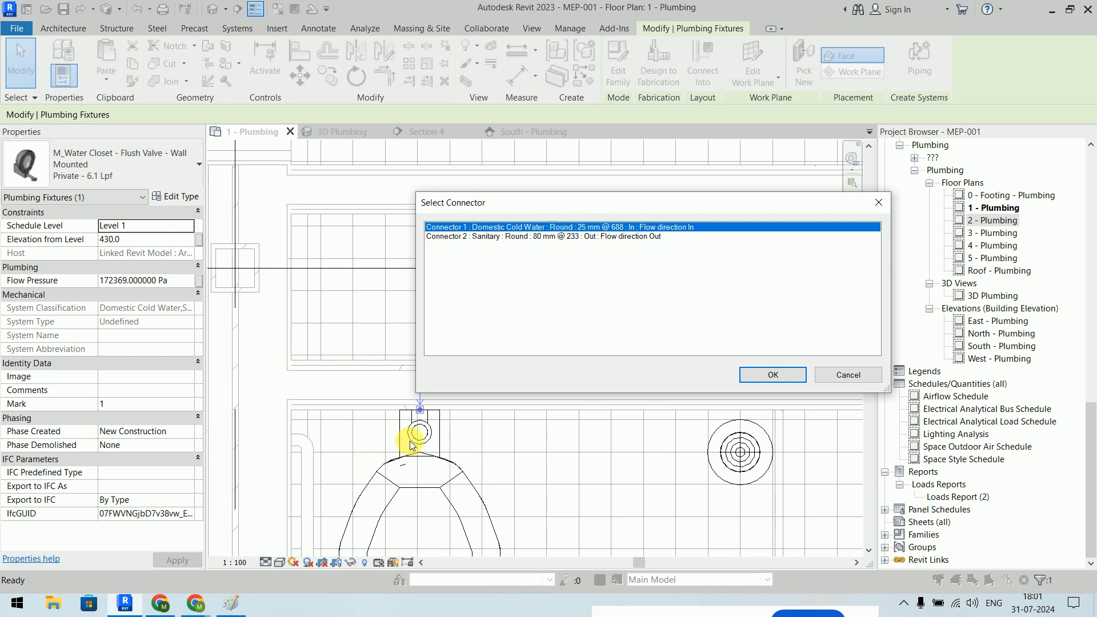
{"action": "left_click", "coordinate": [520, 236]}
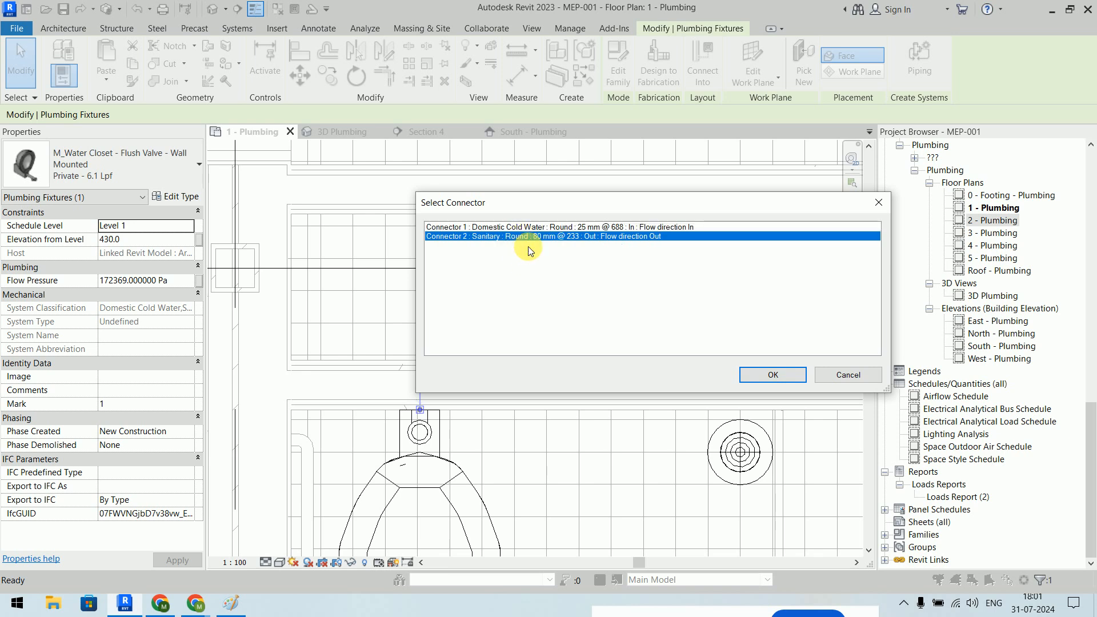
{"action": "left_click", "coordinate": [772, 374]}
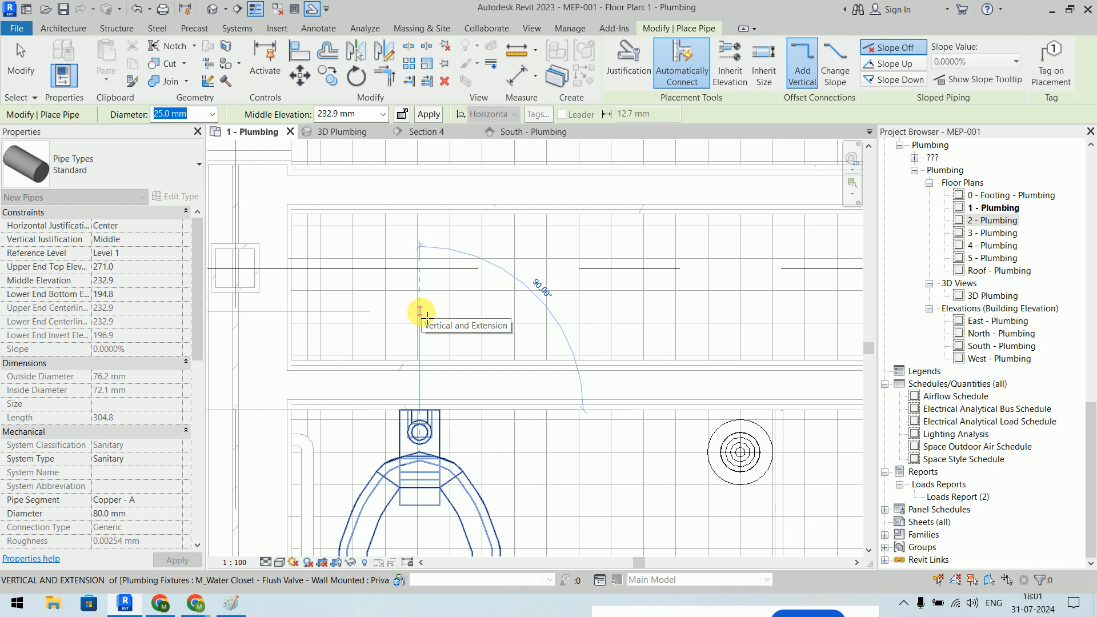
{"action": "left_click", "coordinate": [420, 312]}
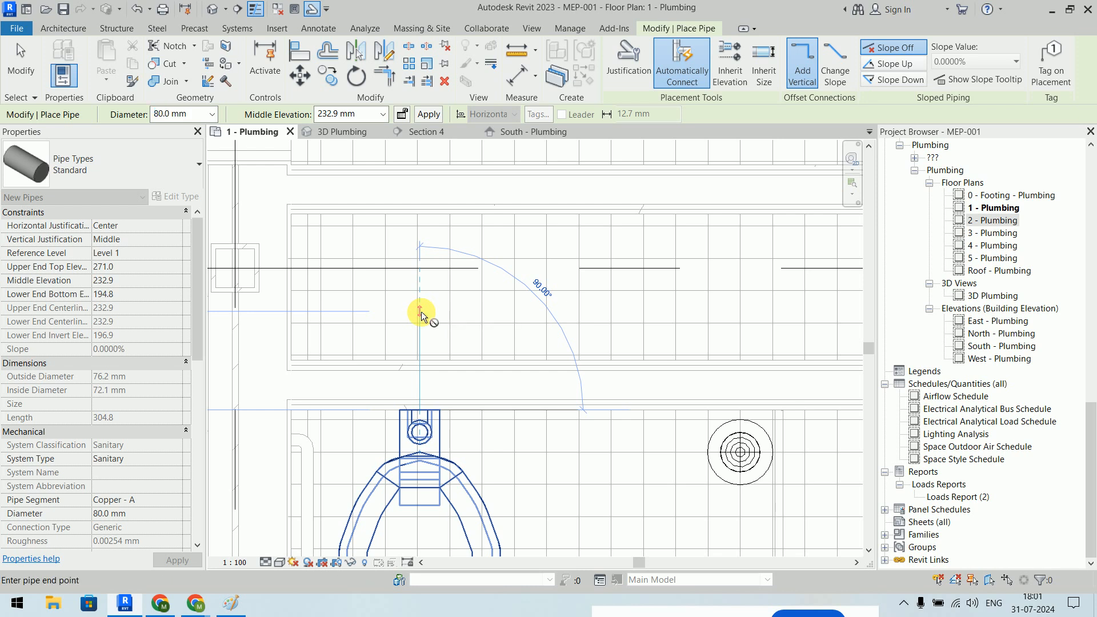
{"action": "key", "text": "Escape"}
{"action": "key", "text": "Escape"}
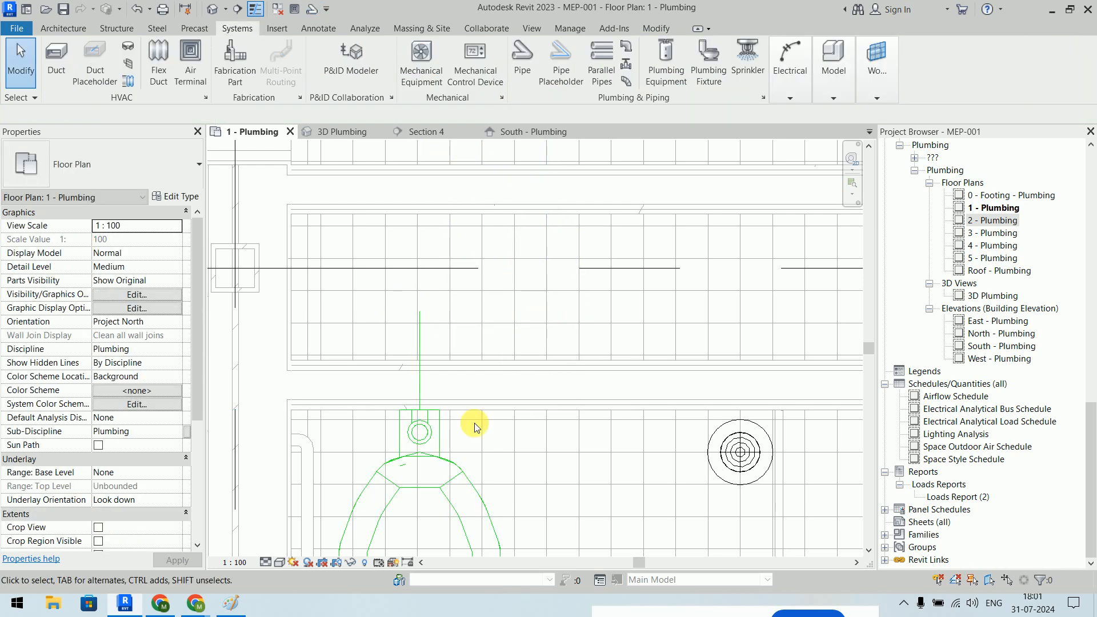
- Set the plan to Fine detail level and Shaded visual style to inspect the new pipe
{"action": "left_click", "coordinate": [421, 325]}
{"action": "left_click", "coordinate": [264, 563]}
{"action": "left_click", "coordinate": [283, 546]}
{"action": "key", "text": "Escape"}
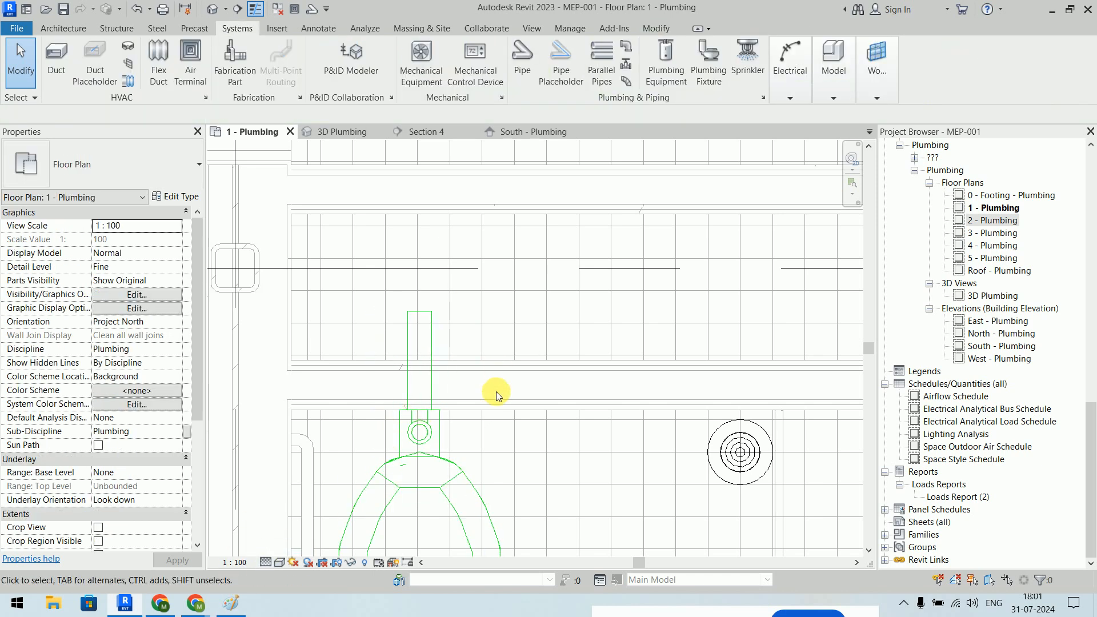
{"action": "left_click", "coordinate": [280, 563]}
{"action": "left_click", "coordinate": [303, 519]}
{"action": "key", "text": "d"}
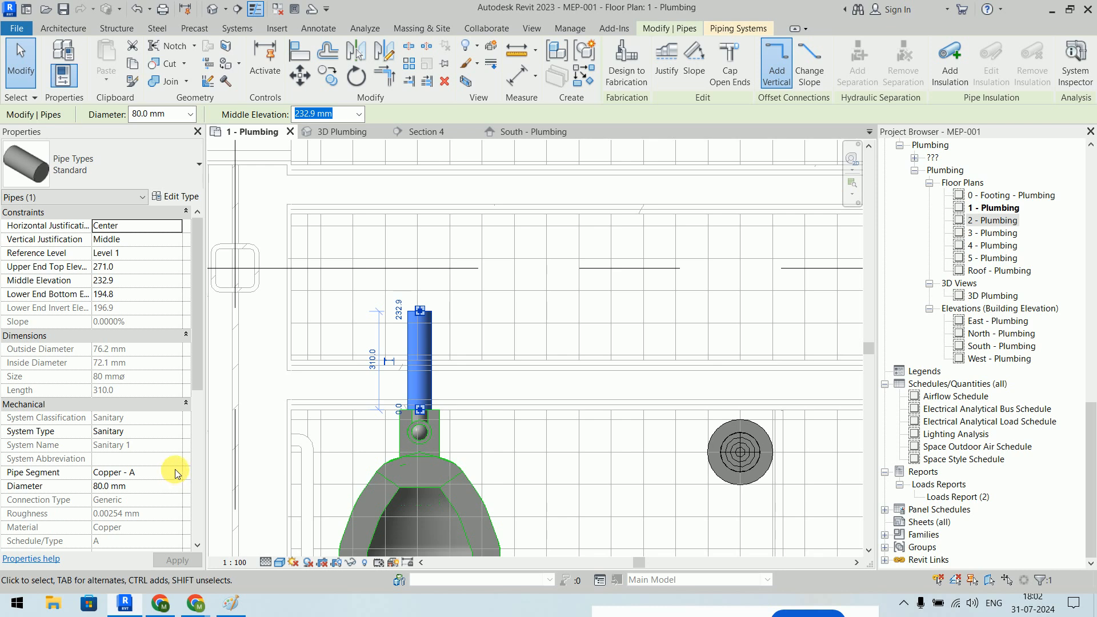
- Undo back to Medium detail, removing the short sanitary pipe
{"action": "left_click", "coordinate": [483, 332]}
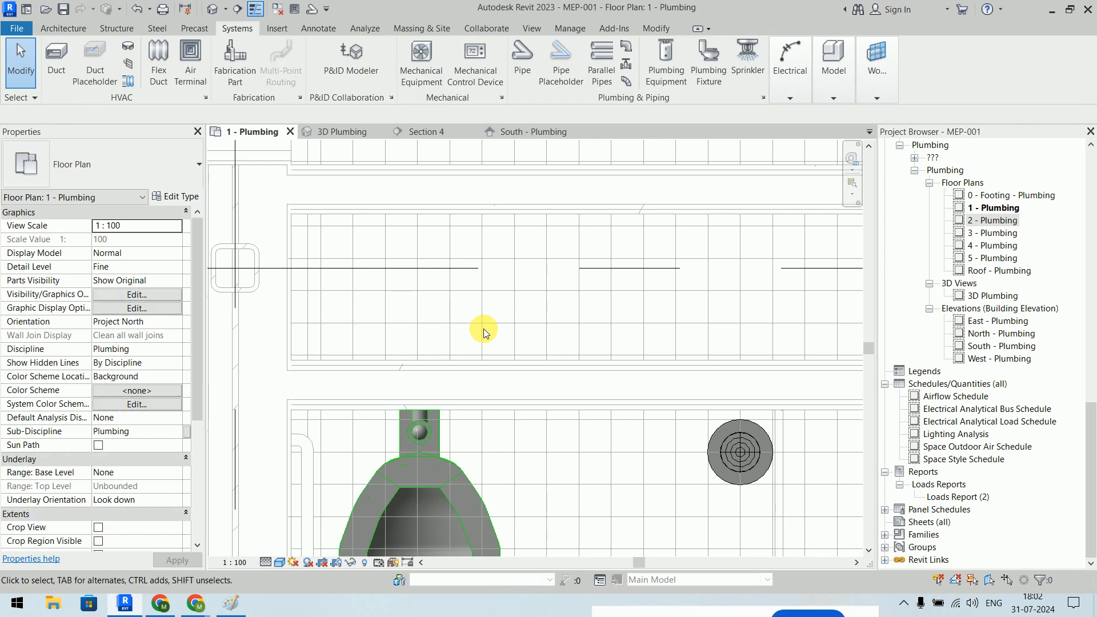
{"action": "key", "text": "ctrl+z"}
{"action": "key", "text": "ctrl+z"}
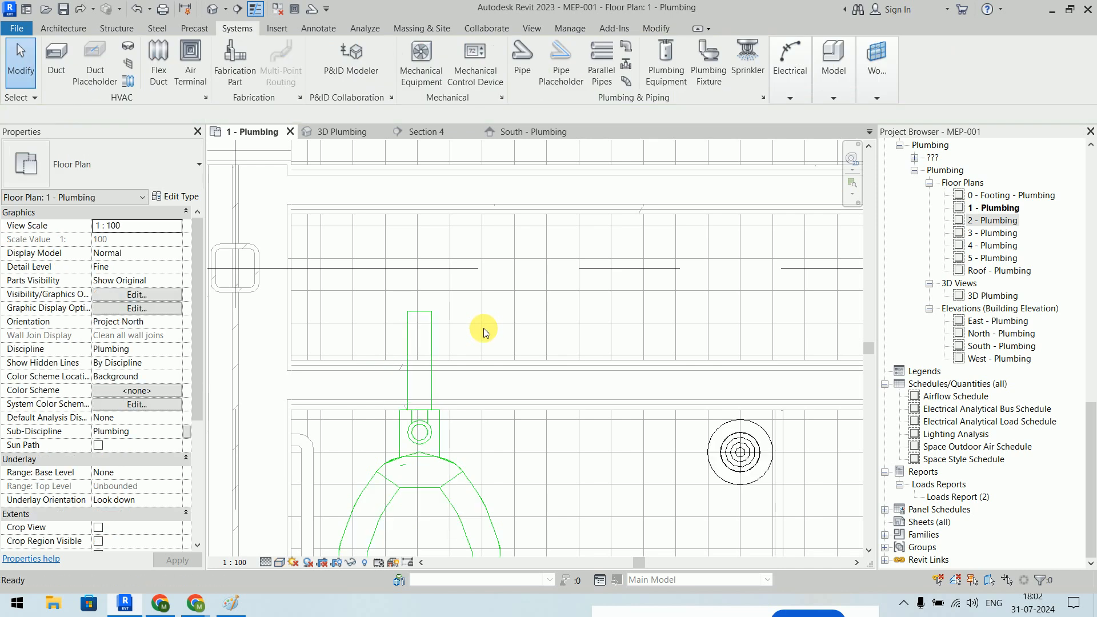
{"action": "key", "text": "ctrl+z"}
{"action": "key", "text": "ctrl+z"}
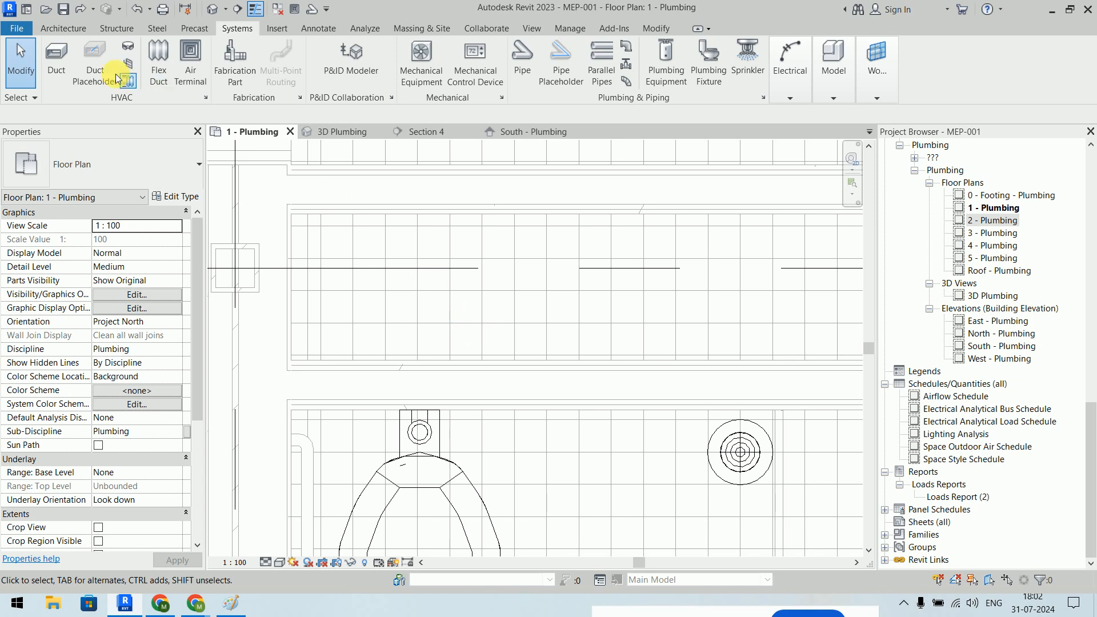
- Start a pipe with the Standard type and Sanitary system type
{"action": "left_click", "coordinate": [523, 63]}
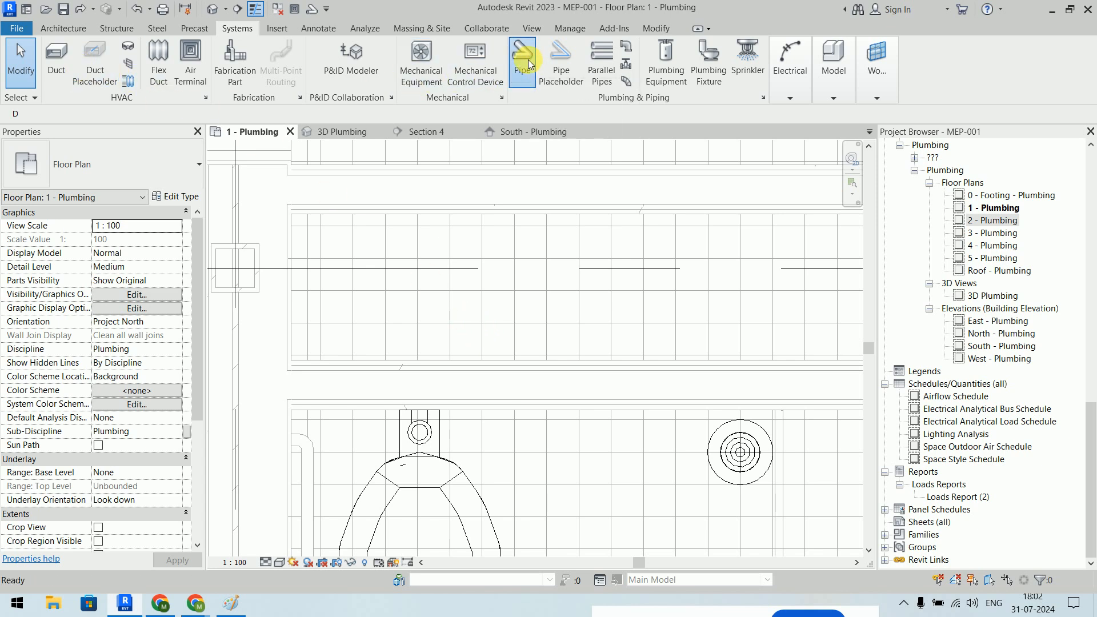
{"action": "left_click", "coordinate": [129, 171]}
{"action": "left_click", "coordinate": [125, 163]}
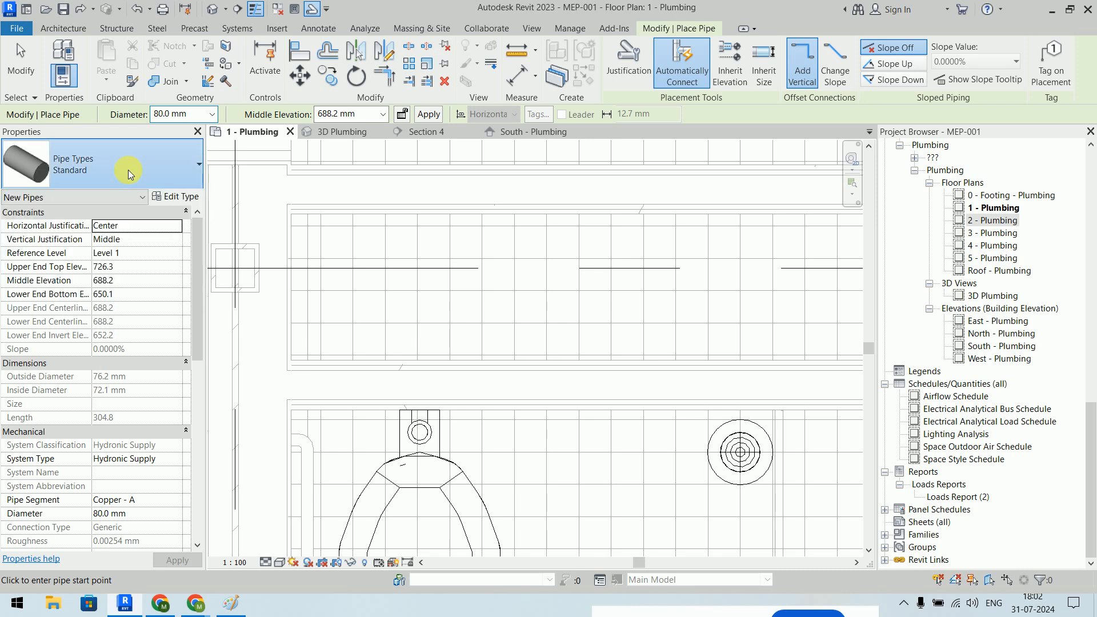
{"action": "left_click", "coordinate": [171, 459]}
{"action": "left_click", "coordinate": [107, 518]}
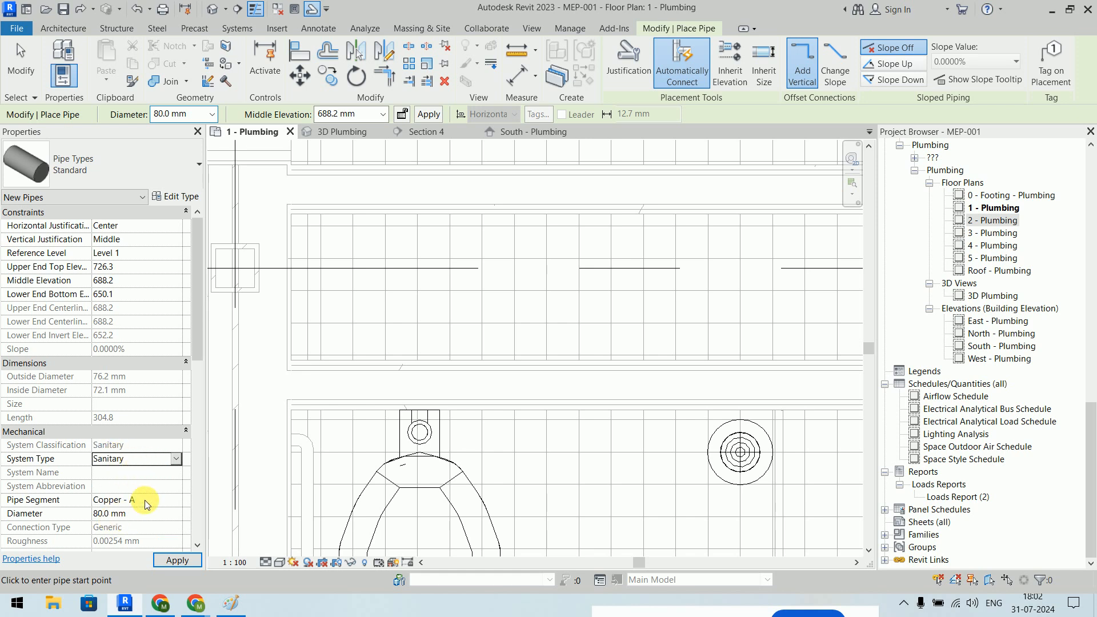
{"action": "left_click", "coordinate": [176, 500]}
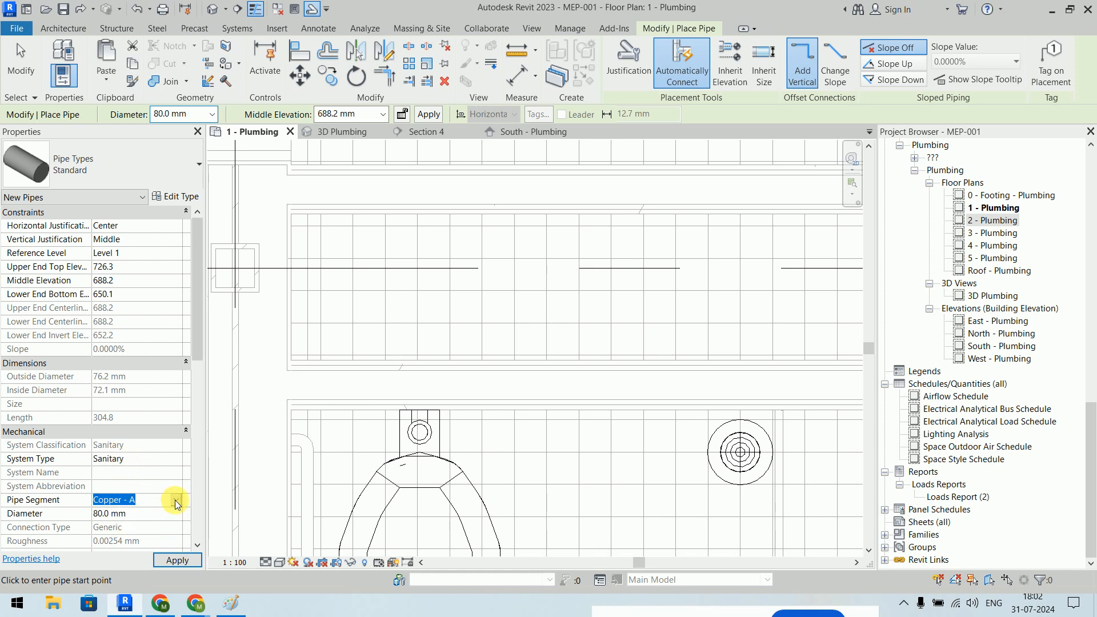
{"action": "left_click", "coordinate": [176, 503]}
- In Edit Type, duplicate the Standard pipe type and begin naming it Sanitary Pipe
{"action": "left_click", "coordinate": [178, 200]}
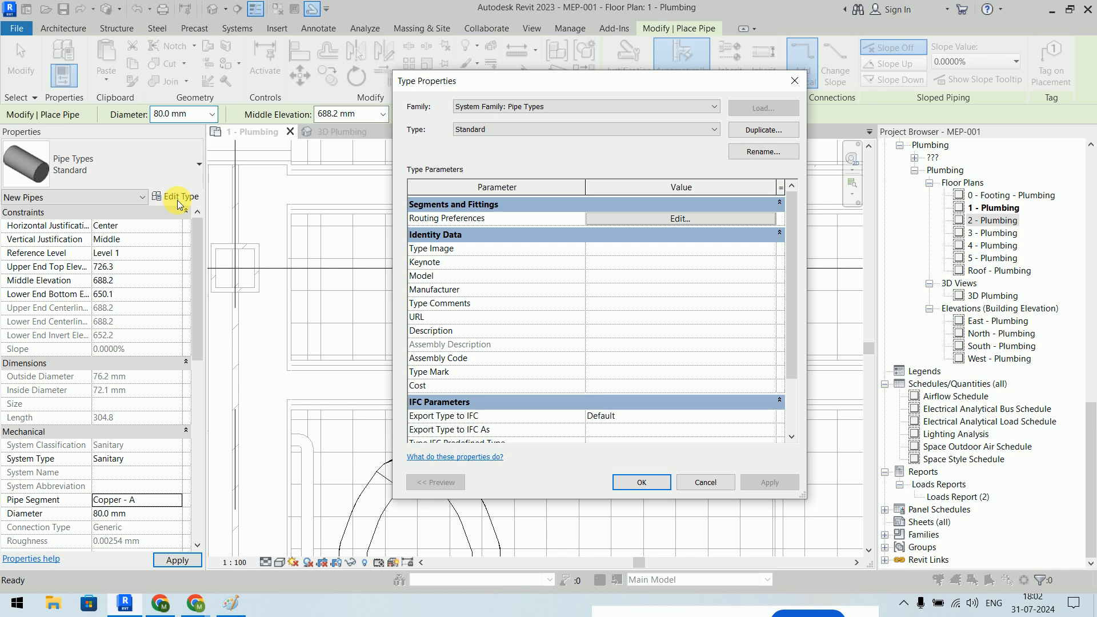
{"action": "left_click", "coordinate": [713, 130]}
{"action": "left_click", "coordinate": [707, 129]}
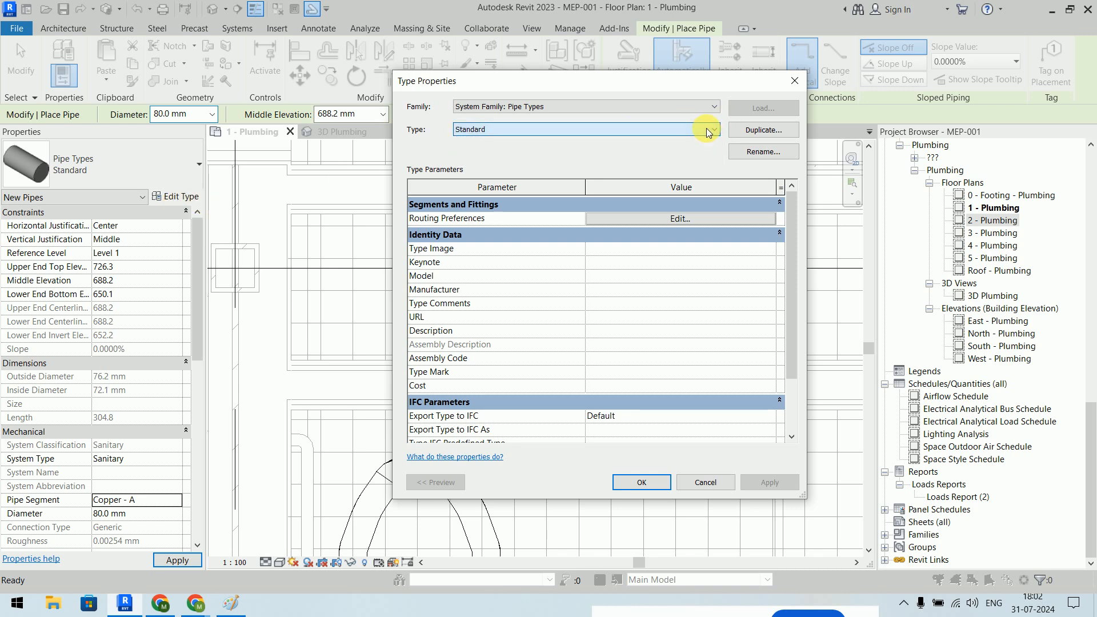
{"action": "left_click", "coordinate": [764, 132]}
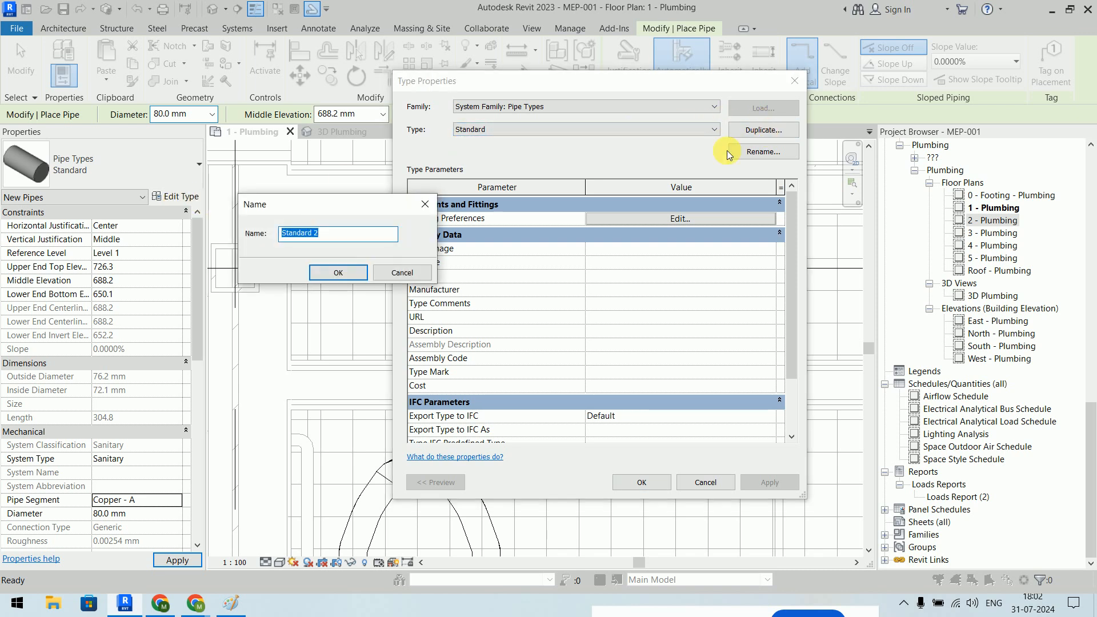
{"action": "type", "text": "Sanitary Pipe"}
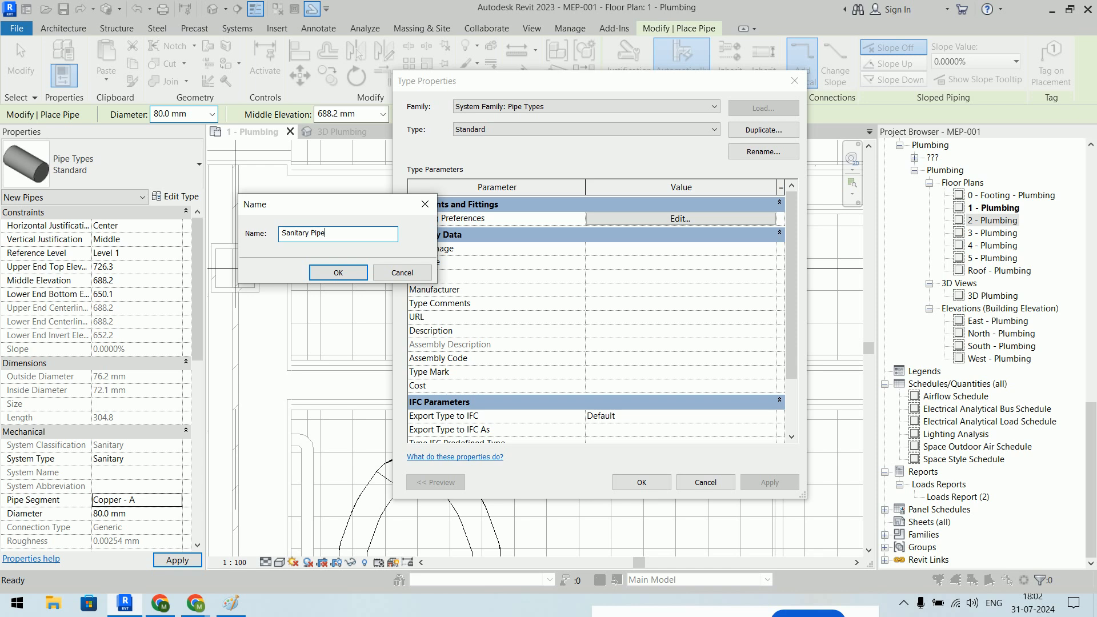
- Confirm the new pipe type name Sanitary Pipe
{"action": "left_click", "coordinate": [338, 273]}
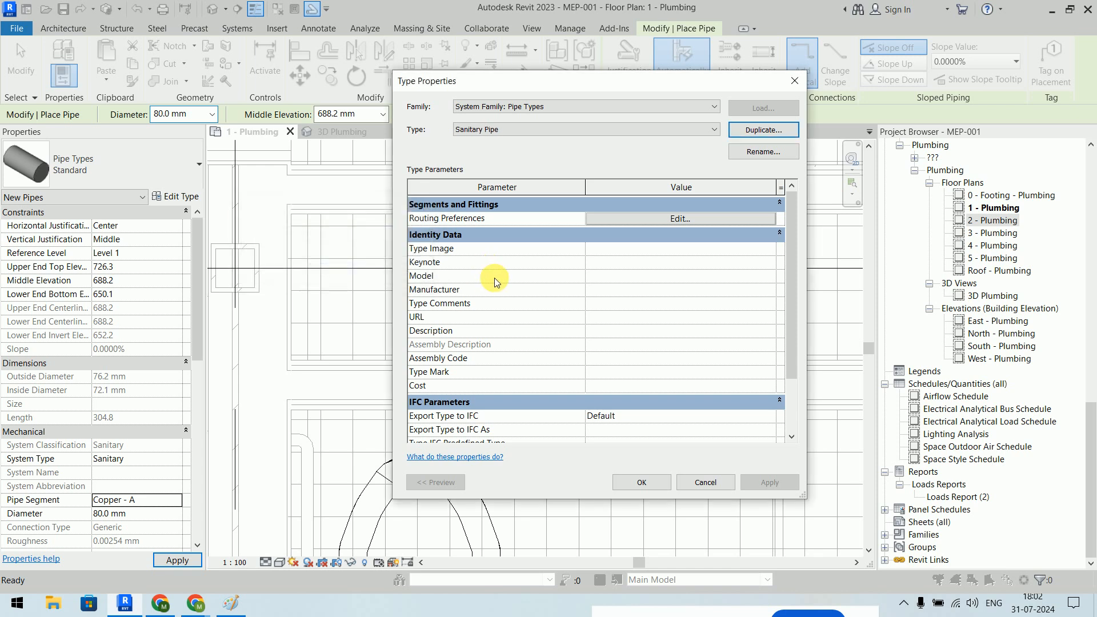
{"action": "scroll", "coordinate": [565, 285], "scroll_direction": "down", "scroll_amount": 3}
{"action": "scroll", "coordinate": [565, 286], "scroll_direction": "up", "scroll_amount": 3}
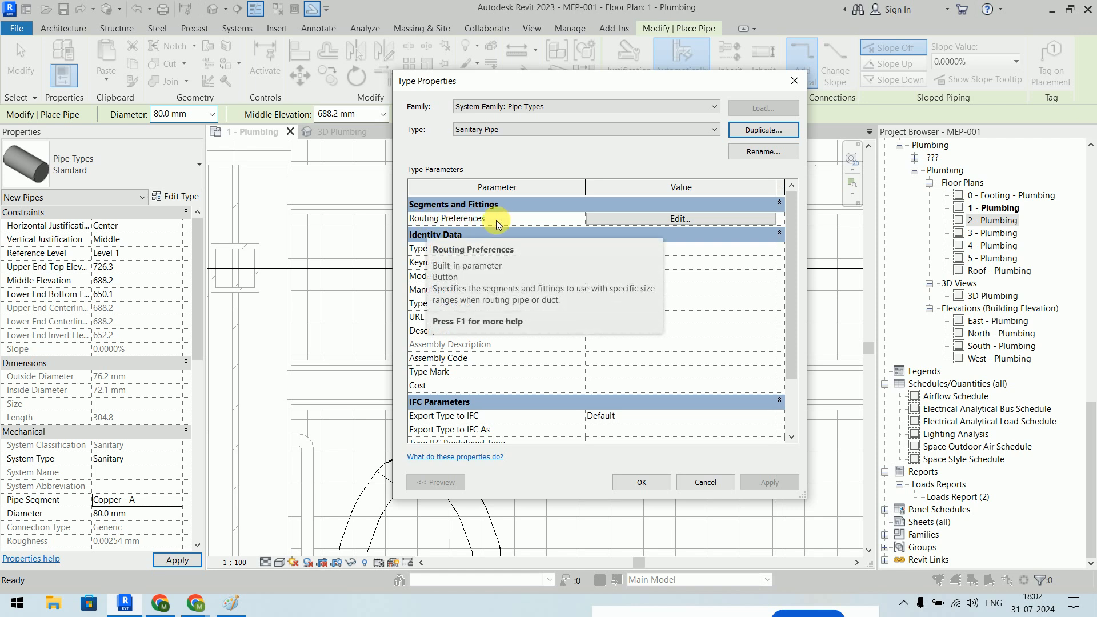
- In Routing Preferences, set the pipe segment to Polyvinyl Chloride - Rigid - Schedule 40
{"action": "left_click", "coordinate": [680, 220]}
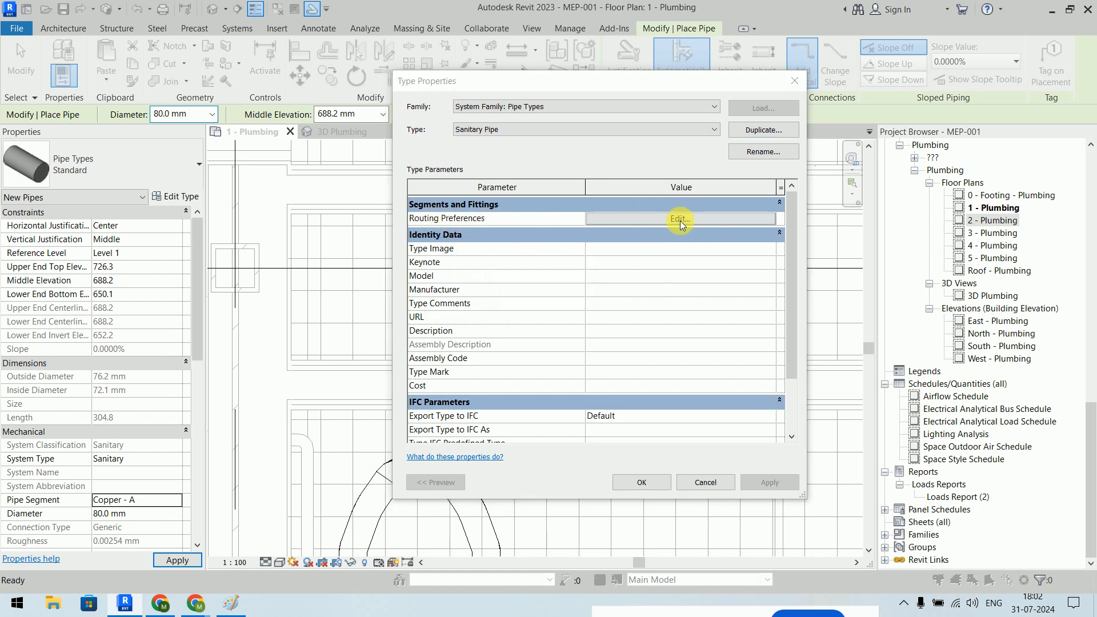
{"action": "left_click_drag", "start_coordinate": [540, 12], "coordinate": [375, 148]}
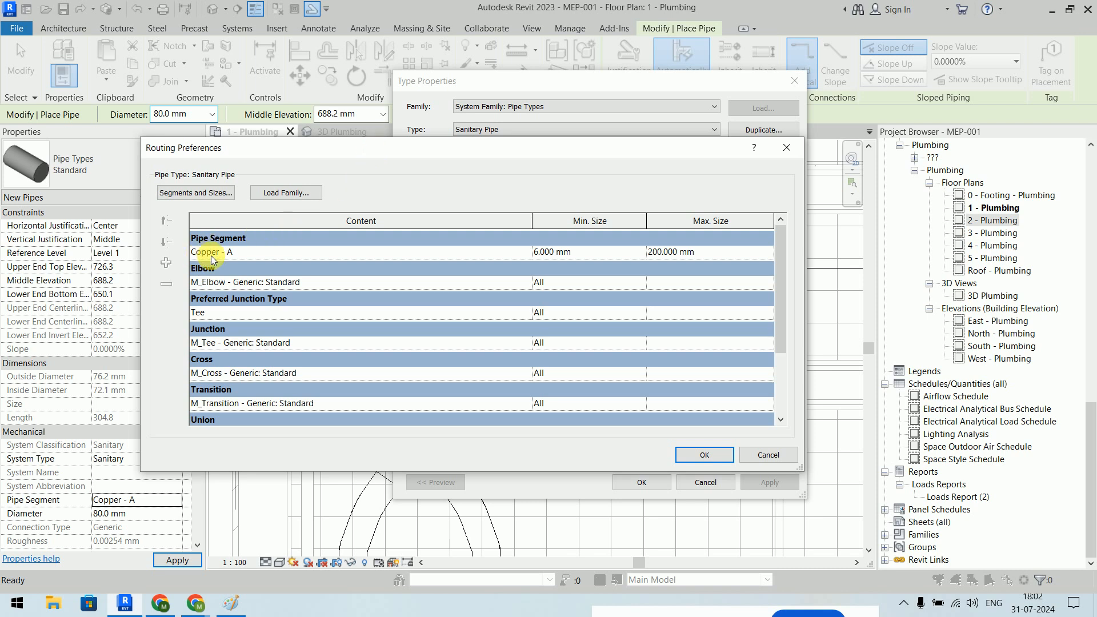
{"action": "left_click", "coordinate": [522, 252]}
{"action": "left_click", "coordinate": [524, 252]}
{"action": "scroll", "coordinate": [479, 282], "scroll_direction": "down", "scroll_amount": 5}
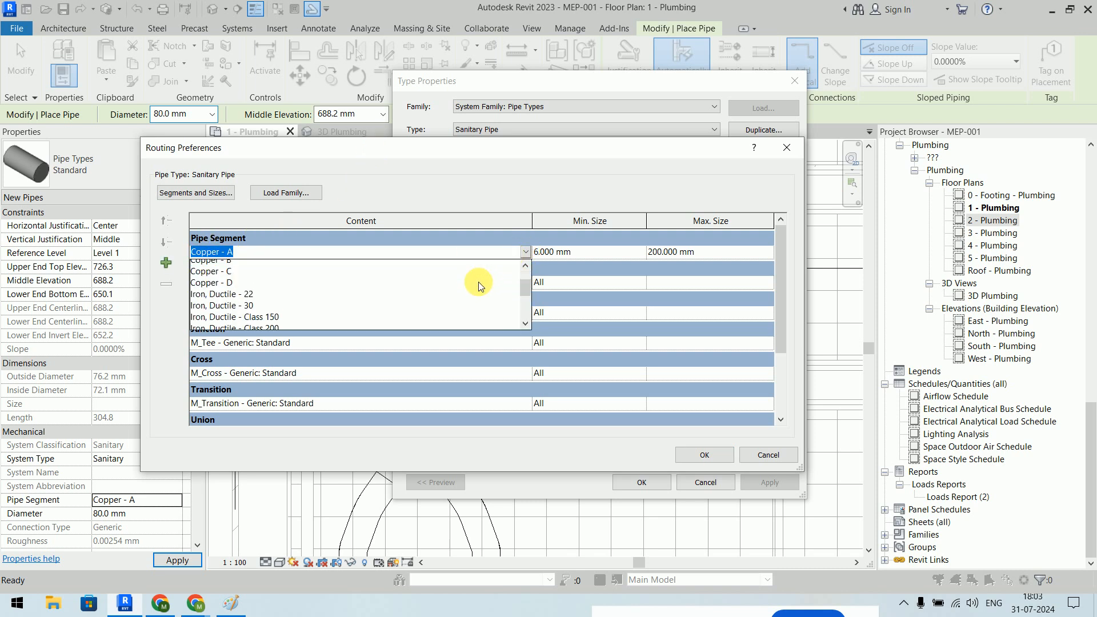
{"action": "scroll", "coordinate": [478, 283], "scroll_direction": "up", "scroll_amount": 1}
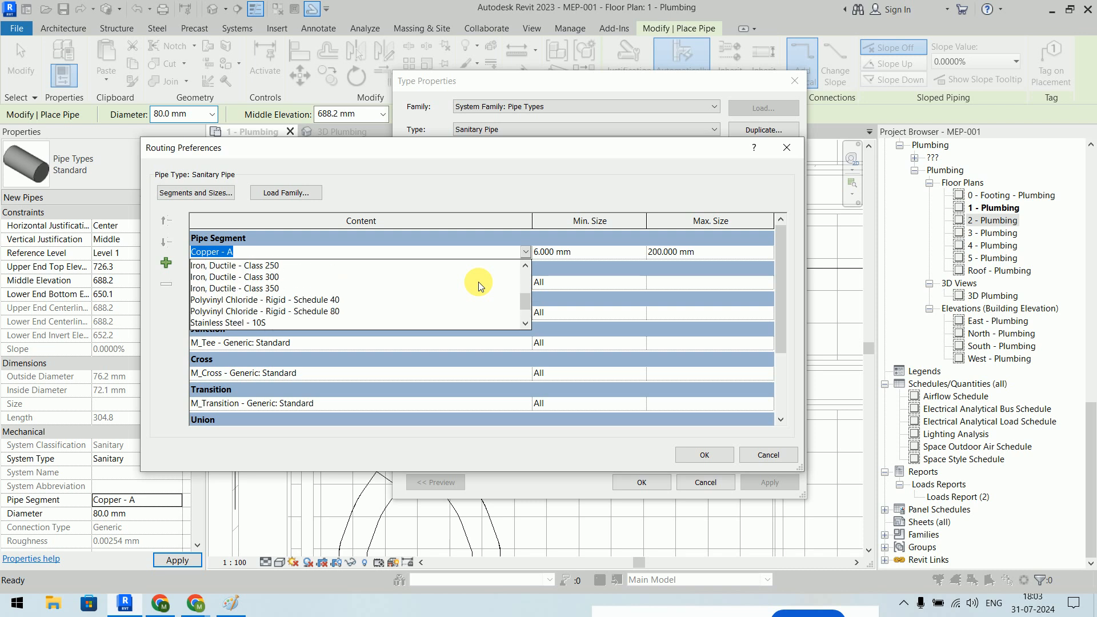
{"action": "left_click", "coordinate": [331, 298]}
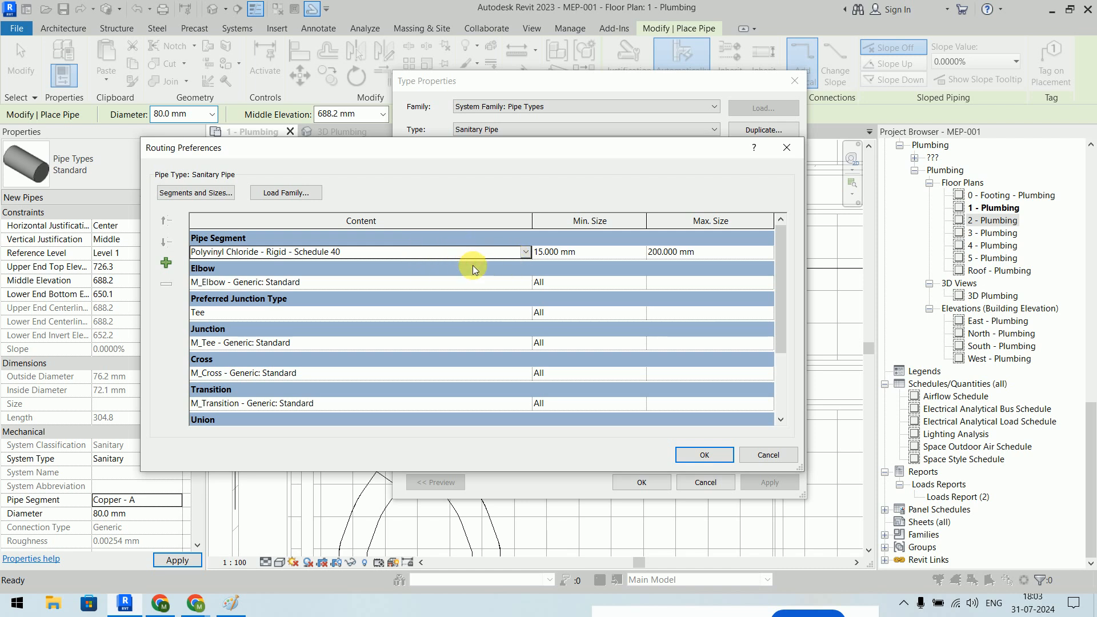
{"action": "left_click", "coordinate": [528, 283]}
- Set elbows to the PVC Sch 40 DWV bend and junctions to the PVC sanitary tee
{"action": "left_click", "coordinate": [526, 284]}
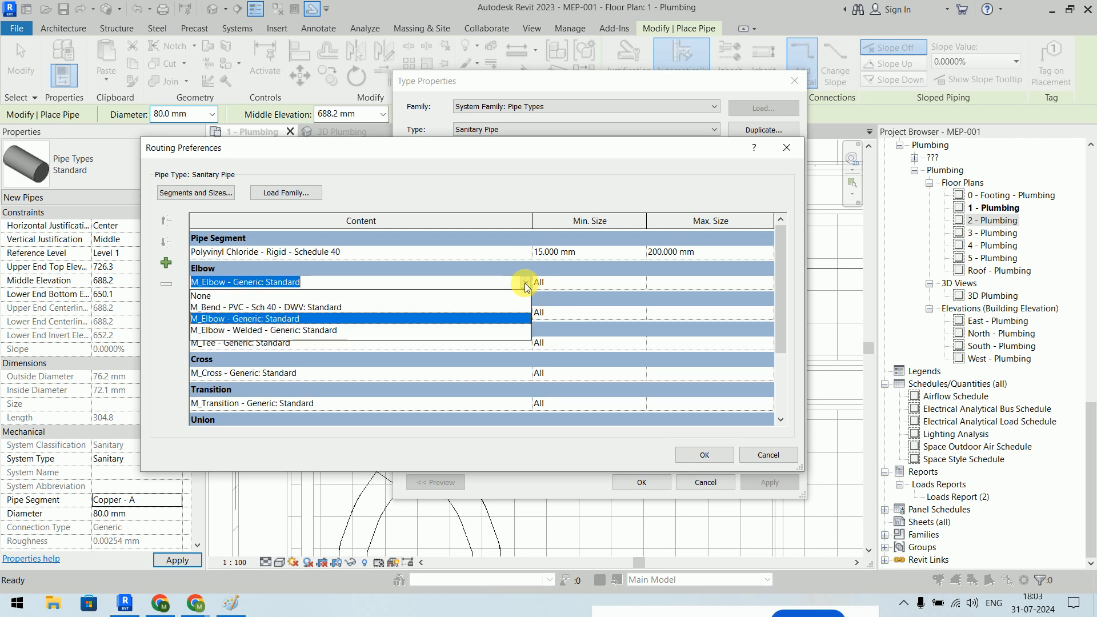
{"action": "left_click", "coordinate": [349, 307]}
{"action": "left_click", "coordinate": [525, 318]}
{"action": "left_click", "coordinate": [526, 317]}
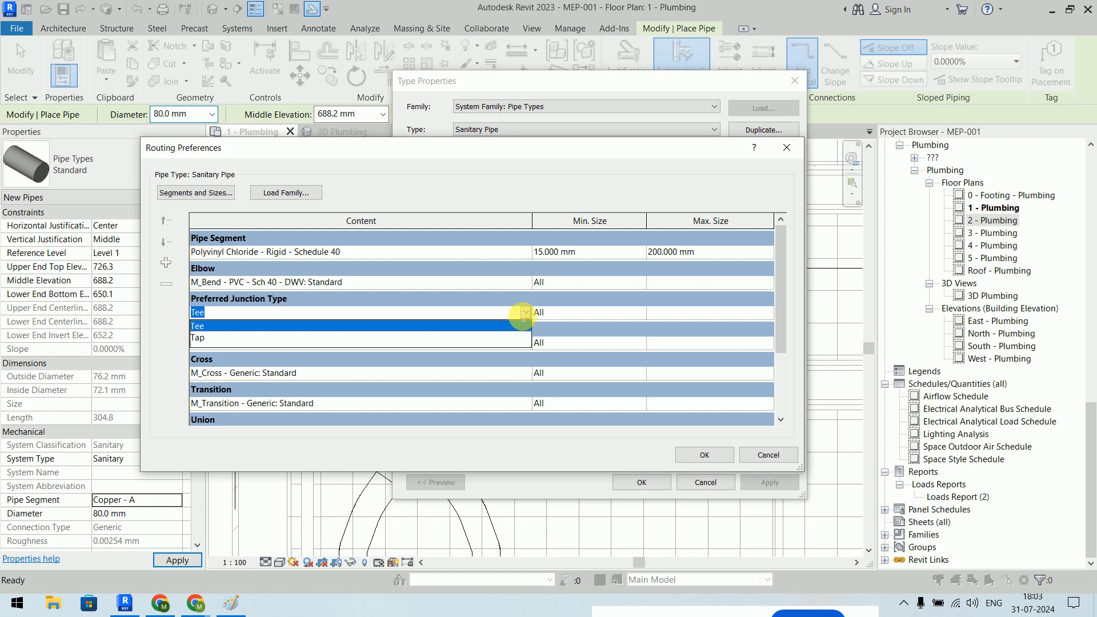
{"action": "left_click", "coordinate": [526, 312]}
{"action": "left_click", "coordinate": [528, 343]}
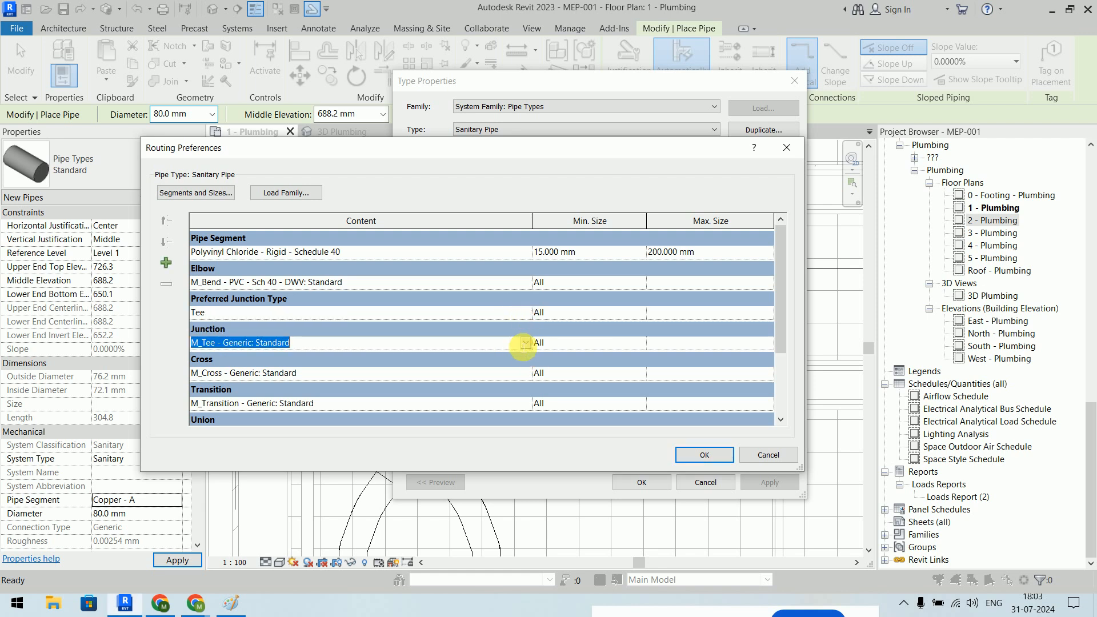
{"action": "left_click", "coordinate": [525, 343]}
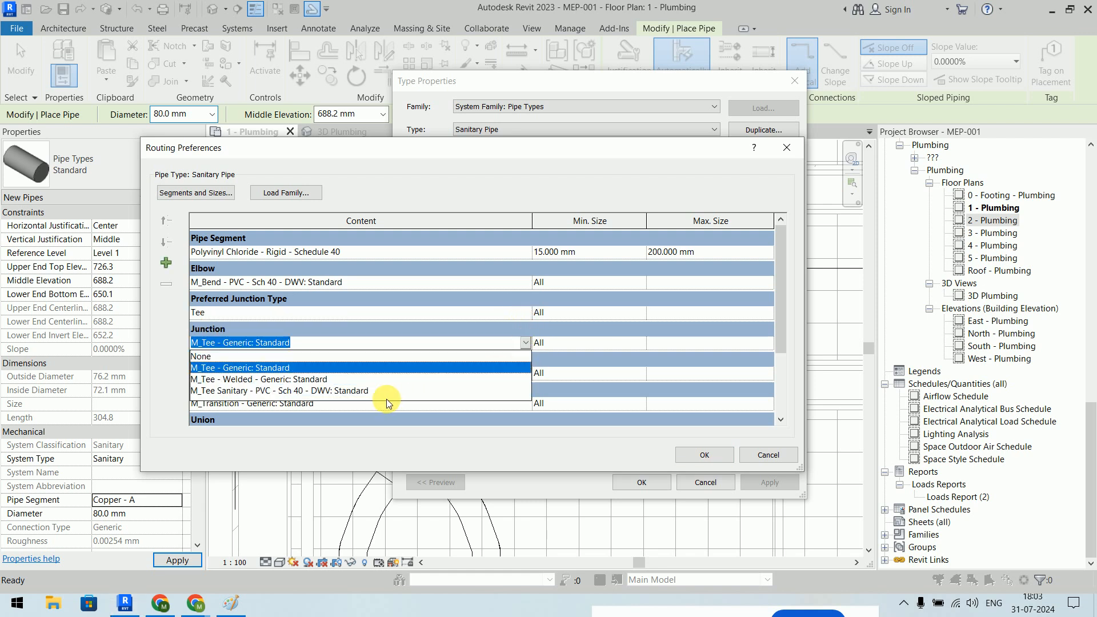
{"action": "left_click", "coordinate": [358, 388]}
- Keep the generic cross fitting and set caps to the PVC Sch 40 DWV plug
{"action": "left_click", "coordinate": [516, 377]}
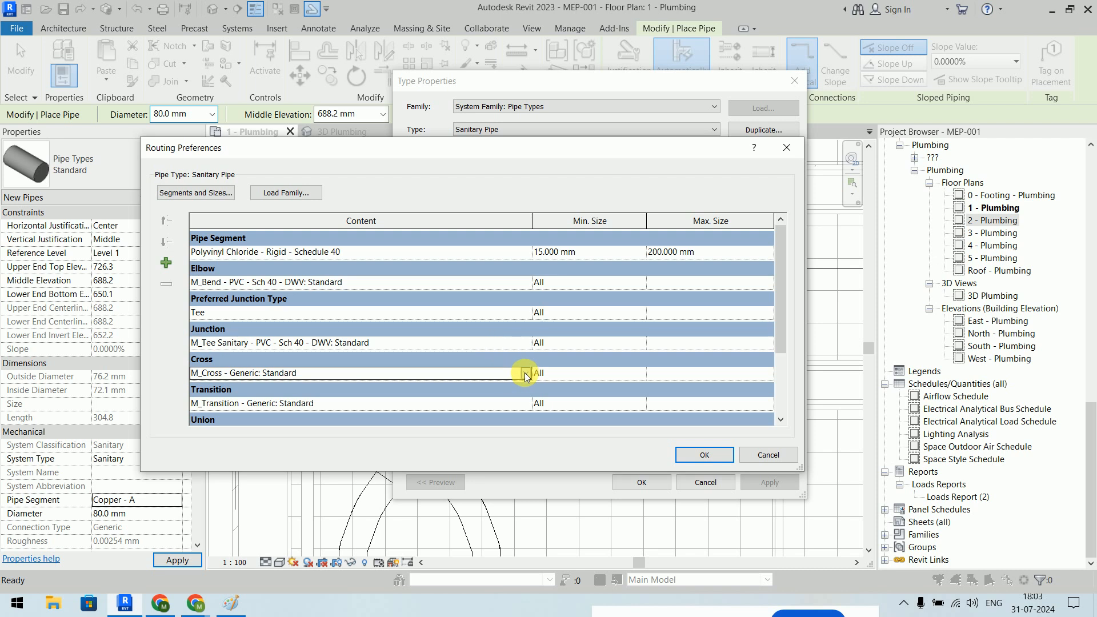
{"action": "left_click", "coordinate": [525, 374]}
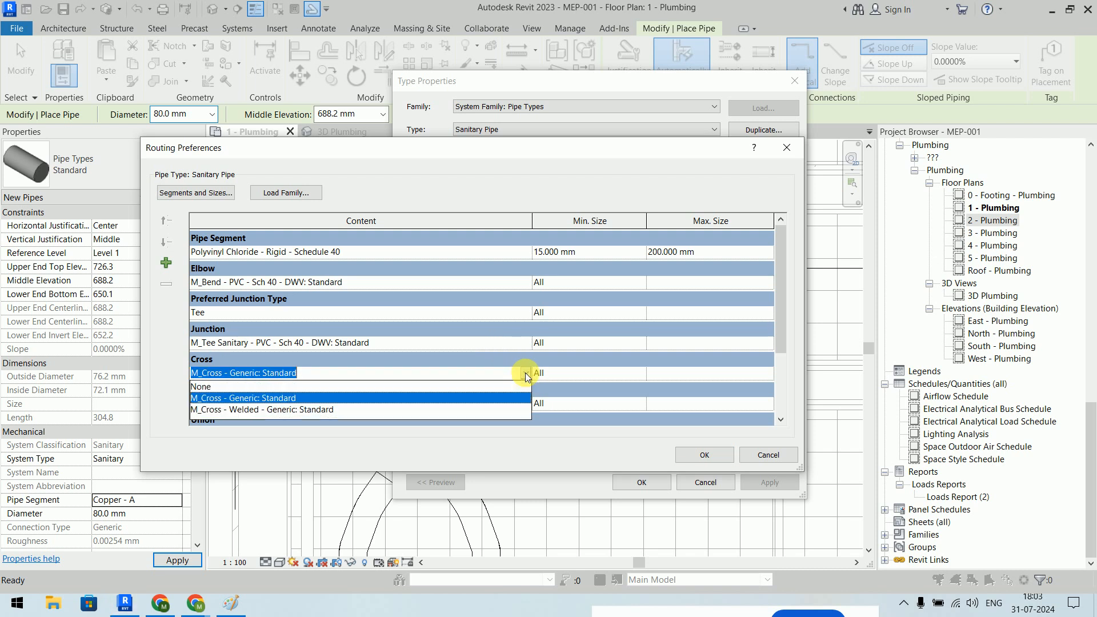
{"action": "left_click", "coordinate": [476, 398]}
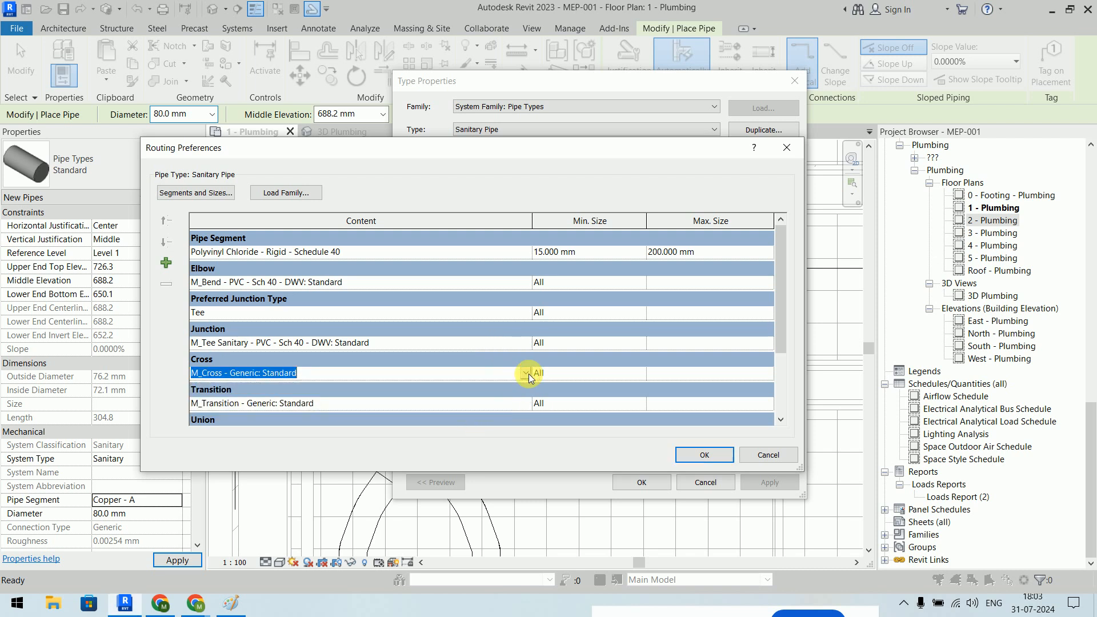
{"action": "scroll", "coordinate": [495, 316], "scroll_direction": "down", "scroll_amount": 2}
{"action": "scroll", "coordinate": [486, 370], "scroll_direction": "down", "scroll_amount": 1}
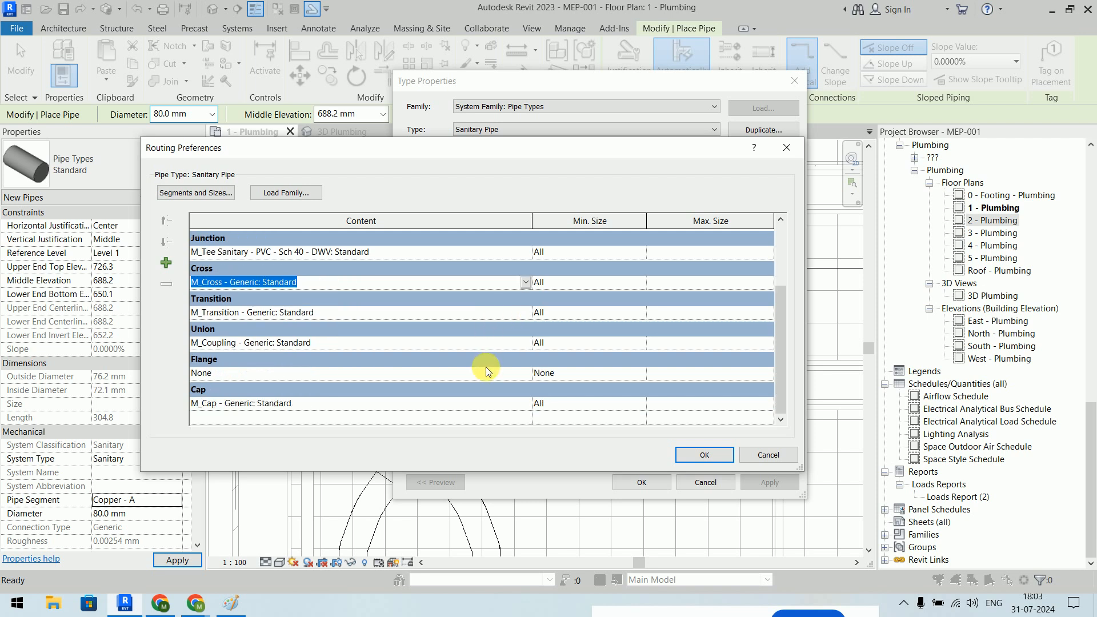
{"action": "left_click", "coordinate": [530, 402]}
{"action": "left_click", "coordinate": [526, 403]}
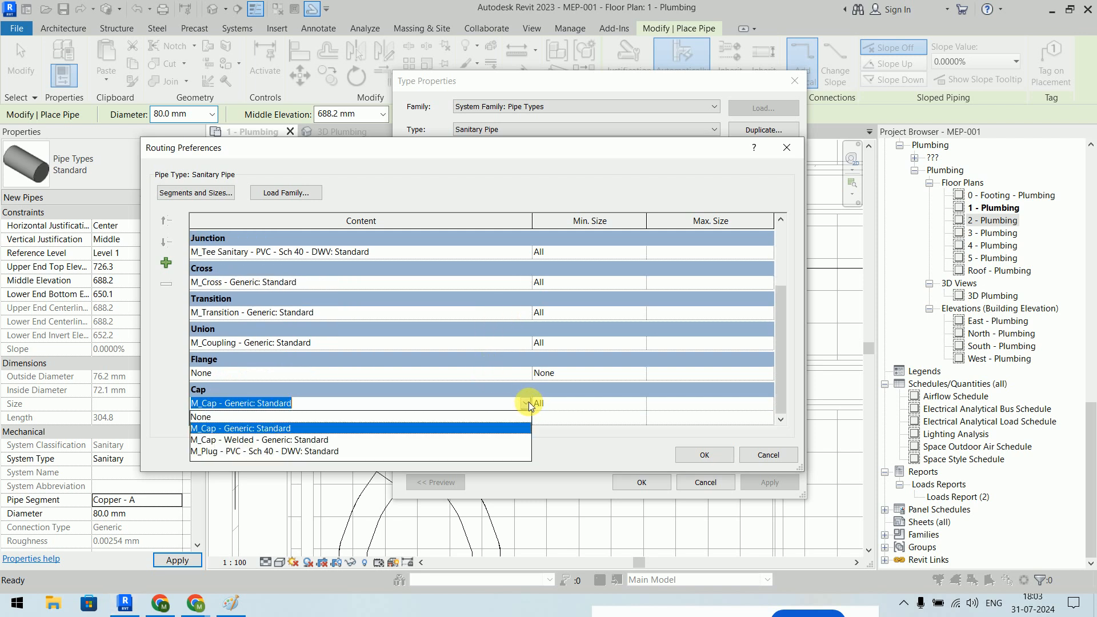
{"action": "left_click", "coordinate": [348, 452]}
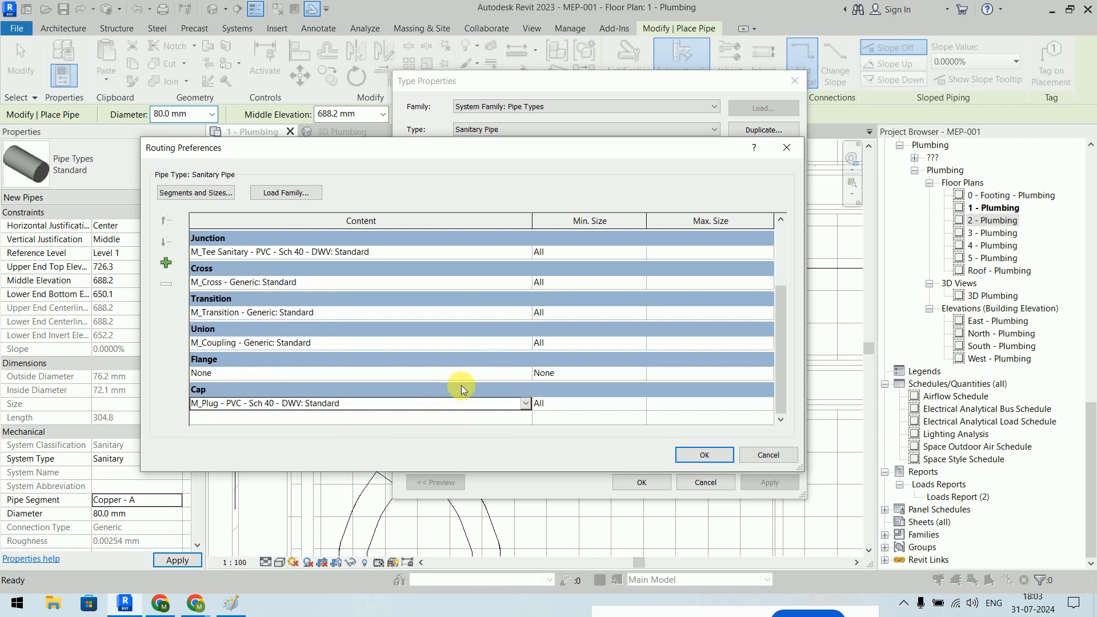
- Set unions to the PVC Sch 40 DWV coupling, transitions to the PVC reducer, and save
{"action": "left_click", "coordinate": [523, 372]}
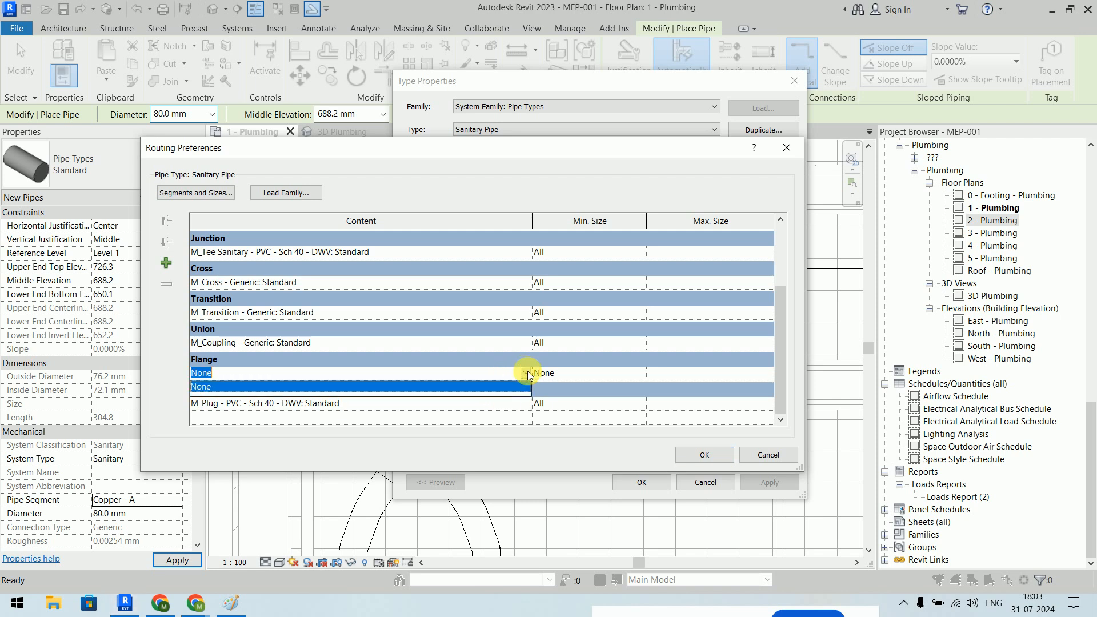
{"action": "left_click", "coordinate": [526, 342]}
{"action": "left_click", "coordinate": [527, 342]}
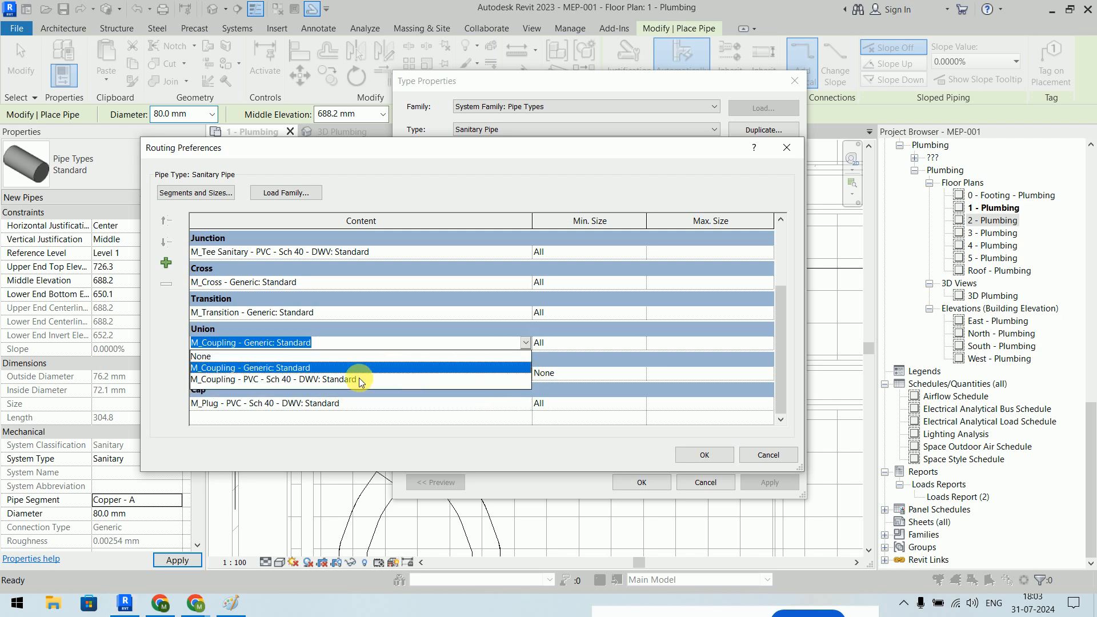
{"action": "left_click", "coordinate": [362, 375]}
{"action": "double_click", "coordinate": [527, 314]}
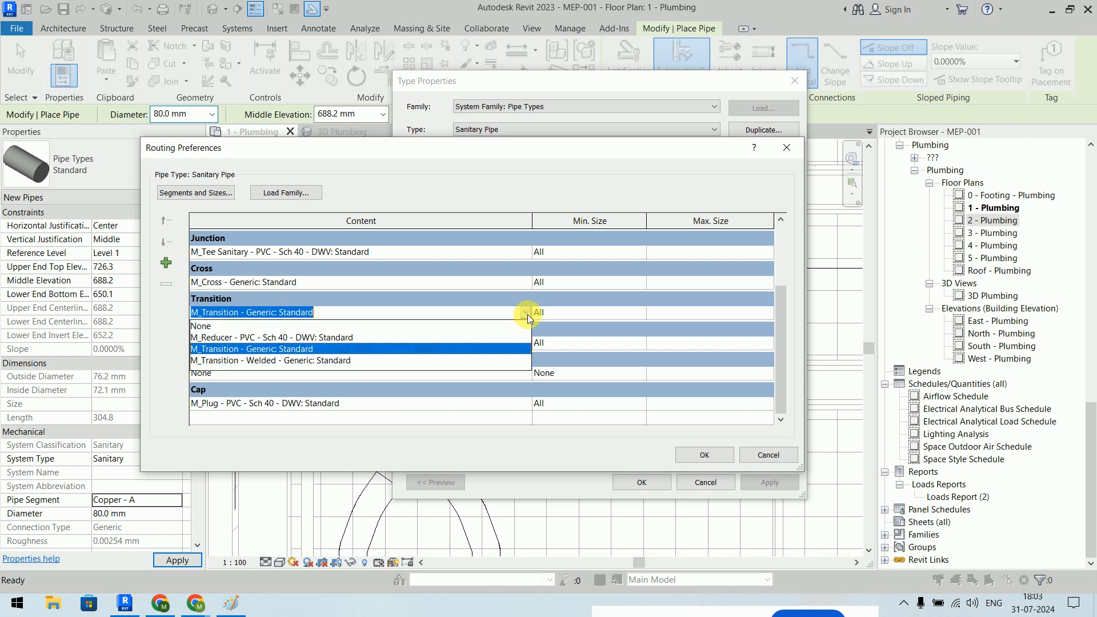
{"action": "left_click", "coordinate": [321, 338]}
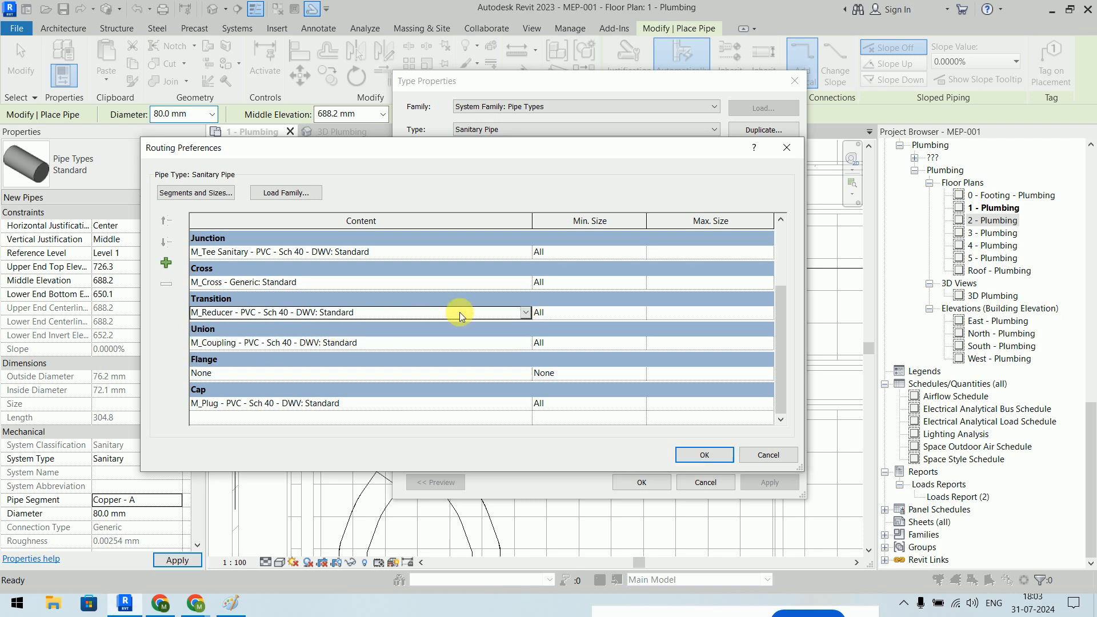
{"action": "double_click", "coordinate": [526, 283]}
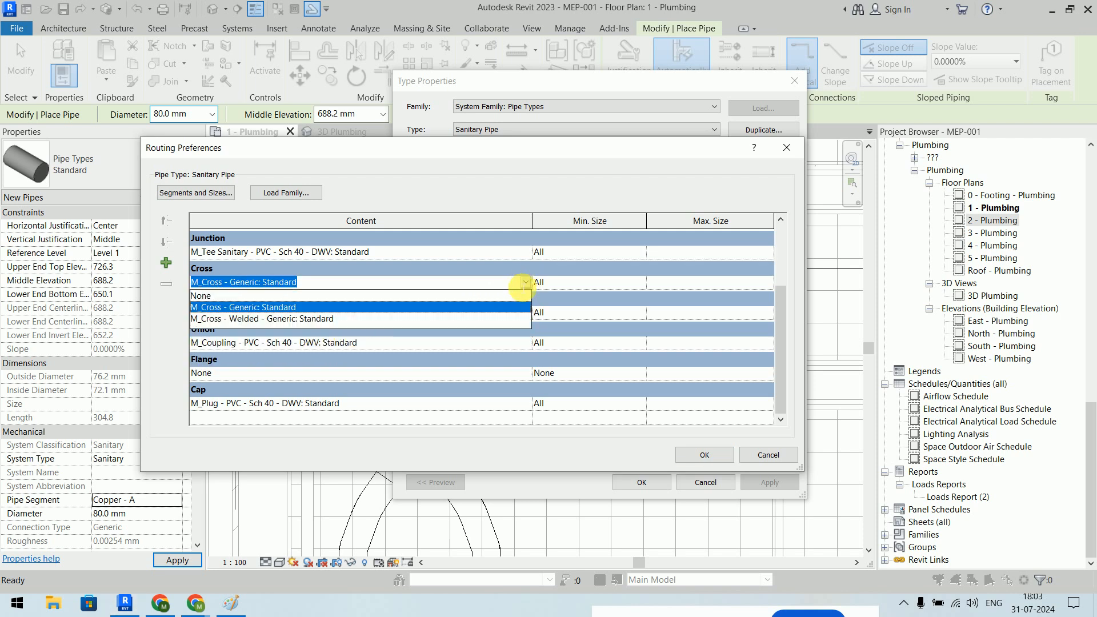
{"action": "left_click", "coordinate": [524, 283]}
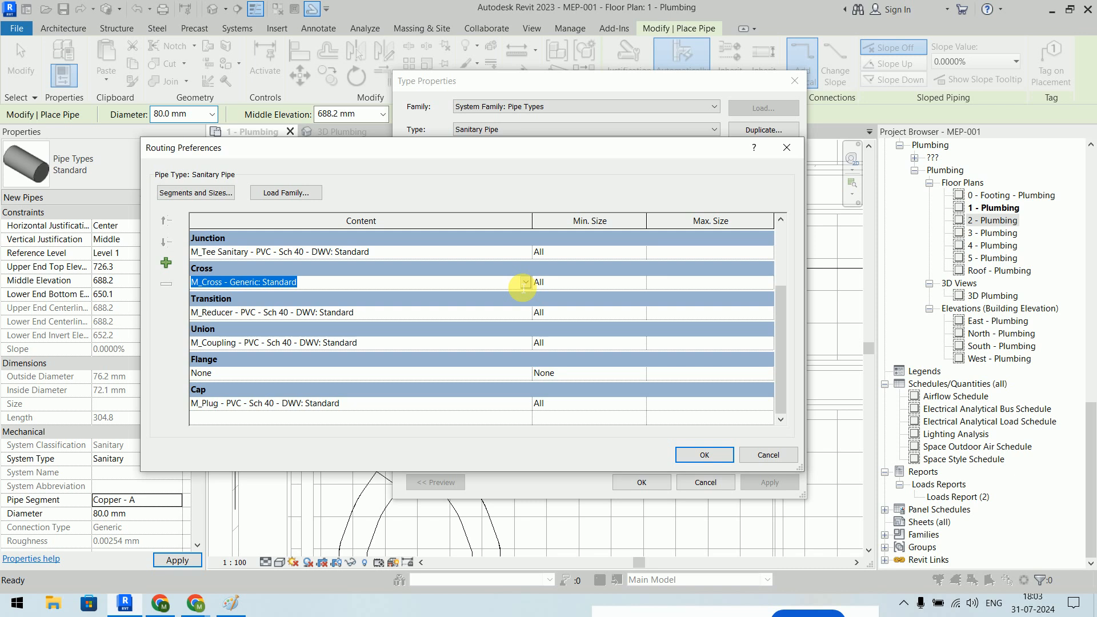
{"action": "left_click", "coordinate": [695, 455]}
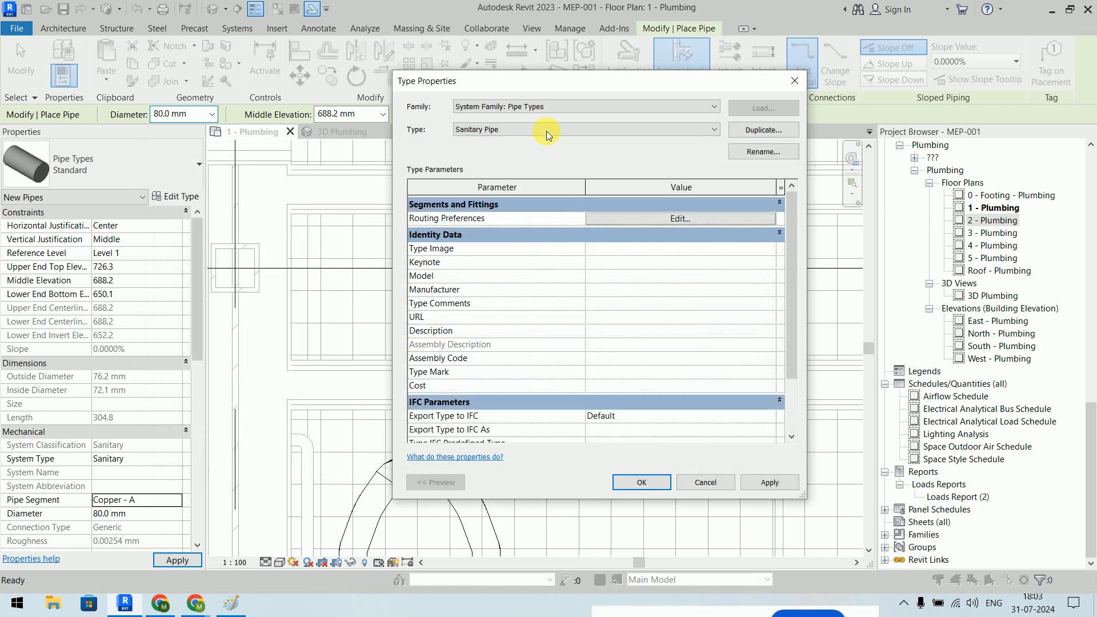
{"action": "left_click", "coordinate": [648, 483]}
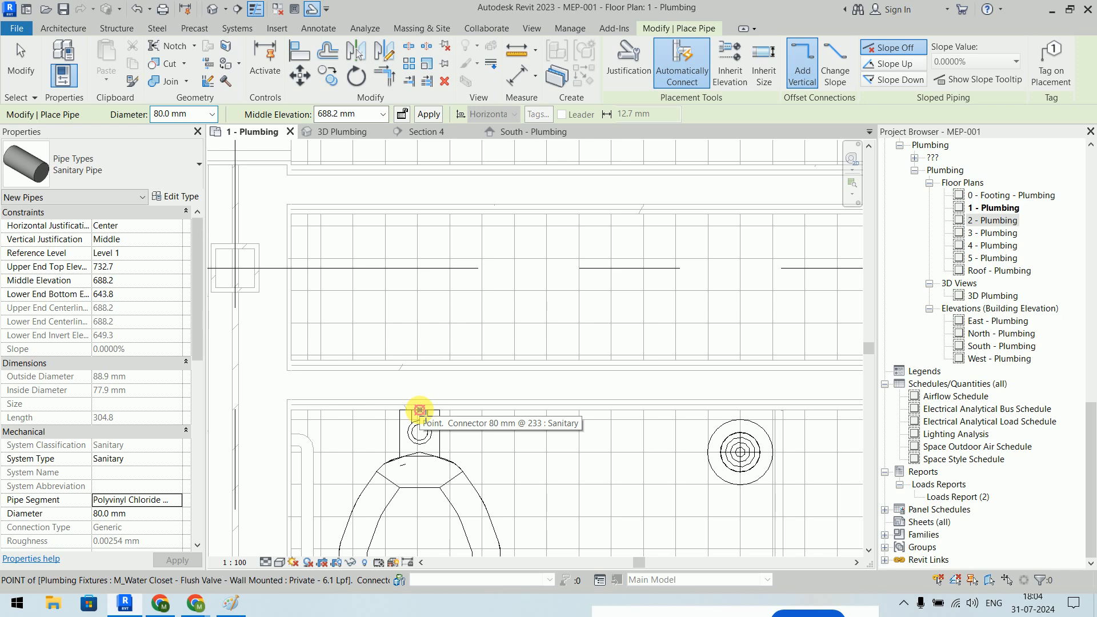
{"action": "left_click", "coordinate": [419, 411]}
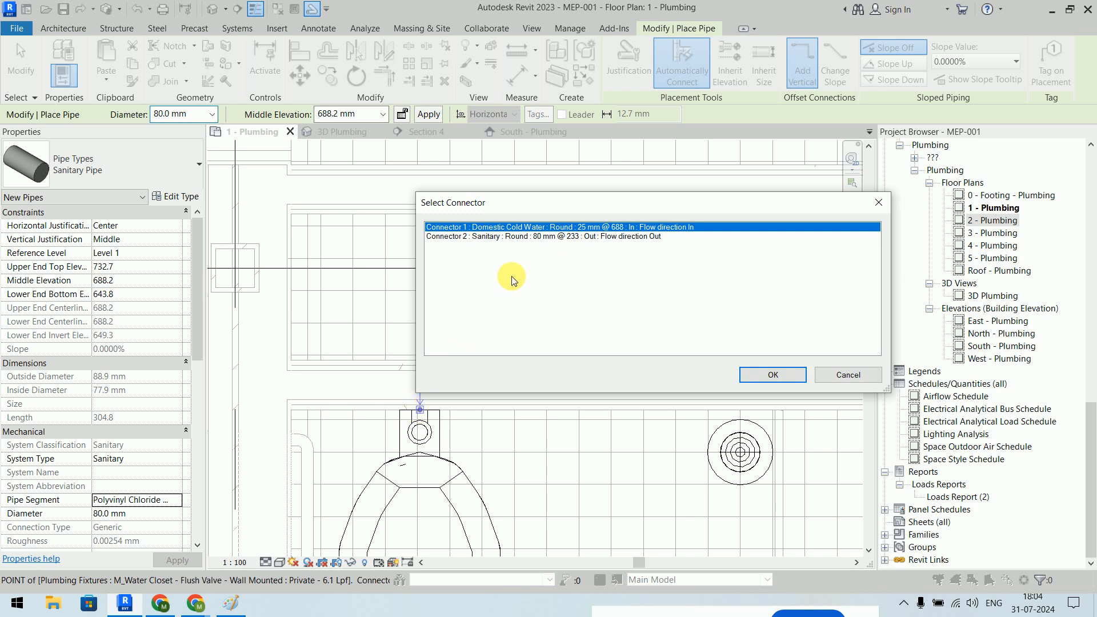
{"action": "left_click", "coordinate": [514, 237]}
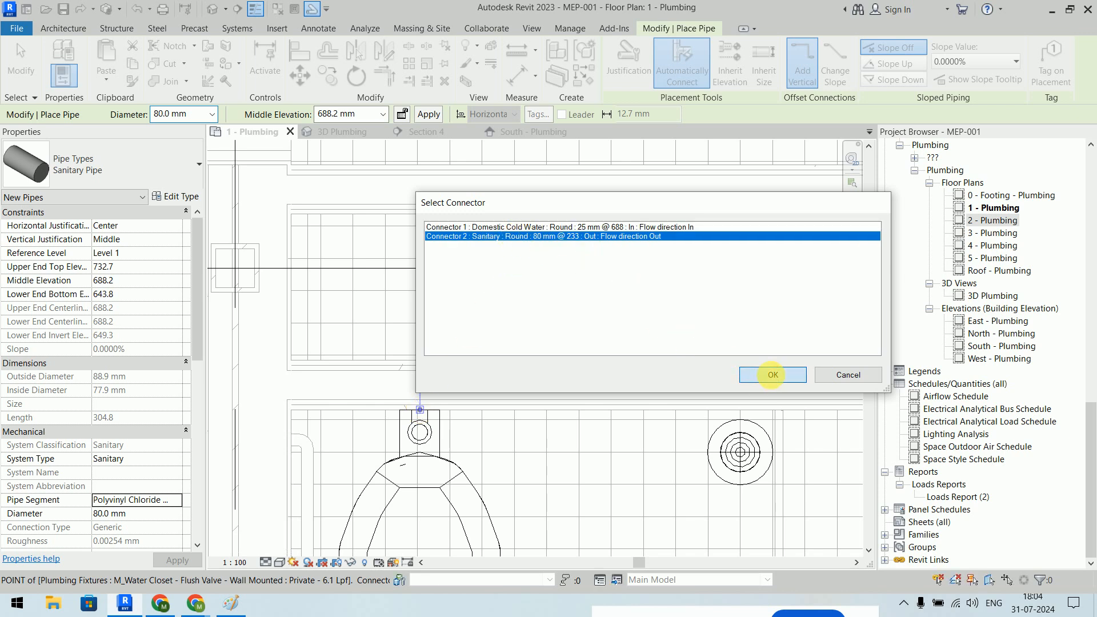
{"action": "left_click", "coordinate": [770, 376]}
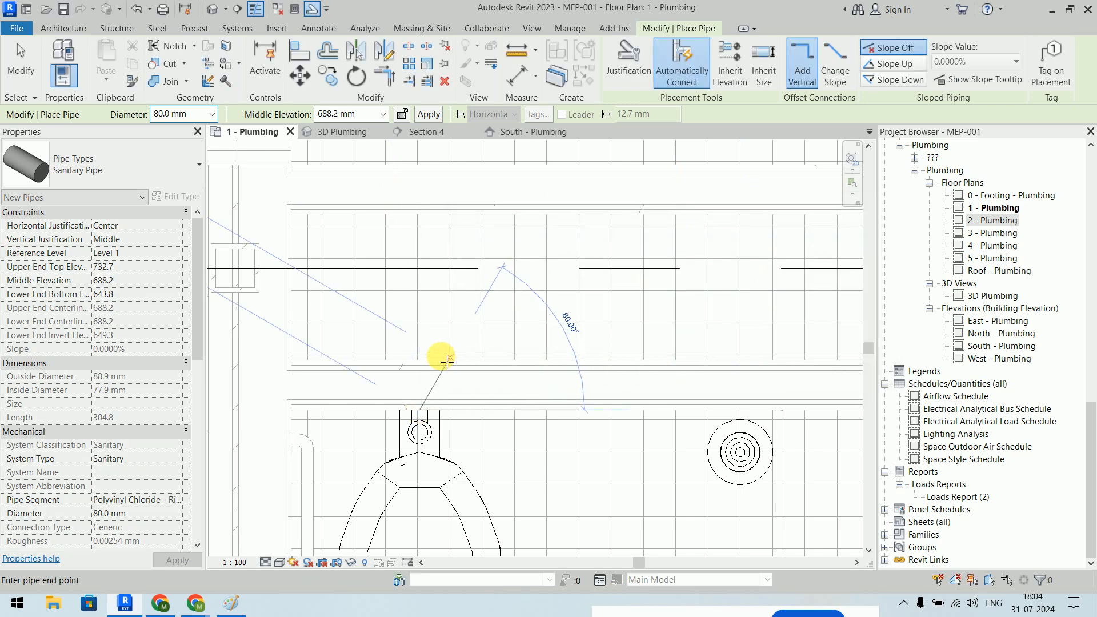
{"action": "left_click", "coordinate": [425, 334]}
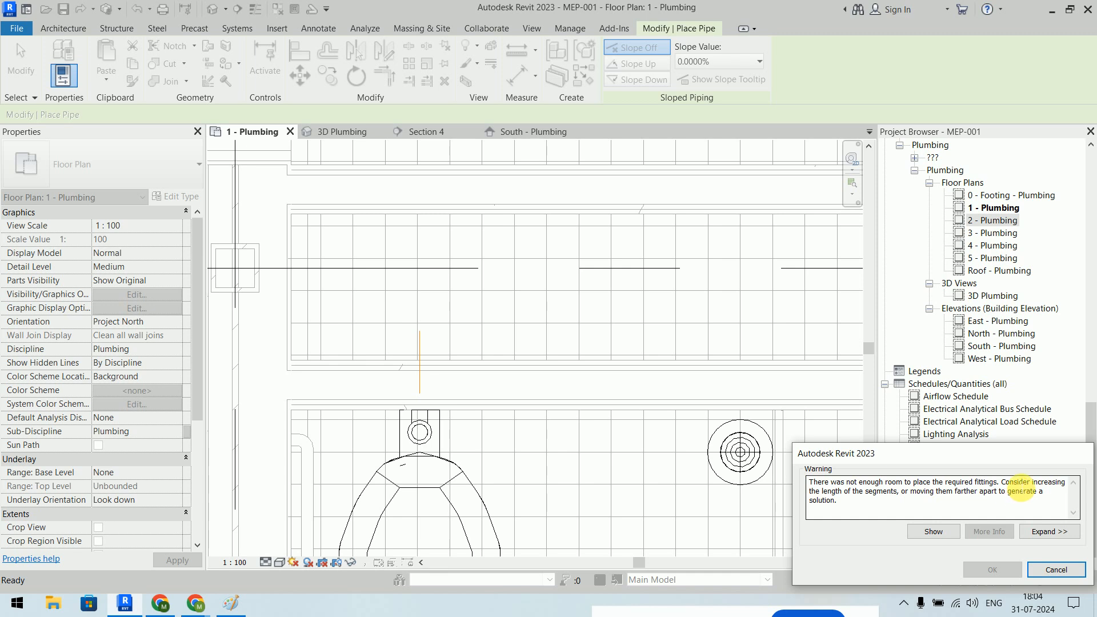
{"action": "left_click", "coordinate": [1051, 570]}
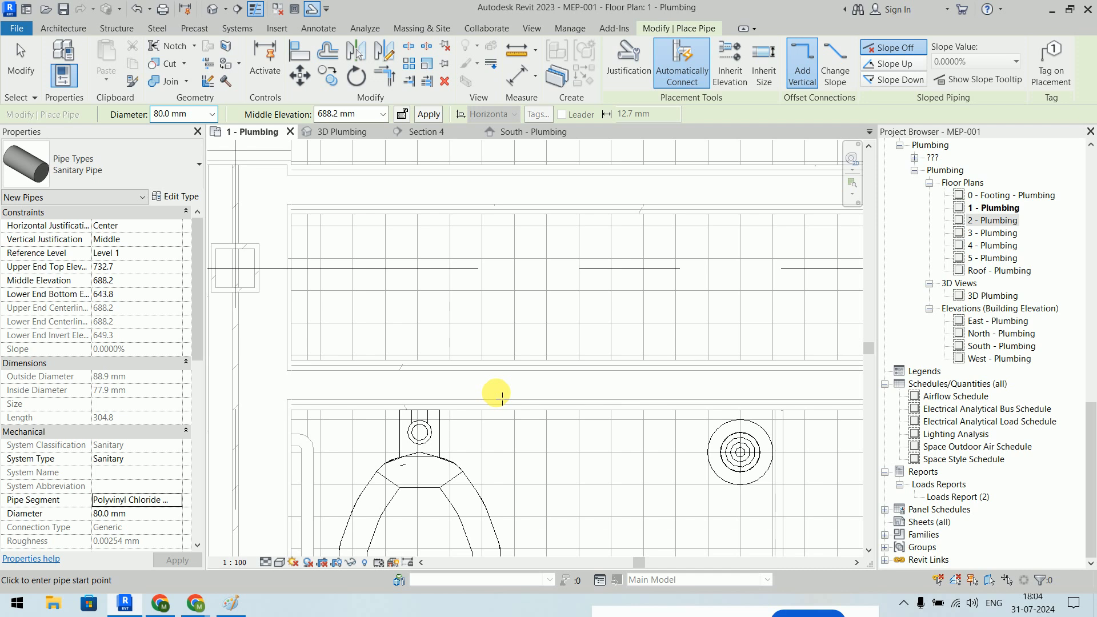
- Draw an 80 mm sanitary pipe from the left water closet up, then elbow westward
{"action": "key", "text": "Escape"}
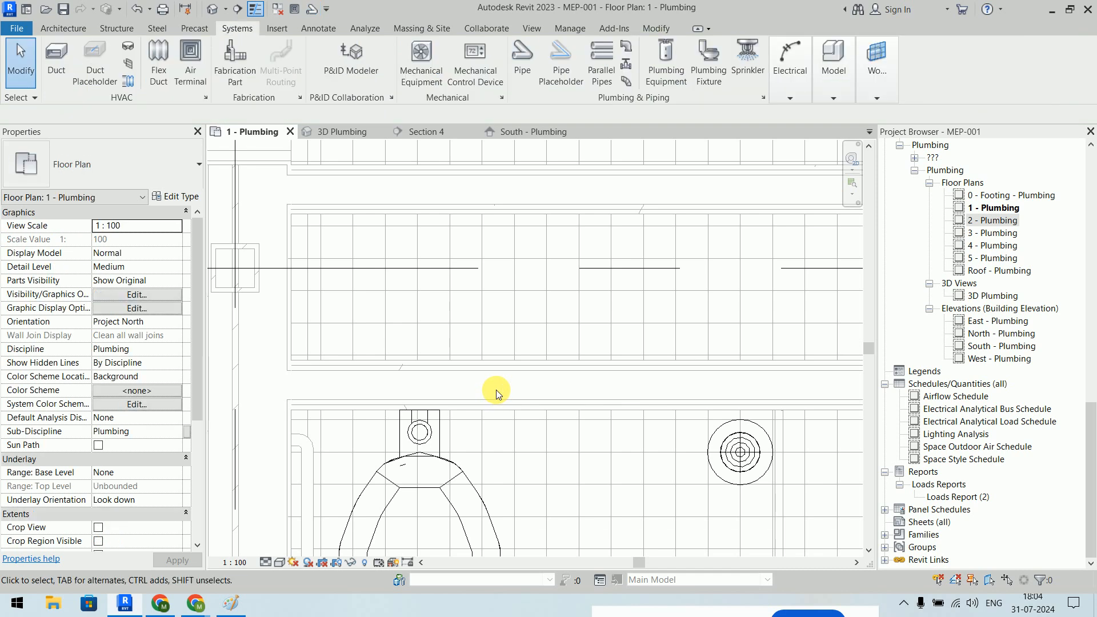
{"action": "left_click", "coordinate": [411, 453]}
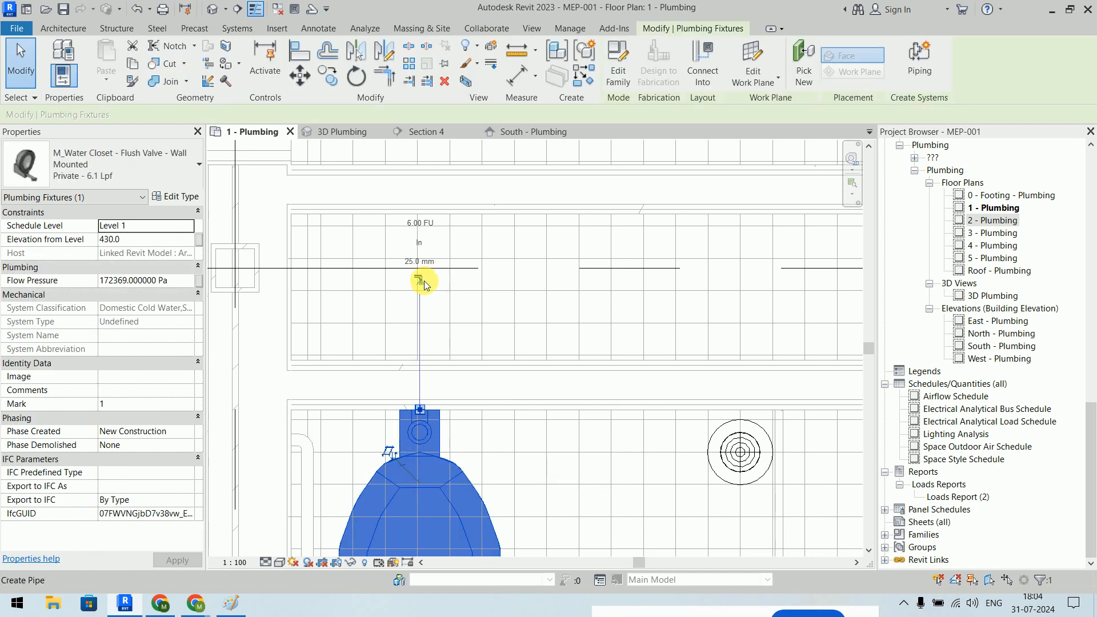
{"action": "left_click", "coordinate": [423, 281]}
{"action": "left_click", "coordinate": [487, 235]}
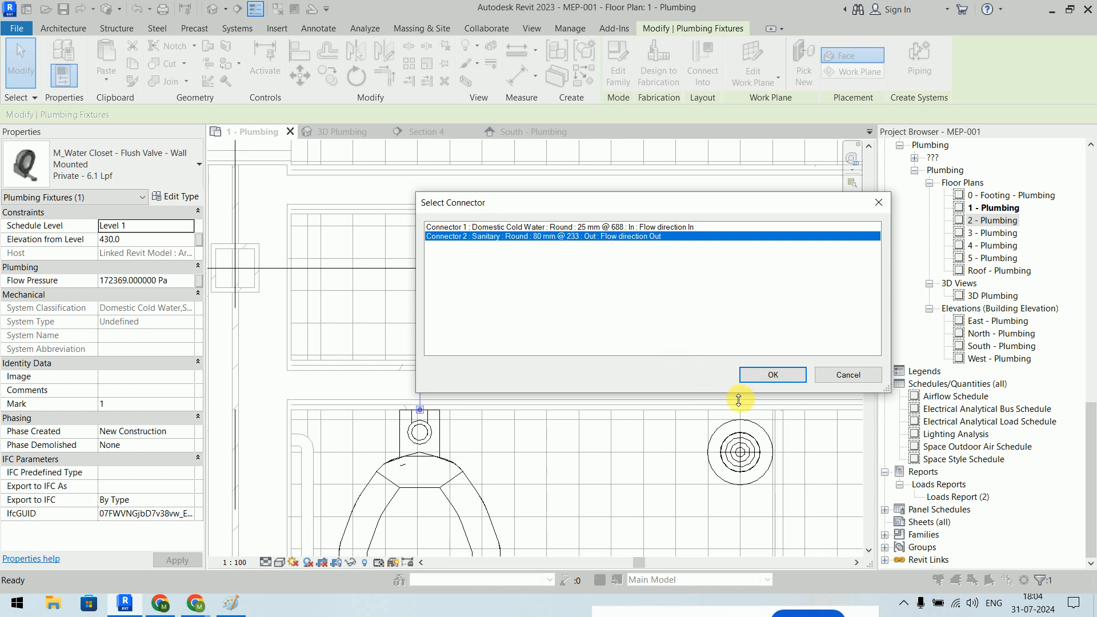
{"action": "left_click", "coordinate": [771, 375]}
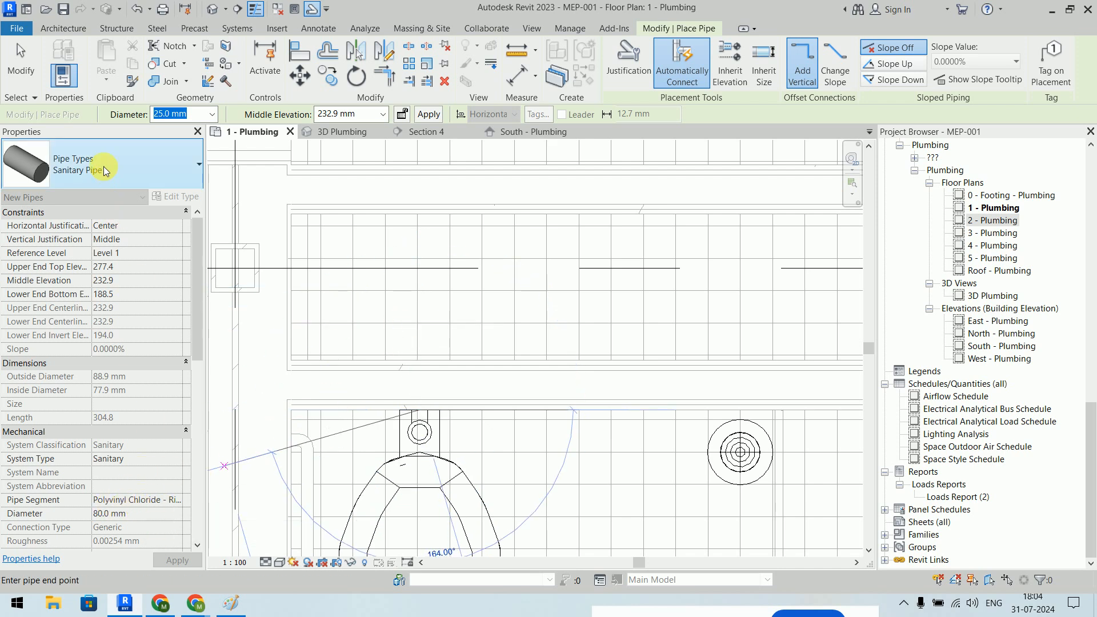
{"action": "left_click", "coordinate": [418, 316]}
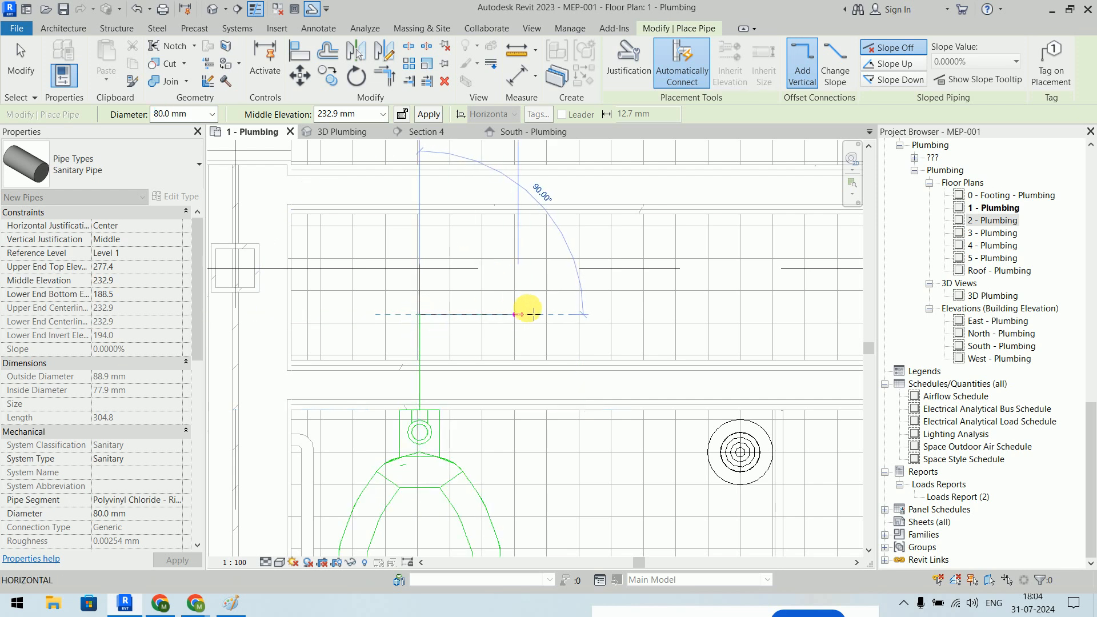
{"action": "scroll", "coordinate": [683, 307], "scroll_direction": "down", "scroll_amount": 4}
{"action": "middle_click_drag", "start_coordinate": [680, 306], "coordinate": [496, 190]}
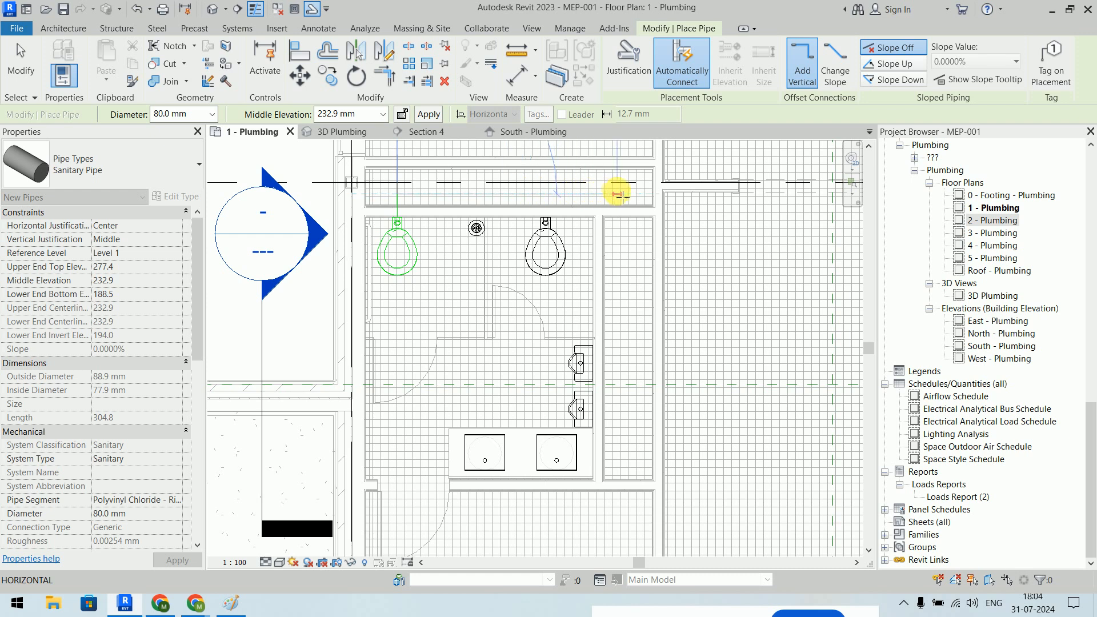
{"action": "scroll", "coordinate": [319, 196], "scroll_direction": "down", "scroll_amount": 2}
{"action": "middle_click_drag", "start_coordinate": [318, 196], "coordinate": [606, 231]}
{"action": "left_click", "coordinate": [406, 228]}
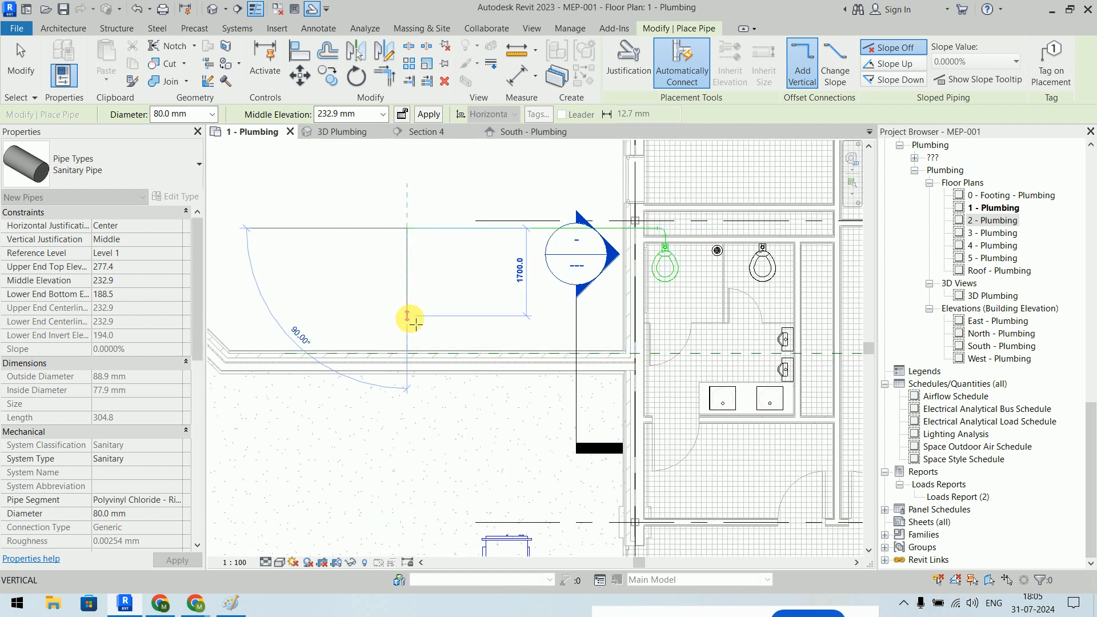
{"action": "key", "text": "Escape"}
{"action": "key", "text": "Escape"}
- Set the plan to Fine detail and Shaded style, moving the section marker aside
{"action": "middle_click_drag", "start_coordinate": [451, 276], "coordinate": [349, 286]}
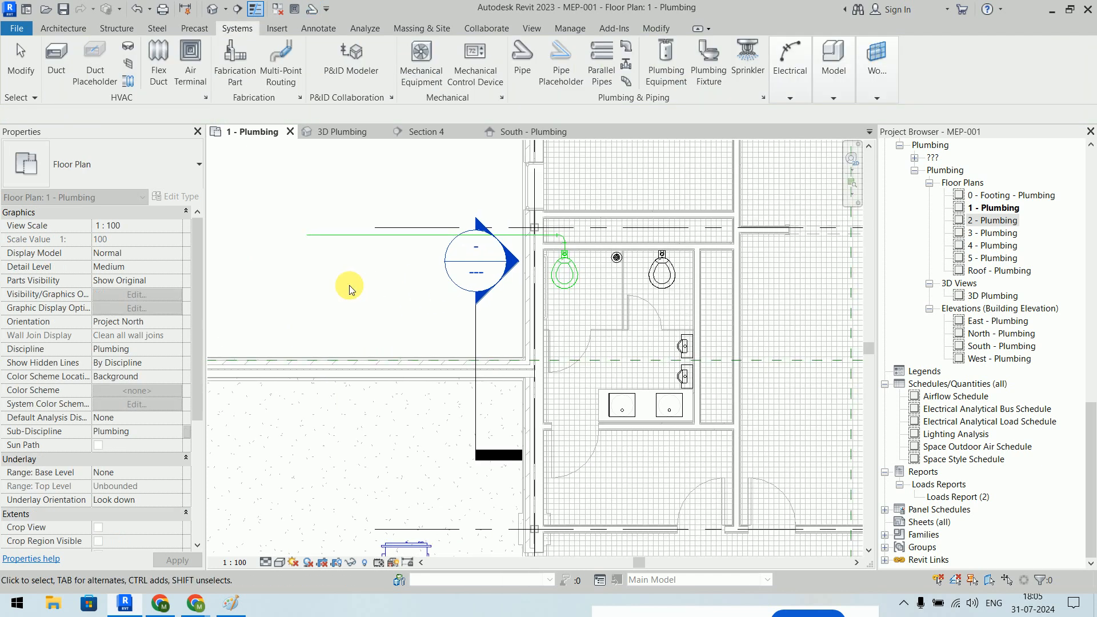
{"action": "left_click", "coordinate": [266, 561]}
{"action": "left_click", "coordinate": [284, 550]}
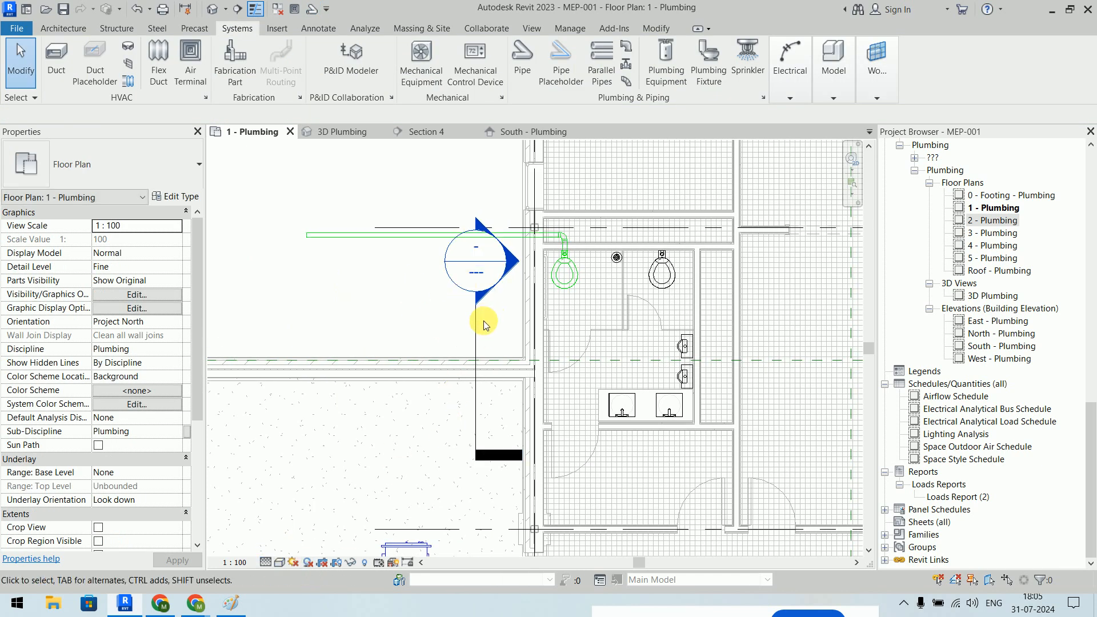
{"action": "mouse_move", "coordinate": [478, 318]}
{"action": "left_mouse_down"}
{"action": "mouse_move", "coordinate": [455, 472]}
{"action": "mouse_move", "coordinate": [445, 458]}
{"action": "left_mouse_up"}
{"action": "left_click", "coordinate": [387, 286]}
{"action": "left_click", "coordinate": [284, 564]}
{"action": "left_click", "coordinate": [299, 524]}
- Inspect the right water closet and the vertical pipe below the elbow
{"action": "scroll", "coordinate": [617, 257], "scroll_direction": "up", "scroll_amount": 4}
{"action": "middle_click_drag", "start_coordinate": [583, 258], "coordinate": [578, 313]}
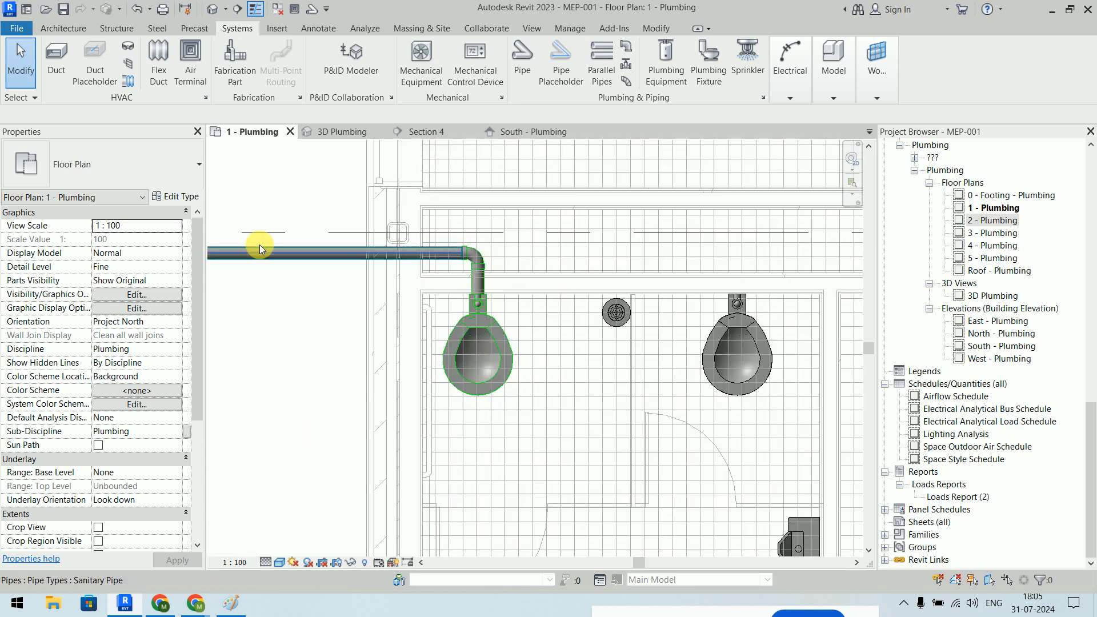
{"action": "middle_click_drag", "start_coordinate": [647, 259], "coordinate": [514, 252]}
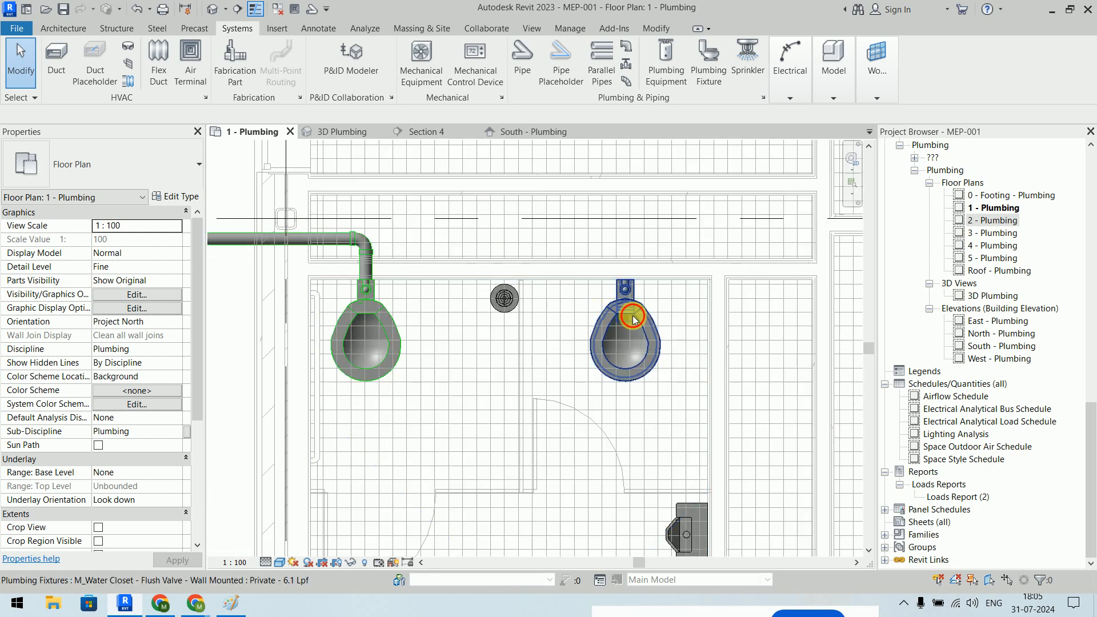
{"action": "left_click", "coordinate": [633, 315]}
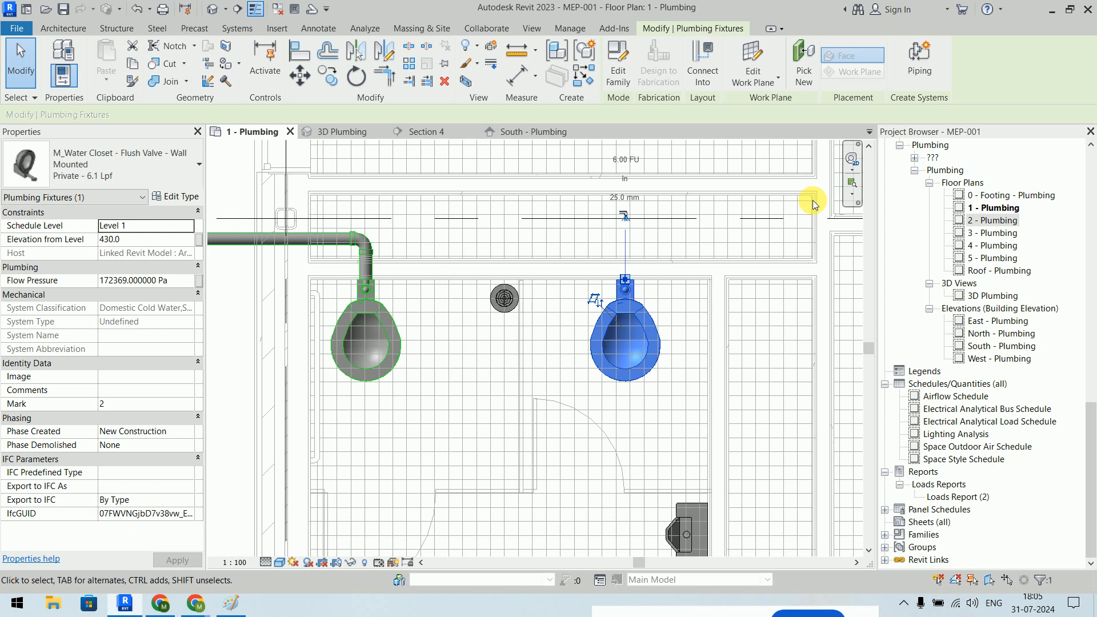
{"action": "scroll", "coordinate": [557, 252], "scroll_direction": "up", "scroll_amount": 5}
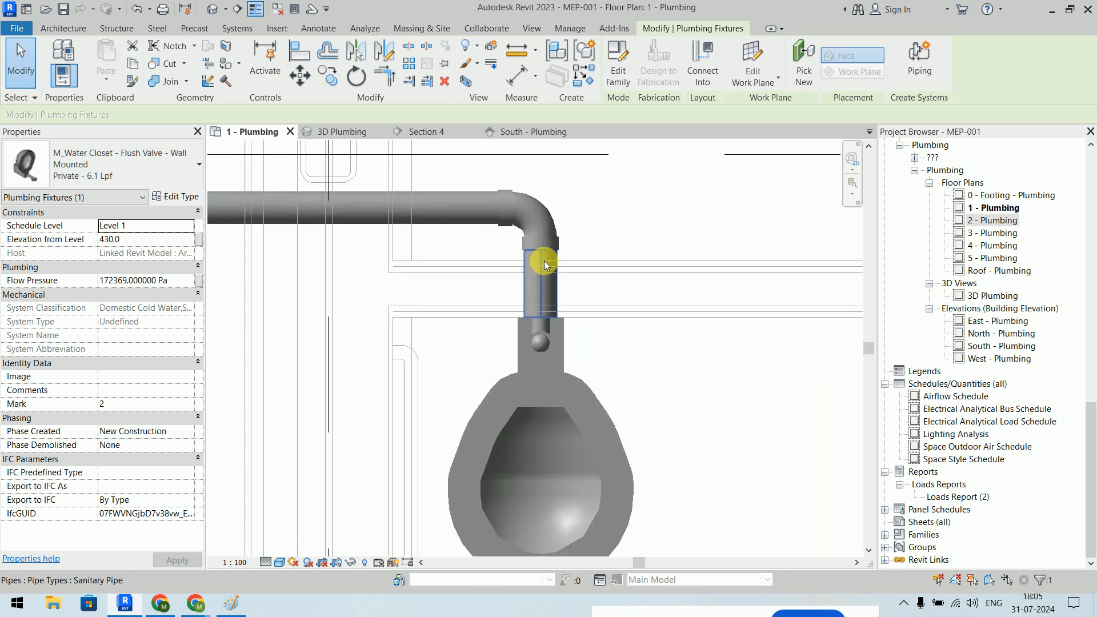
{"action": "scroll", "coordinate": [549, 225], "scroll_direction": "down", "scroll_amount": 2}
{"action": "scroll", "coordinate": [549, 229], "scroll_direction": "up", "scroll_amount": 2}
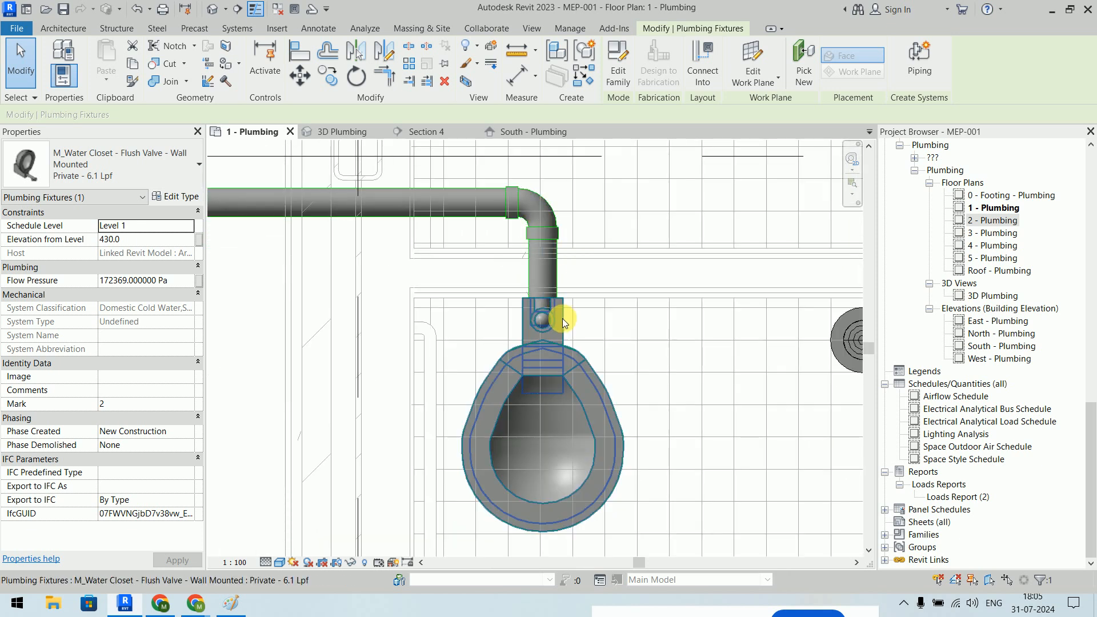
{"action": "left_click", "coordinate": [552, 268]}
{"action": "scroll", "coordinate": [565, 267], "scroll_direction": "down", "scroll_amount": 3}
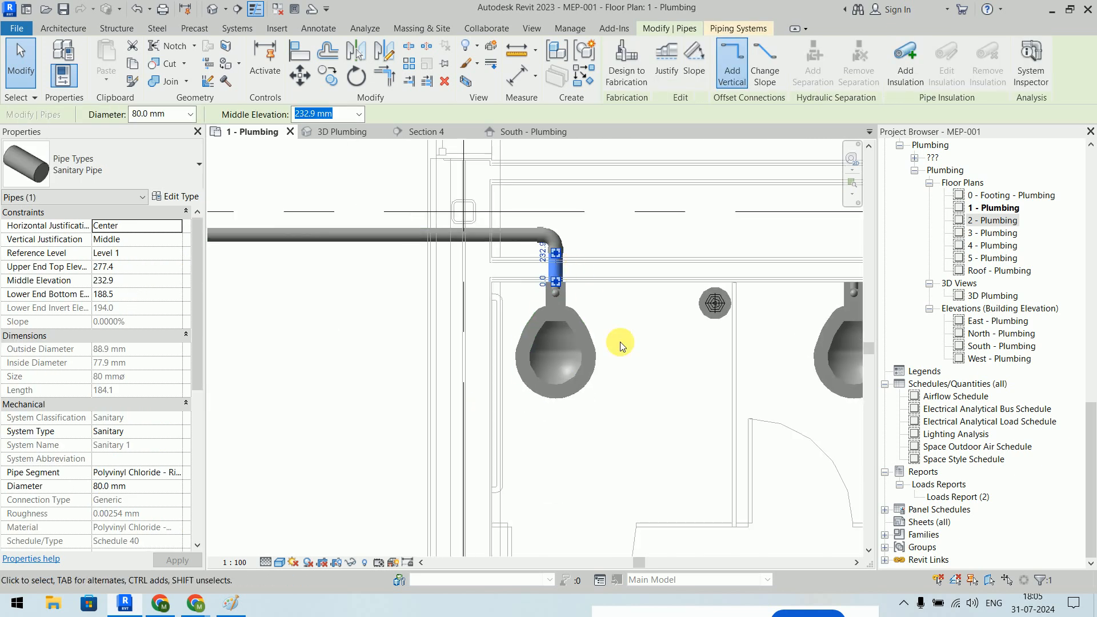
{"action": "middle_click_drag", "start_coordinate": [832, 312], "coordinate": [734, 341]}
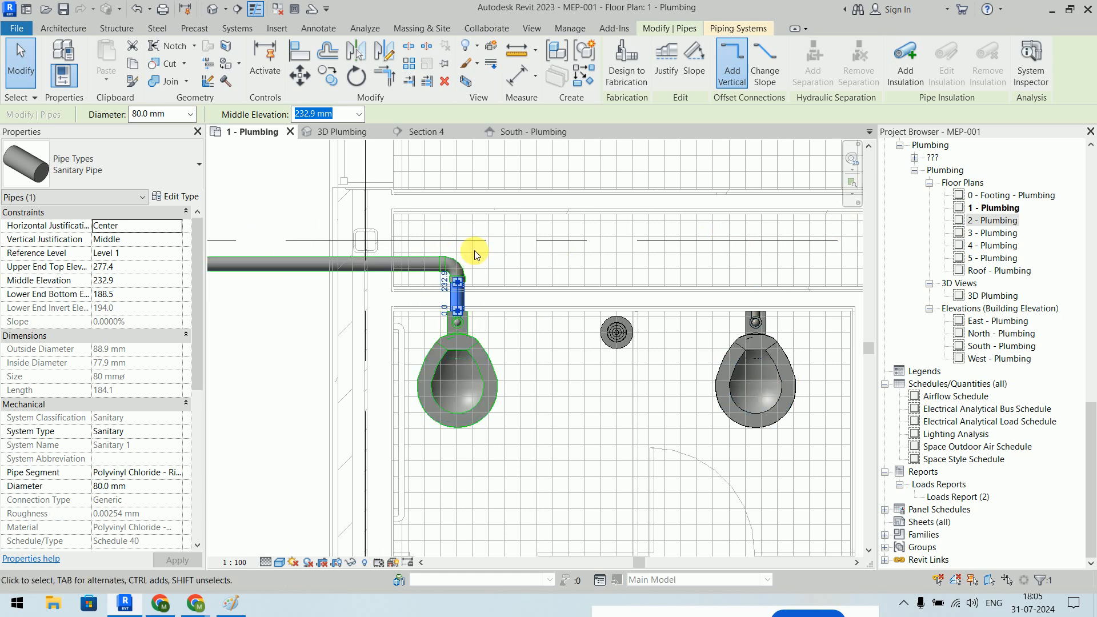
- Delete the elbow and extend the horizontal sanitary pipe to 7300 mm, past both toilets
{"action": "left_click", "coordinate": [610, 229]}
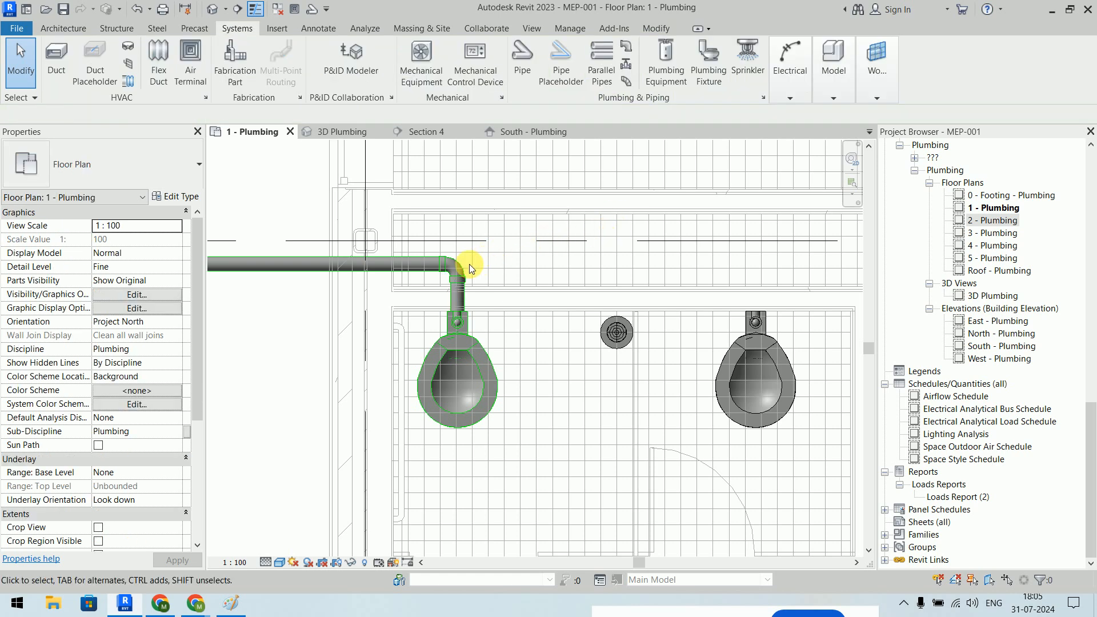
{"action": "left_click", "coordinate": [455, 269]}
{"action": "key", "text": "Delete"}
{"action": "left_click", "coordinate": [420, 265]}
{"action": "left_click", "coordinate": [443, 266]}
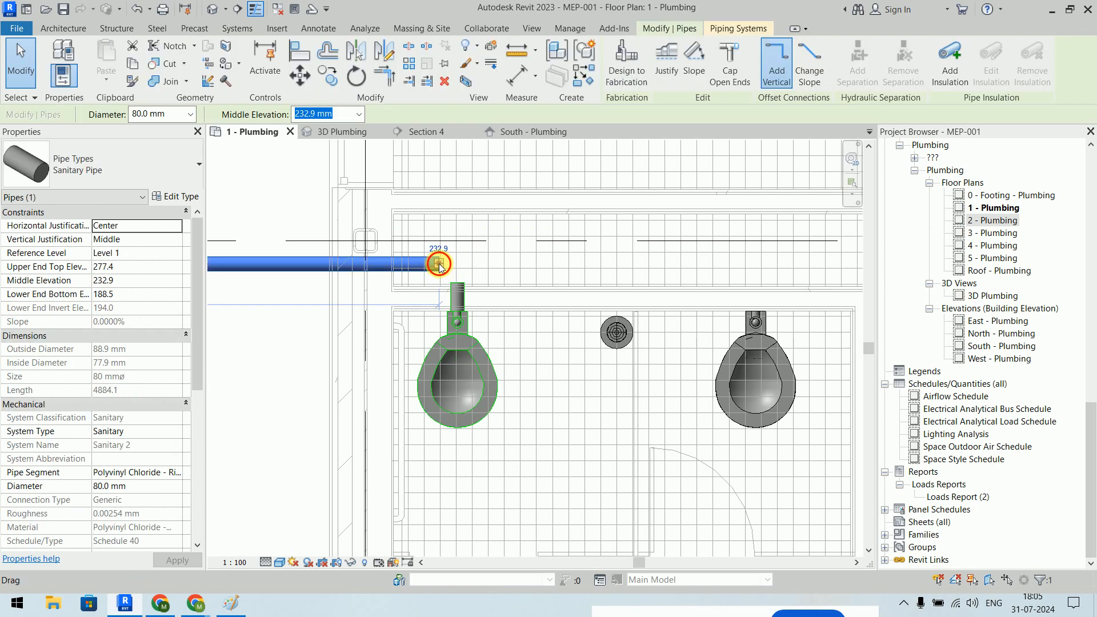
{"action": "left_click_drag", "start_coordinate": [517, 266], "coordinate": [680, 297]}
{"action": "left_click", "coordinate": [284, 387]}
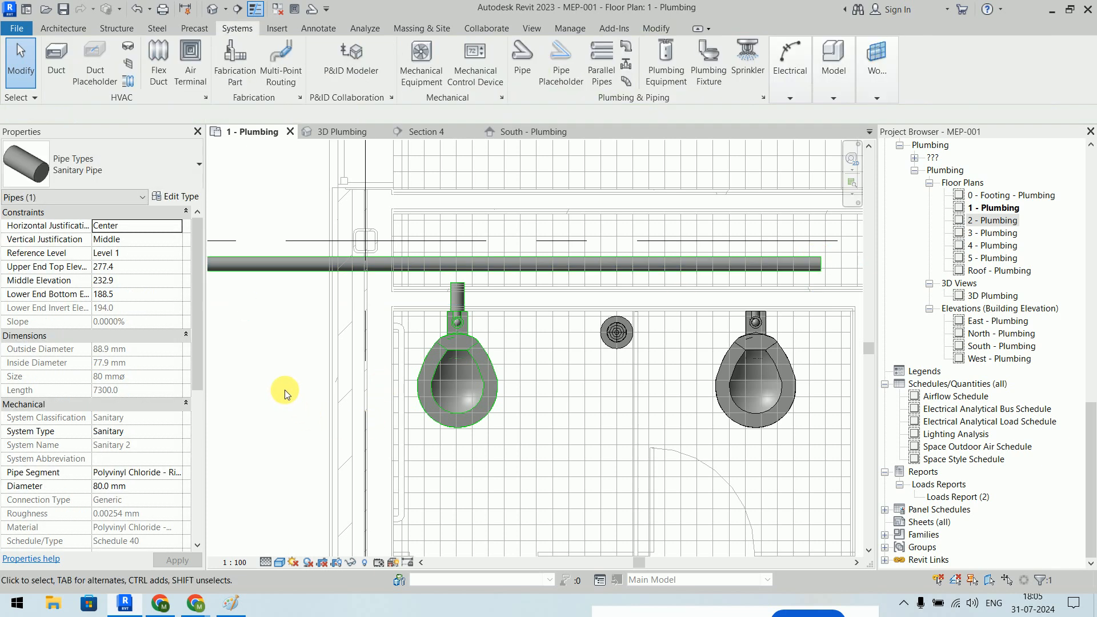
{"action": "scroll", "coordinate": [592, 317], "scroll_direction": "down", "scroll_amount": 2}
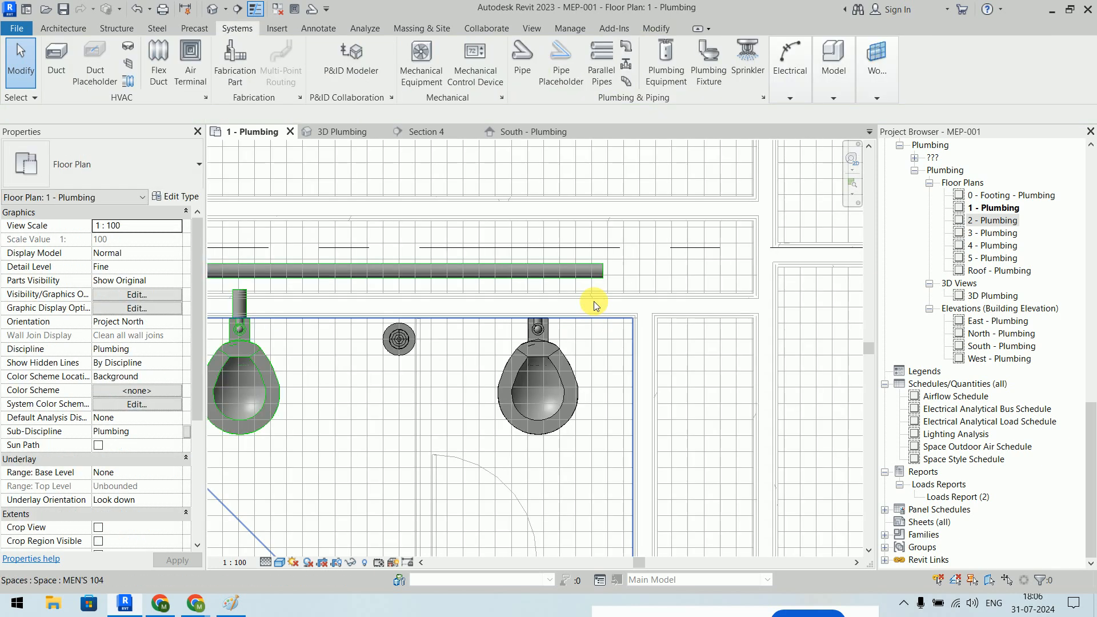
{"action": "scroll", "coordinate": [594, 287], "scroll_direction": "up", "scroll_amount": 5}
- Resize the pipe to 100 mm diameter and cap its open end
{"action": "left_click", "coordinate": [623, 228]}
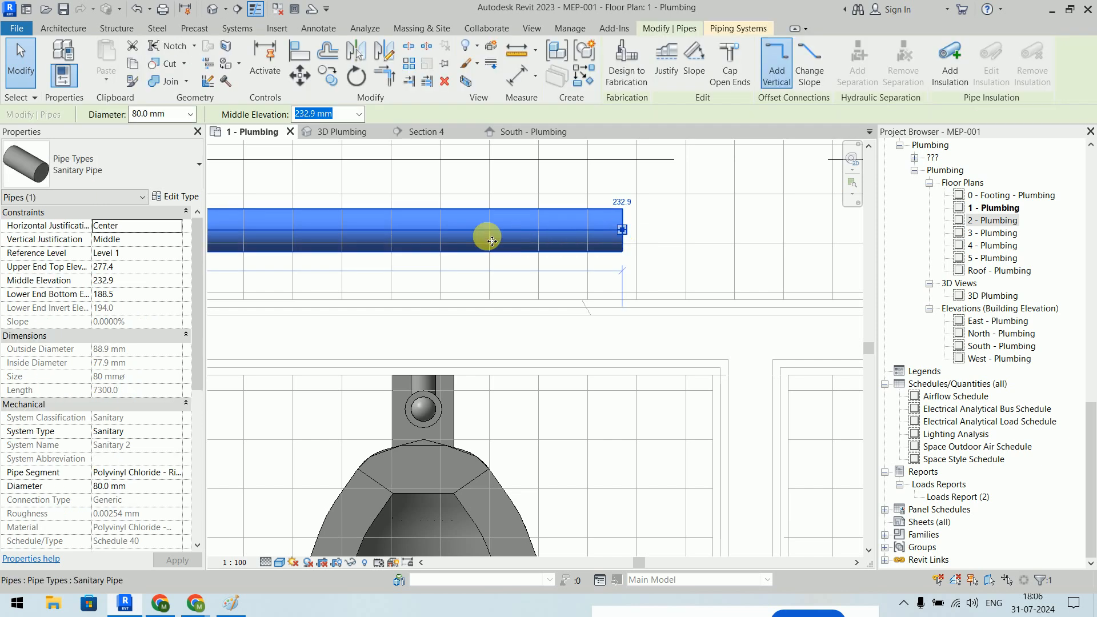
{"action": "left_click", "coordinate": [191, 114]}
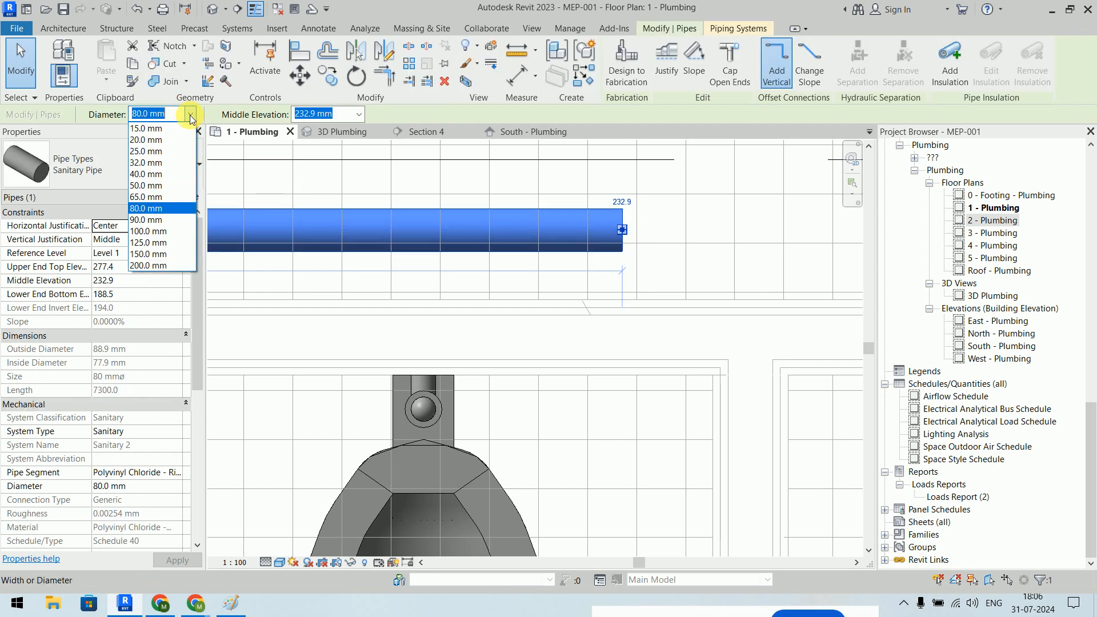
{"action": "left_click", "coordinate": [161, 231]}
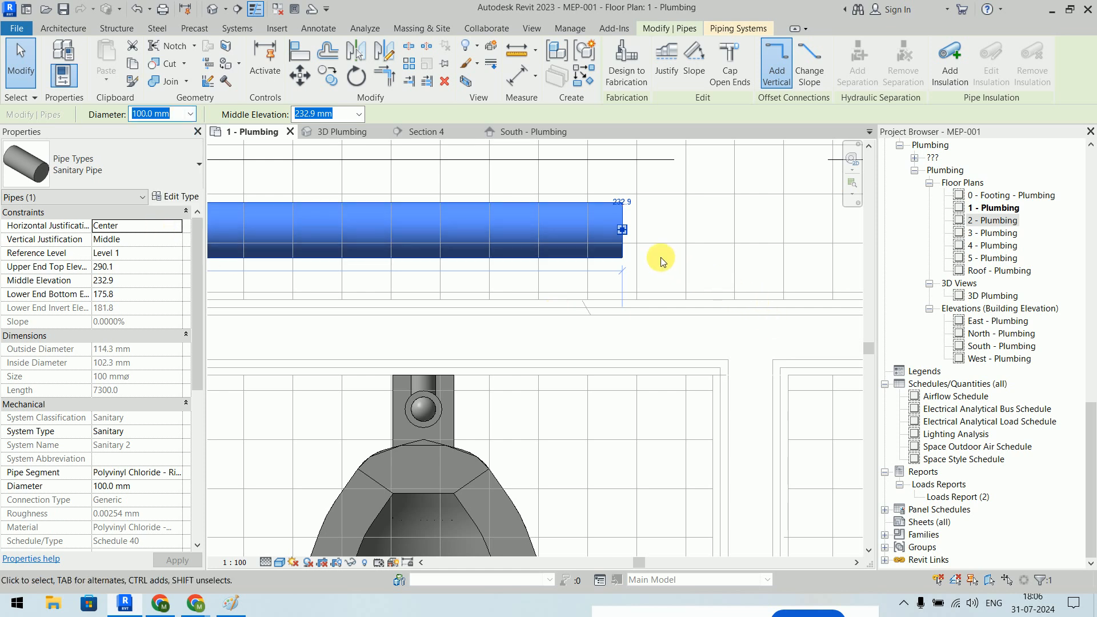
{"action": "right_click", "coordinate": [622, 232]}
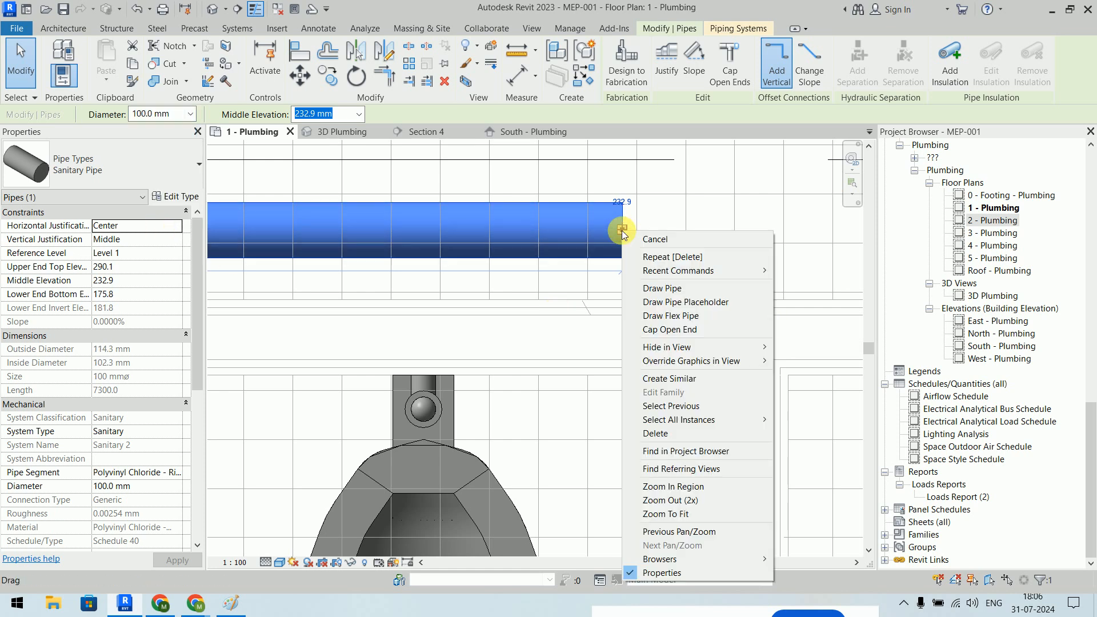
{"action": "left_click", "coordinate": [682, 336]}
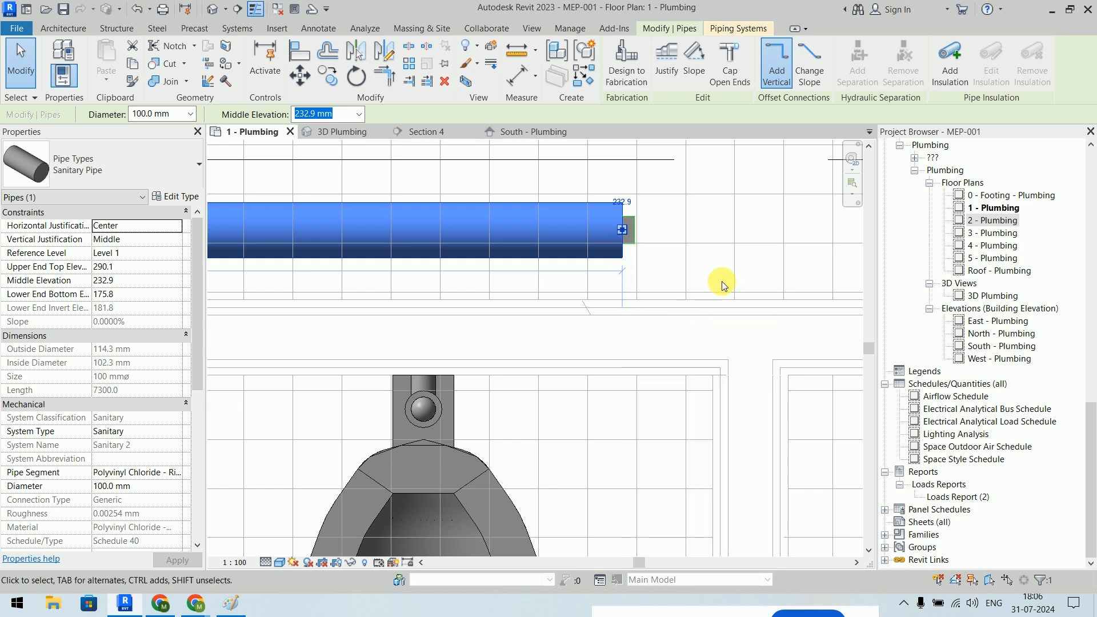
{"action": "scroll", "coordinate": [637, 233], "scroll_direction": "down", "scroll_amount": 5}
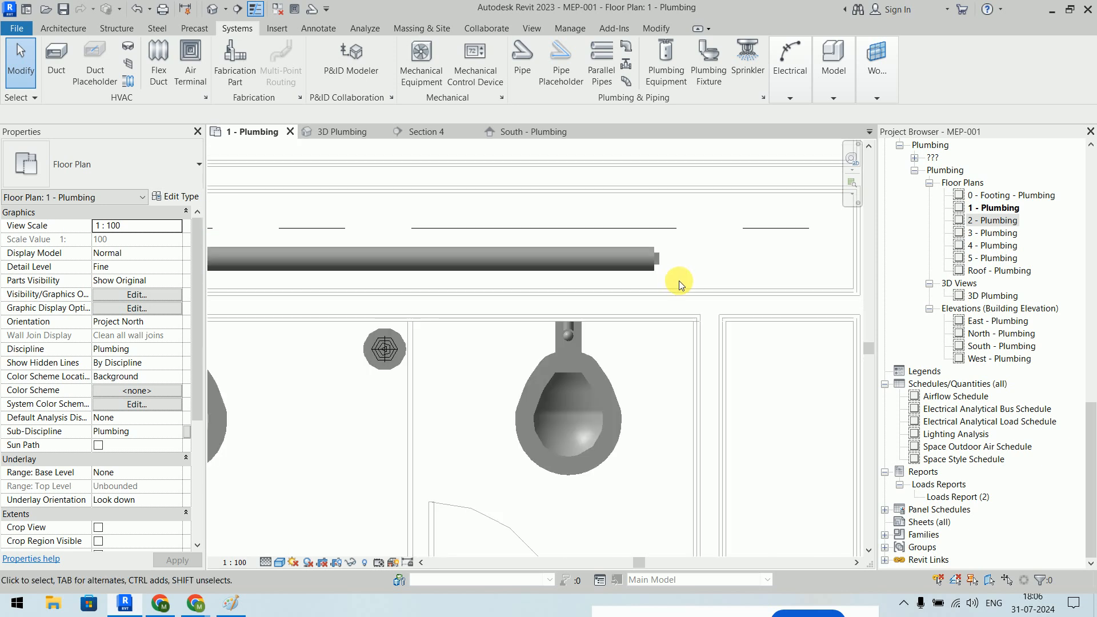
{"action": "scroll", "coordinate": [698, 316], "scroll_direction": "up", "scroll_amount": 3}
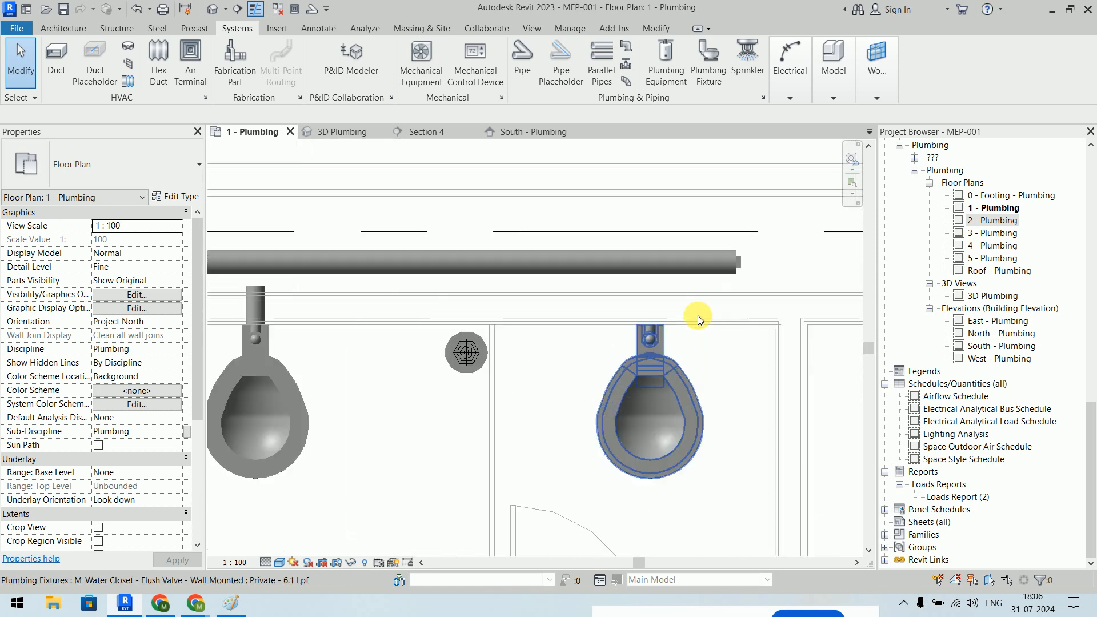
- Connect the right water closet's Sanitary connector into the main
{"action": "left_click", "coordinate": [679, 372]}
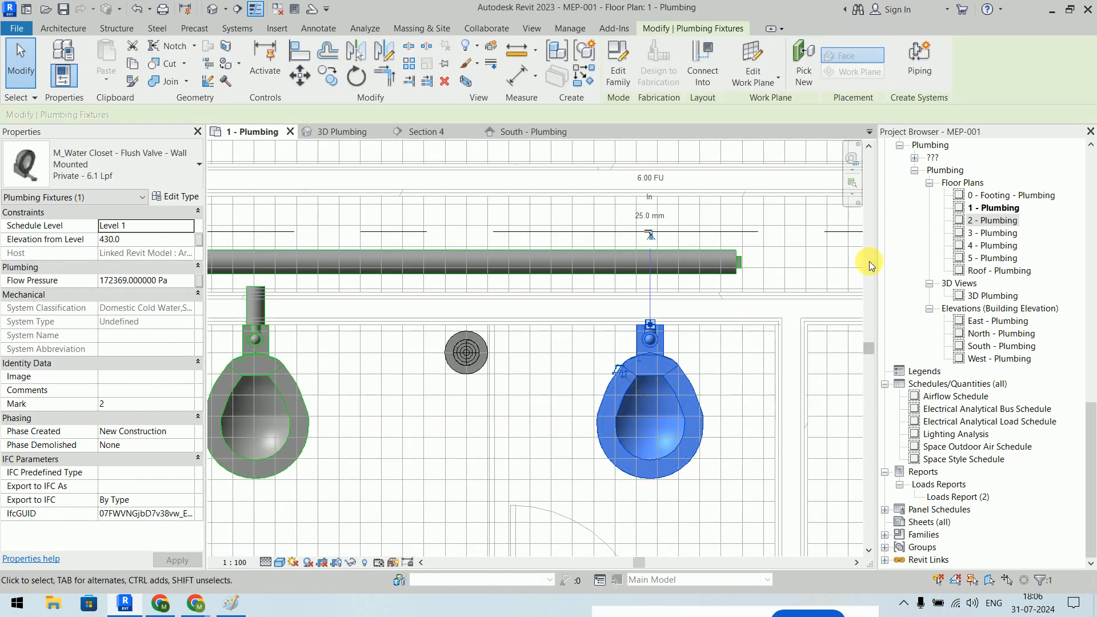
{"action": "left_click", "coordinate": [706, 79]}
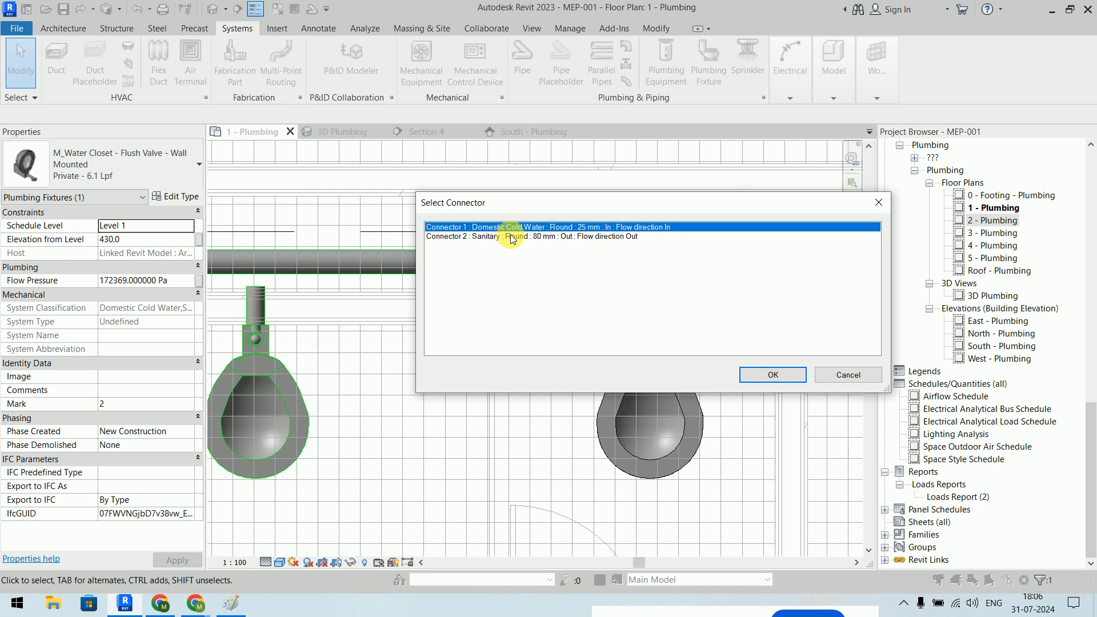
{"action": "left_click", "coordinate": [511, 236]}
{"action": "left_click", "coordinate": [778, 375]}
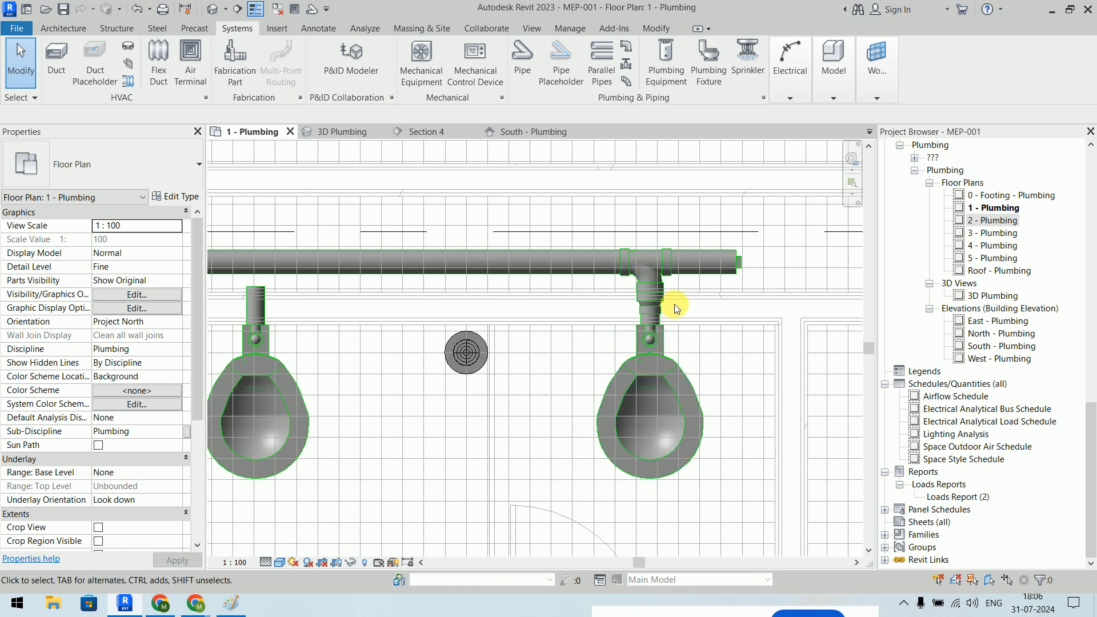
{"action": "scroll", "coordinate": [675, 304], "scroll_direction": "up", "scroll_amount": 5}
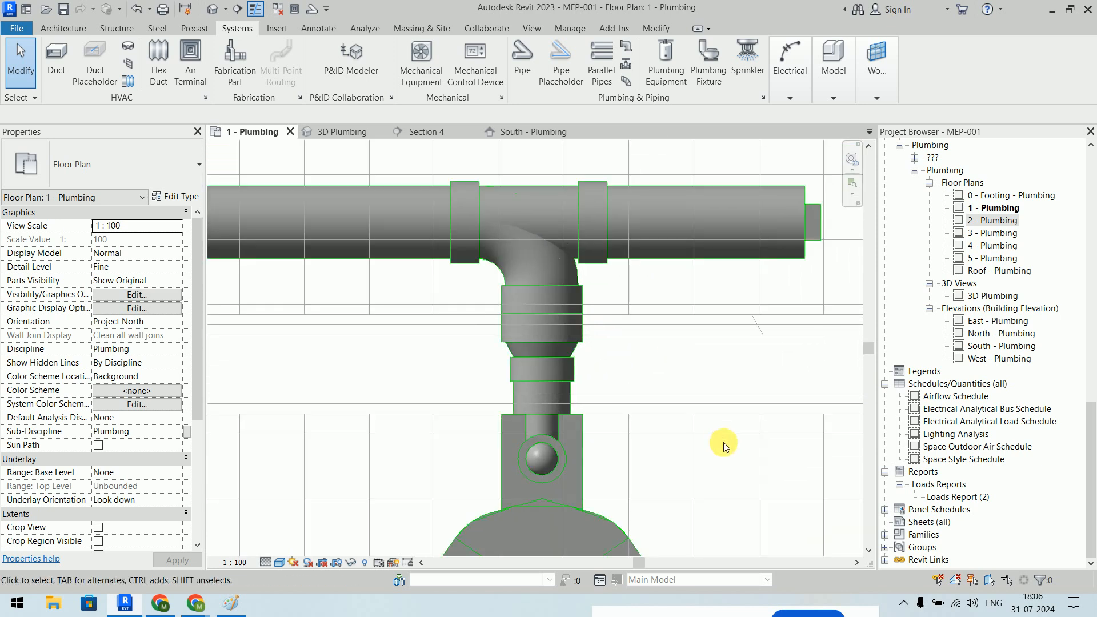
{"action": "scroll", "coordinate": [724, 443], "scroll_direction": "down", "scroll_amount": 5}
{"action": "middle_click_drag", "start_coordinate": [478, 423], "coordinate": [604, 322]}
{"action": "scroll", "coordinate": [512, 308], "scroll_direction": "up", "scroll_amount": 4}
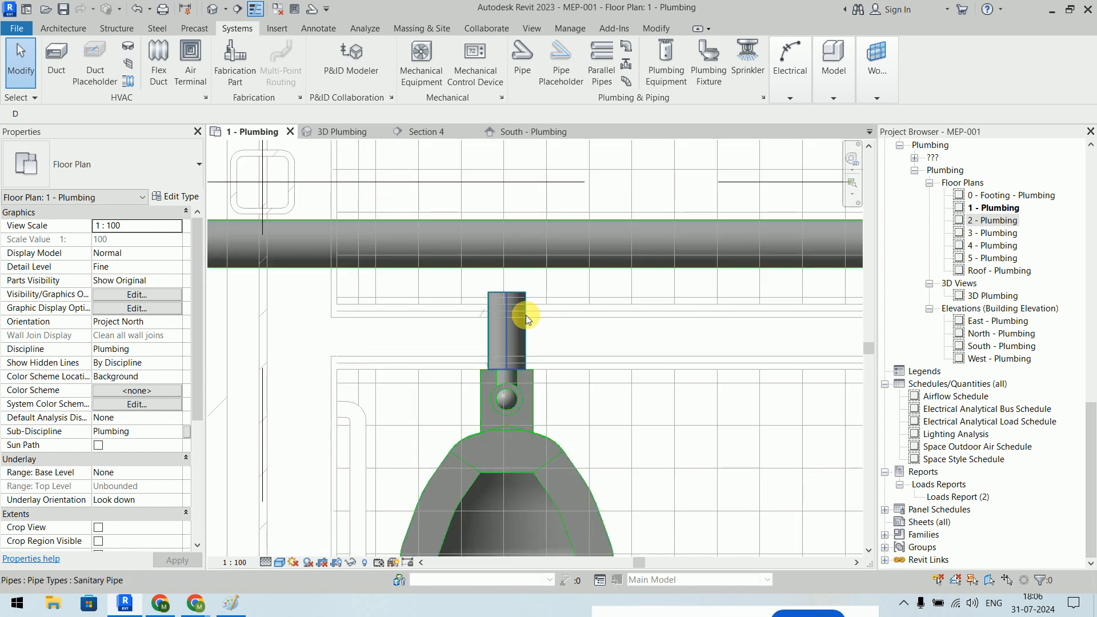
- Tie the left water closet's connector into the 100 mm main with a tee
{"action": "left_click", "coordinate": [526, 316]}
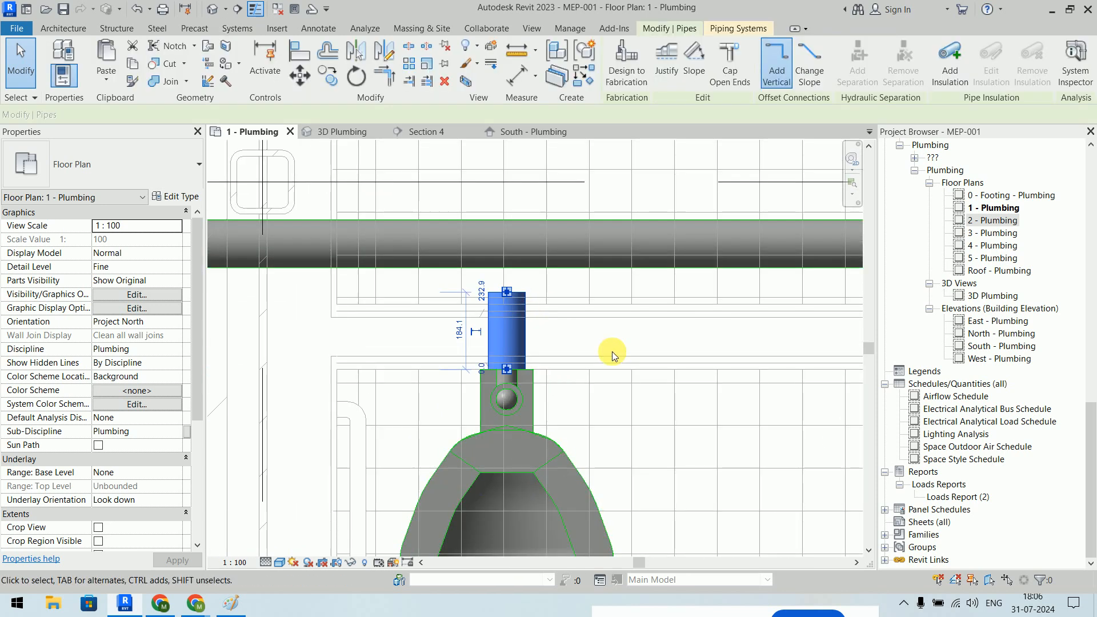
{"action": "left_click", "coordinate": [554, 455]}
{"action": "left_click", "coordinate": [738, 72]}
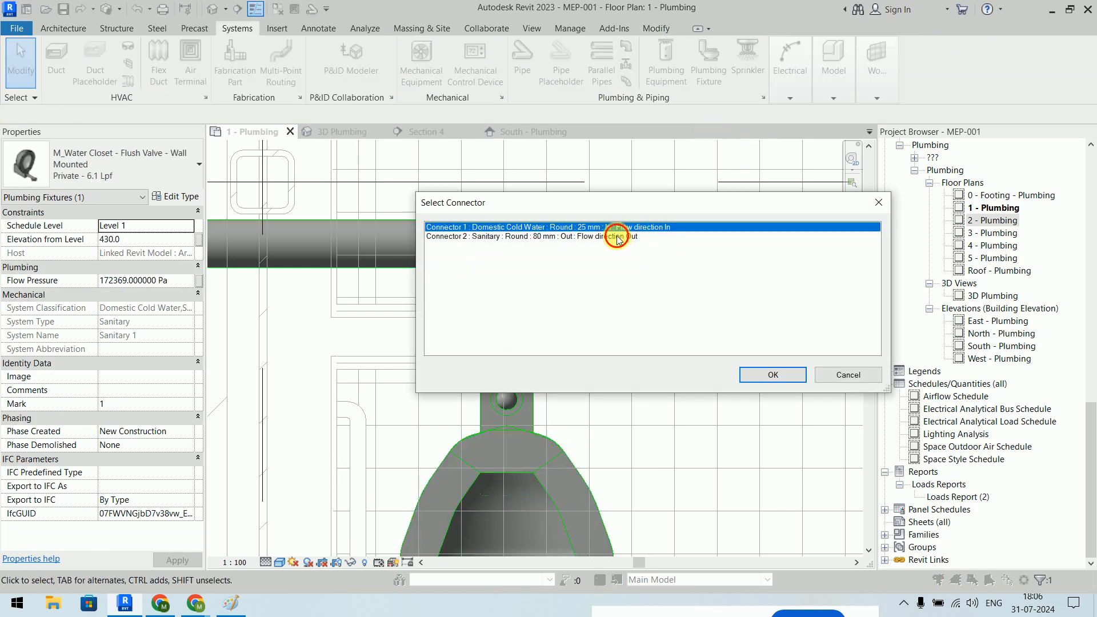
{"action": "left_click", "coordinate": [624, 227]}
{"action": "left_click", "coordinate": [770, 375]}
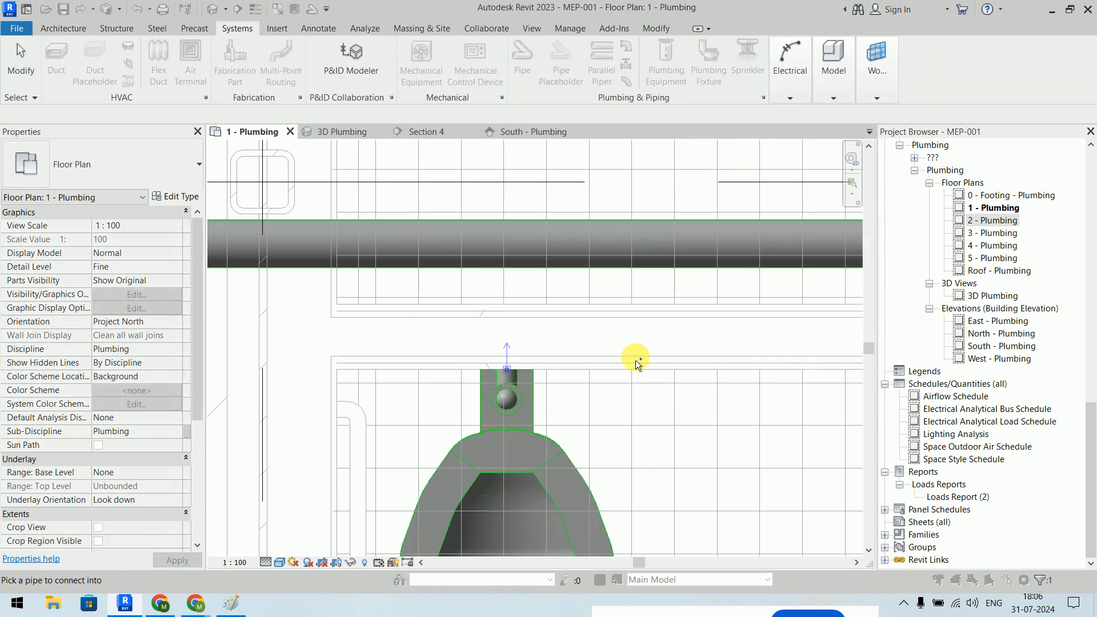
{"action": "left_click", "coordinate": [558, 247]}
{"action": "scroll", "coordinate": [540, 293], "scroll_direction": "up", "scroll_amount": 3}
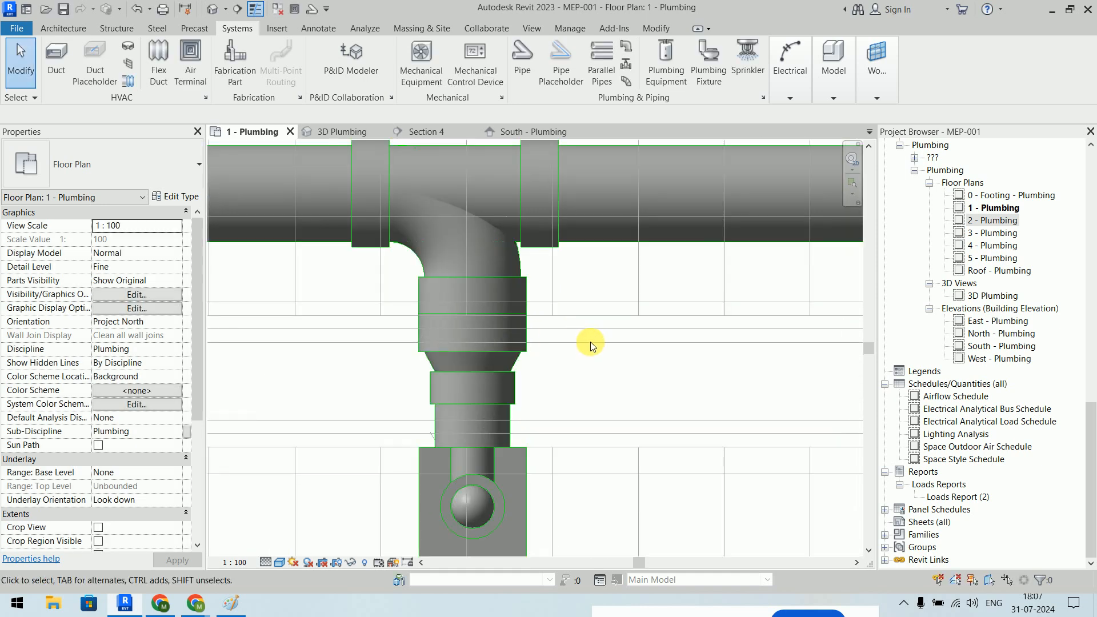
{"action": "scroll", "coordinate": [591, 342], "scroll_direction": "down", "scroll_amount": 5}
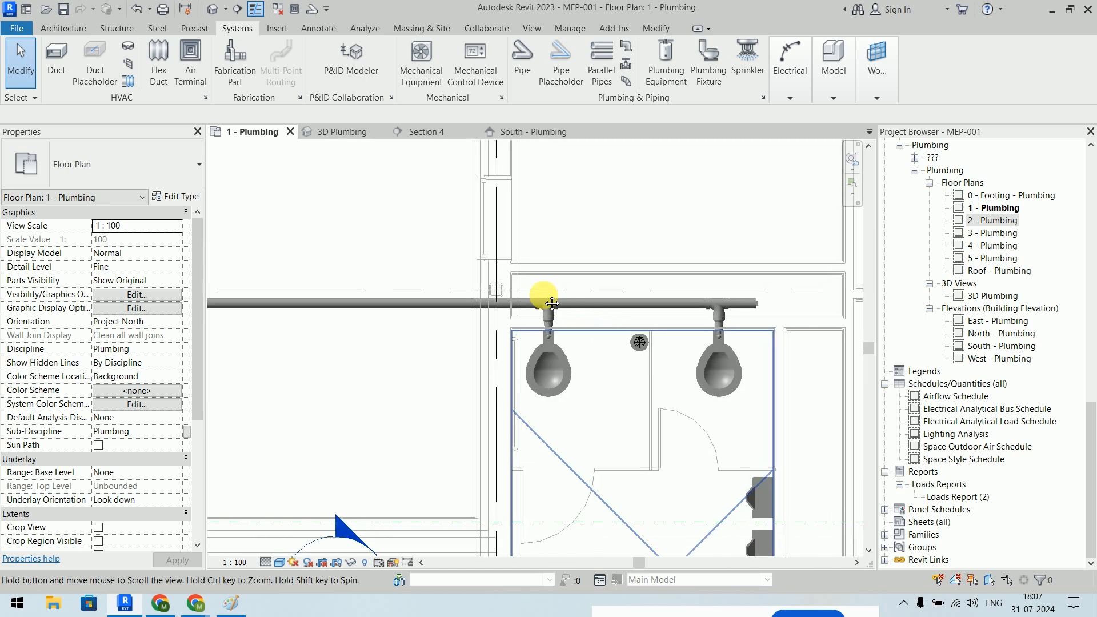
- Delete the plug and leftover pipe run beyond the right tee
{"action": "scroll", "coordinate": [595, 256], "scroll_direction": "up", "scroll_amount": 6}
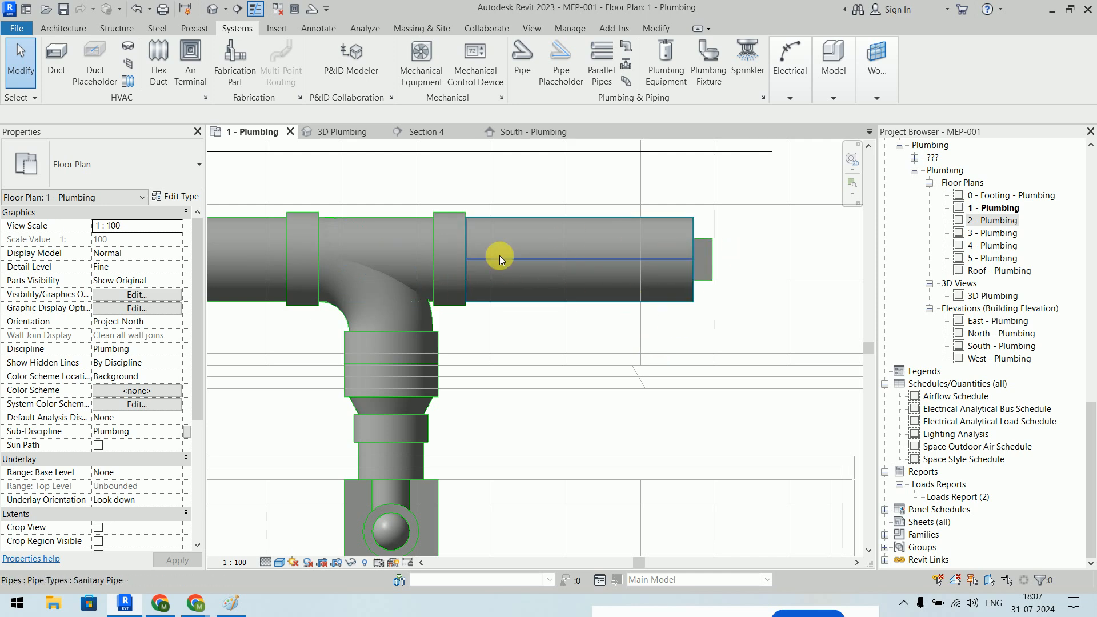
{"action": "left_click", "coordinate": [712, 259]}
{"action": "key", "text": "Delete"}
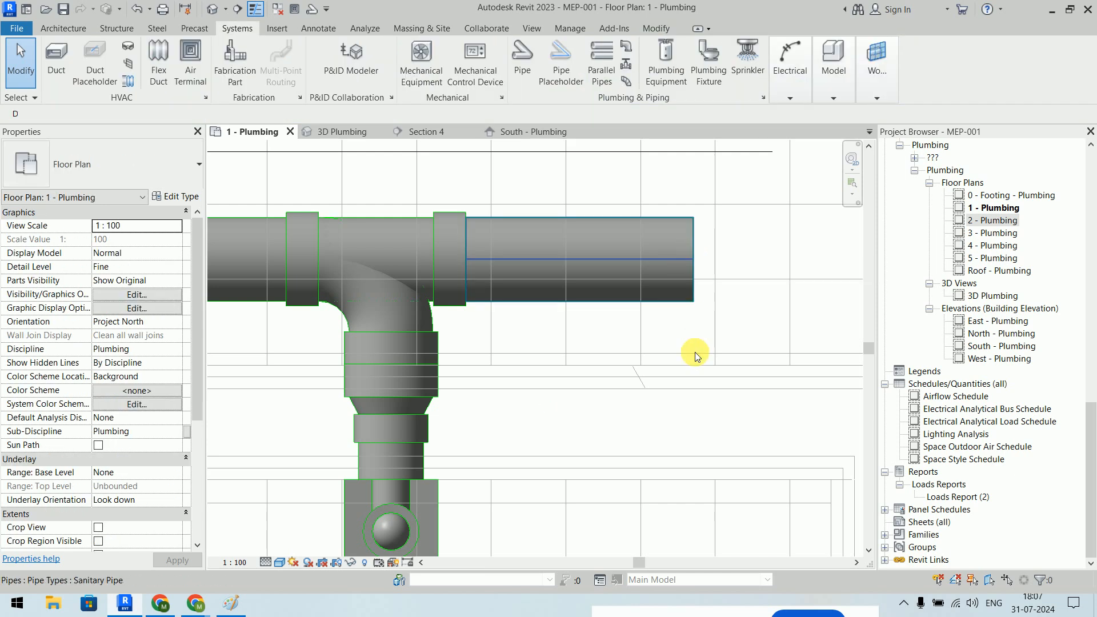
- Convert the right-end tee into an elbow, after undoing a trial cap
{"action": "left_click", "coordinate": [461, 237]}
{"action": "right_click", "coordinate": [465, 258]}
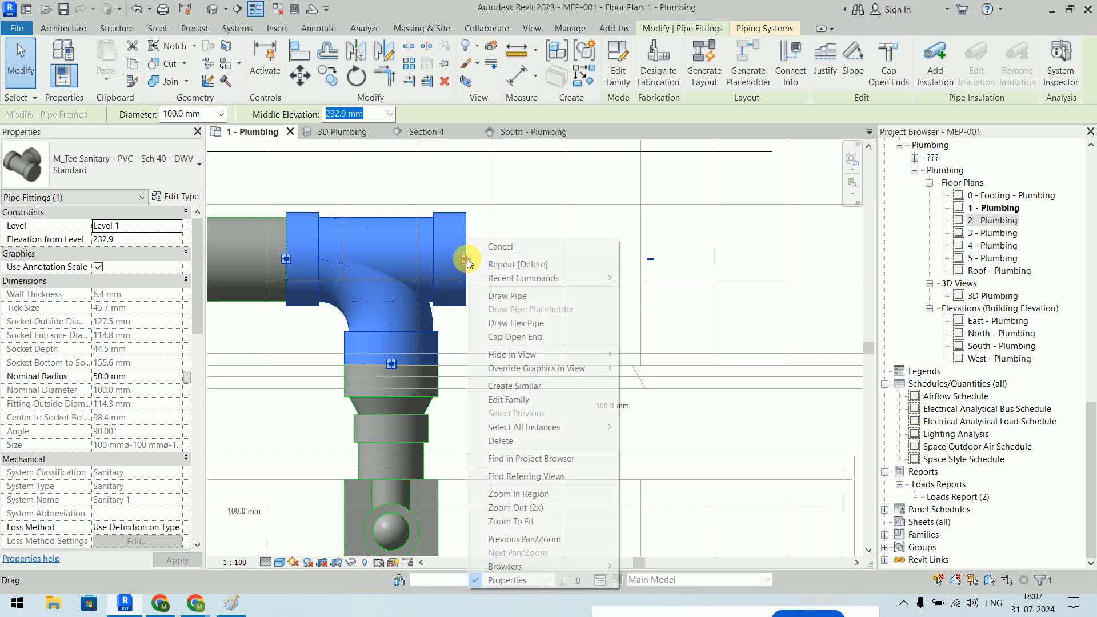
{"action": "left_click", "coordinate": [512, 337]}
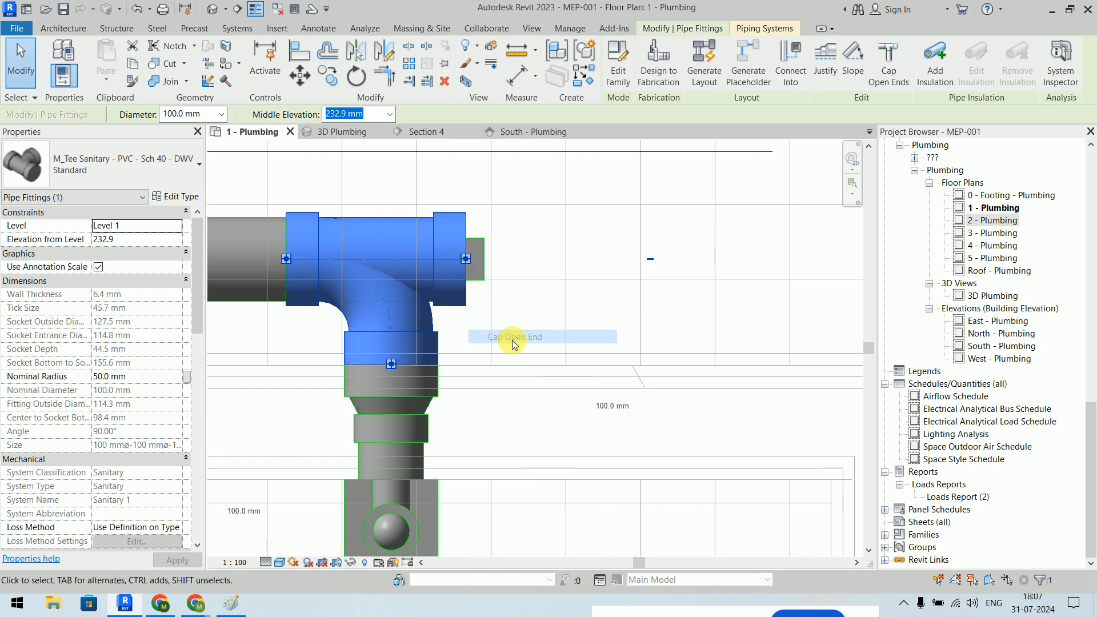
{"action": "left_click", "coordinate": [549, 323]}
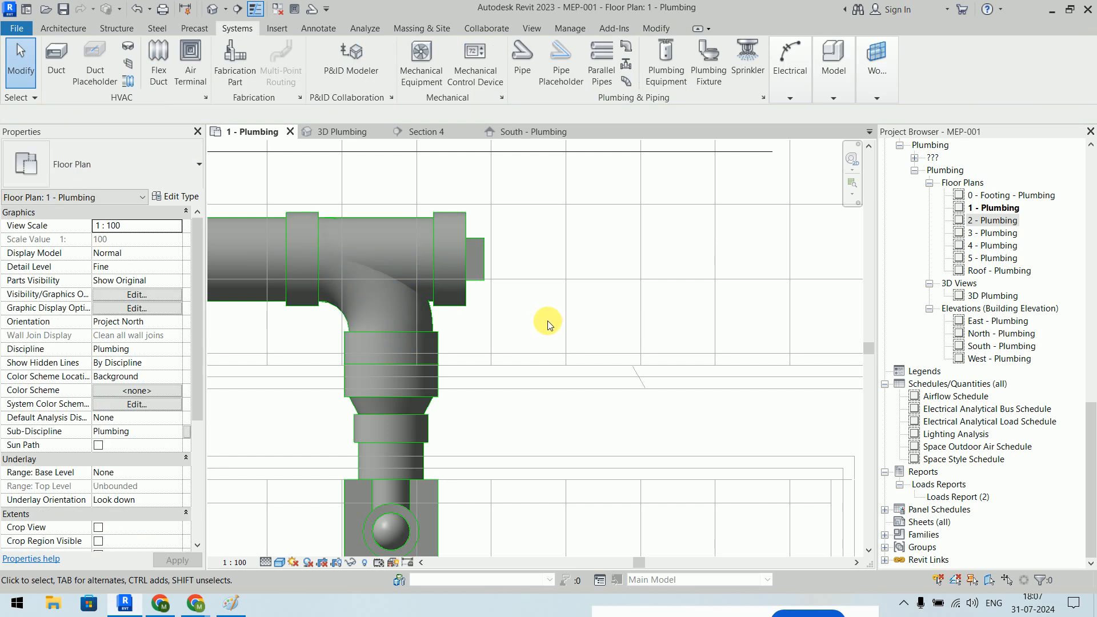
{"action": "key", "text": "ctrl+z"}
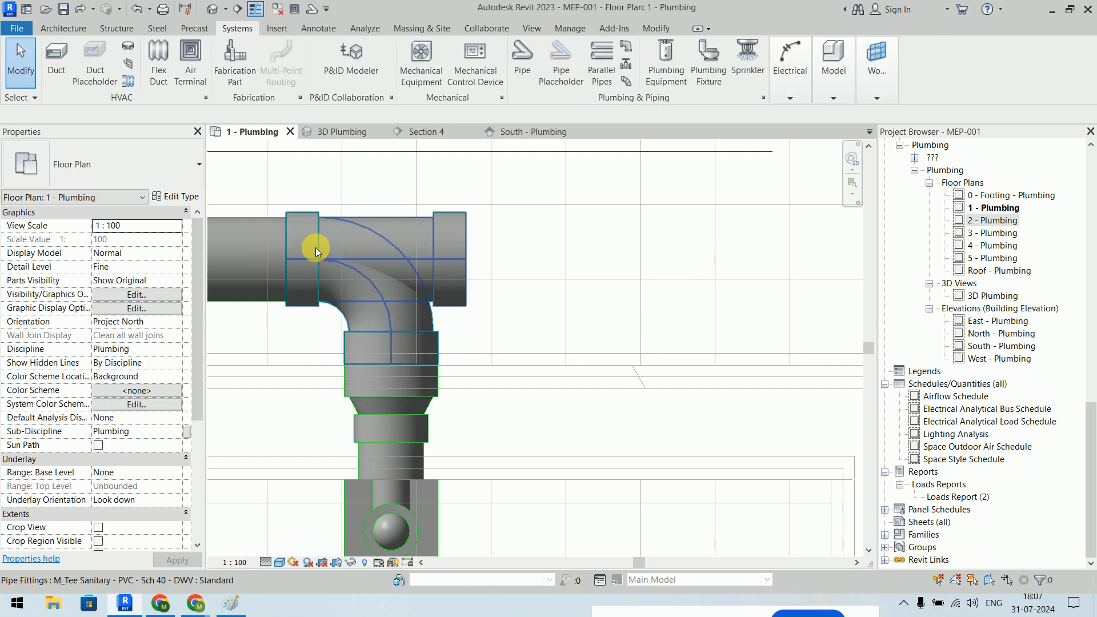
{"action": "left_click", "coordinate": [458, 262]}
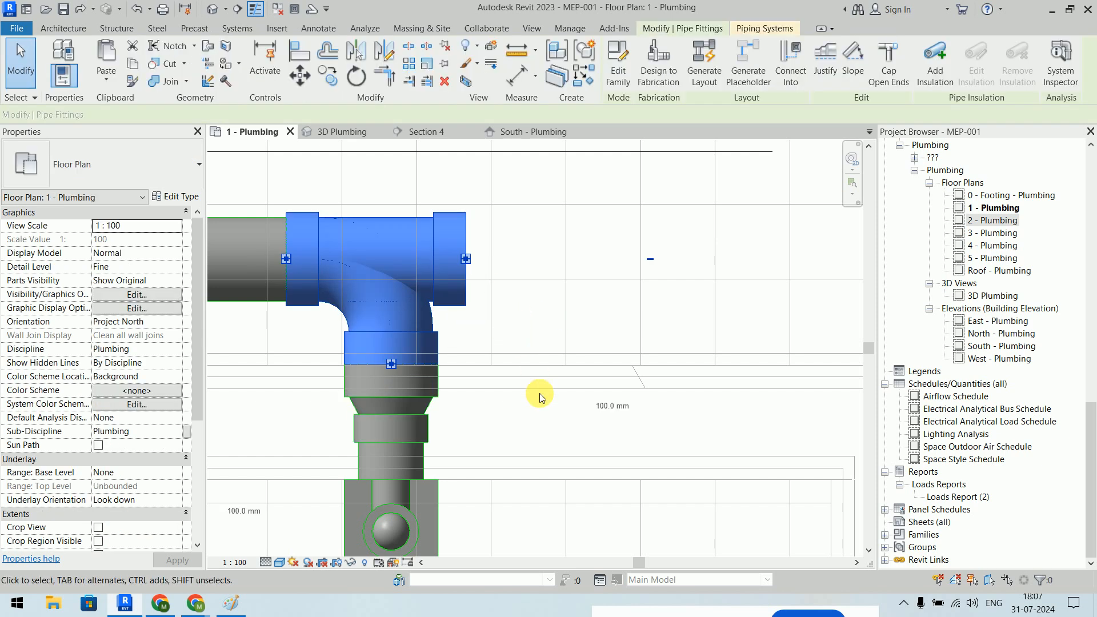
{"action": "scroll", "coordinate": [492, 276], "scroll_direction": "down", "scroll_amount": 3}
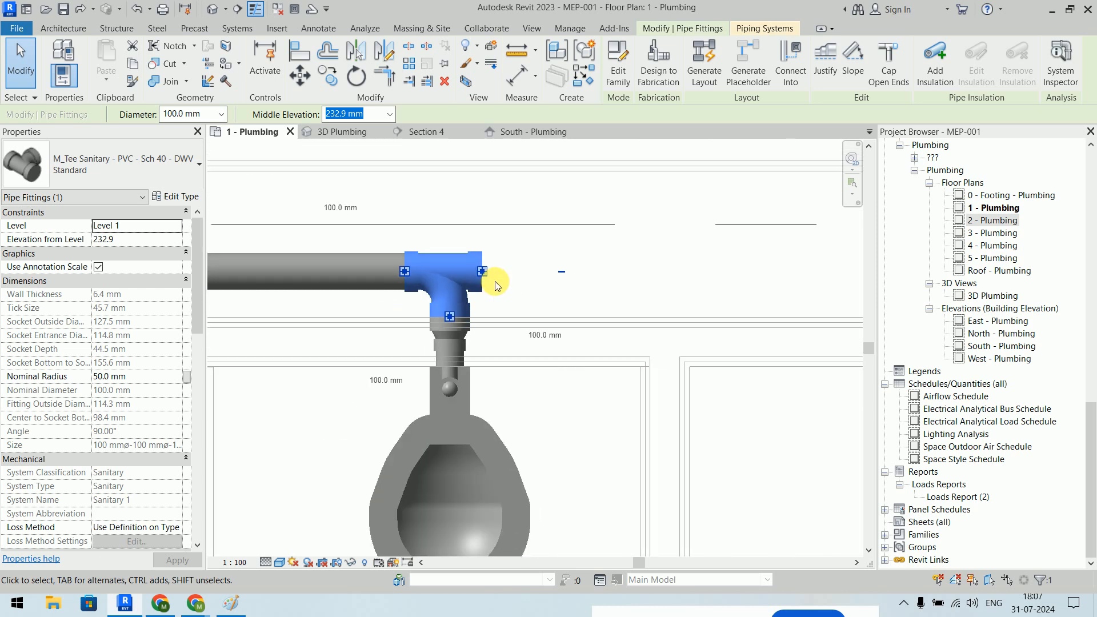
{"action": "left_click", "coordinate": [562, 272]}
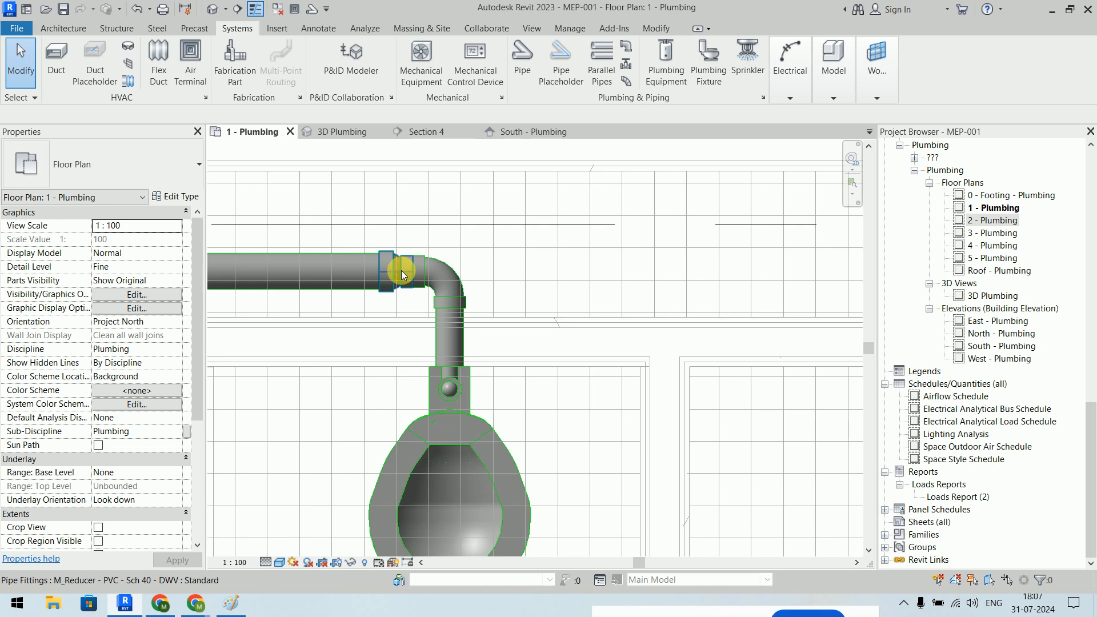
{"action": "scroll", "coordinate": [711, 290], "scroll_direction": "down", "scroll_amount": 3}
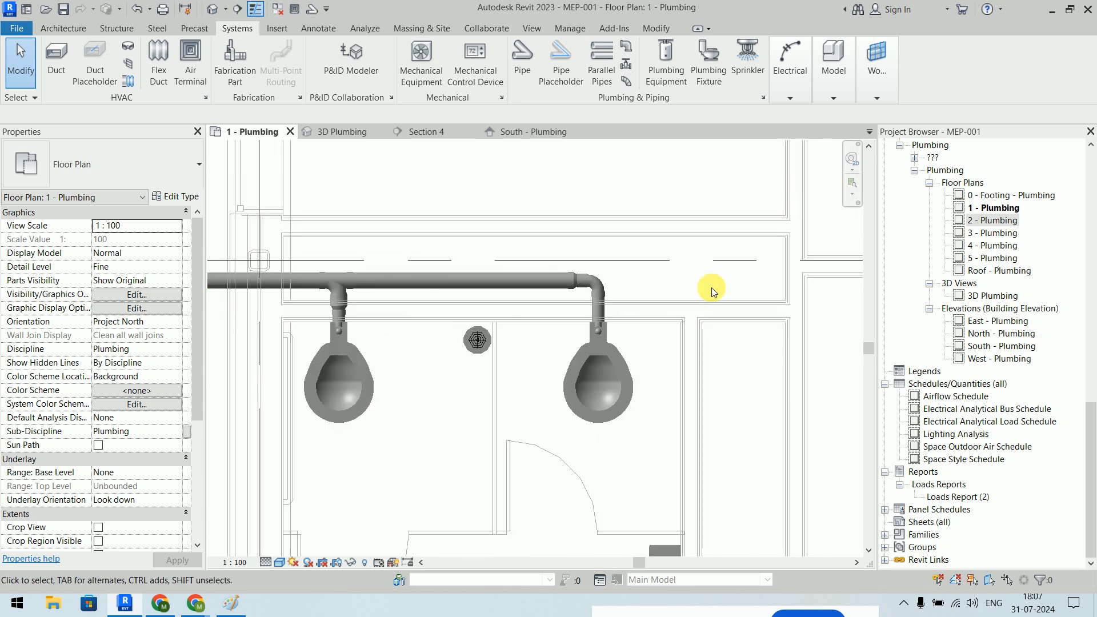
{"action": "scroll", "coordinate": [531, 266], "scroll_direction": "down", "scroll_amount": 3}
{"action": "middle_click_drag", "start_coordinate": [542, 265], "coordinate": [635, 271]}
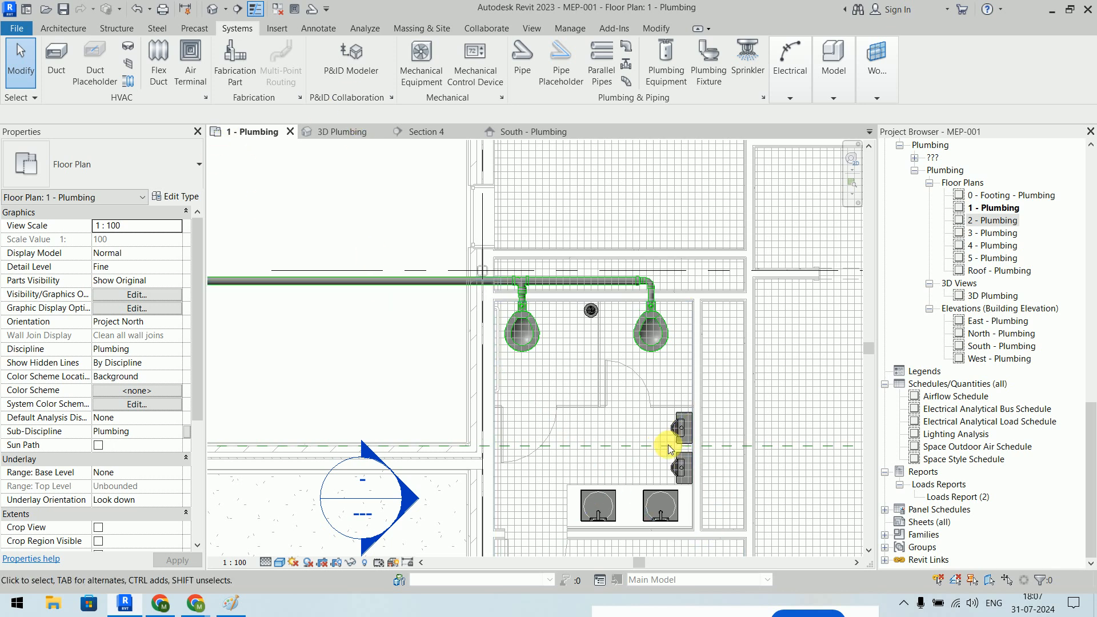
{"action": "middle_click_drag", "start_coordinate": [687, 306], "coordinate": [641, 169]}
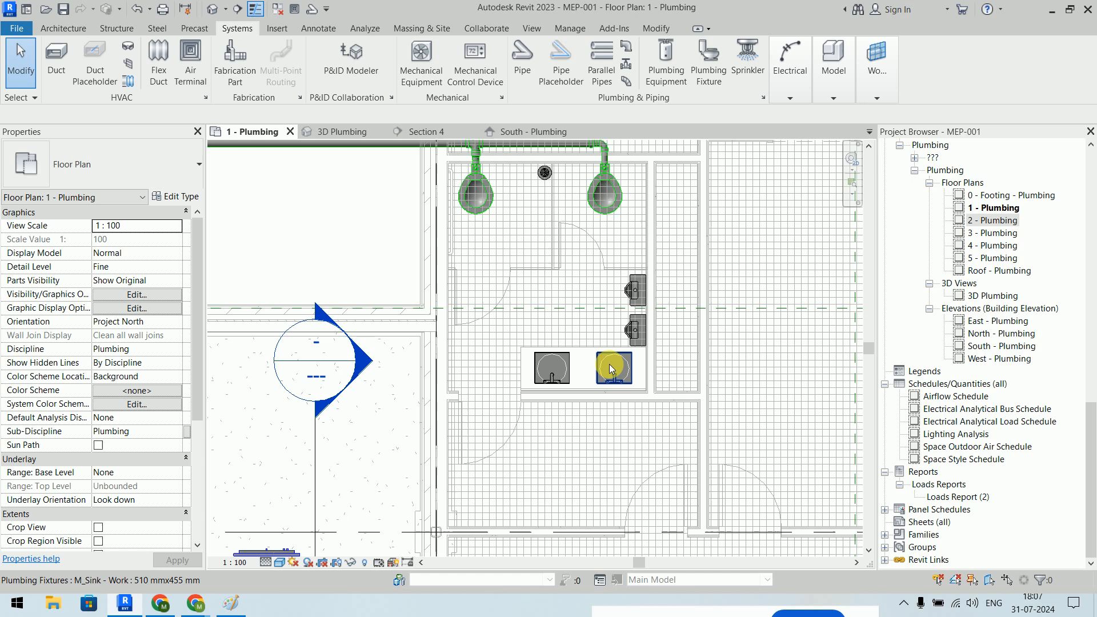
{"action": "middle_click_drag", "start_coordinate": [553, 160], "coordinate": [541, 238]}
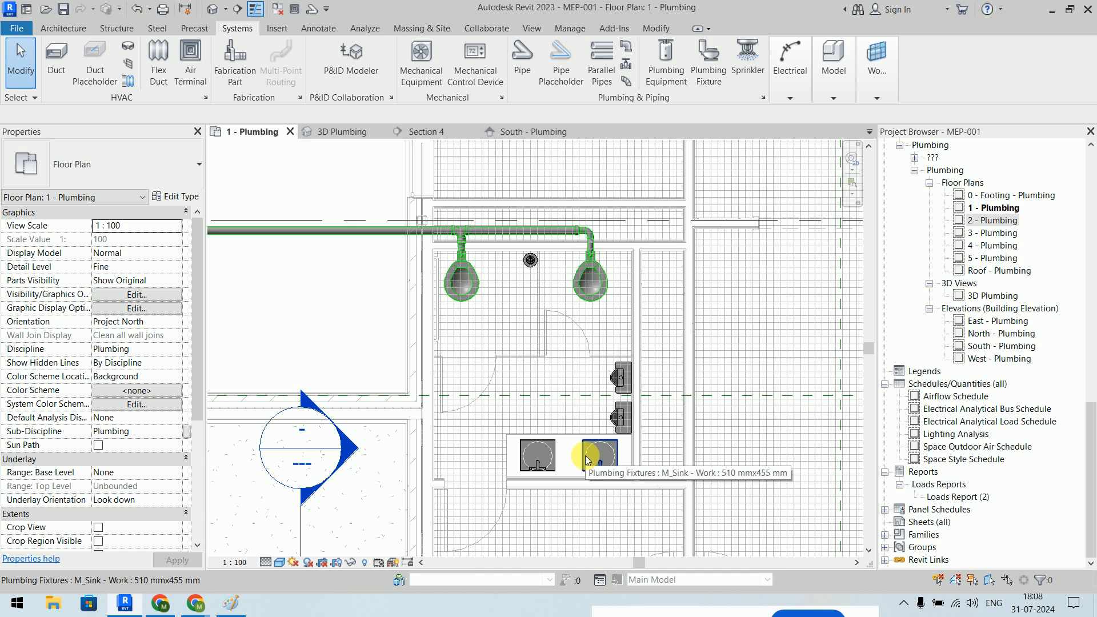
{"action": "middle_click_drag", "start_coordinate": [533, 381], "coordinate": [636, 322]}
{"action": "left_click", "coordinate": [730, 318]}
{"action": "scroll", "coordinate": [737, 320], "scroll_direction": "up", "scroll_amount": 2}
{"action": "scroll", "coordinate": [736, 315], "scroll_direction": "up", "scroll_amount": 3}
{"action": "middle_click_drag", "start_coordinate": [734, 313], "coordinate": [529, 326]}
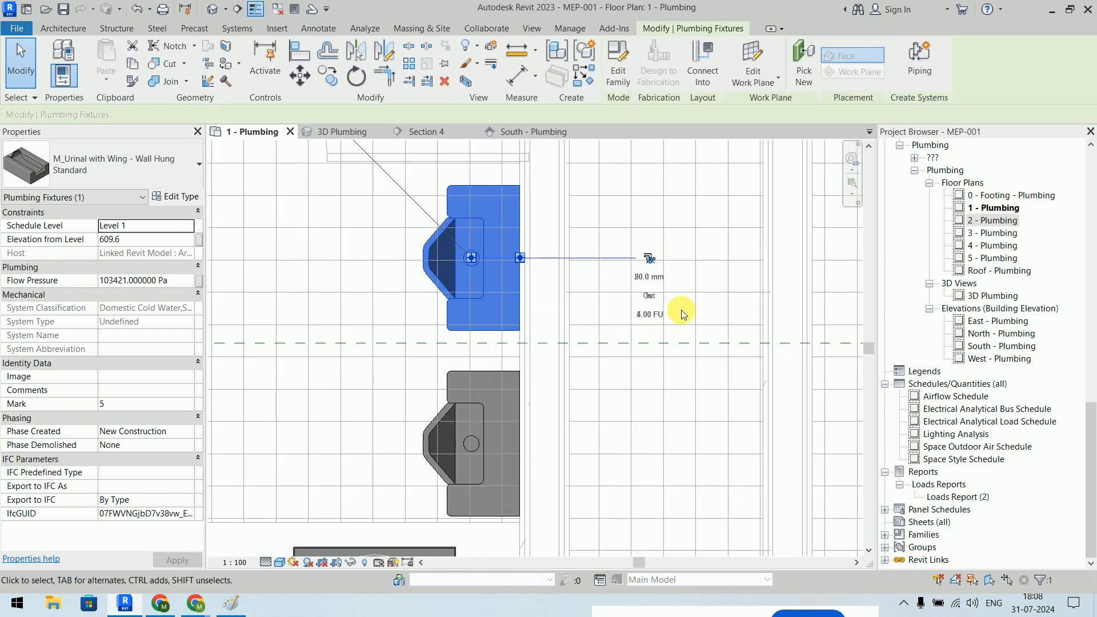
{"action": "left_click", "coordinate": [651, 260]}
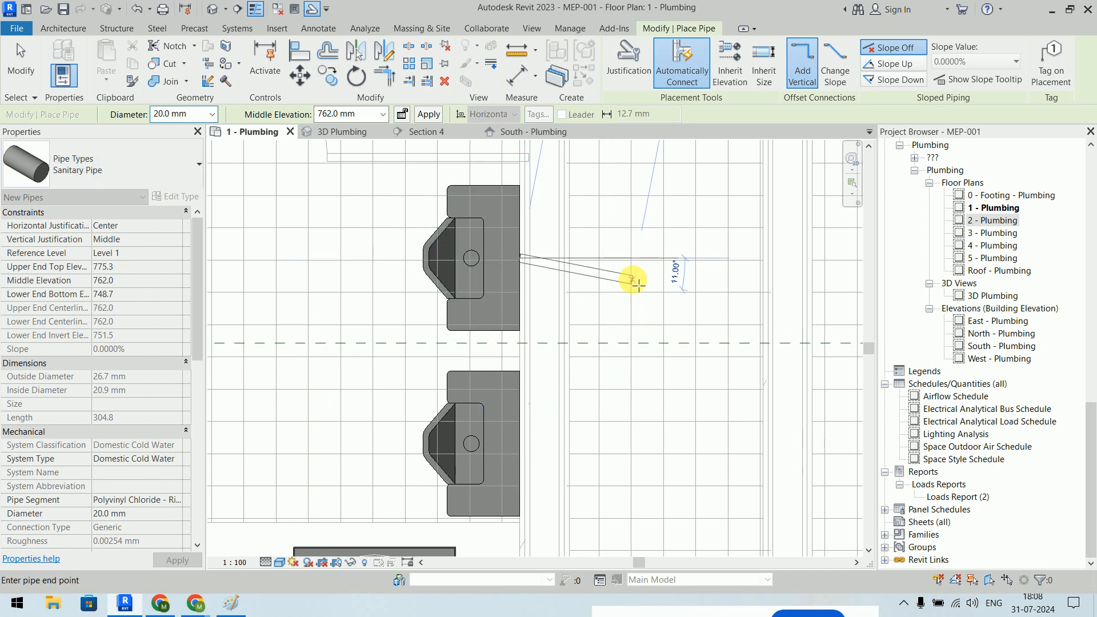
{"action": "key", "text": "Escape"}
{"action": "key", "text": "Escape"}
{"action": "scroll", "coordinate": [632, 277], "scroll_direction": "down", "scroll_amount": 2}
{"action": "middle_click_drag", "start_coordinate": [620, 320], "coordinate": [670, 234]}
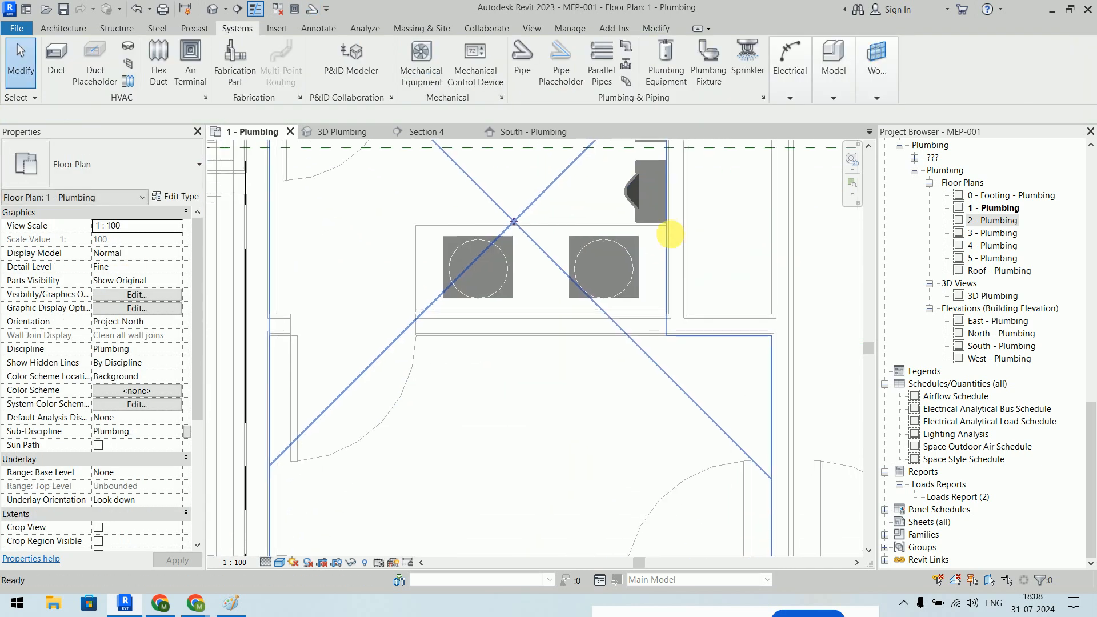
{"action": "left_click", "coordinate": [633, 261]}
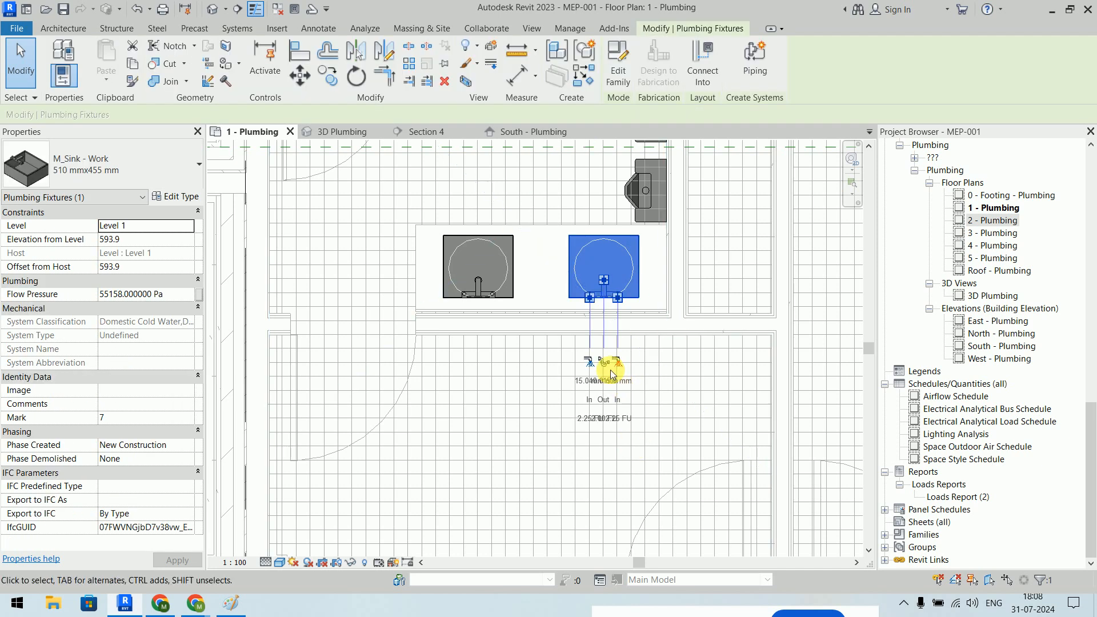
{"action": "right_click", "coordinate": [606, 283]}
{"action": "left_click", "coordinate": [635, 247]}
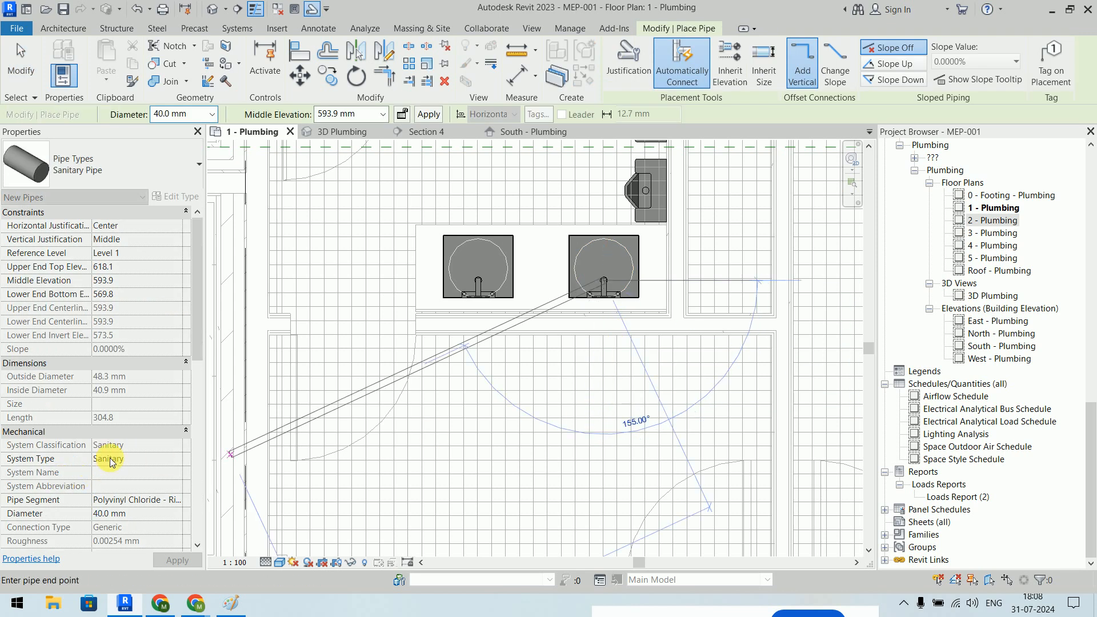
{"action": "key", "text": "Escape"}
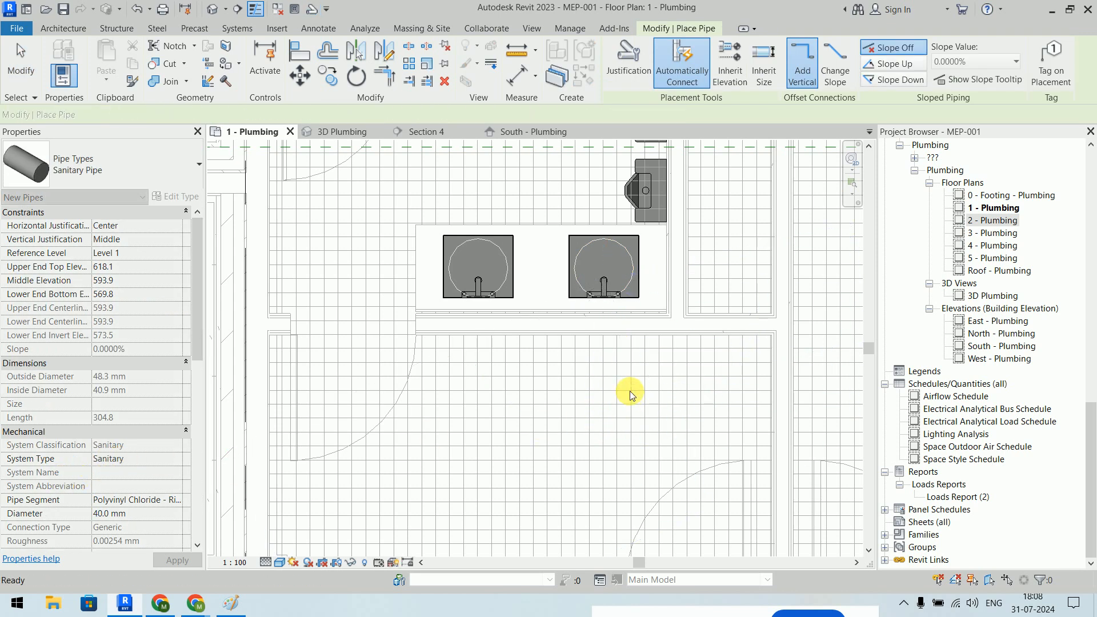
{"action": "key", "text": "Escape"}
{"action": "scroll", "coordinate": [630, 393], "scroll_direction": "down", "scroll_amount": 5}
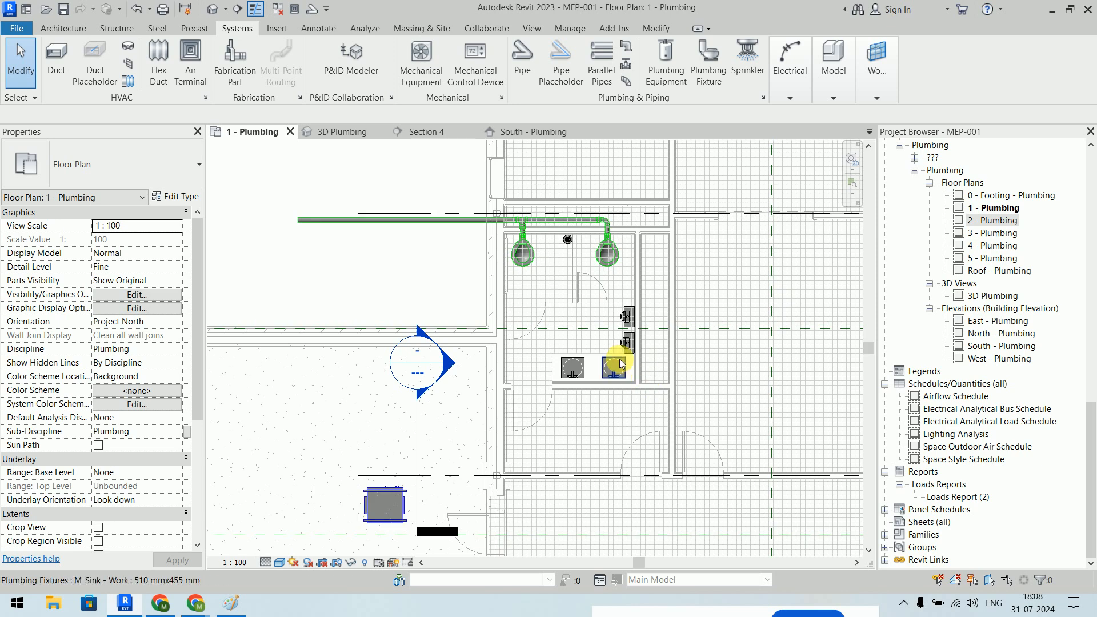
{"action": "scroll", "coordinate": [621, 366], "scroll_direction": "up", "scroll_amount": 2}
{"action": "scroll", "coordinate": [623, 372], "scroll_direction": "up", "scroll_amount": 2}
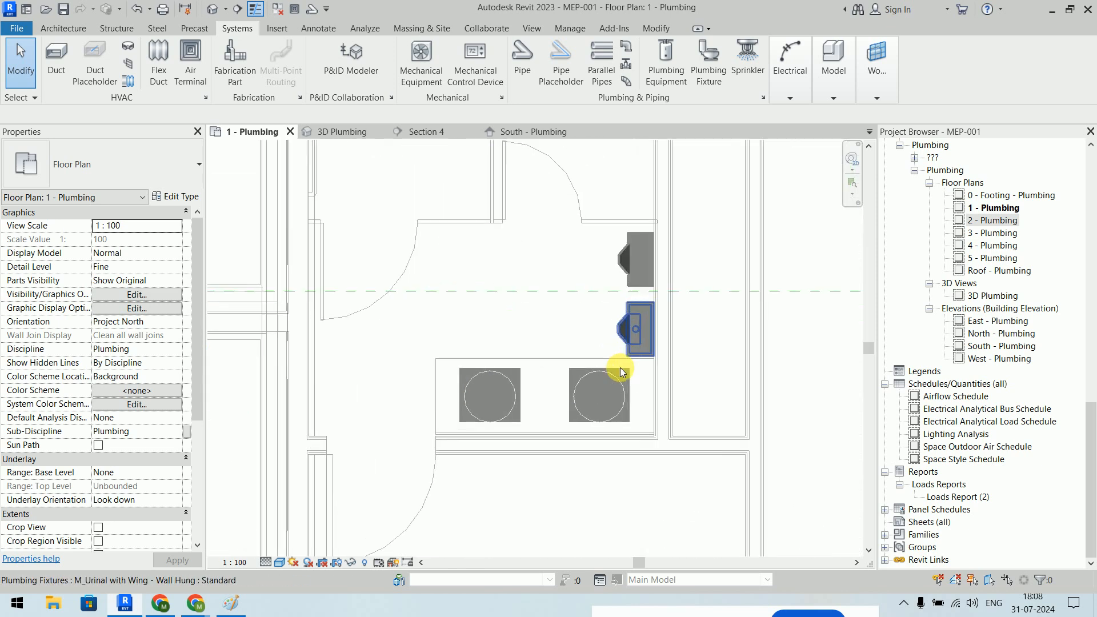
{"action": "scroll", "coordinate": [688, 337], "scroll_direction": "down", "scroll_amount": 2}
{"action": "middle_click_drag", "start_coordinate": [704, 362], "coordinate": [691, 452]}
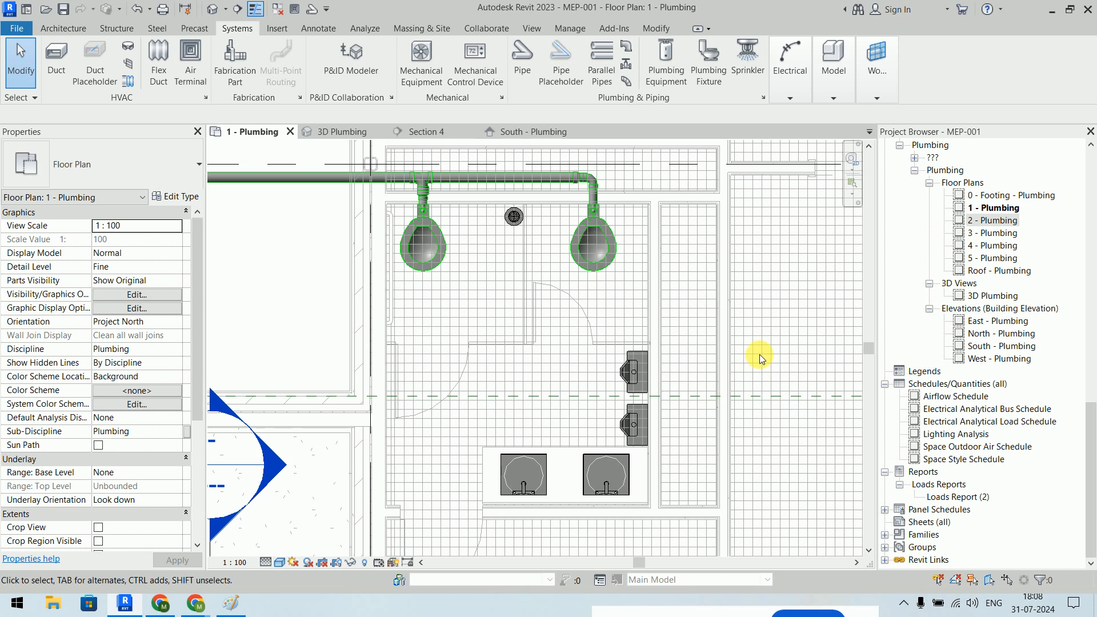
- Box-select and delete the tee and elbow fittings under the sanitary main
{"action": "left_click", "coordinate": [522, 60]}
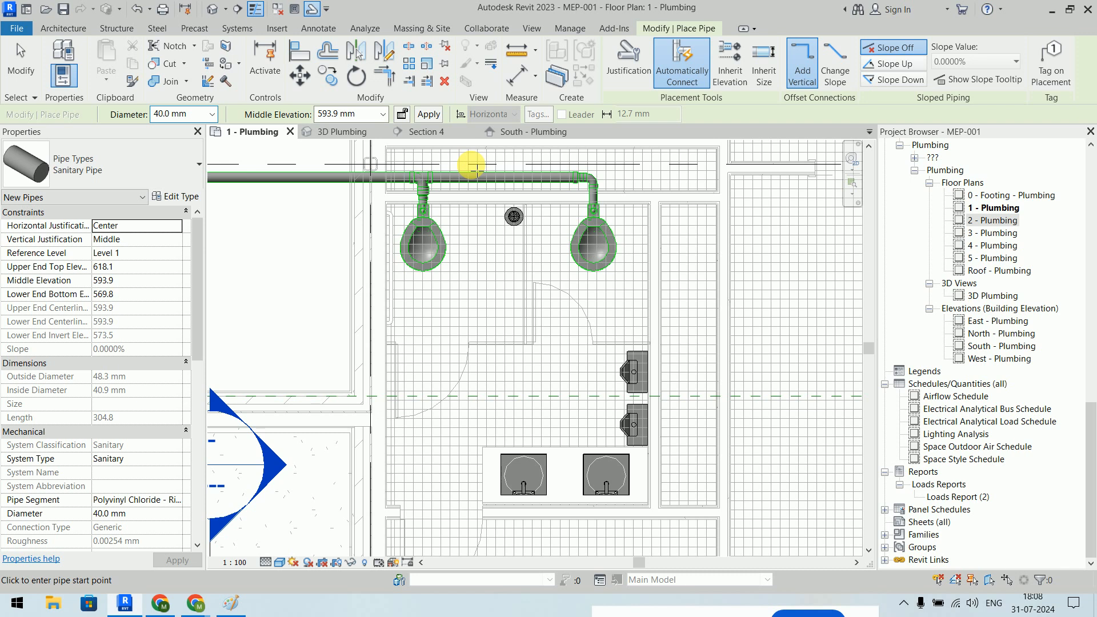
{"action": "key", "text": "Escape"}
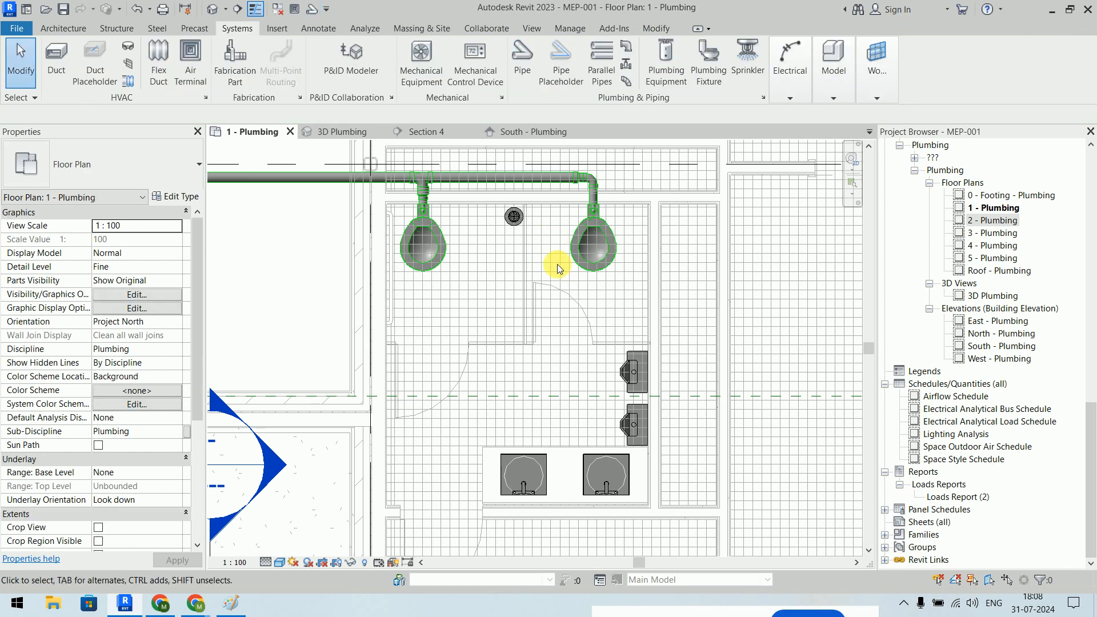
{"action": "scroll", "coordinate": [404, 245], "scroll_direction": "up", "scroll_amount": 5}
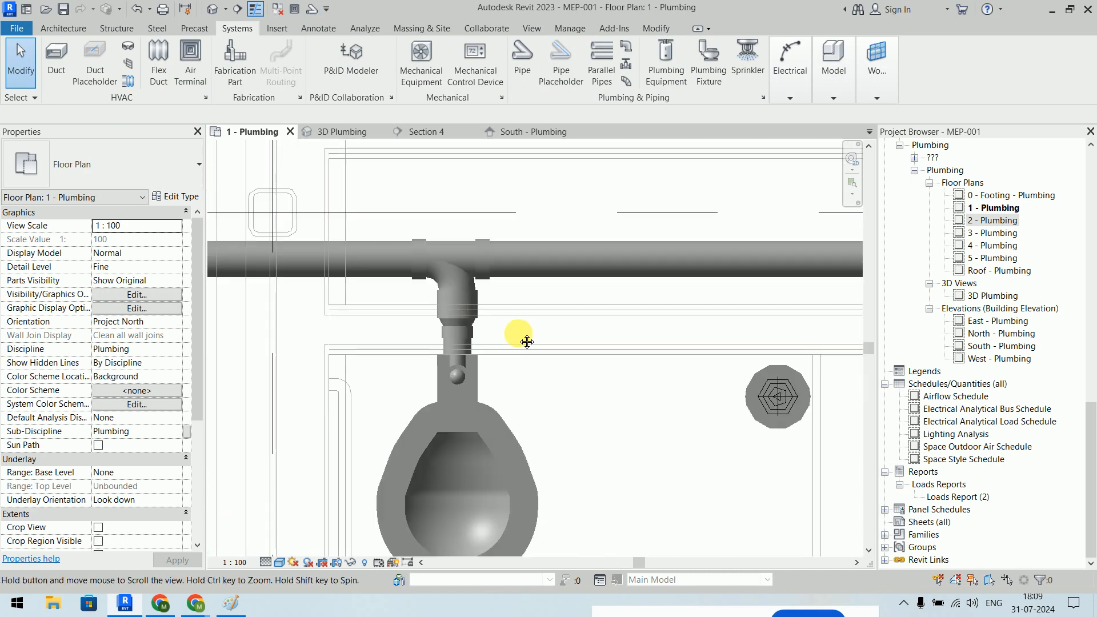
{"action": "left_click_drag", "start_coordinate": [381, 212], "coordinate": [519, 392]}
{"action": "key", "text": "Delete"}
{"action": "scroll", "coordinate": [520, 351], "scroll_direction": "down", "scroll_amount": 4}
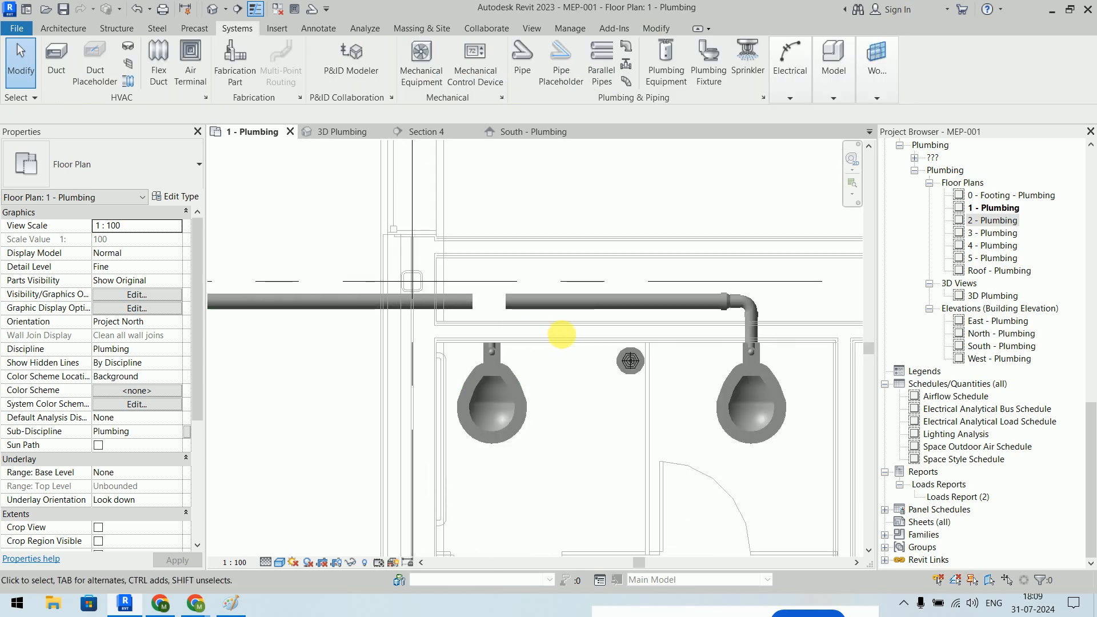
{"action": "left_click_drag", "start_coordinate": [553, 225], "coordinate": [643, 303]}
{"action": "key", "text": "Delete"}
- Join the two pipe segments into one main and extend its right end further
{"action": "left_click", "coordinate": [517, 257]}
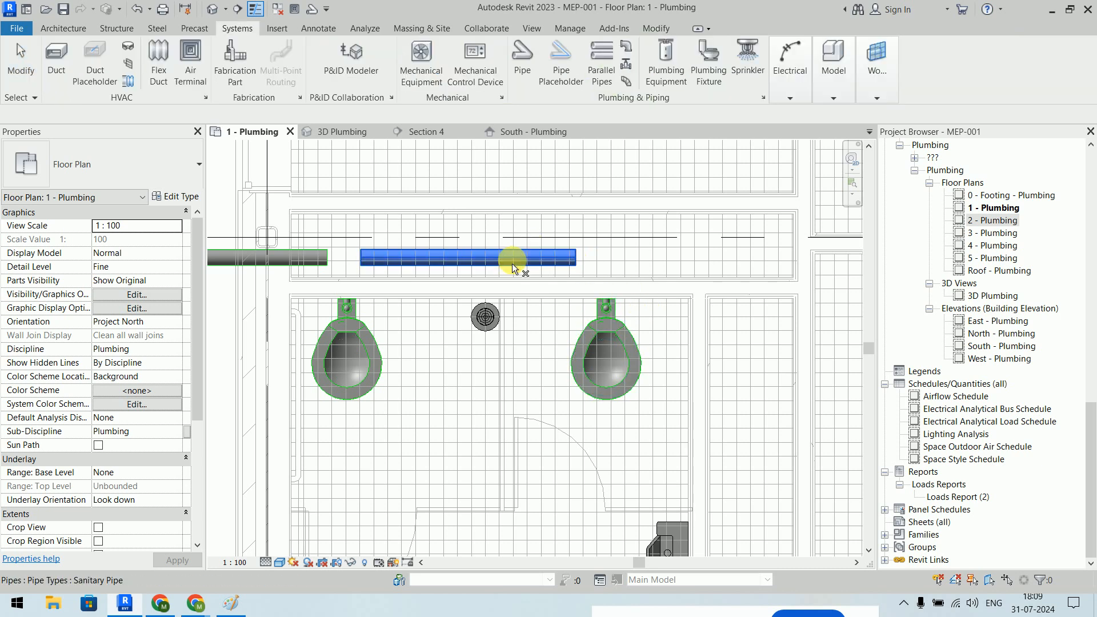
{"action": "left_click", "coordinate": [318, 257]}
{"action": "scroll", "coordinate": [334, 258], "scroll_direction": "up", "scroll_amount": 3}
{"action": "left_click_drag", "start_coordinate": [341, 238], "coordinate": [520, 327]}
{"action": "left_click", "coordinate": [527, 334]}
{"action": "scroll", "coordinate": [527, 334], "scroll_direction": "down", "scroll_amount": 3}
{"action": "middle_click_drag", "start_coordinate": [589, 329], "coordinate": [381, 300]}
{"action": "left_click", "coordinate": [597, 260]}
{"action": "left_click_drag", "start_coordinate": [605, 260], "coordinate": [791, 260]}
{"action": "left_click", "coordinate": [801, 307]}
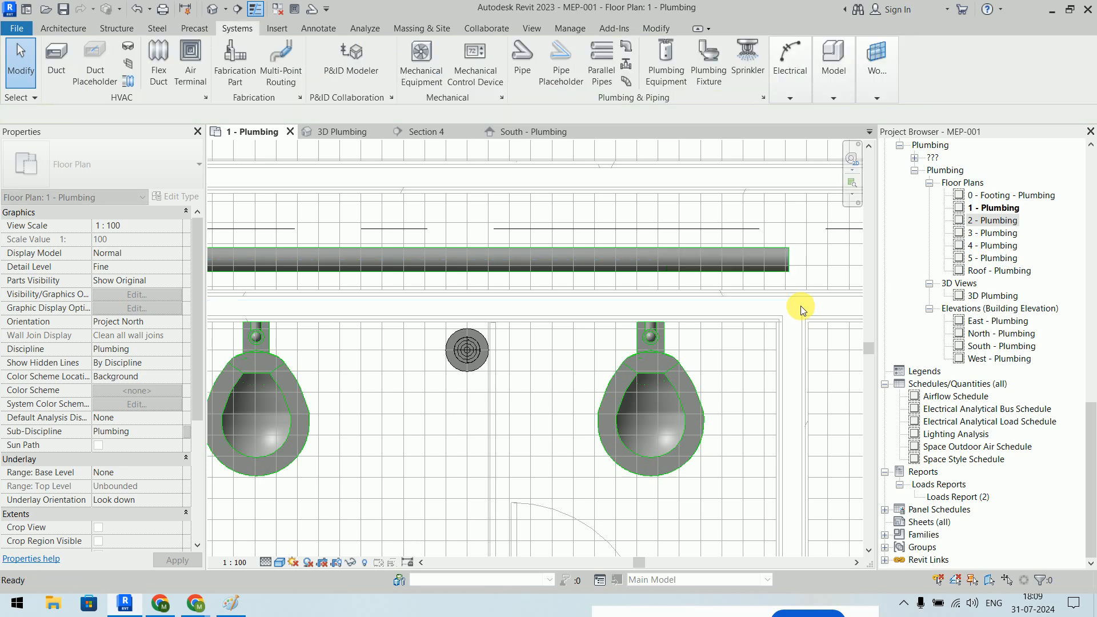
- Cap the main's right end, leaving a single 100 mm pipe 7550 mm long
{"action": "left_click", "coordinate": [790, 264]}
{"action": "right_click", "coordinate": [790, 264]}
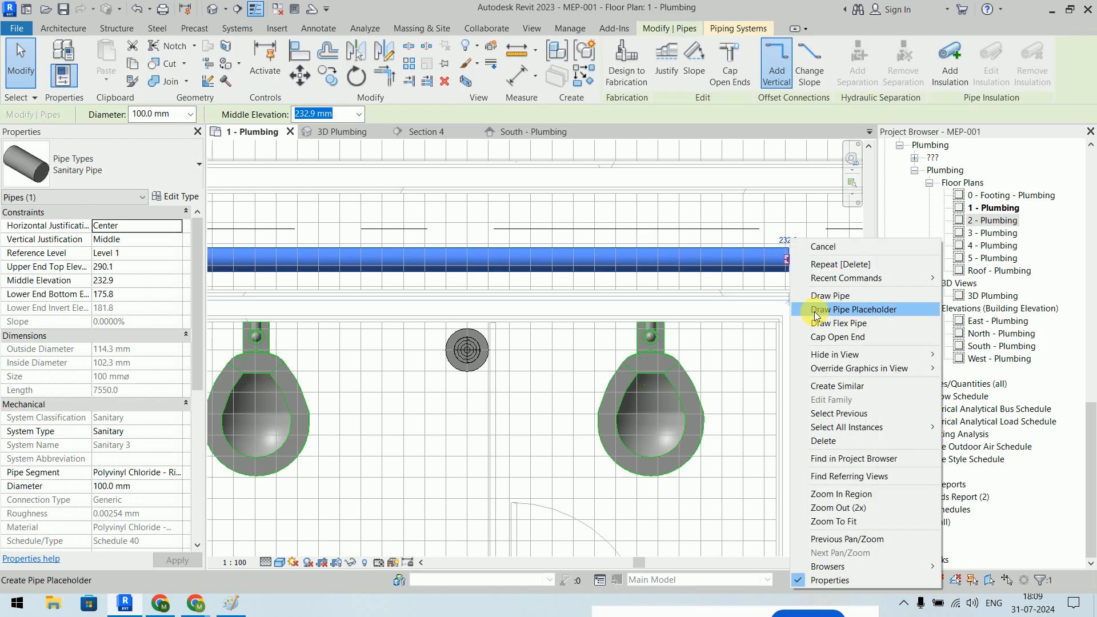
{"action": "left_click", "coordinate": [835, 341]}
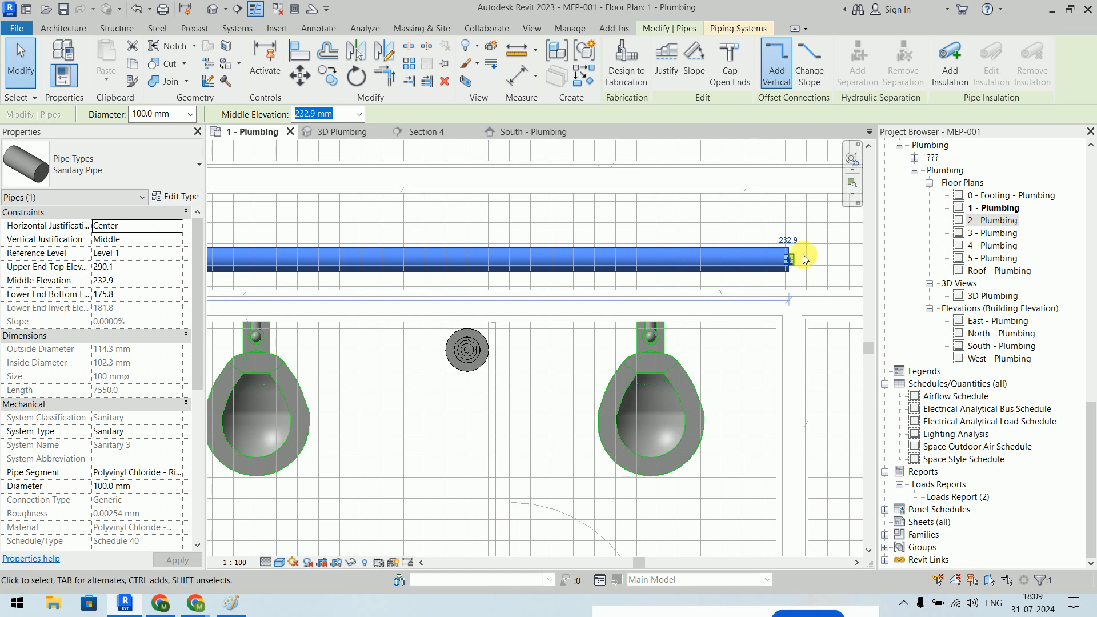
{"action": "left_click", "coordinate": [795, 324]}
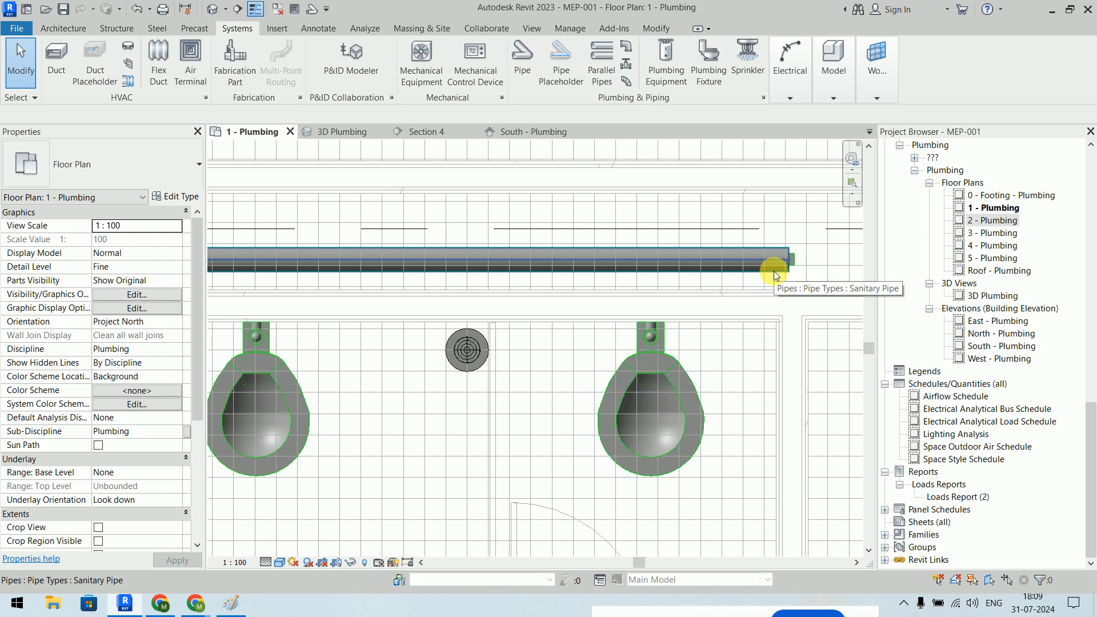
{"action": "left_click", "coordinate": [633, 251]}
{"action": "scroll", "coordinate": [646, 305], "scroll_direction": "down", "scroll_amount": 2}
{"action": "scroll", "coordinate": [649, 303], "scroll_direction": "down", "scroll_amount": 3}
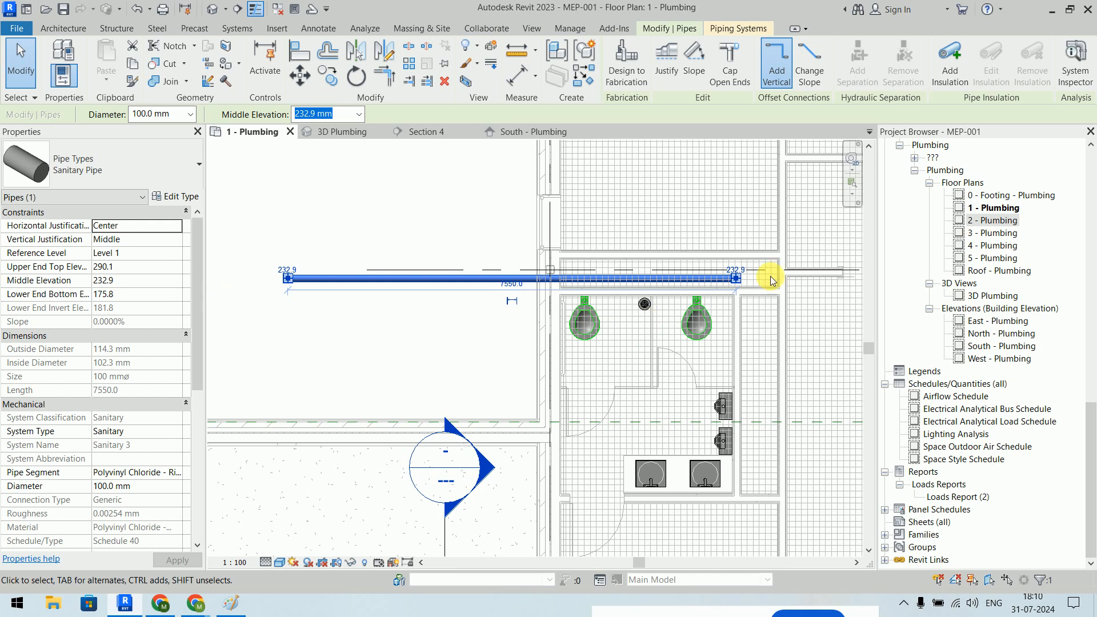
- Set the main's right-end elevation to 0.0 and dismiss the auto-route warning
{"action": "scroll", "coordinate": [769, 276], "scroll_direction": "up", "scroll_amount": 5}
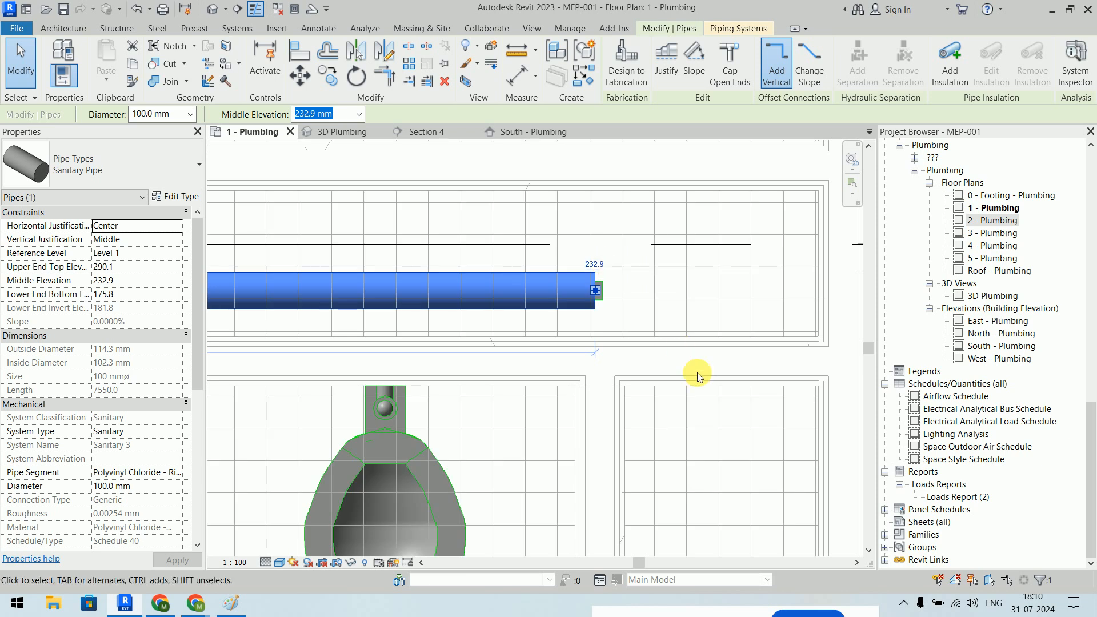
{"action": "left_click", "coordinate": [605, 264]}
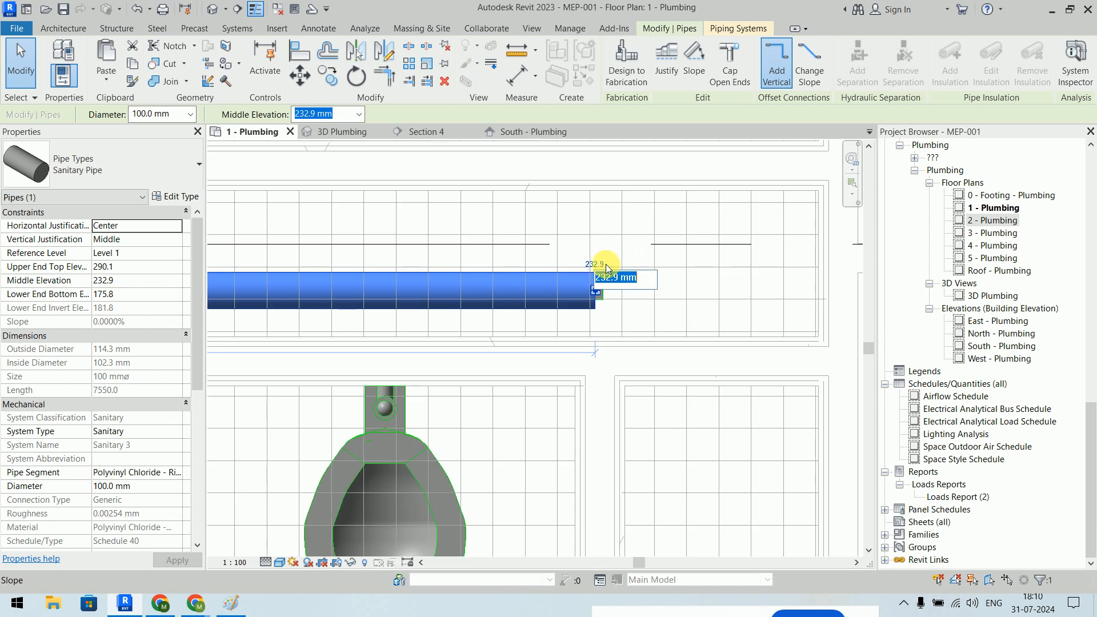
{"action": "left_click", "coordinate": [729, 279]}
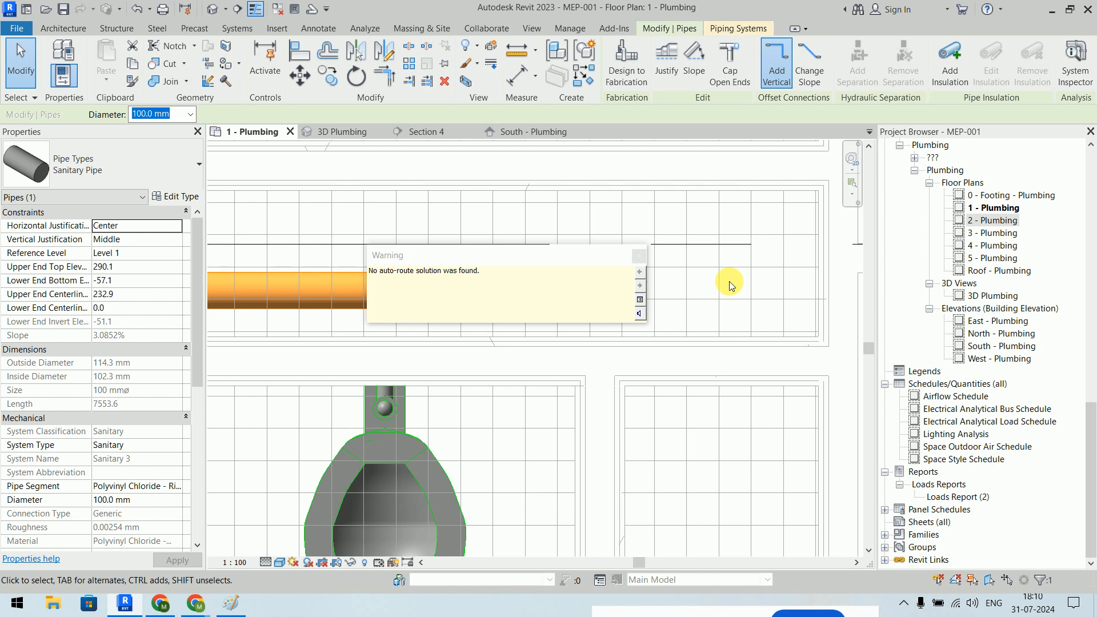
{"action": "left_click", "coordinate": [638, 256]}
{"action": "scroll", "coordinate": [683, 290], "scroll_direction": "down", "scroll_amount": 1}
{"action": "scroll", "coordinate": [683, 290], "scroll_direction": "down", "scroll_amount": 4}
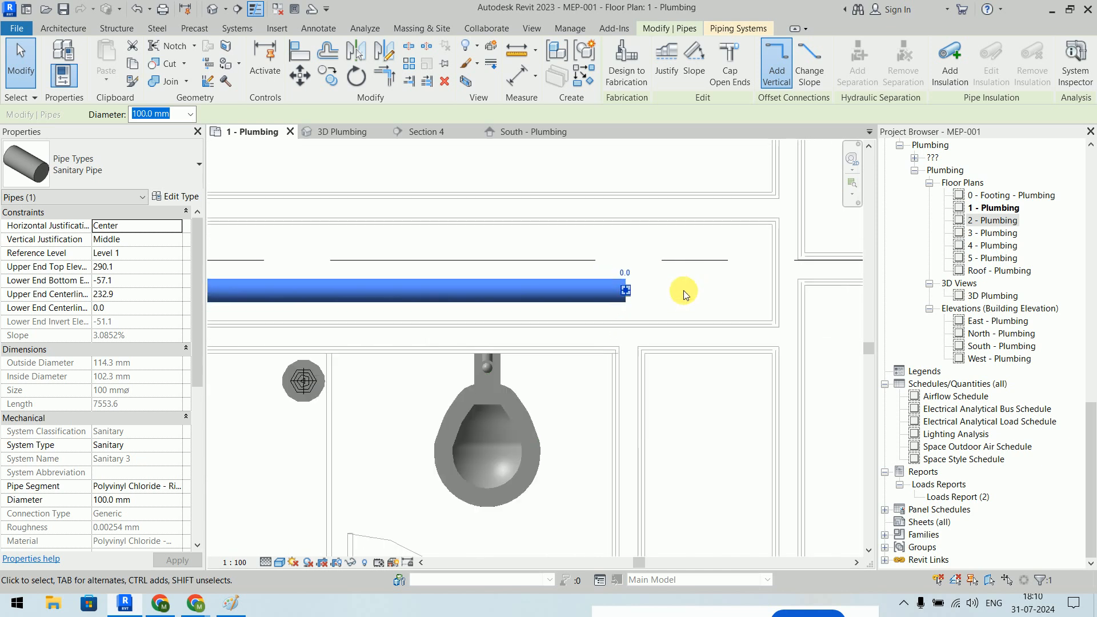
{"action": "scroll", "coordinate": [351, 256], "scroll_direction": "up", "scroll_amount": 4}
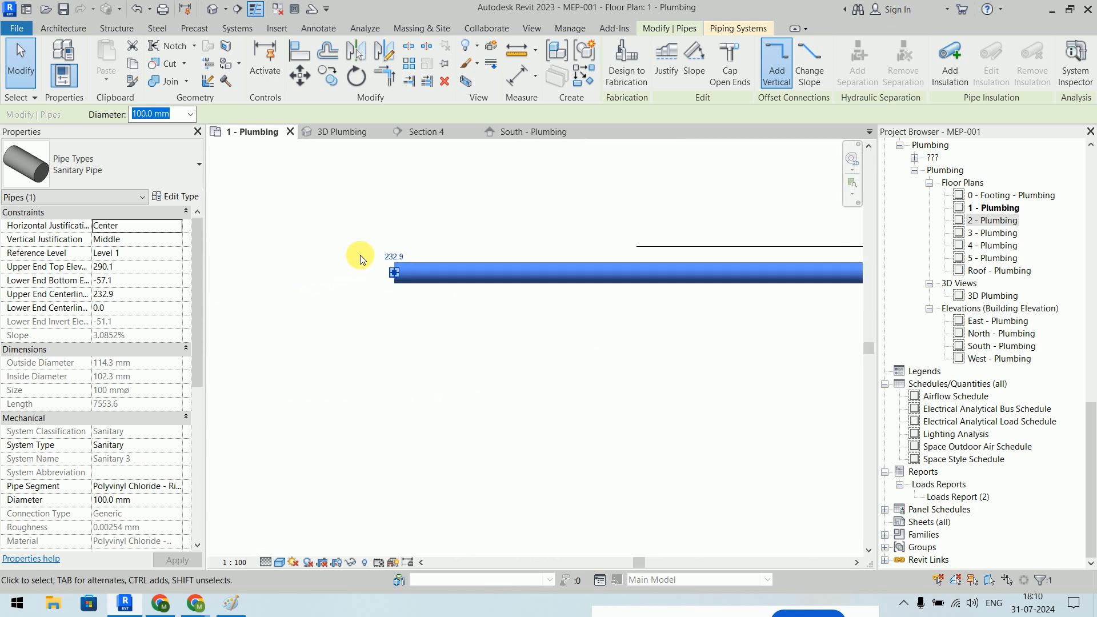
- Set the left-end elevation to -100 so the main slopes about 1.32%
{"action": "left_click", "coordinate": [393, 257]}
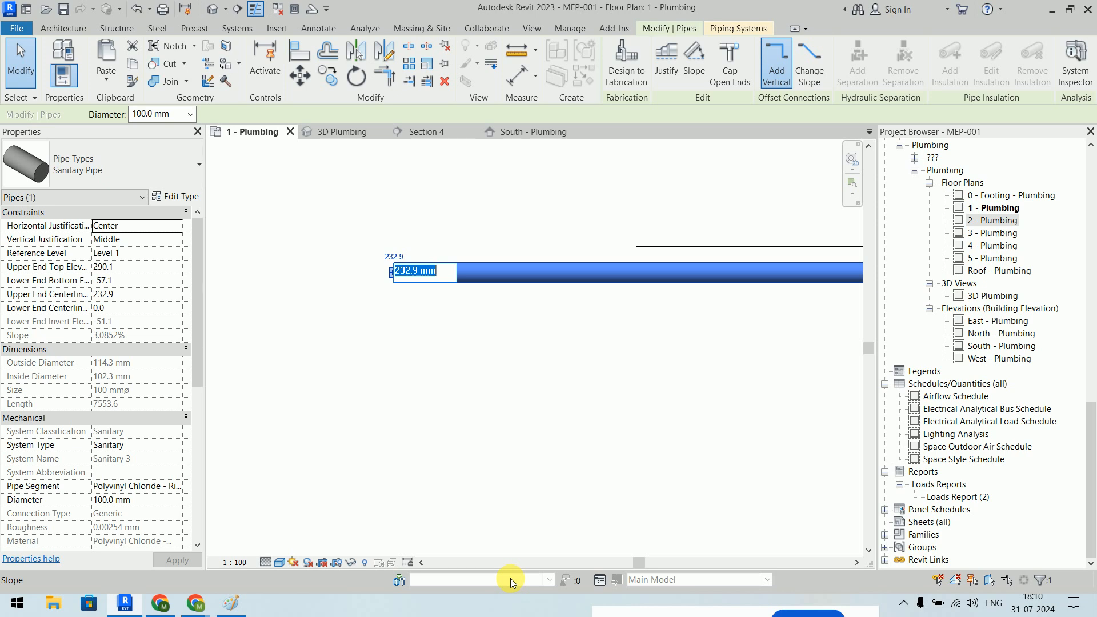
{"action": "key", "text": "BackSpace"}
{"action": "type", "text": "-100"}
{"action": "key", "text": "Return"}
{"action": "scroll", "coordinate": [484, 417], "scroll_direction": "down", "scroll_amount": 6}
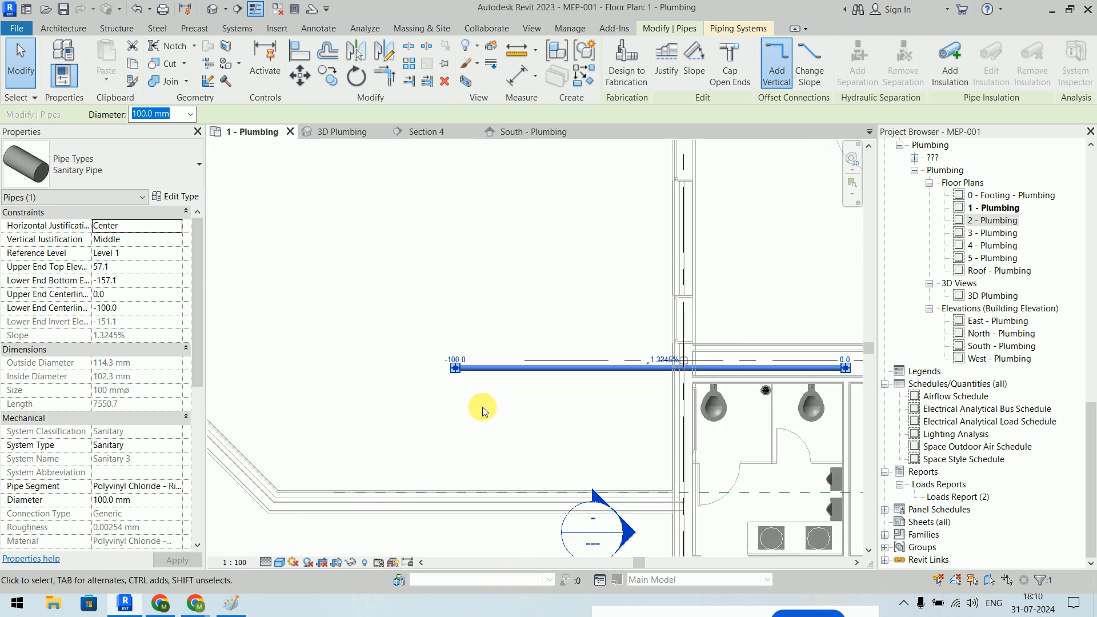
{"action": "key", "text": "Escape"}
{"action": "scroll", "coordinate": [544, 276], "scroll_direction": "up", "scroll_amount": 3}
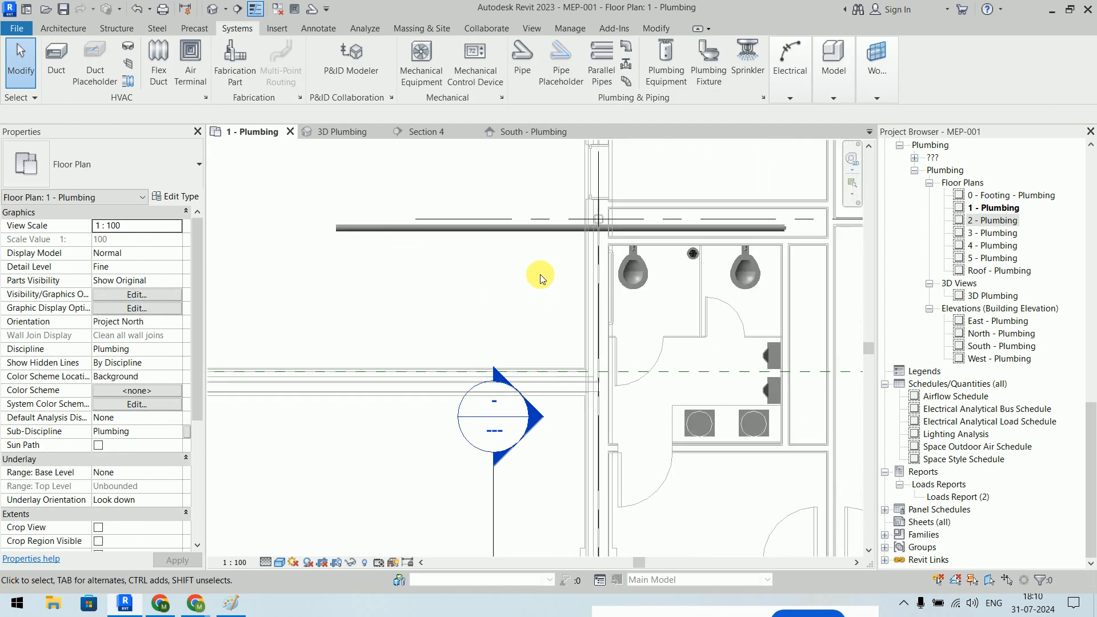
- Change the main's slope value to 1%, so it falls from 0.0 to -75.5
{"action": "left_click", "coordinate": [467, 247]}
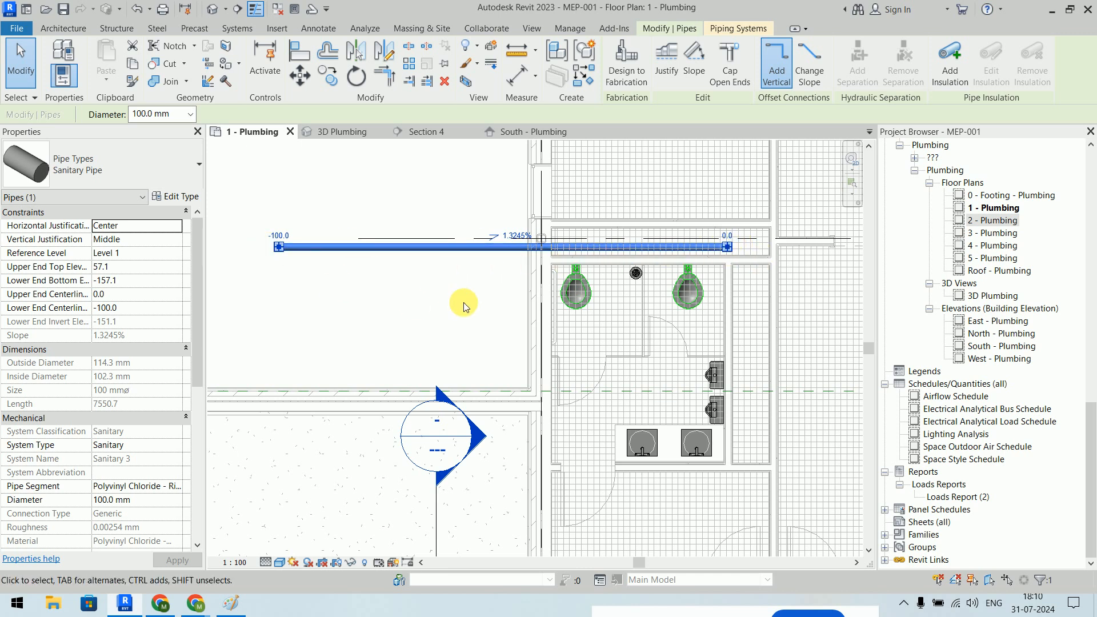
{"action": "scroll", "coordinate": [516, 220], "scroll_direction": "up", "scroll_amount": 5}
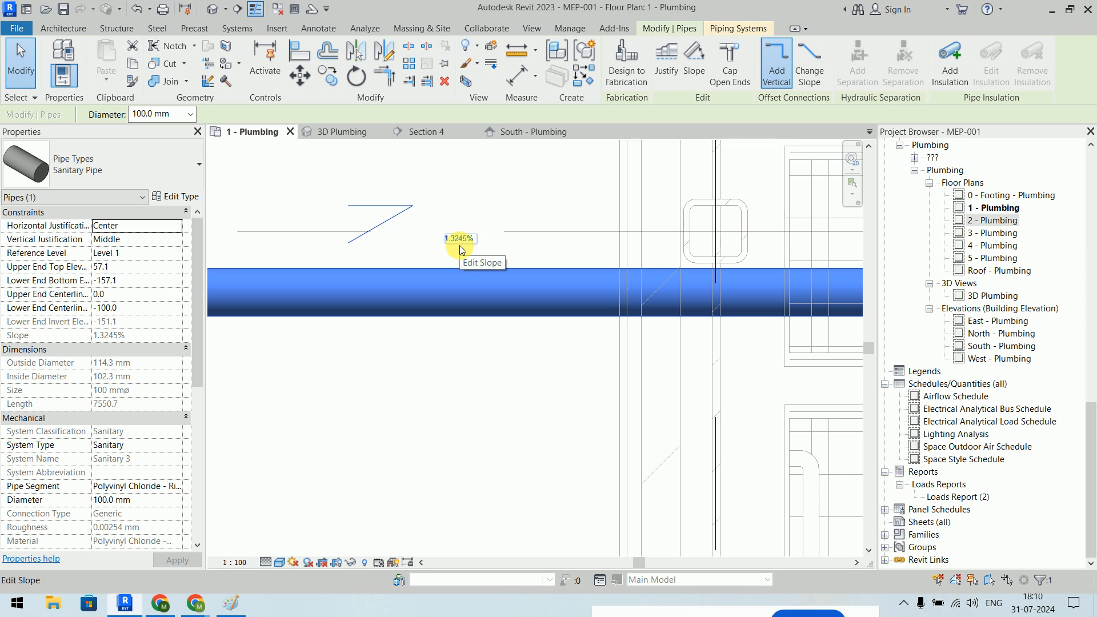
{"action": "left_click", "coordinate": [460, 246]}
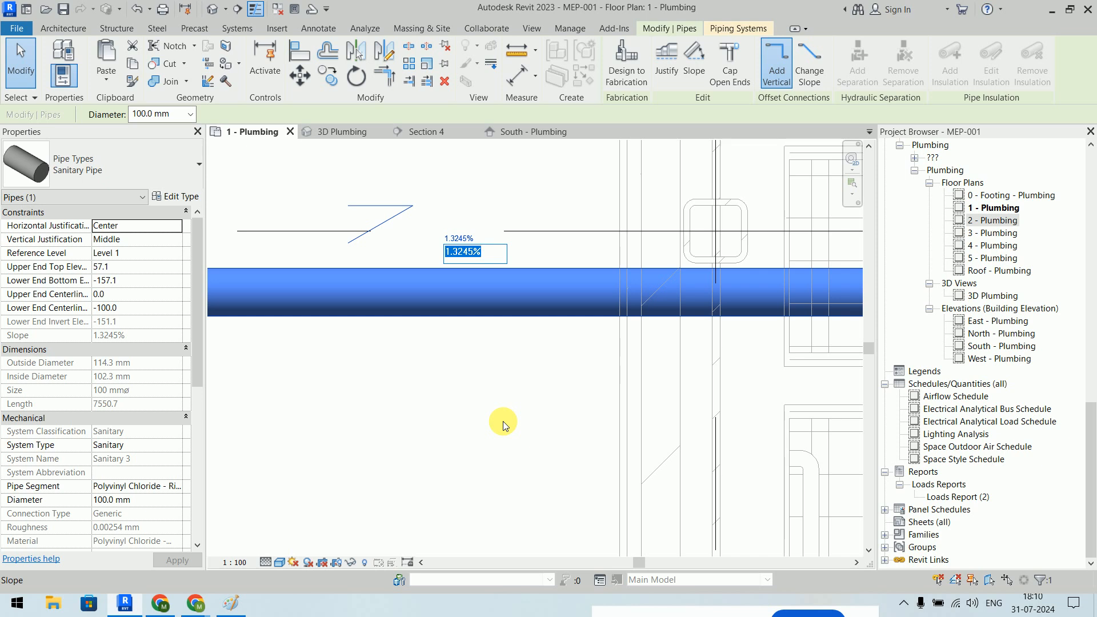
{"action": "type", "text": "1"}
{"action": "key", "text": "Return"}
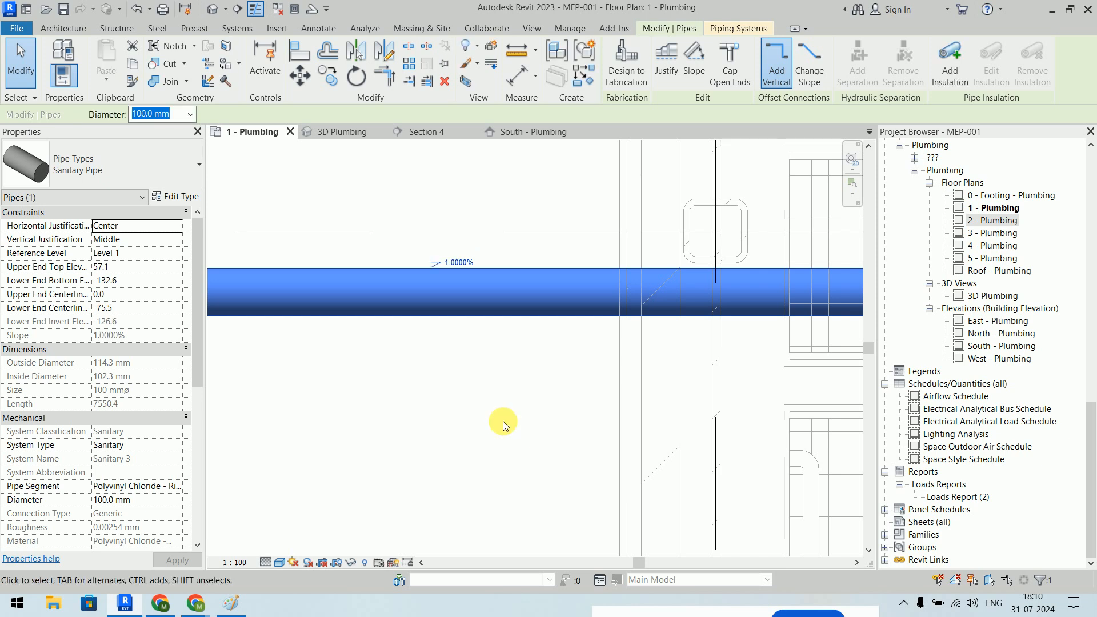
{"action": "scroll", "coordinate": [492, 348], "scroll_direction": "down", "scroll_amount": 4}
- Check the sloped main's left end, then open the South - Plumbing elevation
{"action": "middle_click_drag", "start_coordinate": [448, 415], "coordinate": [644, 294]}
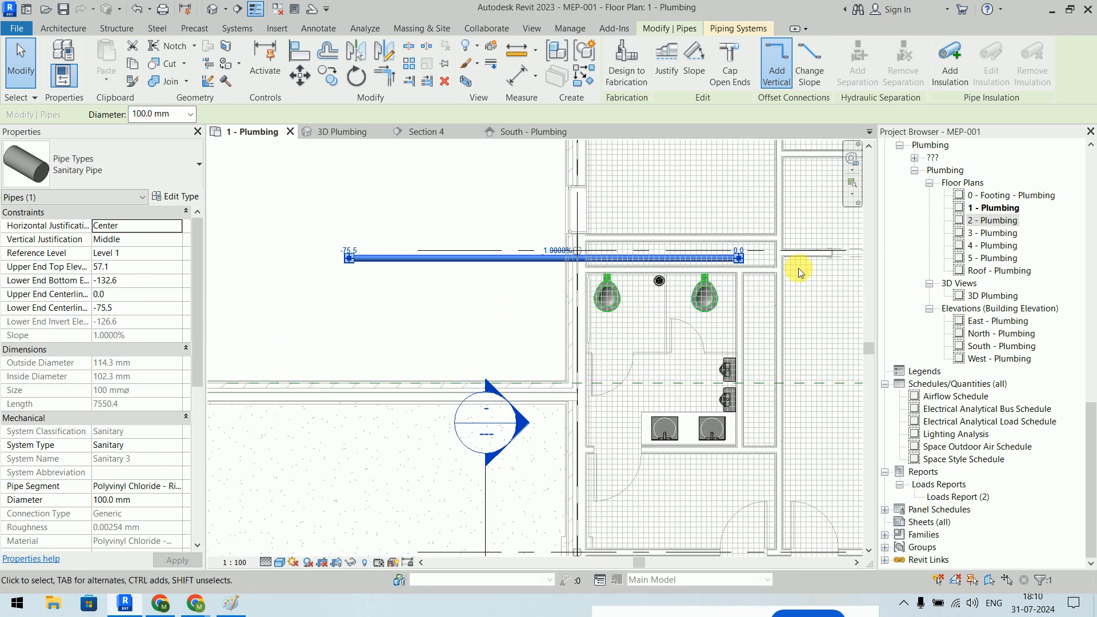
{"action": "scroll", "coordinate": [361, 270], "scroll_direction": "up", "scroll_amount": 2}
{"action": "scroll", "coordinate": [352, 246], "scroll_direction": "up", "scroll_amount": 2}
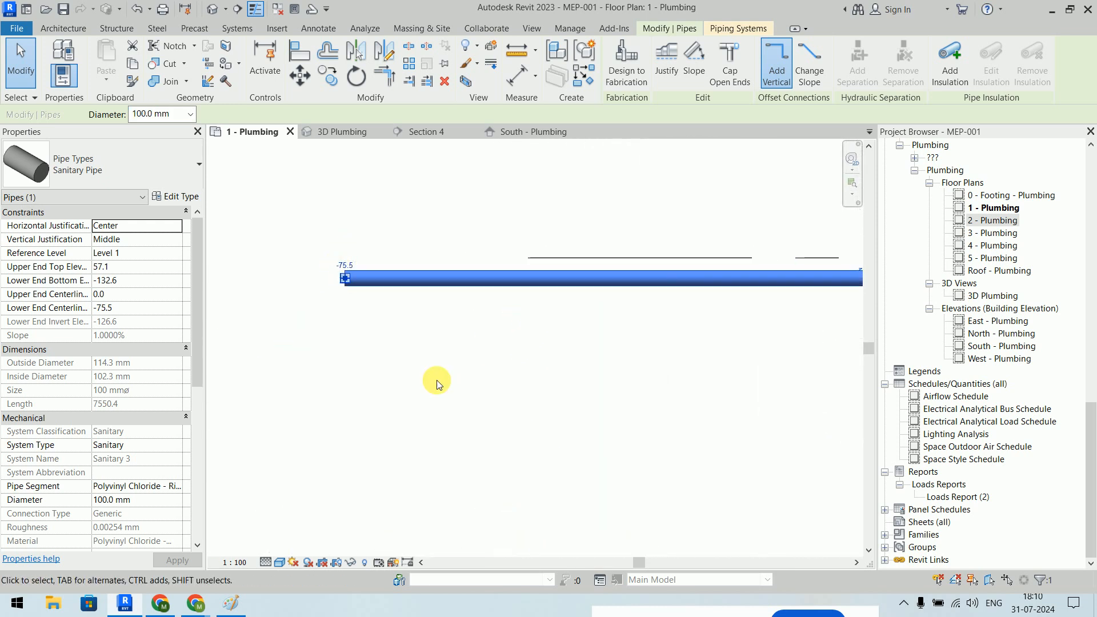
{"action": "scroll", "coordinate": [437, 379], "scroll_direction": "down", "scroll_amount": 1}
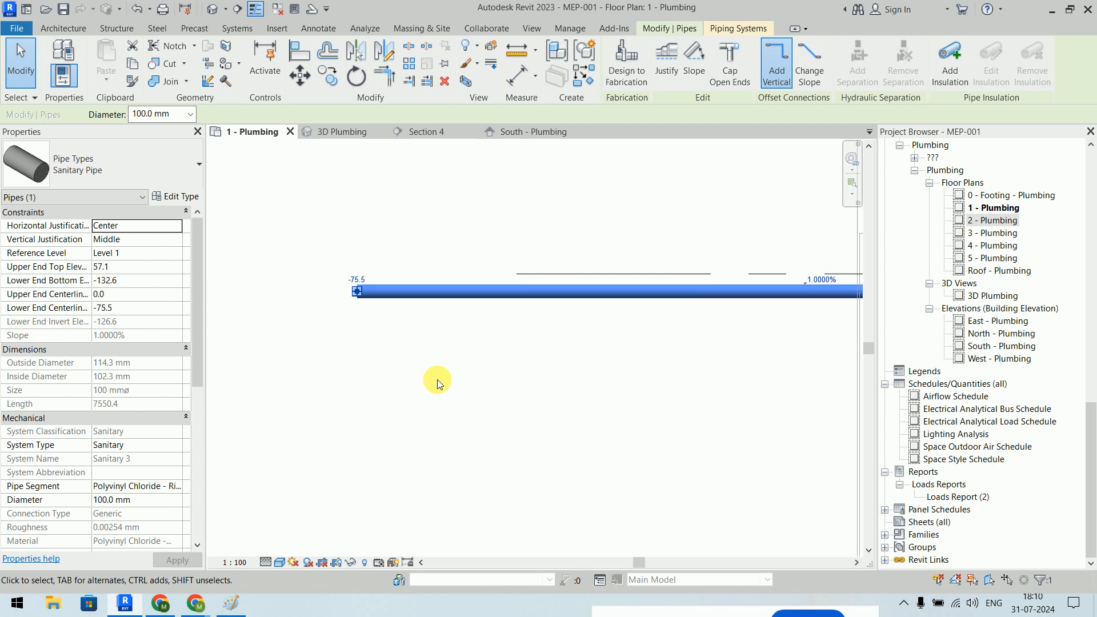
{"action": "scroll", "coordinate": [612, 404], "scroll_direction": "down", "scroll_amount": 2}
{"action": "middle_click_drag", "start_coordinate": [612, 404], "coordinate": [482, 336]}
{"action": "left_click", "coordinate": [473, 329]}
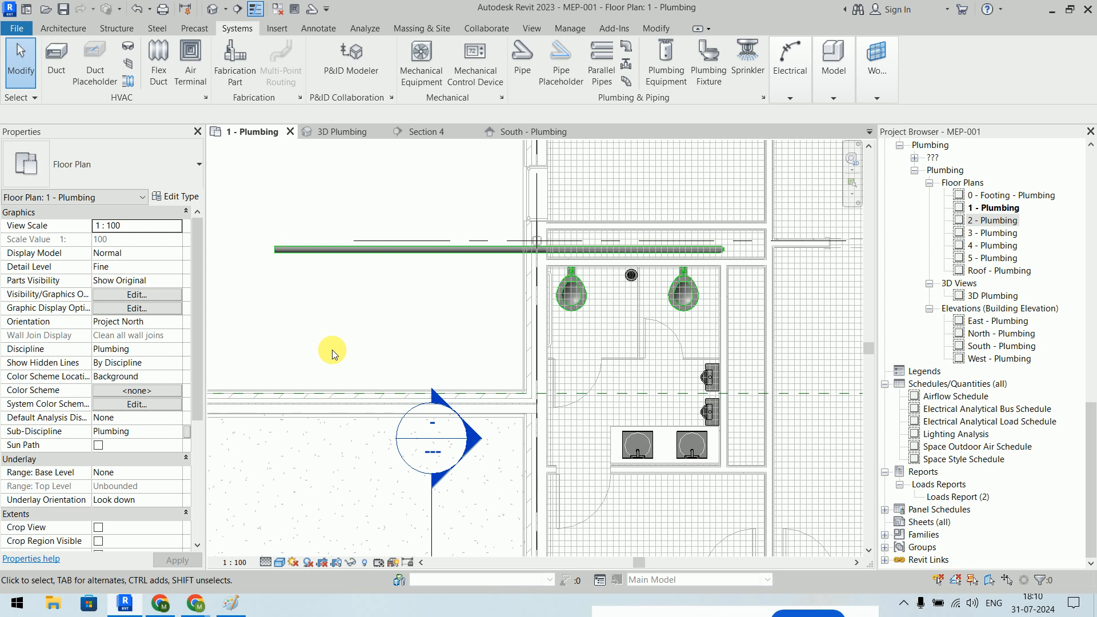
{"action": "left_click", "coordinate": [501, 139]}
- Set the South - Plumbing elevation to Fine detail level and Shaded visual style
{"action": "scroll", "coordinate": [479, 409], "scroll_direction": "down", "scroll_amount": 2}
{"action": "middle_click_drag", "start_coordinate": [478, 409], "coordinate": [625, 219]}
{"action": "middle_click_drag", "start_coordinate": [583, 493], "coordinate": [561, 358]}
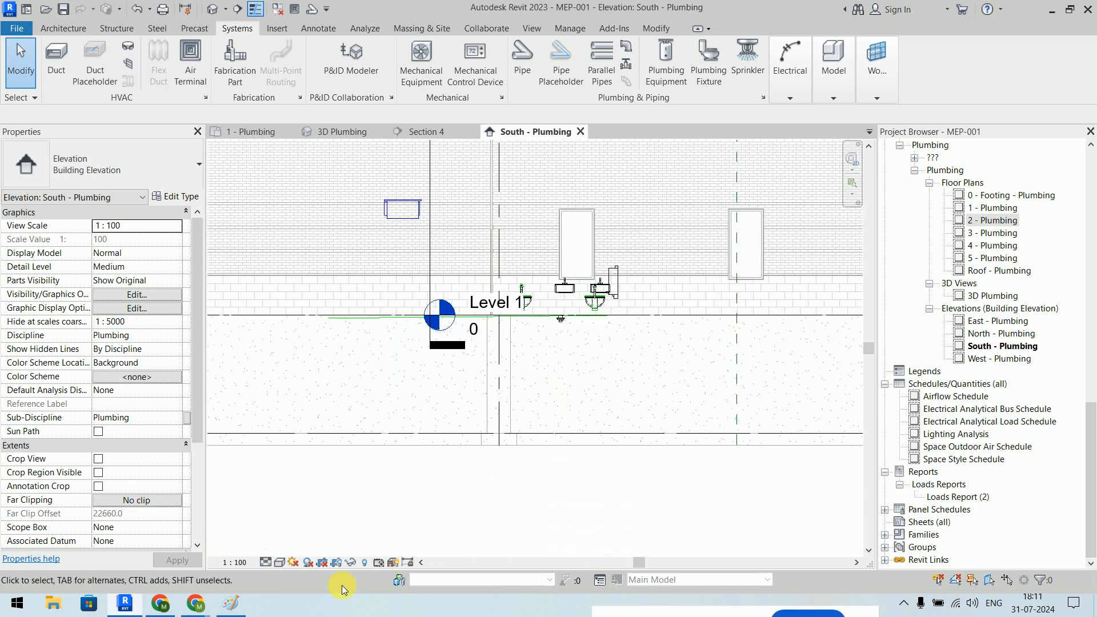
{"action": "left_click", "coordinate": [266, 562]}
{"action": "left_click", "coordinate": [279, 562]}
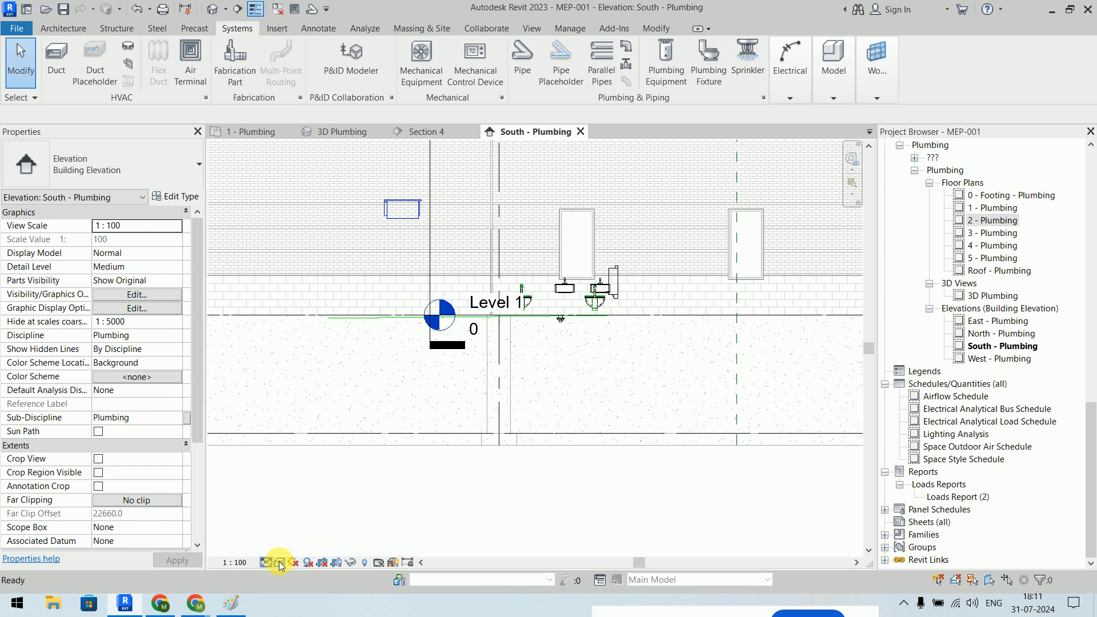
{"action": "left_click", "coordinate": [280, 562]}
{"action": "left_click", "coordinate": [303, 518]}
- Inspect the sloped main below Level 1, then return to the 1 - Plumbing plan
{"action": "scroll", "coordinate": [527, 320], "scroll_direction": "up", "scroll_amount": 3}
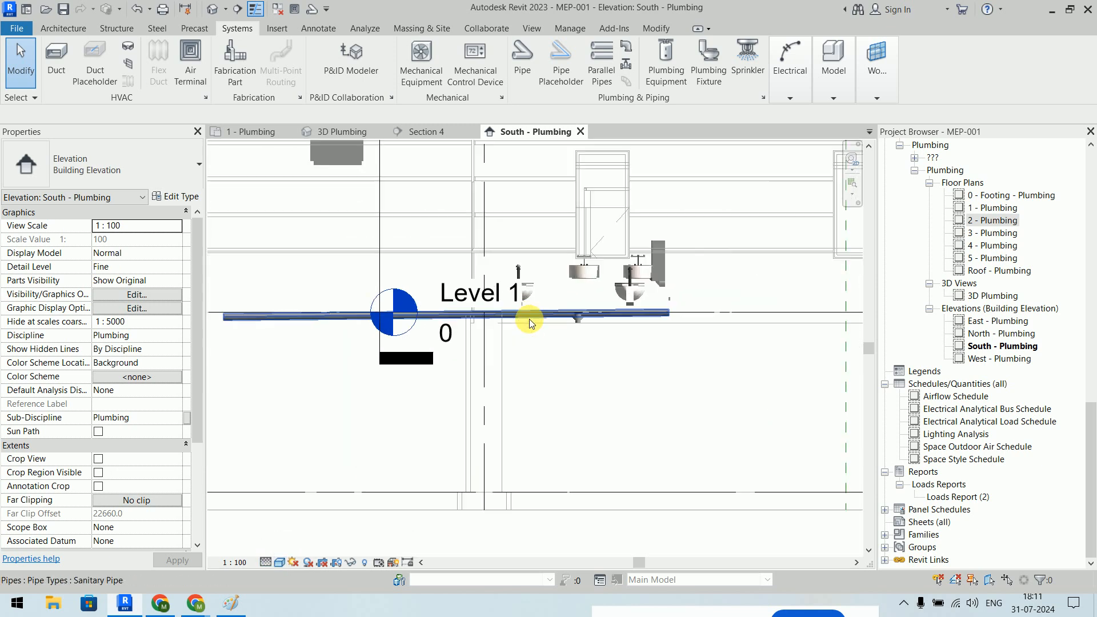
{"action": "middle_click_drag", "start_coordinate": [625, 331], "coordinate": [739, 294]}
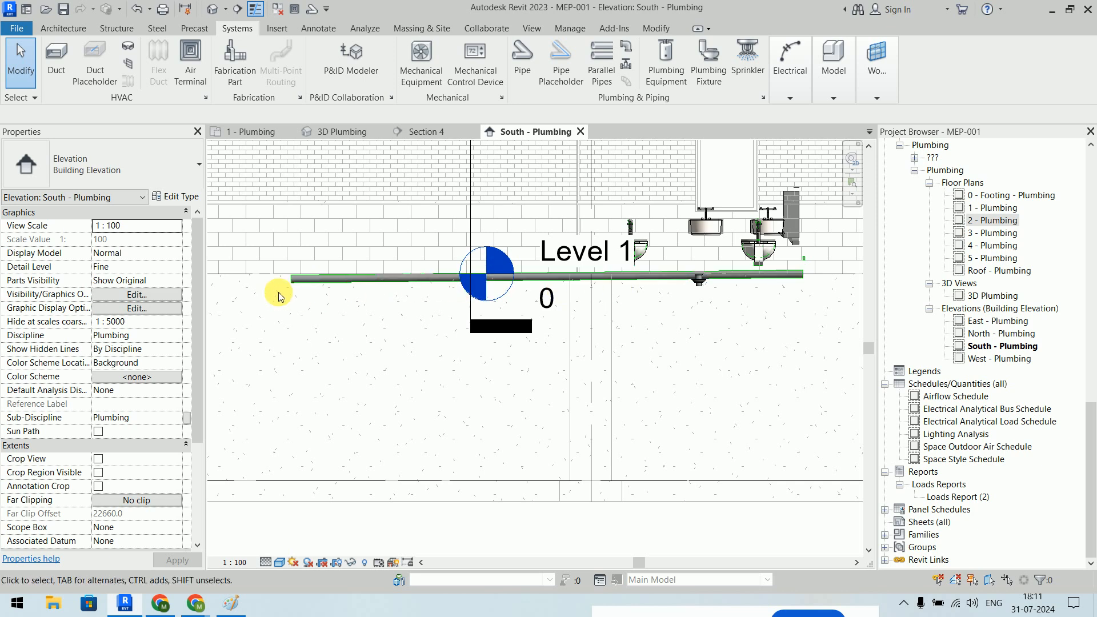
{"action": "scroll", "coordinate": [773, 280], "scroll_direction": "up", "scroll_amount": 5}
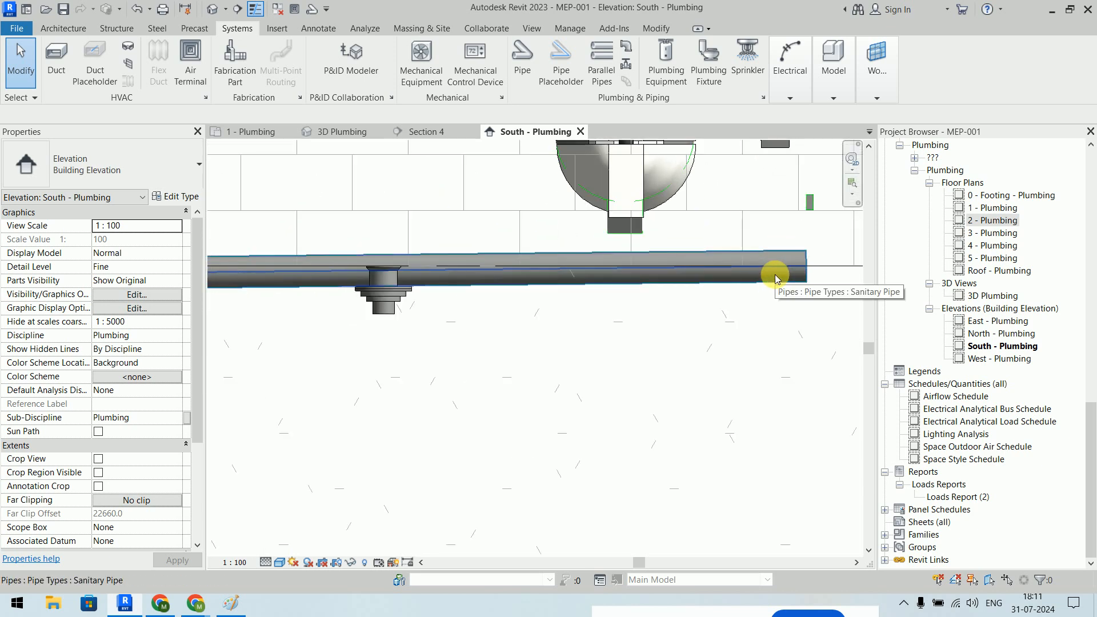
{"action": "scroll", "coordinate": [775, 275], "scroll_direction": "down", "scroll_amount": 4}
{"action": "mouse_move", "coordinate": [582, 330]}
{"action": "middle_mouse_down"}
{"action": "mouse_move", "coordinate": [658, 318]}
{"action": "mouse_move", "coordinate": [960, 318]}
{"action": "middle_mouse_up"}
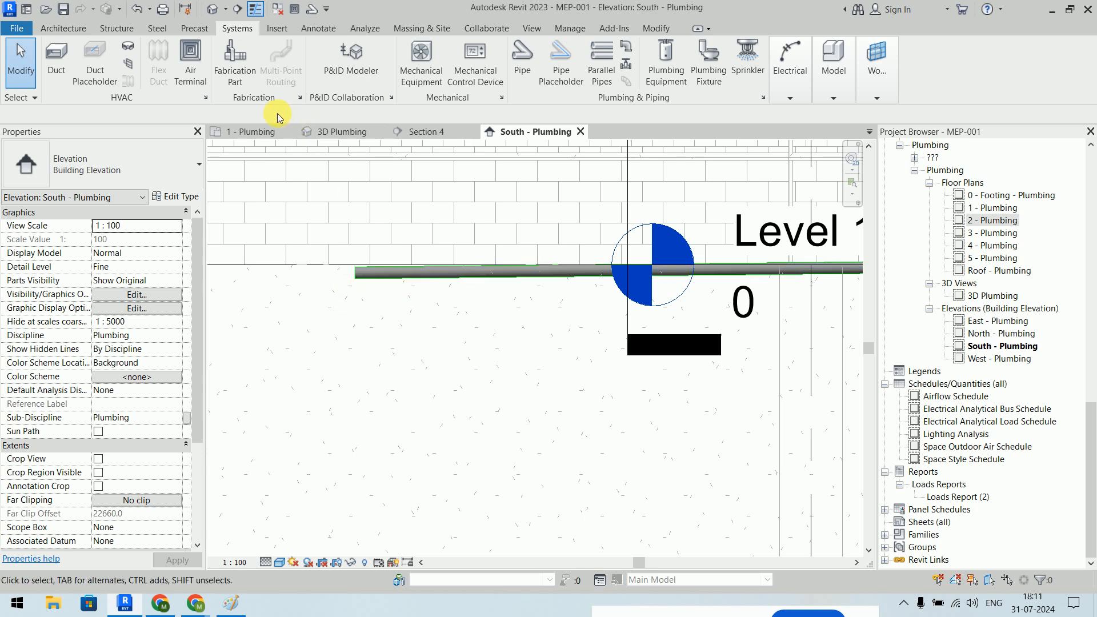
{"action": "left_click", "coordinate": [246, 138]}
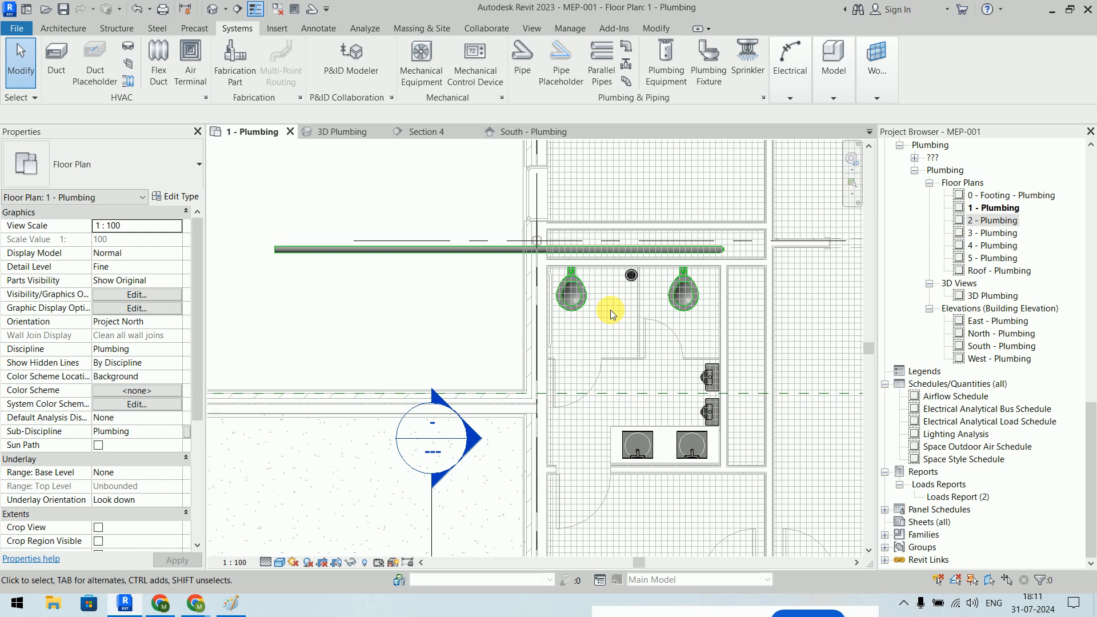
- Try connecting the wall-mounted water closet's 80 mm sanitary connector into the main, then dismiss the fitting error
{"action": "scroll", "coordinate": [701, 259], "scroll_direction": "up", "scroll_amount": 8}
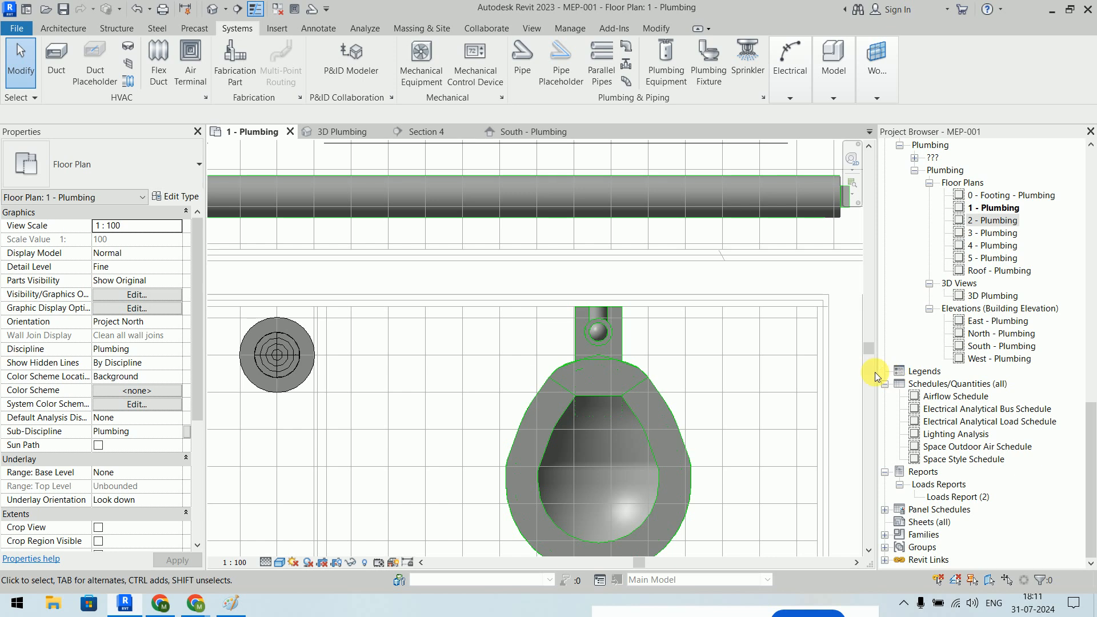
{"action": "left_click", "coordinate": [663, 385]}
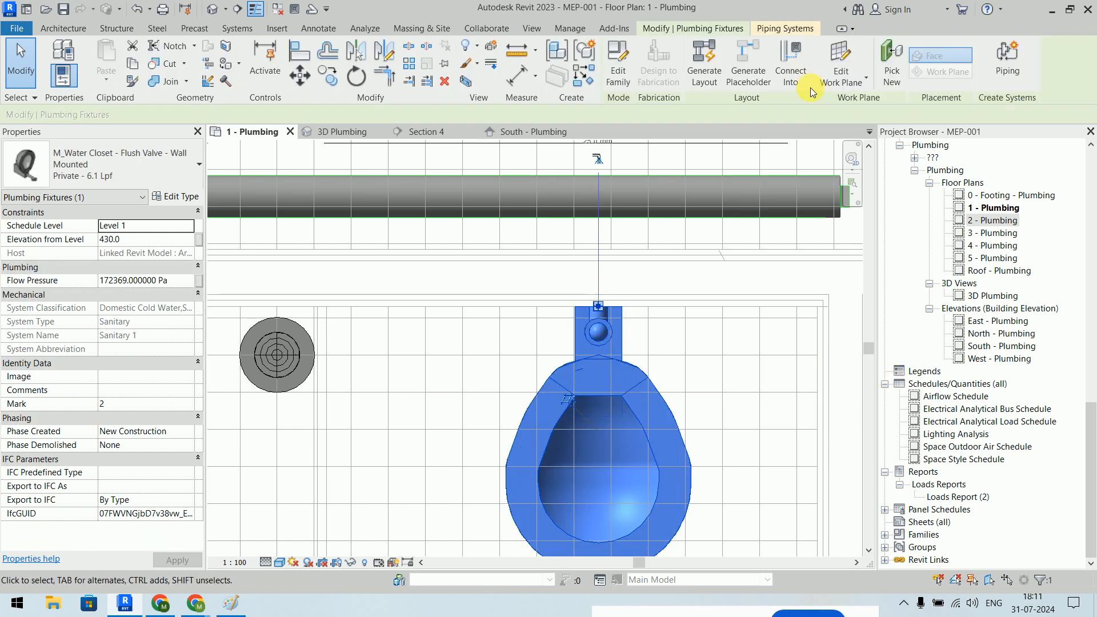
{"action": "left_click", "coordinate": [797, 63]}
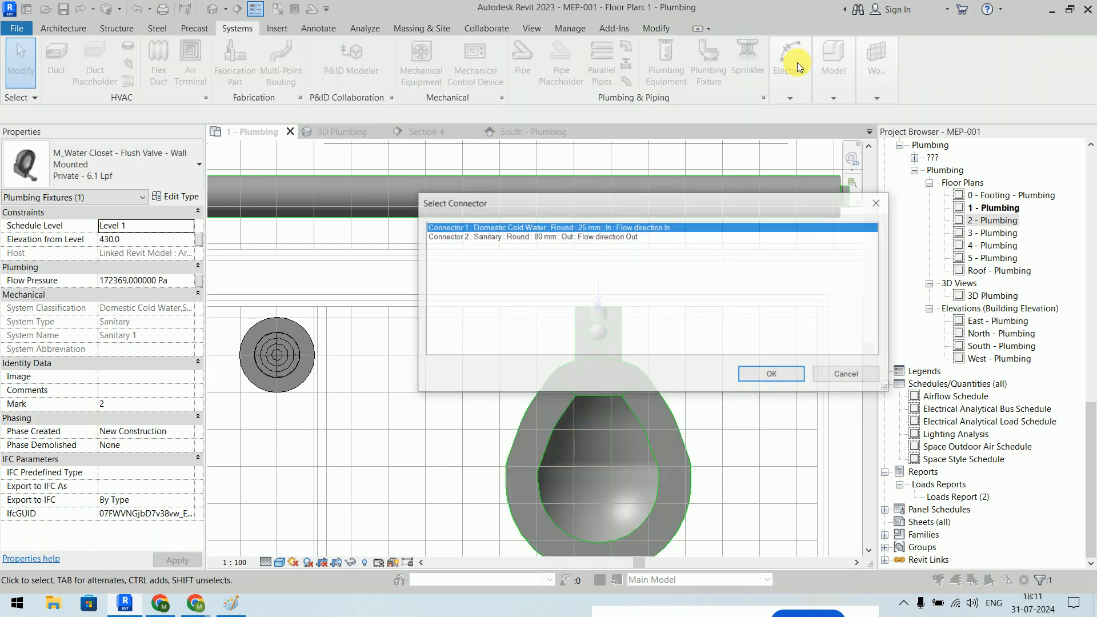
{"action": "left_click", "coordinate": [579, 237]}
{"action": "left_click", "coordinate": [769, 378]}
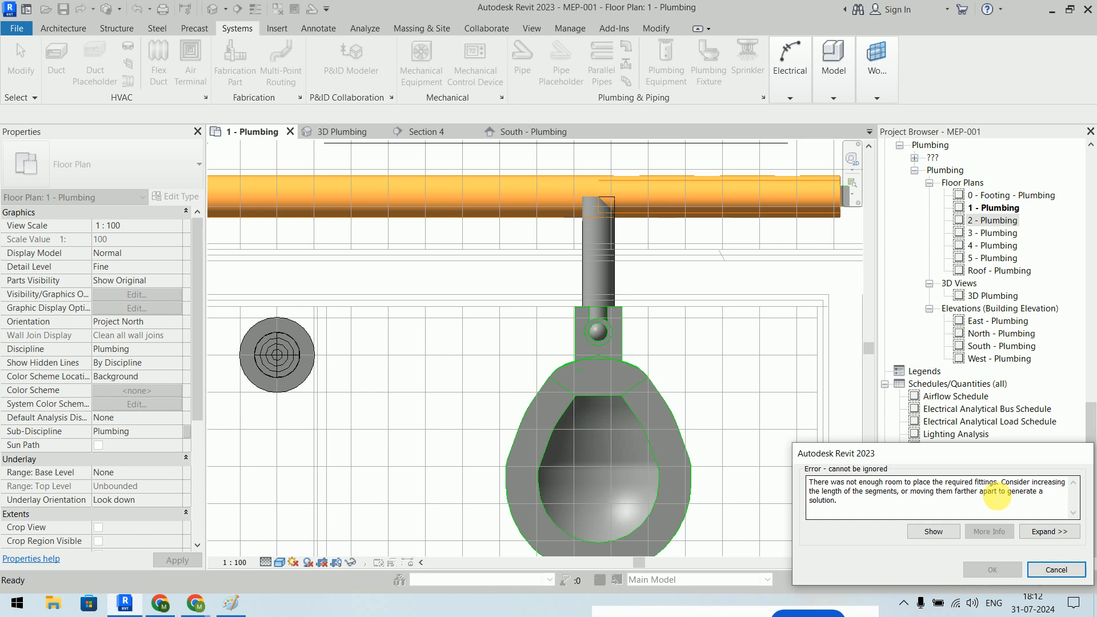
{"action": "left_click", "coordinate": [1056, 570]}
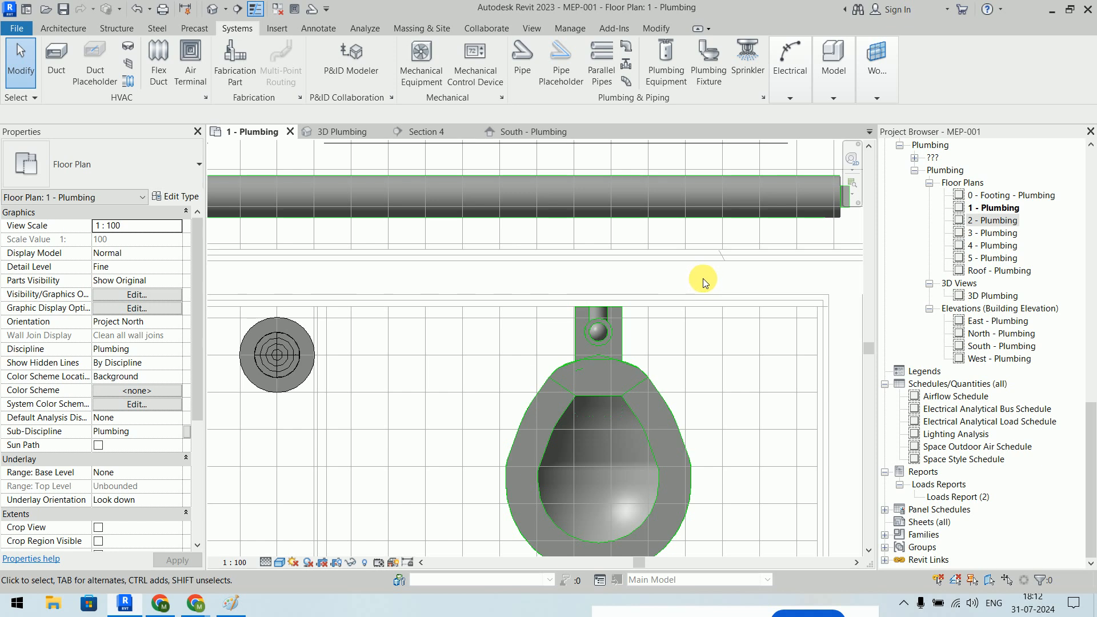
- Set the horizontal sanitary main's slope to 0 so it runs level
{"action": "left_click", "coordinate": [571, 196]}
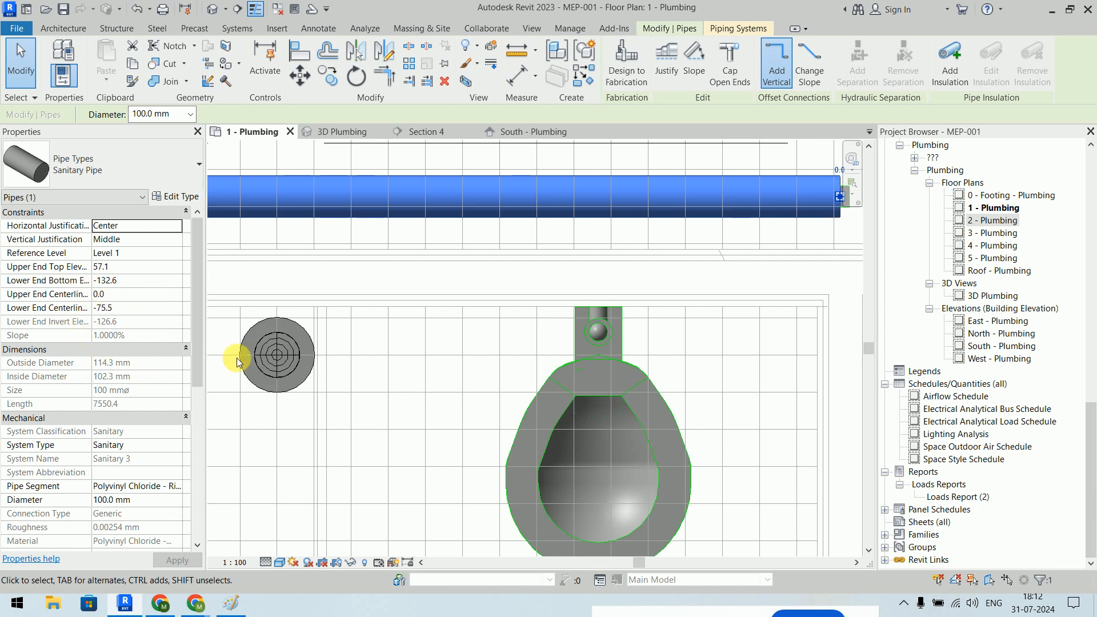
{"action": "scroll", "coordinate": [401, 290], "scroll_direction": "down", "scroll_amount": 6}
{"action": "middle_click_drag", "start_coordinate": [490, 287], "coordinate": [680, 289]}
{"action": "scroll", "coordinate": [674, 264], "scroll_direction": "down", "scroll_amount": 6}
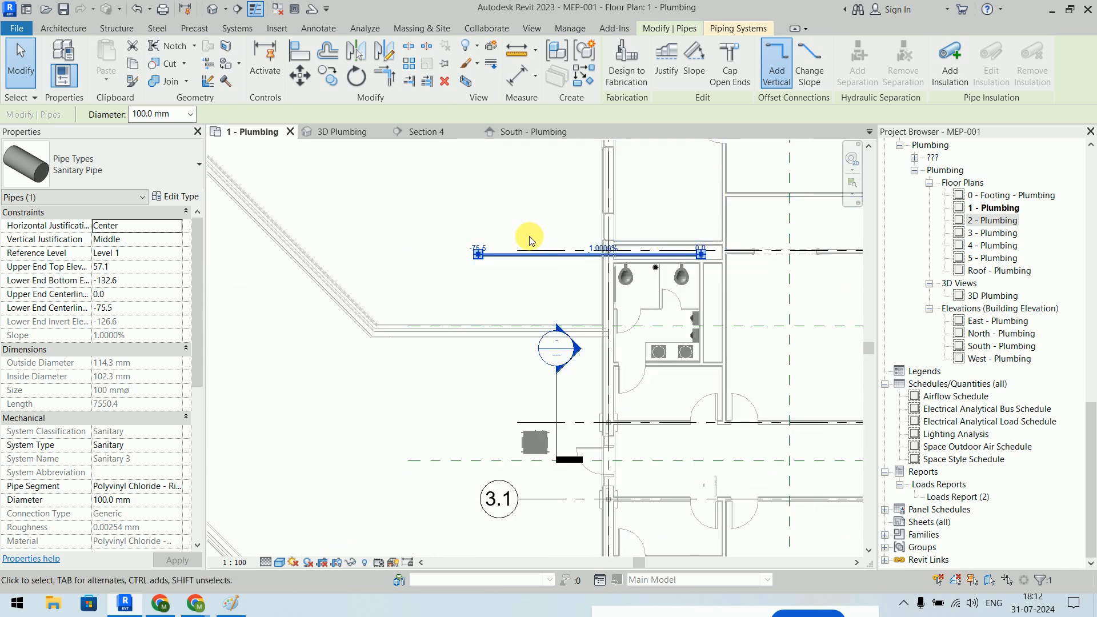
{"action": "scroll", "coordinate": [504, 234], "scroll_direction": "up", "scroll_amount": 5}
{"action": "left_click", "coordinate": [695, 271]}
{"action": "type", "text": "0"}
{"action": "key", "text": "Return"}
{"action": "left_click", "coordinate": [529, 360]}
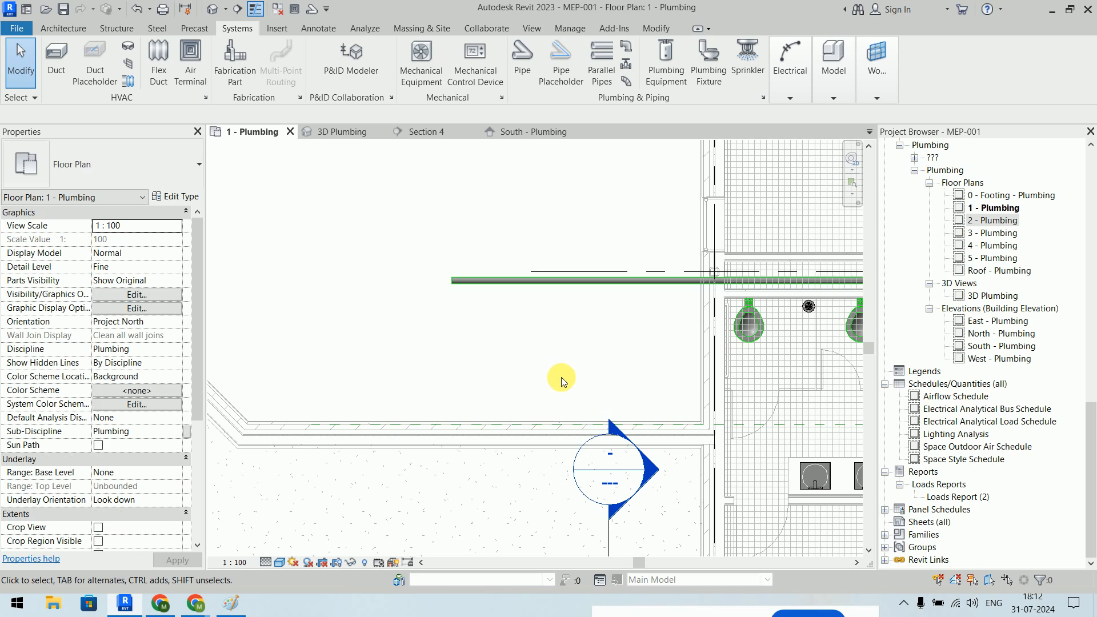
- Lower the sanitary main's middle elevation from 0 to -300 mm
{"action": "middle_click_drag", "start_coordinate": [560, 379], "coordinate": [452, 345]}
{"action": "left_click", "coordinate": [473, 245]}
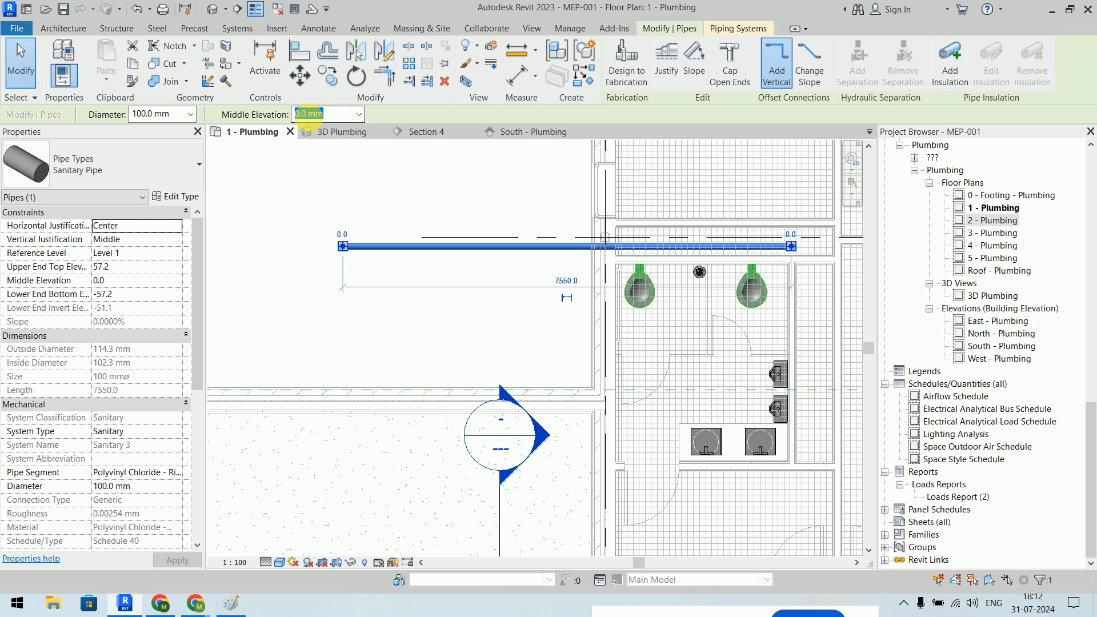
{"action": "double_click", "coordinate": [309, 116]}
{"action": "type", "text": "-300"}
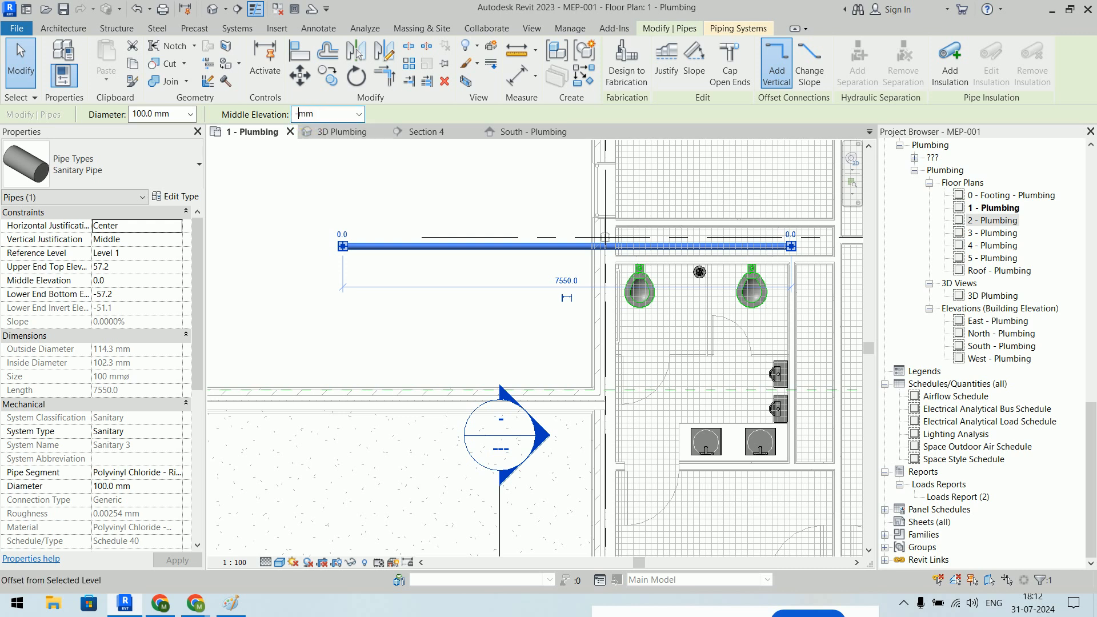
{"action": "key", "text": "Return"}
{"action": "middle_click_drag", "start_coordinate": [527, 348], "coordinate": [435, 322]}
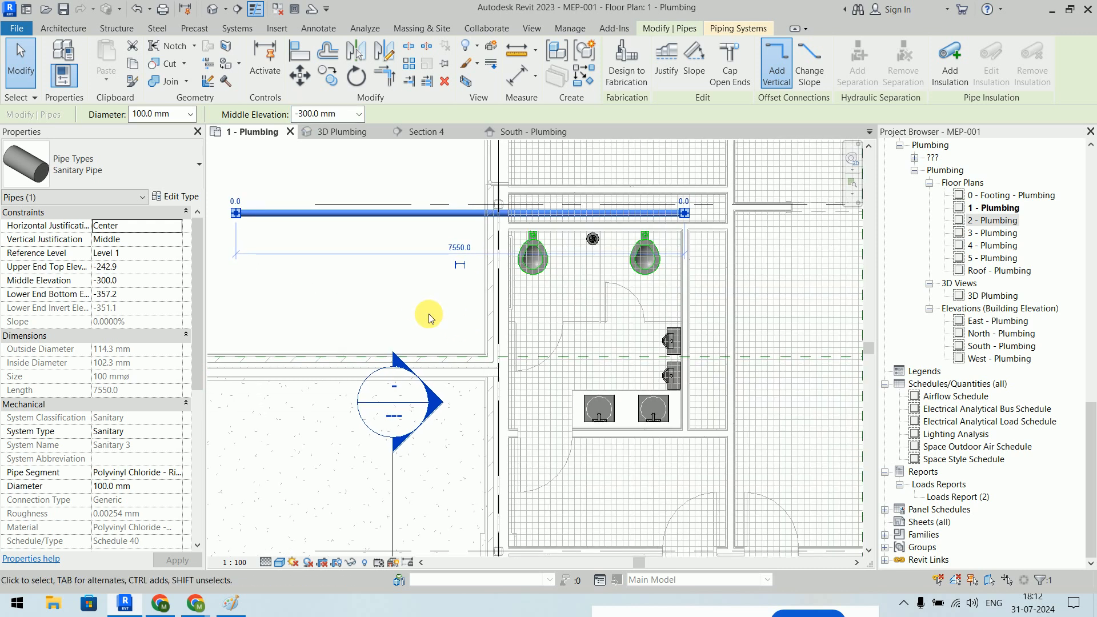
{"action": "left_click", "coordinate": [430, 311]}
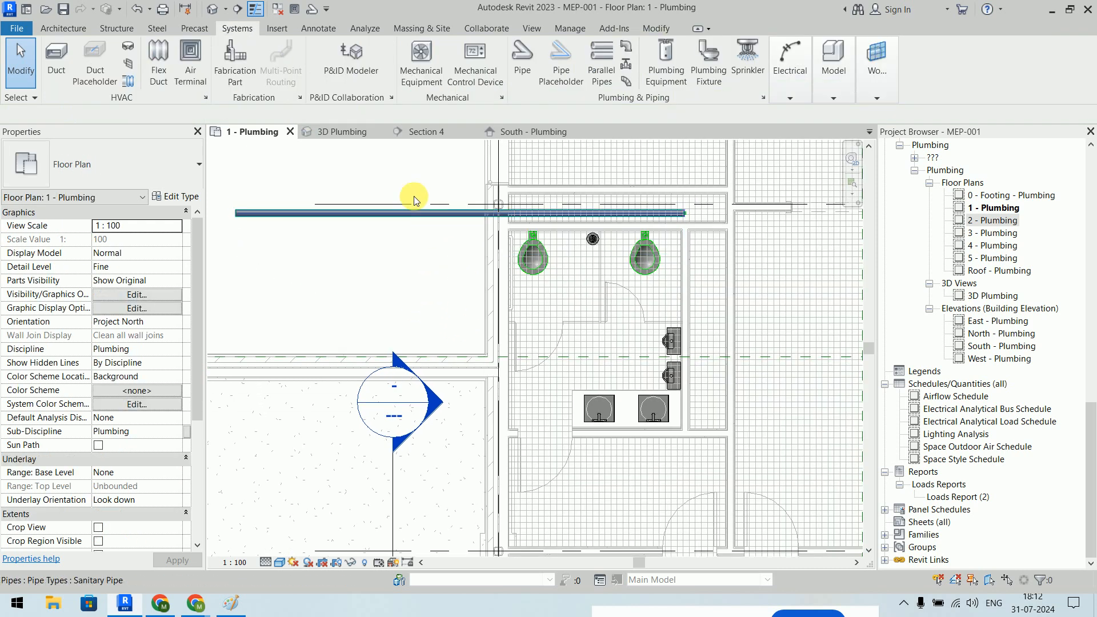
- Open the South - Plumbing elevation and select the sanitary main below Level 1
{"action": "left_click", "coordinate": [521, 132]}
{"action": "scroll", "coordinate": [736, 399], "scroll_direction": "down", "scroll_amount": 4}
{"action": "middle_click_drag", "start_coordinate": [736, 394], "coordinate": [420, 314]}
{"action": "scroll", "coordinate": [544, 314], "scroll_direction": "up", "scroll_amount": 2}
{"action": "scroll", "coordinate": [475, 303], "scroll_direction": "up", "scroll_amount": 3}
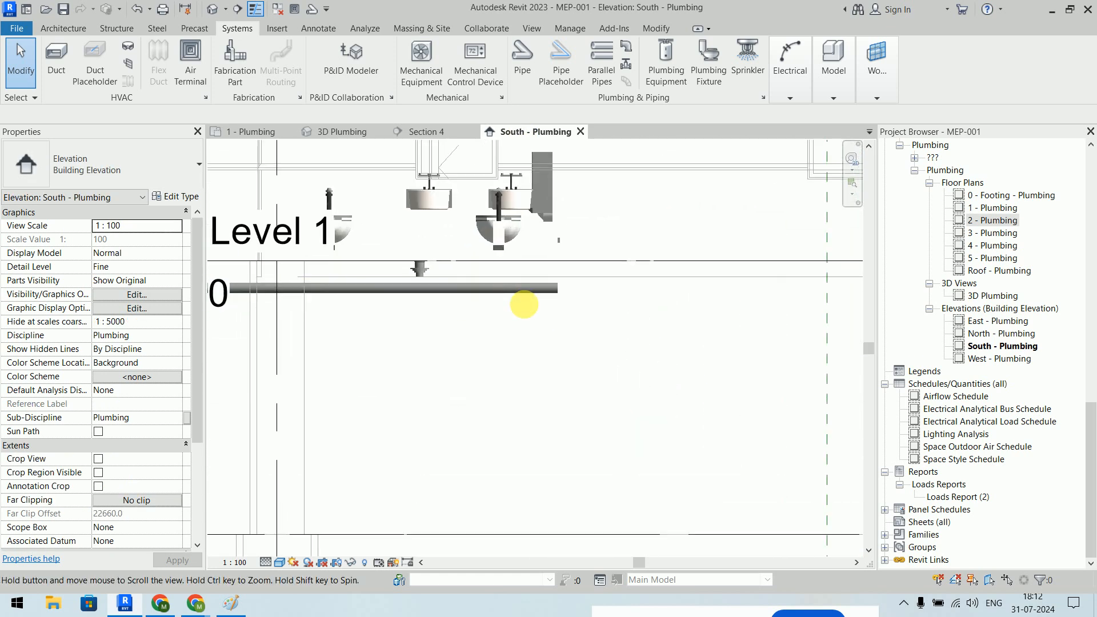
{"action": "scroll", "coordinate": [612, 299], "scroll_direction": "down", "scroll_amount": 1}
{"action": "left_click", "coordinate": [618, 293]}
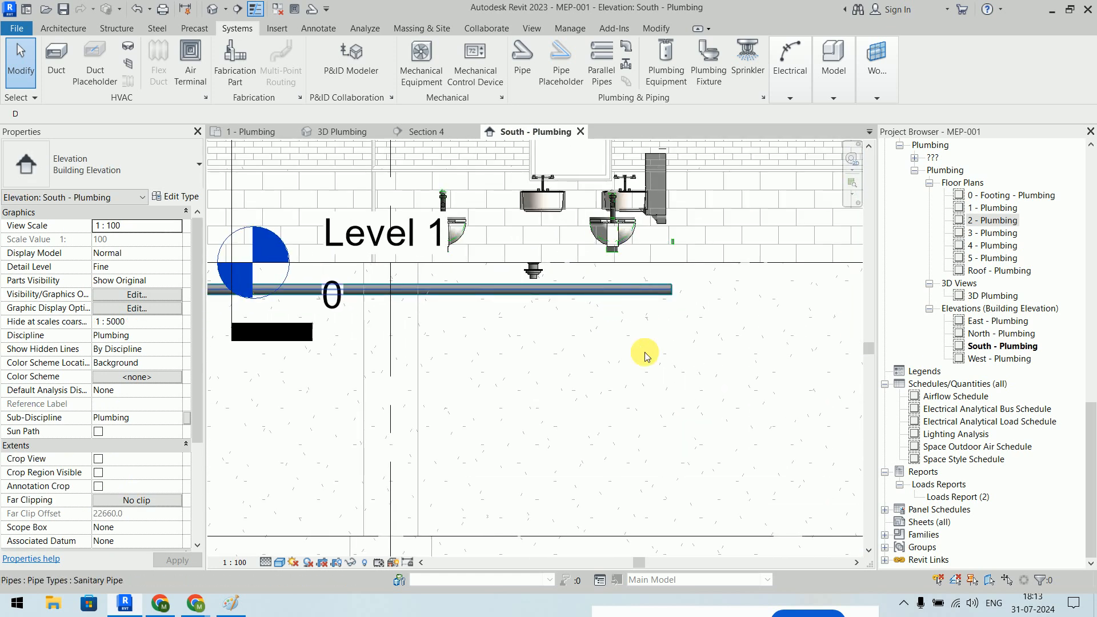
{"action": "scroll", "coordinate": [642, 355], "scroll_direction": "down", "scroll_amount": 1}
{"action": "middle_click_drag", "start_coordinate": [642, 355], "coordinate": [701, 290]}
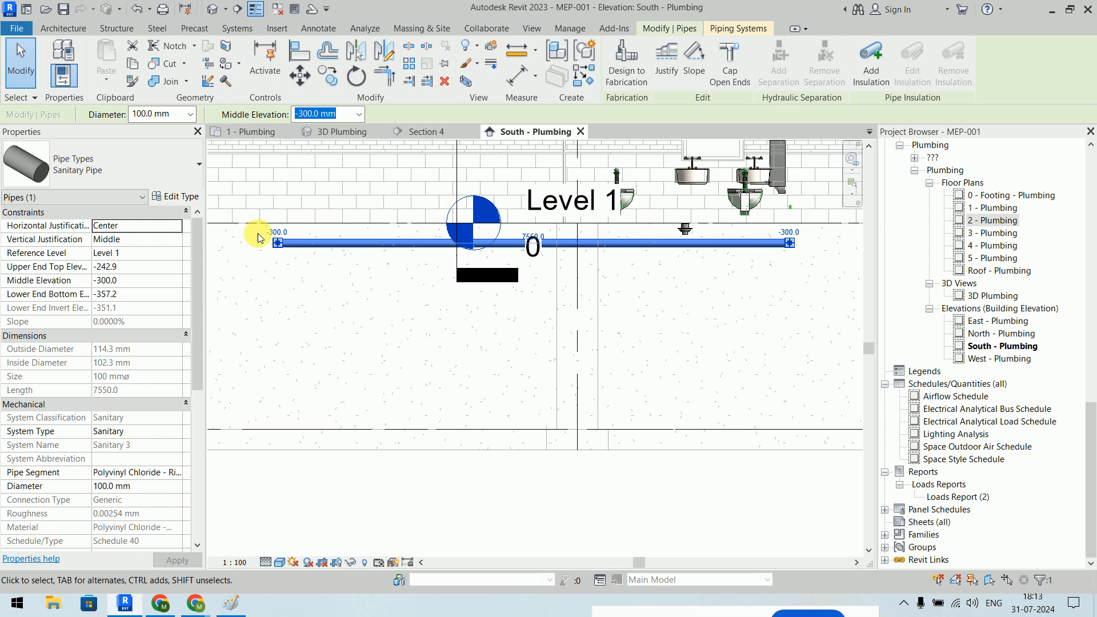
- Set the main's left end offset to -400 mm and its slope to 1%, then return to 1 - Plumbing
{"action": "left_click", "coordinate": [294, 235]}
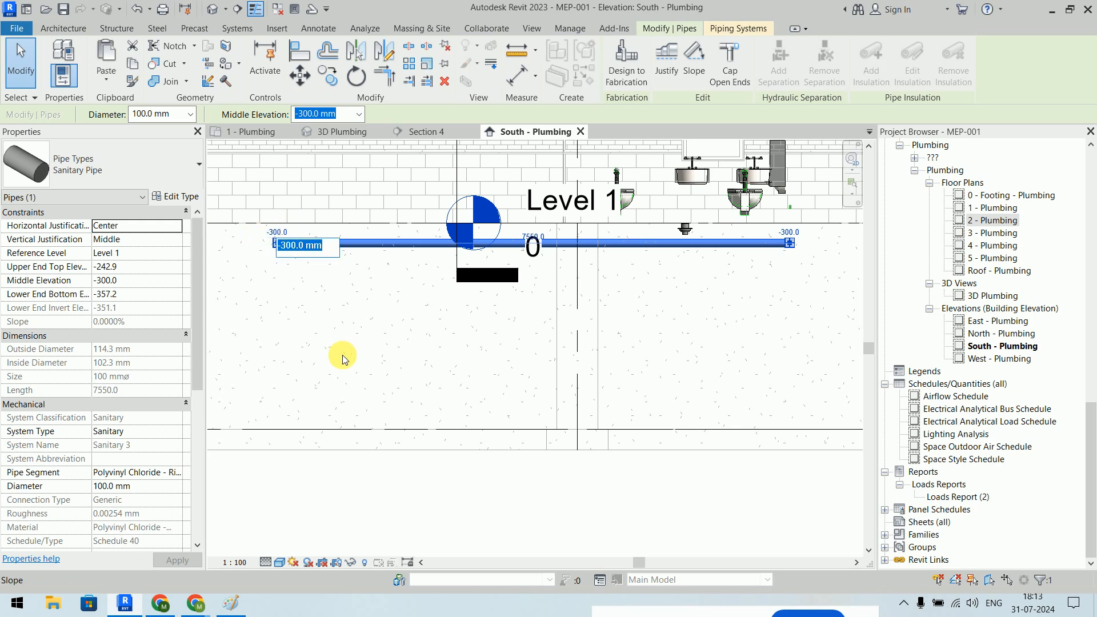
{"action": "type", "text": "-400"}
{"action": "key", "text": "Return"}
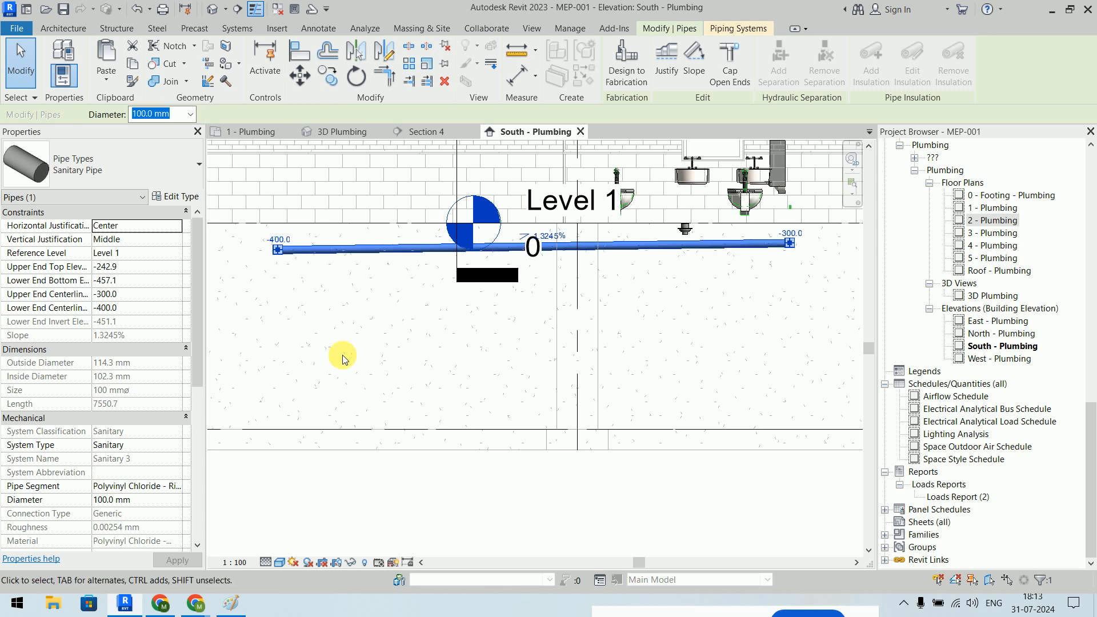
{"action": "left_click", "coordinate": [550, 239]}
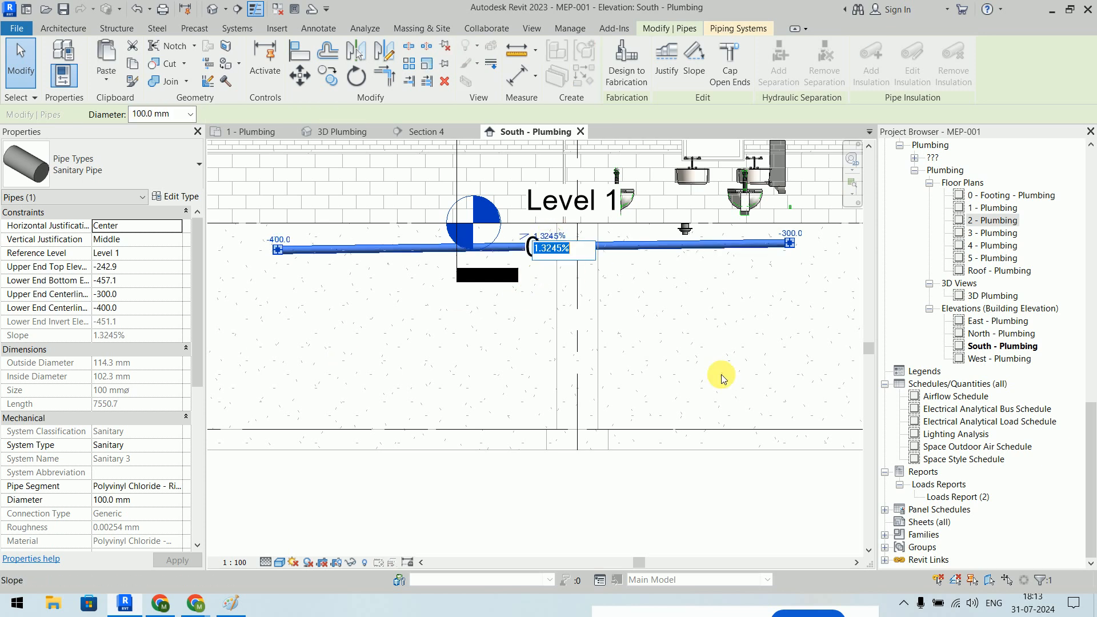
{"action": "type", "text": "1"}
{"action": "key", "text": "Return"}
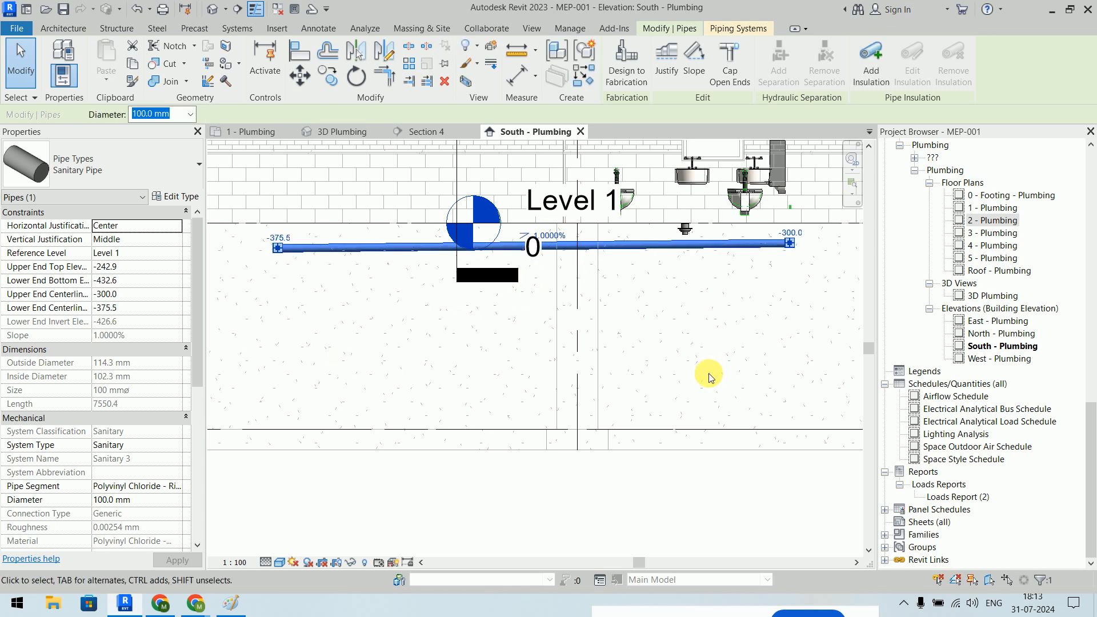
{"action": "left_click", "coordinate": [404, 386]}
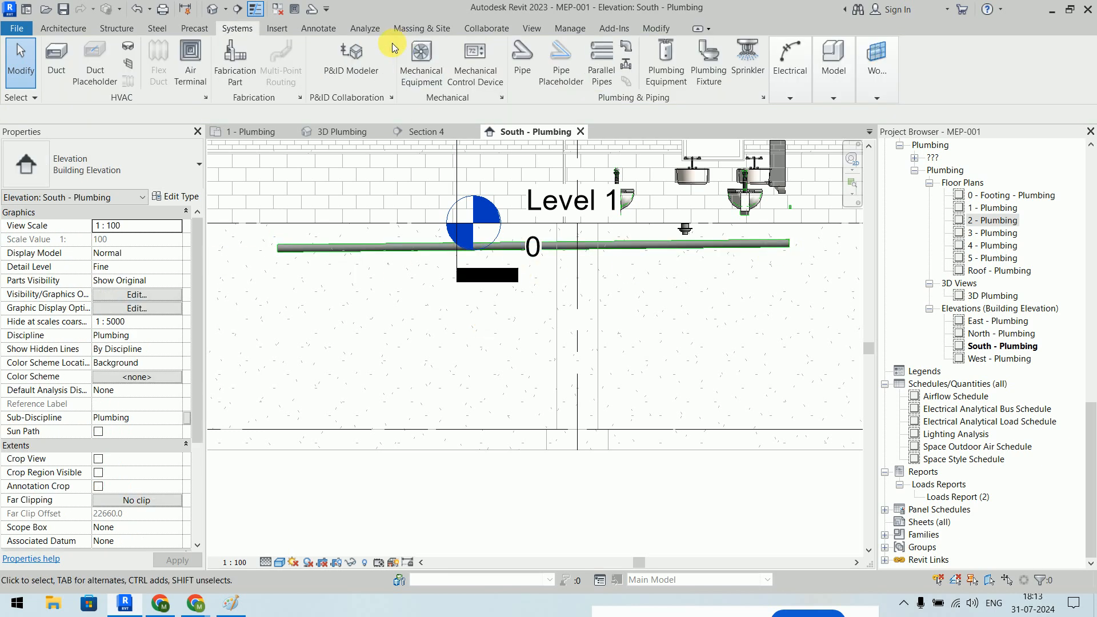
{"action": "left_click", "coordinate": [257, 131]}
- Check the plug at one end of the sanitary pipe and cap the pipe's other open end
{"action": "scroll", "coordinate": [597, 209], "scroll_direction": "up", "scroll_amount": 5}
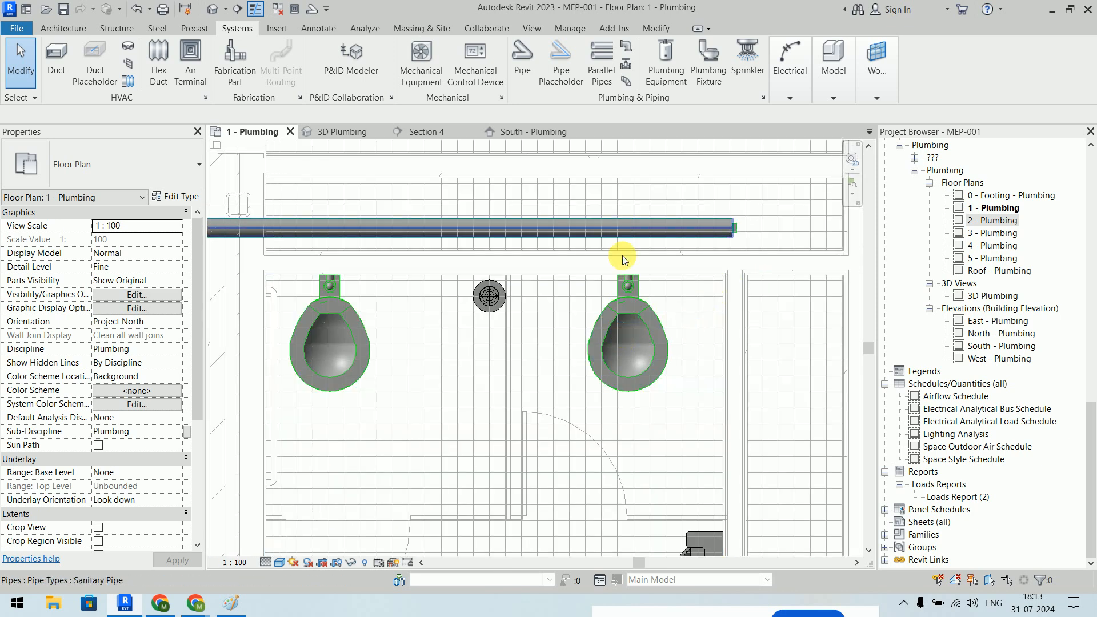
{"action": "left_click", "coordinate": [649, 221]}
{"action": "left_click", "coordinate": [755, 225]}
{"action": "left_click", "coordinate": [726, 233]}
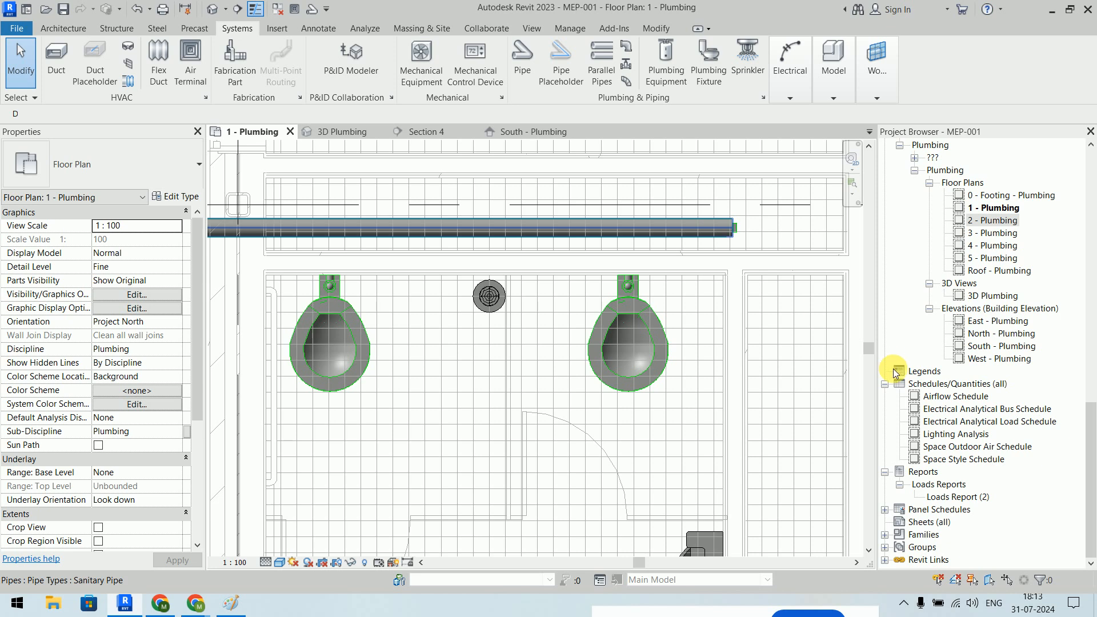
{"action": "key", "text": "Up"}
{"action": "key", "text": "Up"}
{"action": "key", "text": "Up"}
{"action": "key", "text": "Up"}
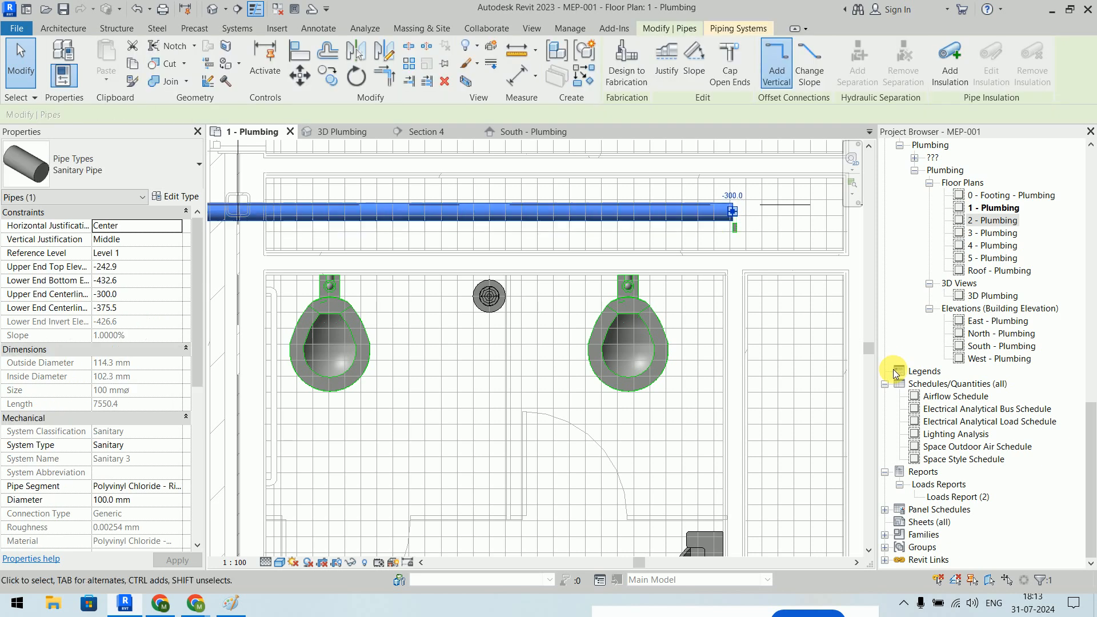
{"action": "left_click", "coordinate": [730, 289]}
{"action": "left_click", "coordinate": [735, 228]}
{"action": "left_click", "coordinate": [785, 367]}
{"action": "scroll", "coordinate": [732, 229], "scroll_direction": "up", "scroll_amount": 4}
{"action": "left_click", "coordinate": [741, 235]}
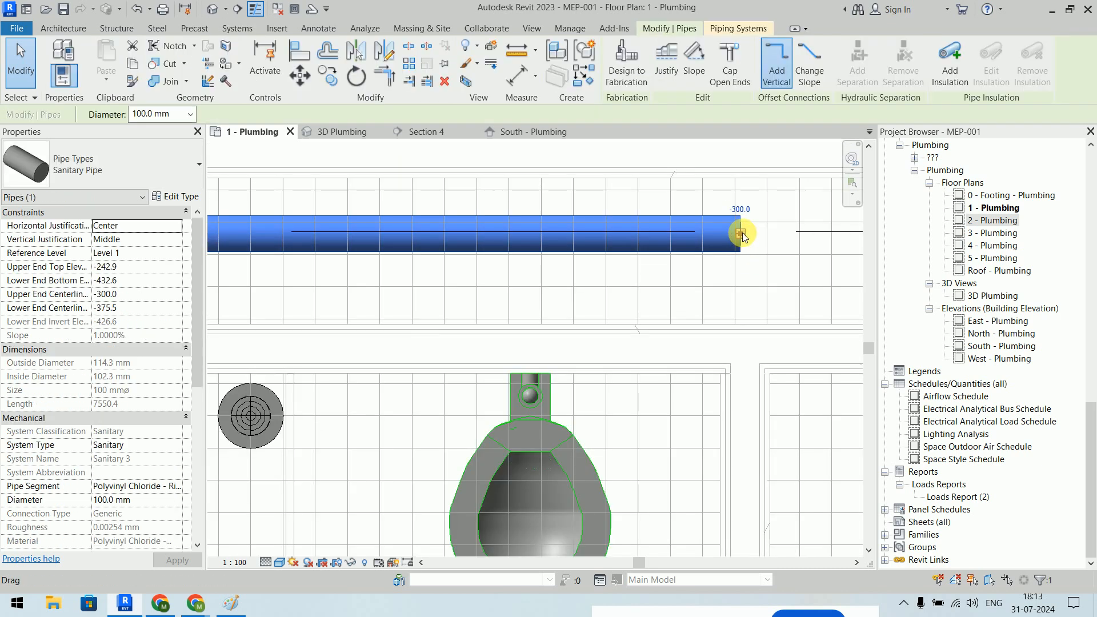
{"action": "right_click", "coordinate": [743, 237]}
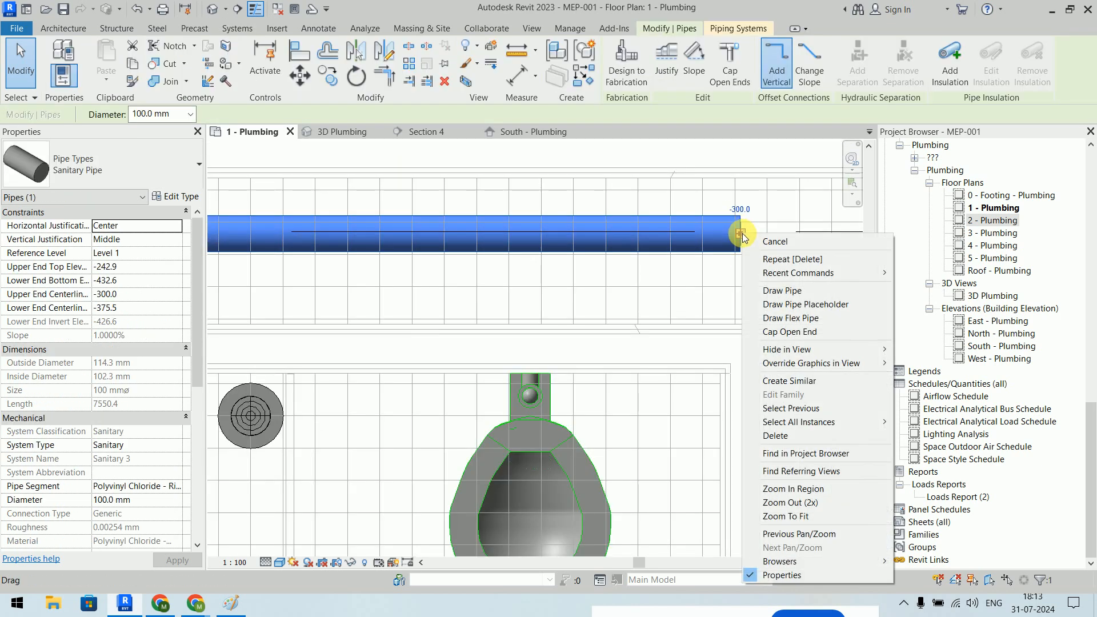
{"action": "left_click", "coordinate": [796, 332]}
{"action": "left_click", "coordinate": [766, 299]}
- Connect the wall-mounted water closet's 80 mm sanitary connector into the horizontal pipe above it
{"action": "scroll", "coordinate": [730, 348], "scroll_direction": "down", "scroll_amount": 1}
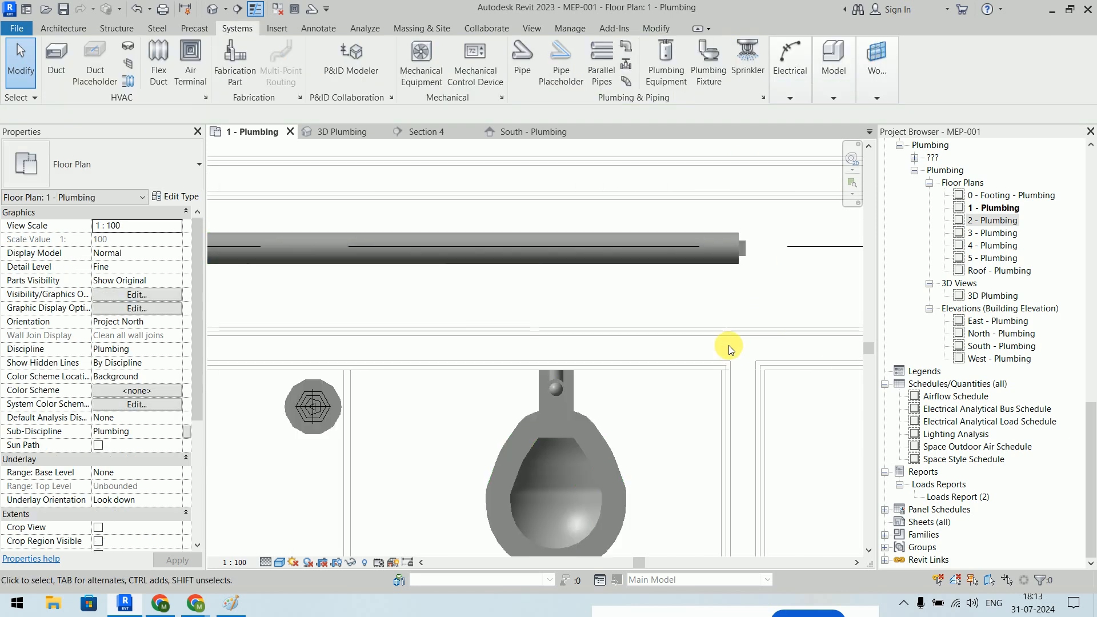
{"action": "scroll", "coordinate": [730, 349], "scroll_direction": "down", "scroll_amount": 2}
{"action": "left_click", "coordinate": [639, 391]}
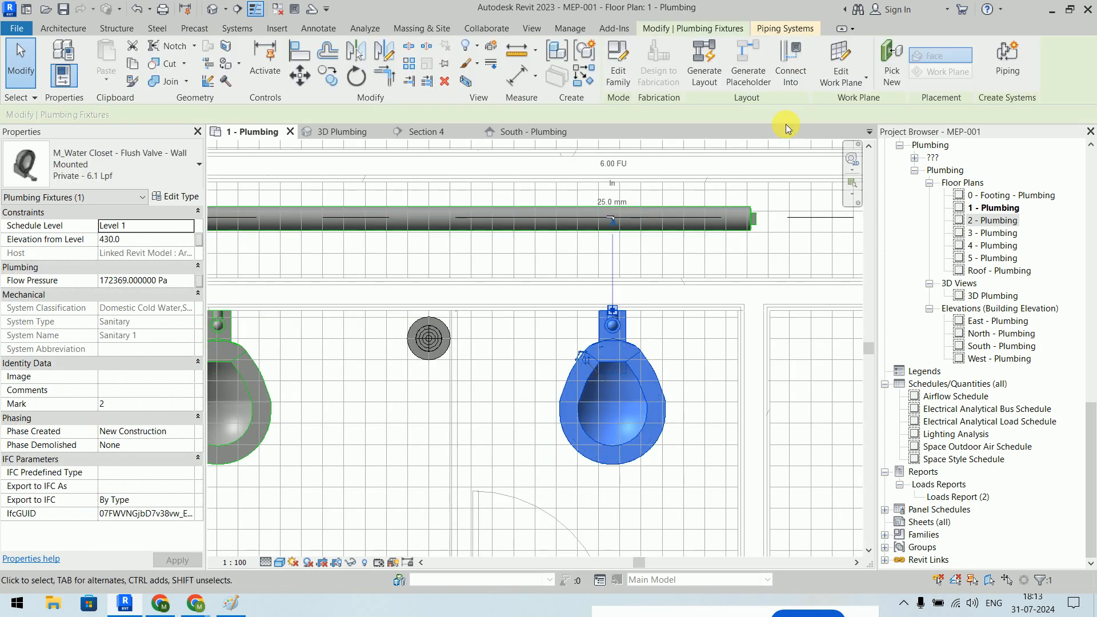
{"action": "left_click", "coordinate": [790, 79]}
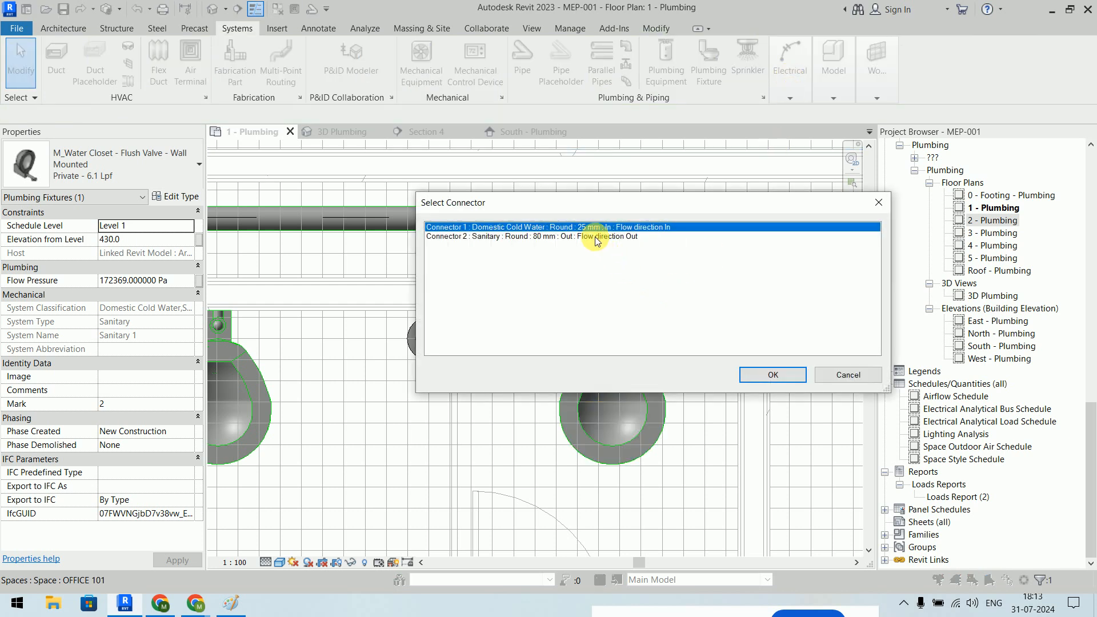
{"action": "left_click", "coordinate": [595, 237]}
{"action": "left_click", "coordinate": [778, 376]}
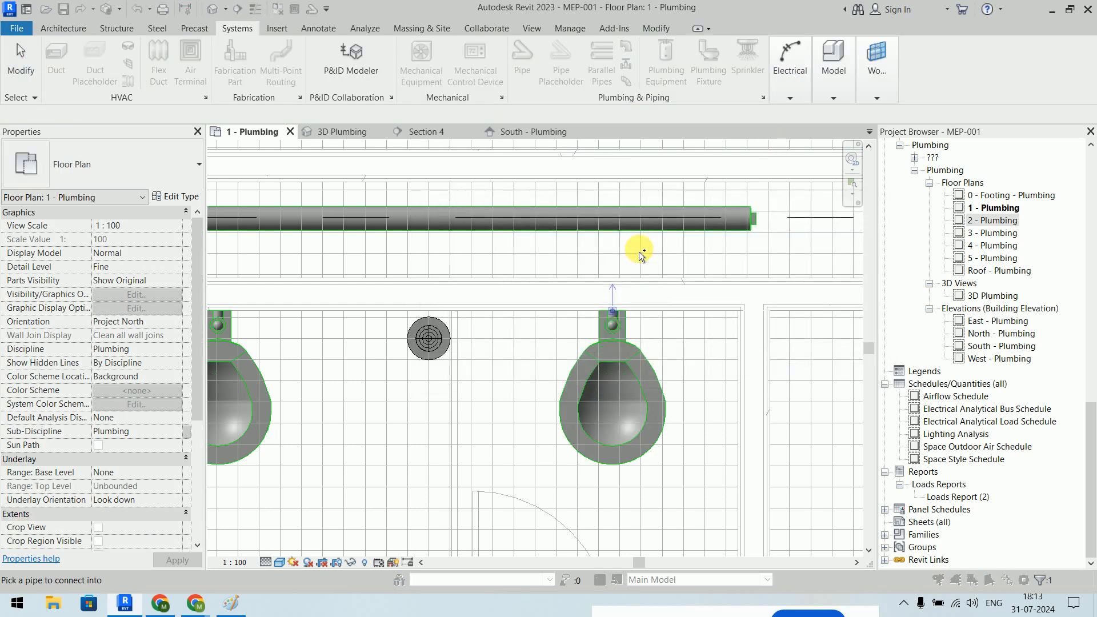
{"action": "left_click", "coordinate": [628, 224]}
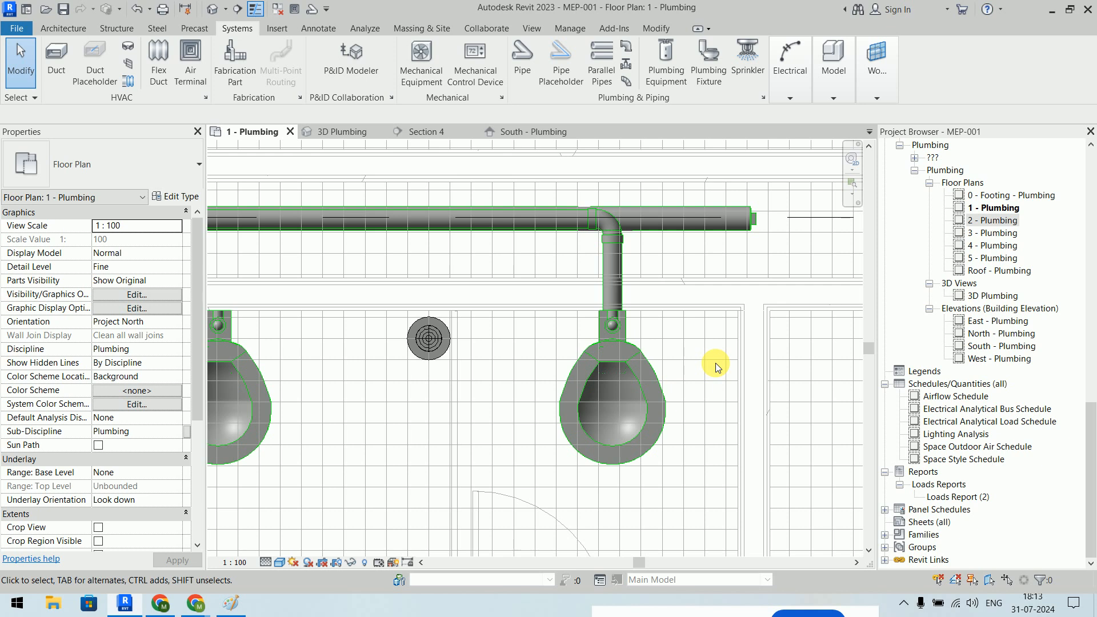
{"action": "scroll", "coordinate": [654, 225], "scroll_direction": "up", "scroll_amount": 5}
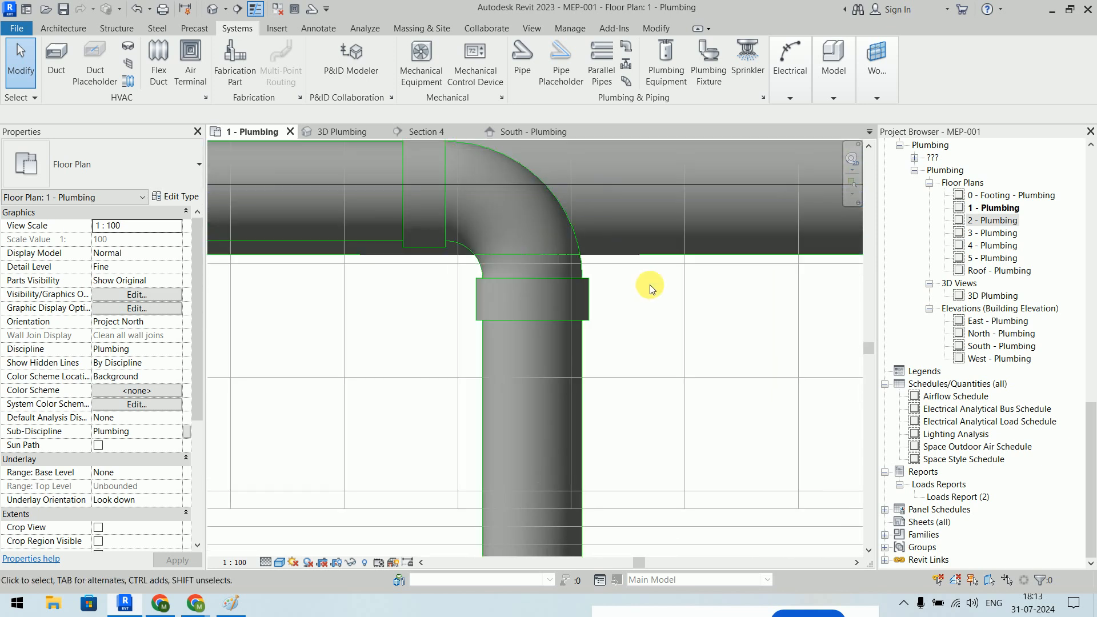
{"action": "scroll", "coordinate": [649, 284], "scroll_direction": "down", "scroll_amount": 5}
{"action": "scroll", "coordinate": [650, 285], "scroll_direction": "down", "scroll_amount": 2}
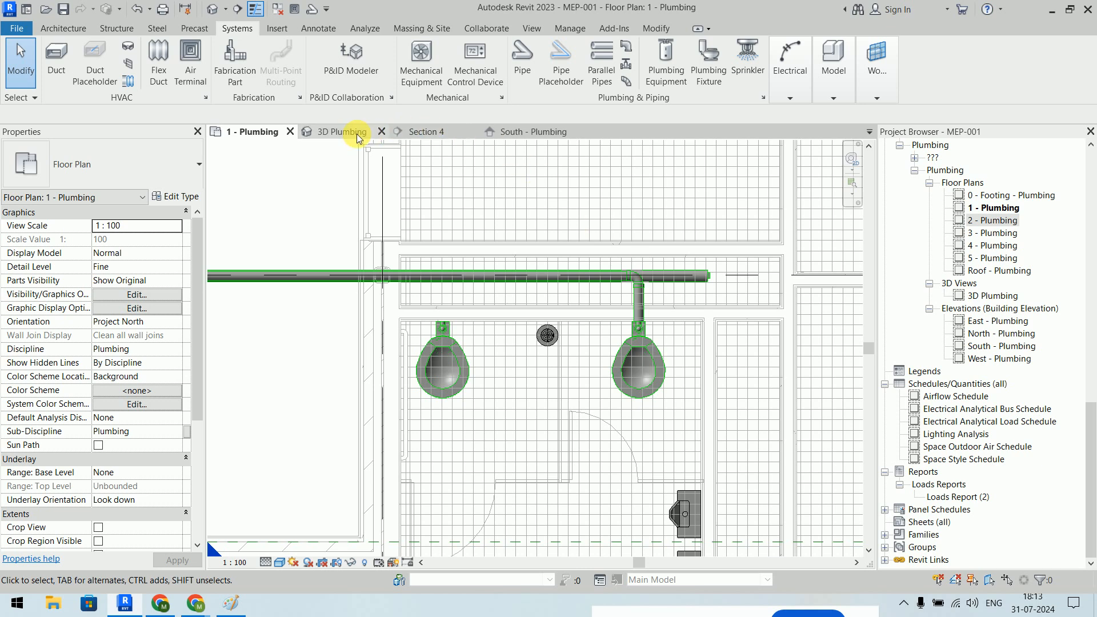
- Open the 3D Plumbing view and frame the Level 1 plumbing fixtures
{"action": "left_click", "coordinate": [356, 134]}
{"action": "scroll", "coordinate": [419, 196], "scroll_direction": "down", "scroll_amount": 5}
{"action": "scroll", "coordinate": [420, 196], "scroll_direction": "down", "scroll_amount": 2}
{"action": "scroll", "coordinate": [427, 242], "scroll_direction": "down", "scroll_amount": 3}
{"action": "middle_click_drag", "start_coordinate": [487, 331], "coordinate": [610, 279]}
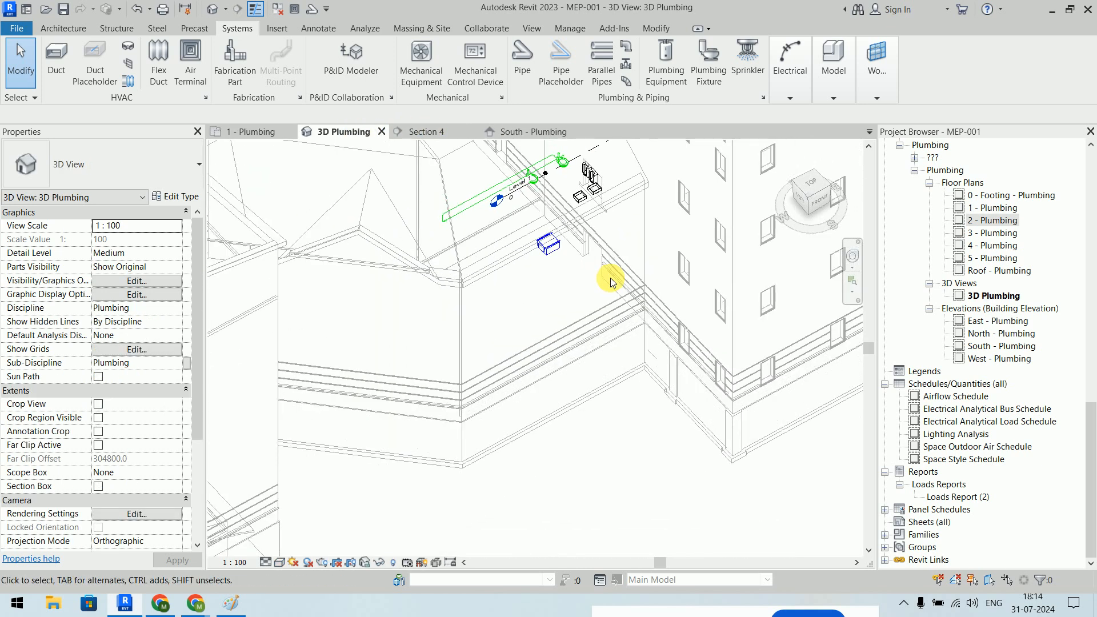
{"action": "scroll", "coordinate": [610, 278], "scroll_direction": "down", "scroll_amount": 3}
{"action": "middle_click_drag", "start_coordinate": [480, 299], "coordinate": [434, 360]}
{"action": "middle_click_drag", "start_coordinate": [556, 293], "coordinate": [519, 228]}
{"action": "scroll", "coordinate": [529, 349], "scroll_direction": "up", "scroll_amount": 10}
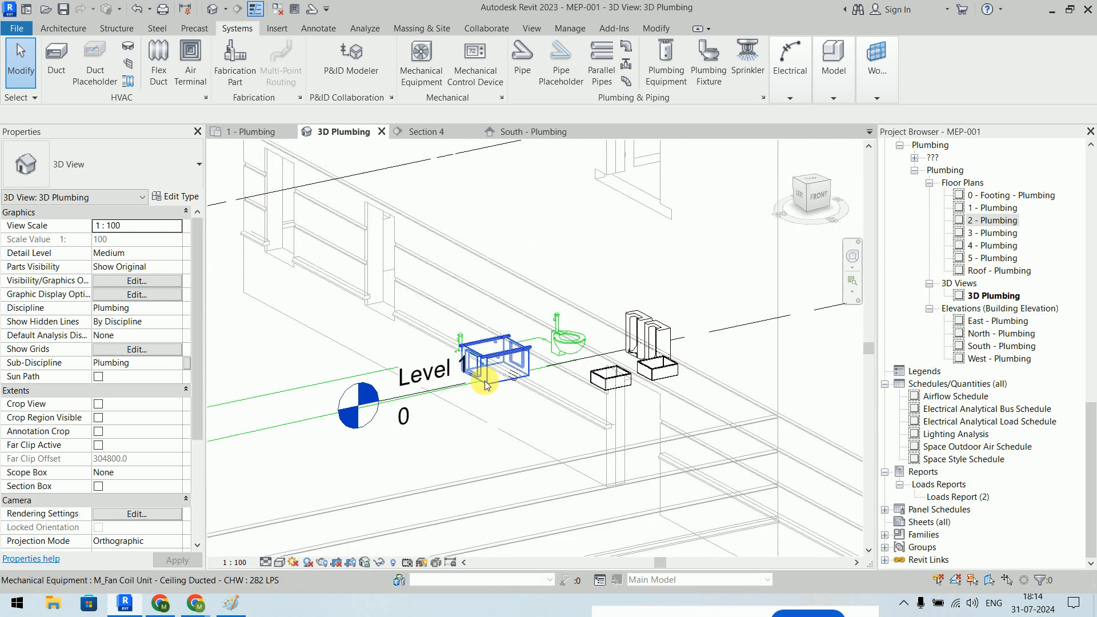
{"action": "scroll", "coordinate": [487, 381], "scroll_direction": "up", "scroll_amount": 2}
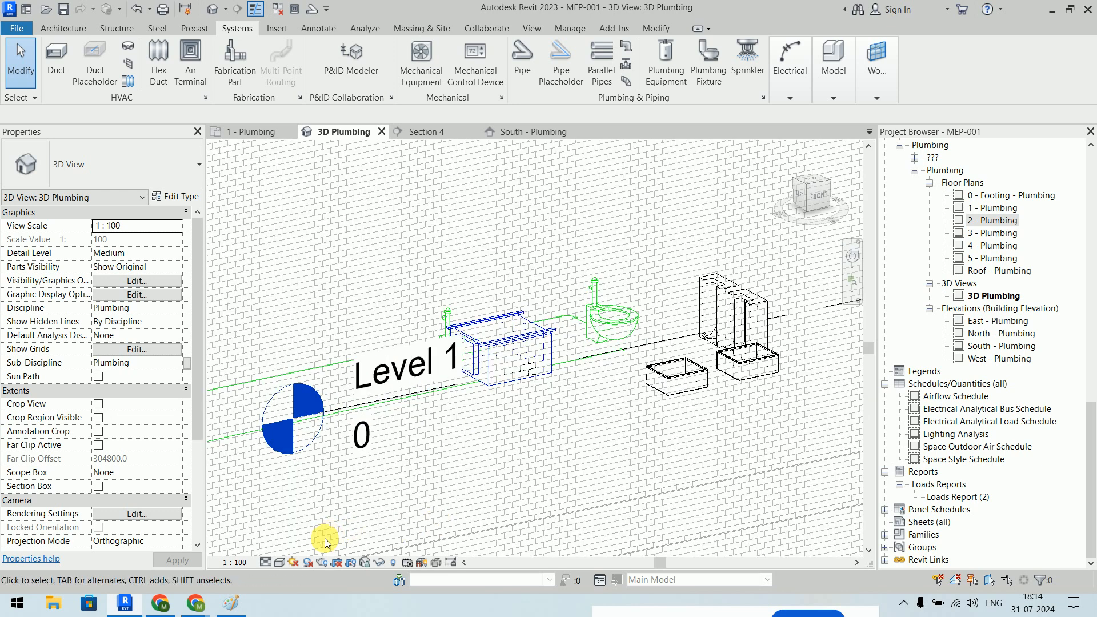
- Set the 3D view to Fine detail level and Shaded visual style
{"action": "left_click", "coordinate": [265, 564]}
{"action": "left_click", "coordinate": [275, 550]}
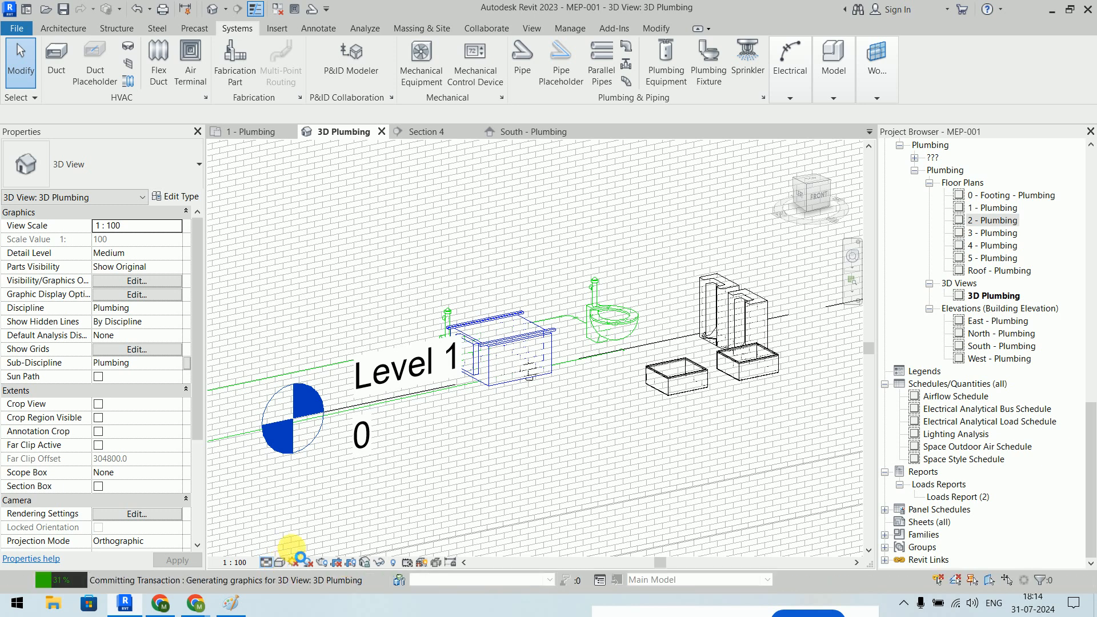
{"action": "left_click", "coordinate": [279, 564]}
{"action": "left_click", "coordinate": [303, 519]}
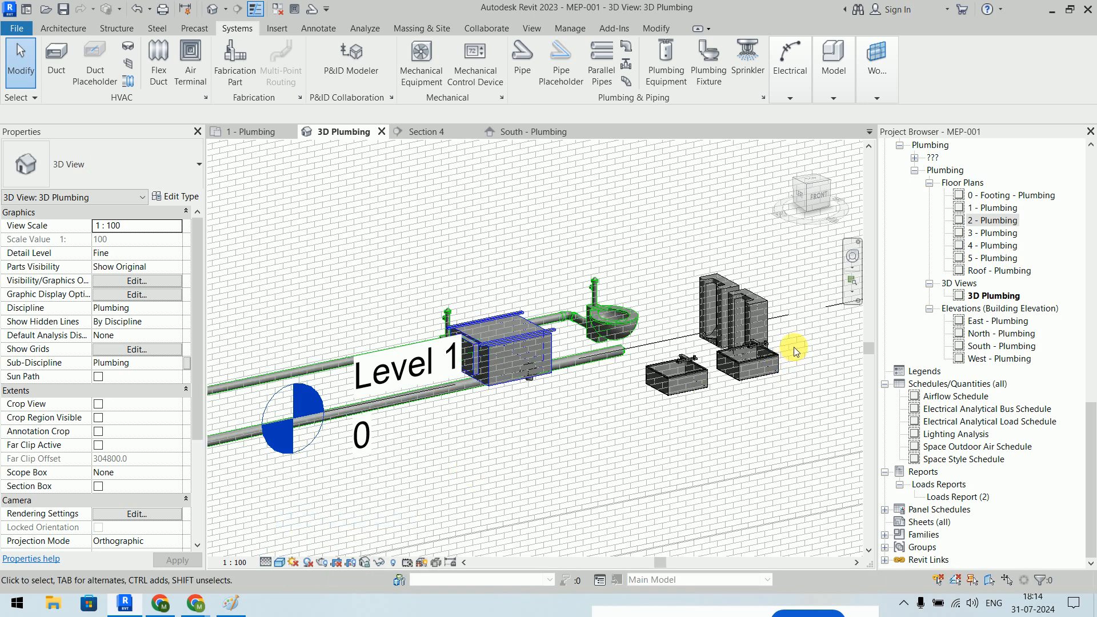
- Orbit the model to inspect the pipe loop, then return to the 1 - Plumbing plan
{"action": "mouse_move", "coordinate": [760, 348]}
{"action": "middle_mouse_down", "text": "shift"}
{"action": "mouse_move", "coordinate": [712, 346]}
{"action": "mouse_move", "coordinate": [704, 317]}
{"action": "mouse_move", "coordinate": [704, 379]}
{"action": "middle_mouse_up", "text": "shift"}
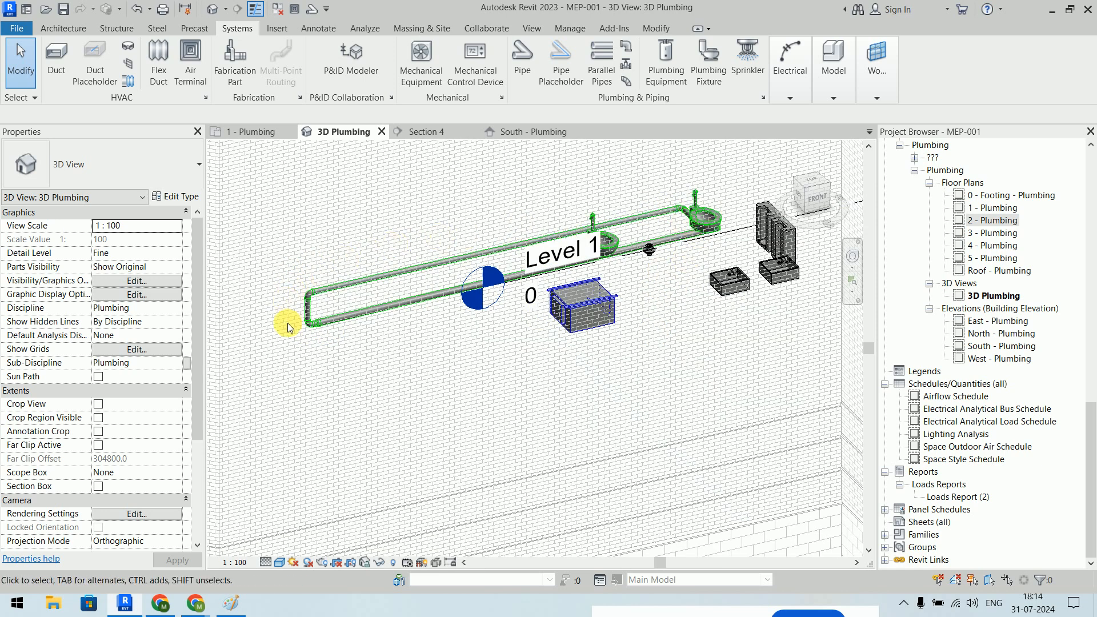
{"action": "scroll", "coordinate": [316, 325], "scroll_direction": "up", "scroll_amount": 5}
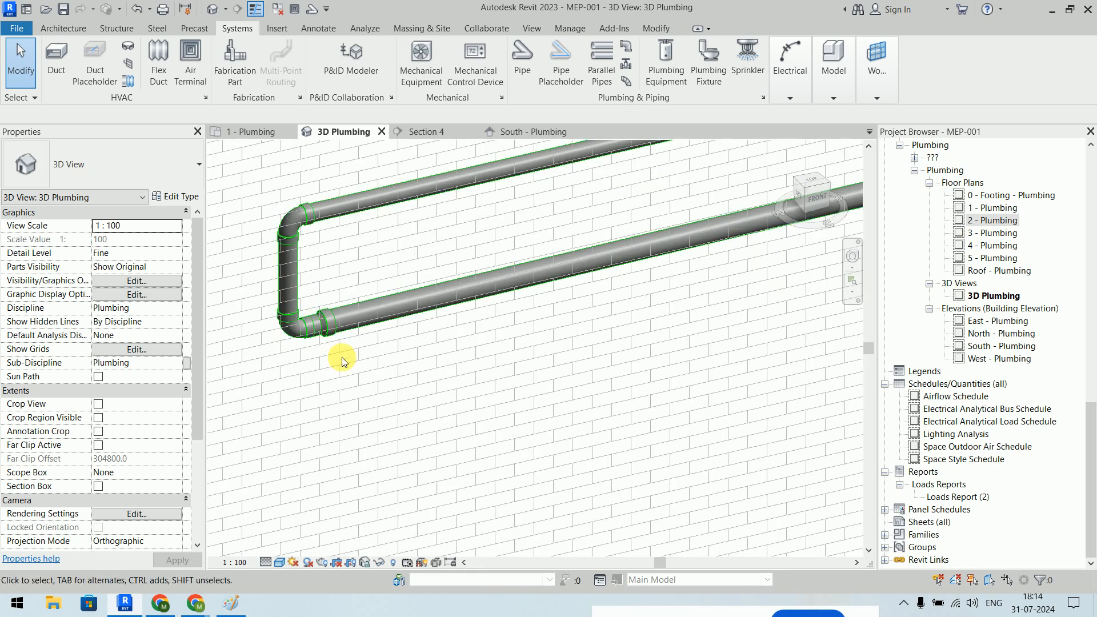
{"action": "scroll", "coordinate": [341, 357], "scroll_direction": "down", "scroll_amount": 6}
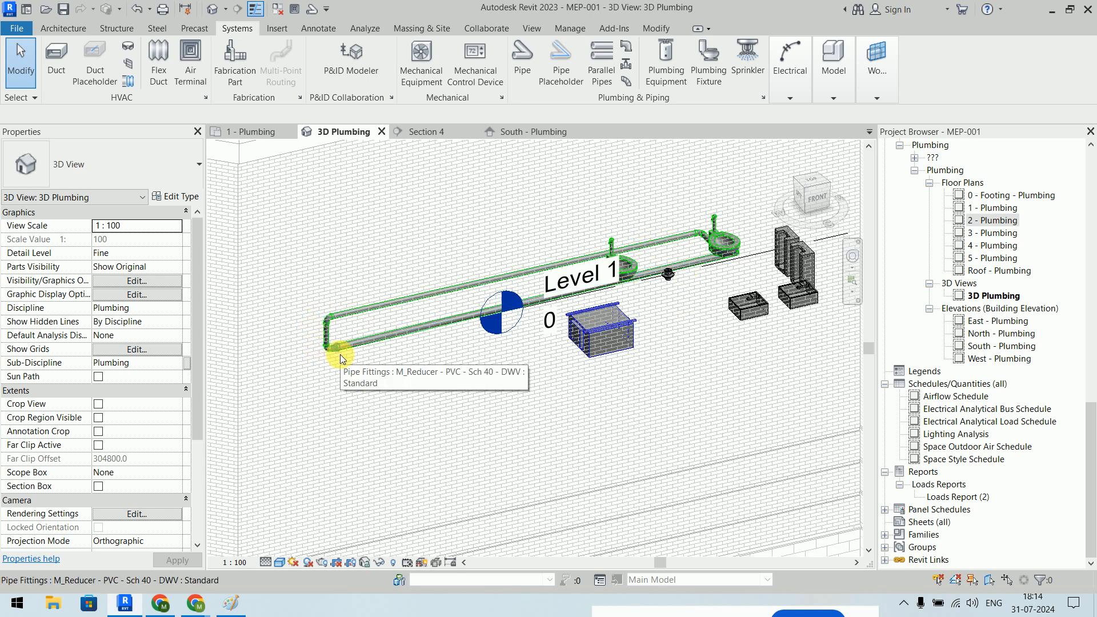
{"action": "left_click", "coordinate": [256, 132]}
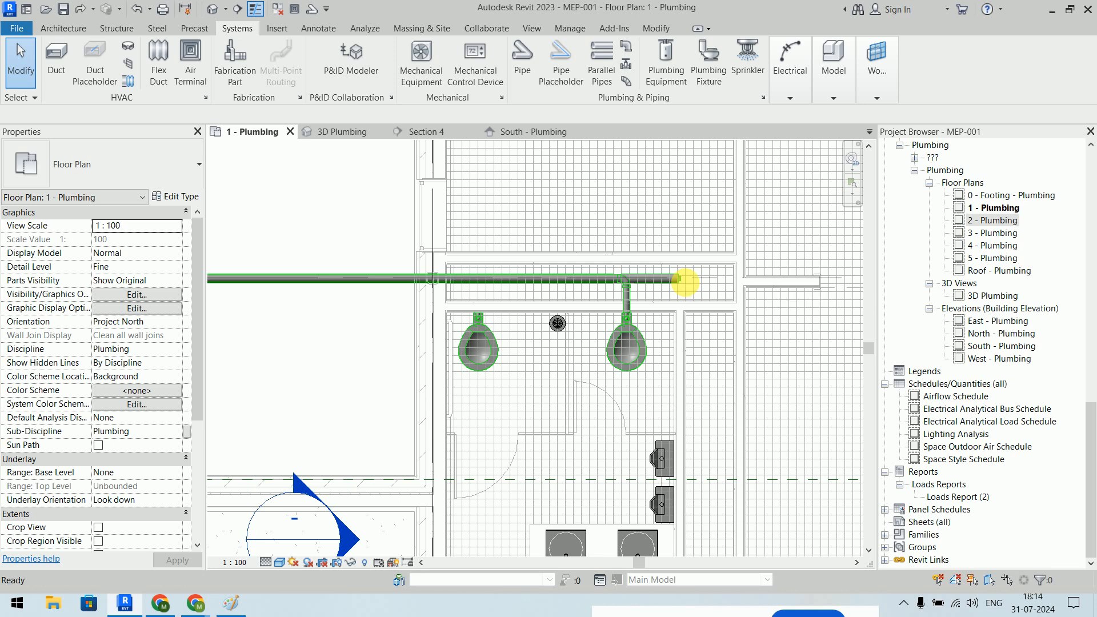
- Close the sanitary main's open left end with a cap fitting
{"action": "scroll", "coordinate": [685, 286], "scroll_direction": "up", "scroll_amount": 3}
{"action": "scroll", "coordinate": [685, 284], "scroll_direction": "down", "scroll_amount": 6}
{"action": "middle_click_drag", "start_coordinate": [420, 328], "coordinate": [526, 325]}
{"action": "scroll", "coordinate": [492, 308], "scroll_direction": "up", "scroll_amount": 5}
{"action": "middle_click_drag", "start_coordinate": [546, 204], "coordinate": [494, 316]}
{"action": "scroll", "coordinate": [503, 297], "scroll_direction": "up", "scroll_amount": 3}
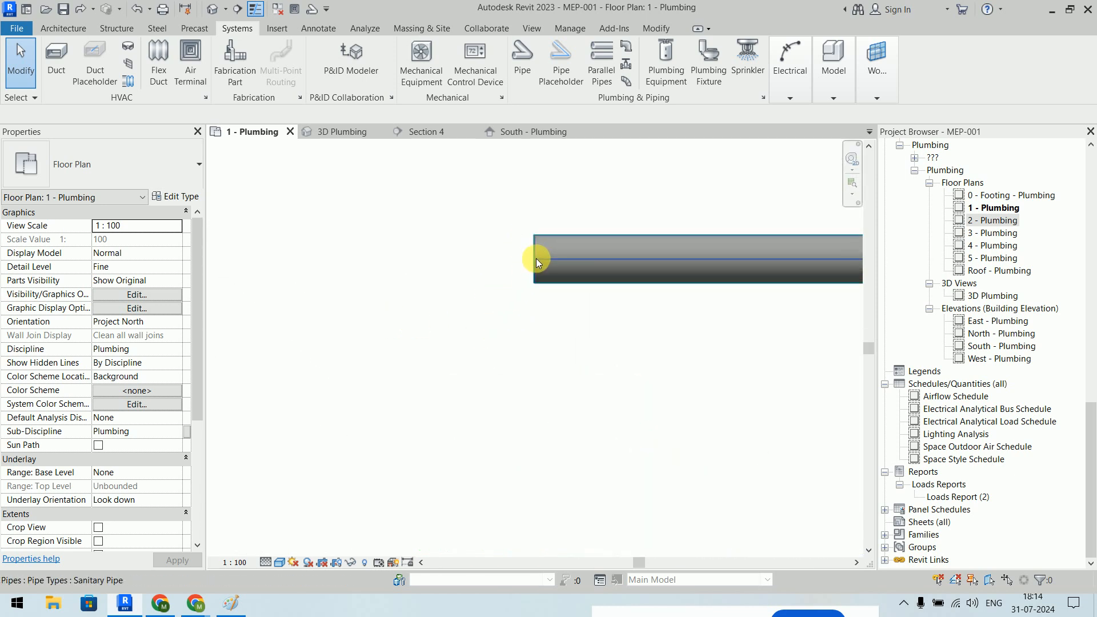
{"action": "left_click", "coordinate": [535, 264]}
{"action": "right_click", "coordinate": [535, 239]}
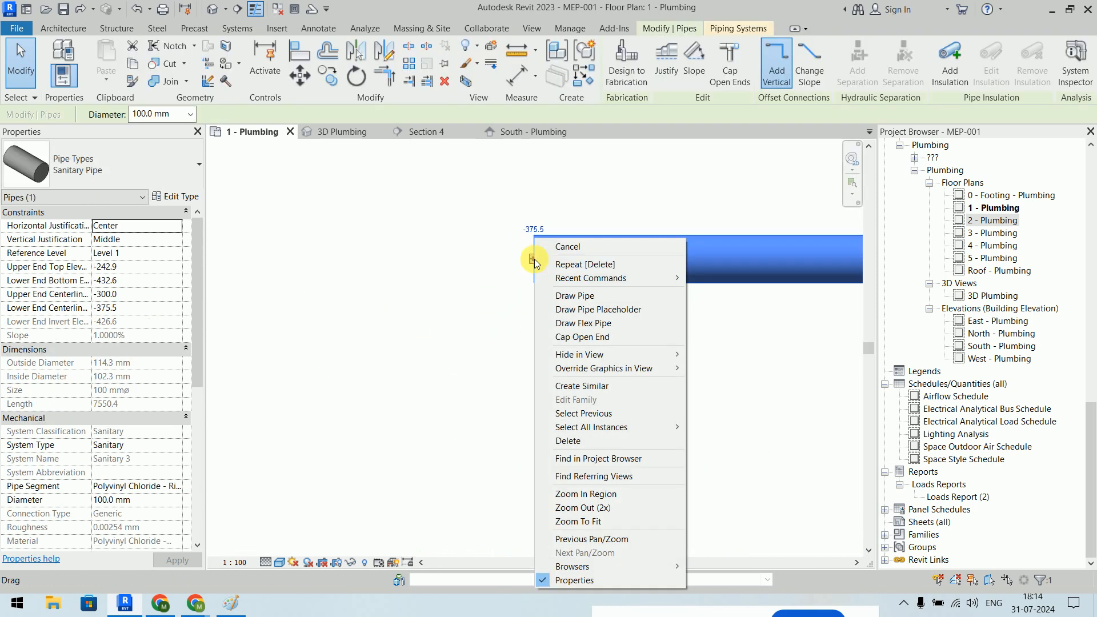
{"action": "left_click", "coordinate": [580, 337]}
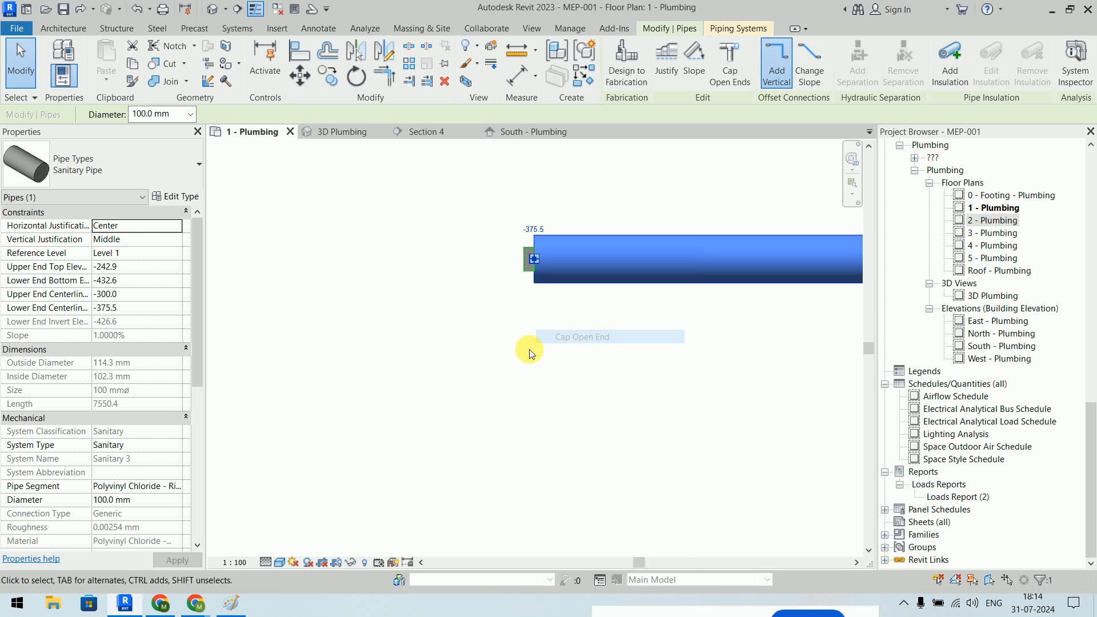
{"action": "left_click", "coordinate": [493, 348]}
{"action": "scroll", "coordinate": [510, 356], "scroll_direction": "up", "scroll_amount": 6}
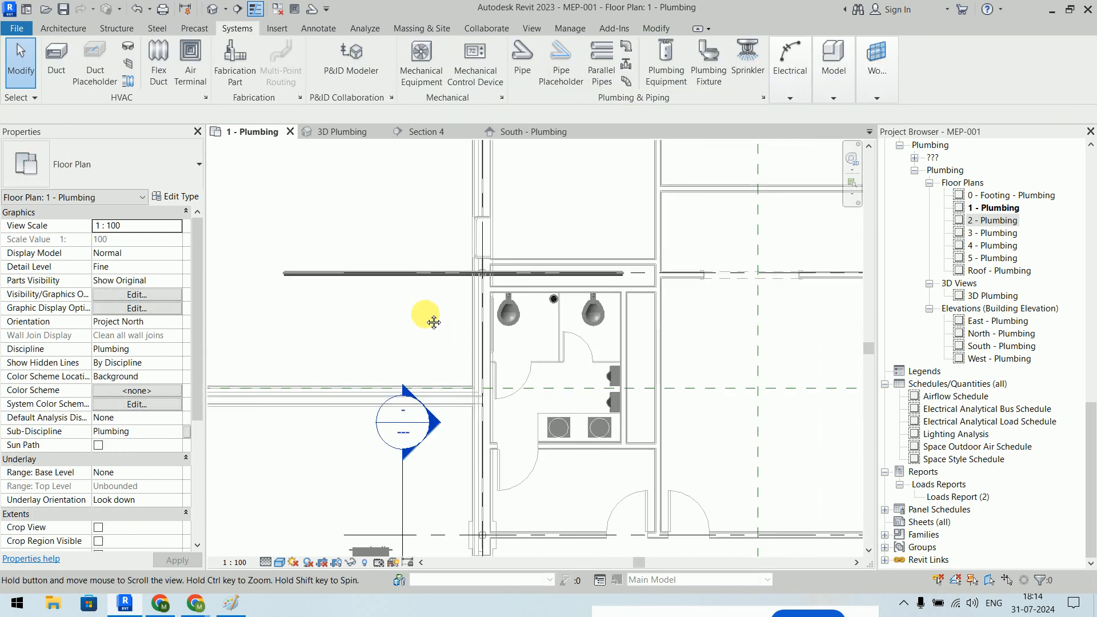
- Connect the right wall-mounted water closet's 80 mm sanitary outlet into the main pipe
{"action": "left_click", "coordinate": [547, 297]}
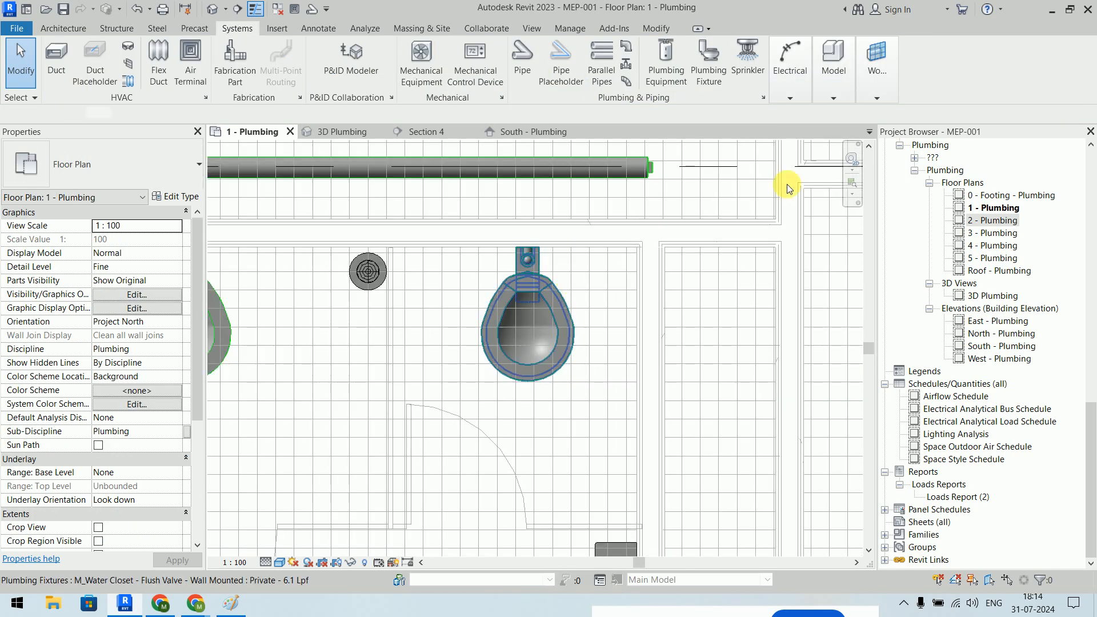
{"action": "left_click", "coordinate": [794, 55]}
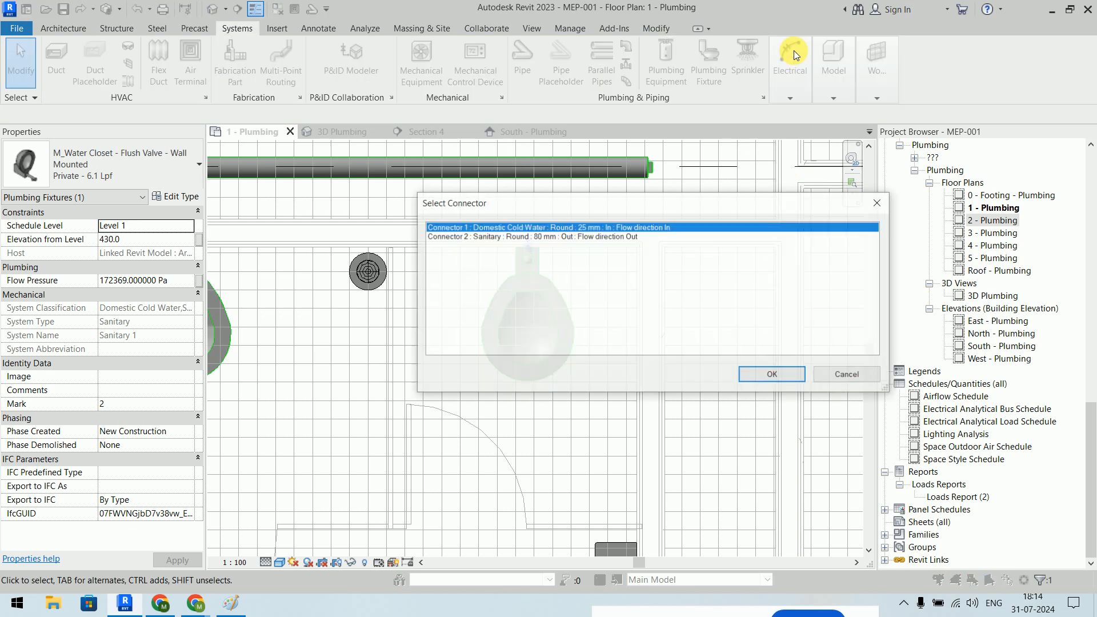
{"action": "left_click", "coordinate": [571, 236]}
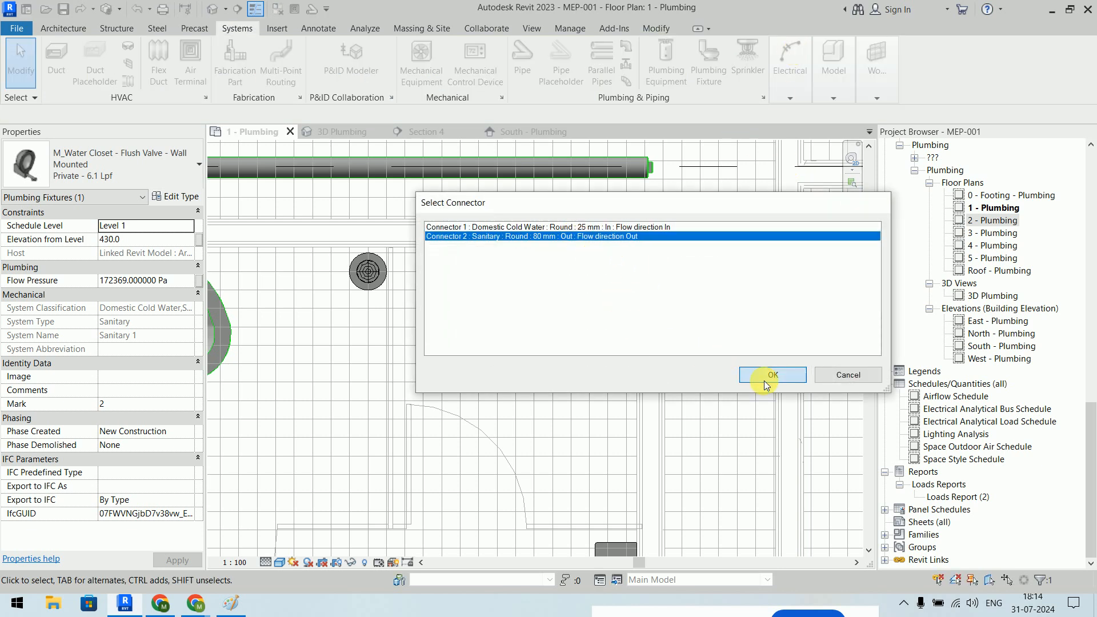
{"action": "left_click", "coordinate": [764, 376]}
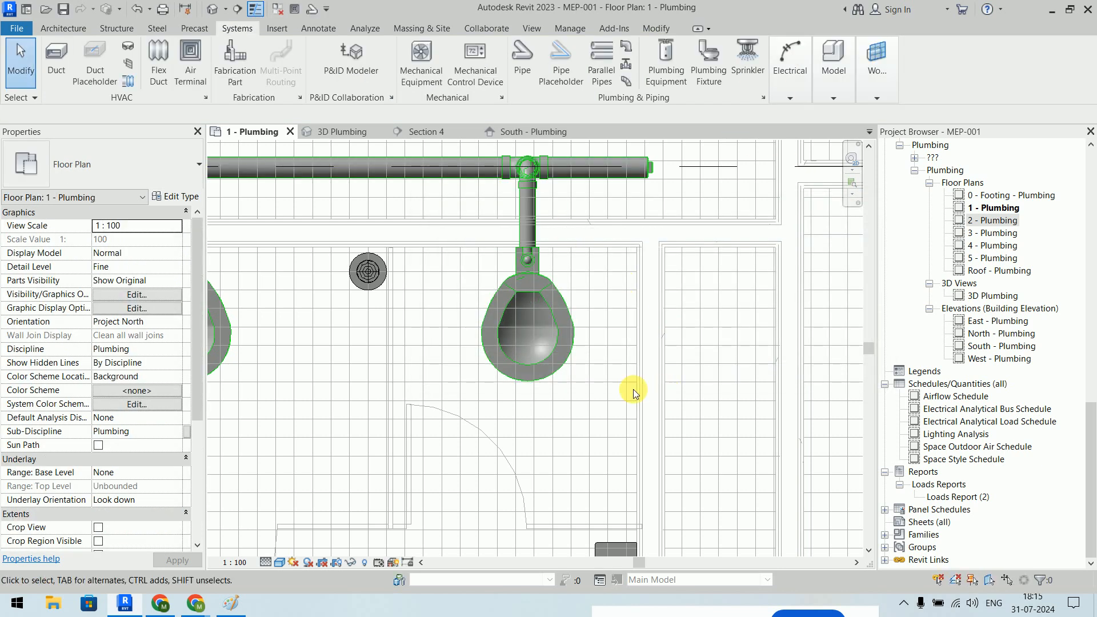
{"action": "scroll", "coordinate": [636, 221], "scroll_direction": "down", "scroll_amount": 2}
{"action": "middle_click_drag", "start_coordinate": [511, 248], "coordinate": [600, 277]}
- Connect the left water closet's 80 mm sanitary outlet into the main pipe as well
{"action": "left_click", "coordinate": [481, 290]}
{"action": "left_click", "coordinate": [711, 65]}
{"action": "left_click", "coordinate": [580, 236]}
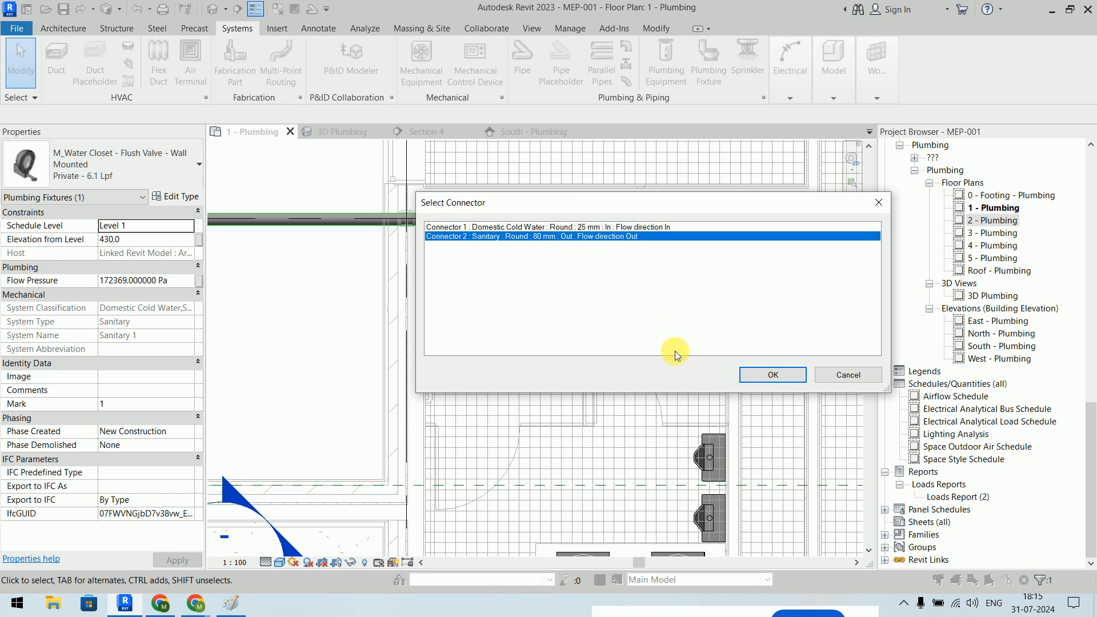
{"action": "left_click", "coordinate": [771, 375]}
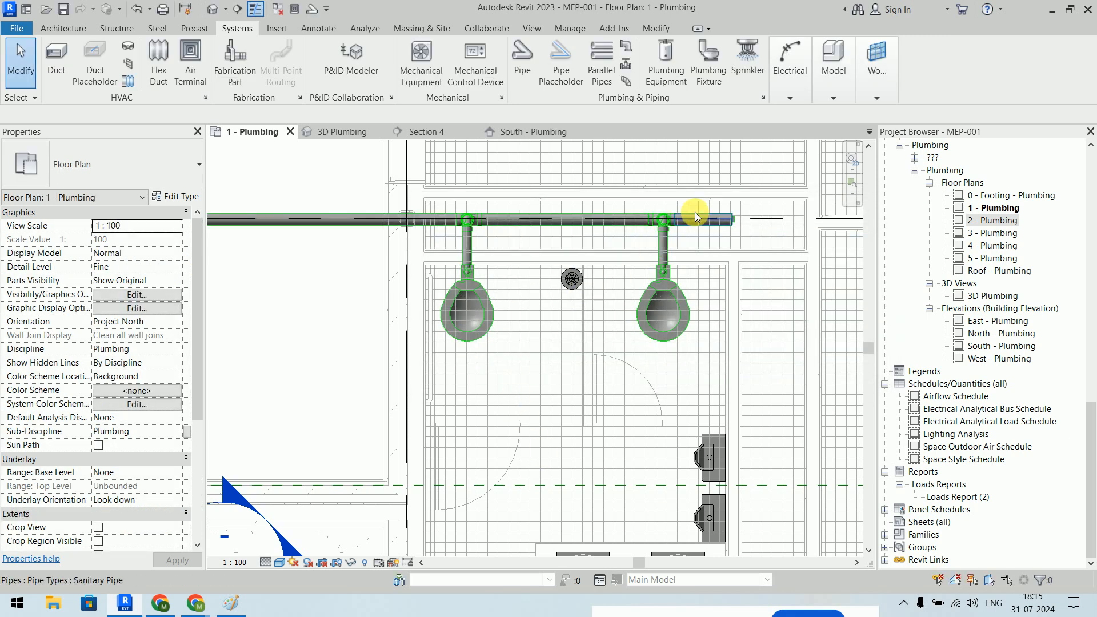
{"action": "scroll", "coordinate": [694, 214], "scroll_direction": "down", "scroll_amount": 2}
{"action": "middle_click_drag", "start_coordinate": [469, 246], "coordinate": [740, 294]}
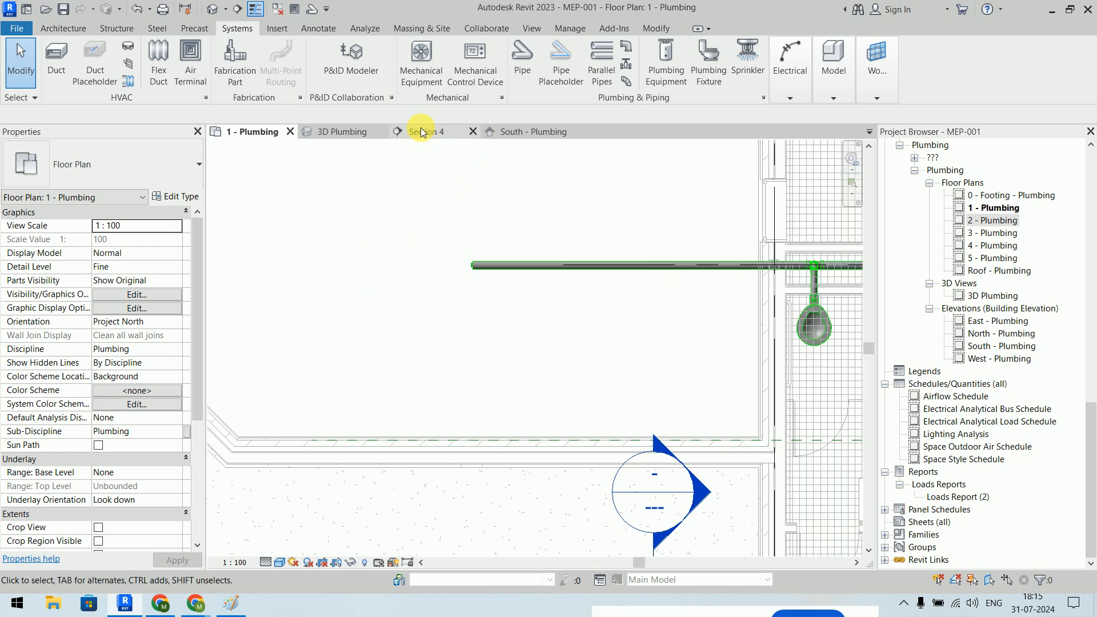
- Switch to the 3D Plumbing view and set Fine detail level with Shaded visual style
{"action": "key", "text": "ctrl+Tab"}
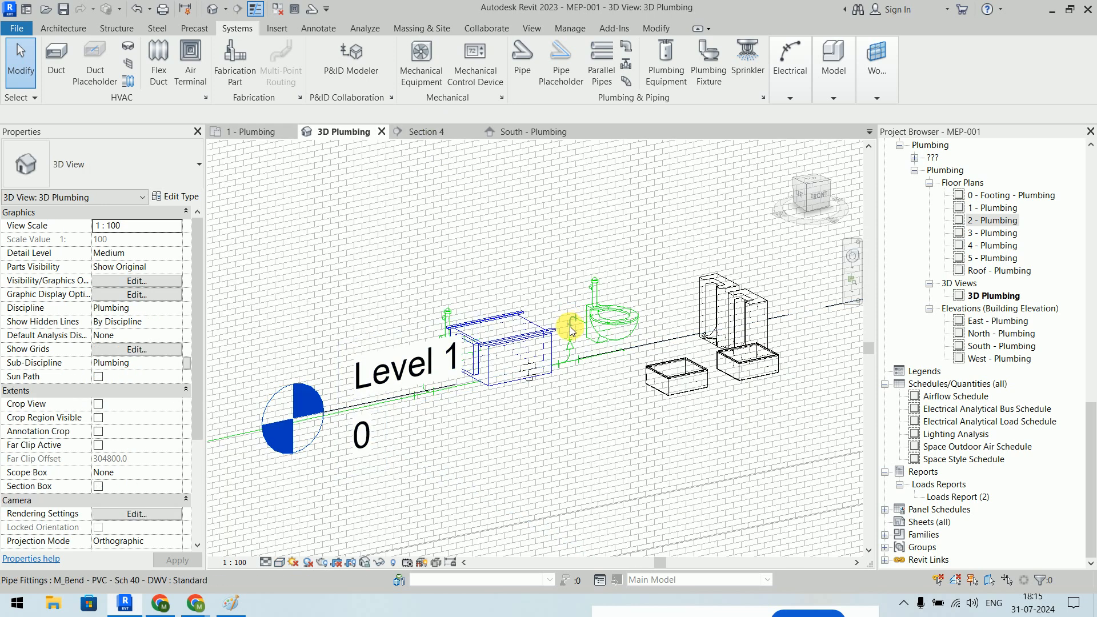
{"action": "scroll", "coordinate": [420, 428], "scroll_direction": "down", "scroll_amount": 3}
{"action": "middle_click_drag", "start_coordinate": [524, 431], "coordinate": [569, 365]}
{"action": "left_click", "coordinate": [266, 563]}
{"action": "left_click", "coordinate": [280, 566]}
{"action": "left_click", "coordinate": [280, 566]}
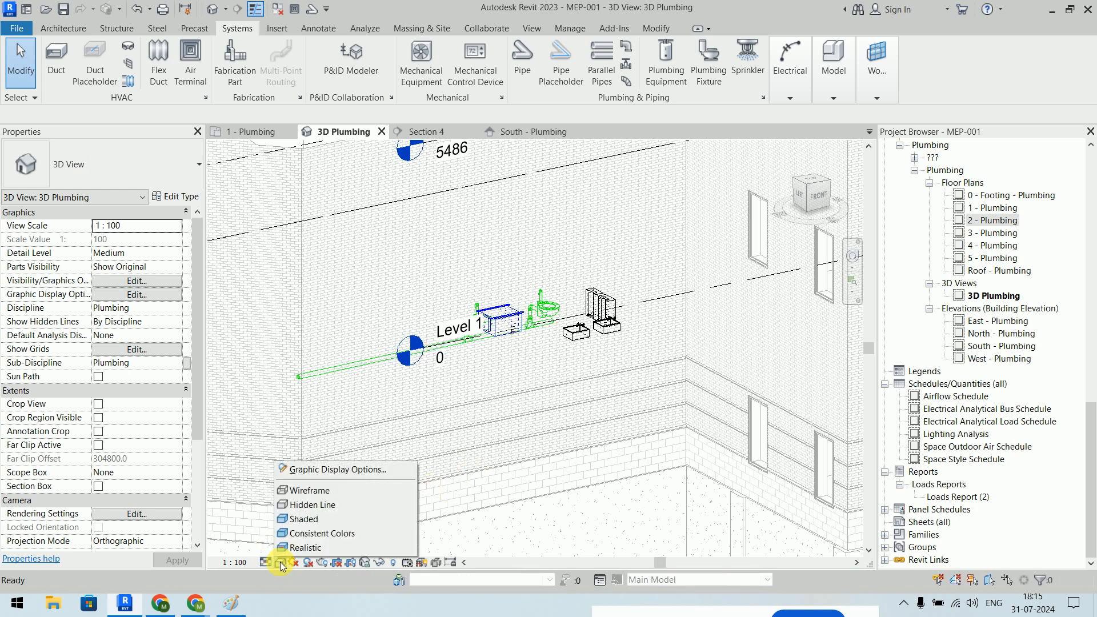
{"action": "left_click", "coordinate": [320, 518]}
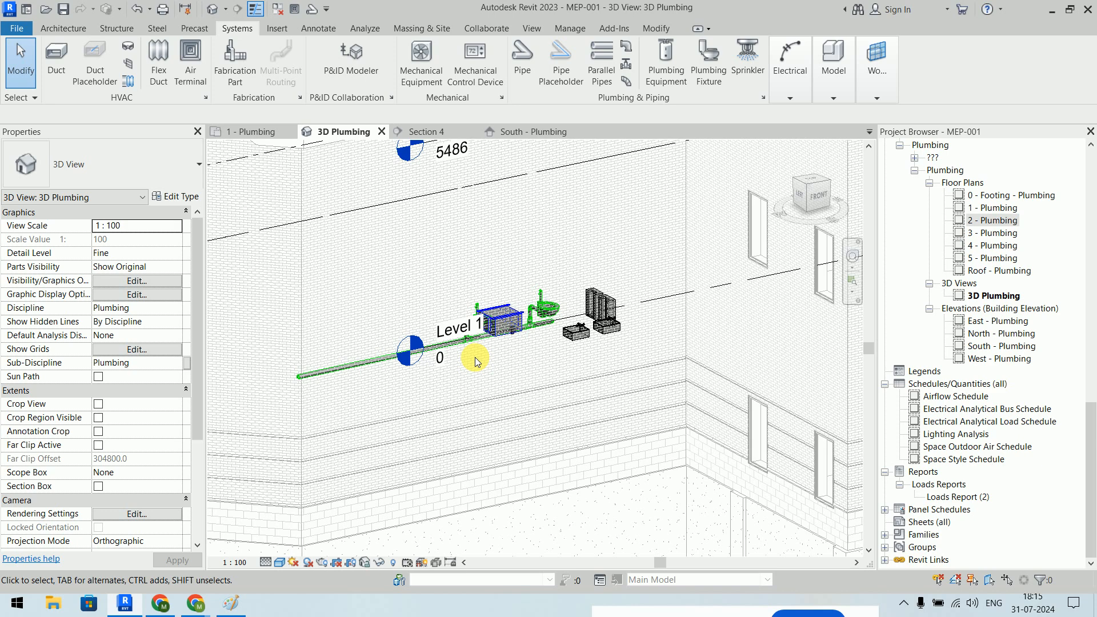
- Turn the dead-end tee at the sanitary main's left end into an elbow
{"action": "scroll", "coordinate": [509, 312], "scroll_direction": "up", "scroll_amount": 8}
{"action": "scroll", "coordinate": [501, 309], "scroll_direction": "down", "scroll_amount": 5}
{"action": "middle_click_drag", "start_coordinate": [472, 313], "coordinate": [646, 351], "text": "shift"}
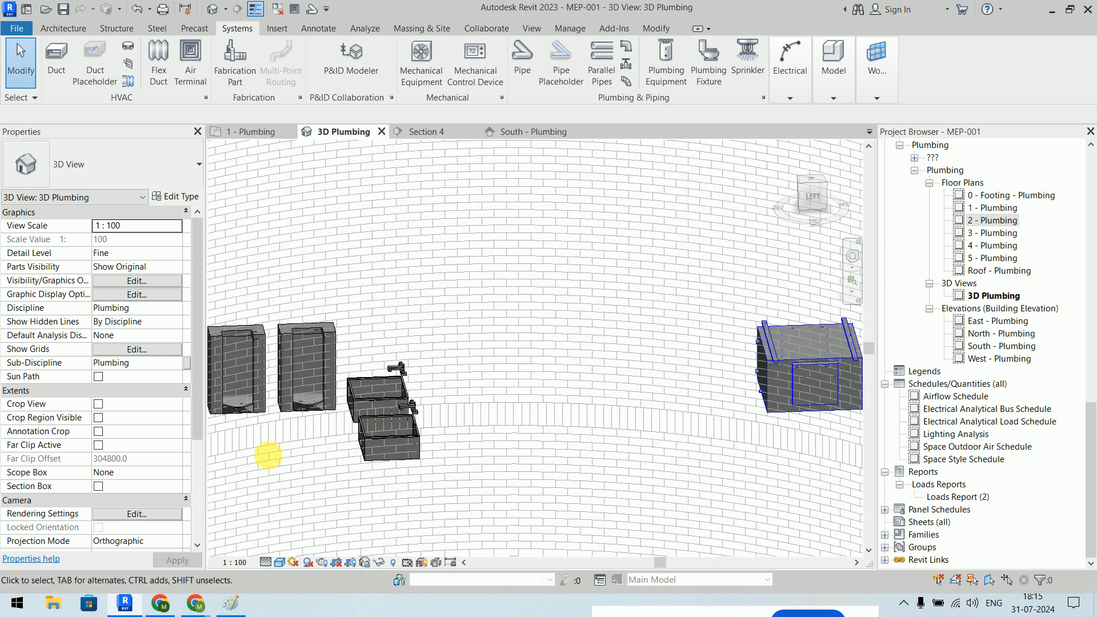
{"action": "middle_click_drag", "start_coordinate": [275, 459], "coordinate": [617, 286]}
{"action": "middle_click_drag", "start_coordinate": [383, 414], "coordinate": [614, 292]}
{"action": "scroll", "coordinate": [537, 262], "scroll_direction": "down", "scroll_amount": 4}
{"action": "scroll", "coordinate": [614, 290], "scroll_direction": "up", "scroll_amount": 4}
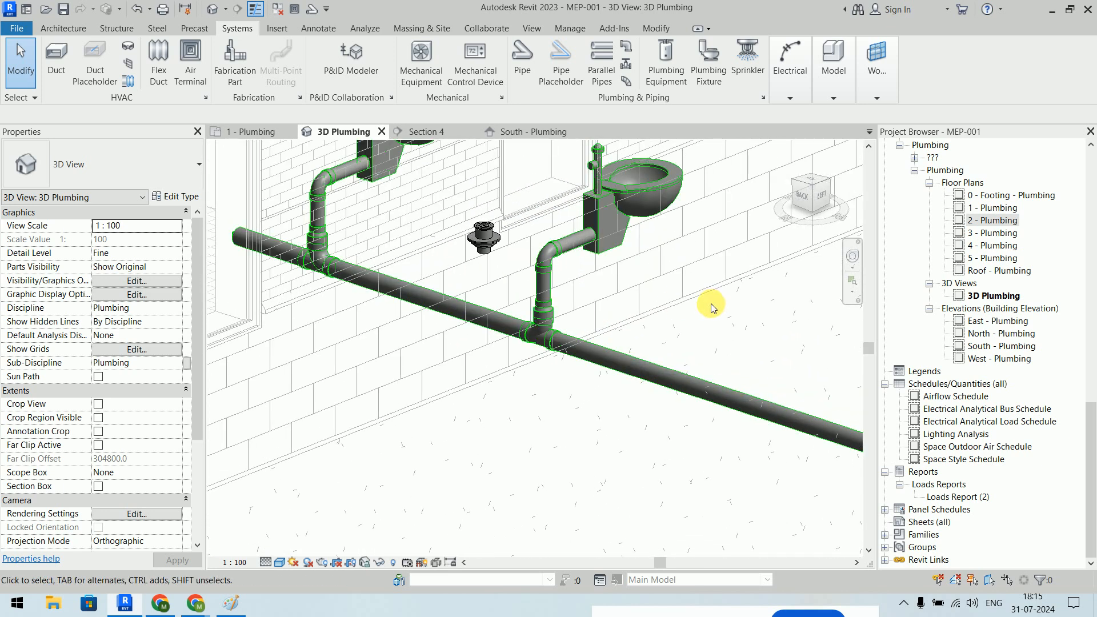
{"action": "scroll", "coordinate": [640, 330], "scroll_direction": "up", "scroll_amount": 3}
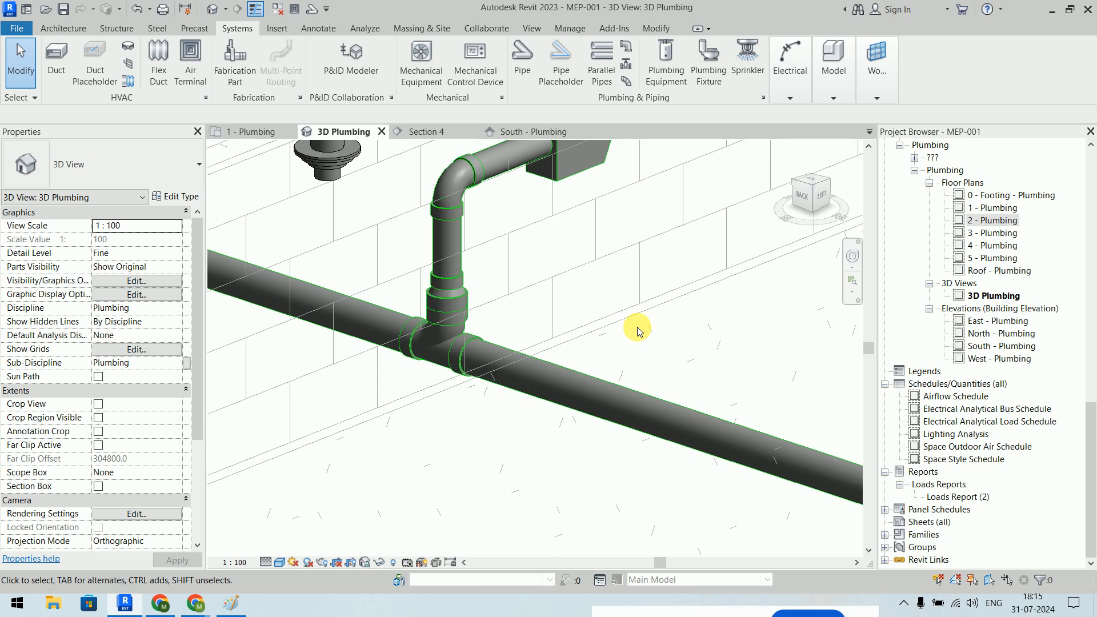
{"action": "scroll", "coordinate": [637, 331], "scroll_direction": "down", "scroll_amount": 5}
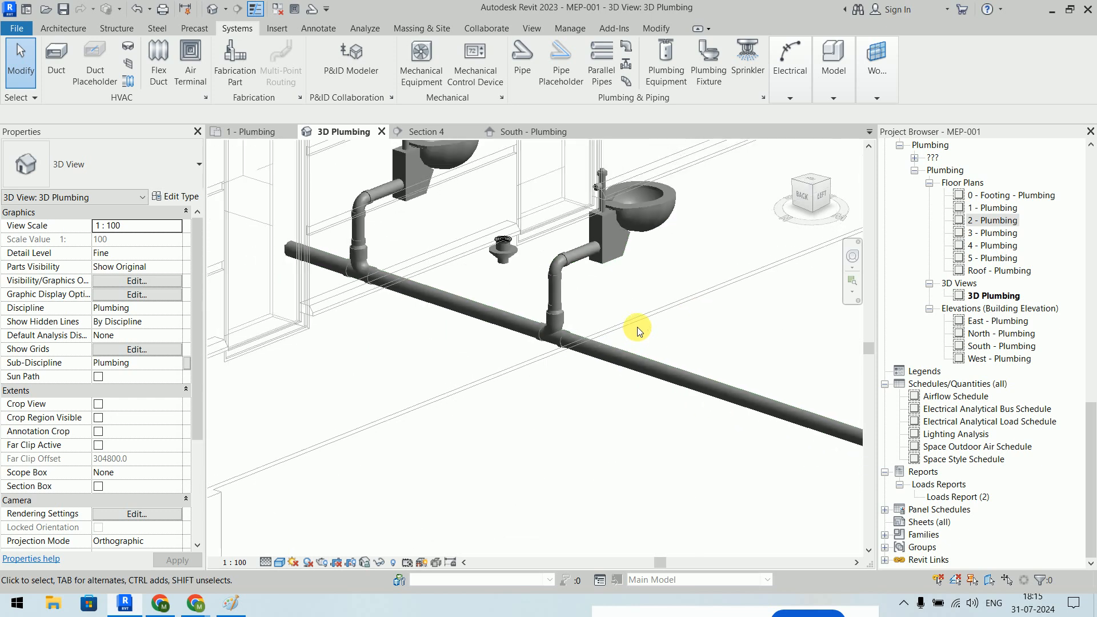
{"action": "scroll", "coordinate": [348, 270], "scroll_direction": "up", "scroll_amount": 4}
{"action": "scroll", "coordinate": [349, 269], "scroll_direction": "up", "scroll_amount": 2}
{"action": "middle_click_drag", "start_coordinate": [392, 256], "coordinate": [409, 325]}
{"action": "left_click_drag", "start_coordinate": [288, 171], "coordinate": [605, 438]}
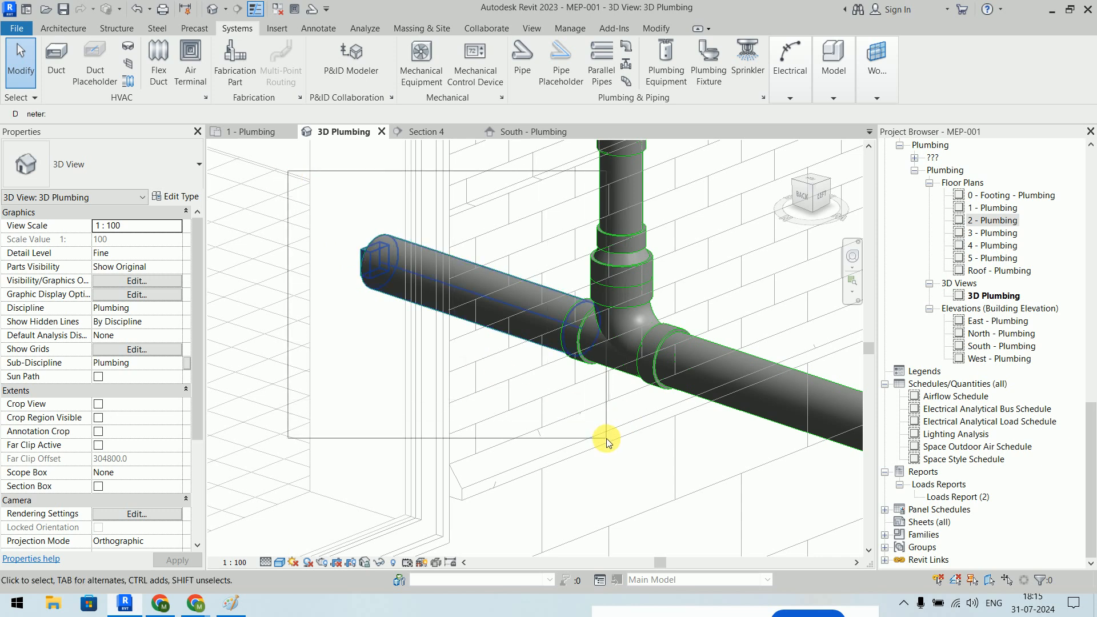
{"action": "left_click", "coordinate": [605, 438]}
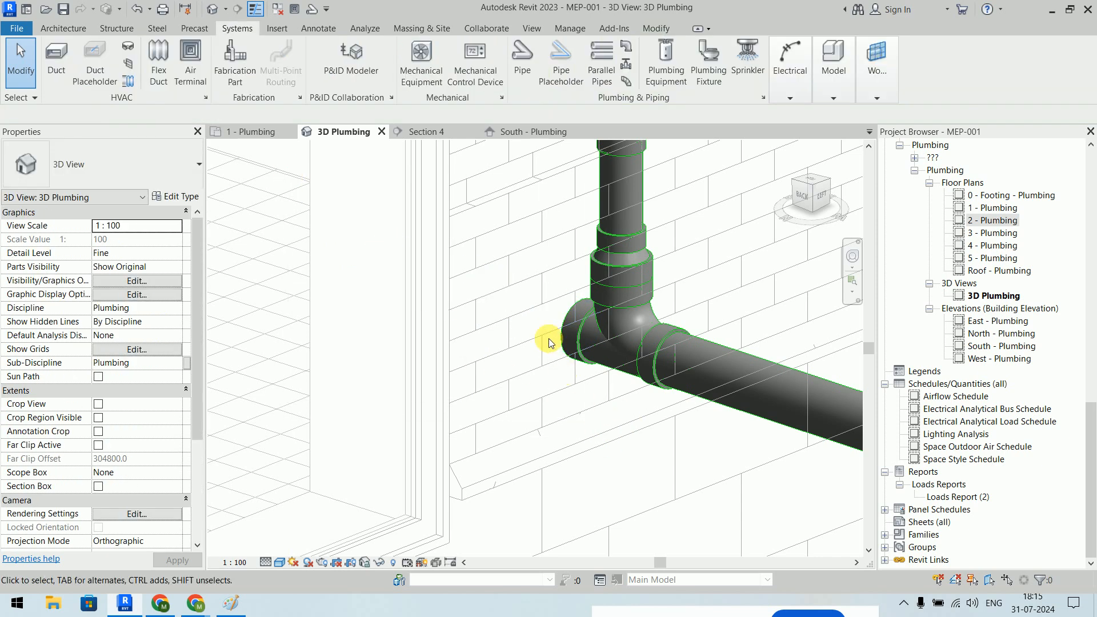
{"action": "left_click", "coordinate": [569, 326]}
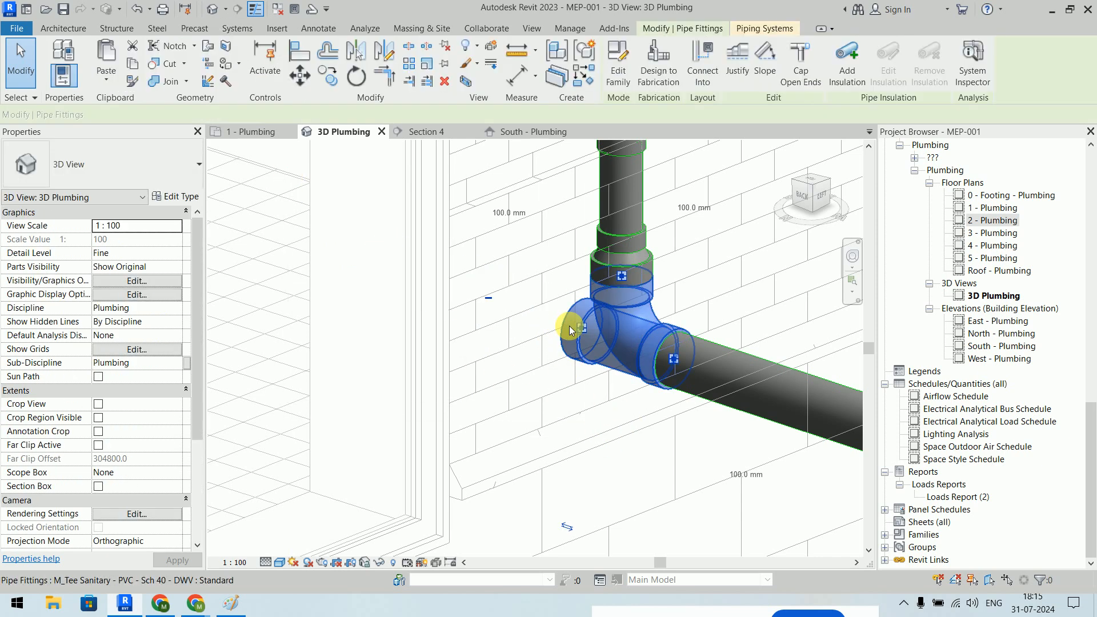
{"action": "left_click", "coordinate": [489, 297]}
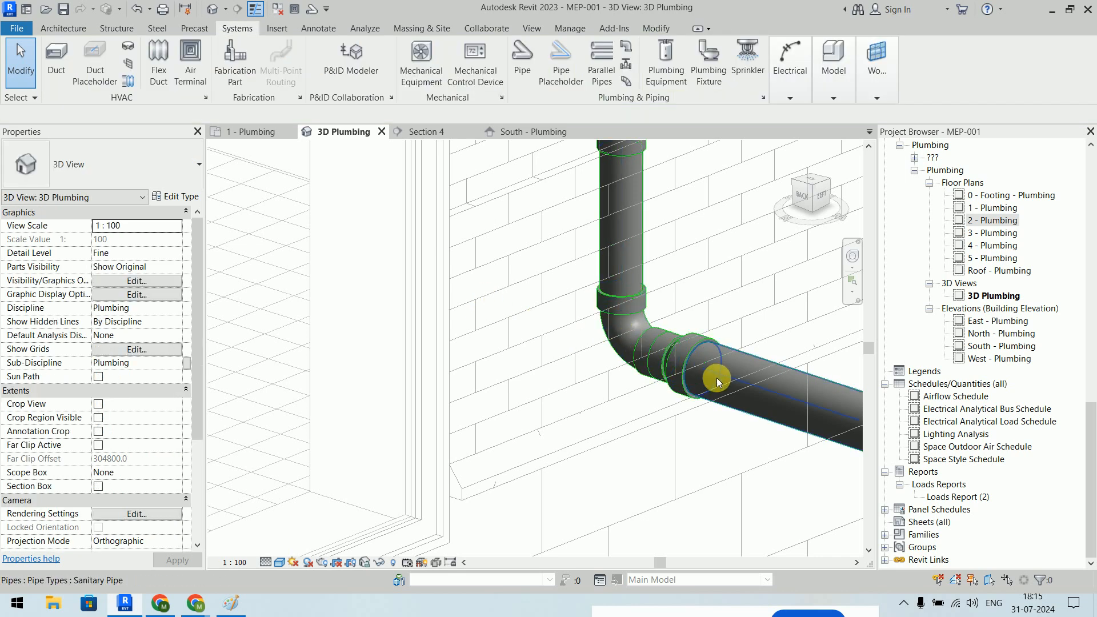
- Review the second toilet's branch connection into the main in 3D
{"action": "scroll", "coordinate": [316, 283], "scroll_direction": "down", "scroll_amount": 3}
{"action": "scroll", "coordinate": [317, 283], "scroll_direction": "down", "scroll_amount": 5}
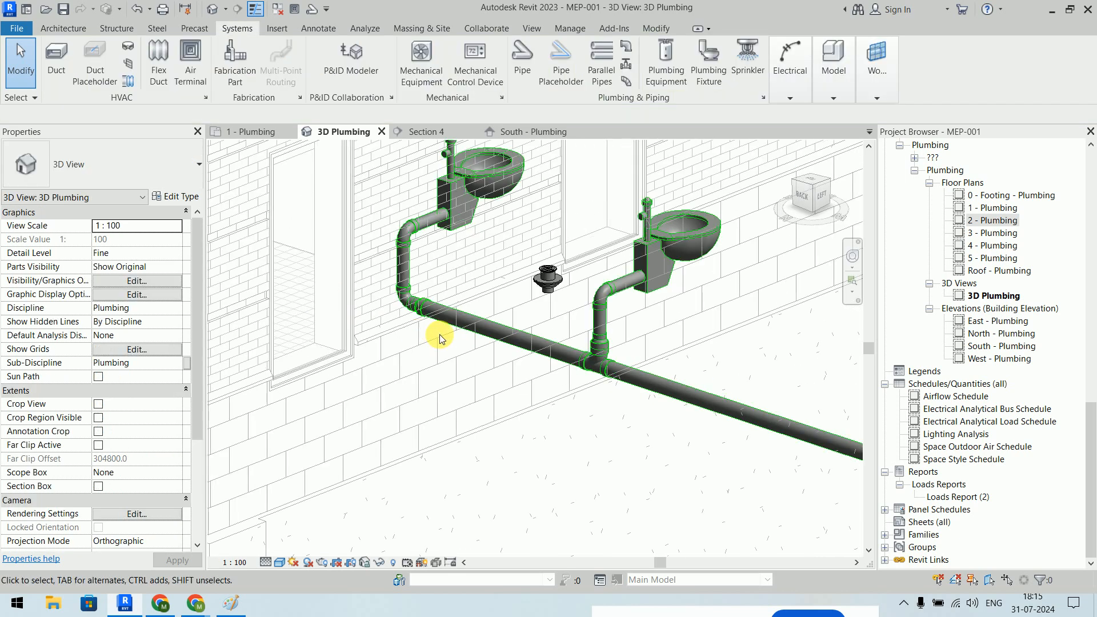
{"action": "scroll", "coordinate": [574, 346], "scroll_direction": "up", "scroll_amount": 4}
{"action": "mouse_move", "coordinate": [627, 303]}
{"action": "middle_mouse_down"}
{"action": "mouse_move", "coordinate": [672, 322]}
{"action": "mouse_move", "coordinate": [666, 299]}
{"action": "mouse_move", "coordinate": [610, 299]}
{"action": "mouse_move", "coordinate": [447, 235]}
{"action": "middle_mouse_up"}
{"action": "scroll", "coordinate": [662, 299], "scroll_direction": "down", "scroll_amount": 1}
{"action": "scroll", "coordinate": [660, 292], "scroll_direction": "down", "scroll_amount": 4}
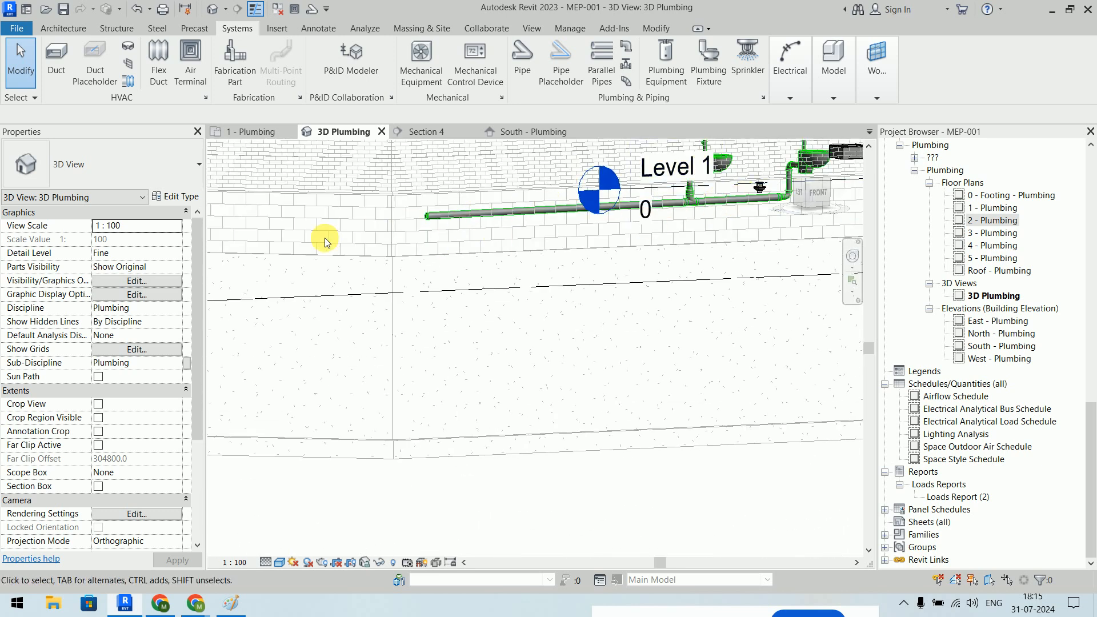
- Zoom and pan the 3D Plumbing view to inspect the floor drain and its pipes
{"action": "scroll", "coordinate": [736, 184], "scroll_direction": "up", "scroll_amount": 4}
{"action": "middle_click_drag", "start_coordinate": [582, 289], "coordinate": [479, 388]}
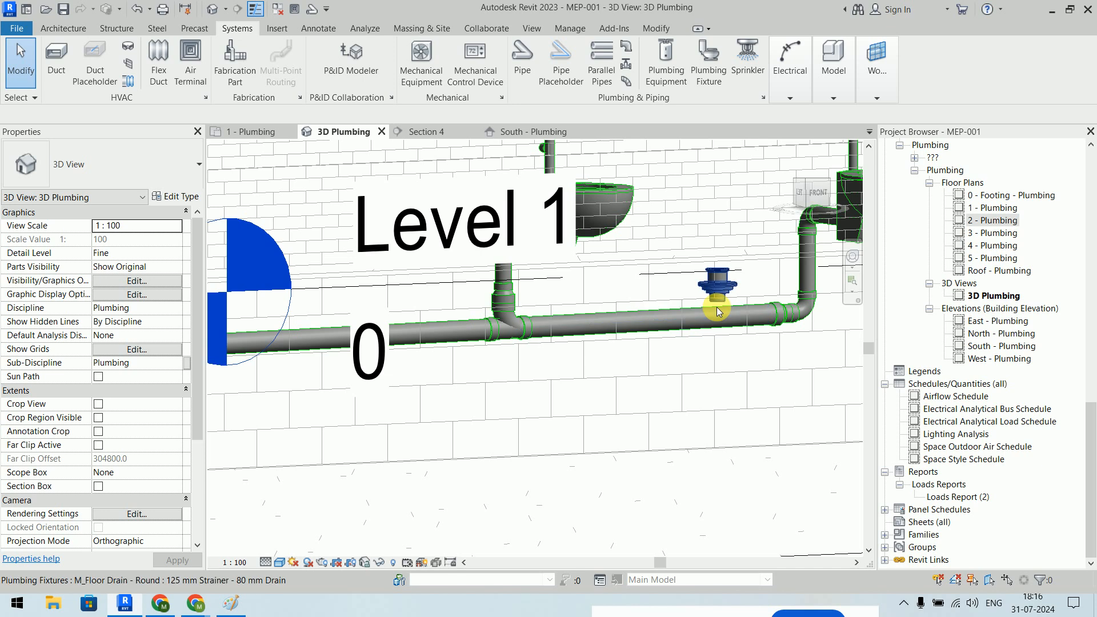
{"action": "scroll", "coordinate": [709, 307], "scroll_direction": "down", "scroll_amount": 3}
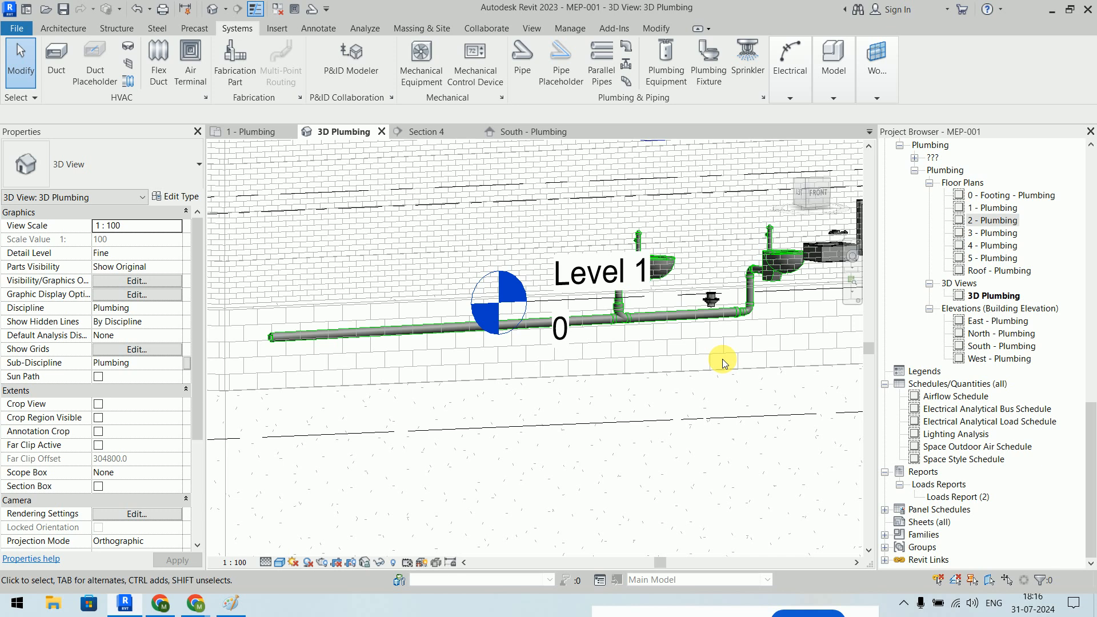
{"action": "scroll", "coordinate": [711, 289], "scroll_direction": "up", "scroll_amount": 6}
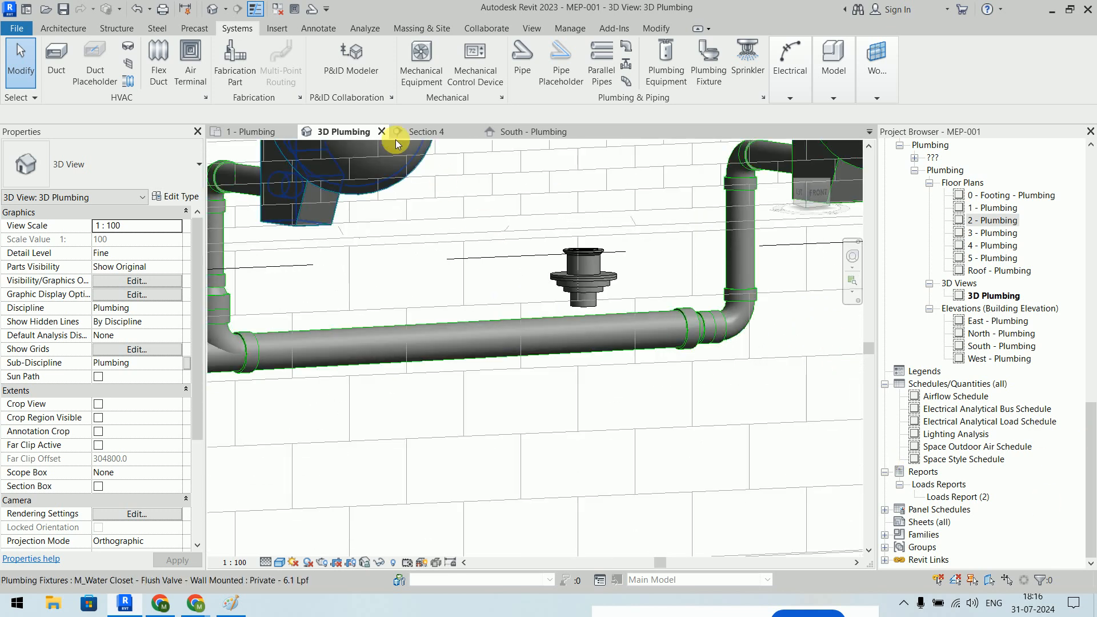
- Switch to the 1 - Plumbing floor plan and center it on the restroom fixtures
{"action": "left_click", "coordinate": [228, 133]}
{"action": "scroll", "coordinate": [427, 350], "scroll_direction": "down", "scroll_amount": 3}
{"action": "scroll", "coordinate": [538, 344], "scroll_direction": "up", "scroll_amount": 6}
{"action": "scroll", "coordinate": [634, 346], "scroll_direction": "up", "scroll_amount": 1}
{"action": "middle_click_drag", "start_coordinate": [671, 359], "coordinate": [655, 313]}
{"action": "scroll", "coordinate": [623, 331], "scroll_direction": "down", "scroll_amount": 2}
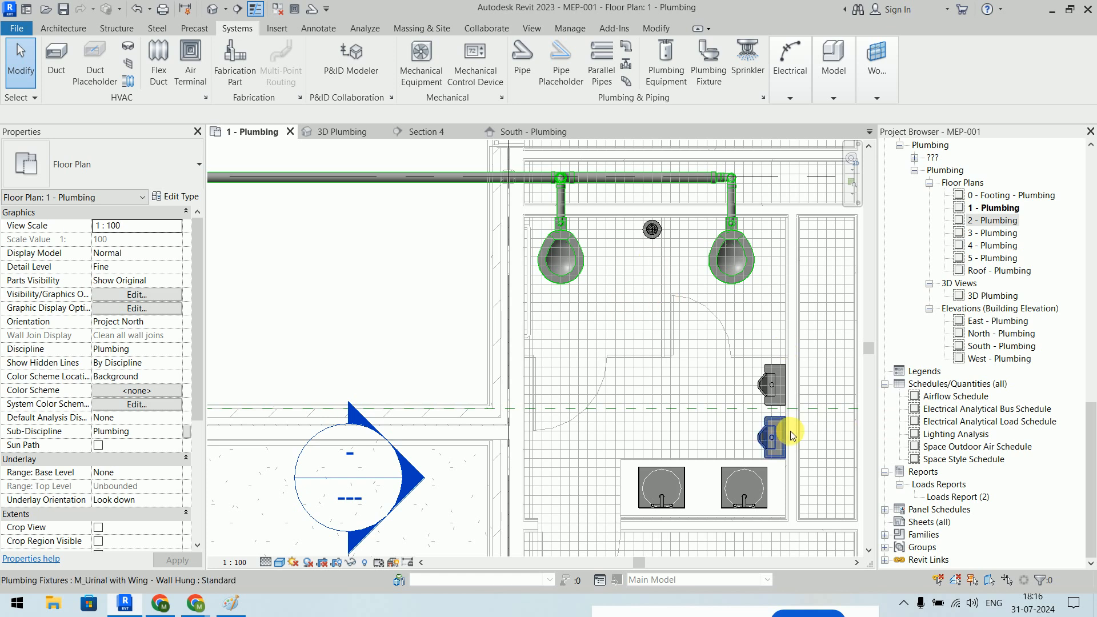
- Bring the urinals into view and start the Pipe tool with a 40.0 mm Sanitary Pipe
{"action": "middle_click_drag", "start_coordinate": [788, 434], "coordinate": [774, 402]}
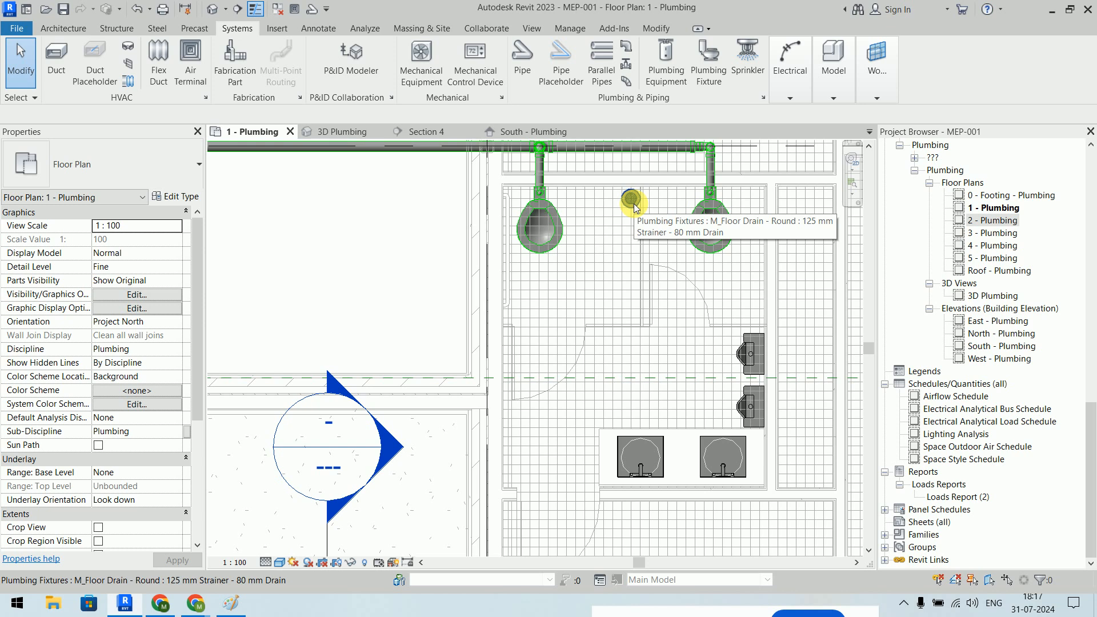
{"action": "left_click", "coordinate": [522, 60]}
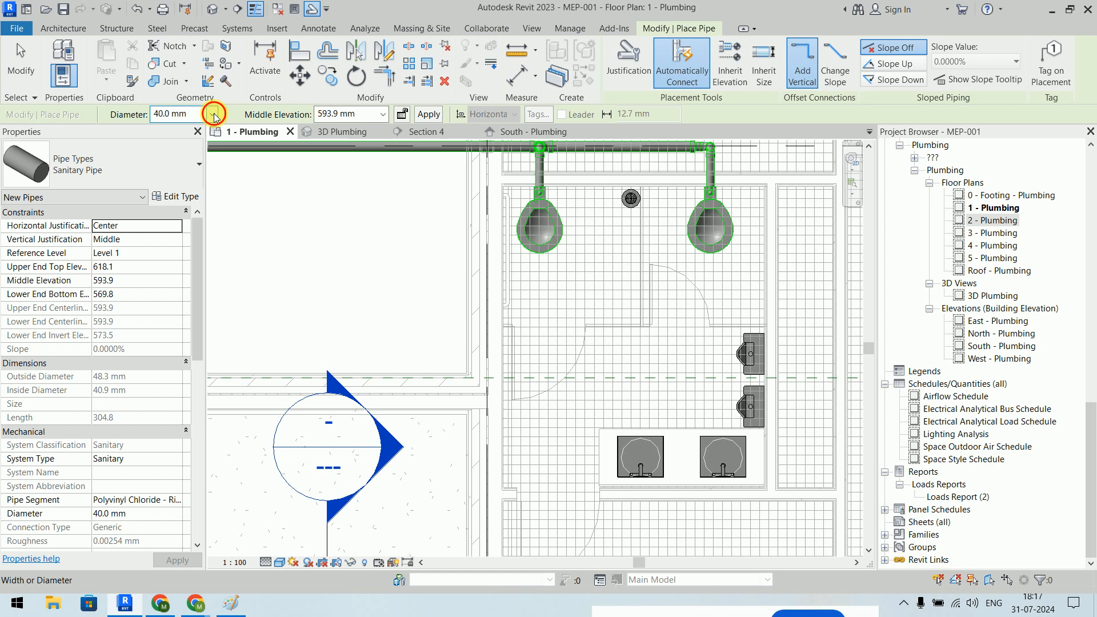
- Try drawing a pipe from the wall-hung urinal's connector, then abandon that attempt
{"action": "left_click", "coordinate": [215, 115]}
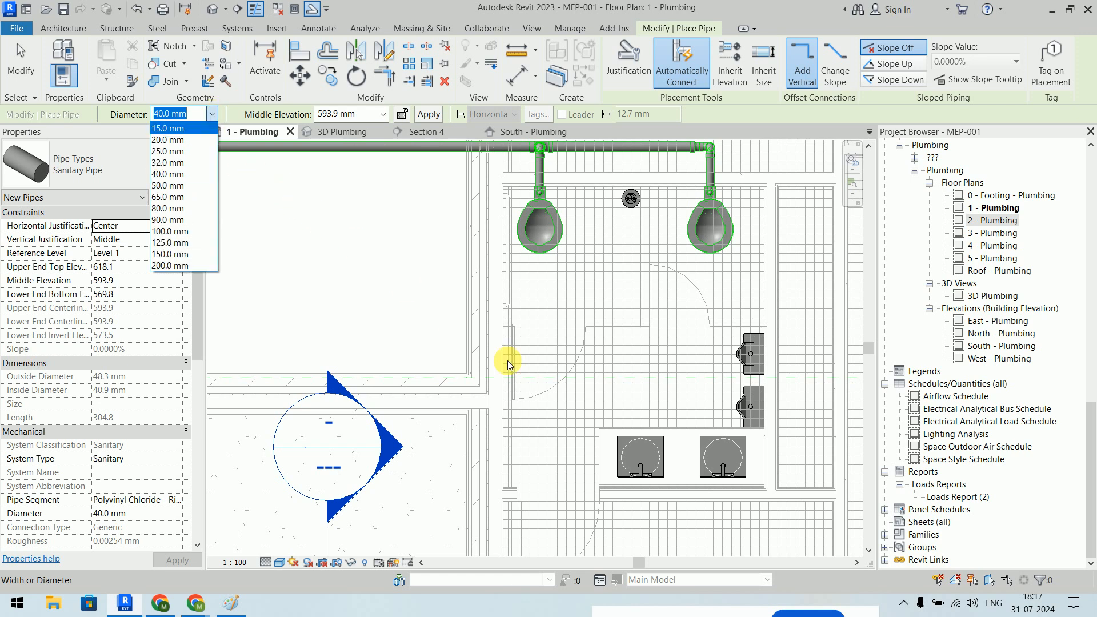
{"action": "key", "text": "Escape"}
{"action": "key", "text": "Escape"}
{"action": "left_click", "coordinate": [752, 358]}
{"action": "scroll", "coordinate": [780, 375], "scroll_direction": "up", "scroll_amount": 6}
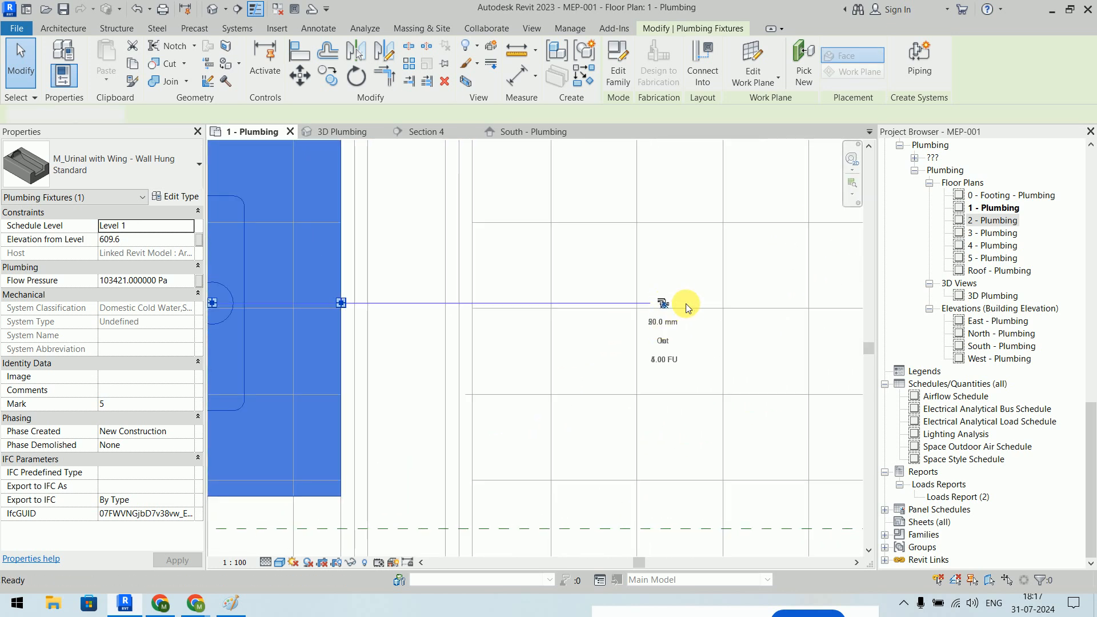
{"action": "left_click", "coordinate": [664, 304]}
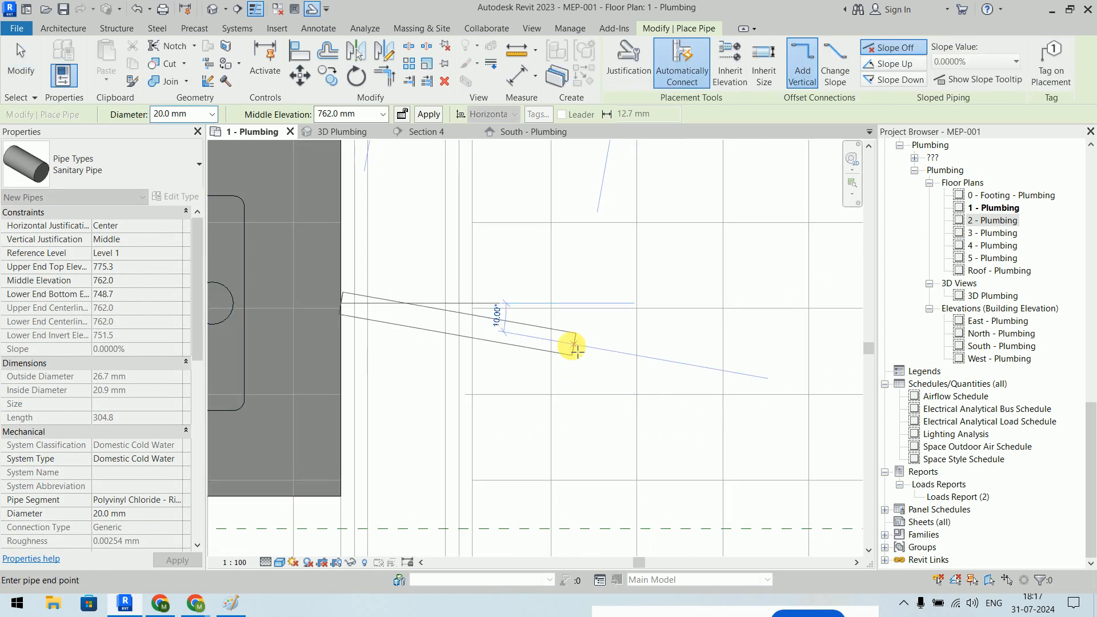
{"action": "key", "text": "Escape"}
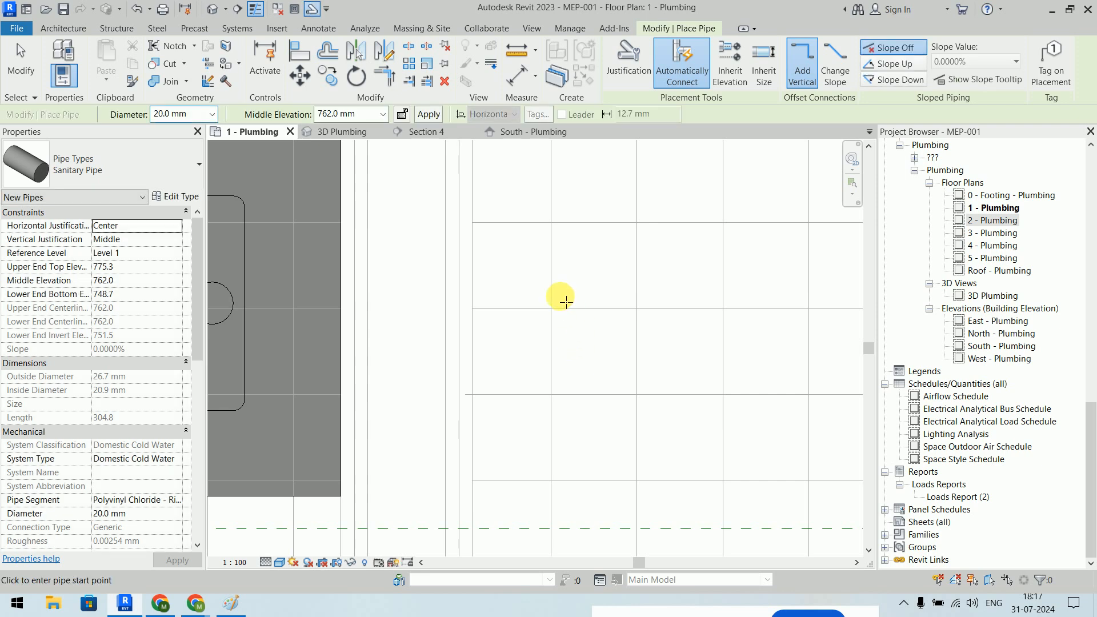
{"action": "key", "text": "Escape"}
{"action": "left_click", "coordinate": [341, 290]}
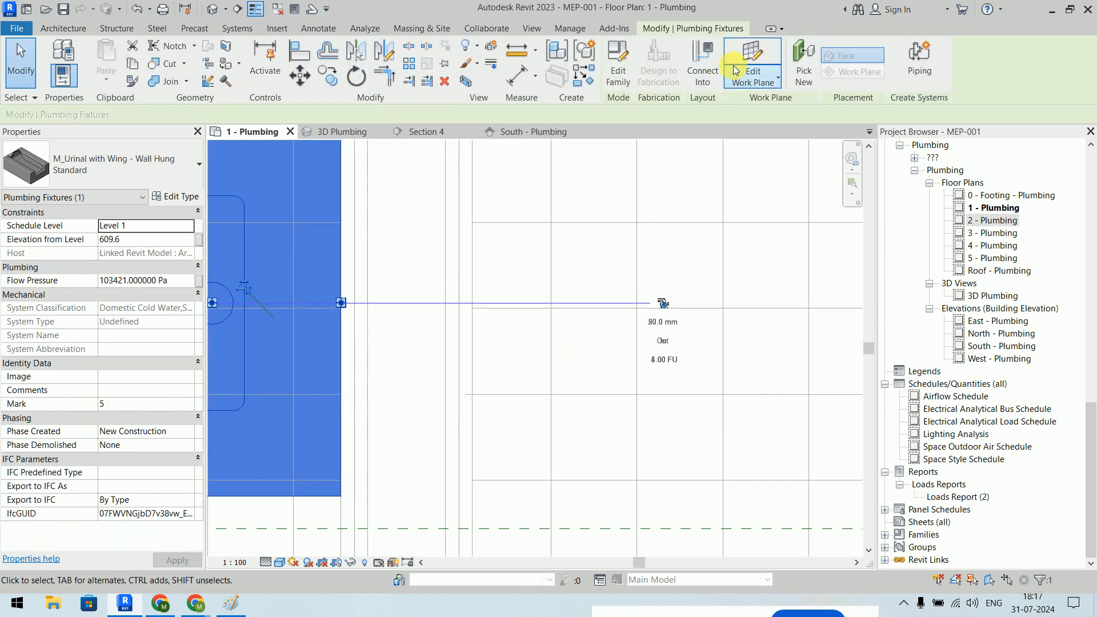
{"action": "left_click", "coordinate": [704, 74]}
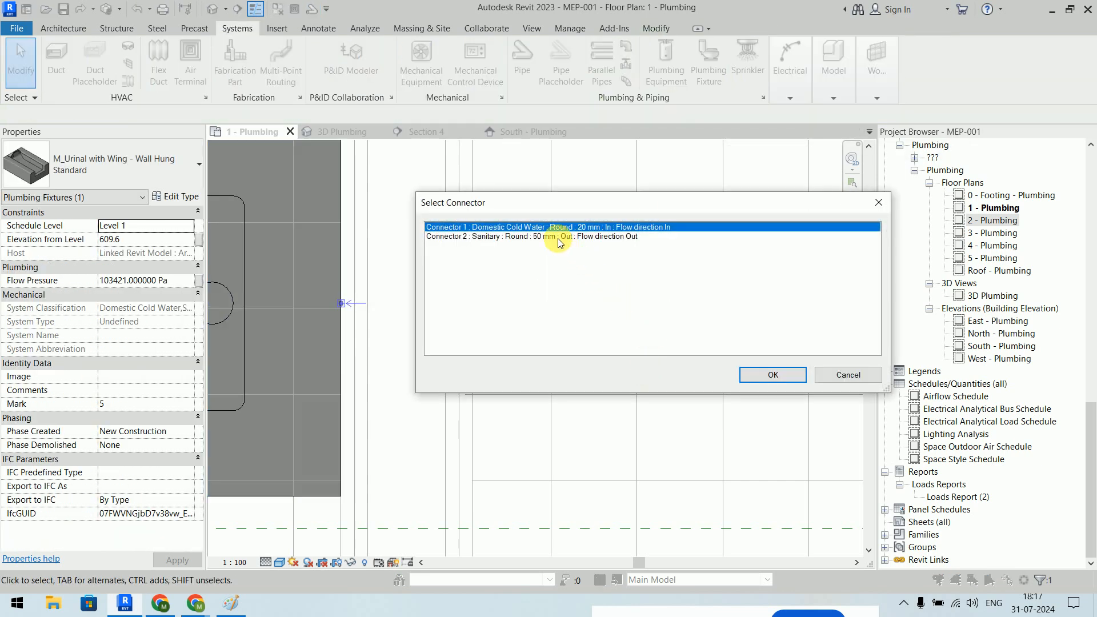
{"action": "double_click", "coordinate": [585, 236]}
{"action": "scroll", "coordinate": [597, 292], "scroll_direction": "down", "scroll_amount": 5}
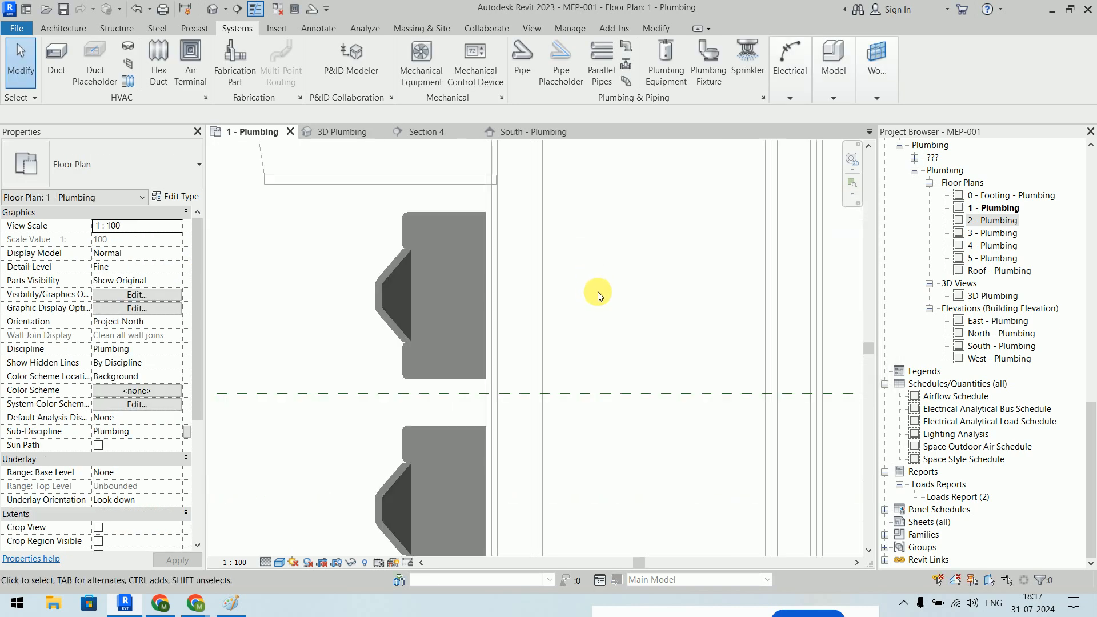
{"action": "scroll", "coordinate": [598, 326], "scroll_direction": "down", "scroll_amount": 5}
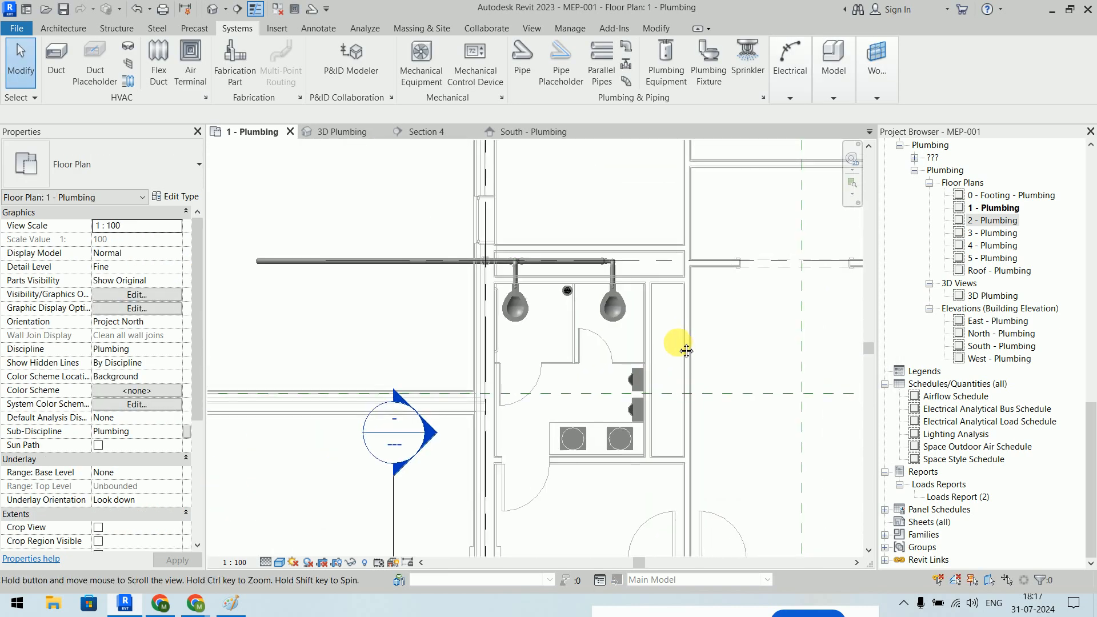
- Start a new Sanitary Pipe at 65.0 mm diameter and -450 mm middle elevation
{"action": "left_click", "coordinate": [523, 63]}
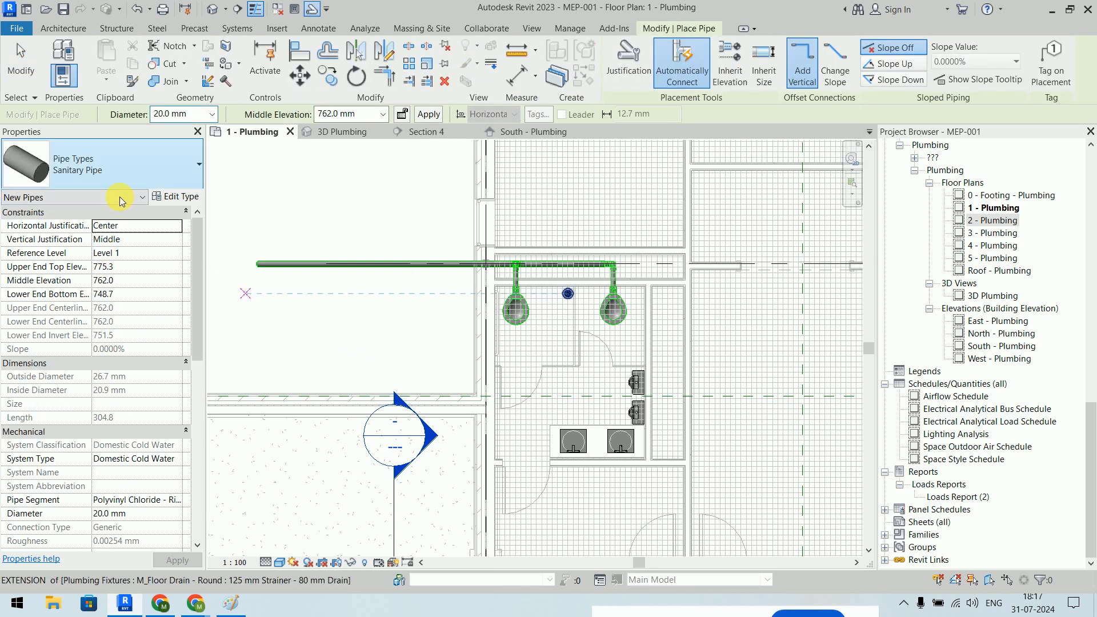
{"action": "left_click", "coordinate": [121, 176]}
{"action": "left_click", "coordinate": [121, 176]}
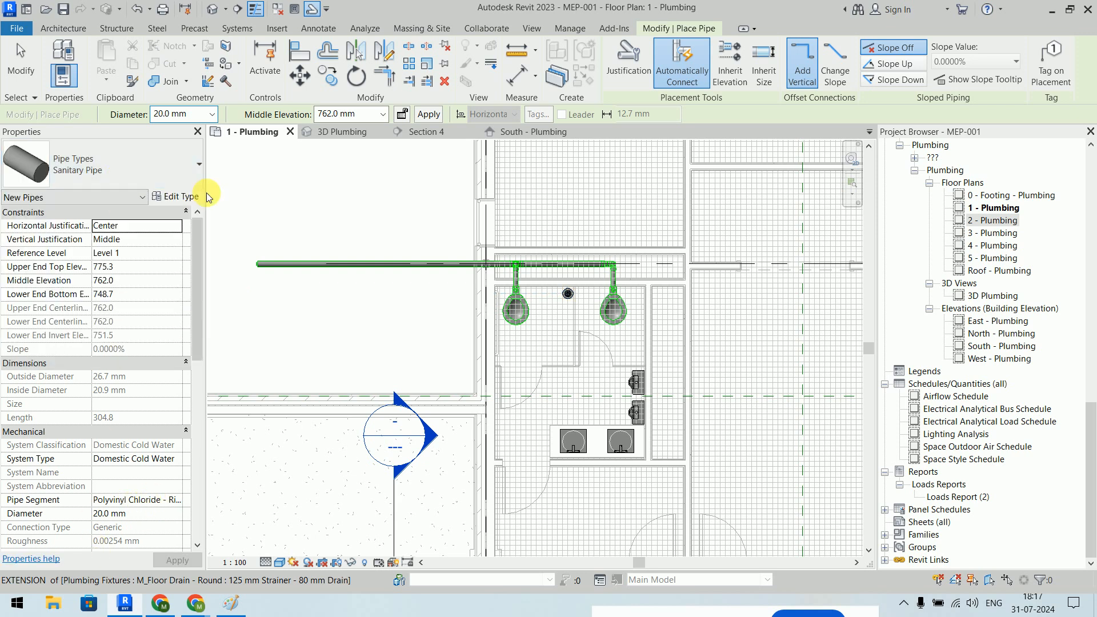
{"action": "left_click", "coordinate": [212, 122]}
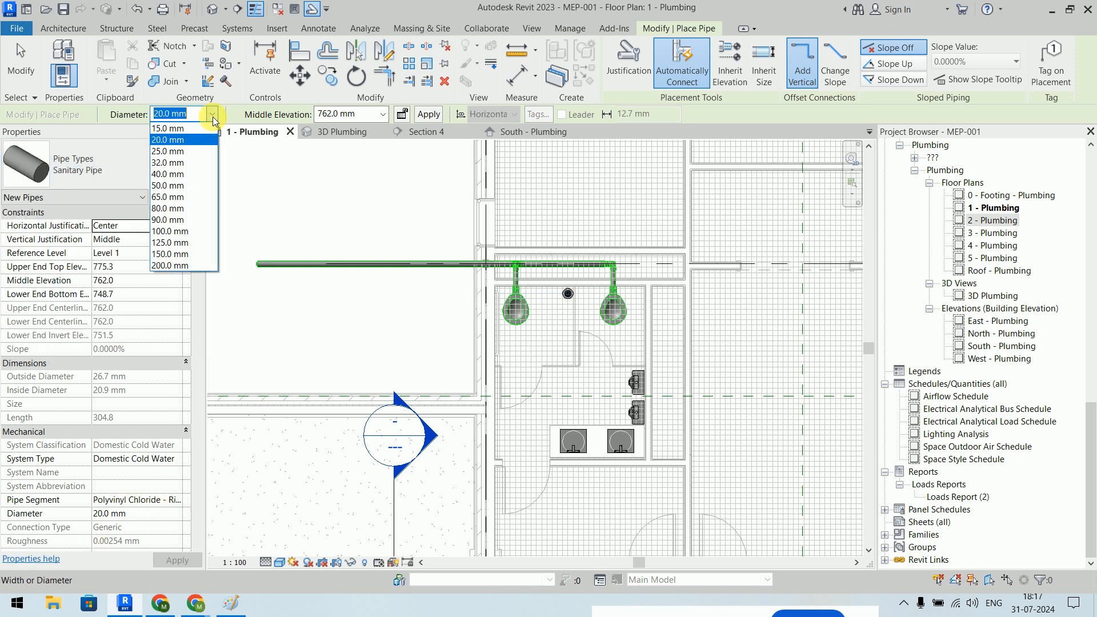
{"action": "left_click", "coordinate": [185, 196]}
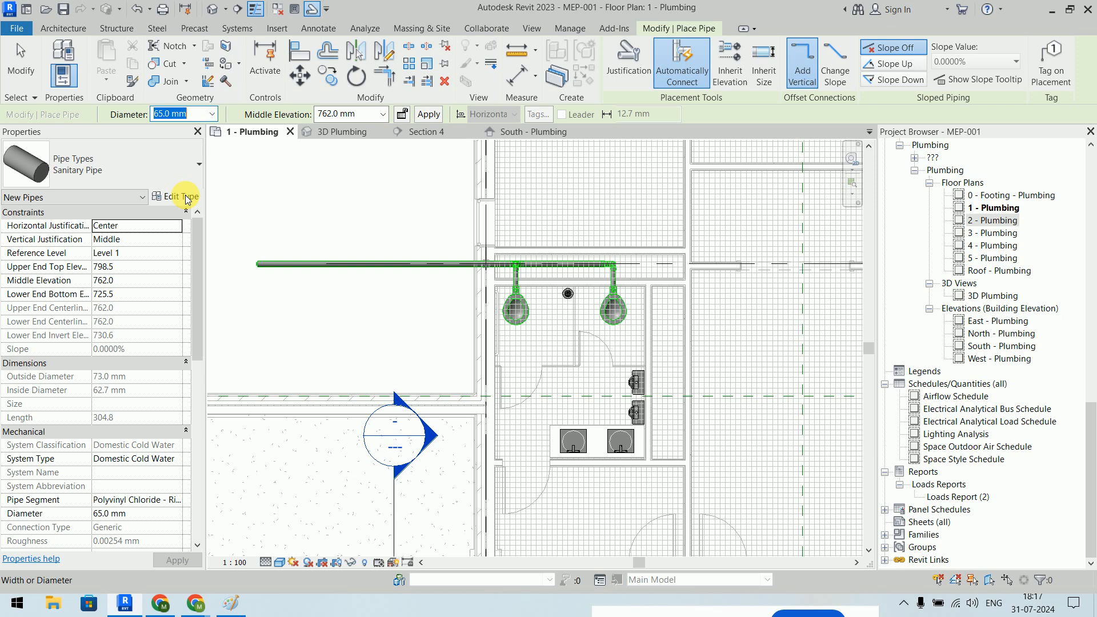
{"action": "left_click", "coordinate": [332, 114]}
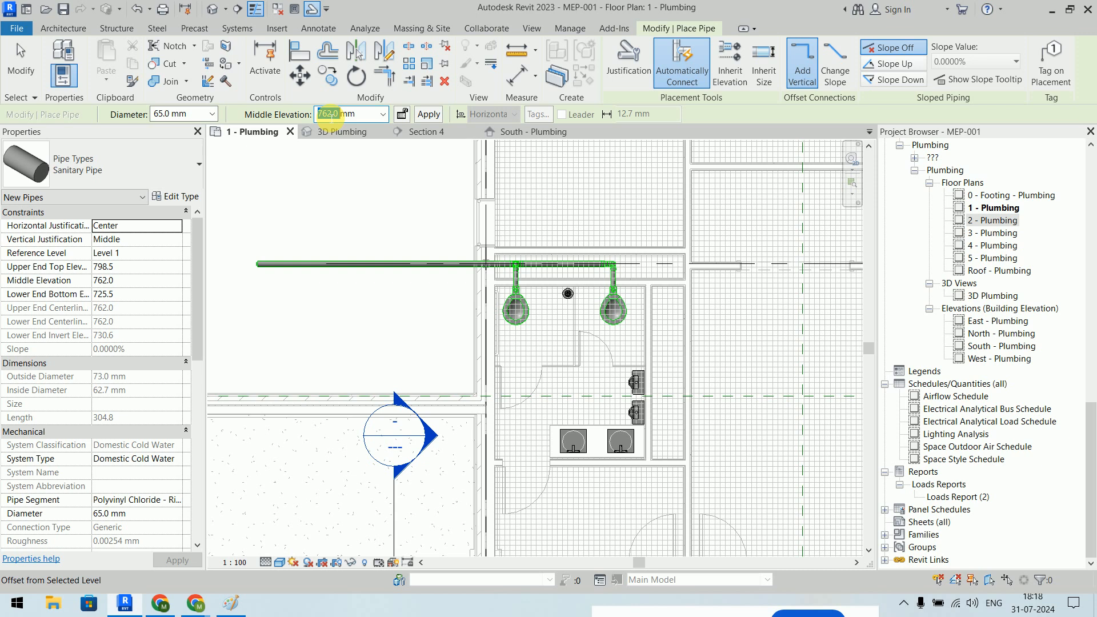
{"action": "type", "text": "-450"}
{"action": "key", "text": "Return"}
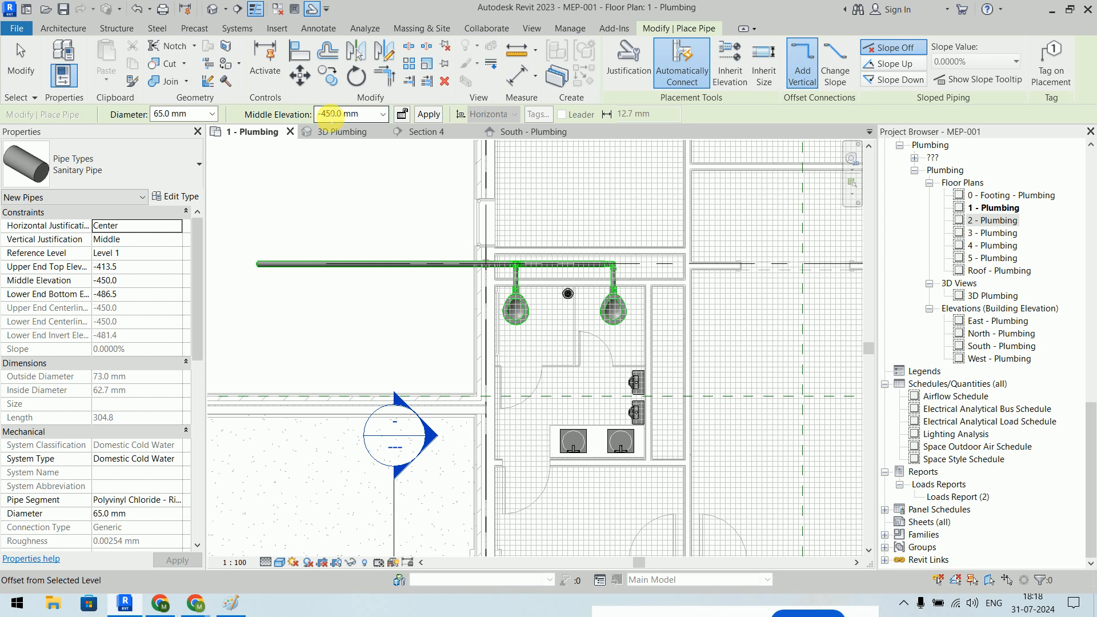
{"action": "scroll", "coordinate": [637, 385], "scroll_direction": "up", "scroll_amount": 4}
{"action": "middle_click_drag", "start_coordinate": [606, 376], "coordinate": [526, 362]}
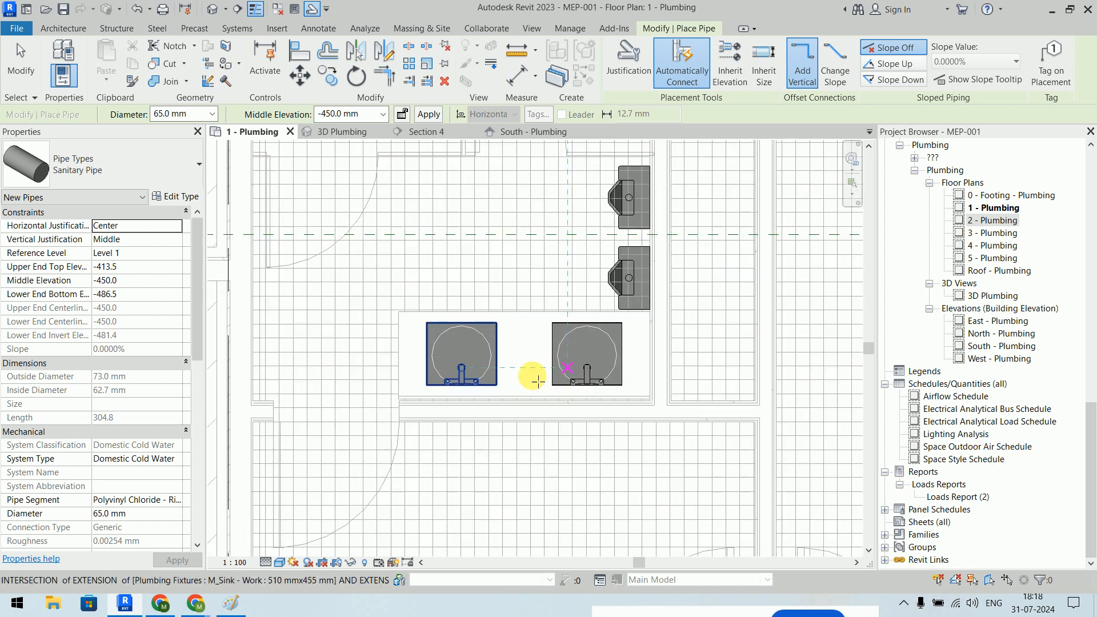
- Draw a first run past the sinks and set the pipe's System Type to Sanitary
{"action": "left_click", "coordinate": [387, 403]}
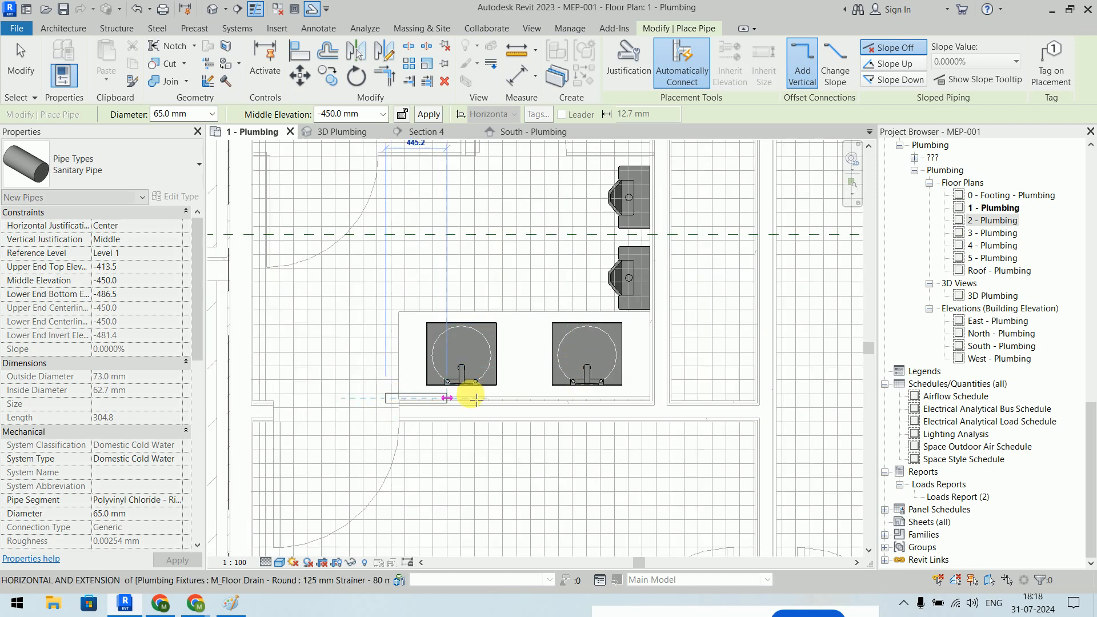
{"action": "left_click", "coordinate": [707, 397]}
{"action": "scroll", "coordinate": [698, 297], "scroll_direction": "down", "scroll_amount": 4}
{"action": "middle_click_drag", "start_coordinate": [698, 269], "coordinate": [732, 453]}
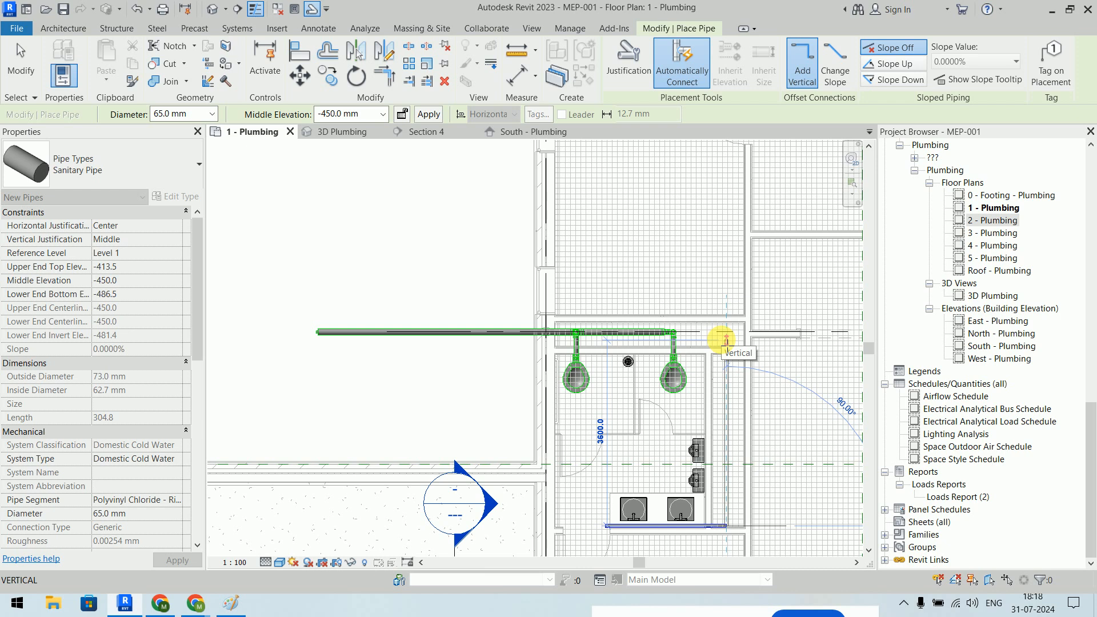
{"action": "scroll", "coordinate": [723, 343], "scroll_direction": "up", "scroll_amount": 4}
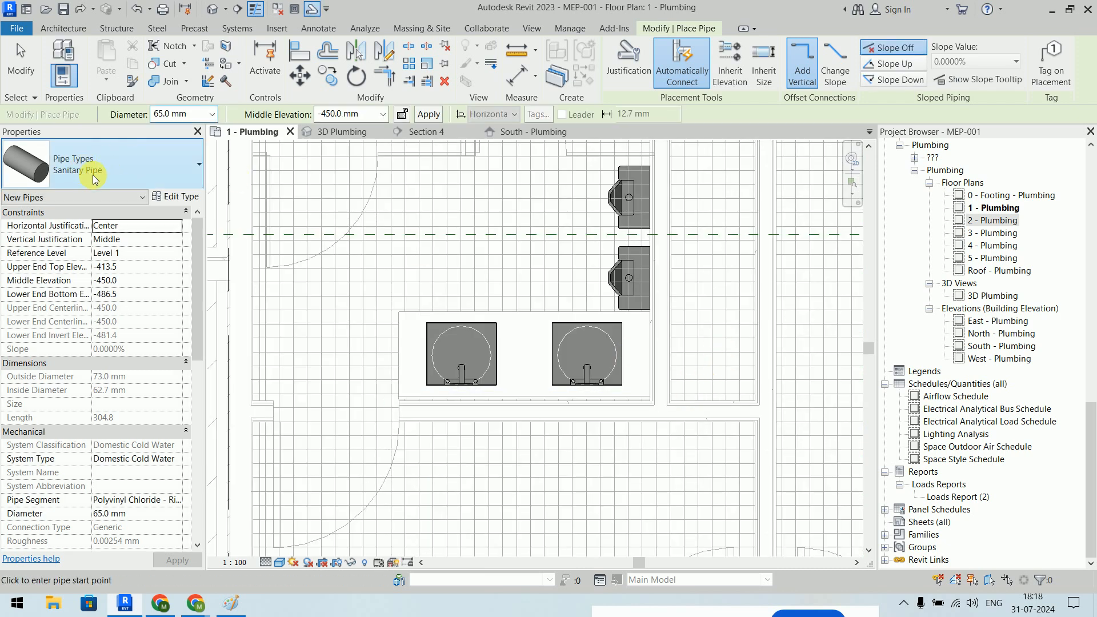
{"action": "left_click", "coordinate": [178, 459]}
{"action": "left_click", "coordinate": [177, 459]}
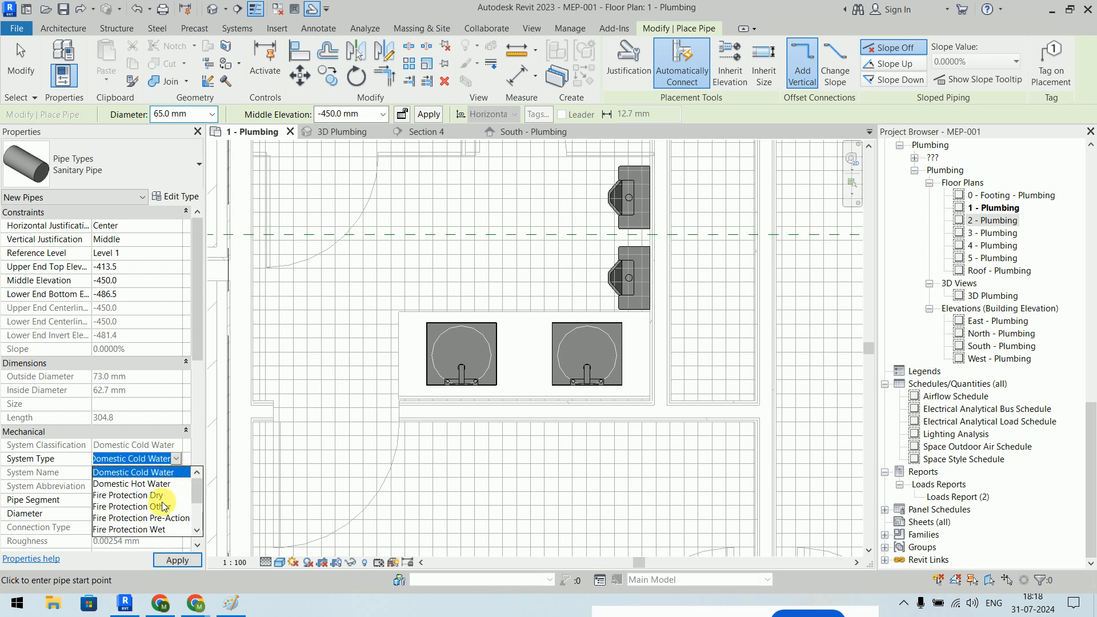
{"action": "left_click", "coordinate": [128, 529]}
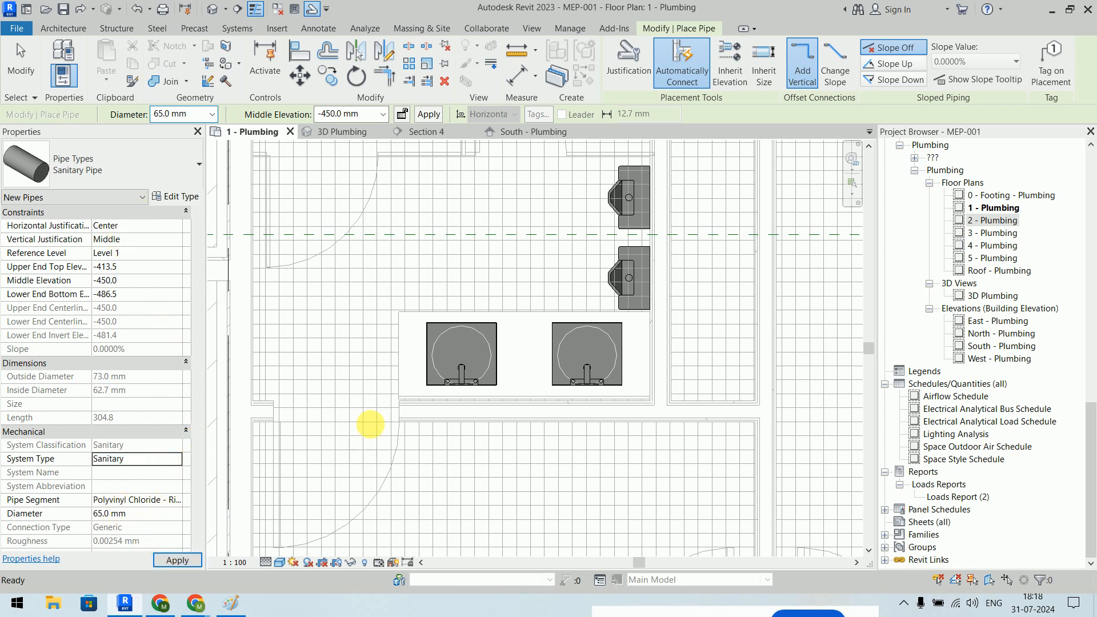
{"action": "scroll", "coordinate": [388, 410], "scroll_direction": "down", "scroll_amount": 2}
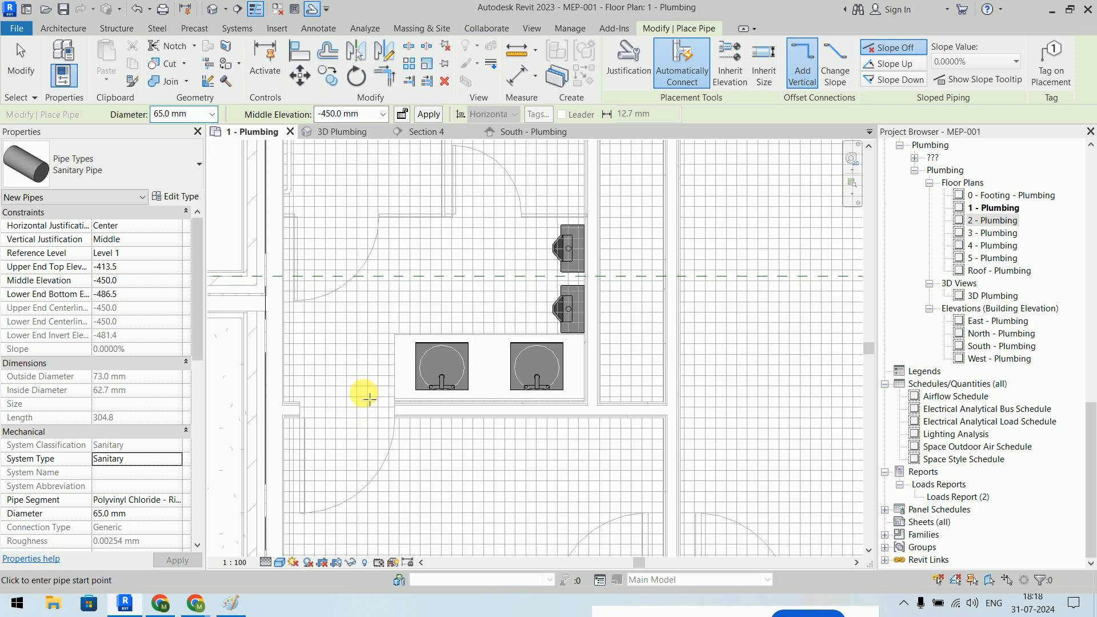
- Run the sanitary pipe beneath the sinks, fixing the run at 2600 mm
{"action": "left_click", "coordinate": [364, 395]}
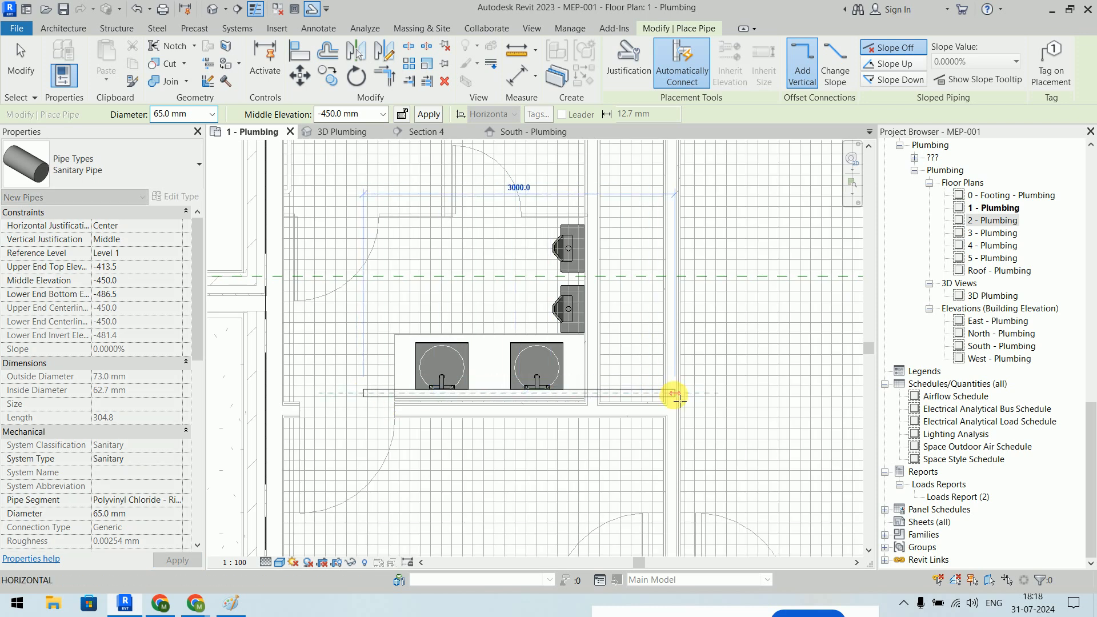
{"action": "left_click", "coordinate": [632, 393]}
{"action": "scroll", "coordinate": [620, 257], "scroll_direction": "down", "scroll_amount": 1}
{"action": "scroll", "coordinate": [620, 258], "scroll_direction": "down", "scroll_amount": 2}
{"action": "middle_click_drag", "start_coordinate": [638, 275], "coordinate": [685, 418]}
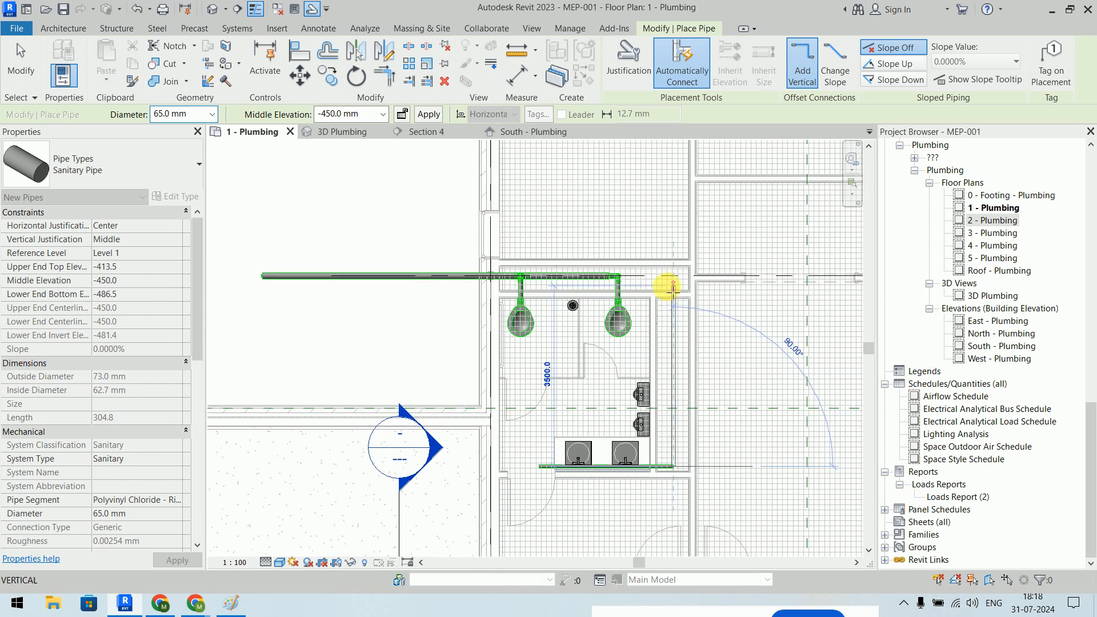
{"action": "scroll", "coordinate": [673, 286], "scroll_direction": "up", "scroll_amount": 4}
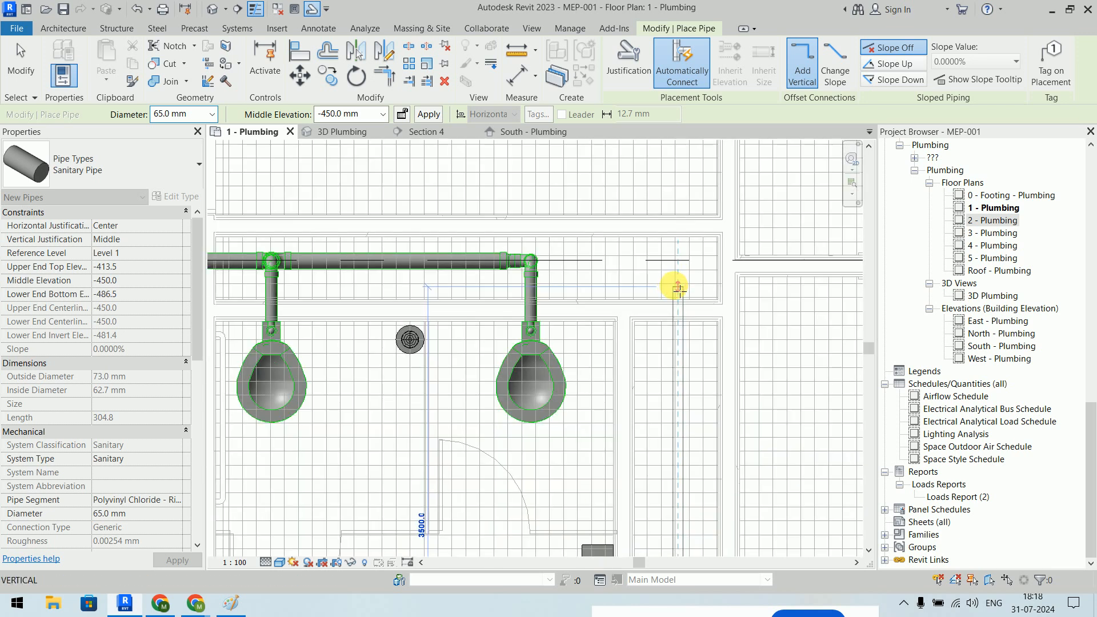
{"action": "scroll", "coordinate": [481, 296], "scroll_direction": "down", "scroll_amount": 3}
- Extend the pipe to end above the urinals and finish drawing
{"action": "middle_click_drag", "start_coordinate": [275, 297], "coordinate": [442, 301]}
{"action": "left_click", "coordinate": [238, 294]}
{"action": "key", "text": "Escape"}
{"action": "key", "text": "Escape"}
{"action": "scroll", "coordinate": [527, 372], "scroll_direction": "down", "scroll_amount": 2}
{"action": "middle_click_drag", "start_coordinate": [527, 373], "coordinate": [490, 281]}
{"action": "scroll", "coordinate": [497, 374], "scroll_direction": "up", "scroll_amount": 5}
- Cap the open ends of both new sanitary pipes with Cap Open End
{"action": "key", "text": "d"}
{"action": "left_click", "coordinate": [410, 359]}
{"action": "right_click", "coordinate": [409, 347]}
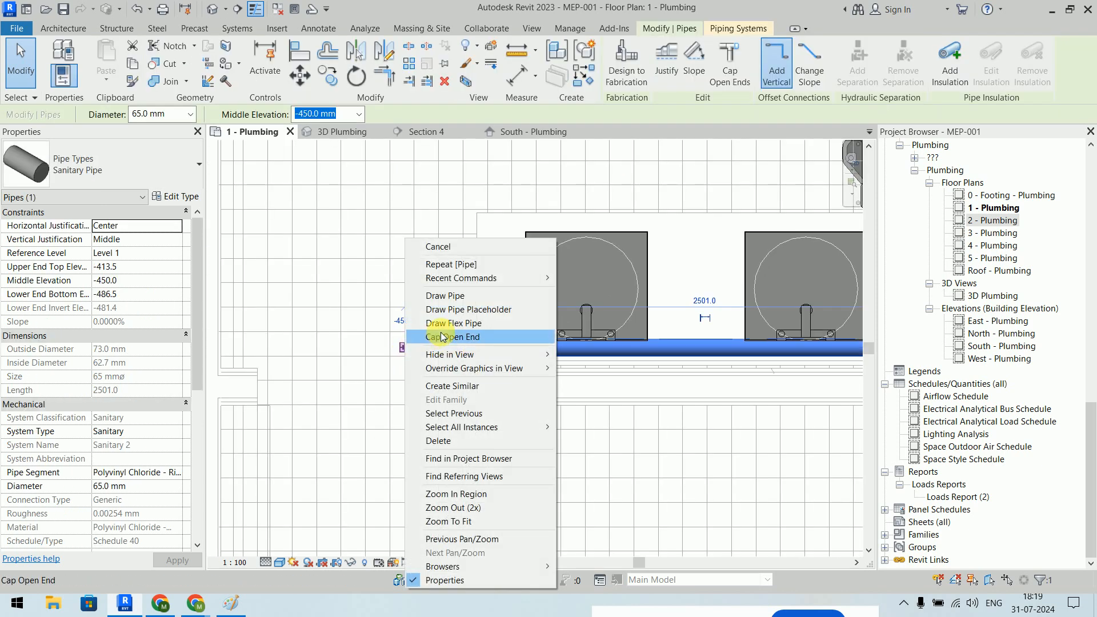
{"action": "left_click", "coordinate": [462, 337]}
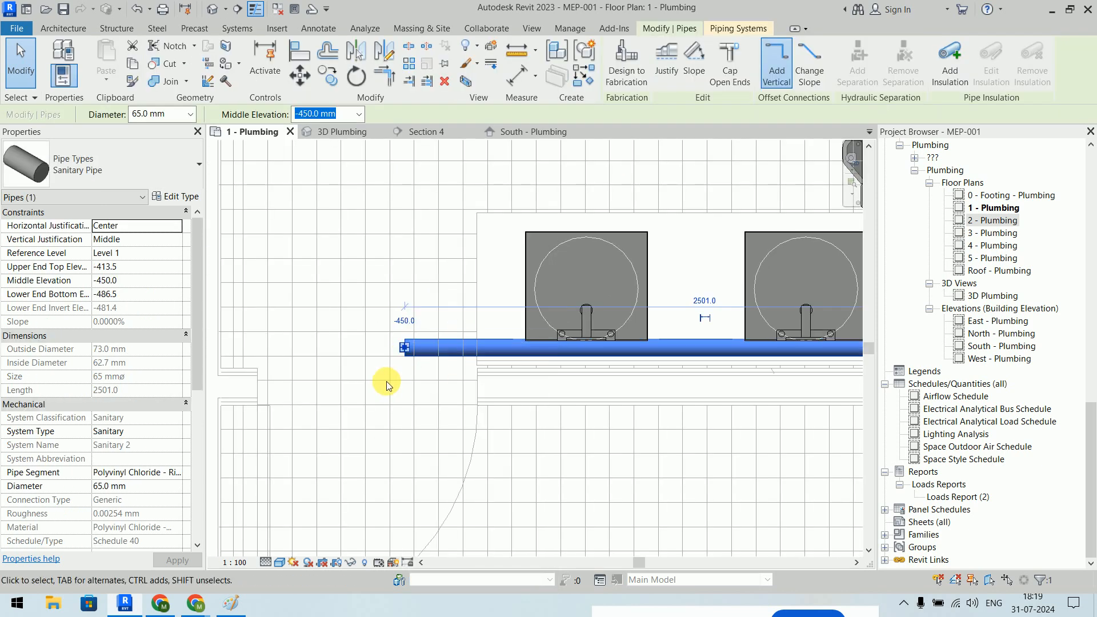
{"action": "left_click", "coordinate": [384, 387]}
{"action": "scroll", "coordinate": [334, 277], "scroll_direction": "down", "scroll_amount": 5}
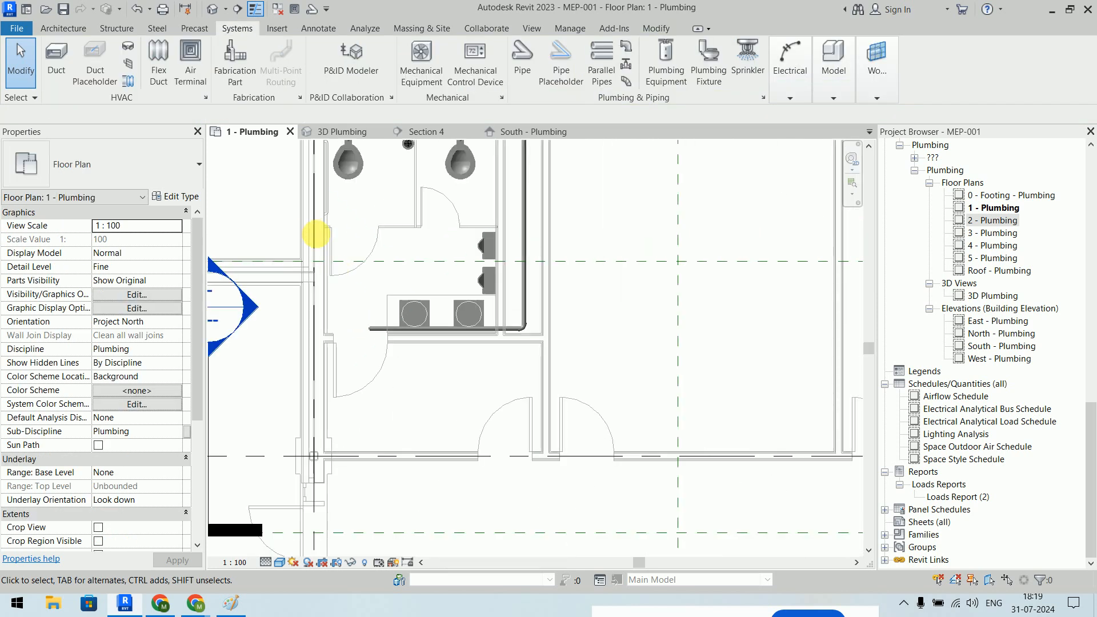
{"action": "middle_click_drag", "start_coordinate": [311, 228], "coordinate": [676, 458]}
{"action": "scroll", "coordinate": [456, 362], "scroll_direction": "up", "scroll_amount": 5}
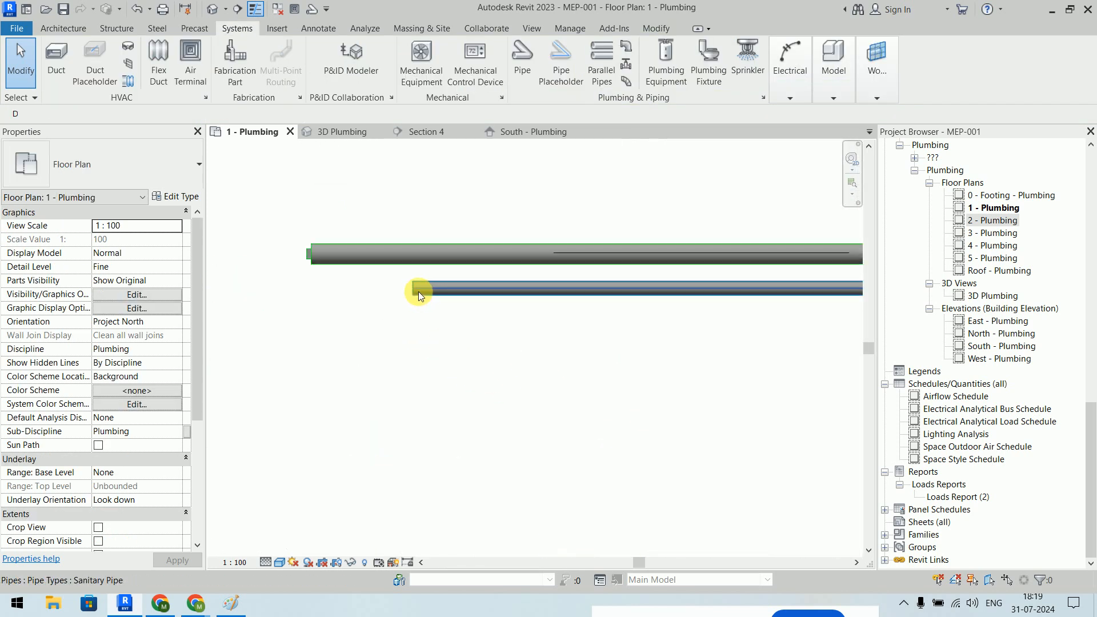
{"action": "left_click", "coordinate": [416, 291]}
{"action": "right_click", "coordinate": [415, 291]}
{"action": "left_click", "coordinate": [451, 338]}
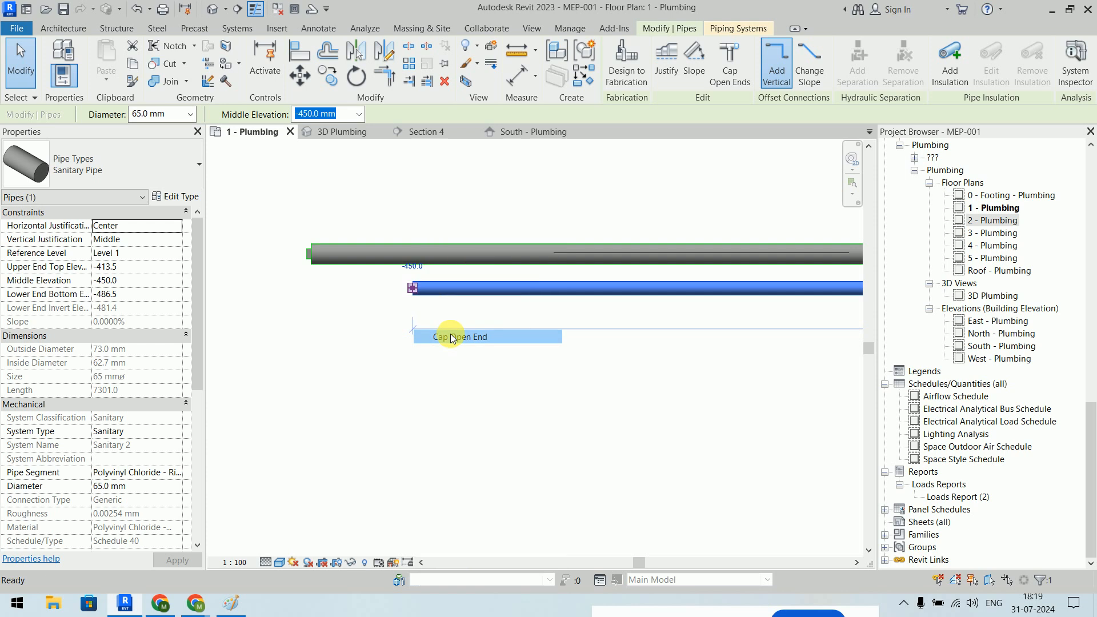
{"action": "left_click", "coordinate": [418, 393]}
- Open the South - Plumbing elevation to review the Level 1 pipes
{"action": "scroll", "coordinate": [532, 400], "scroll_direction": "down", "scroll_amount": 3}
{"action": "middle_click_drag", "start_coordinate": [589, 395], "coordinate": [373, 212]}
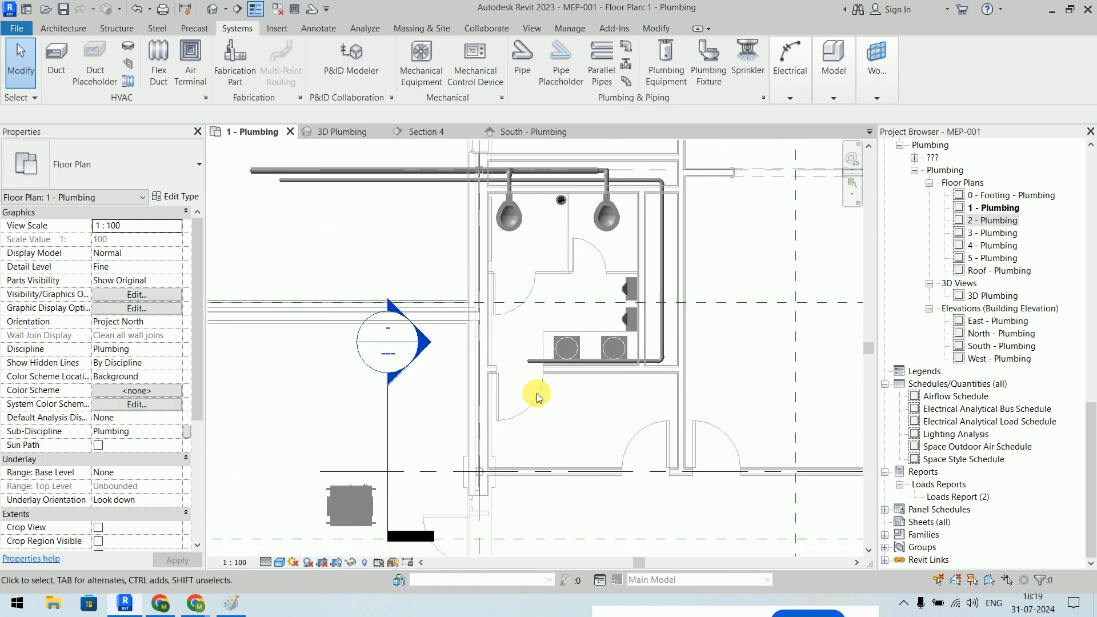
{"action": "scroll", "coordinate": [590, 358], "scroll_direction": "up", "scroll_amount": 4}
{"action": "middle_click_drag", "start_coordinate": [564, 453], "coordinate": [470, 522]}
{"action": "scroll", "coordinate": [459, 526], "scroll_direction": "down", "scroll_amount": 1}
{"action": "scroll", "coordinate": [462, 525], "scroll_direction": "up", "scroll_amount": 1}
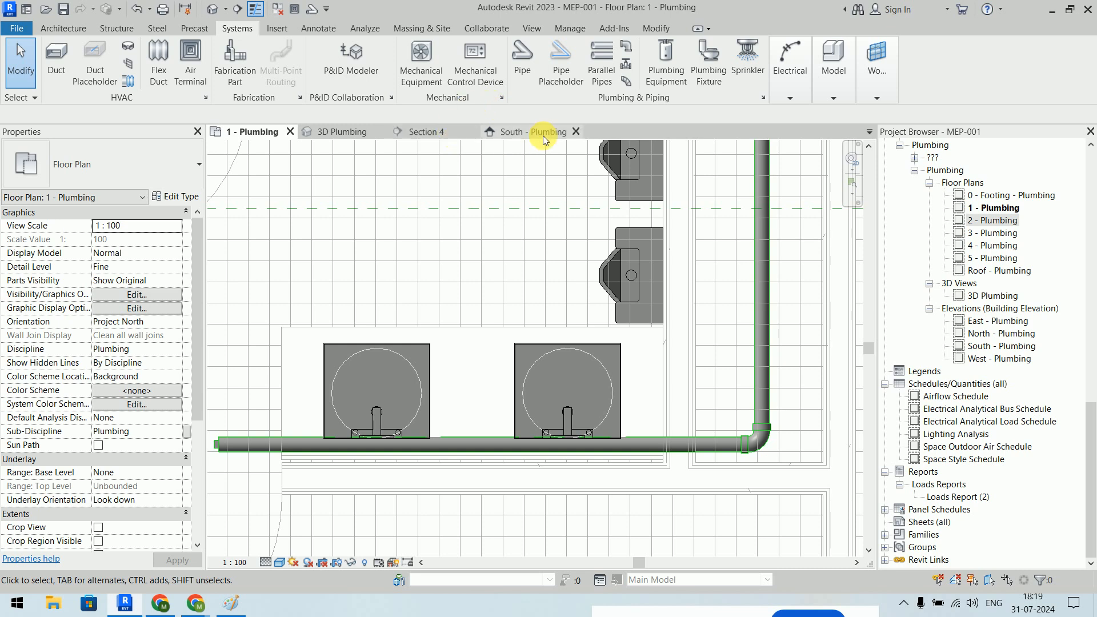
{"action": "left_click", "coordinate": [543, 135]}
{"action": "middle_click_drag", "start_coordinate": [590, 362], "coordinate": [462, 389]}
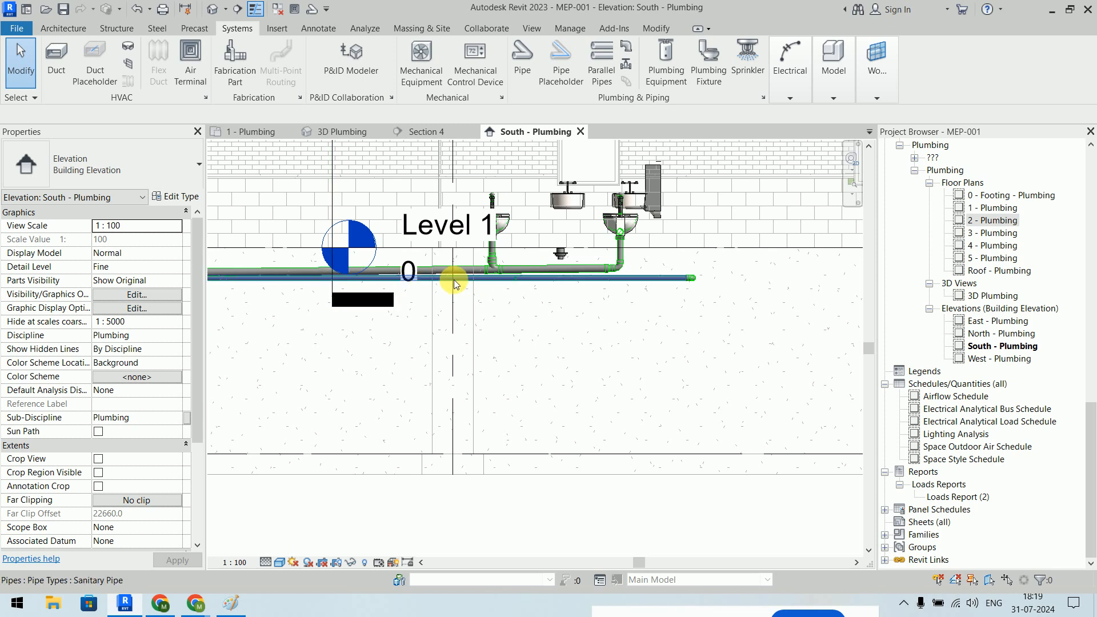
{"action": "scroll", "coordinate": [556, 392], "scroll_direction": "down", "scroll_amount": 2}
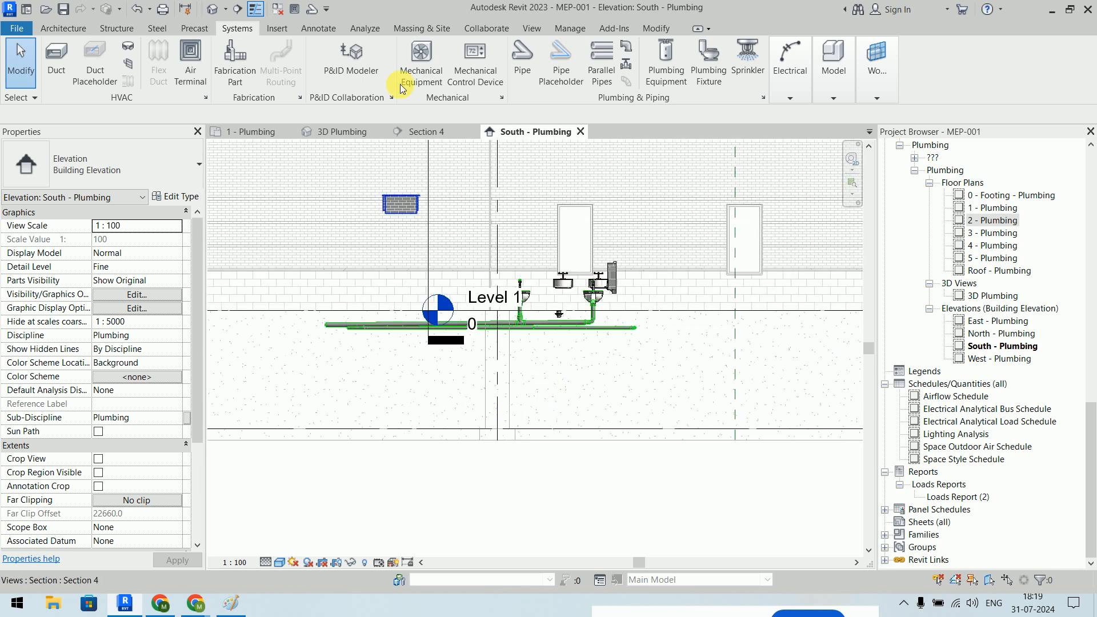
- Back in 1 - Plumbing, try connecting the left sink's drain into the horizontal pipe
{"action": "left_click", "coordinate": [229, 131]}
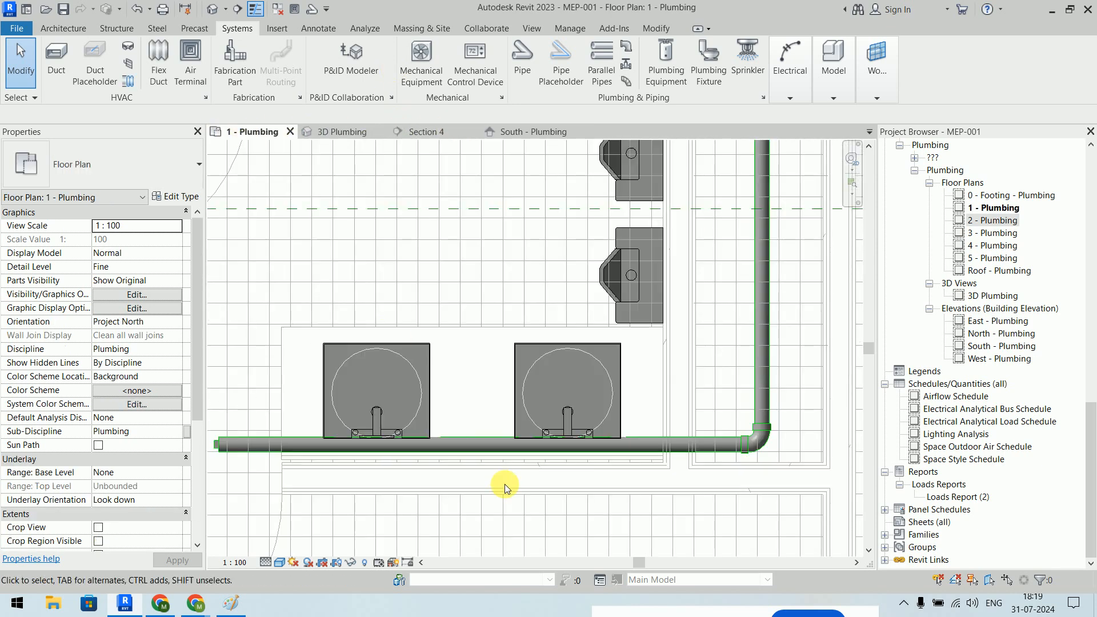
{"action": "left_click", "coordinate": [419, 363]}
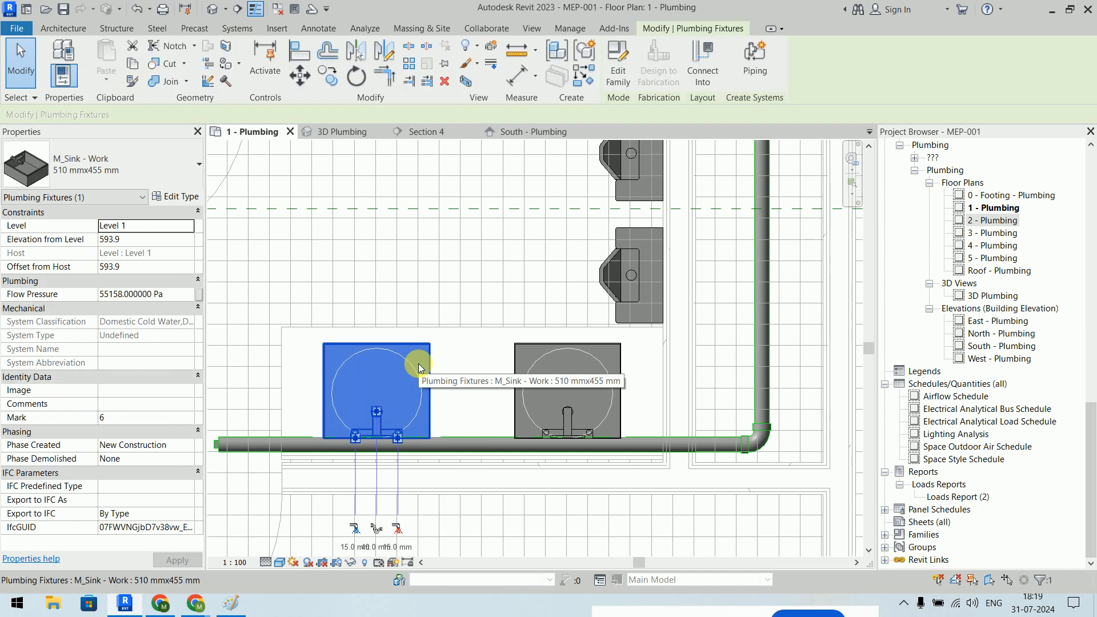
{"action": "left_click", "coordinate": [701, 67]}
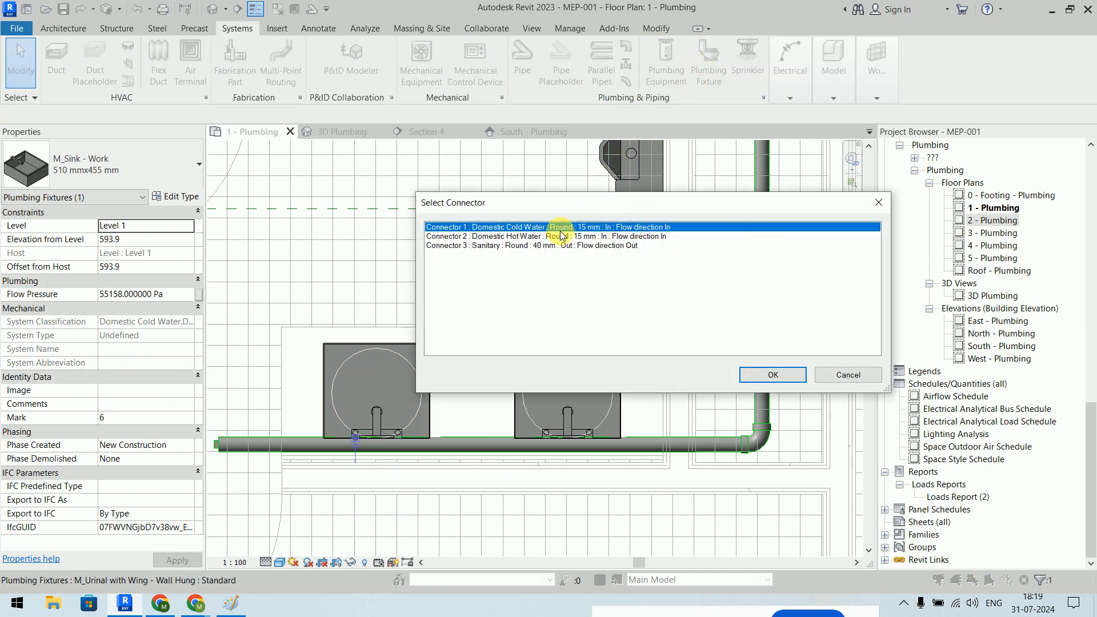
{"action": "left_click", "coordinate": [503, 245]}
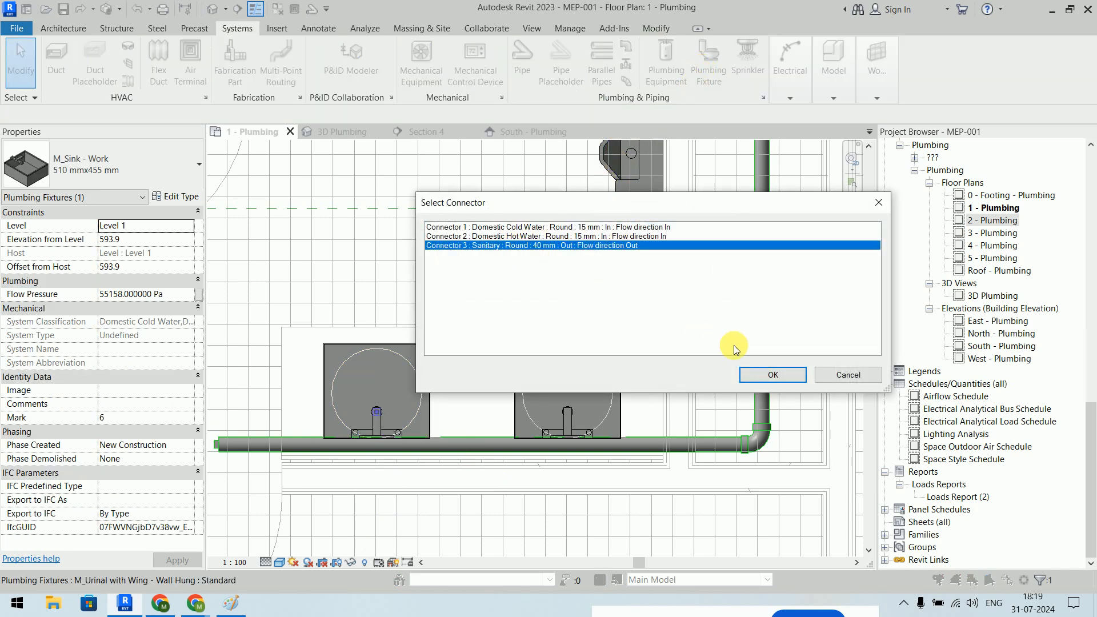
{"action": "left_click", "coordinate": [773, 374]}
{"action": "left_click", "coordinate": [462, 451]}
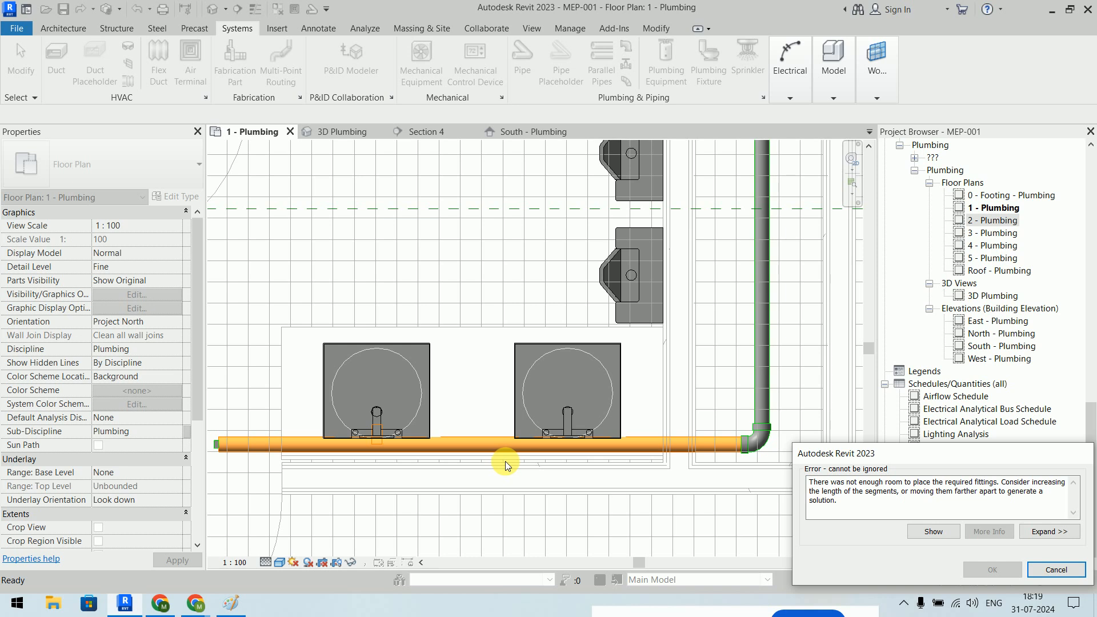
{"action": "left_click", "coordinate": [1042, 563]}
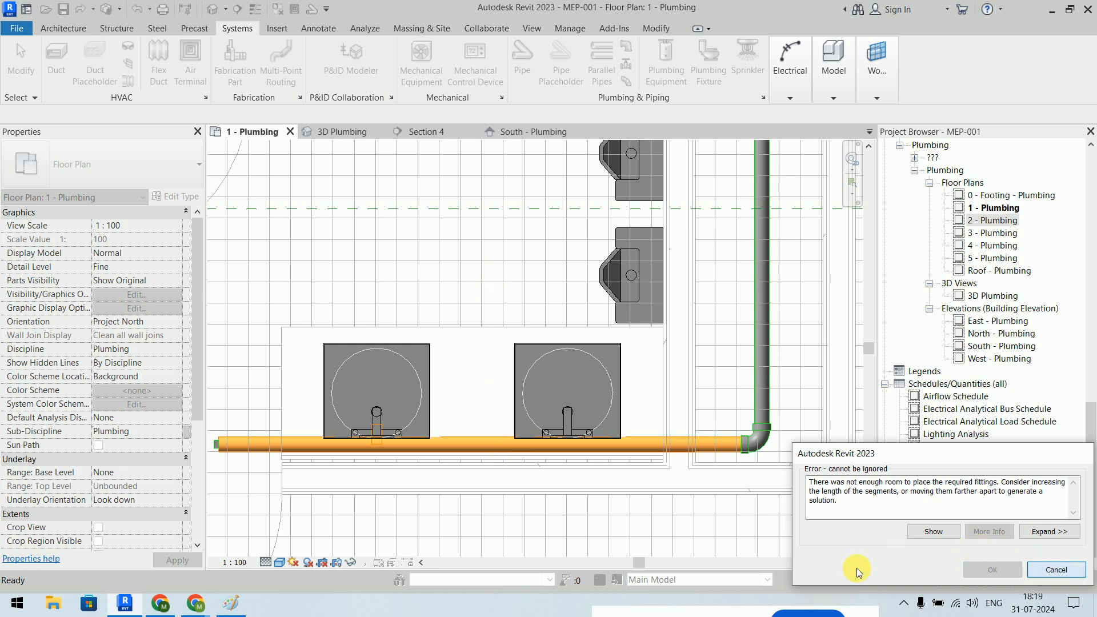
- Nudge the horizontal sanitary pipe upward with the arrow keys to sit behind the sinks
{"action": "left_click", "coordinate": [498, 444]}
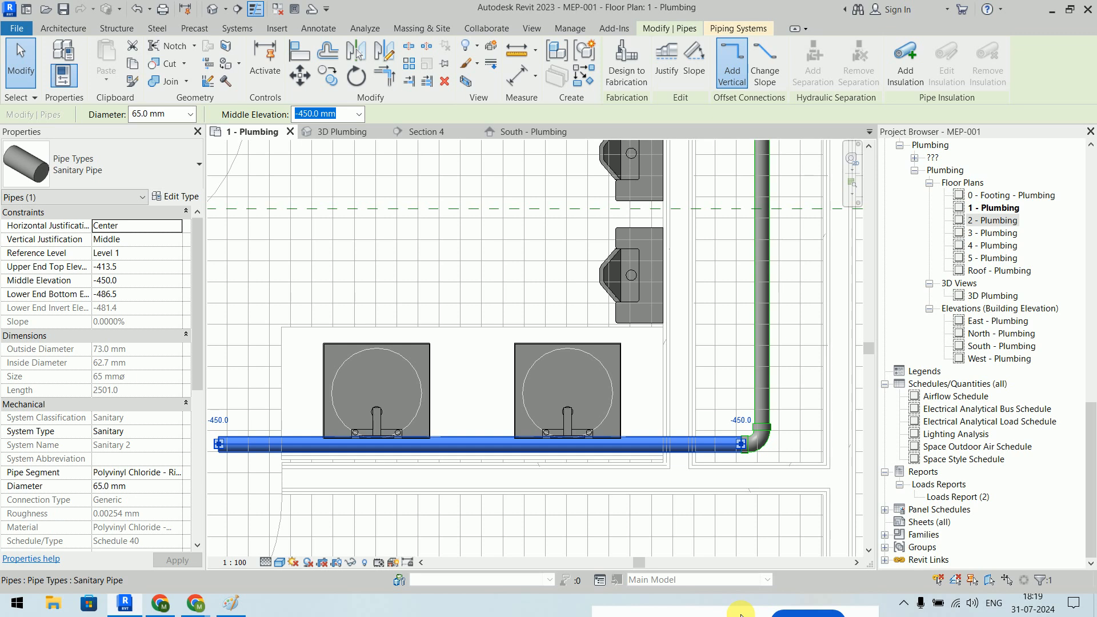
{"action": "key", "text": "Down"}
{"action": "key", "text": "Down"}
{"action": "key", "text": "Down"}
{"action": "key", "text": "Down"}
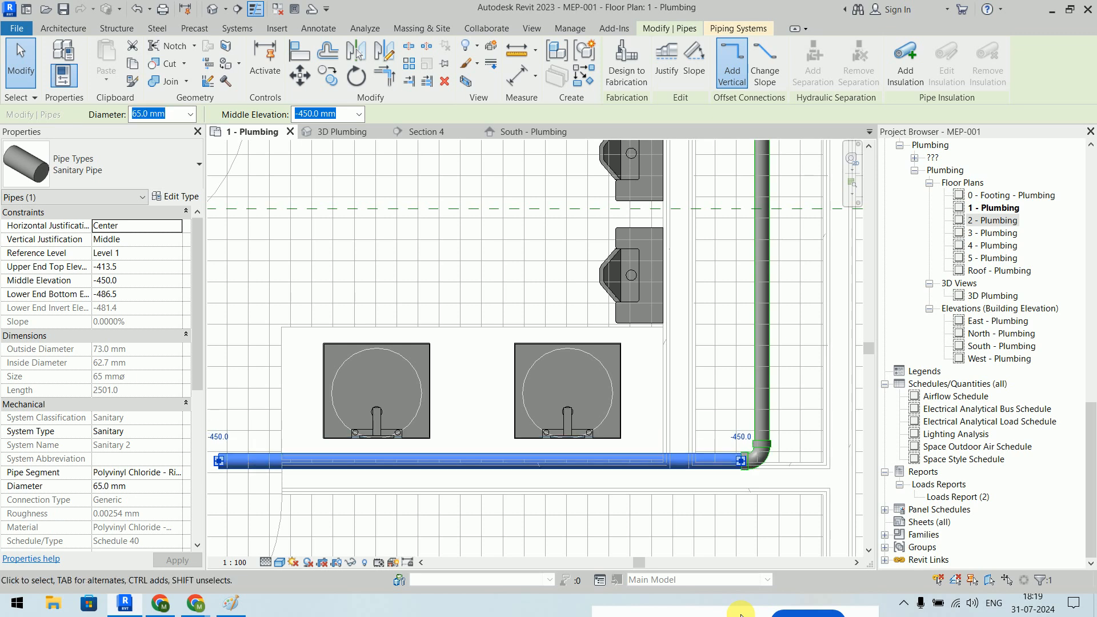
{"action": "key", "text": "Up"}
{"action": "key", "text": "Up"}
{"action": "key", "text": "Up"}
{"action": "key", "text": "Up"}
{"action": "key", "text": "Up"}
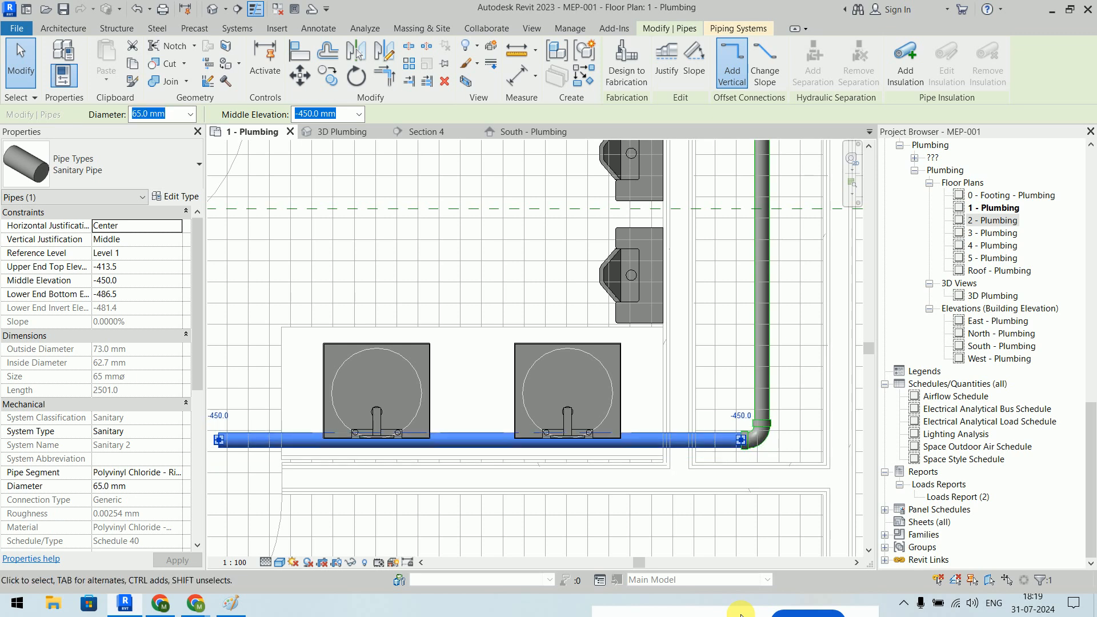
{"action": "key", "text": "Up"}
{"action": "key", "text": "Up"}
{"action": "key", "text": "Up"}
{"action": "key", "text": "Up"}
{"action": "key", "text": "Up"}
{"action": "key", "text": "Up"}
{"action": "key", "text": "Up"}
{"action": "key", "text": "Up"}
{"action": "key", "text": "Up"}
{"action": "key", "text": "Up"}
{"action": "key", "text": "Up"}
{"action": "key", "text": "Up"}
{"action": "key", "text": "Up"}
{"action": "key", "text": "Up"}
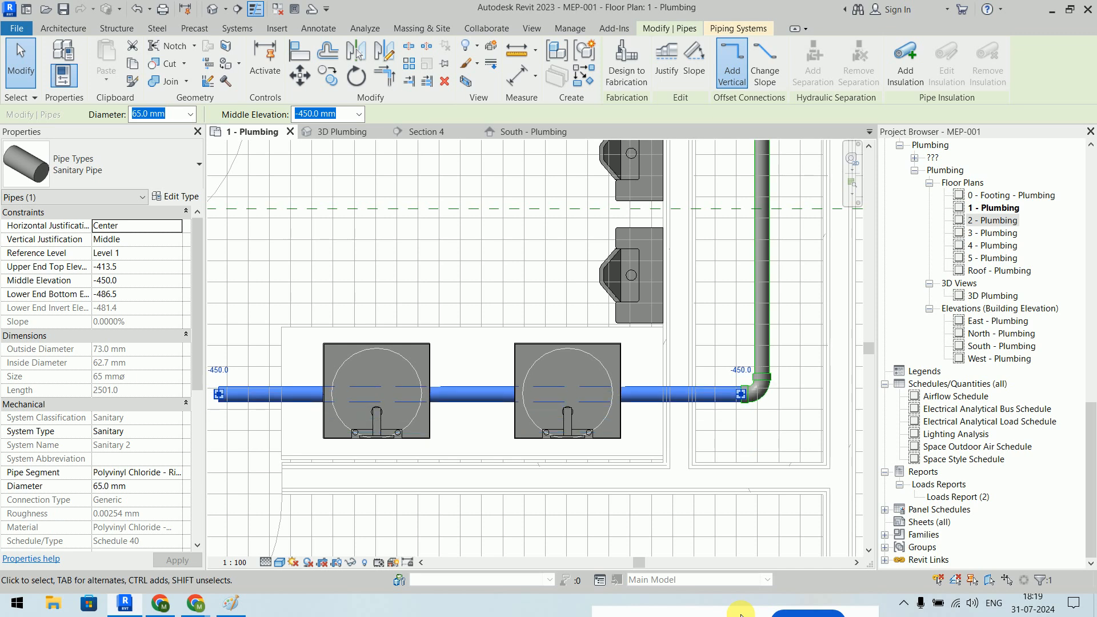
{"action": "key", "text": "Up"}
{"action": "key", "text": "Up"}
{"action": "key", "text": "Up"}
{"action": "key", "text": "Up"}
{"action": "key", "text": "Up"}
{"action": "key", "text": "Up"}
{"action": "key", "text": "Up"}
{"action": "key", "text": "Up"}
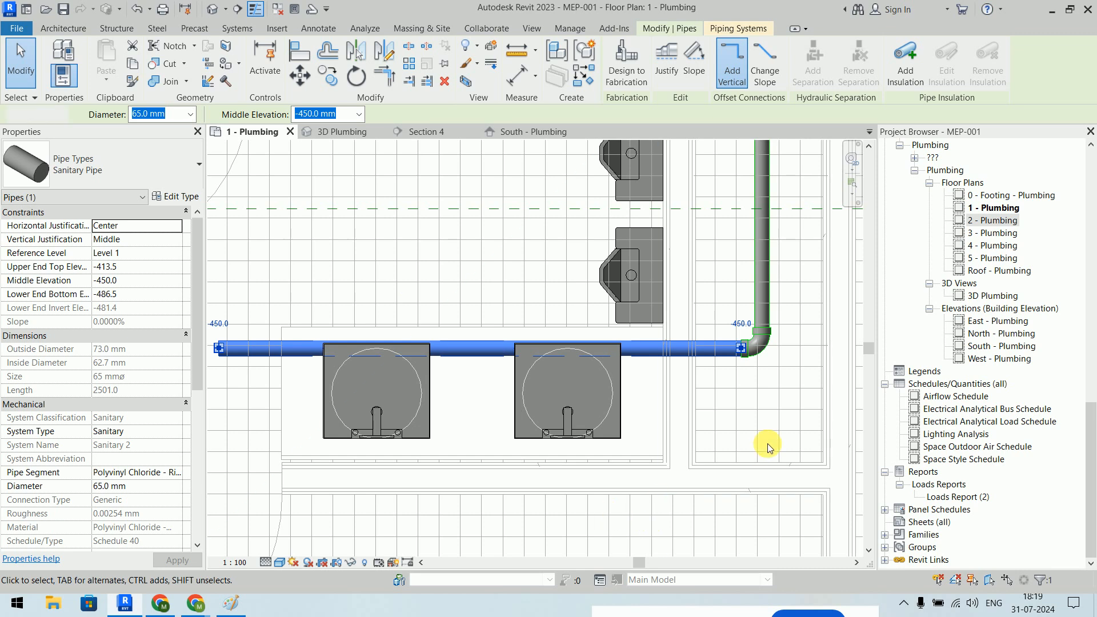
{"action": "left_click", "coordinate": [766, 443]}
{"action": "left_click", "coordinate": [624, 394]}
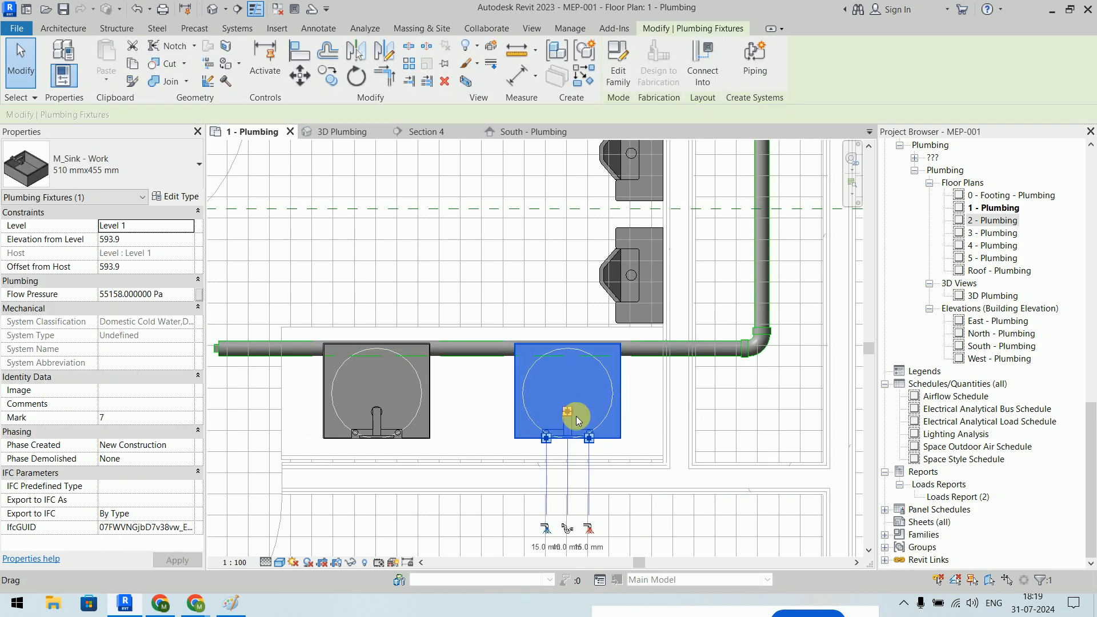
- Switch the plan's visual style to Wireframe and inspect the right sink's connectors
{"action": "scroll", "coordinate": [571, 414], "scroll_direction": "up", "scroll_amount": 8}
{"action": "scroll", "coordinate": [549, 407], "scroll_direction": "down", "scroll_amount": 5}
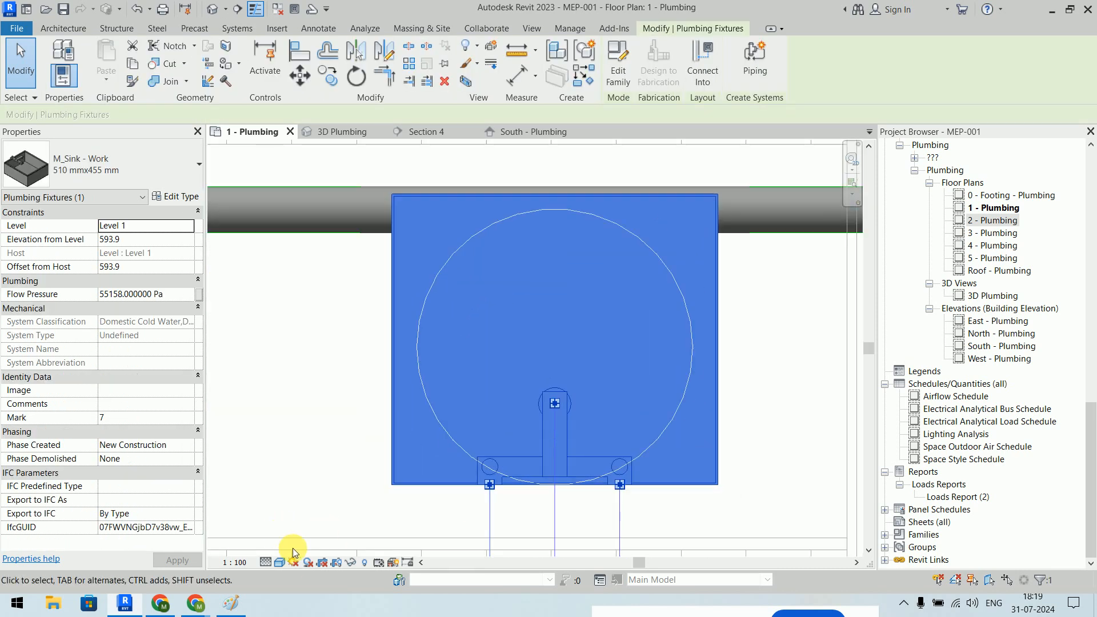
{"action": "left_click", "coordinate": [279, 562]}
{"action": "left_click", "coordinate": [315, 490]}
{"action": "scroll", "coordinate": [673, 453], "scroll_direction": "down", "scroll_amount": 5}
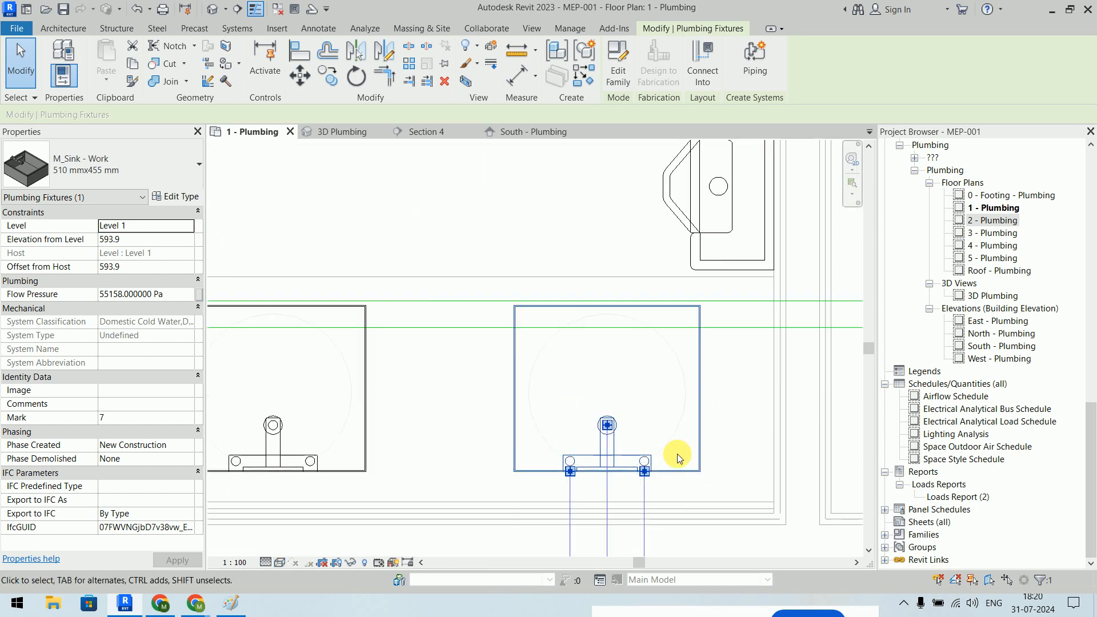
{"action": "left_click", "coordinate": [771, 407]}
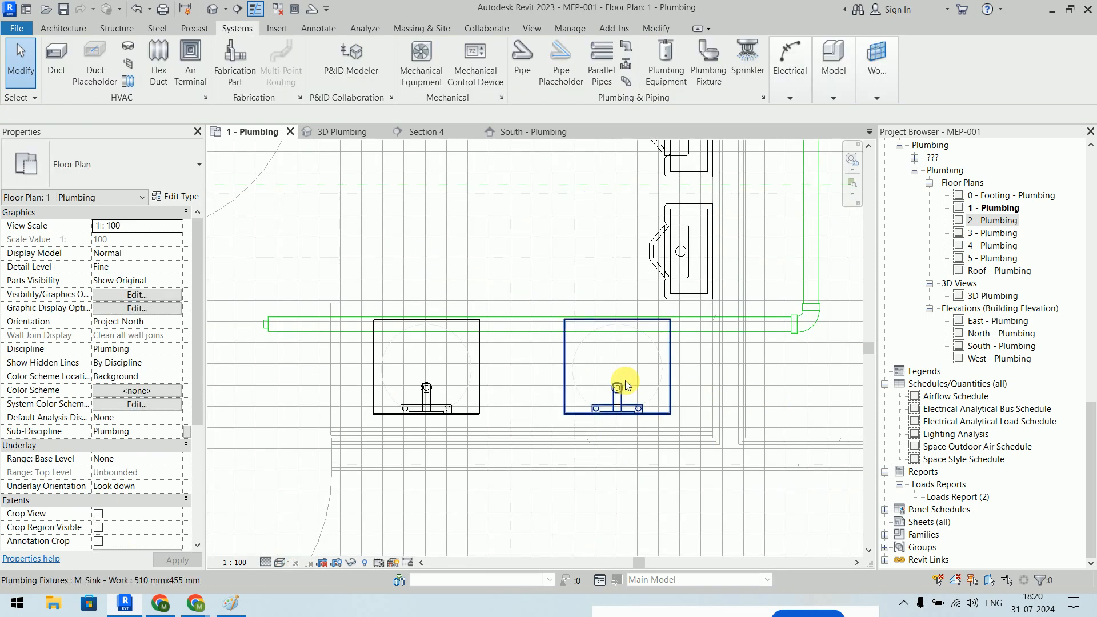
{"action": "left_click", "coordinate": [669, 359]}
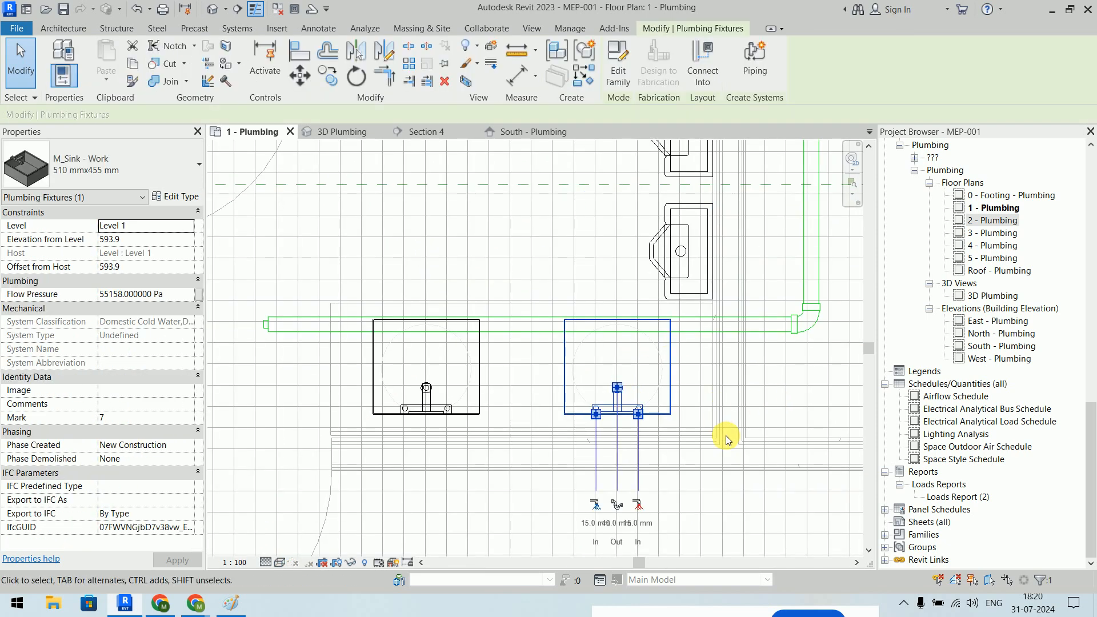
{"action": "scroll", "coordinate": [422, 401], "scroll_direction": "up", "scroll_amount": 6}
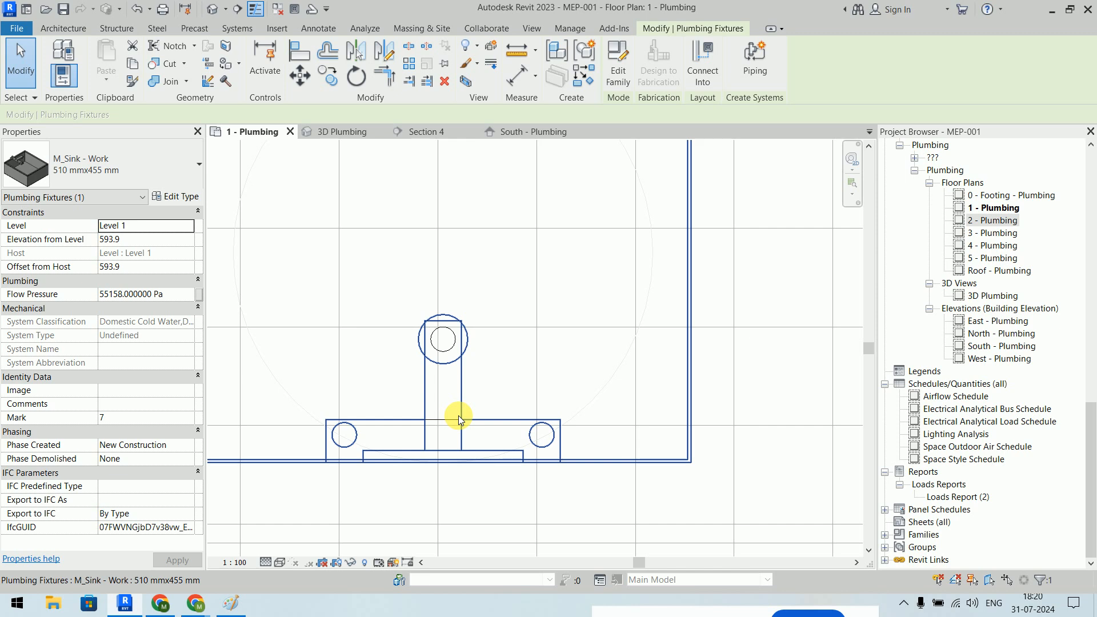
{"action": "scroll", "coordinate": [458, 416], "scroll_direction": "down", "scroll_amount": 4}
{"action": "left_click", "coordinate": [492, 282]}
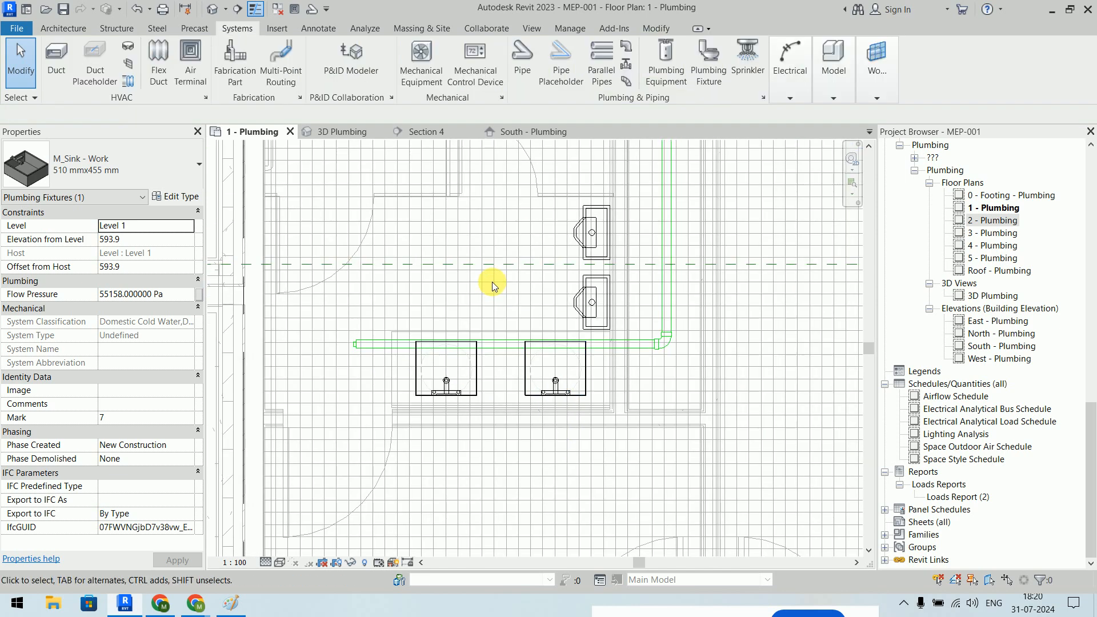
- Align the sanitary pipe with the sink drains using Align (AL)
{"action": "key", "text": "l"}
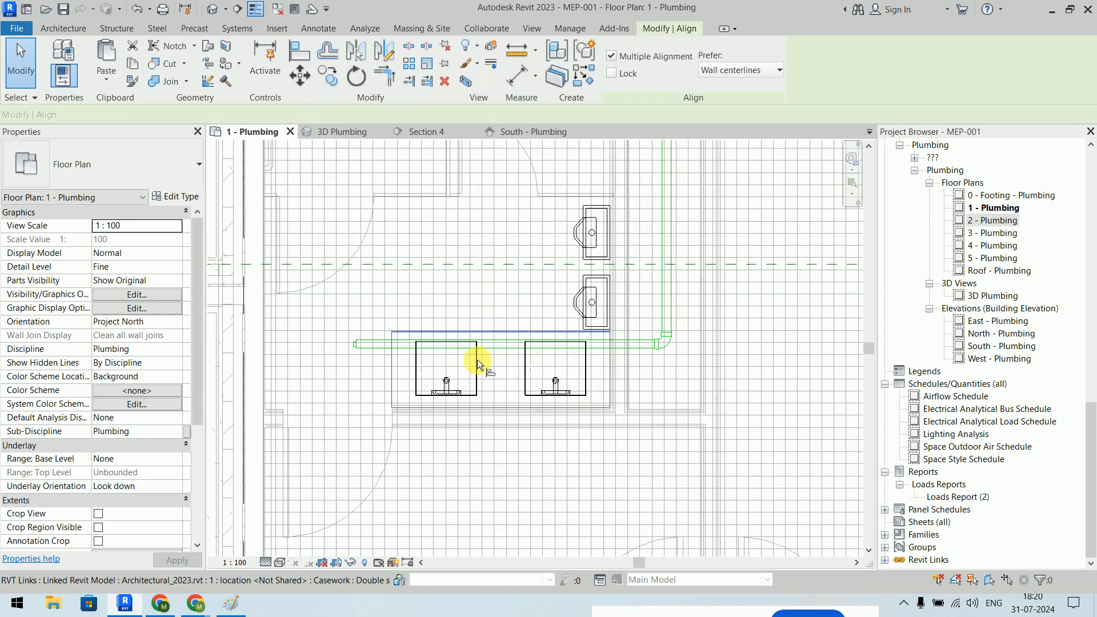
{"action": "scroll", "coordinate": [454, 392], "scroll_direction": "up", "scroll_amount": 5}
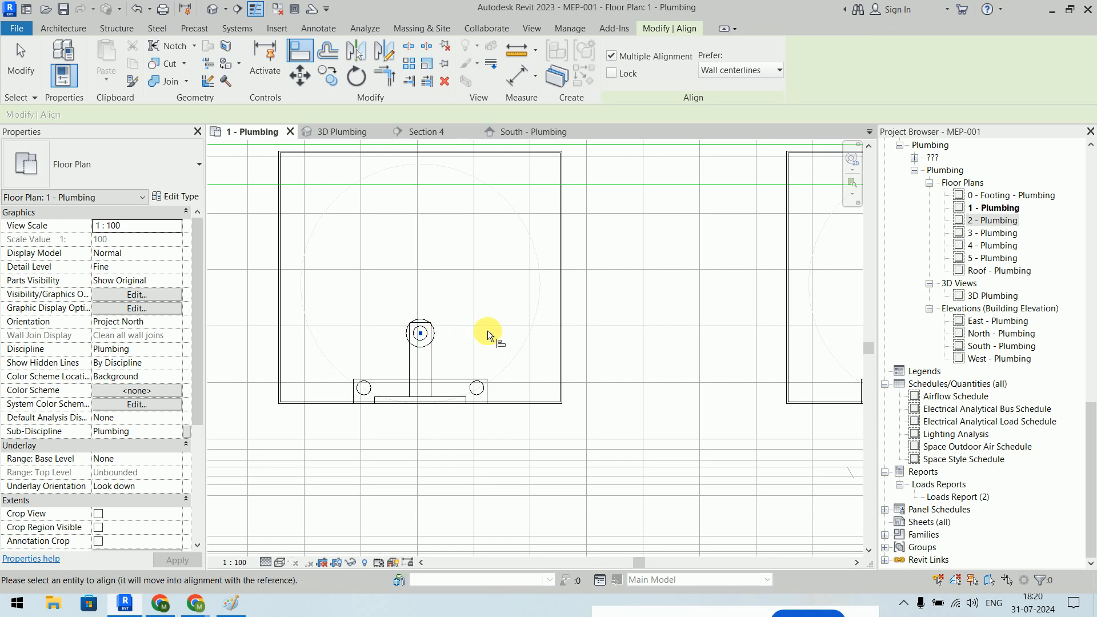
{"action": "scroll", "coordinate": [488, 330], "scroll_direction": "down", "scroll_amount": 5}
{"action": "left_click", "coordinate": [545, 272]}
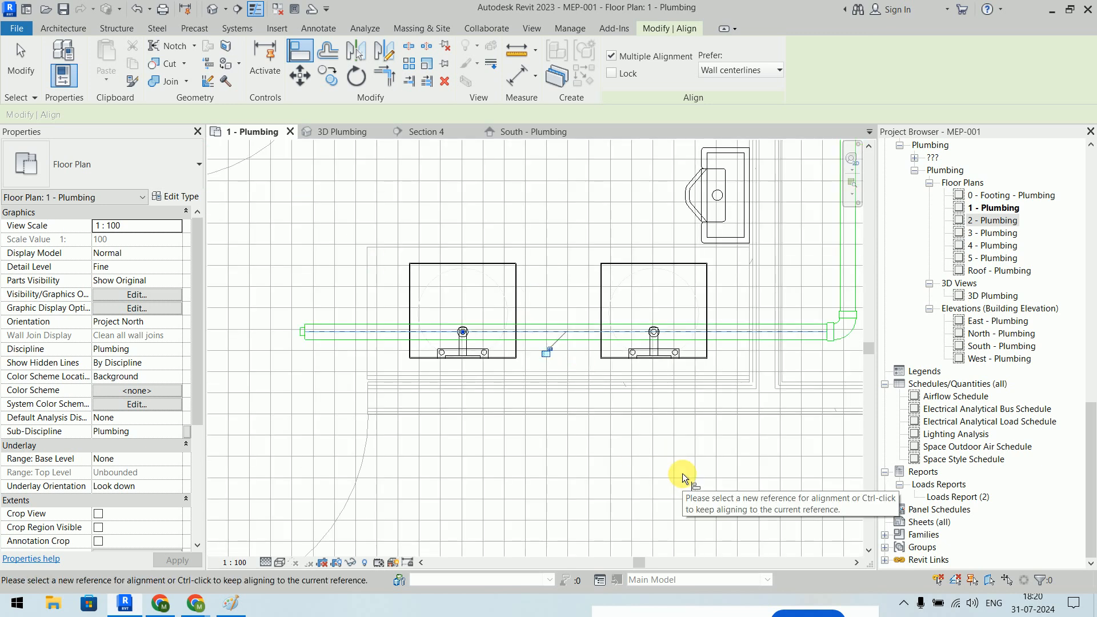
{"action": "key", "text": "Escape"}
- Connect both sinks' sanitary outlets into the 65 mm pipe
{"action": "left_click", "coordinate": [516, 268]}
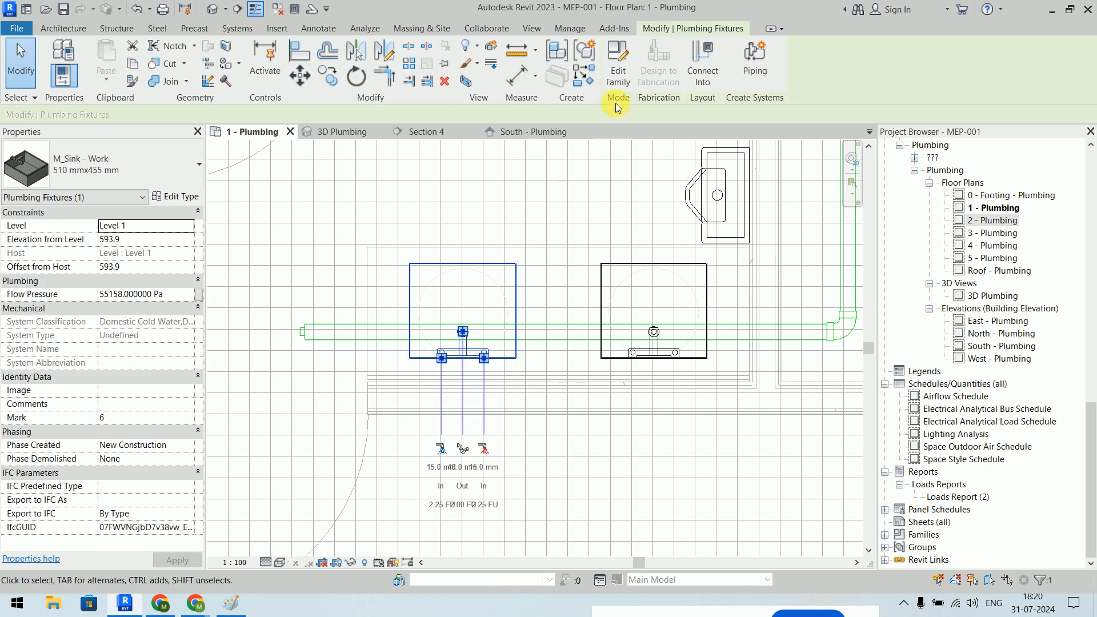
{"action": "left_click", "coordinate": [704, 61]}
{"action": "left_click", "coordinate": [548, 247]}
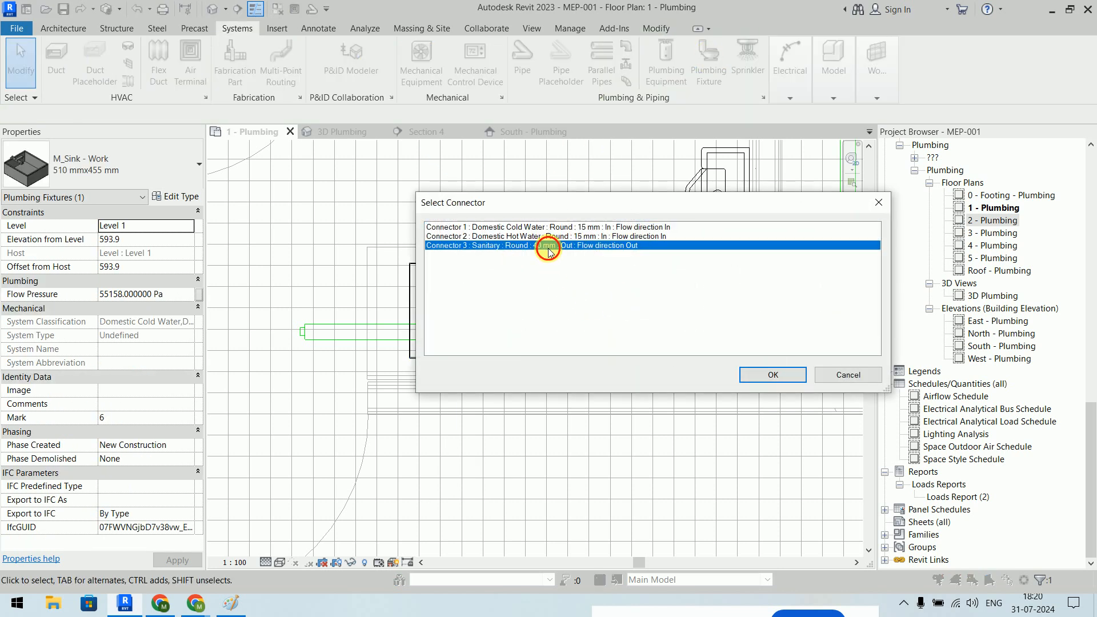
{"action": "left_click", "coordinate": [771, 372]}
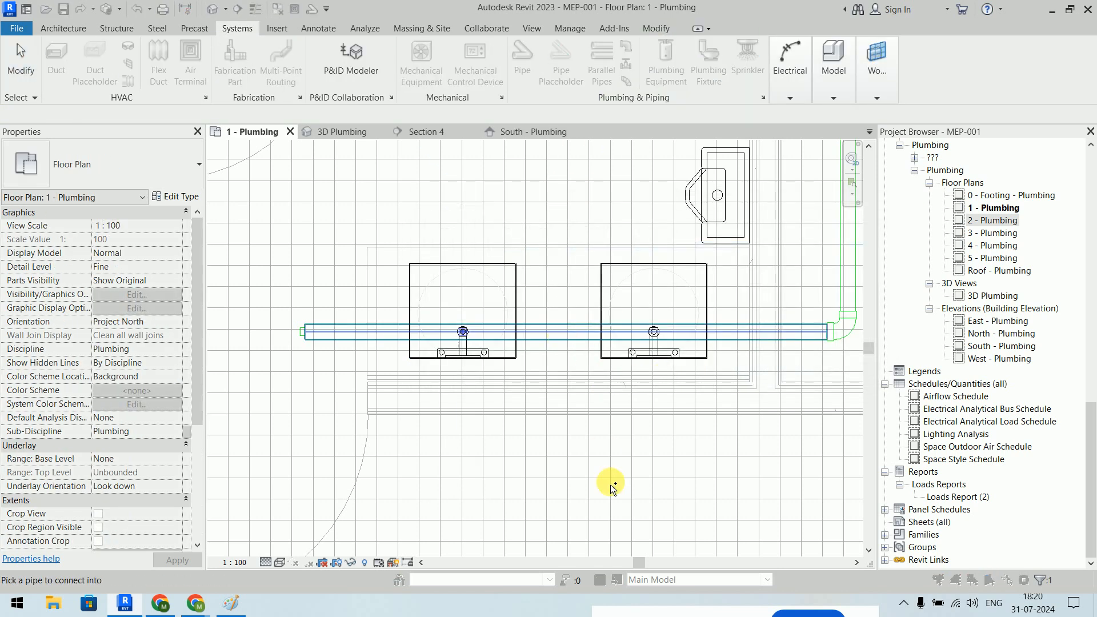
{"action": "left_click", "coordinate": [611, 484]}
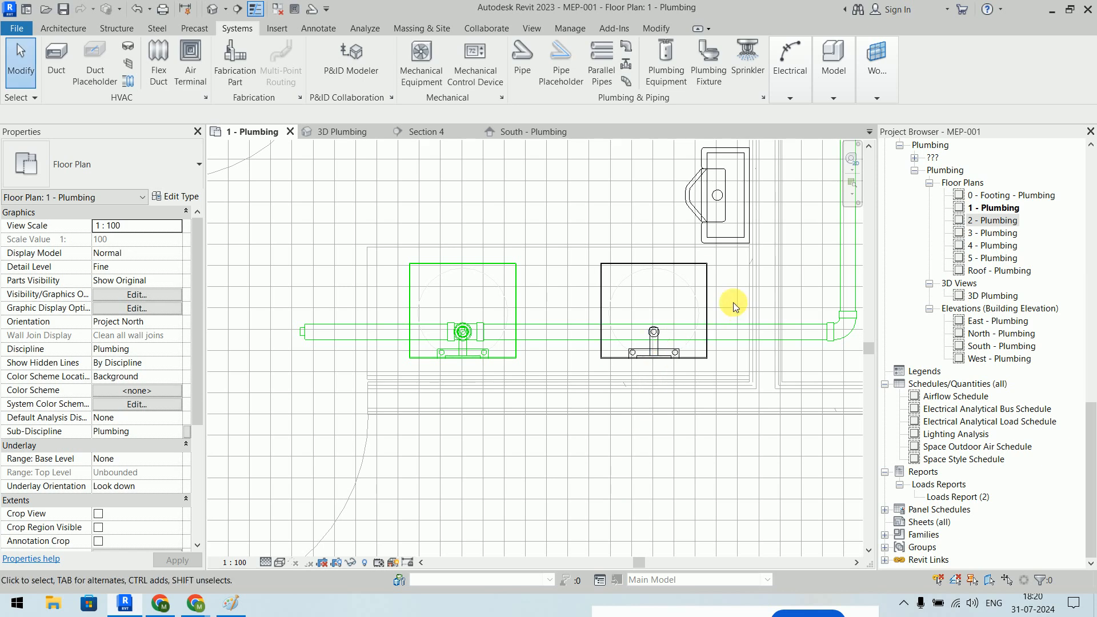
{"action": "left_click", "coordinate": [707, 288]}
{"action": "left_click", "coordinate": [704, 62]}
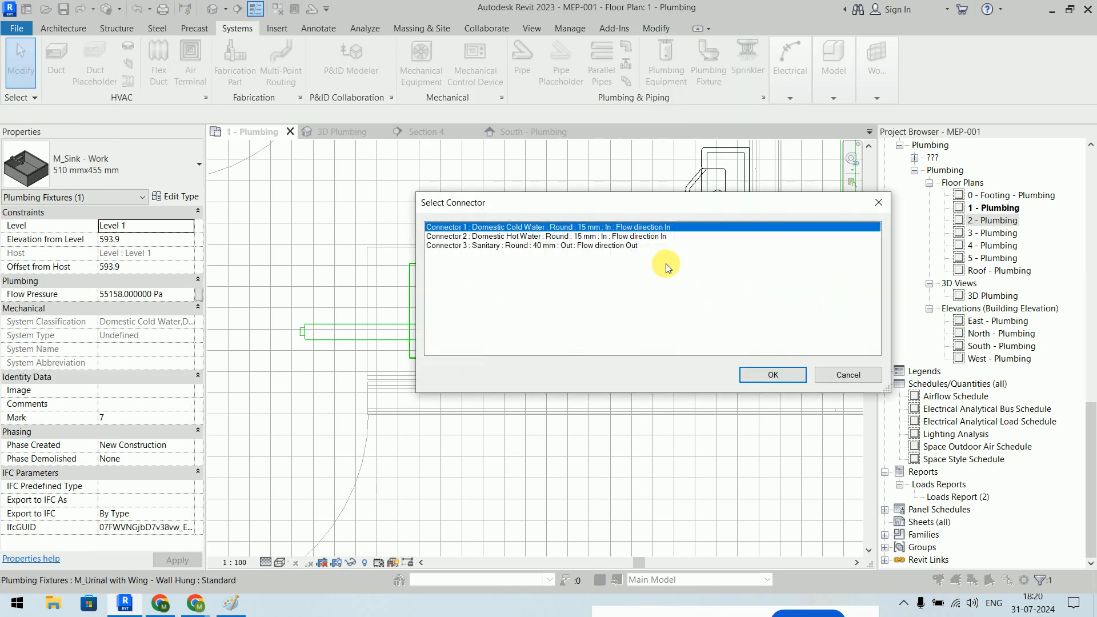
{"action": "left_click", "coordinate": [628, 245]}
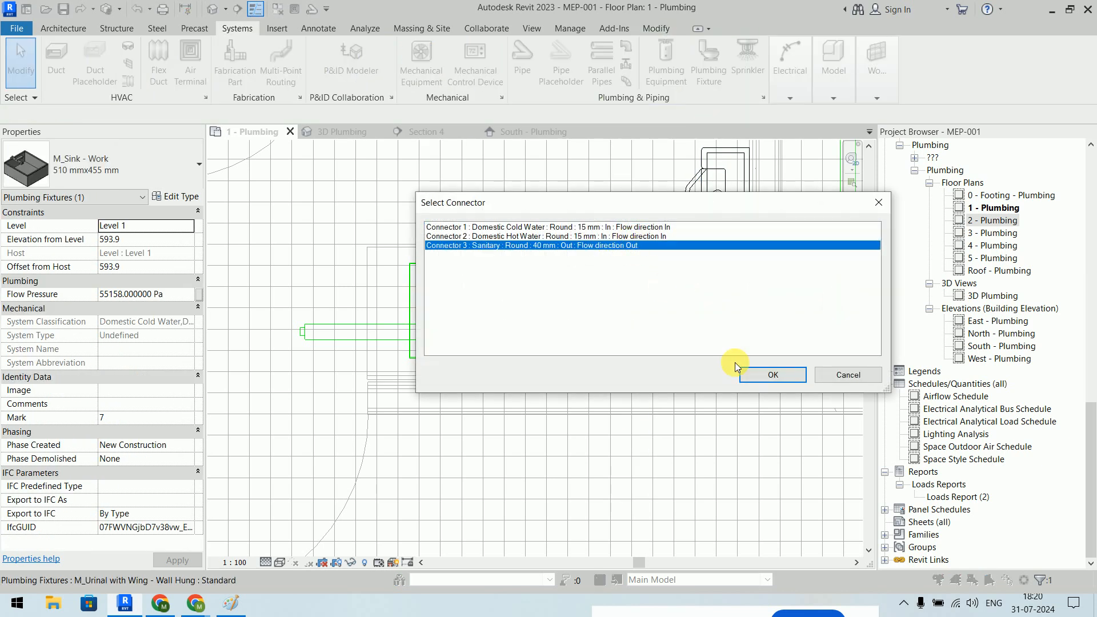
{"action": "left_click", "coordinate": [776, 375]}
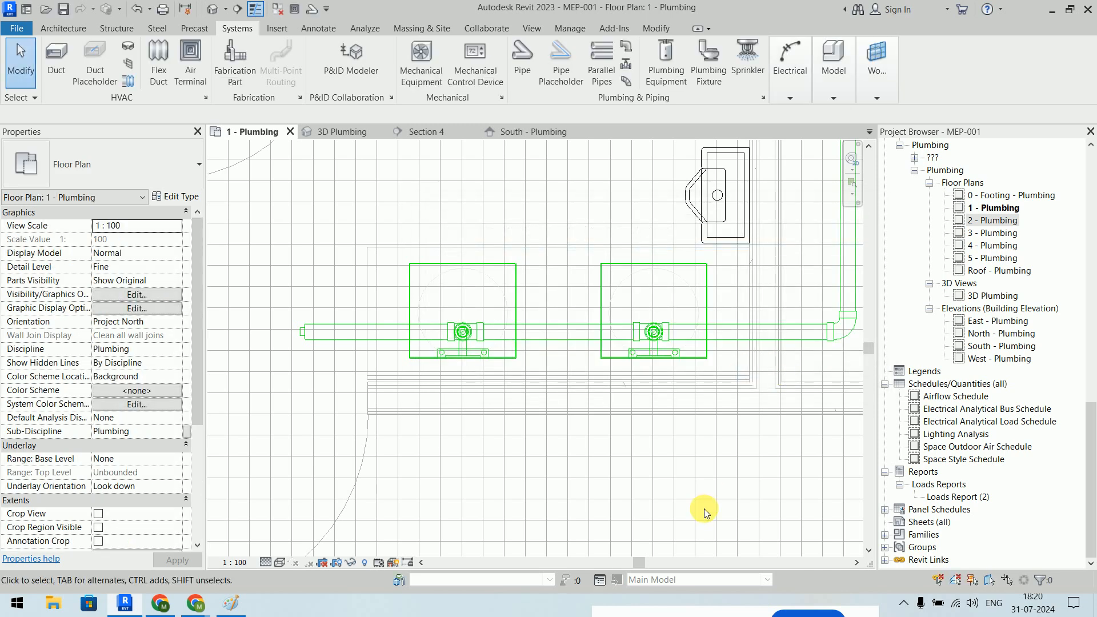
- Delete the leftover pipe stub near the left sink and check the tee fitting
{"action": "left_click_drag", "start_coordinate": [268, 303], "coordinate": [461, 345]}
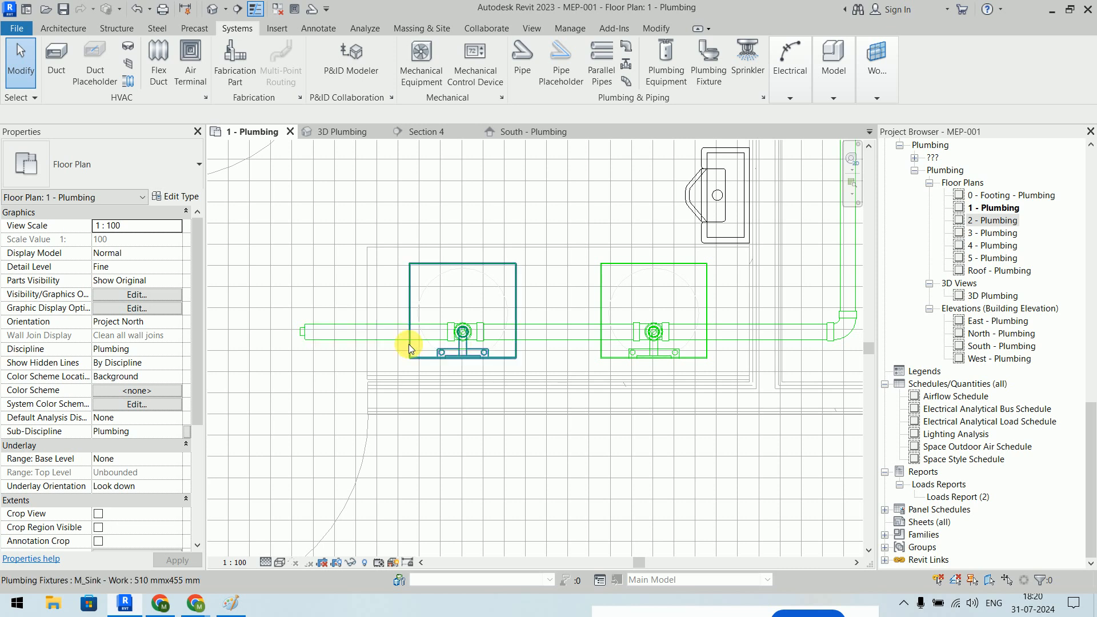
{"action": "scroll", "coordinate": [410, 344], "scroll_direction": "up", "scroll_amount": 2}
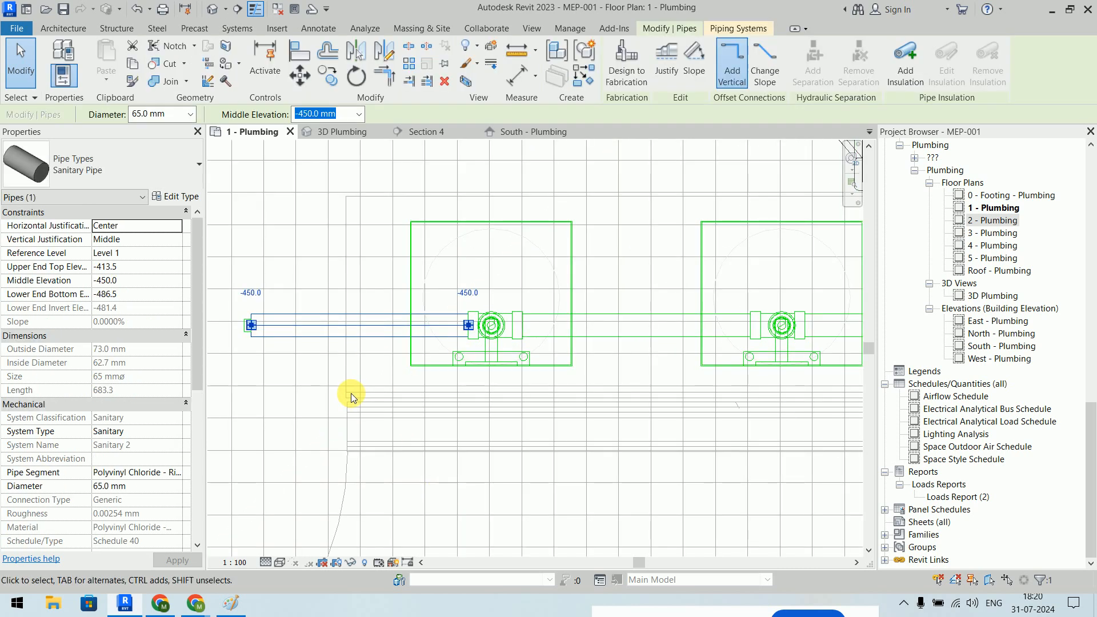
{"action": "key", "text": "Delete"}
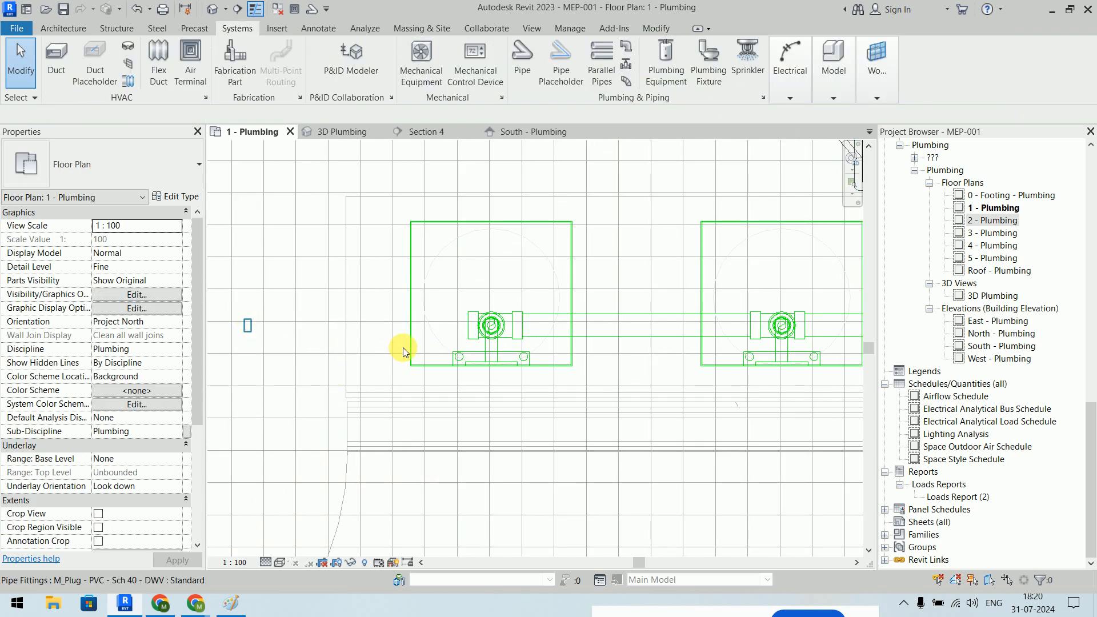
{"action": "scroll", "coordinate": [434, 340], "scroll_direction": "up", "scroll_amount": 2}
{"action": "left_click", "coordinate": [510, 327]}
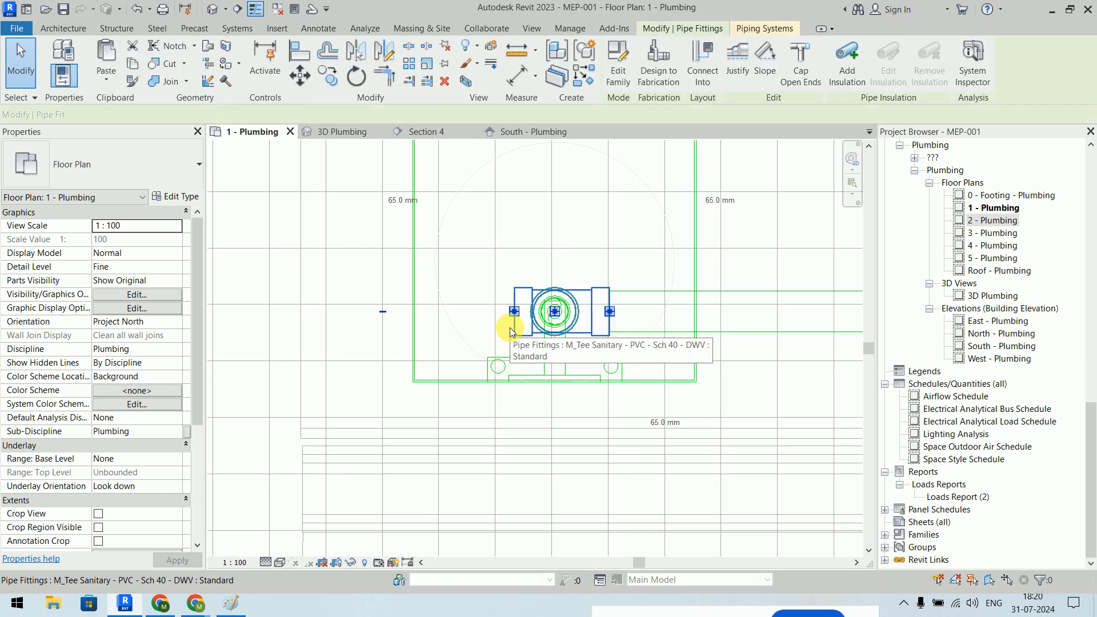
{"action": "left_click", "coordinate": [382, 316]}
{"action": "scroll", "coordinate": [382, 315], "scroll_direction": "down", "scroll_amount": 6}
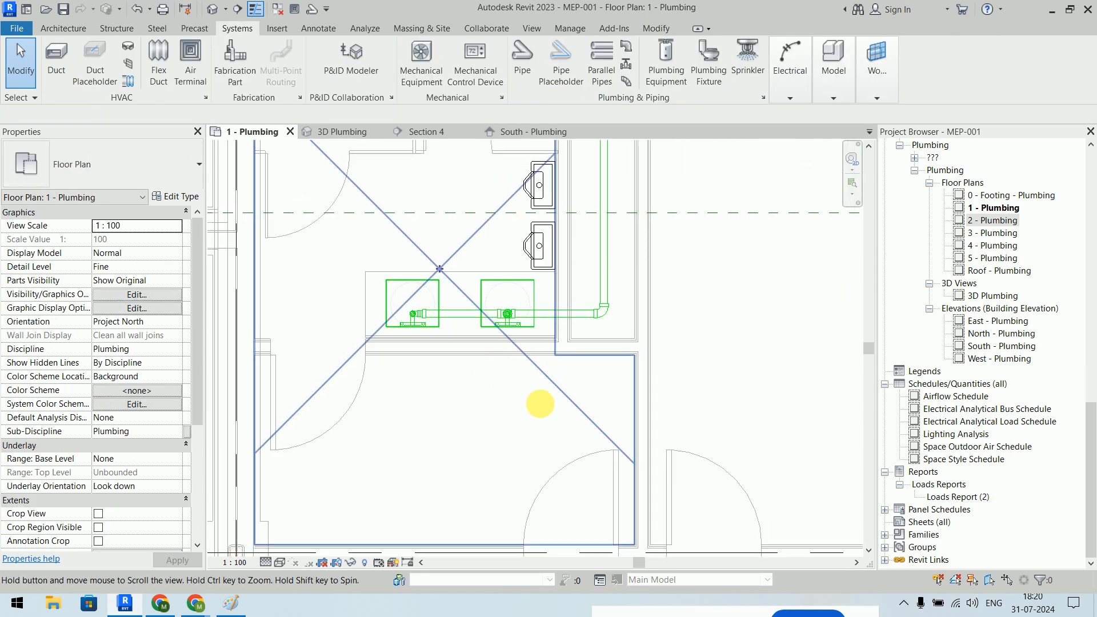
{"action": "scroll", "coordinate": [498, 357], "scroll_direction": "up", "scroll_amount": 3}
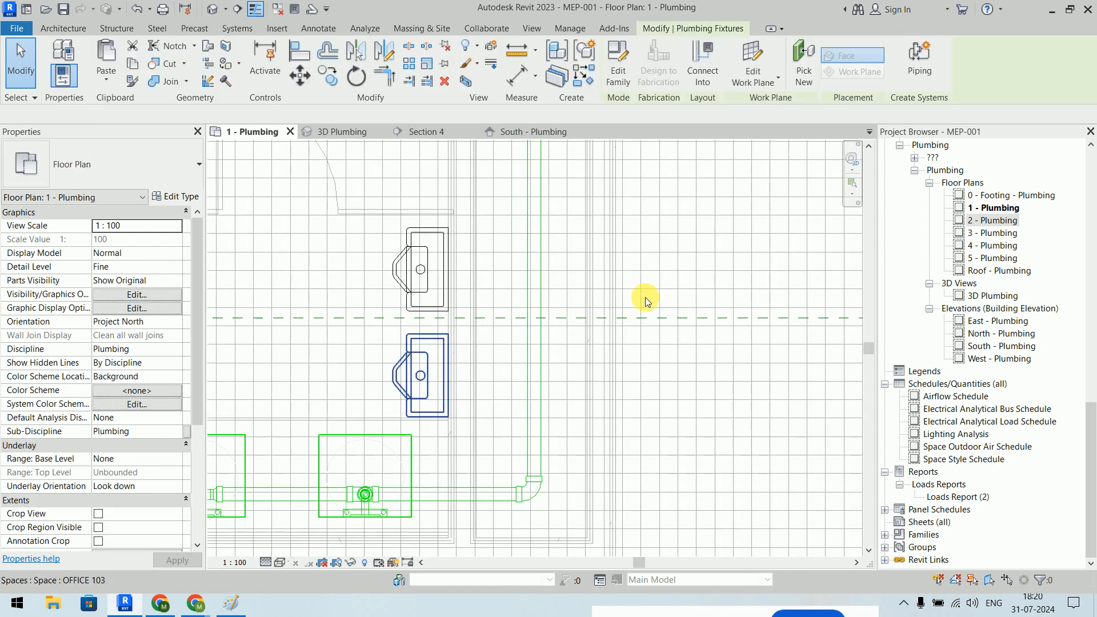
- Connect the lower and upper urinals' Connector 2 Sanitary outlets into the vertical pipe
{"action": "left_click", "coordinate": [720, 80]}
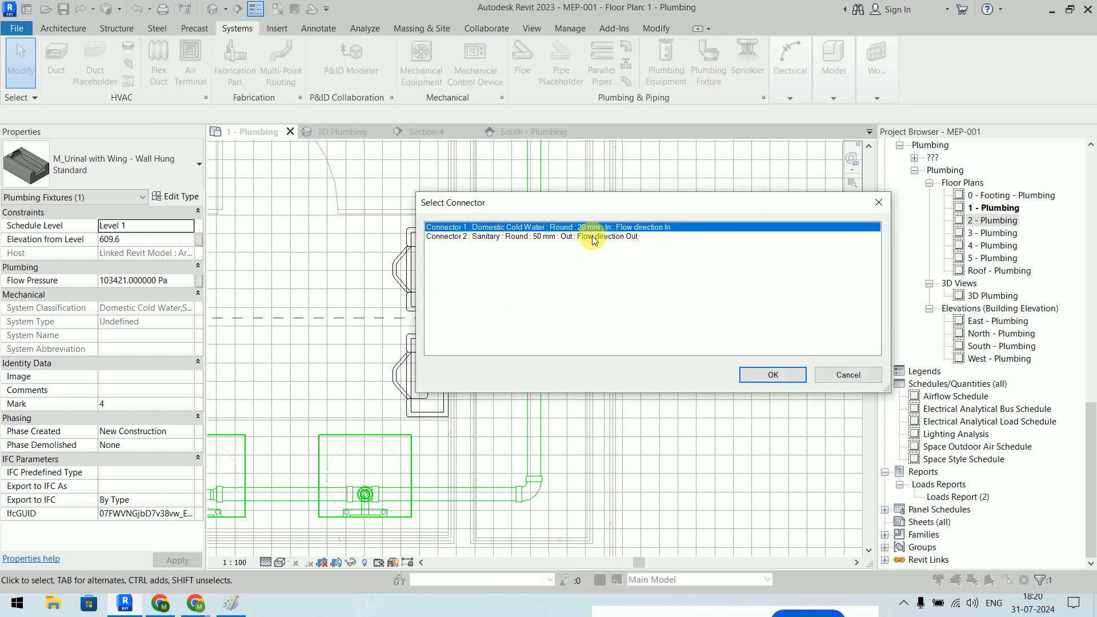
{"action": "left_click", "coordinate": [523, 236]}
{"action": "left_click", "coordinate": [754, 376]}
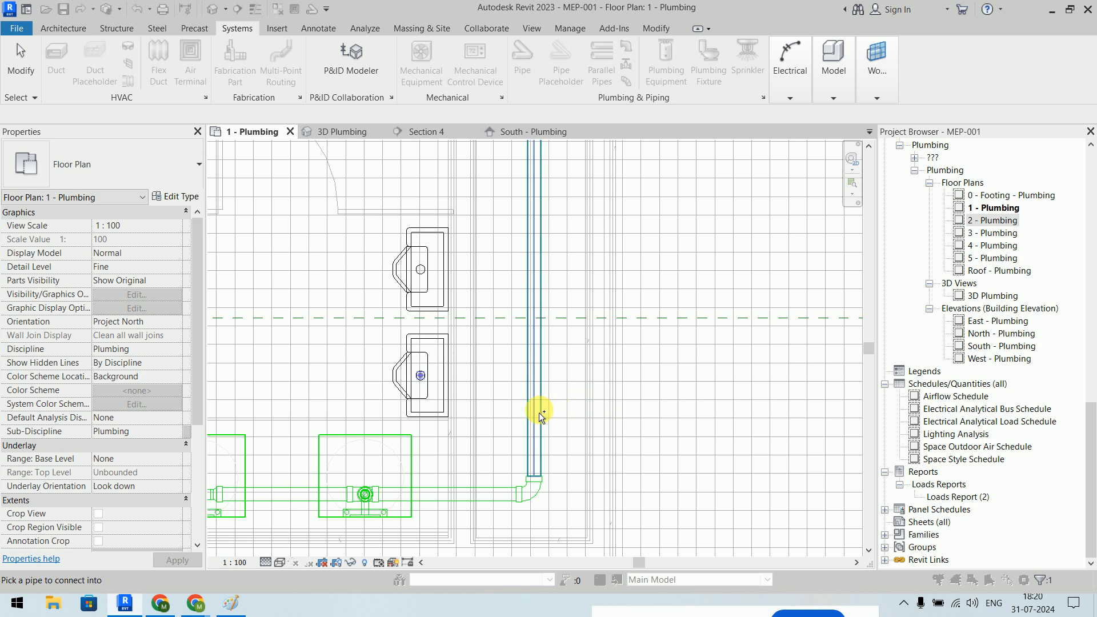
{"action": "left_click", "coordinate": [679, 379]}
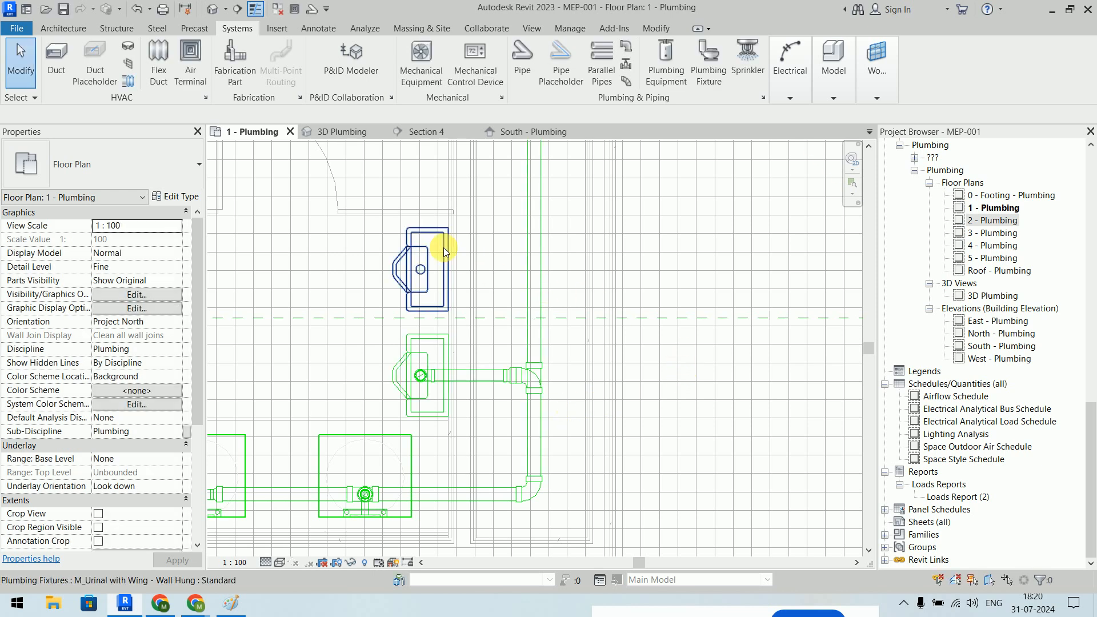
{"action": "left_click", "coordinate": [427, 234]}
{"action": "left_click", "coordinate": [702, 62]}
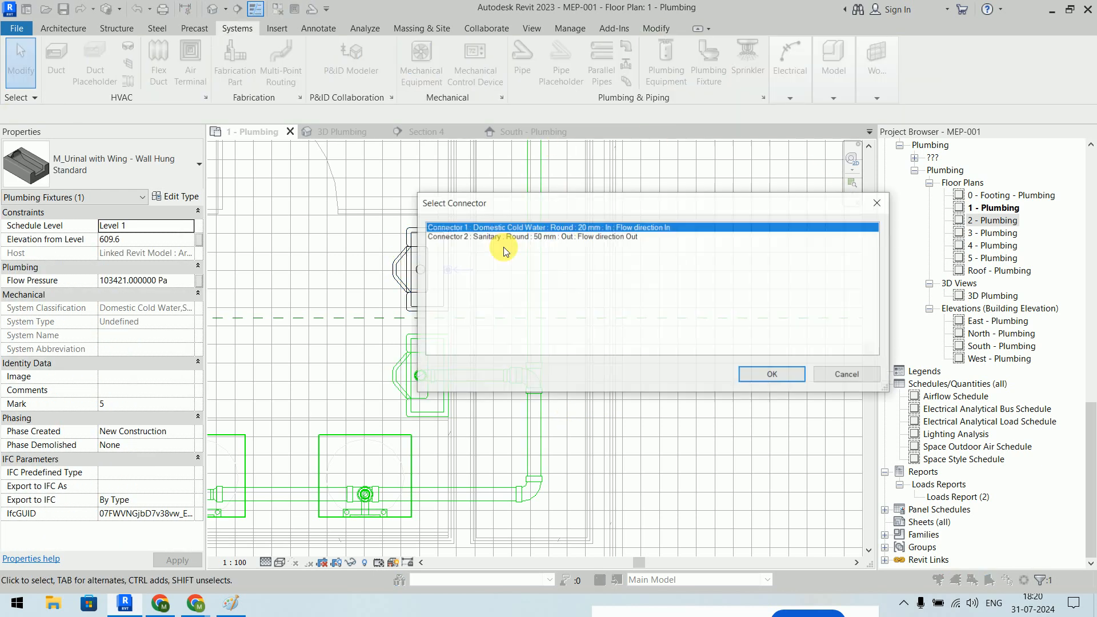
{"action": "left_click", "coordinate": [475, 237]}
{"action": "left_click", "coordinate": [773, 374]}
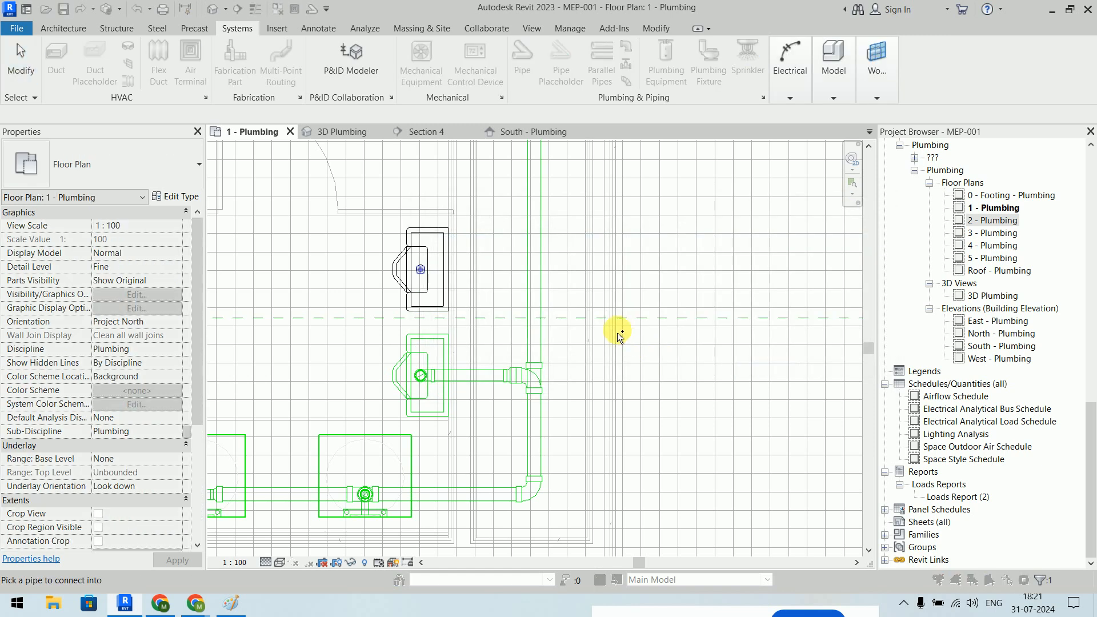
{"action": "left_click", "coordinate": [543, 303]}
- Connect the floor drain into the horizontal sanitary pipe beneath Level 1
{"action": "scroll", "coordinate": [711, 252], "scroll_direction": "down", "scroll_amount": 4}
{"action": "middle_click_drag", "start_coordinate": [711, 250], "coordinate": [808, 456]}
{"action": "scroll", "coordinate": [700, 368], "scroll_direction": "down", "scroll_amount": 1}
{"action": "scroll", "coordinate": [684, 362], "scroll_direction": "up", "scroll_amount": 4}
{"action": "middle_click_drag", "start_coordinate": [683, 345], "coordinate": [669, 326]}
{"action": "left_click", "coordinate": [471, 250]}
{"action": "middle_click_drag", "start_coordinate": [528, 255], "coordinate": [535, 355]}
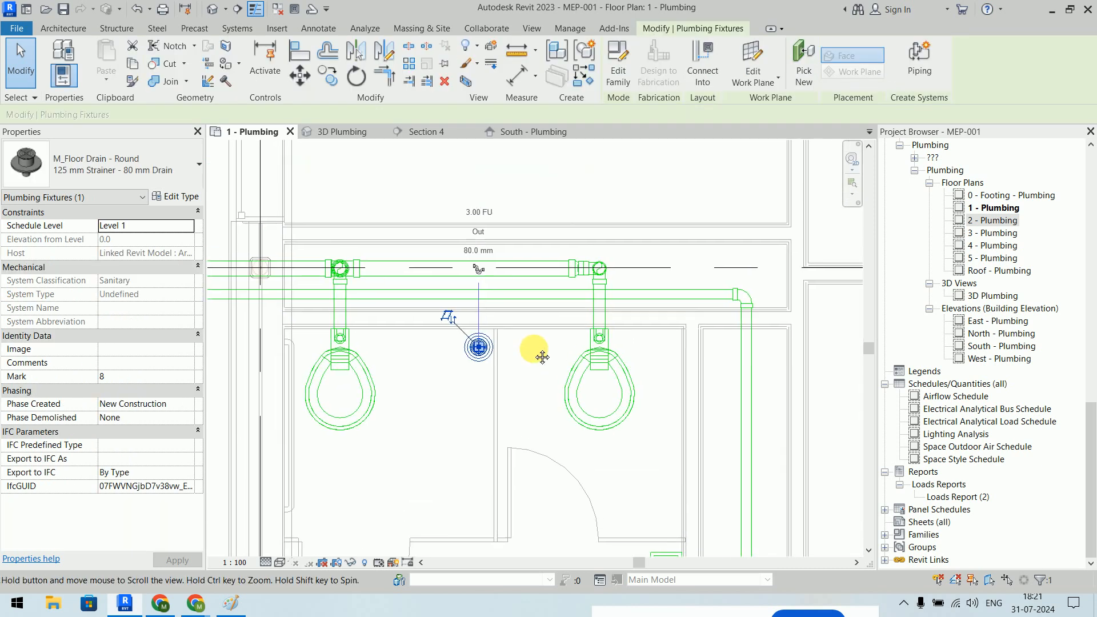
{"action": "scroll", "coordinate": [536, 349], "scroll_direction": "up", "scroll_amount": 2}
{"action": "key", "text": "Escape"}
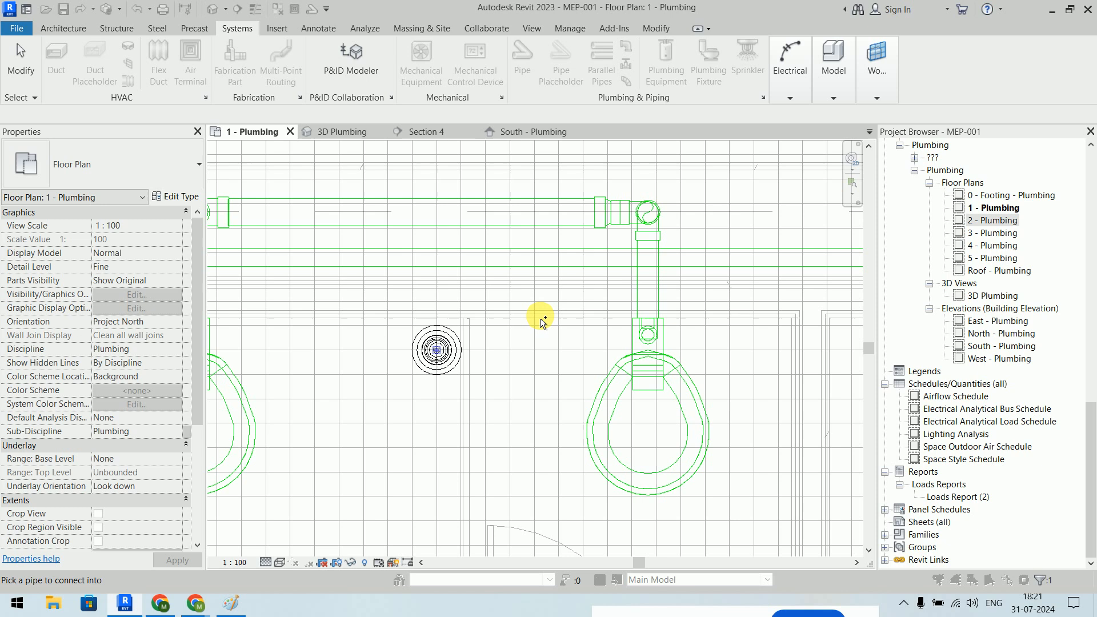
{"action": "left_click", "coordinate": [516, 383]}
{"action": "scroll", "coordinate": [417, 375], "scroll_direction": "down", "scroll_amount": 6}
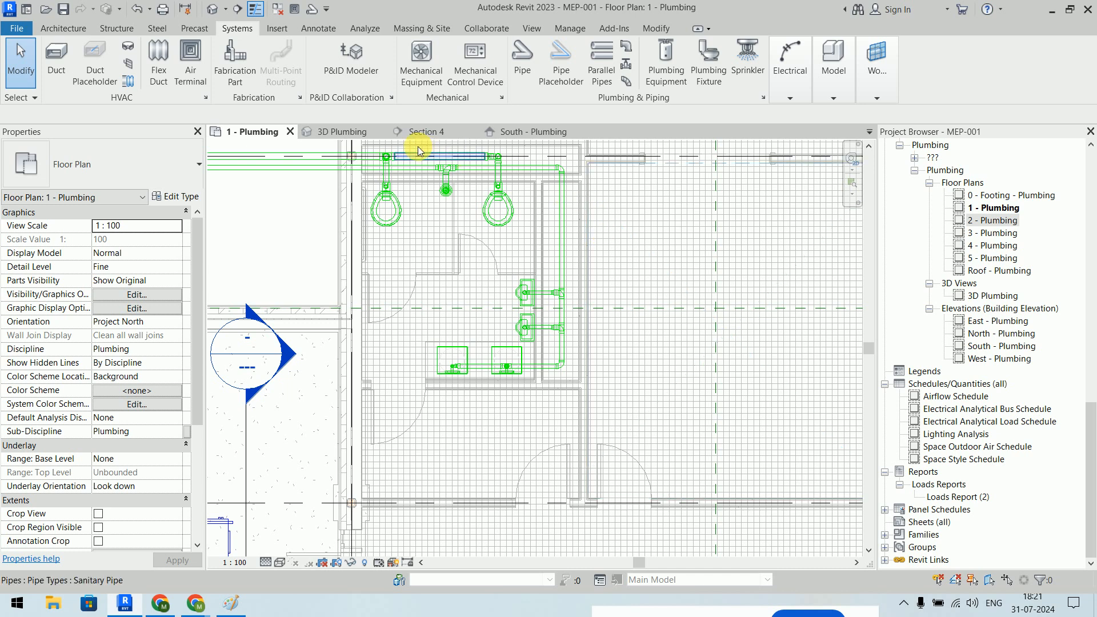
{"action": "left_click", "coordinate": [337, 131]}
- Orbit and zoom the 3D Plumbing view to see the fixtures and pipes from above
{"action": "scroll", "coordinate": [622, 356], "scroll_direction": "down", "scroll_amount": 8}
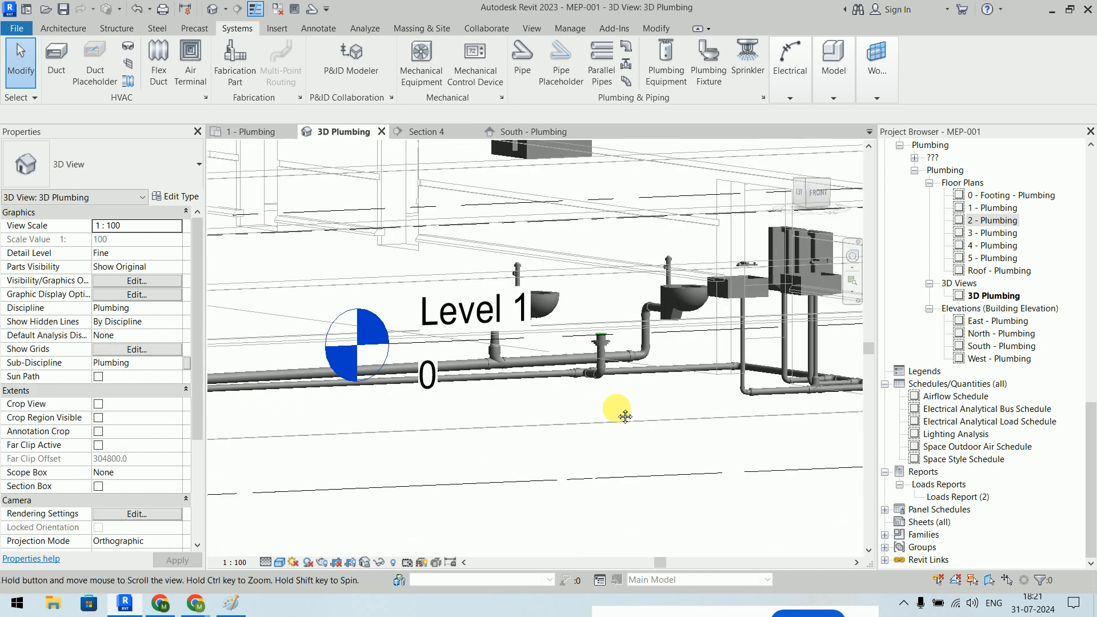
{"action": "middle_click_drag", "start_coordinate": [546, 331], "coordinate": [661, 365], "text": "shift"}
{"action": "scroll", "coordinate": [660, 365], "scroll_direction": "up", "scroll_amount": 5}
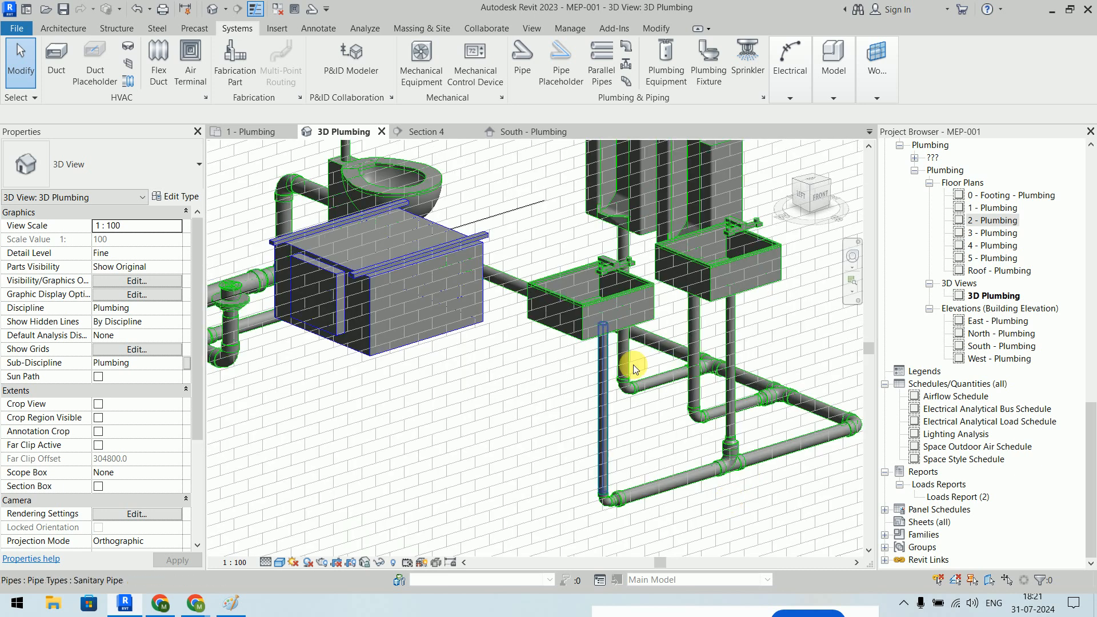
{"action": "scroll", "coordinate": [556, 361], "scroll_direction": "down", "scroll_amount": 3}
{"action": "middle_click_drag", "start_coordinate": [556, 361], "coordinate": [686, 331]}
{"action": "scroll", "coordinate": [457, 320], "scroll_direction": "down", "scroll_amount": 5}
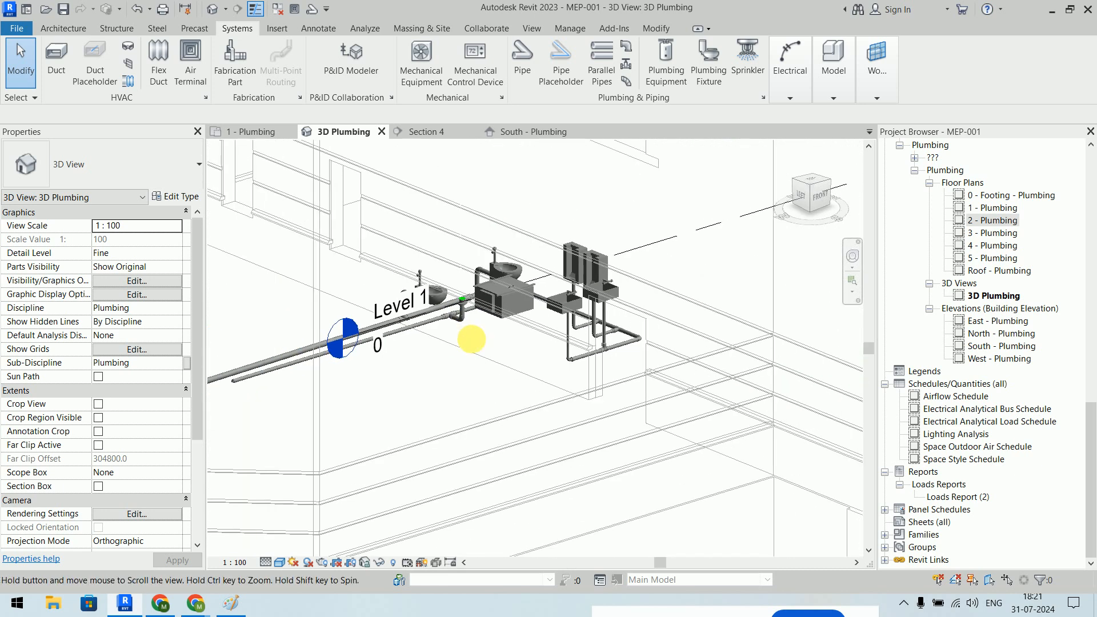
- Hide the ceiling fan coil unit in the 3D Plumbing view
{"action": "left_click", "coordinate": [549, 279]}
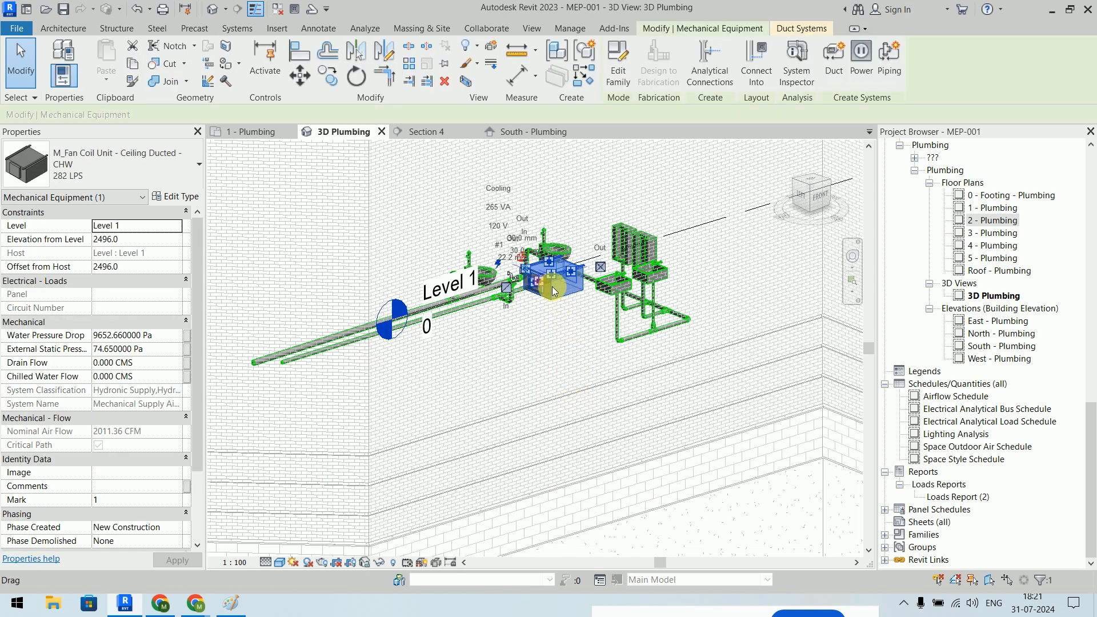
{"action": "scroll", "coordinate": [564, 262], "scroll_direction": "up", "scroll_amount": 5}
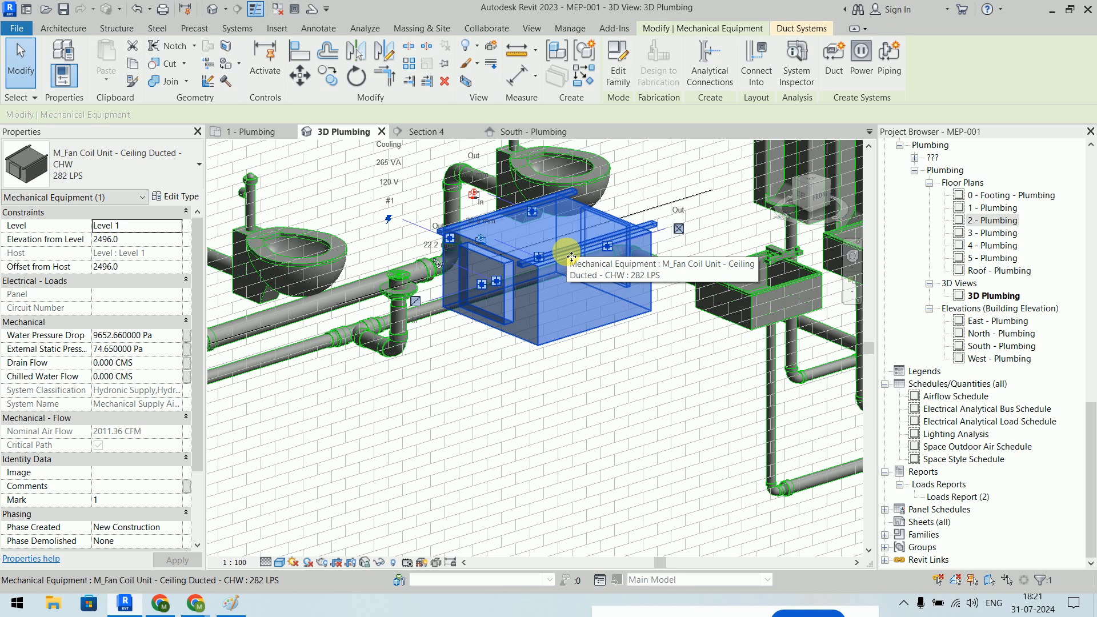
{"action": "right_click", "coordinate": [568, 249]}
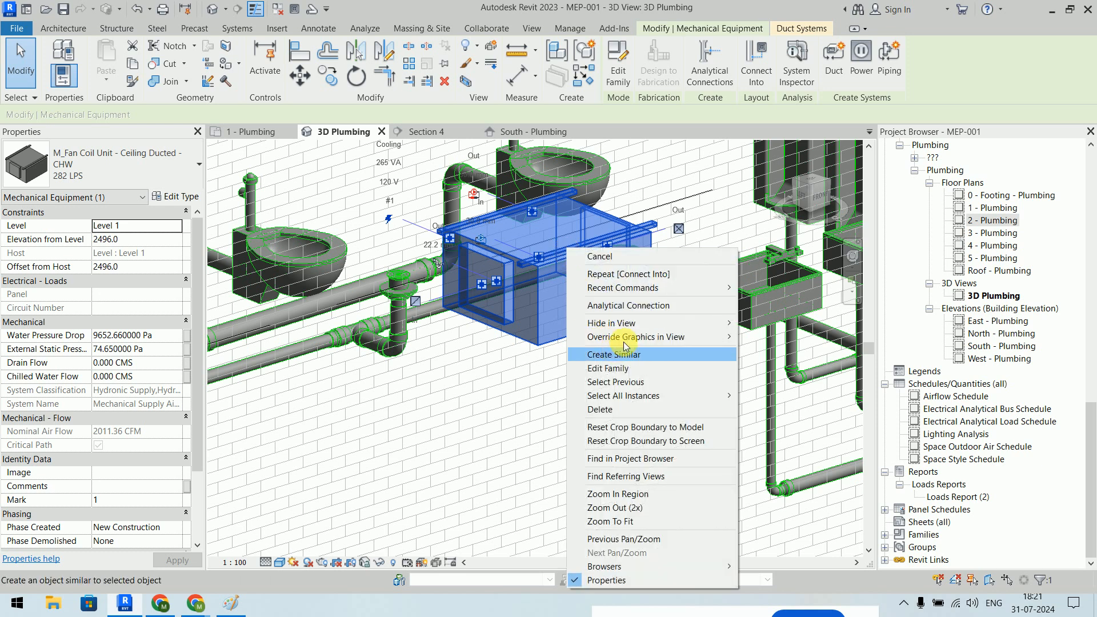
{"action": "mouse_move", "coordinate": [636, 325]}
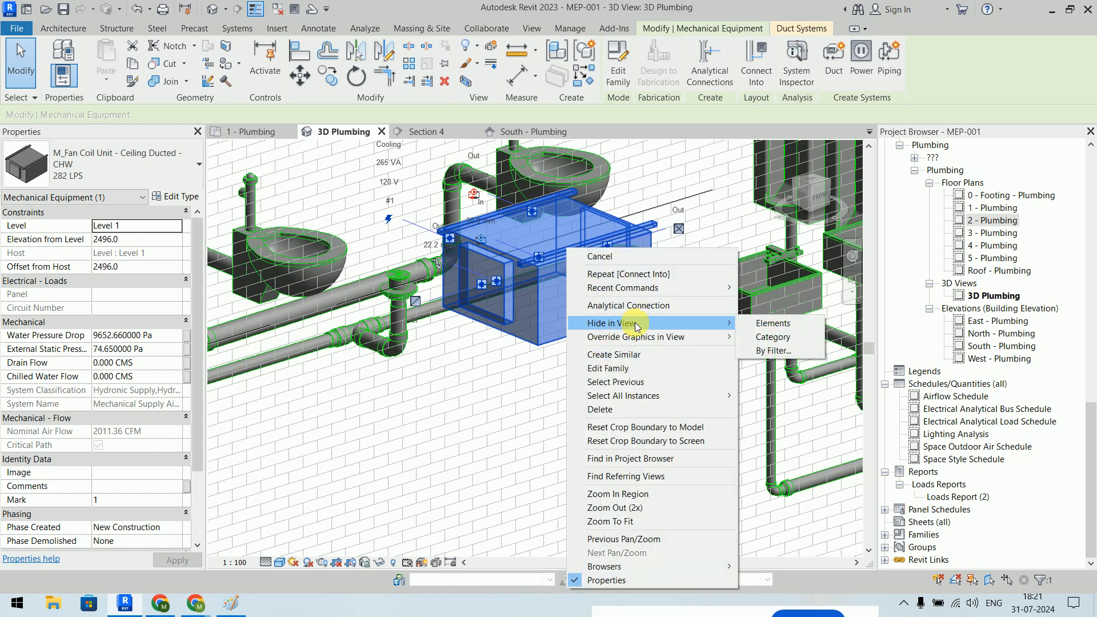
{"action": "left_click", "coordinate": [771, 324]}
{"action": "scroll", "coordinate": [554, 440], "scroll_direction": "down", "scroll_amount": 4}
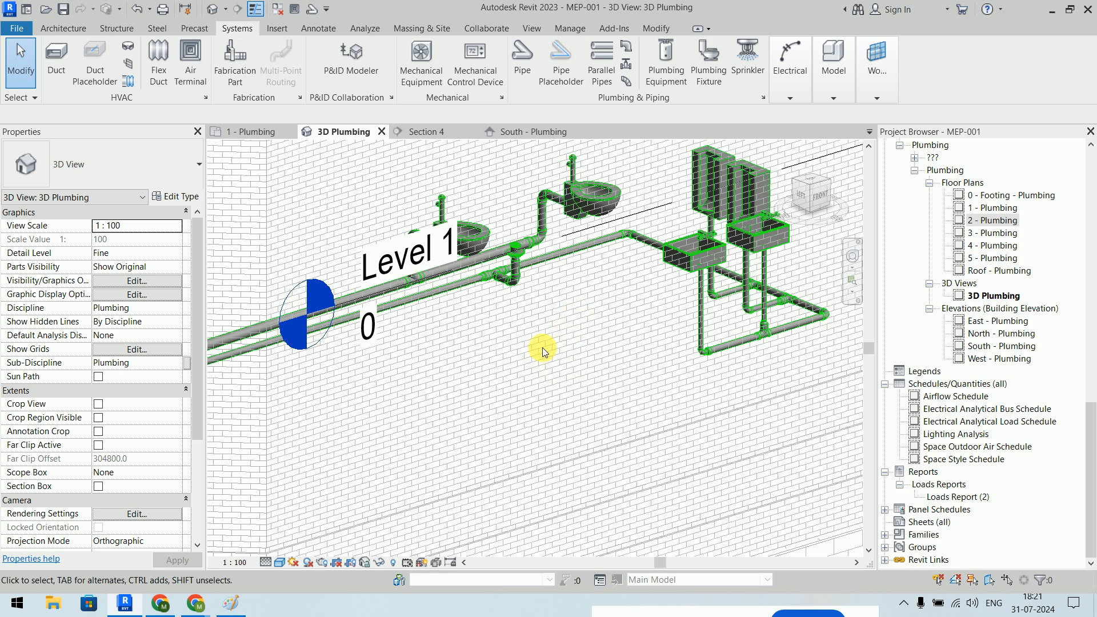
- Orbit the model to review the water closets, sinks and urinals piped below Level 1
{"action": "middle_click_drag", "start_coordinate": [550, 355], "coordinate": [565, 315], "text": "shift"}
{"action": "scroll", "coordinate": [565, 313], "scroll_direction": "down", "scroll_amount": 3}
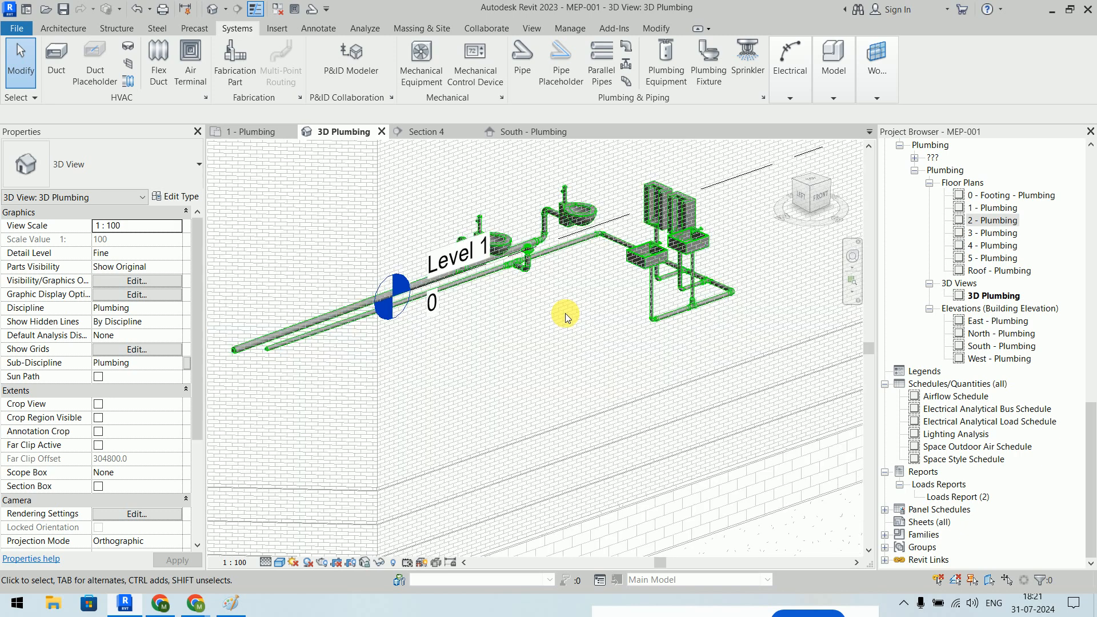
{"action": "scroll", "coordinate": [596, 221], "scroll_direction": "up", "scroll_amount": 5}
{"action": "scroll", "coordinate": [596, 221], "scroll_direction": "down", "scroll_amount": 2}
{"action": "middle_click_drag", "start_coordinate": [598, 222], "coordinate": [533, 282]}
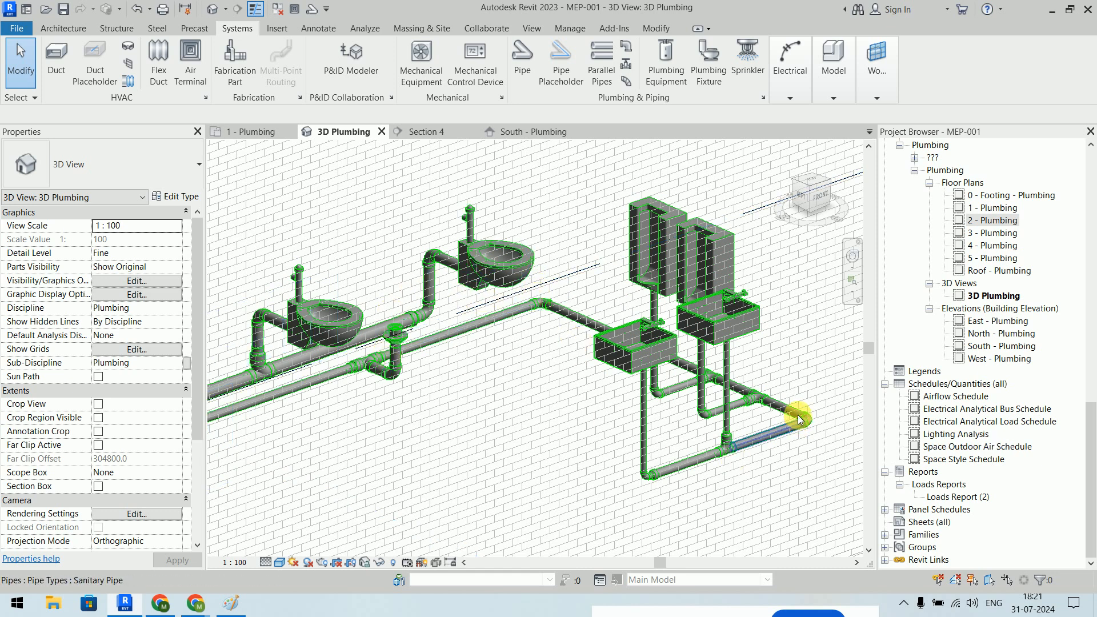
- Switch from Revit to the Google Meet call window in Chrome
{"action": "left_click", "coordinate": [238, 600]}
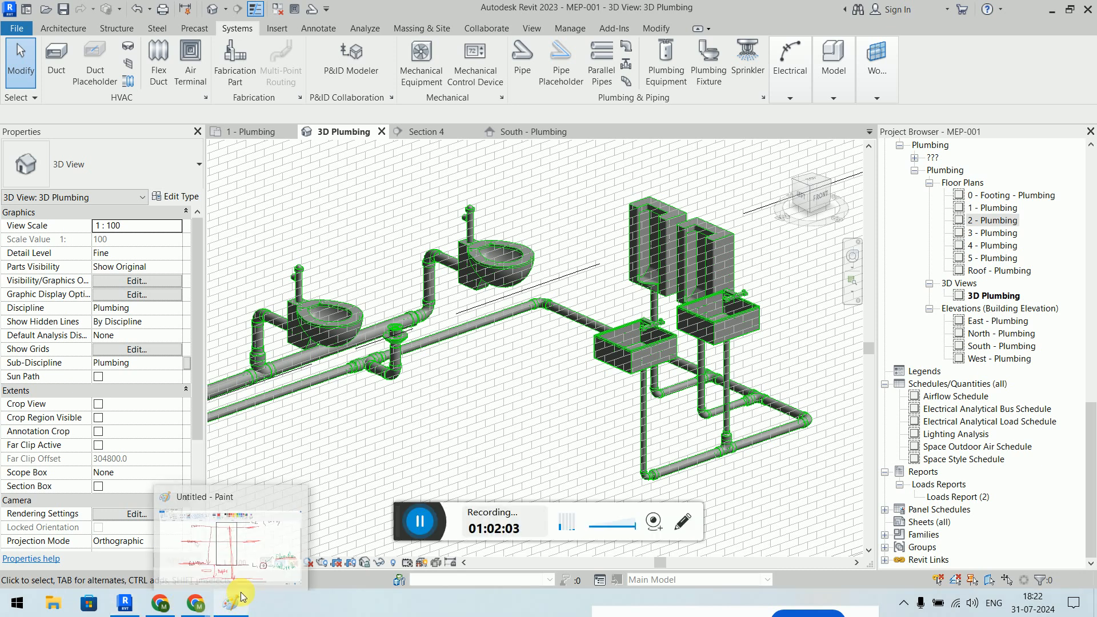
{"action": "mouse_move", "coordinate": [168, 604]}
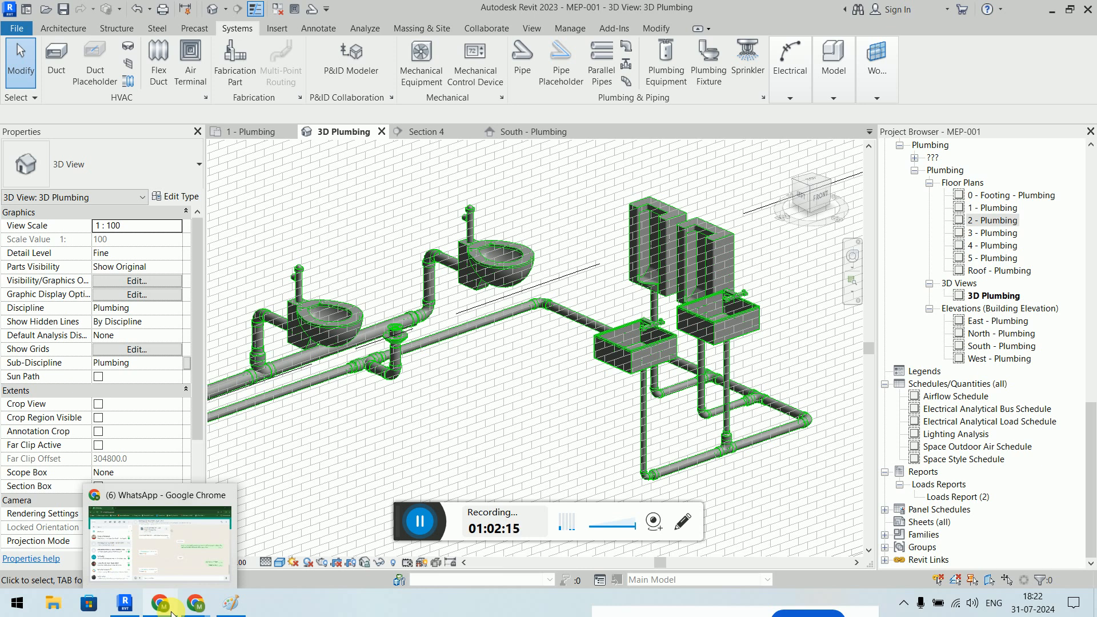
{"action": "mouse_move", "coordinate": [201, 610]}
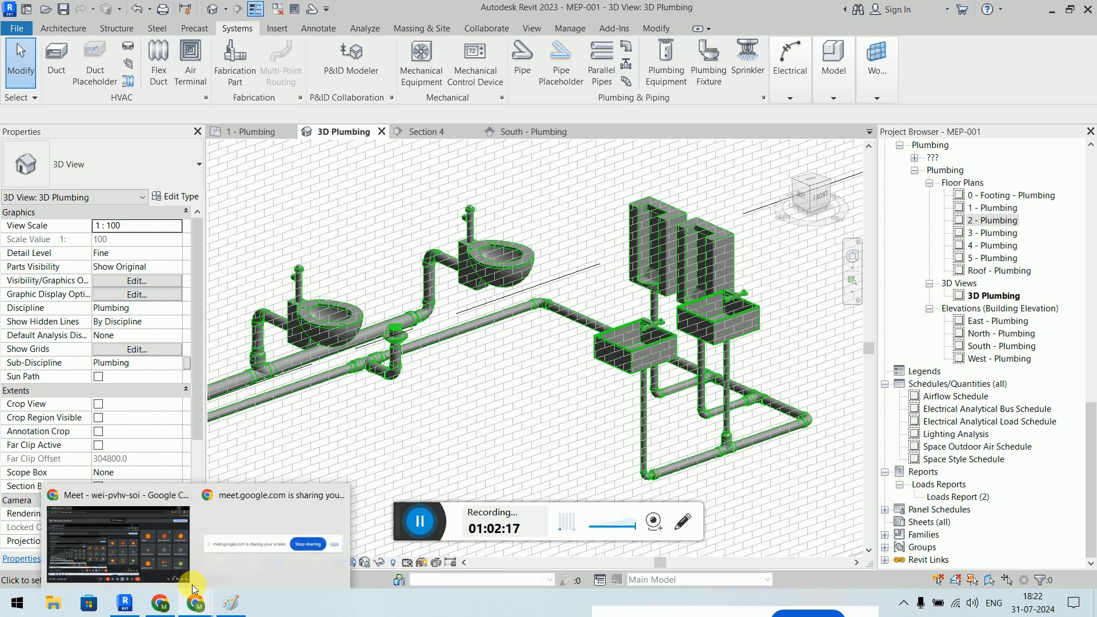
{"action": "left_click", "coordinate": [153, 510]}
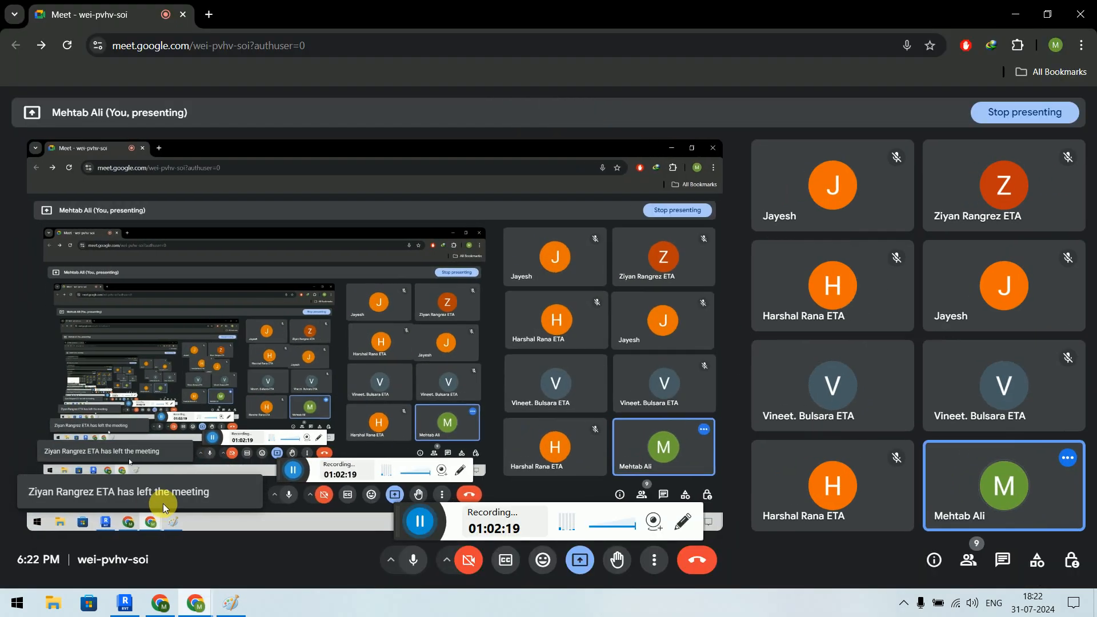